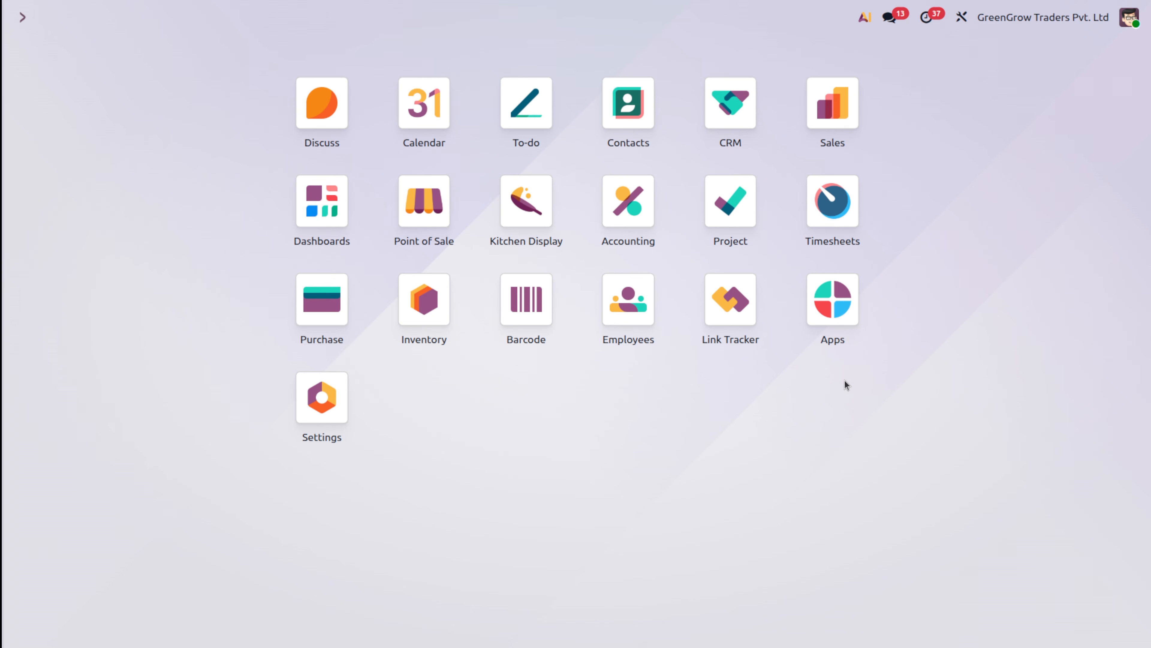
- Search the Apps catalogue for modules matching "l10n" and look through the country localization modules
{"action": "left_click", "coordinate": [822, 304]}
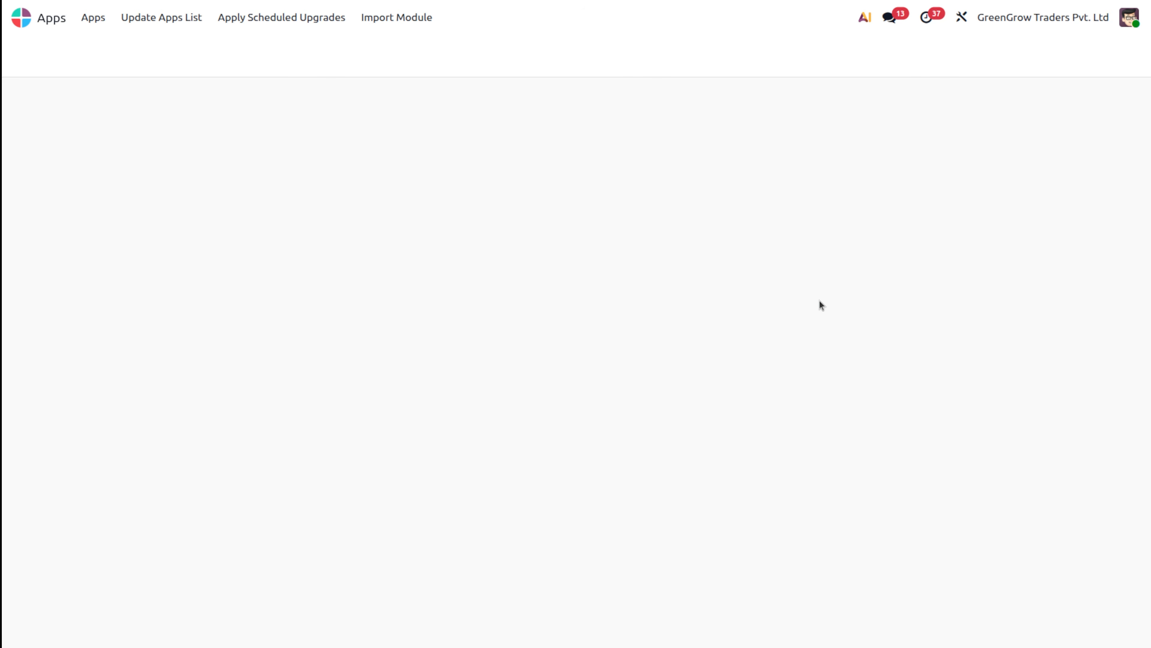
{"action": "left_click", "coordinate": [520, 53]}
{"action": "key", "text": "BackSpace"}
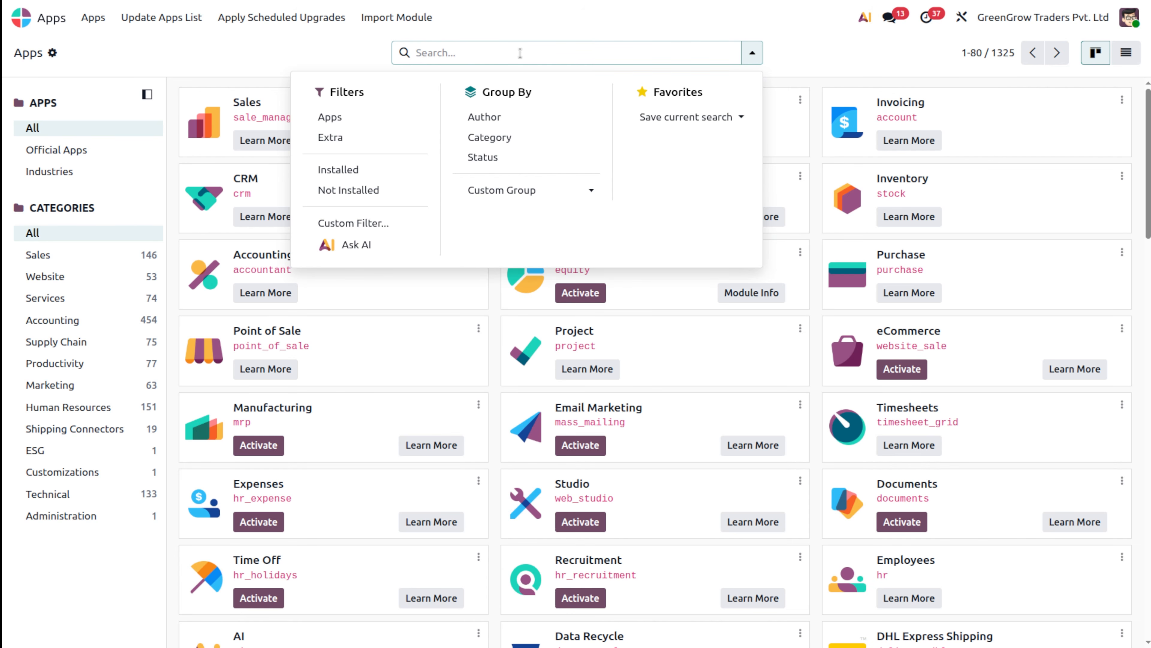
{"action": "type", "text": "l"}
{"action": "key", "text": "BackSpace"}
{"action": "type", "text": "l1"}
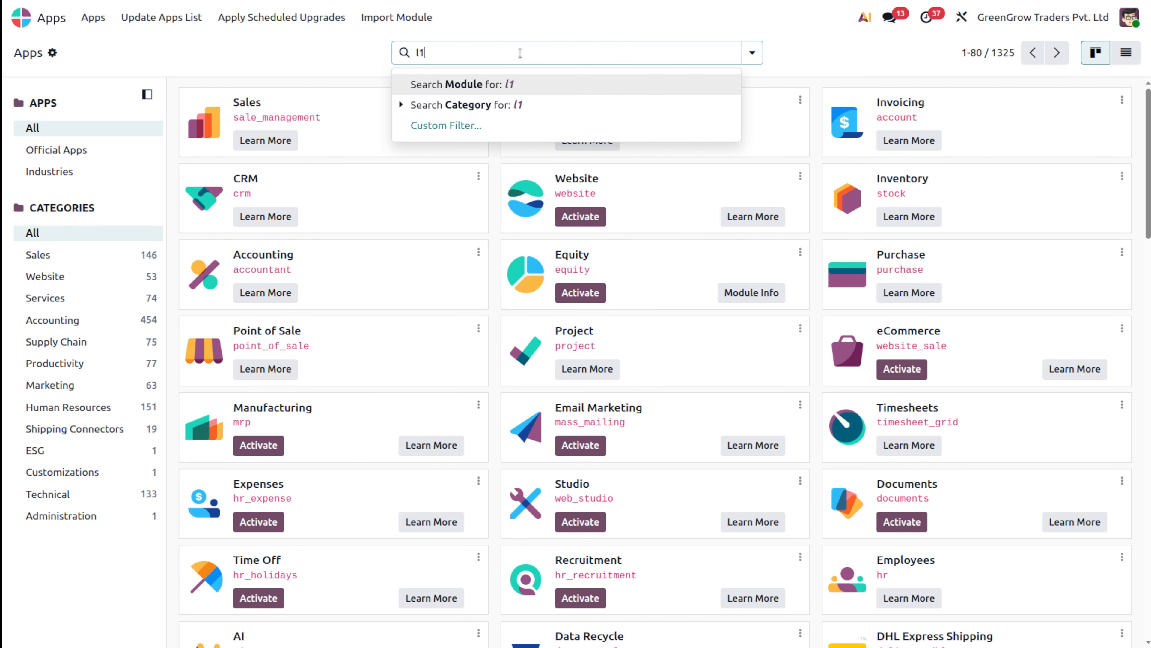
{"action": "type", "text": "0n"}
{"action": "key", "text": "Return"}
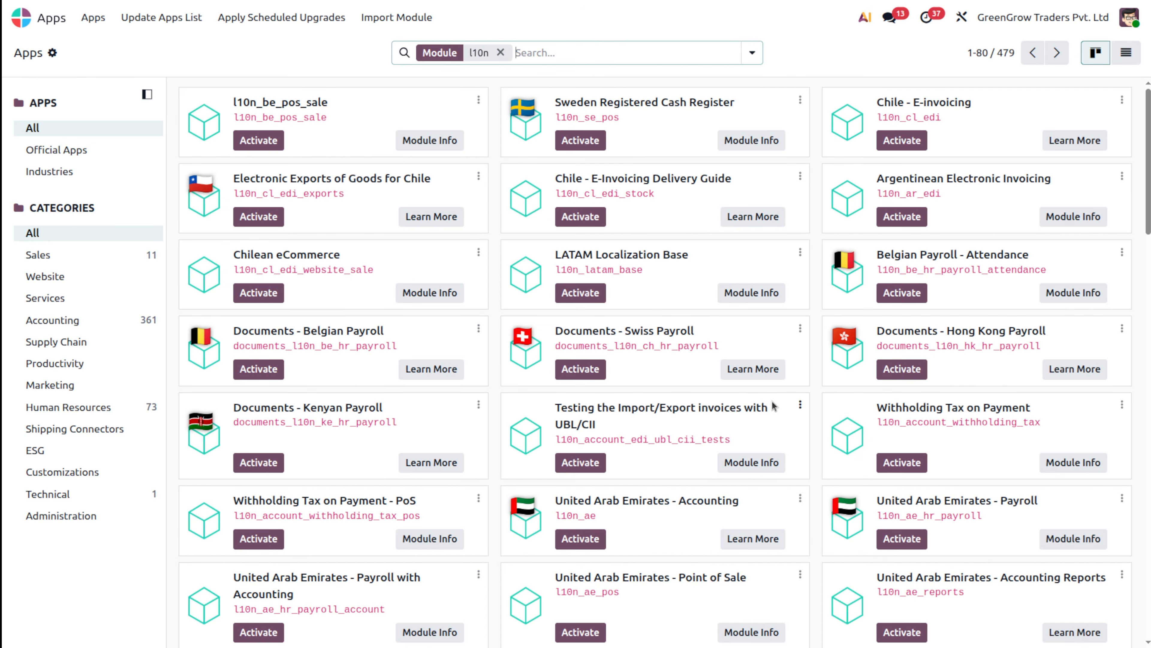
{"action": "scroll", "coordinate": [1010, 539], "scroll_direction": "down", "scroll_amount": 1}
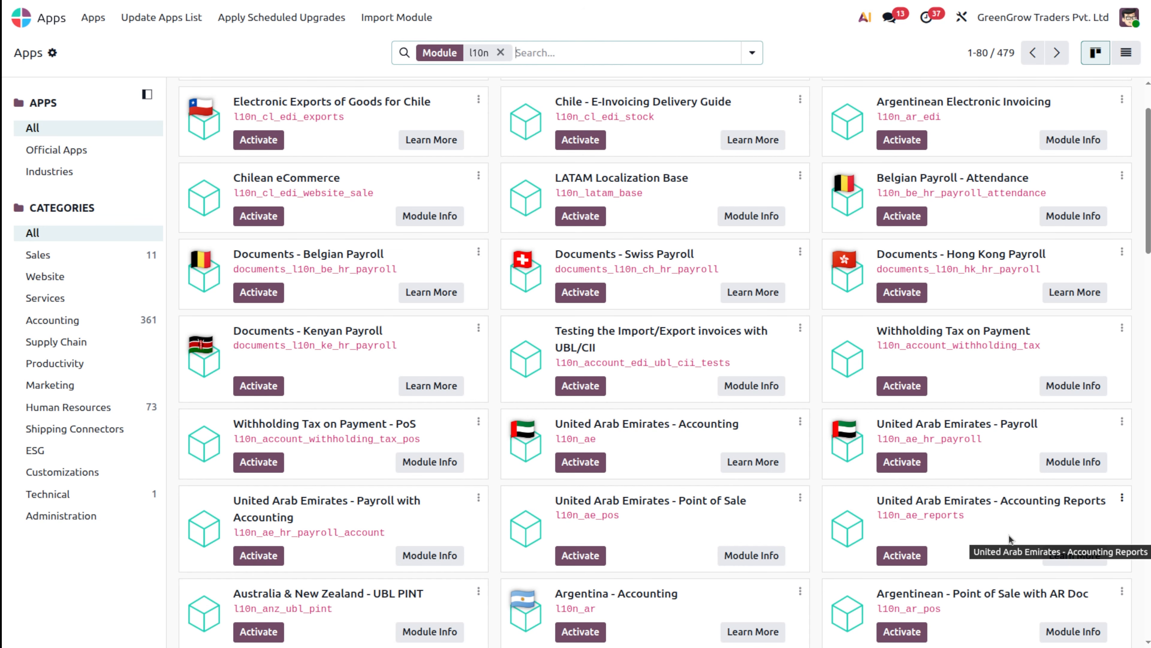
{"action": "scroll", "coordinate": [1008, 535], "scroll_direction": "down", "scroll_amount": 2}
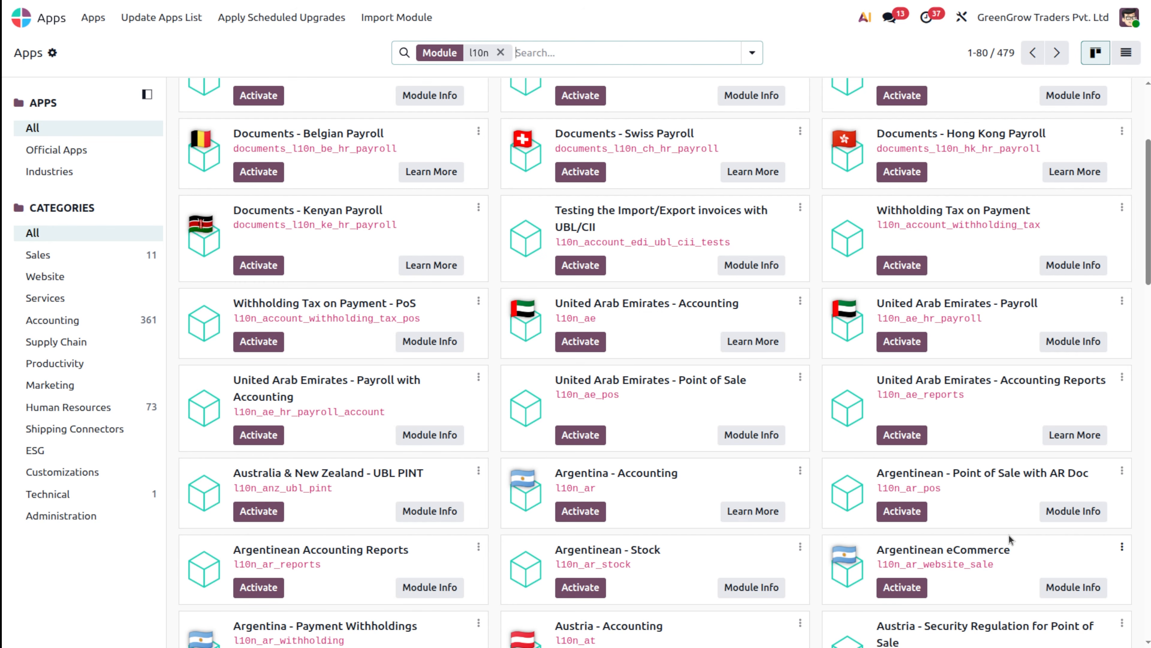
{"action": "scroll", "coordinate": [1008, 534], "scroll_direction": "up", "scroll_amount": 2}
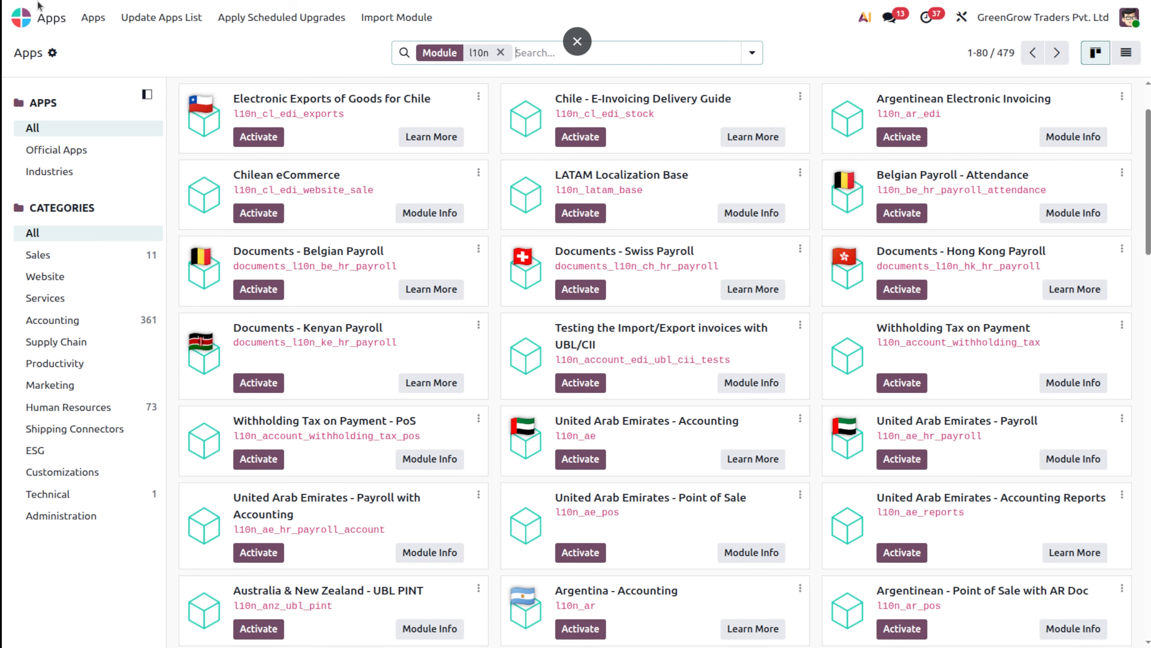
- Go to the Accounting app's settings and look through the packages available for Fiscal Localization
{"action": "left_click", "coordinate": [39, 20]}
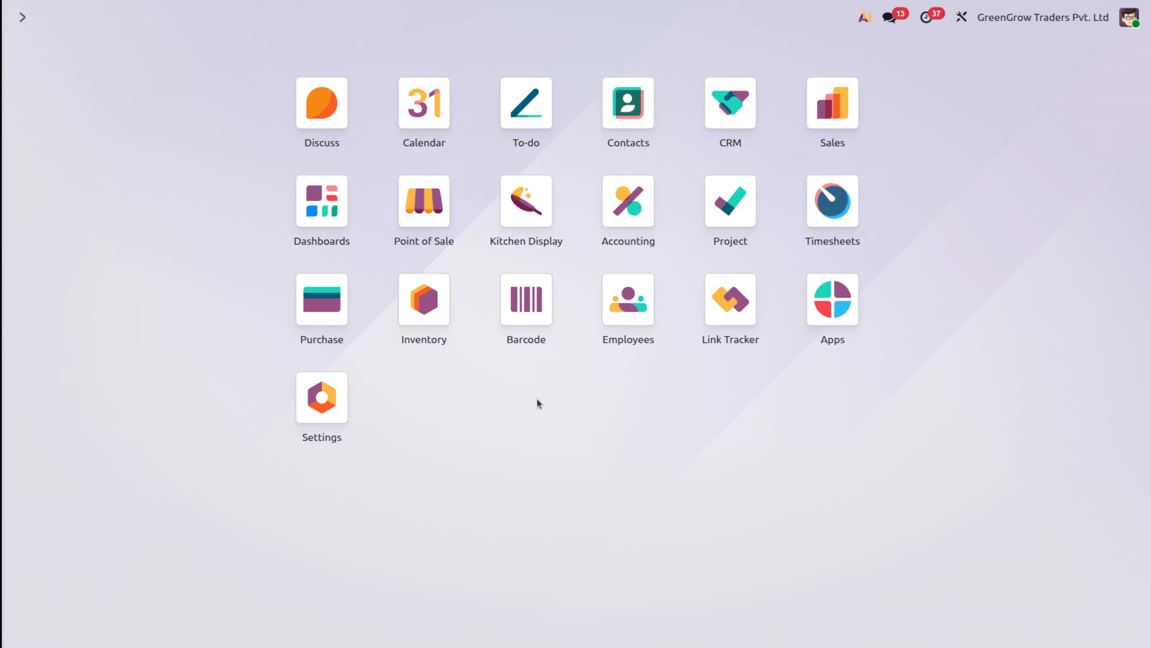
{"action": "type", "text": "acco"}
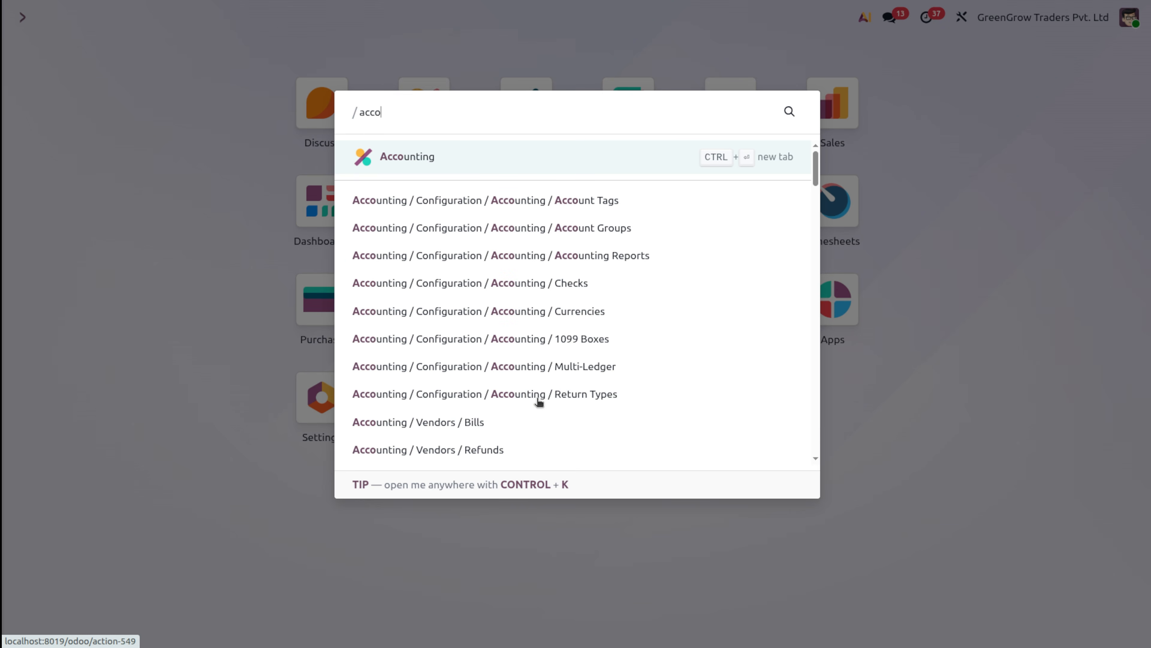
{"action": "key", "text": "Return"}
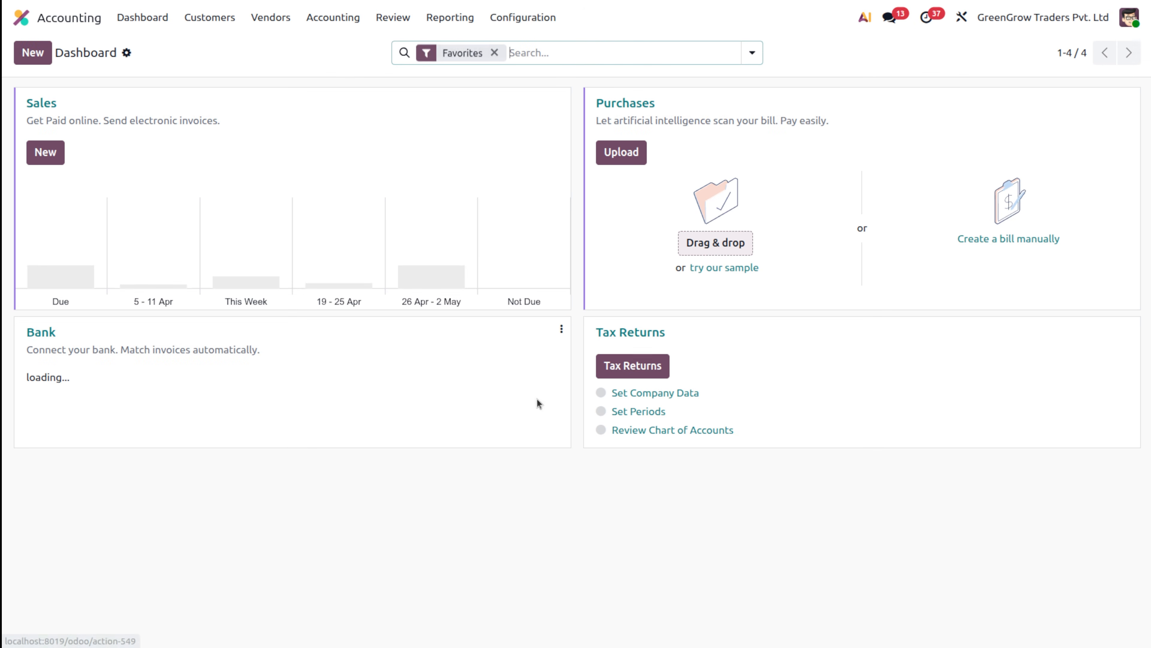
{"action": "left_click", "coordinate": [549, 23]}
{"action": "left_click", "coordinate": [549, 47]}
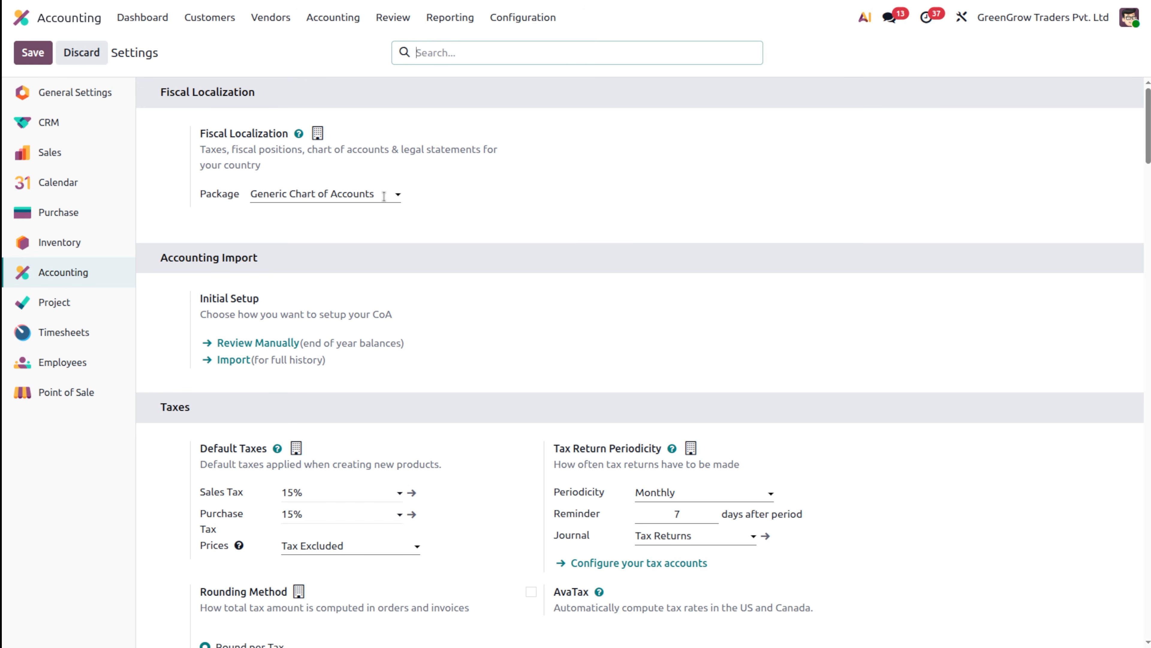
{"action": "left_click", "coordinate": [377, 195]}
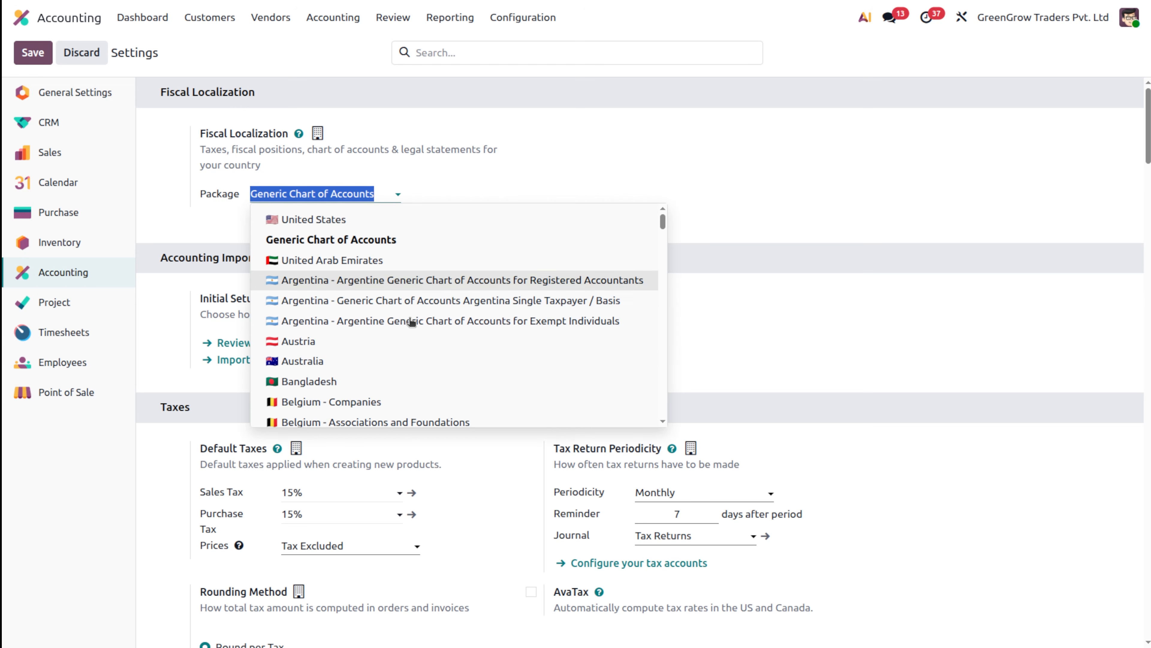
{"action": "scroll", "coordinate": [414, 327], "scroll_direction": "down", "scroll_amount": 5}
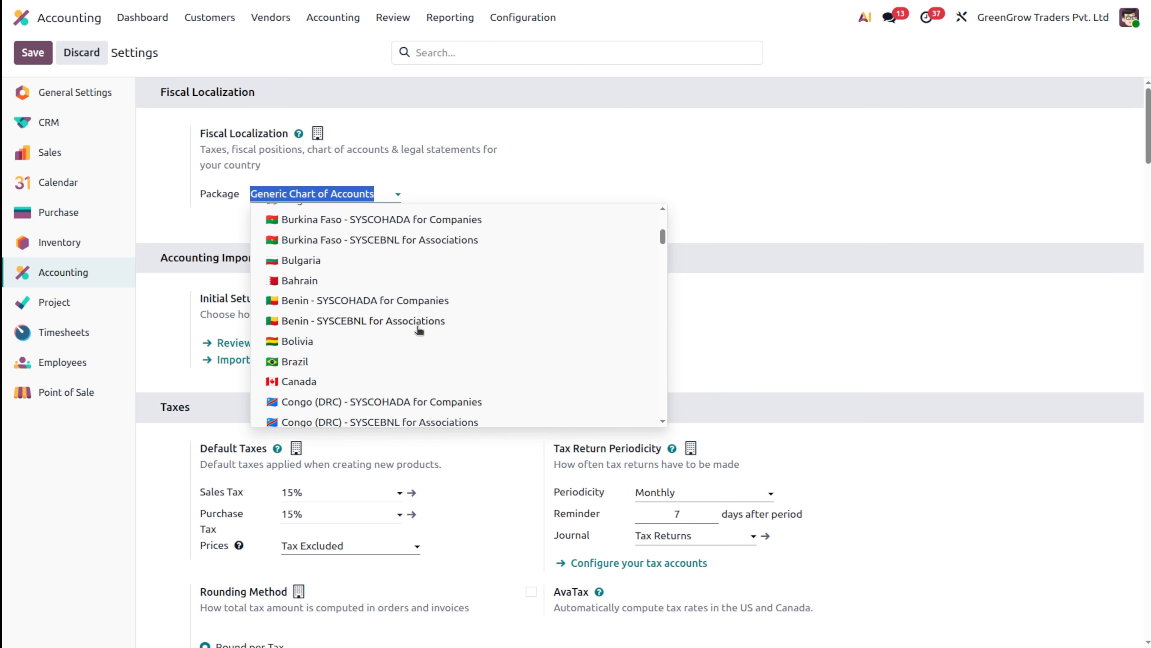
{"action": "scroll", "coordinate": [419, 330], "scroll_direction": "up", "scroll_amount": 5}
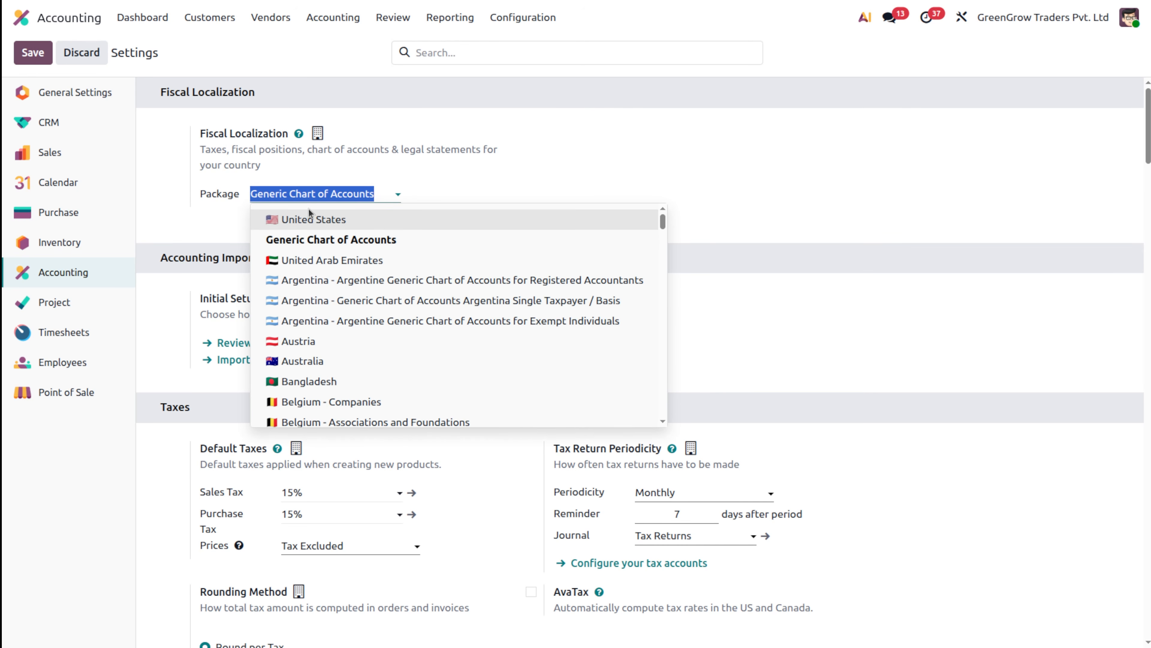
{"action": "left_click", "coordinate": [779, 371]}
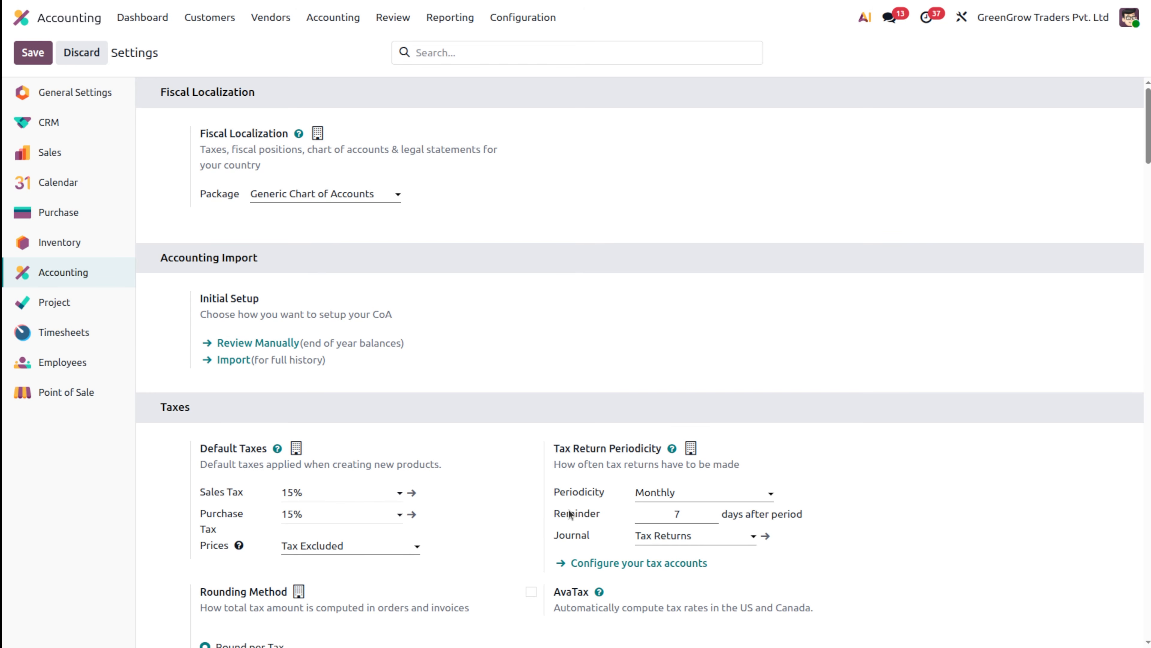
- Review the tax, fiscal country and main currency options in the Accounting settings
{"action": "scroll", "coordinate": [570, 514], "scroll_direction": "down", "scroll_amount": 10}
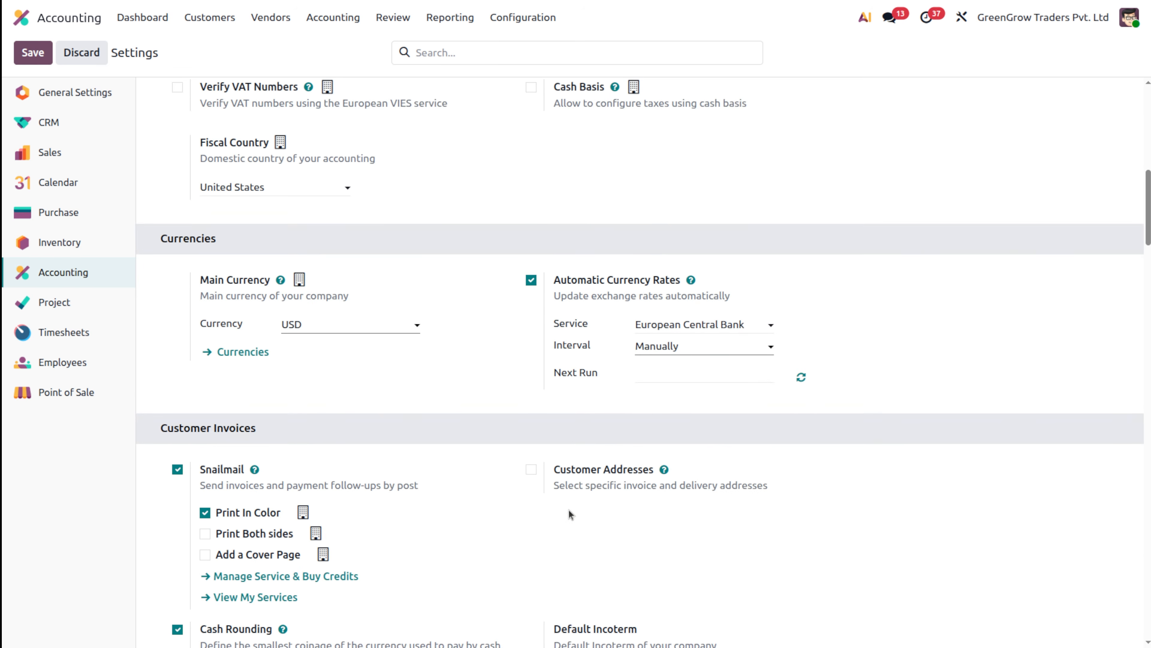
{"action": "scroll", "coordinate": [569, 510], "scroll_direction": "up", "scroll_amount": 4}
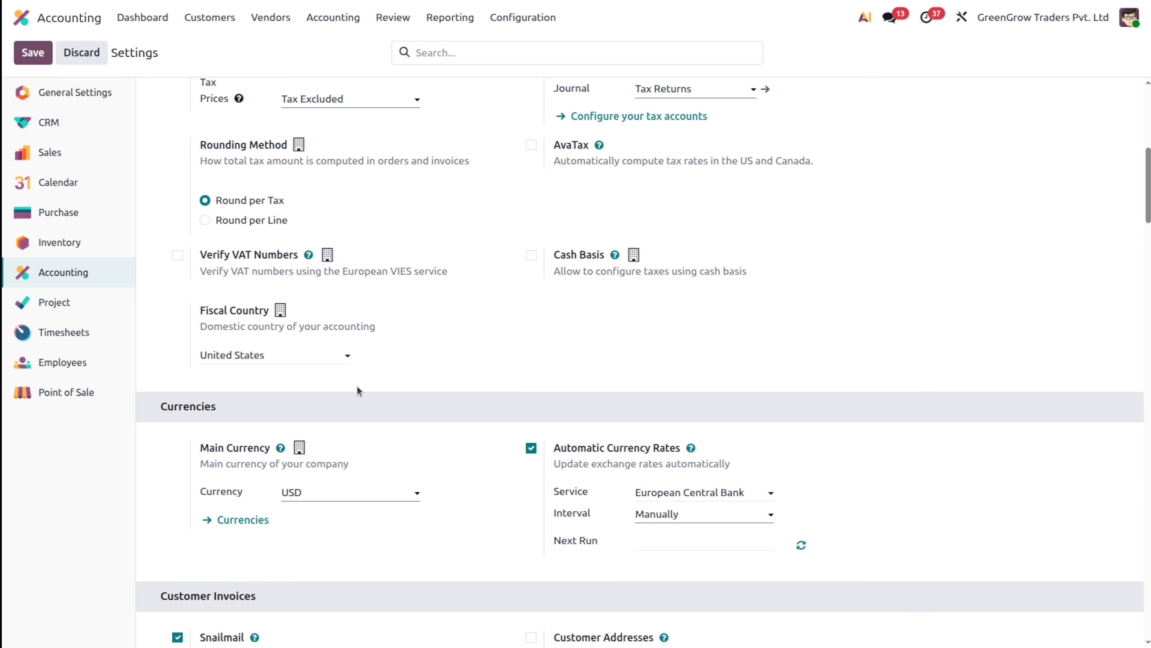
{"action": "scroll", "coordinate": [384, 385], "scroll_direction": "up", "scroll_amount": 2}
{"action": "scroll", "coordinate": [384, 385], "scroll_direction": "down", "scroll_amount": 3}
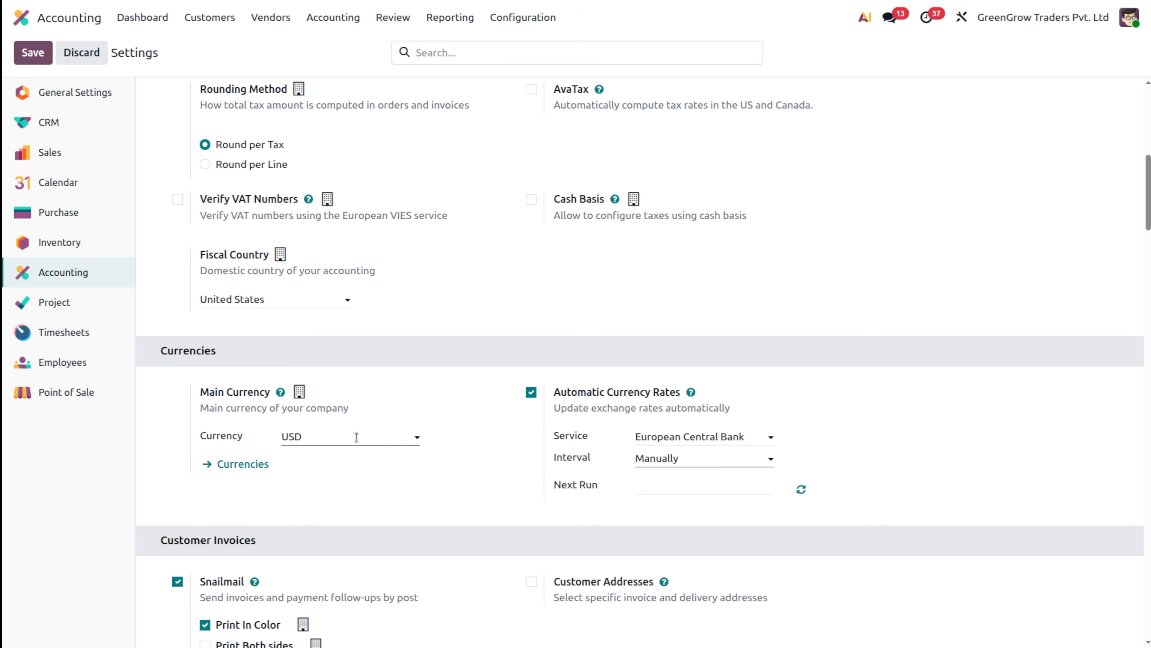
{"action": "scroll", "coordinate": [319, 424], "scroll_direction": "up", "scroll_amount": 8}
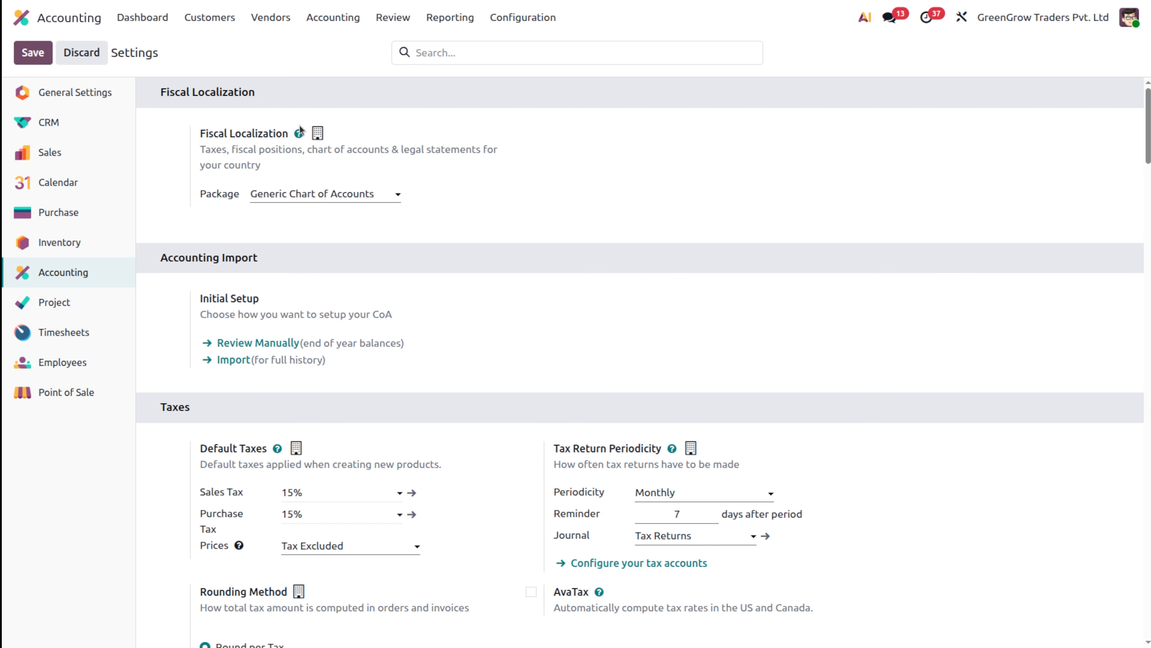
- Open the Chart of Accounts and look through the listed account codes, names and types
{"action": "left_click", "coordinate": [531, 17]}
{"action": "left_click", "coordinate": [554, 93]}
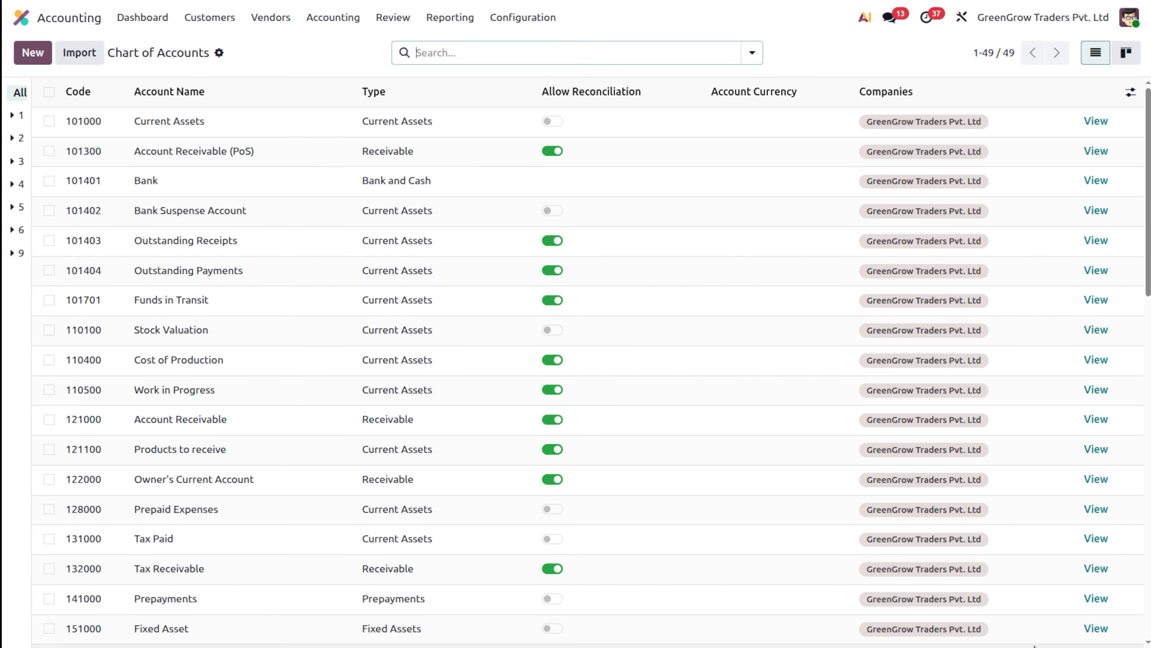
{"action": "scroll", "coordinate": [1037, 624], "scroll_direction": "down", "scroll_amount": 4}
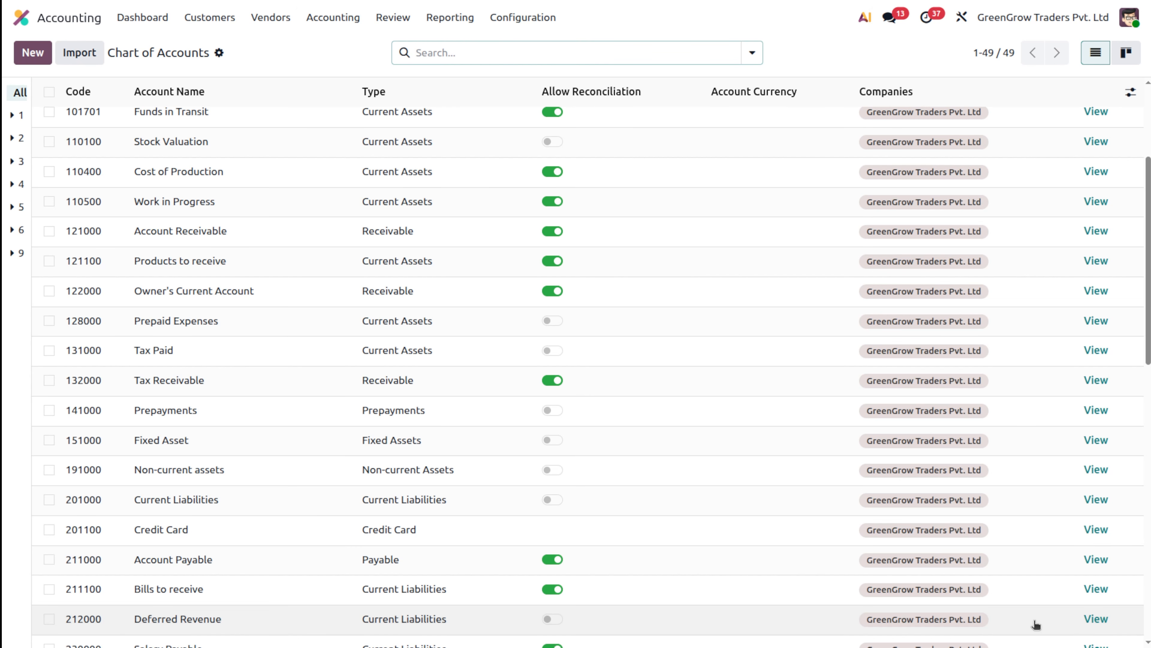
{"action": "scroll", "coordinate": [1037, 624], "scroll_direction": "down", "scroll_amount": 2}
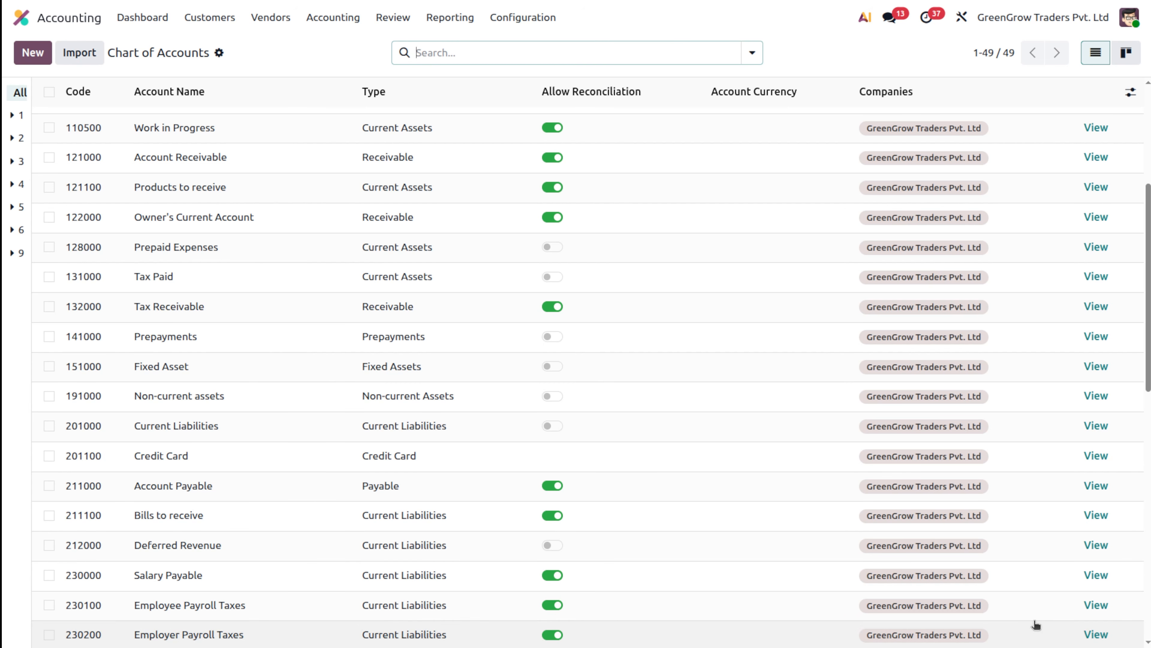
{"action": "scroll", "coordinate": [1036, 625], "scroll_direction": "up", "scroll_amount": 2}
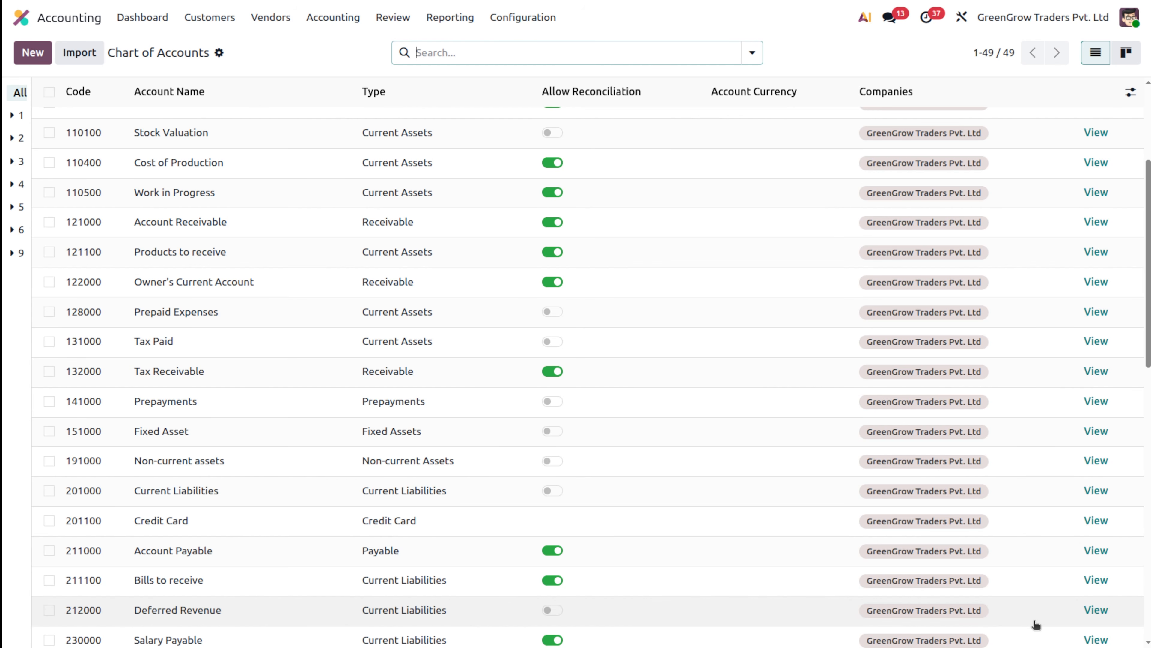
{"action": "scroll", "coordinate": [1037, 625], "scroll_direction": "up", "scroll_amount": 6}
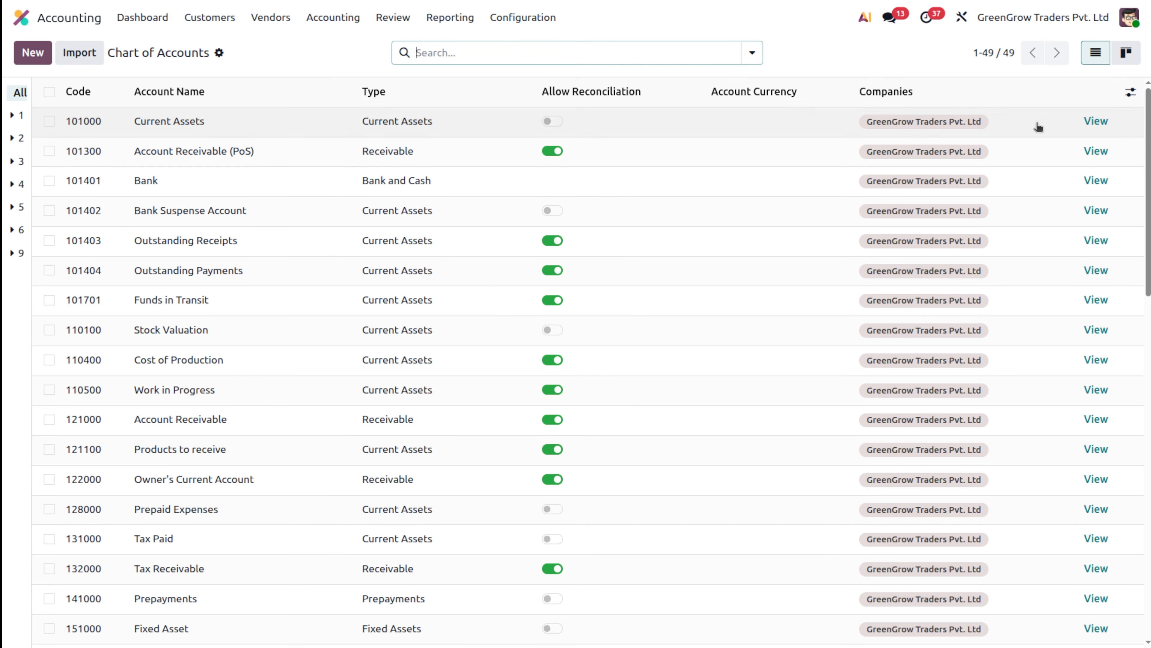
- Open the 101000 Current Assets account and examine the available account types, from Balance Sheet through Profit & Loss to Other
{"action": "left_click", "coordinate": [1097, 121]}
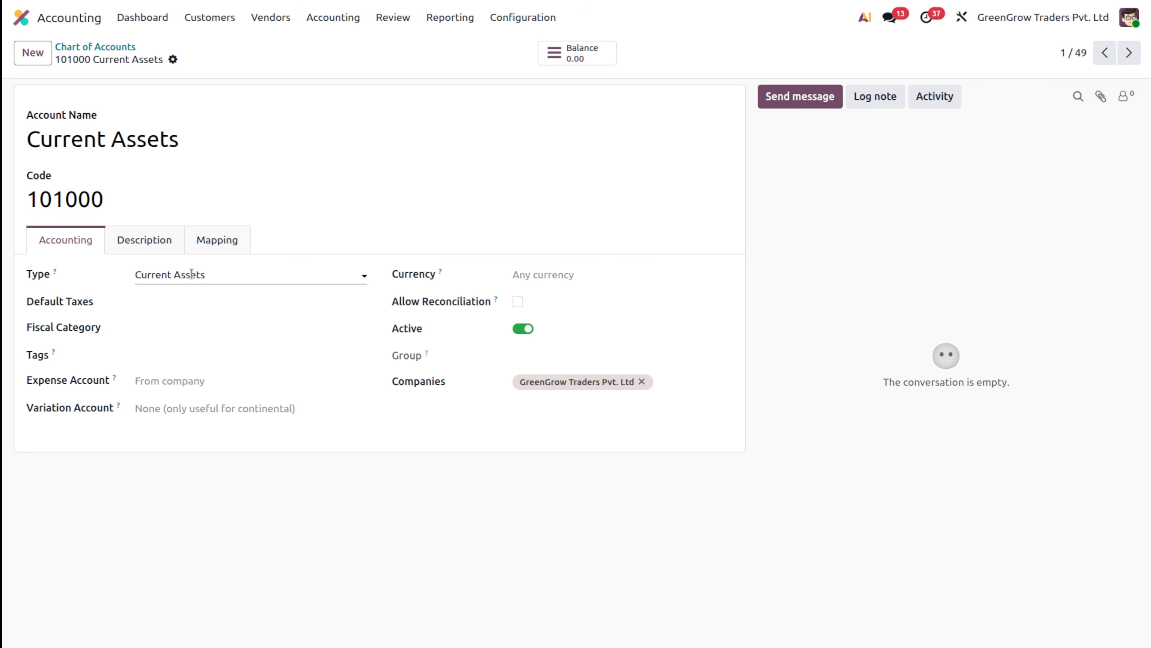
{"action": "left_click", "coordinate": [261, 274]}
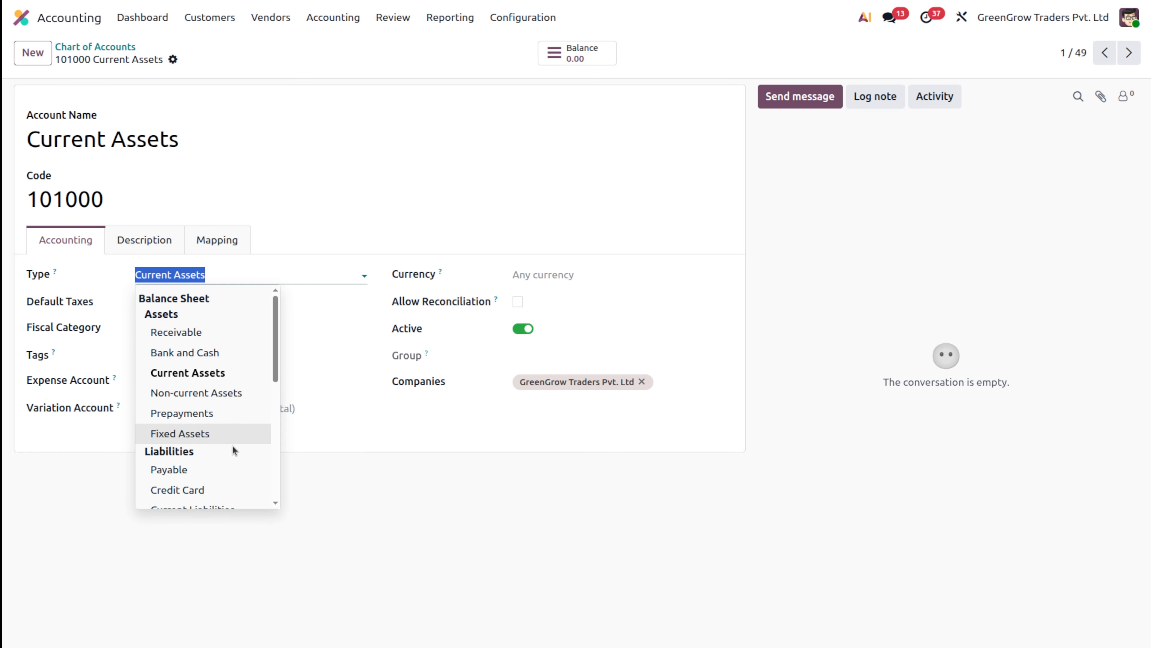
{"action": "scroll", "coordinate": [232, 446], "scroll_direction": "down", "scroll_amount": 3}
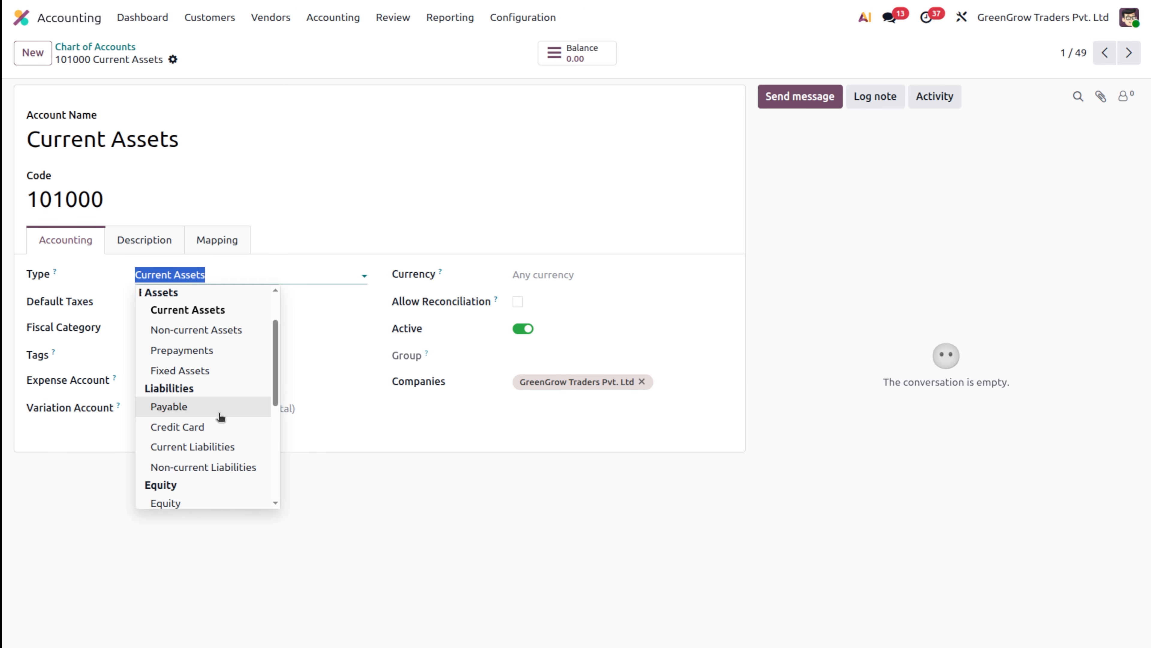
{"action": "scroll", "coordinate": [220, 416], "scroll_direction": "down", "scroll_amount": 1}
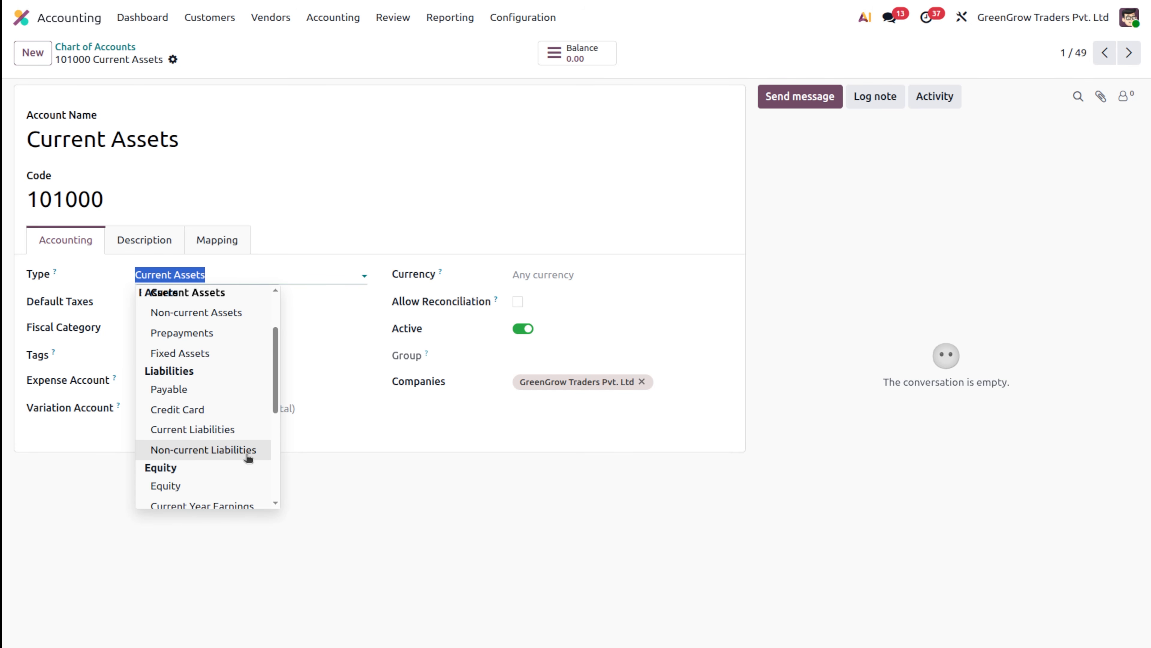
{"action": "scroll", "coordinate": [272, 448], "scroll_direction": "down", "scroll_amount": 3}
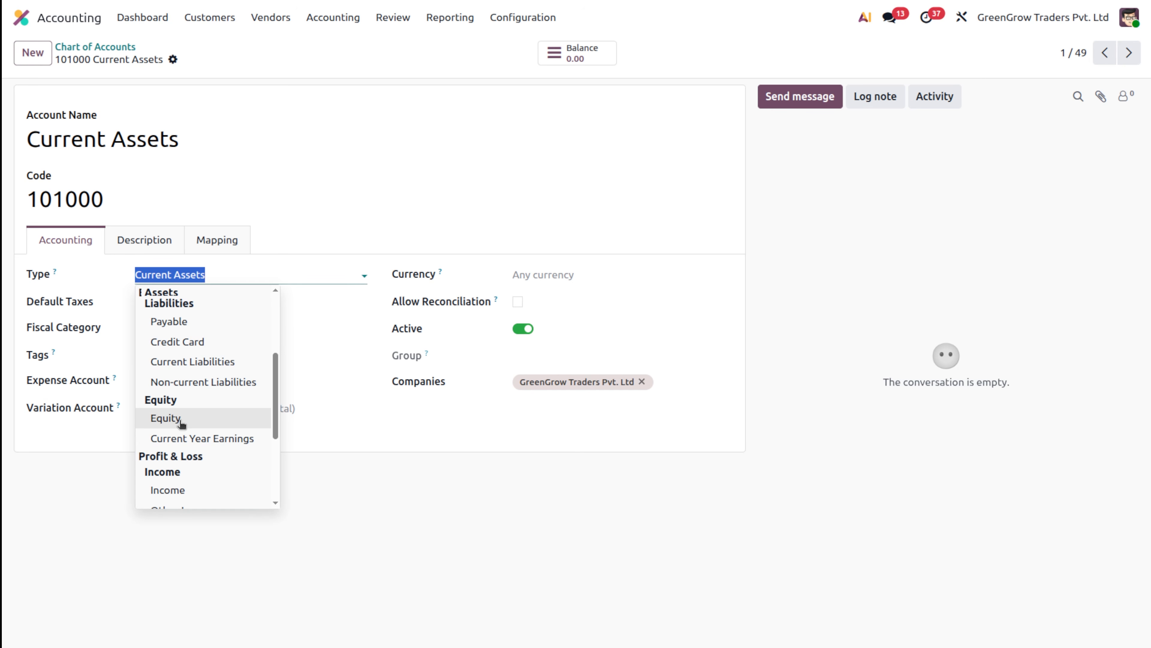
{"action": "scroll", "coordinate": [197, 446], "scroll_direction": "down", "scroll_amount": 2}
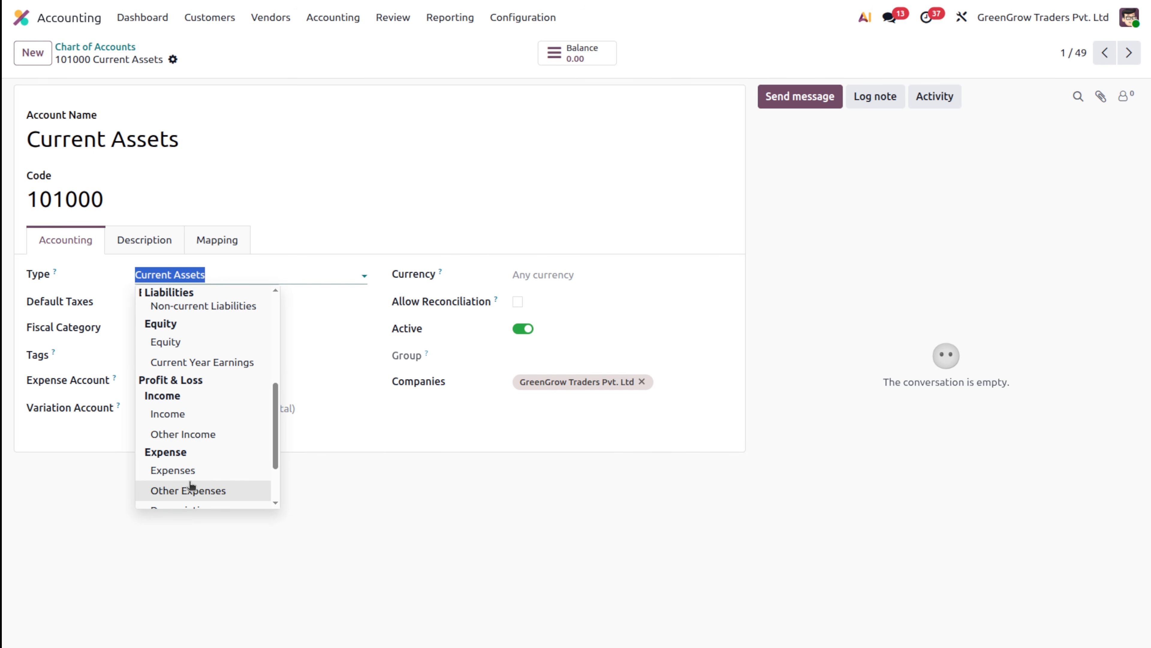
{"action": "scroll", "coordinate": [191, 484], "scroll_direction": "down", "scroll_amount": 1}
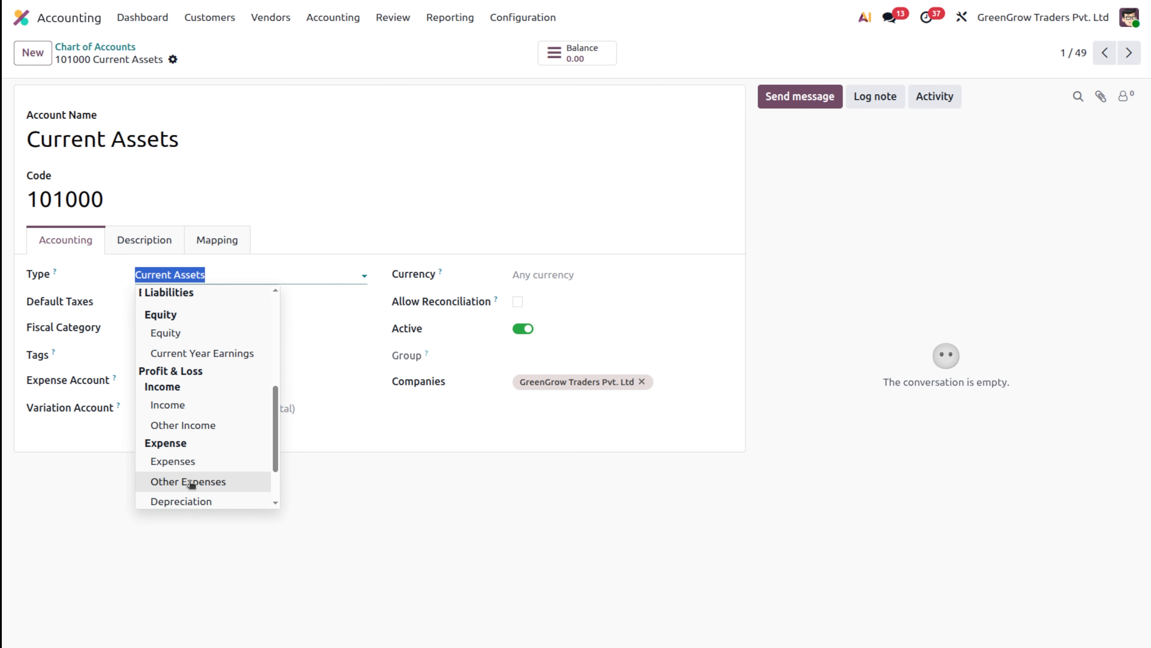
{"action": "scroll", "coordinate": [191, 484], "scroll_direction": "down", "scroll_amount": 1}
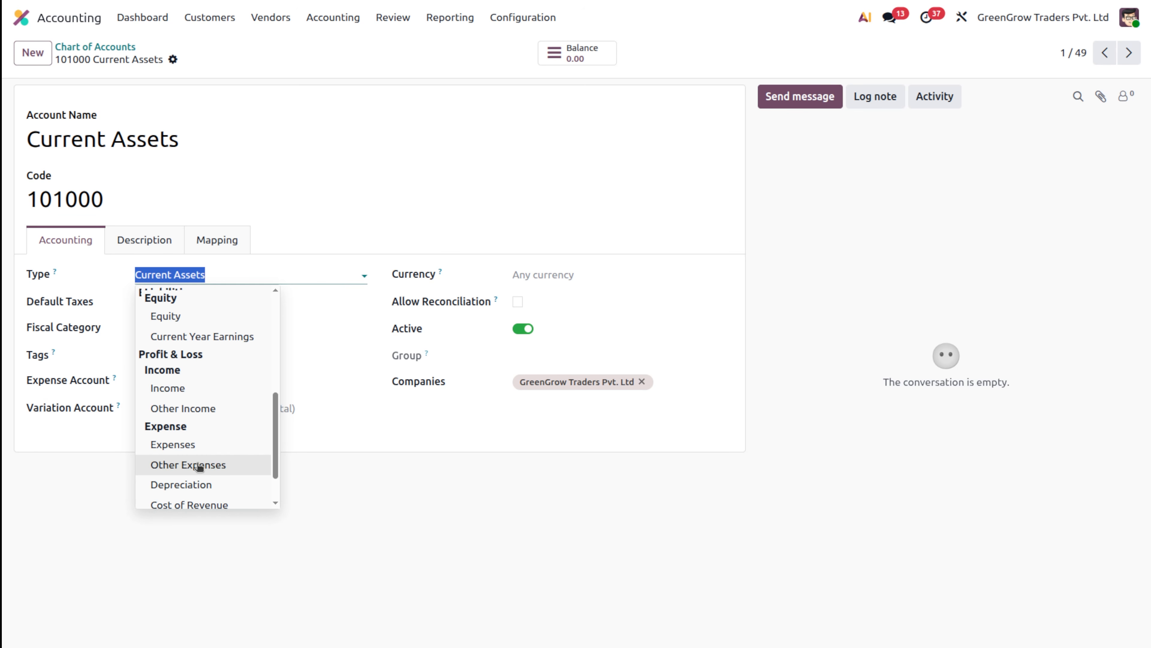
{"action": "scroll", "coordinate": [200, 467], "scroll_direction": "down", "scroll_amount": 1}
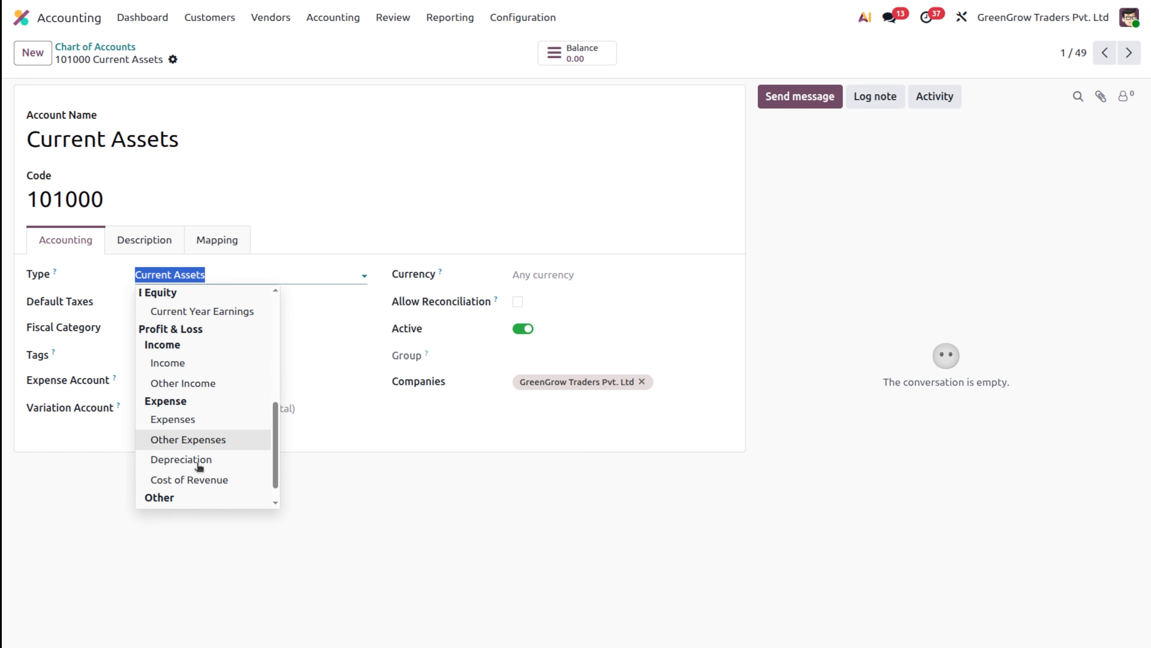
{"action": "scroll", "coordinate": [199, 467], "scroll_direction": "down", "scroll_amount": 1}
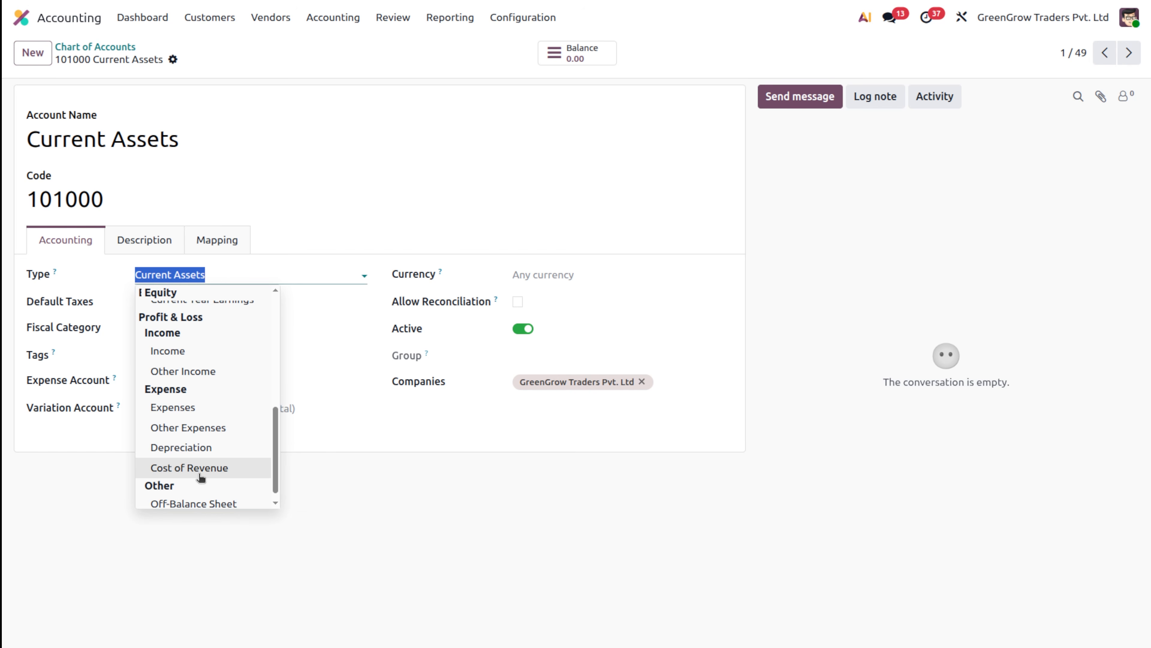
{"action": "scroll", "coordinate": [201, 477], "scroll_direction": "down", "scroll_amount": 1}
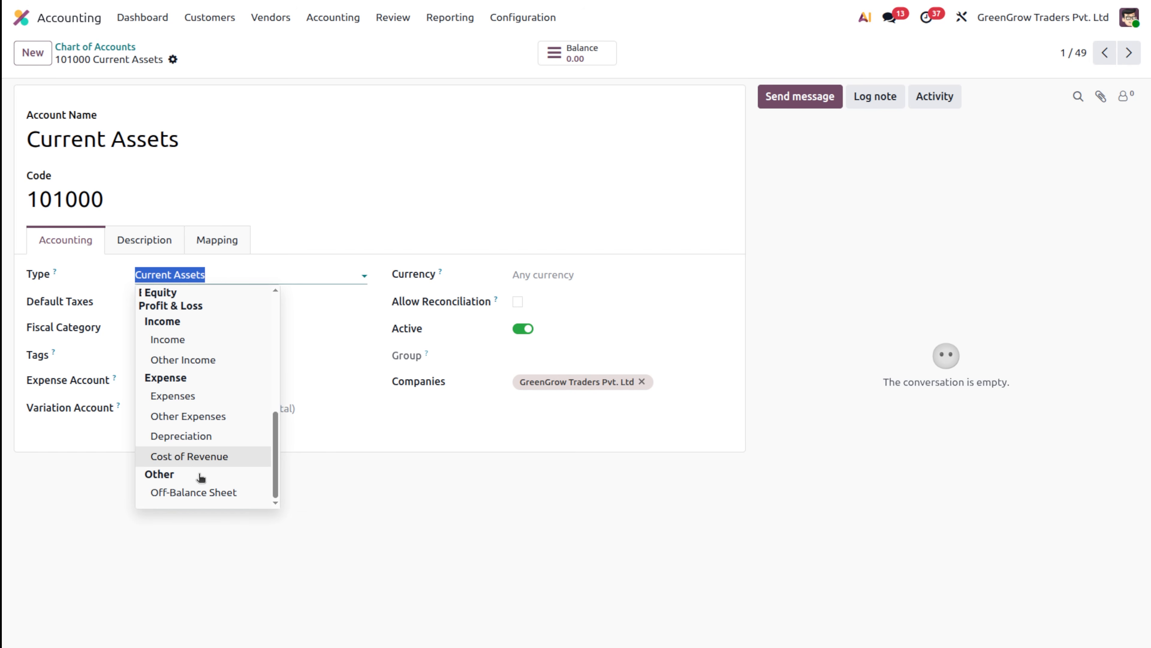
- Go to the Journals list, open the Sales journal and examine the available journal types, from Sales to Miscellaneous
{"action": "left_click", "coordinate": [268, 535]}
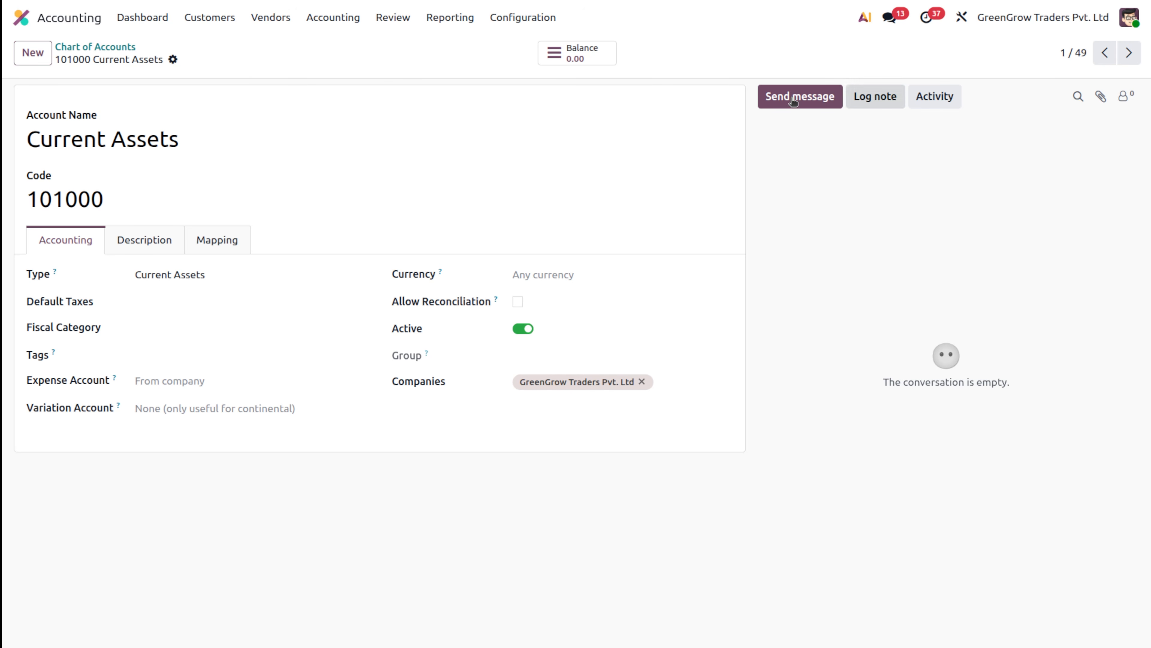
{"action": "left_click", "coordinate": [513, 12]}
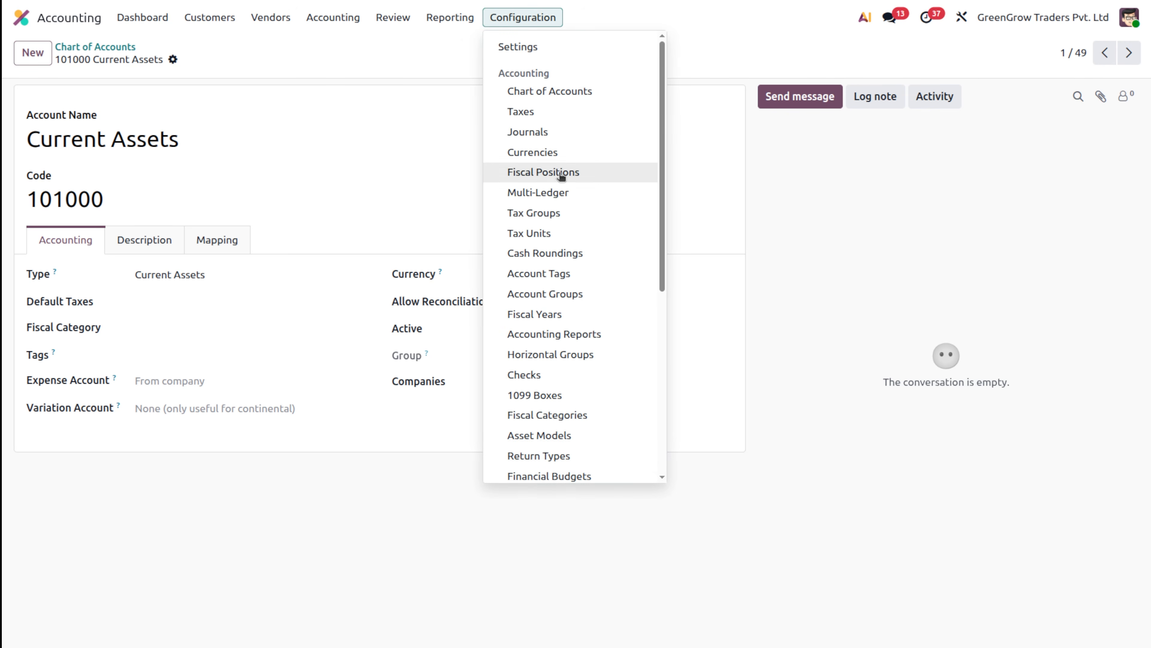
{"action": "left_click", "coordinate": [593, 139]}
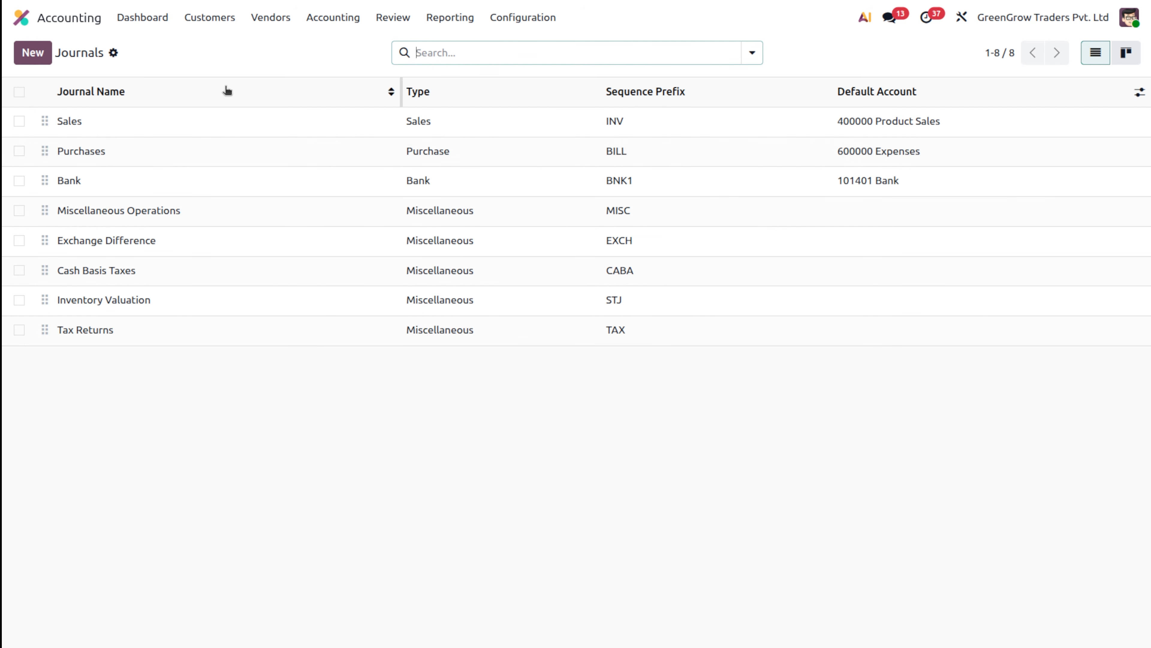
{"action": "left_click", "coordinate": [297, 129]}
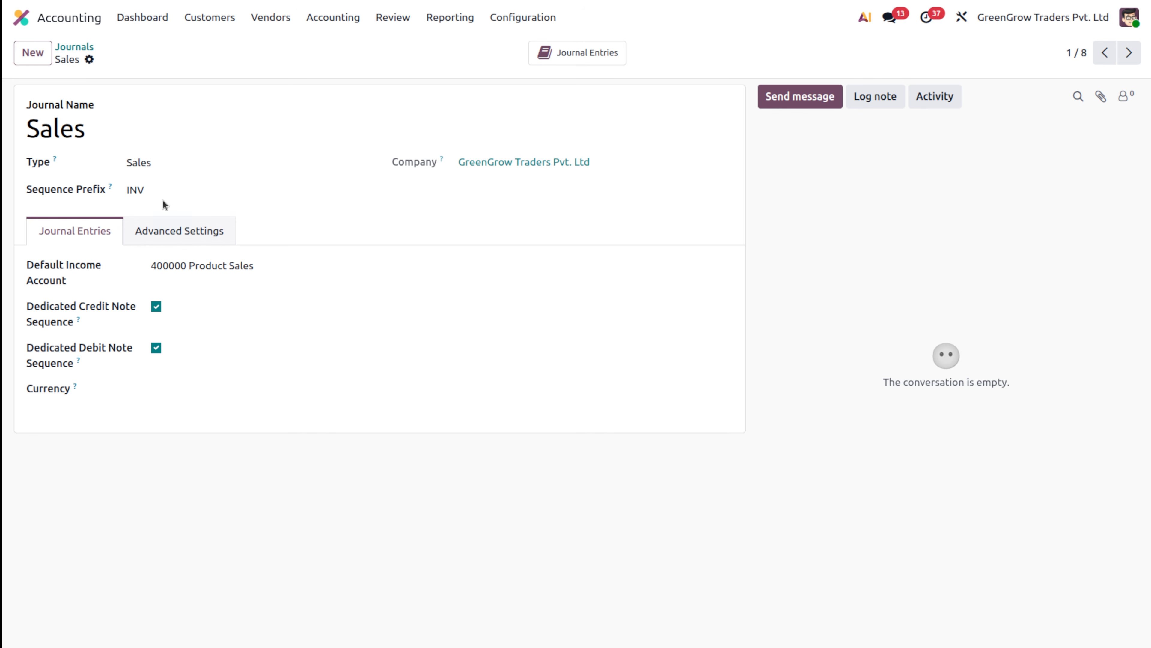
{"action": "left_click", "coordinate": [169, 167]}
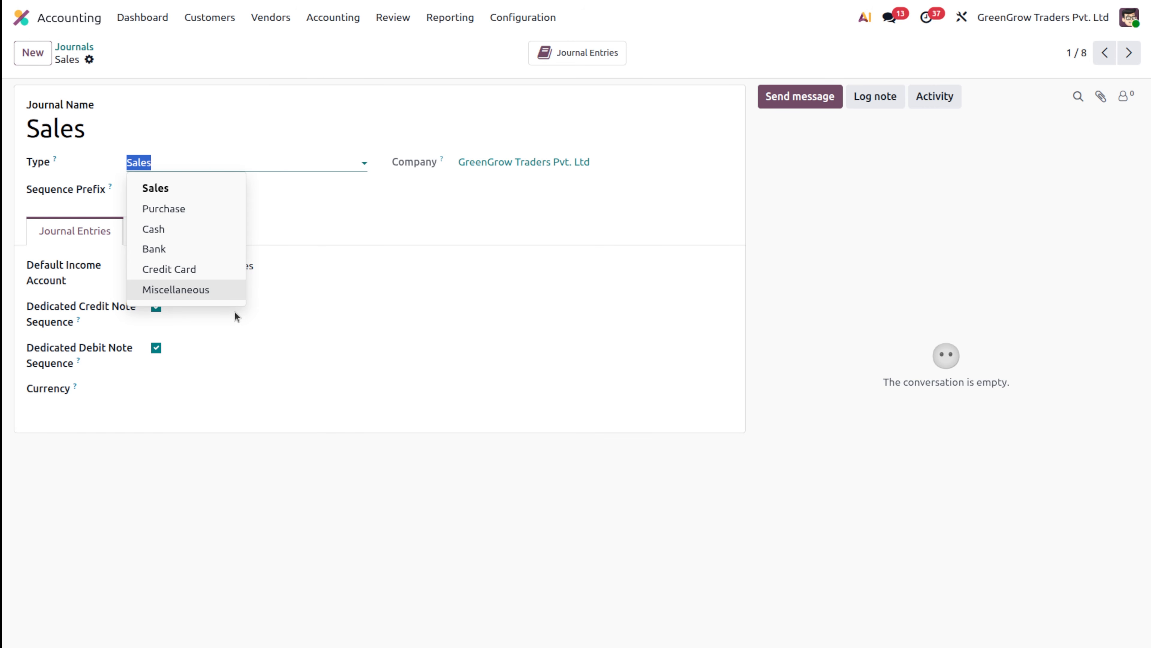
{"action": "left_click", "coordinate": [421, 342]}
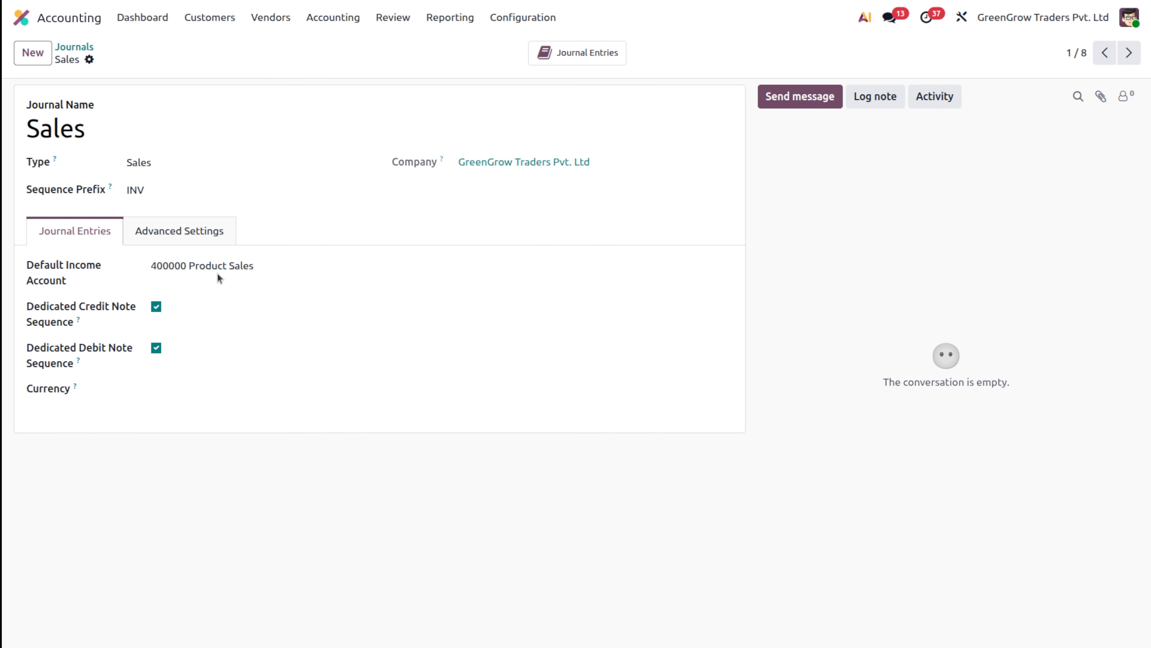
- Review the Sales journal's posted entries and advanced settings, and view the Purchases journal's configuration
{"action": "left_click", "coordinate": [597, 59]}
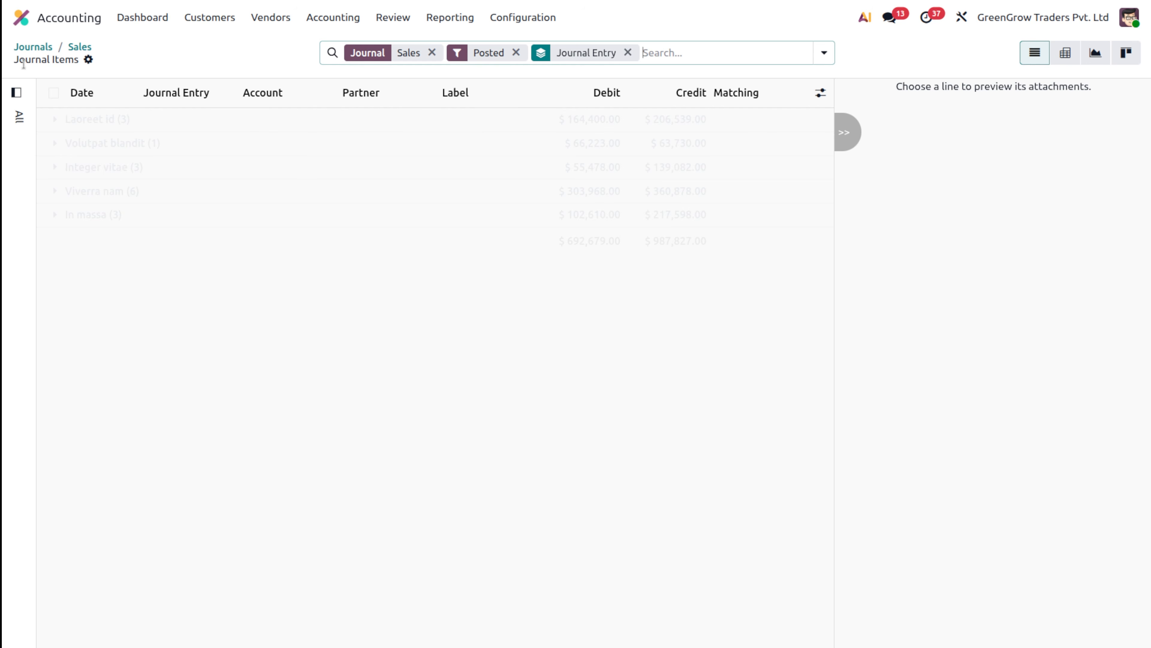
{"action": "left_click", "coordinate": [88, 47]}
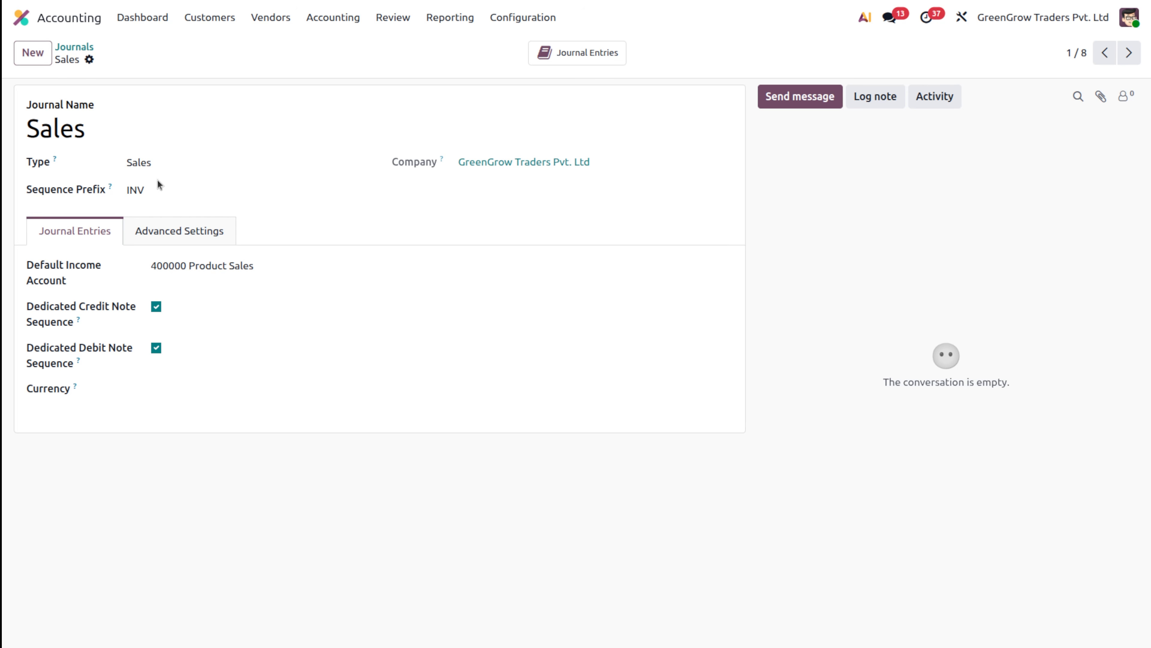
{"action": "left_click", "coordinate": [159, 240]}
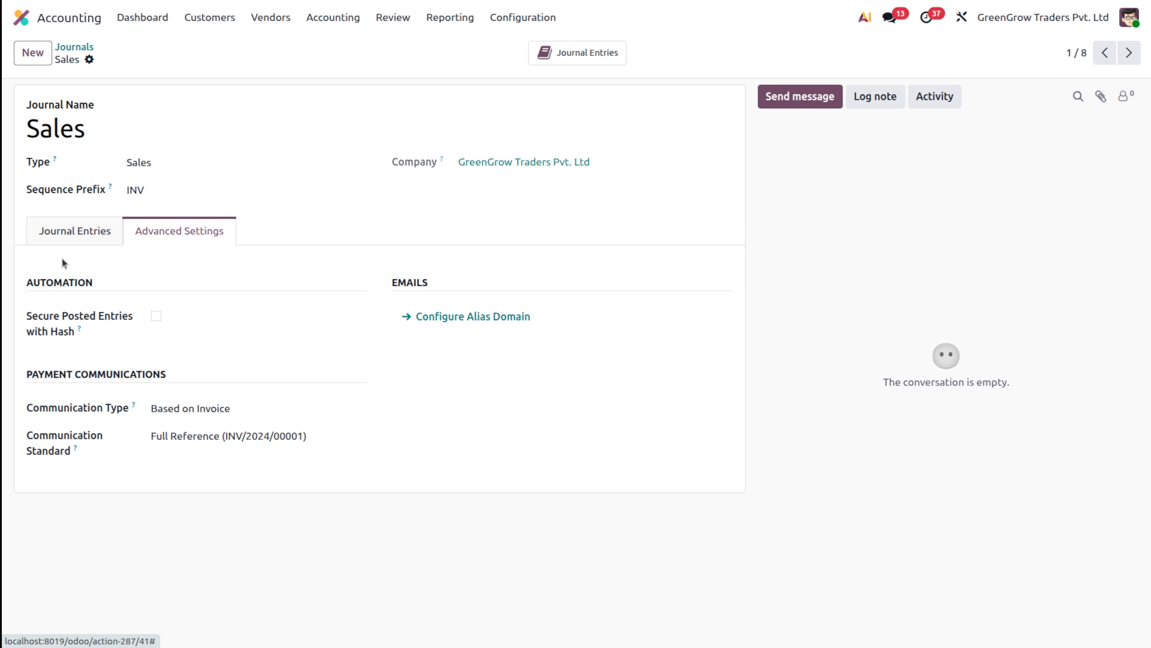
{"action": "left_click", "coordinate": [67, 227]}
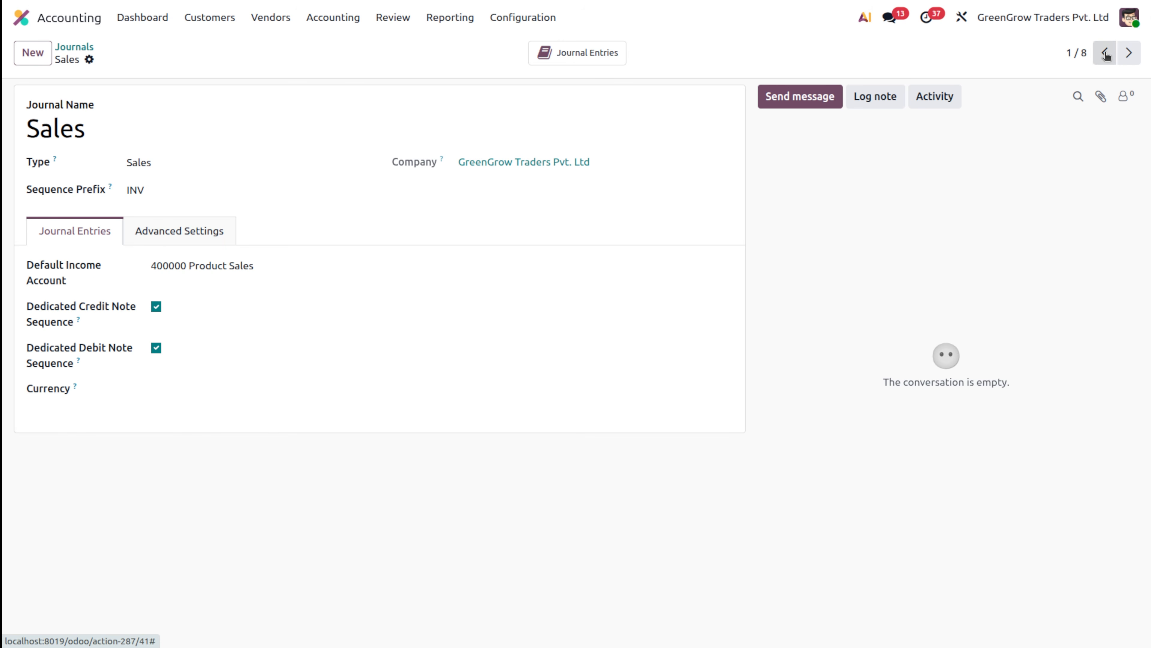
{"action": "left_click", "coordinate": [1129, 53]}
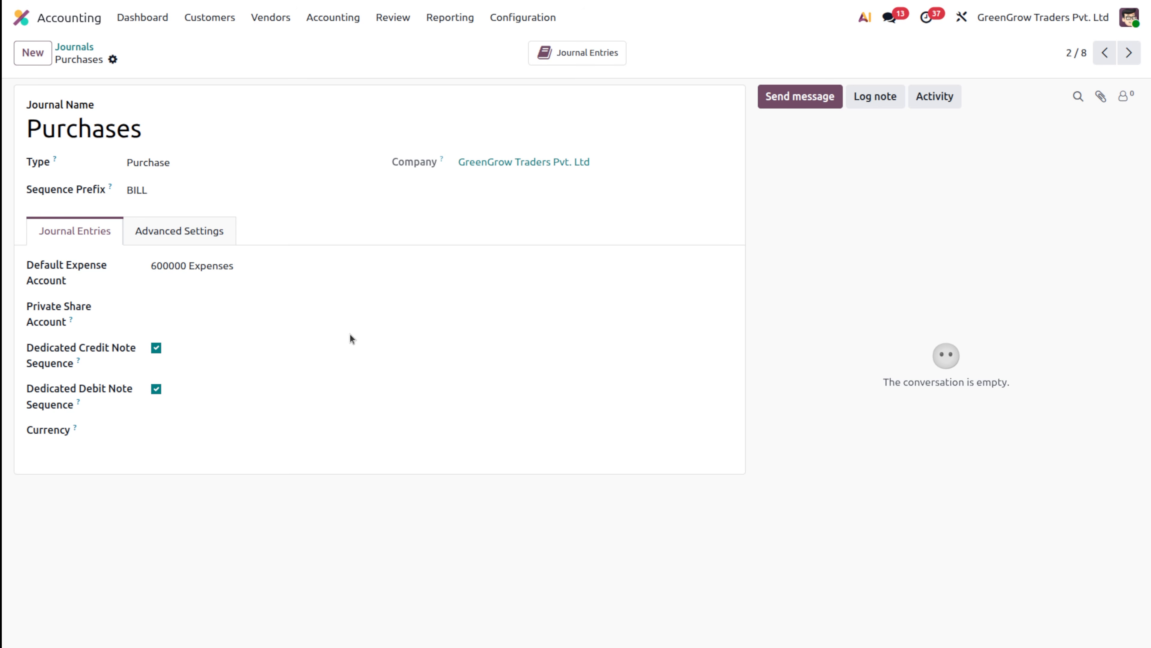
- In the Bank journal, set the incoming Manual Payment's outstanding receipts account to 101403 Outstanding Receipts and save
{"action": "left_click", "coordinate": [1129, 53]}
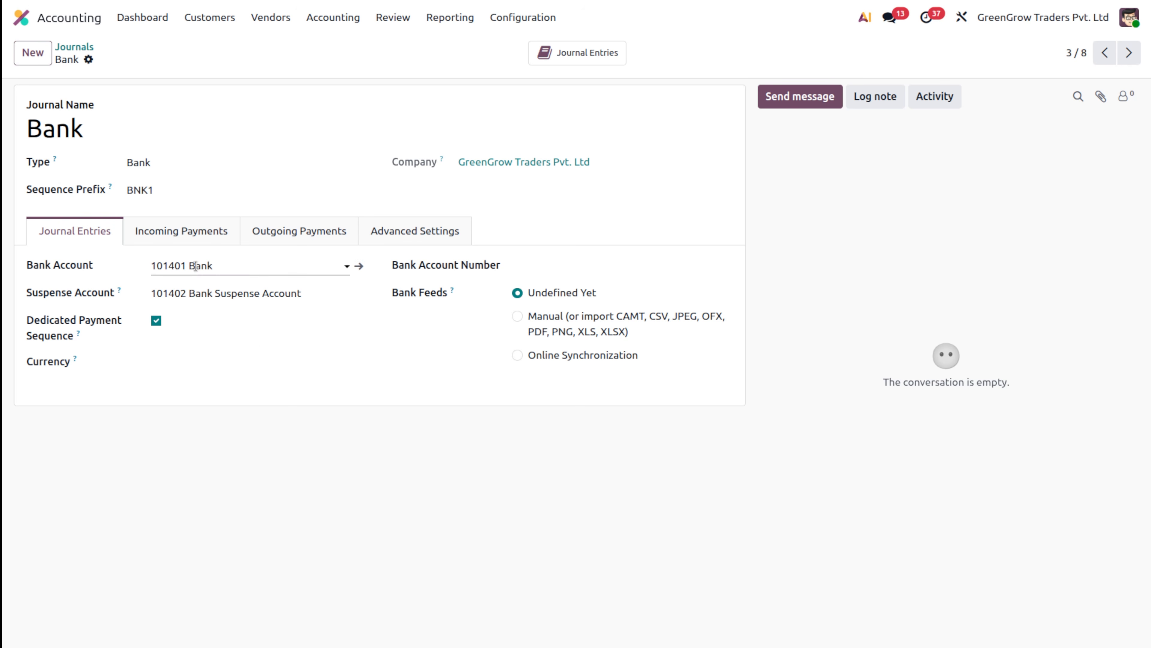
{"action": "left_click", "coordinate": [189, 235]}
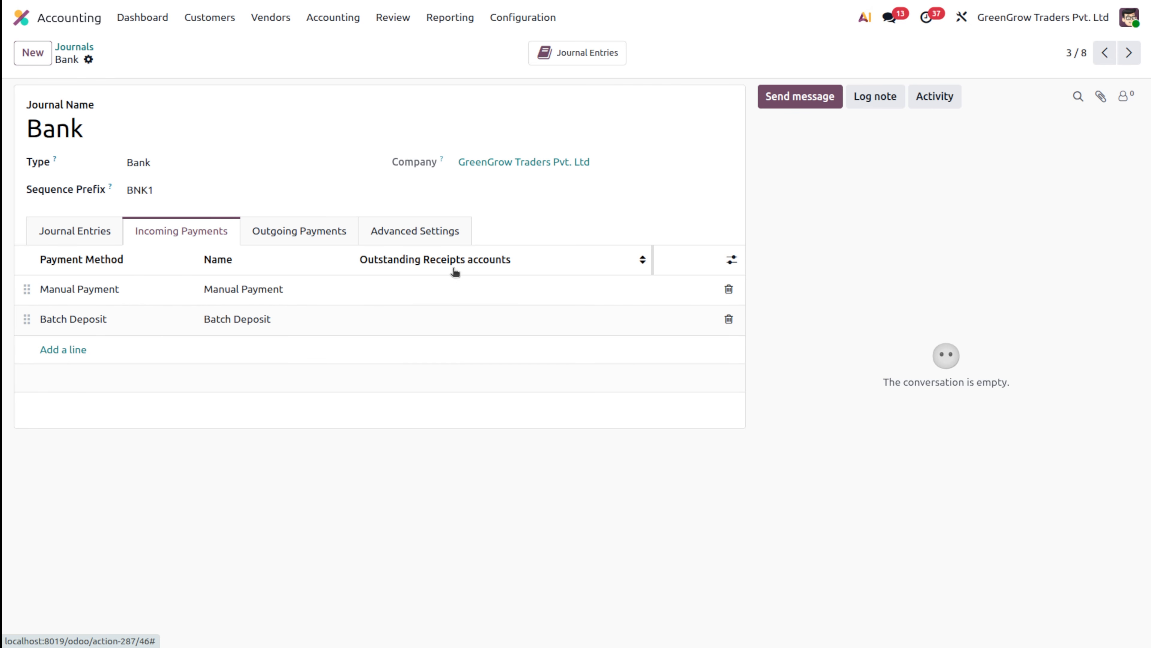
{"action": "left_click", "coordinate": [110, 288]}
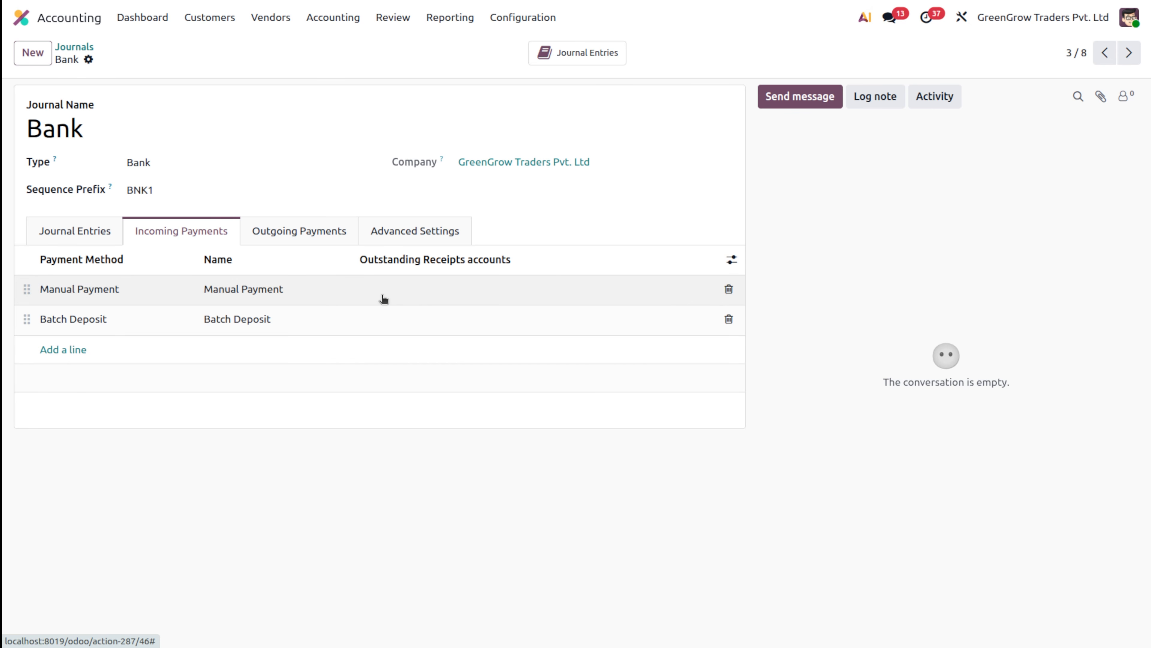
{"action": "left_click", "coordinate": [425, 288]}
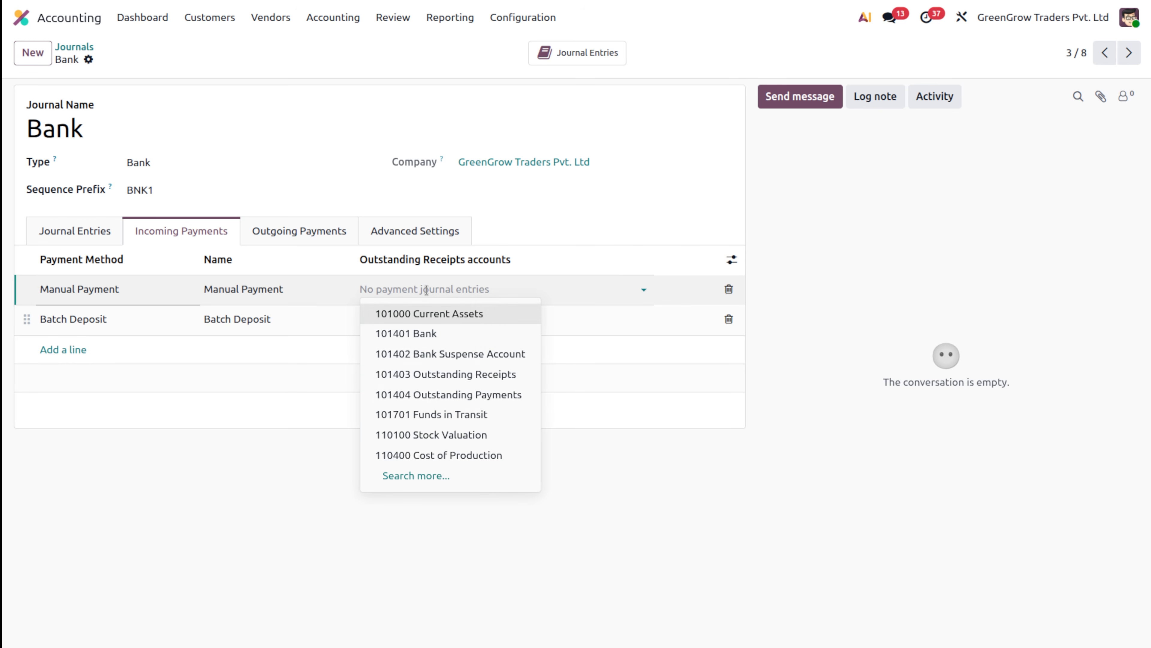
{"action": "left_click", "coordinate": [482, 374]}
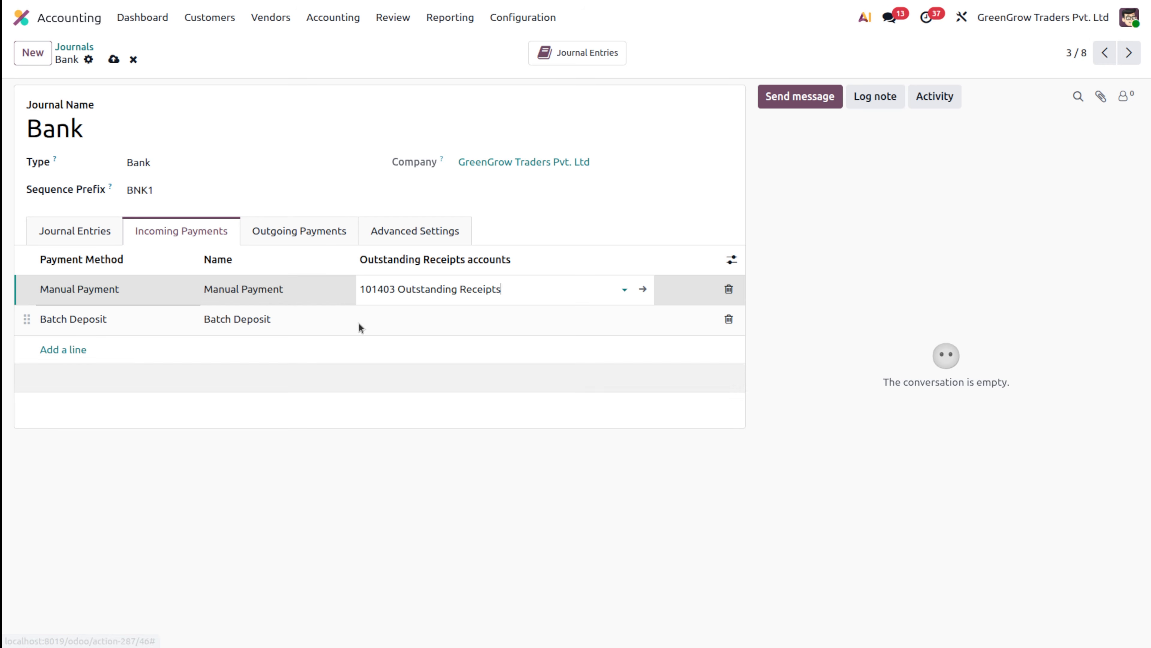
{"action": "left_click", "coordinate": [117, 58]}
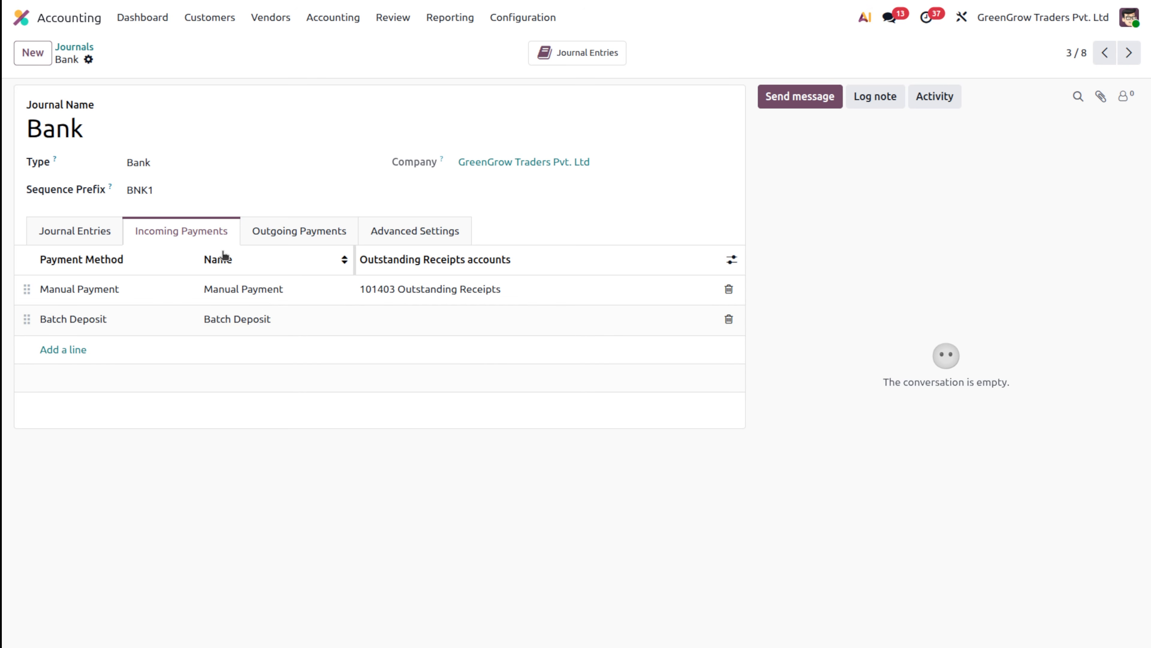
- Set the Bank journal's outgoing Manual Payment outstanding account to 101404 Outstanding Payments and save the journal
{"action": "left_click", "coordinate": [317, 238]}
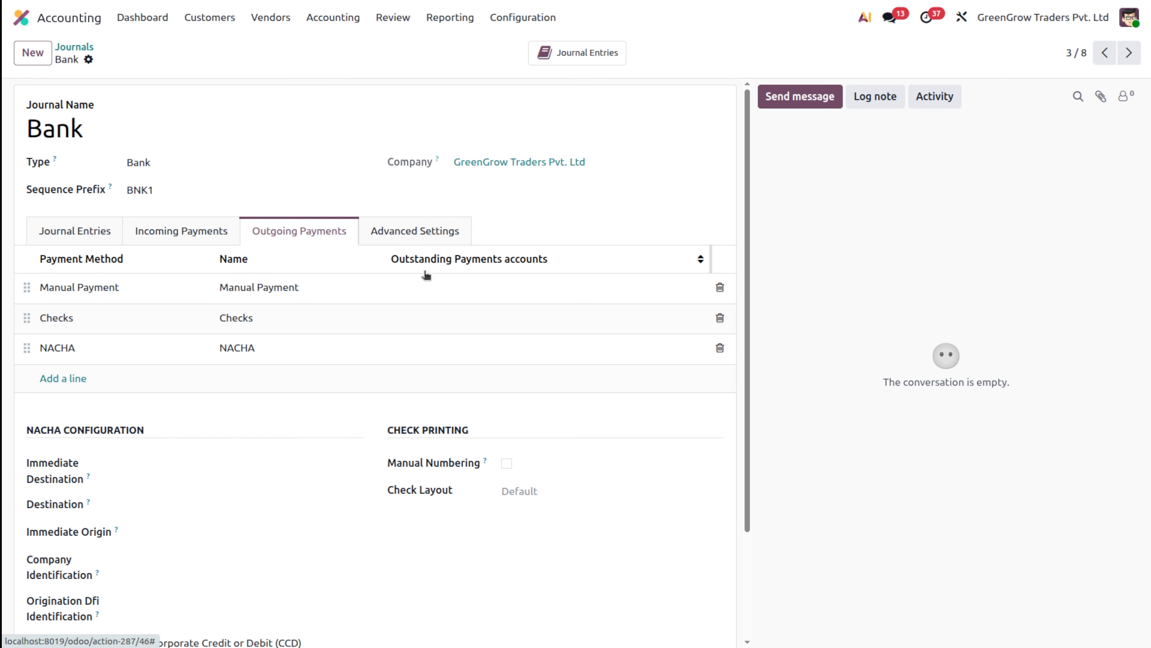
{"action": "left_click", "coordinate": [493, 287]}
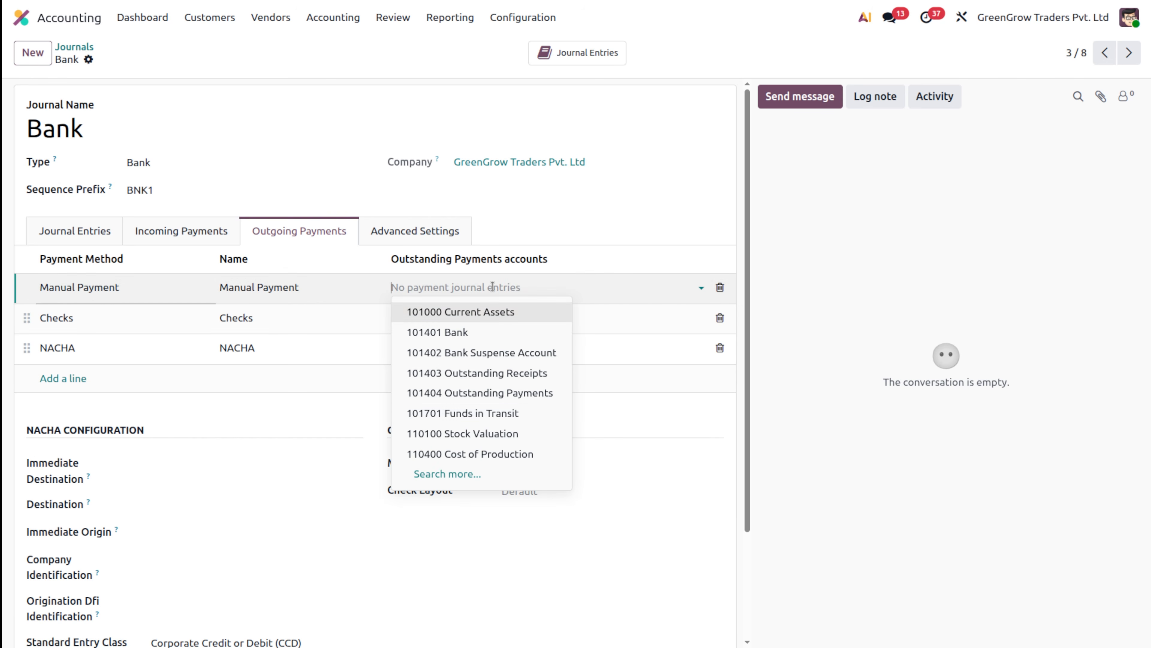
{"action": "left_click", "coordinate": [537, 395]}
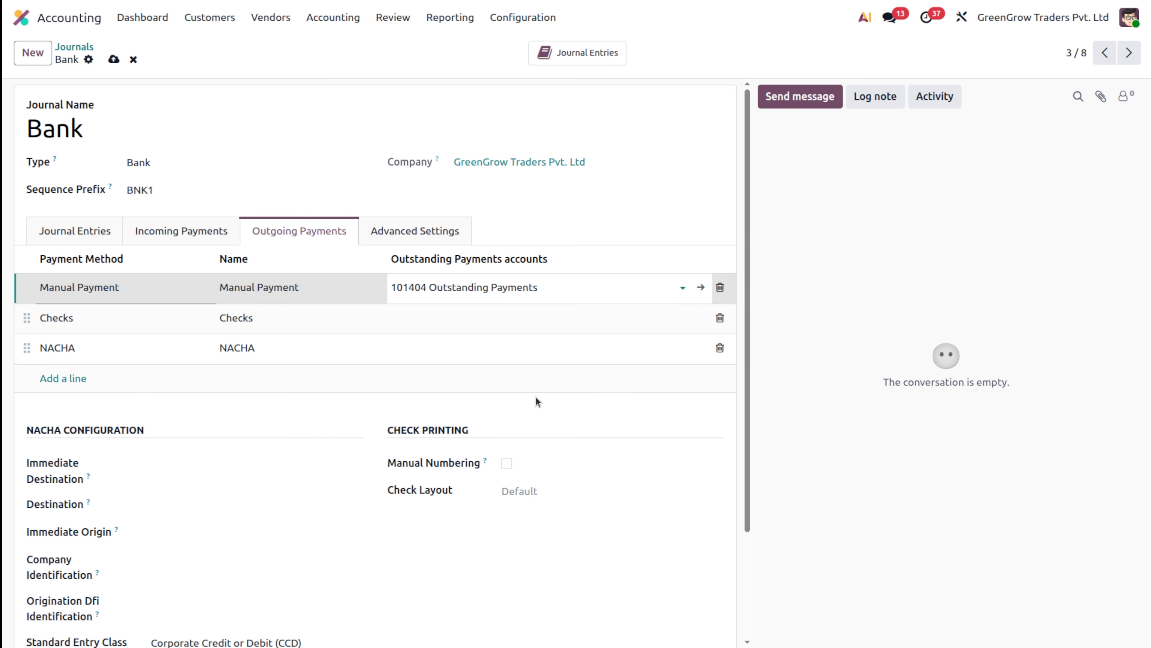
{"action": "left_click", "coordinate": [110, 59]}
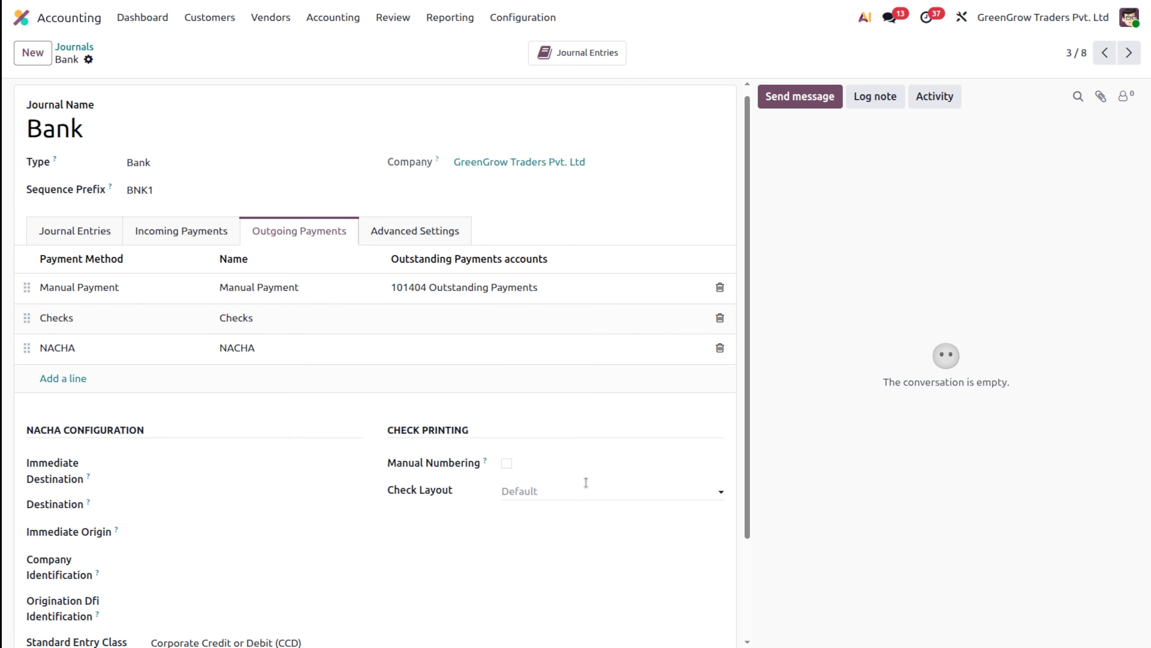
- Look over the Bank journal's NACHA and check settings and the Miscellaneous Operations and Exchange Difference journals, ending at the Journals list
{"action": "scroll", "coordinate": [585, 482], "scroll_direction": "down", "scroll_amount": 2}
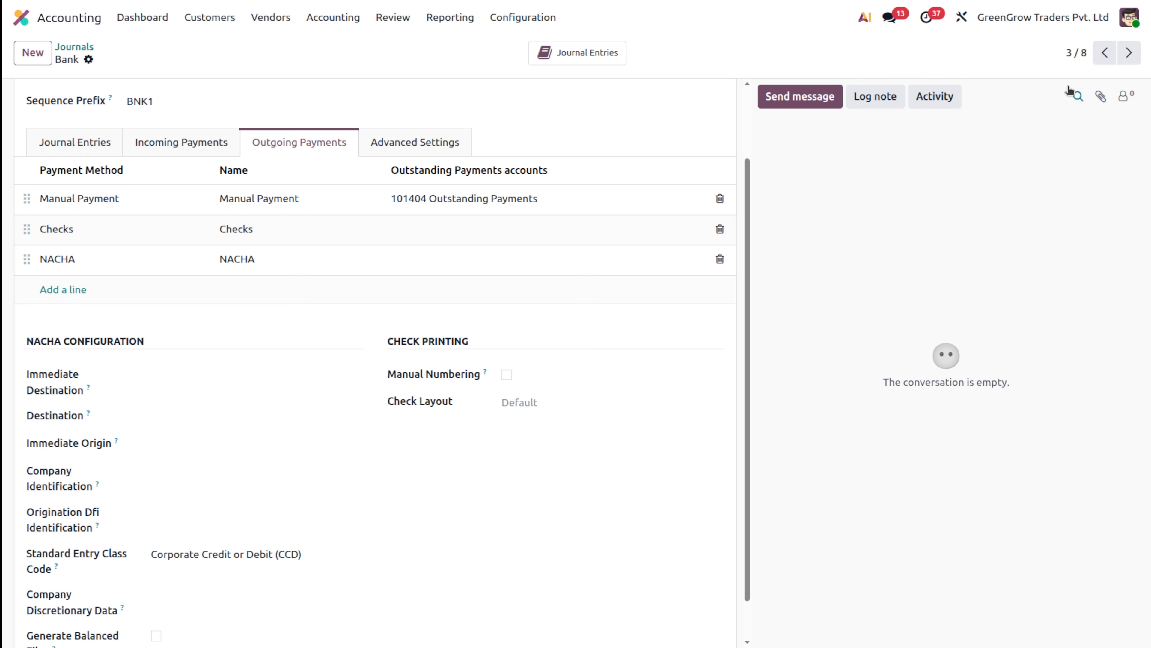
{"action": "left_click", "coordinate": [1129, 53]}
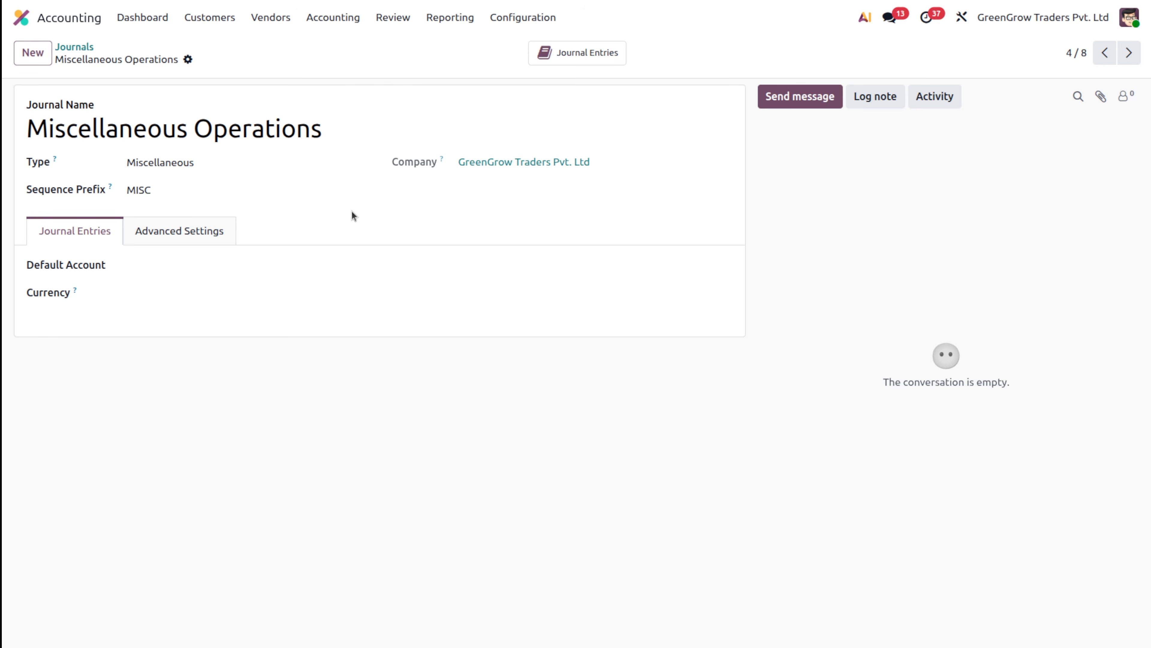
{"action": "left_click", "coordinate": [211, 164]}
{"action": "left_click", "coordinate": [538, 630]}
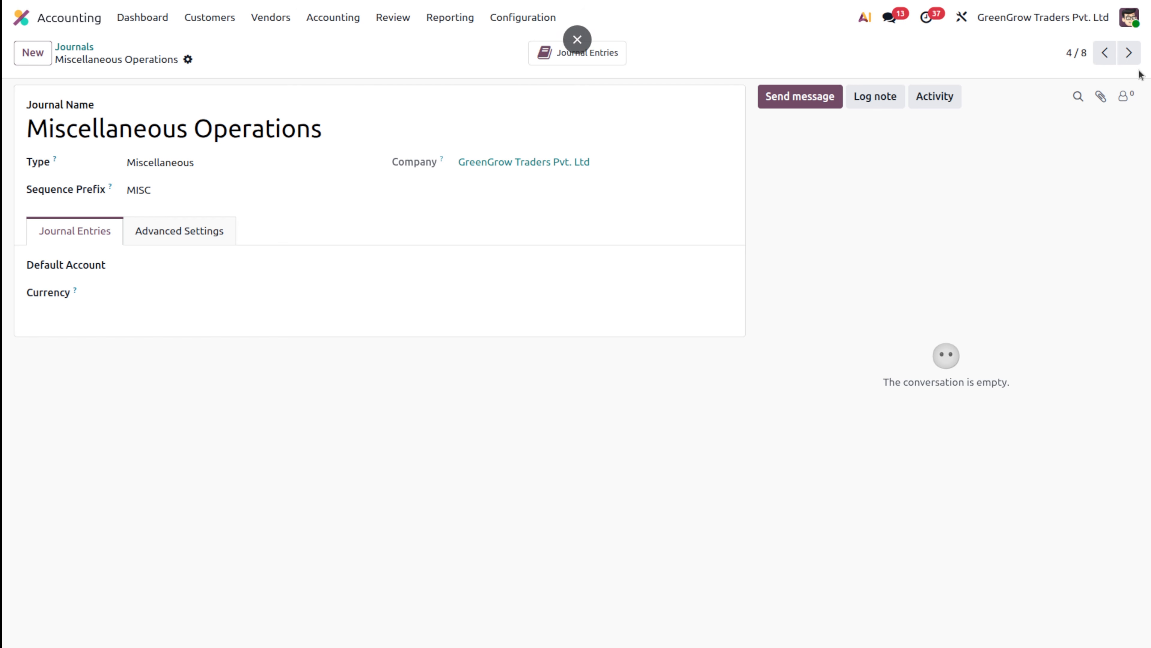
{"action": "left_click", "coordinate": [1128, 51]}
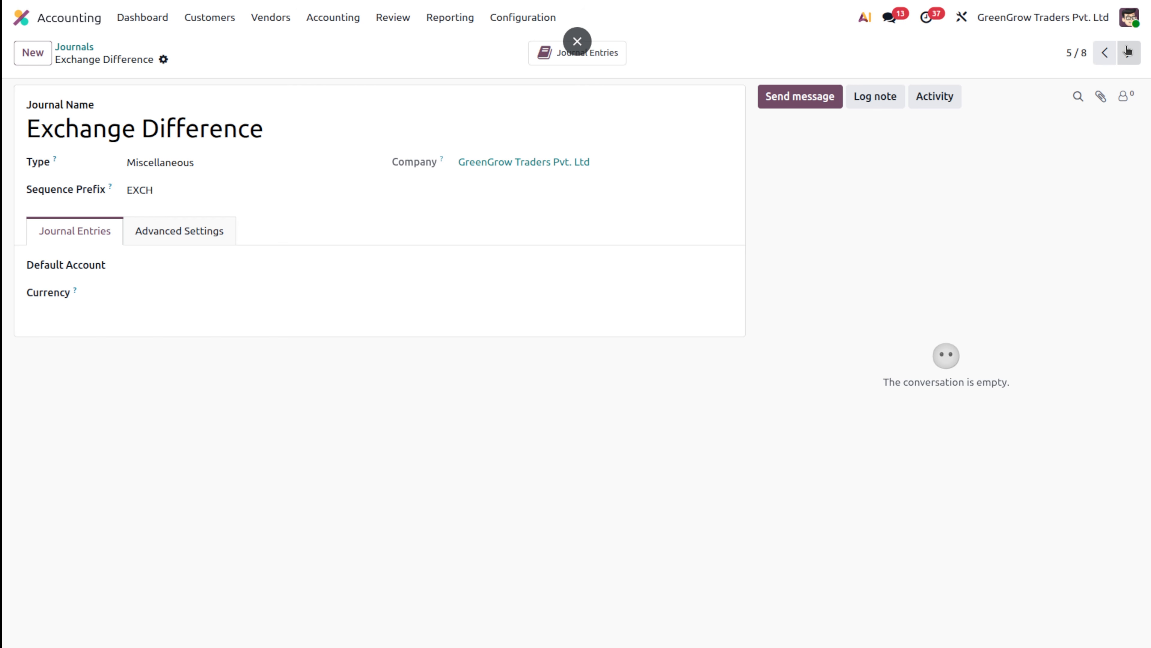
{"action": "left_click", "coordinate": [90, 50]}
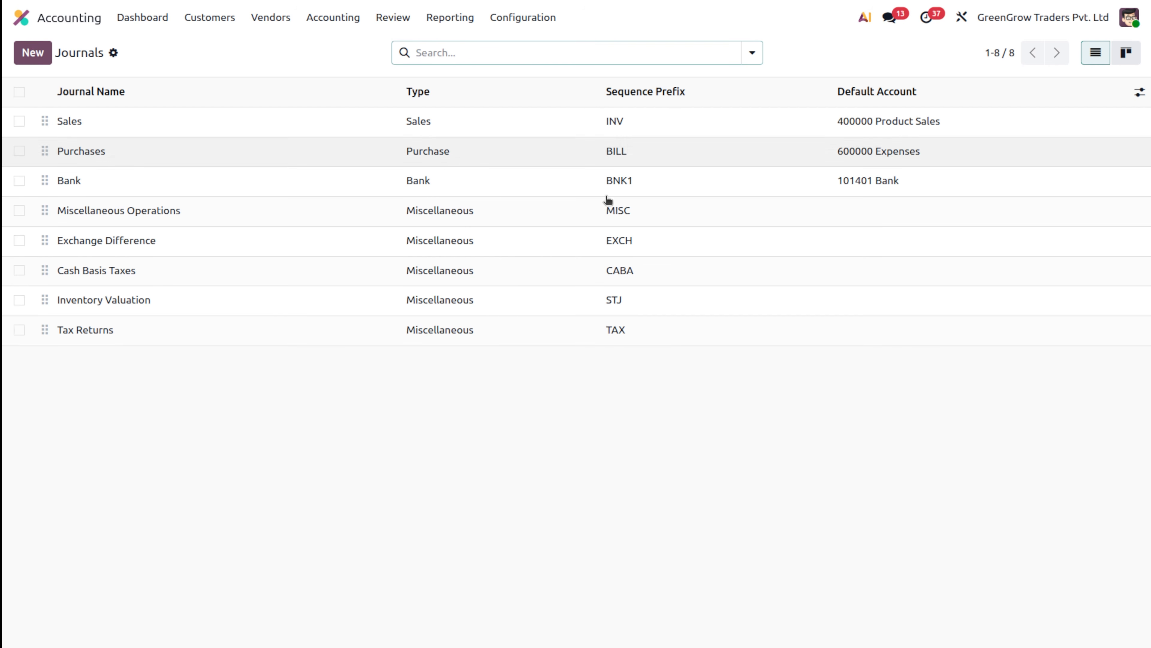
- Reopen the Sales journal and review its journal type options once more, keeping the type as Sales
{"action": "left_click", "coordinate": [329, 121]}
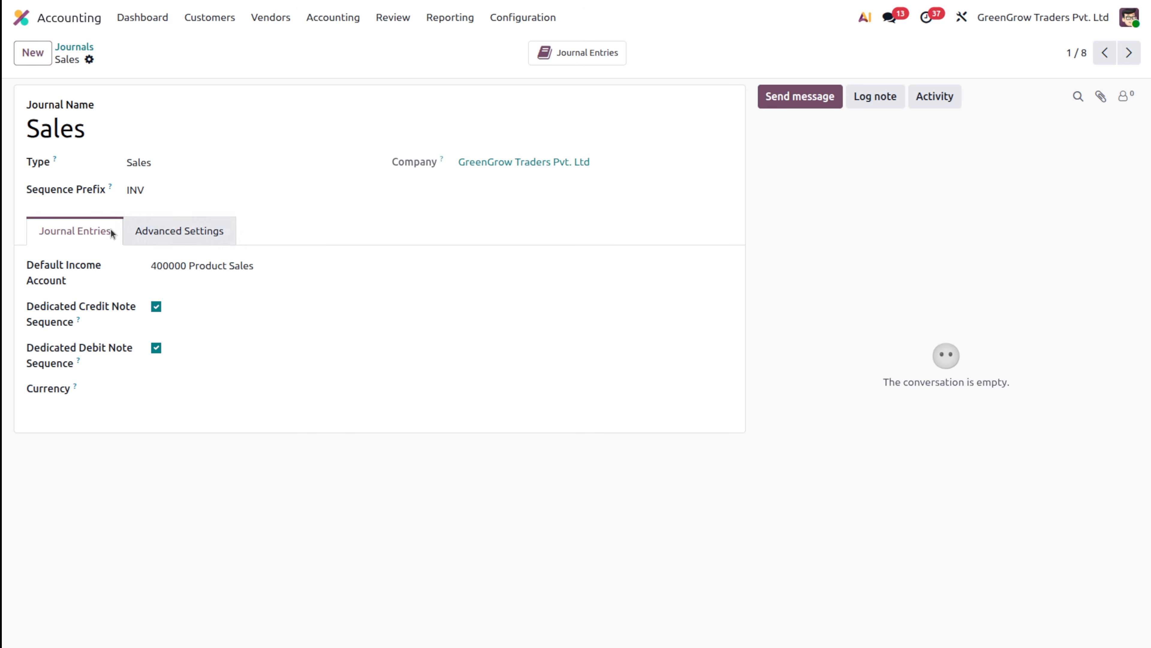
{"action": "left_click", "coordinate": [186, 156]}
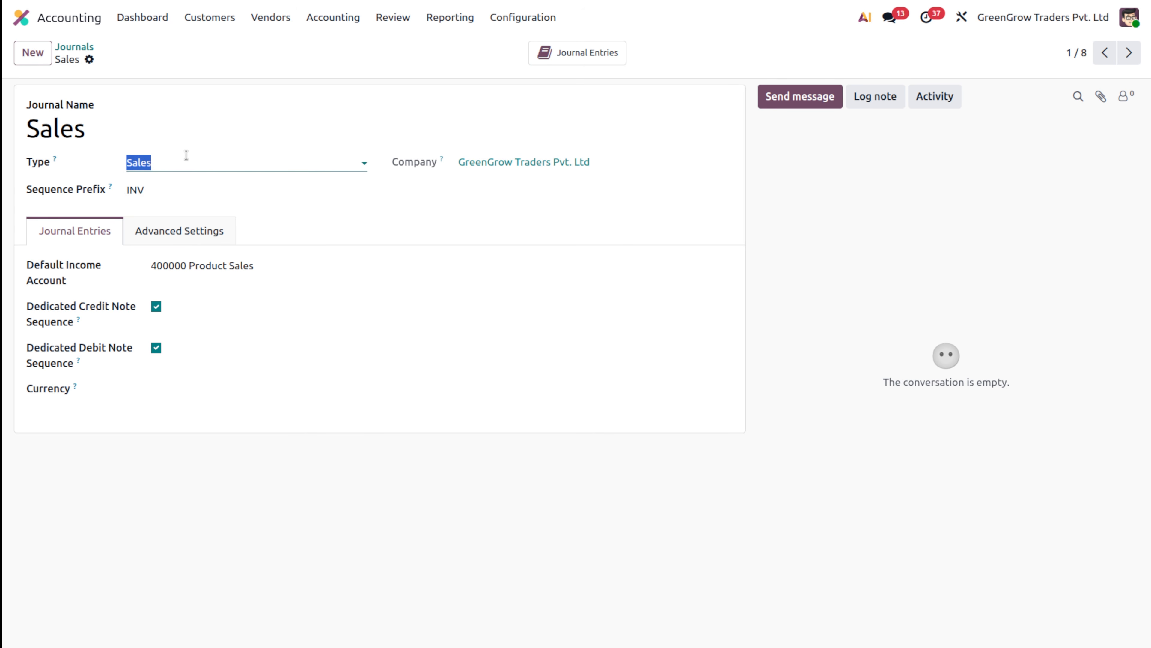
{"action": "left_click", "coordinate": [186, 157]}
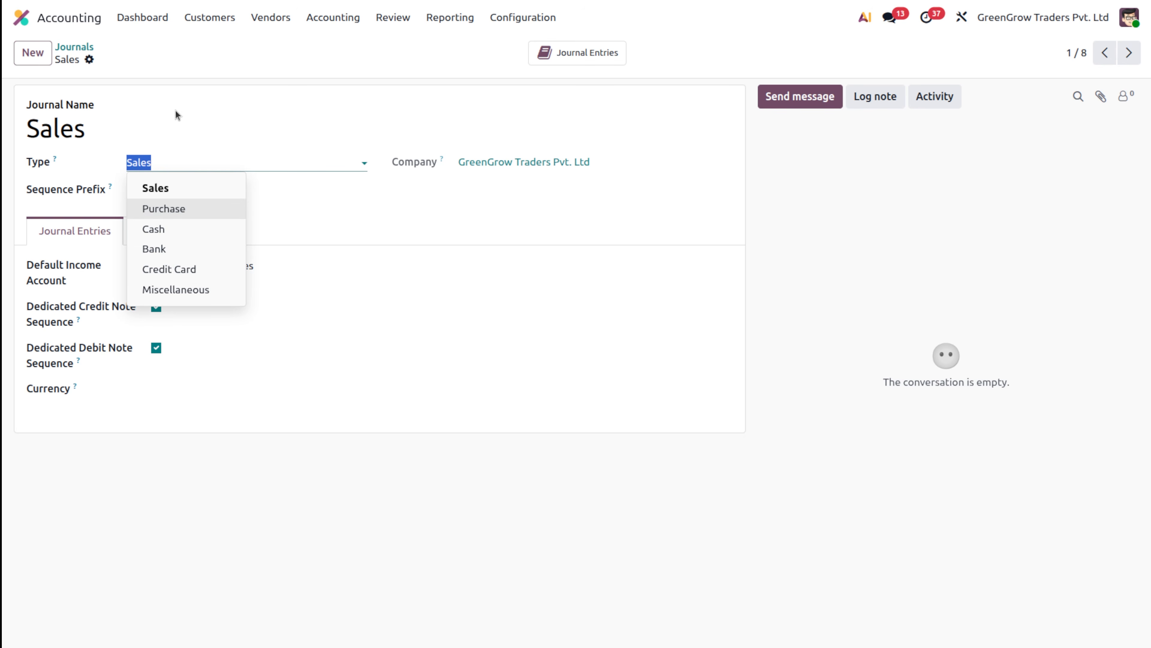
{"action": "left_click", "coordinate": [478, 334]}
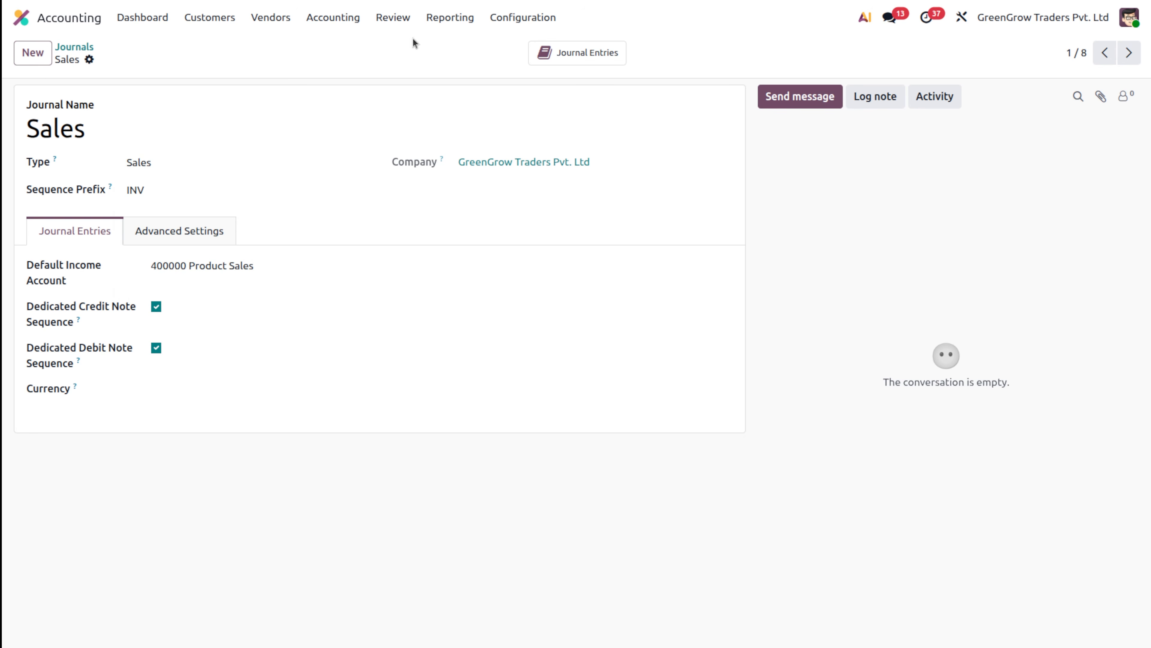
- Open the Currencies list, examine the USD currency's units, symbol position and price accuracy, and return to the list
{"action": "left_click", "coordinate": [519, 20]}
{"action": "left_click", "coordinate": [562, 151]}
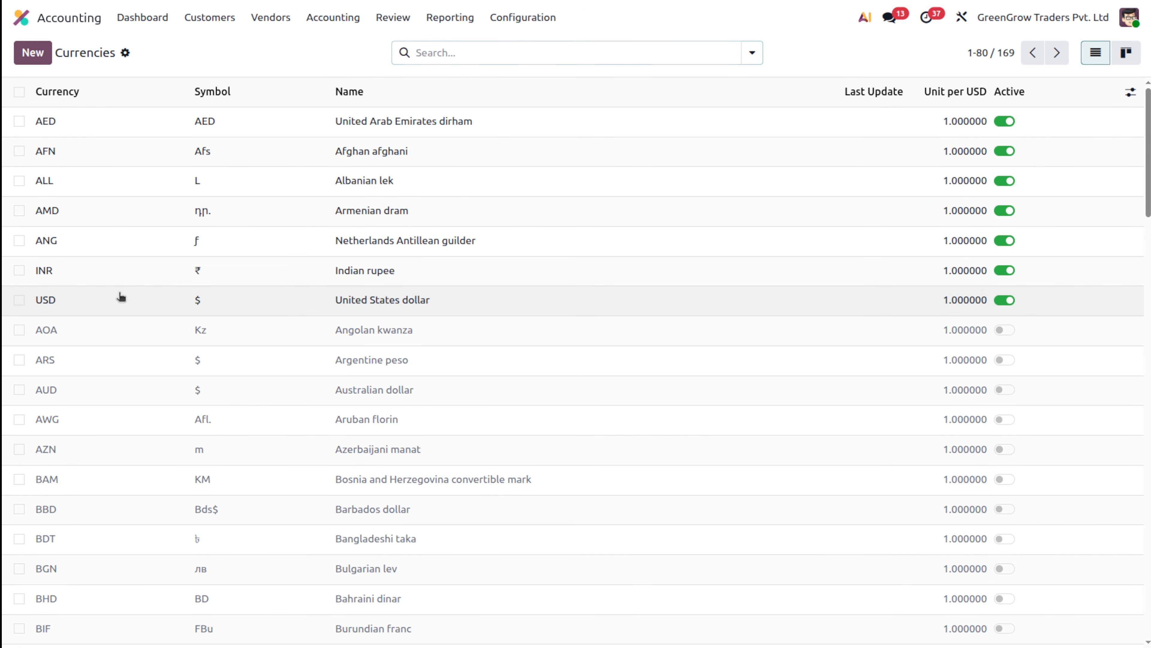
{"action": "left_click", "coordinate": [120, 299]}
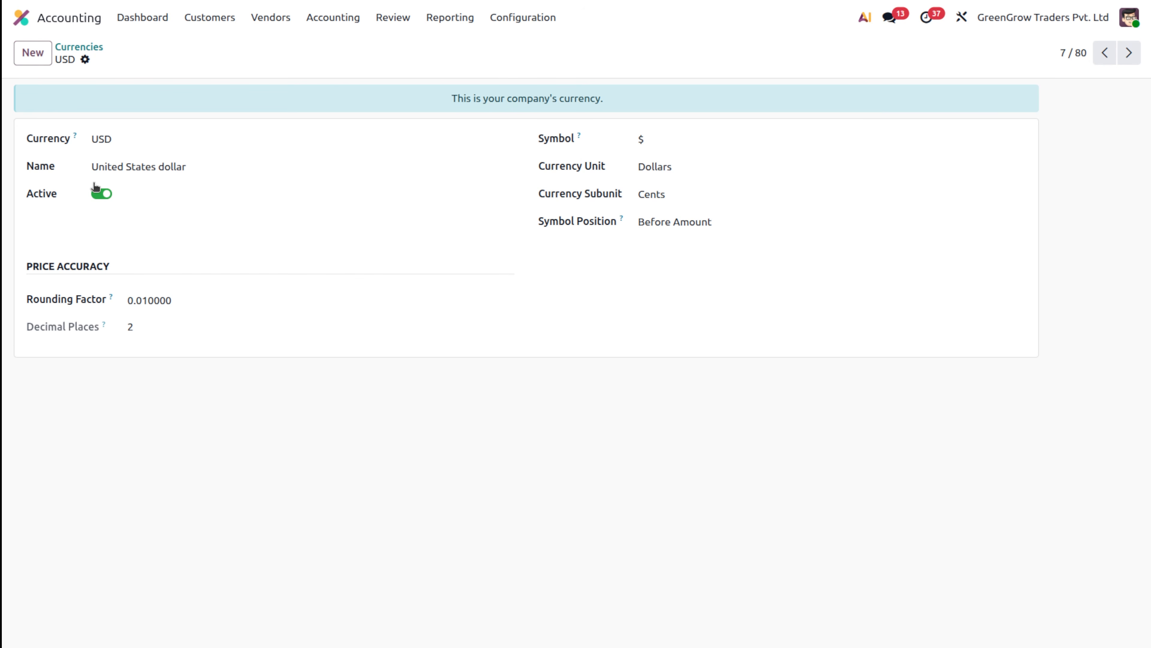
{"action": "left_click", "coordinate": [92, 48]}
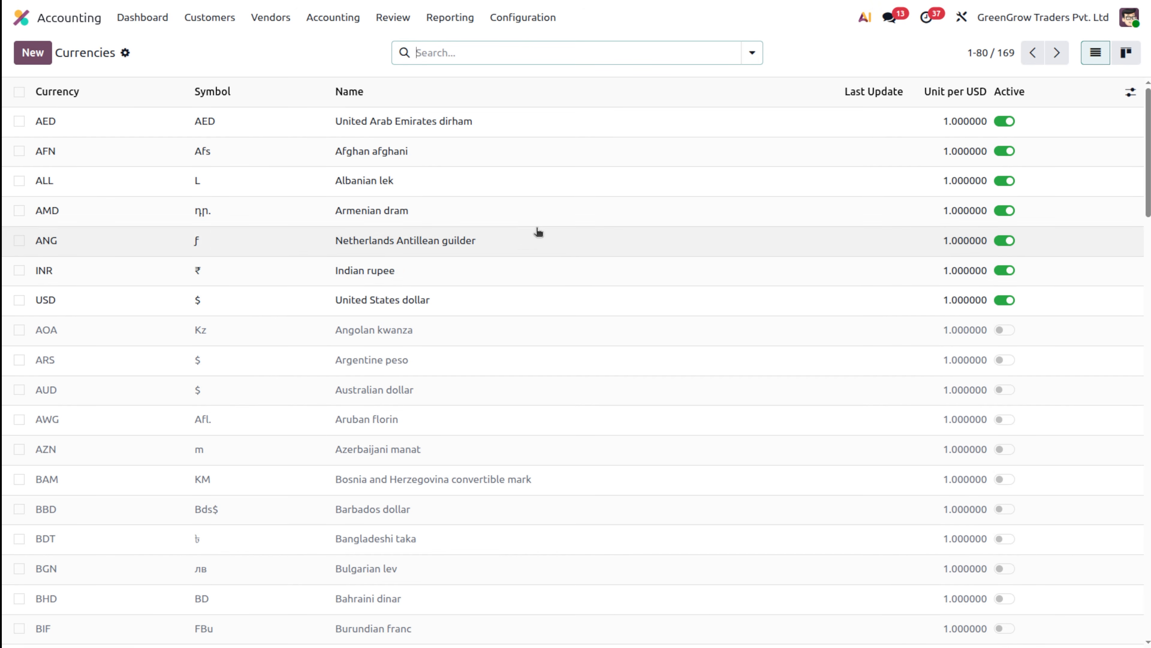
{"action": "left_click", "coordinate": [580, 293]}
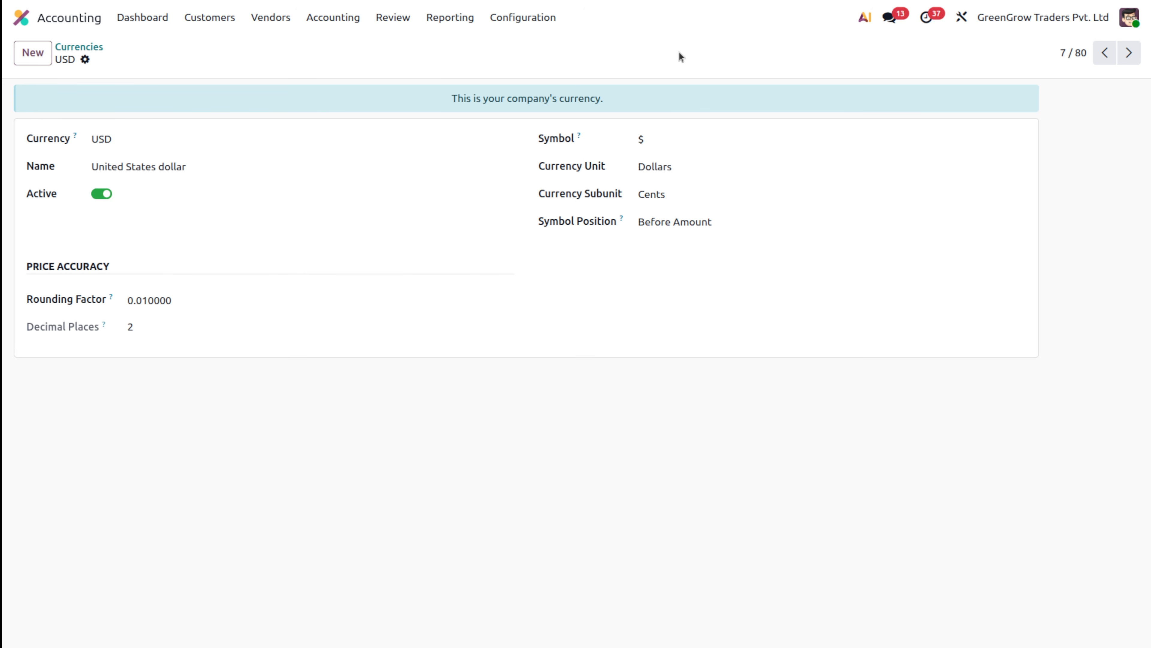
{"action": "left_click", "coordinate": [103, 47]}
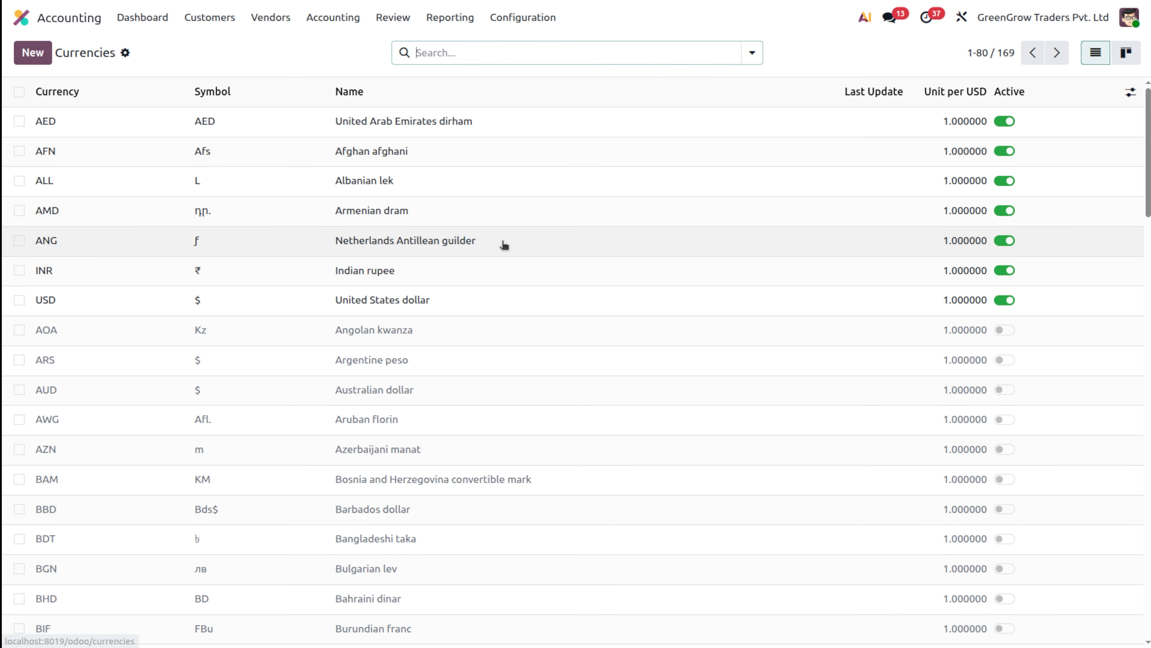
- Examine the INR currency's symbol, units and price accuracy, and view the Fiscal Positions list
{"action": "left_click", "coordinate": [508, 272]}
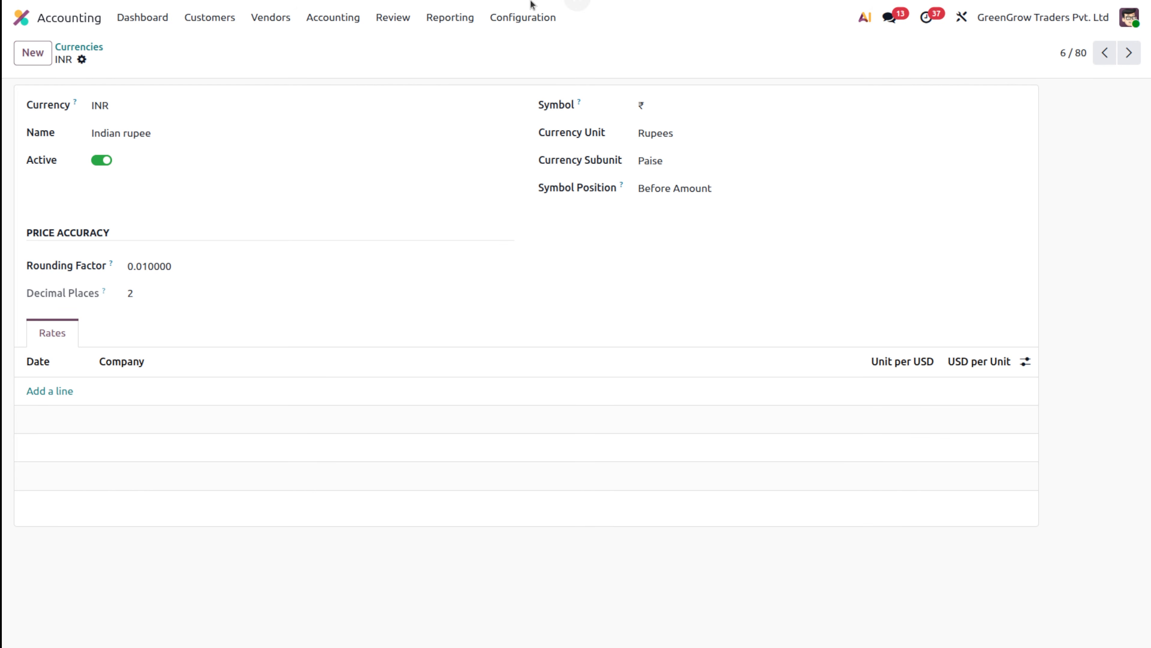
{"action": "left_click", "coordinate": [507, 16]}
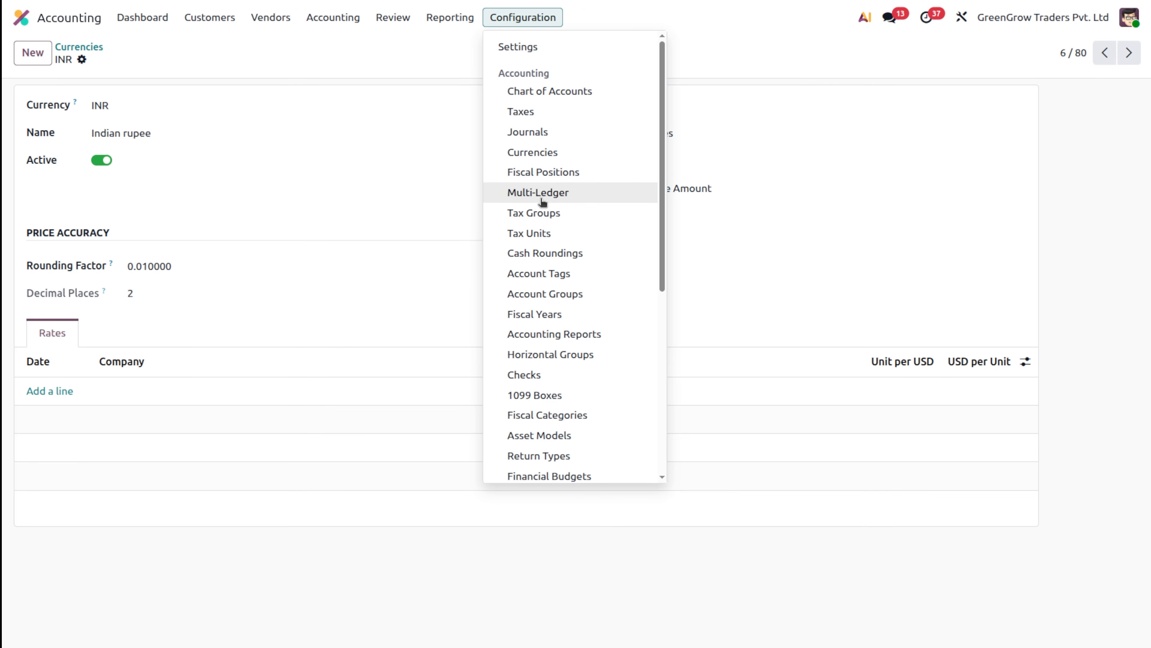
{"action": "left_click", "coordinate": [554, 182]}
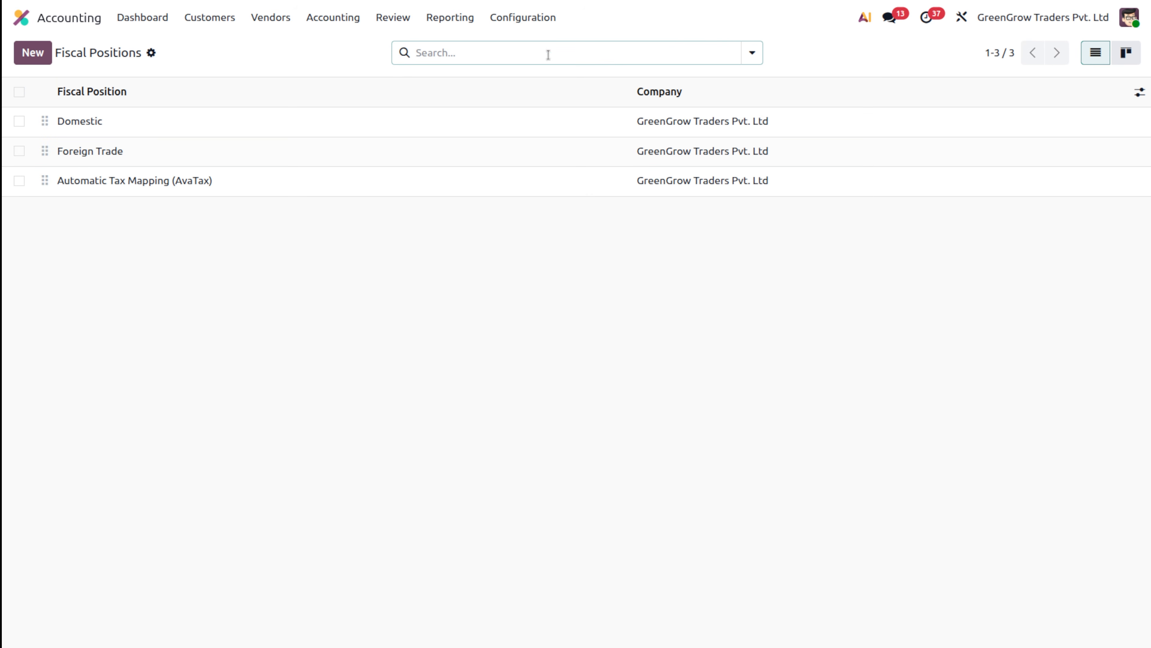
- Open the Taxes list, look at a blank new tax form without filling it in, and open the 15% Sales tax
{"action": "left_click", "coordinate": [526, 19]}
{"action": "left_click", "coordinate": [550, 109]}
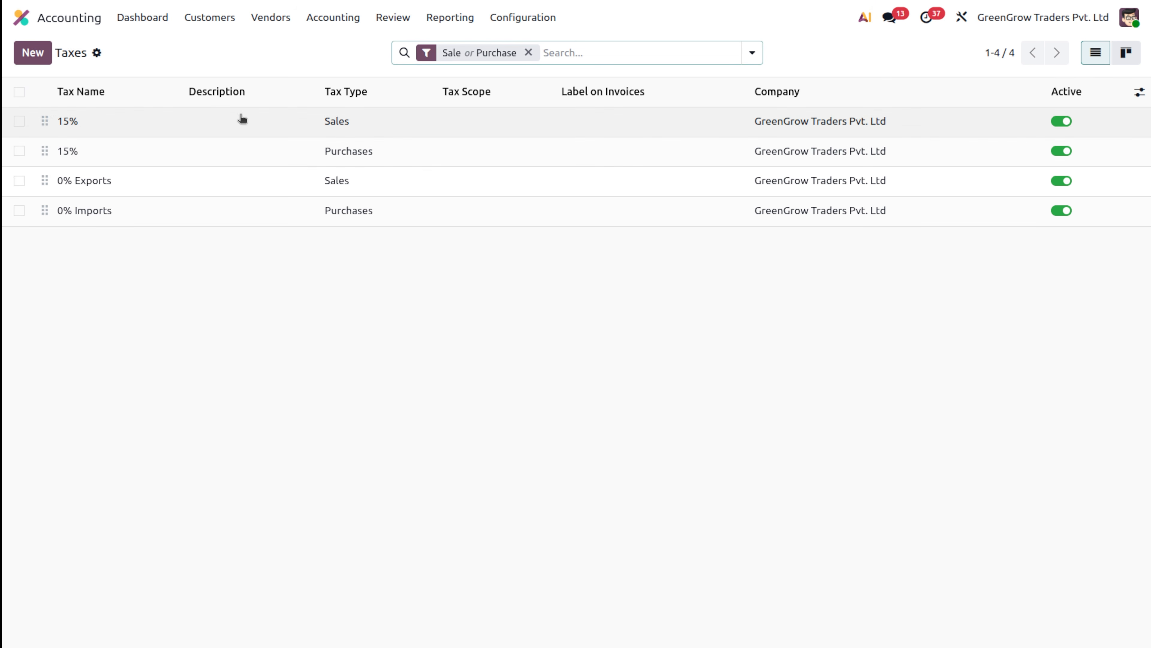
{"action": "left_click", "coordinate": [33, 52]}
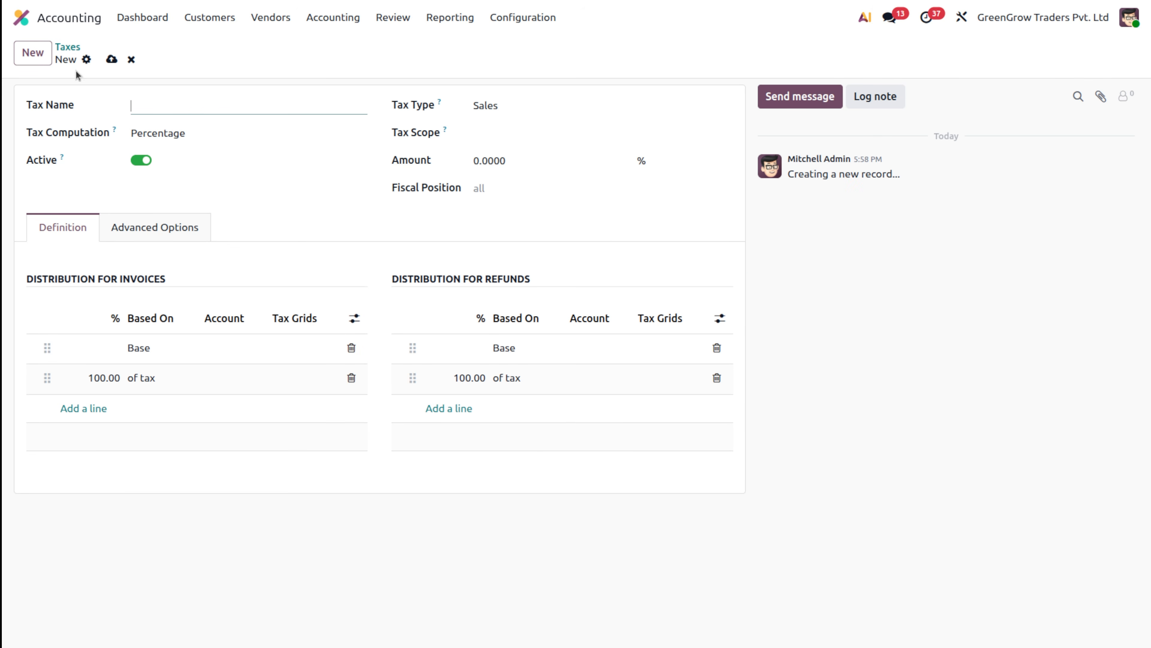
{"action": "left_click", "coordinate": [68, 47]}
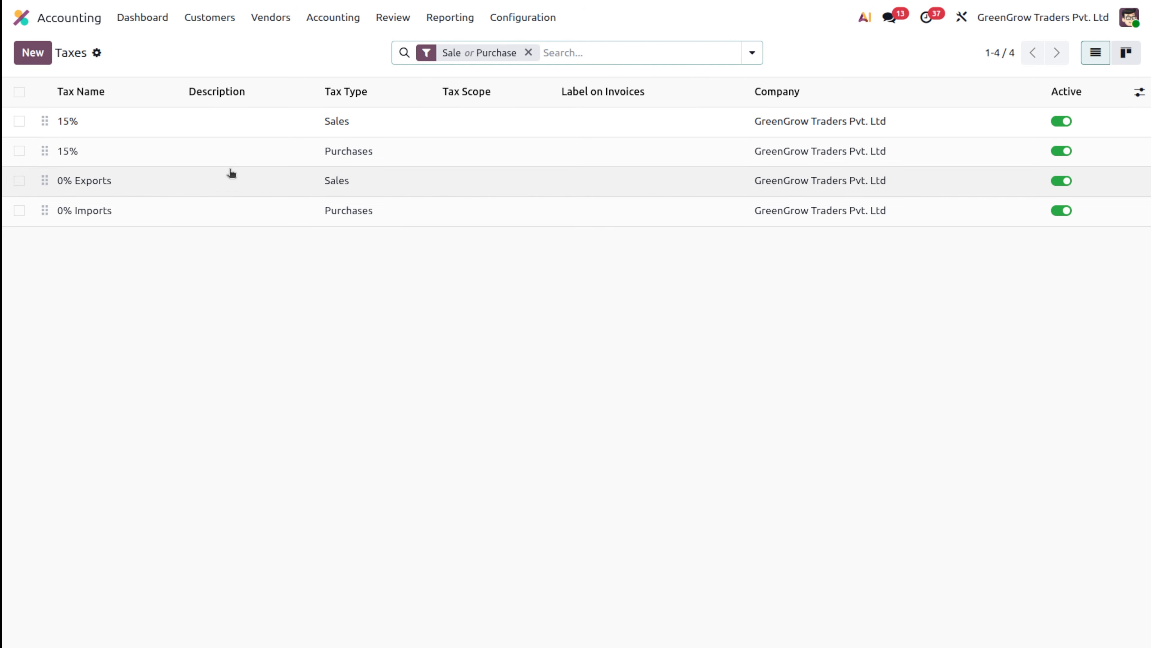
{"action": "left_click", "coordinate": [255, 134]}
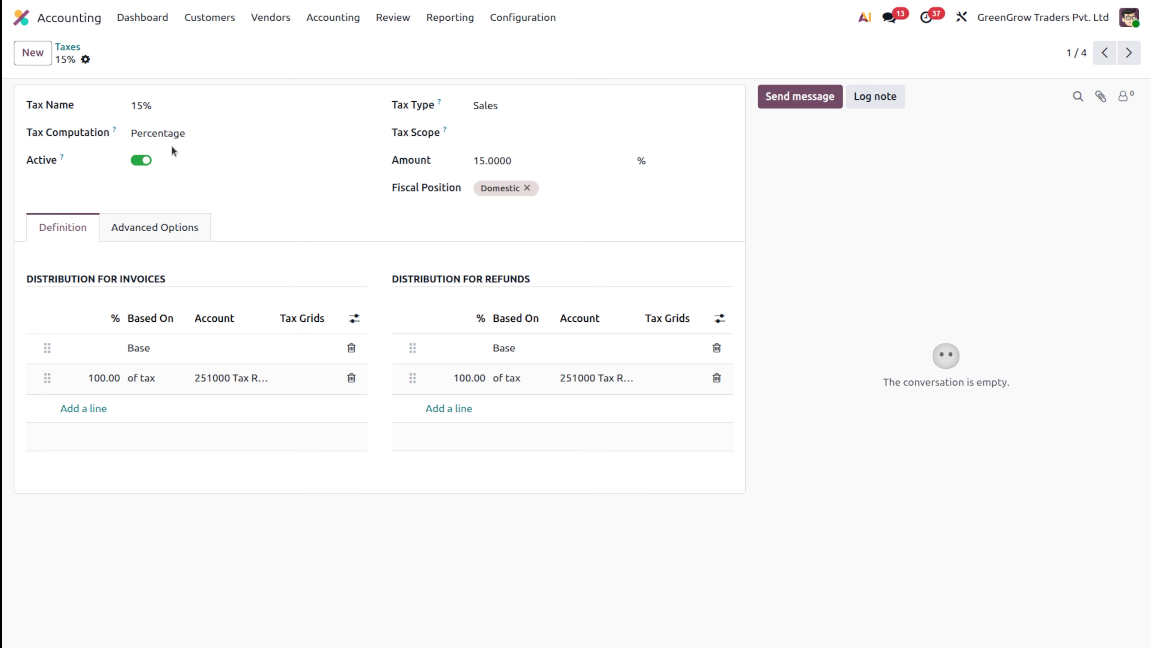
- Try the Fixed, Percentage Tax Included and Custom Formula computations on the 15% sales tax, and set it back to Percentage
{"action": "left_click", "coordinate": [222, 138]}
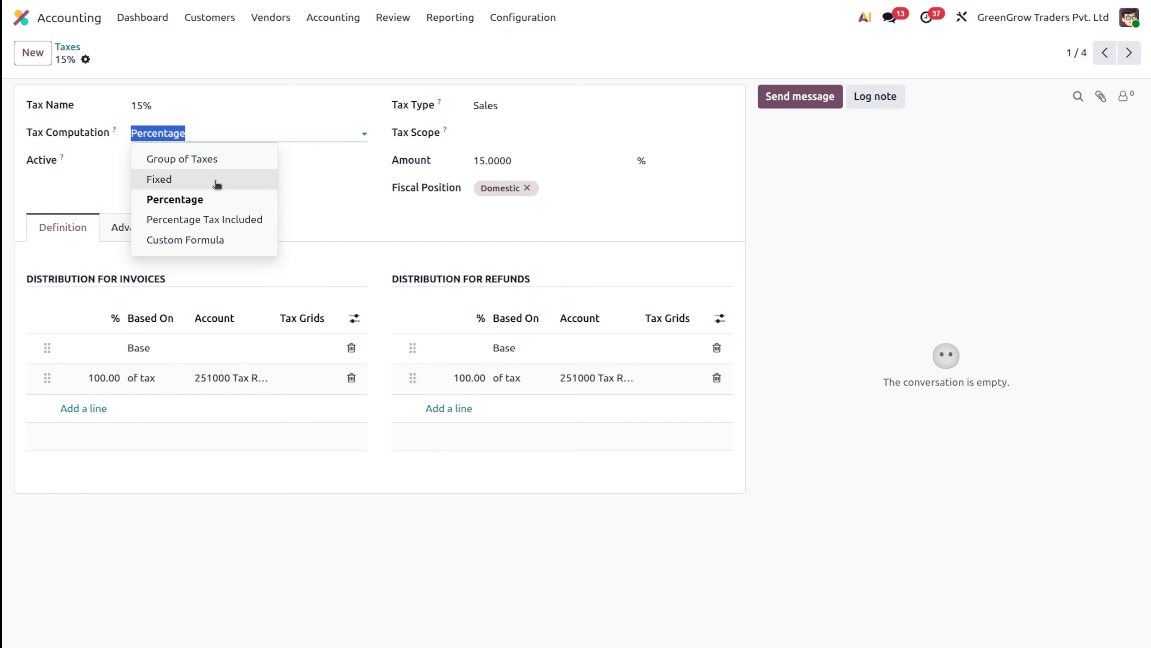
{"action": "left_click", "coordinate": [193, 187]}
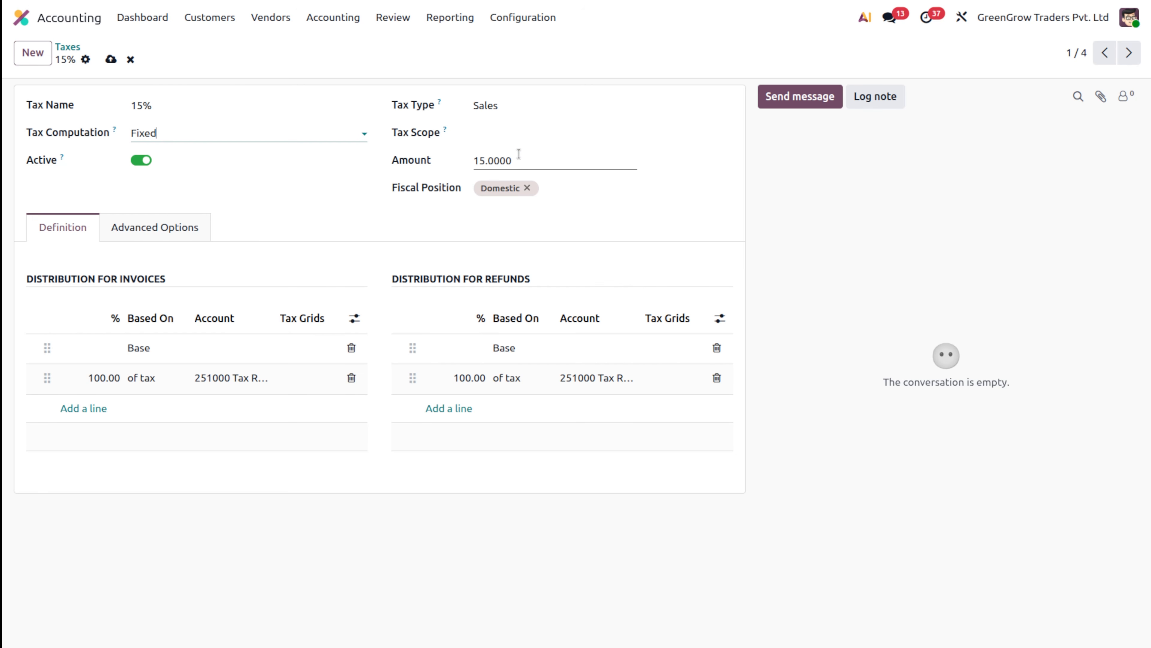
{"action": "left_click", "coordinate": [197, 138]}
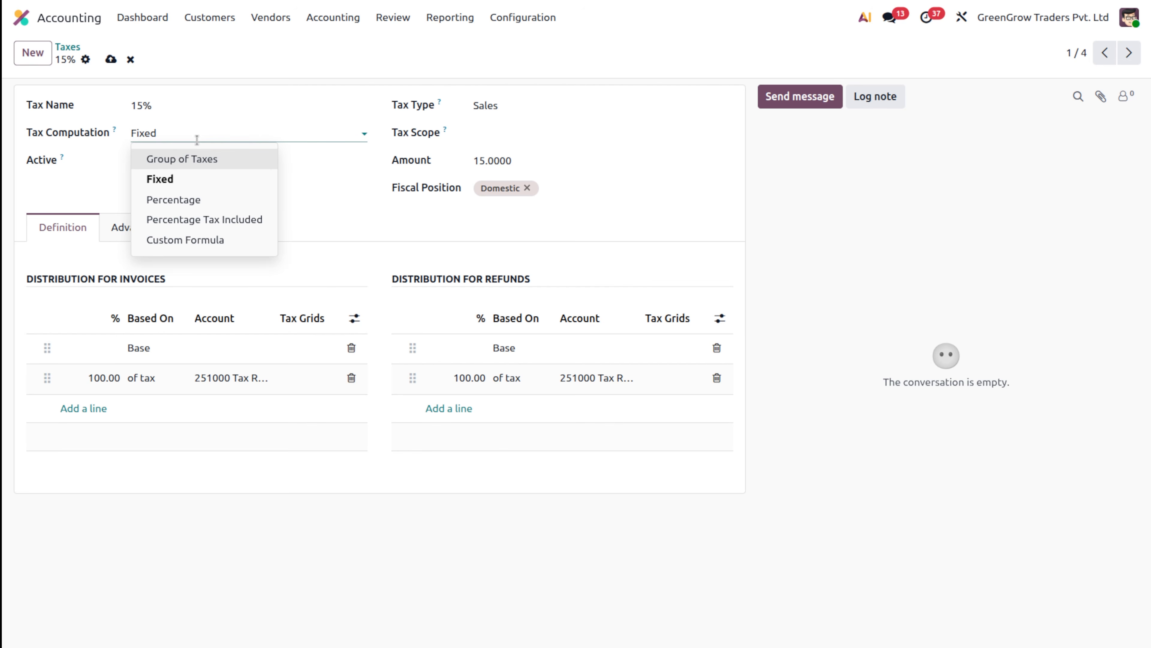
{"action": "left_click", "coordinate": [221, 199]}
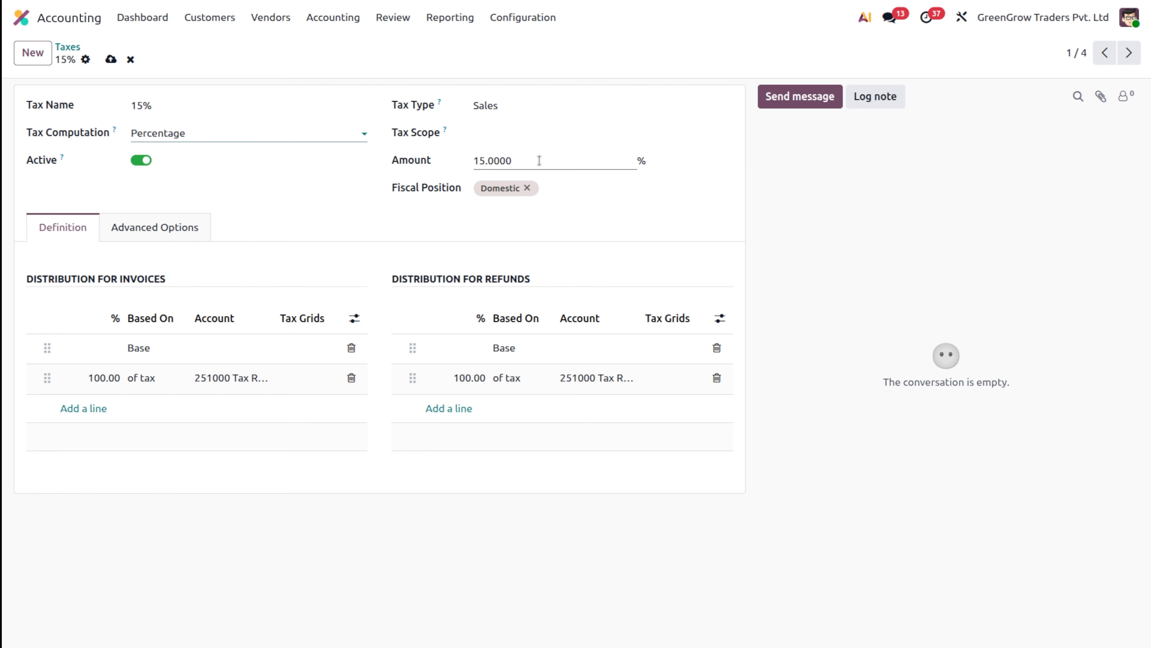
{"action": "left_click", "coordinate": [242, 134]}
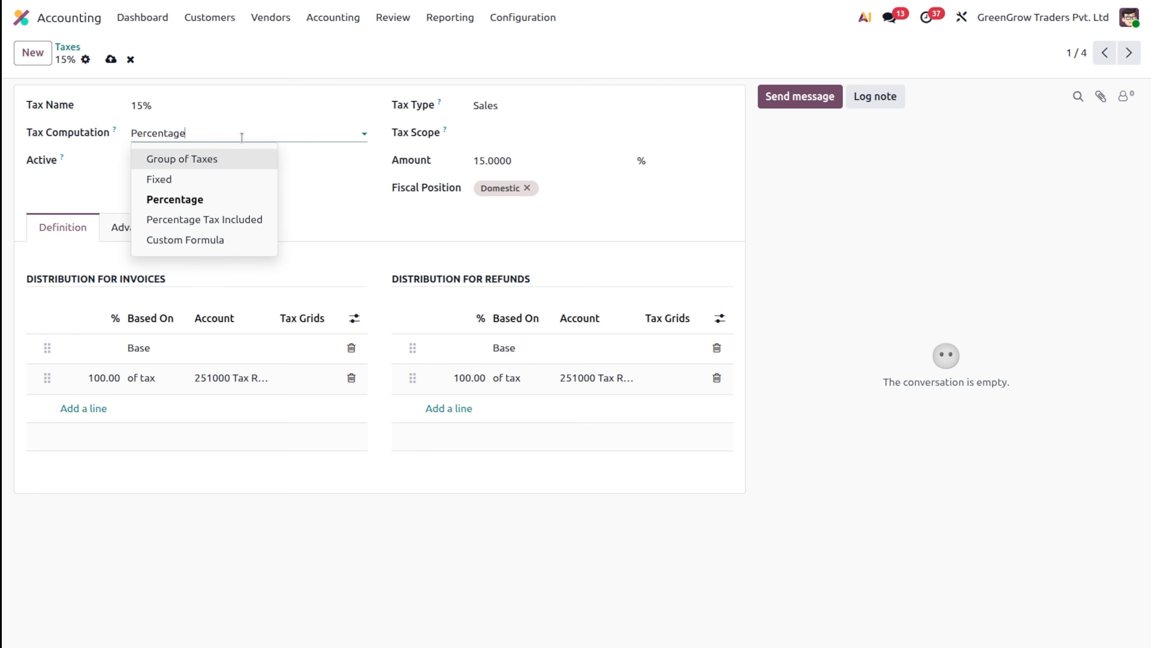
{"action": "left_click", "coordinate": [154, 220]}
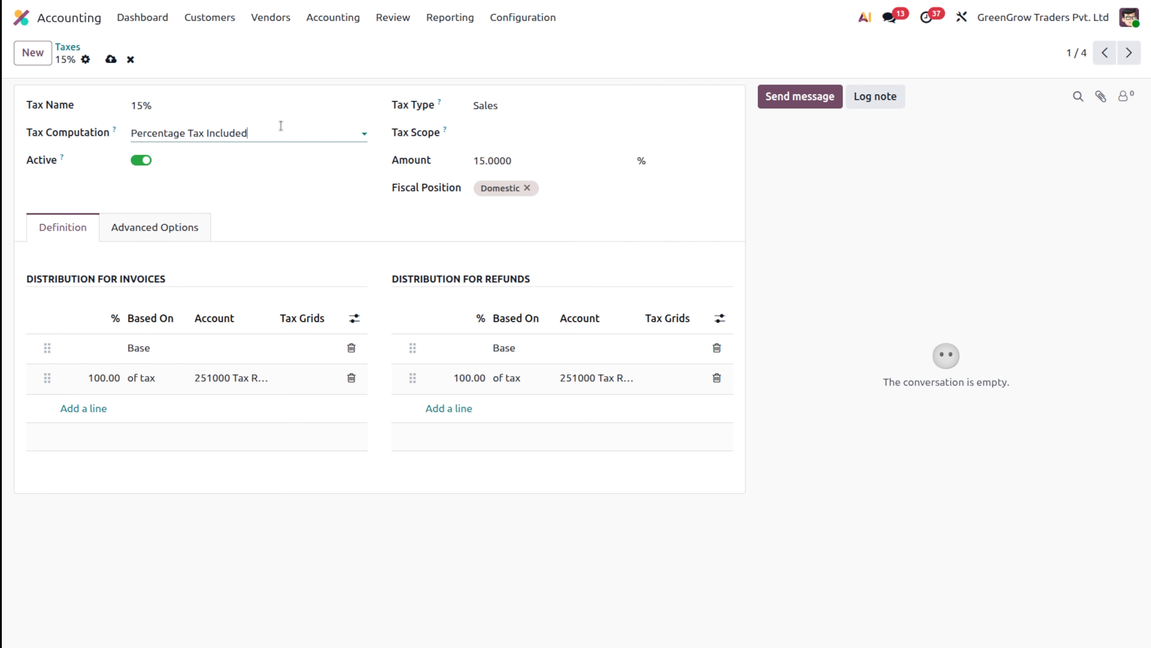
{"action": "left_click", "coordinate": [281, 136]}
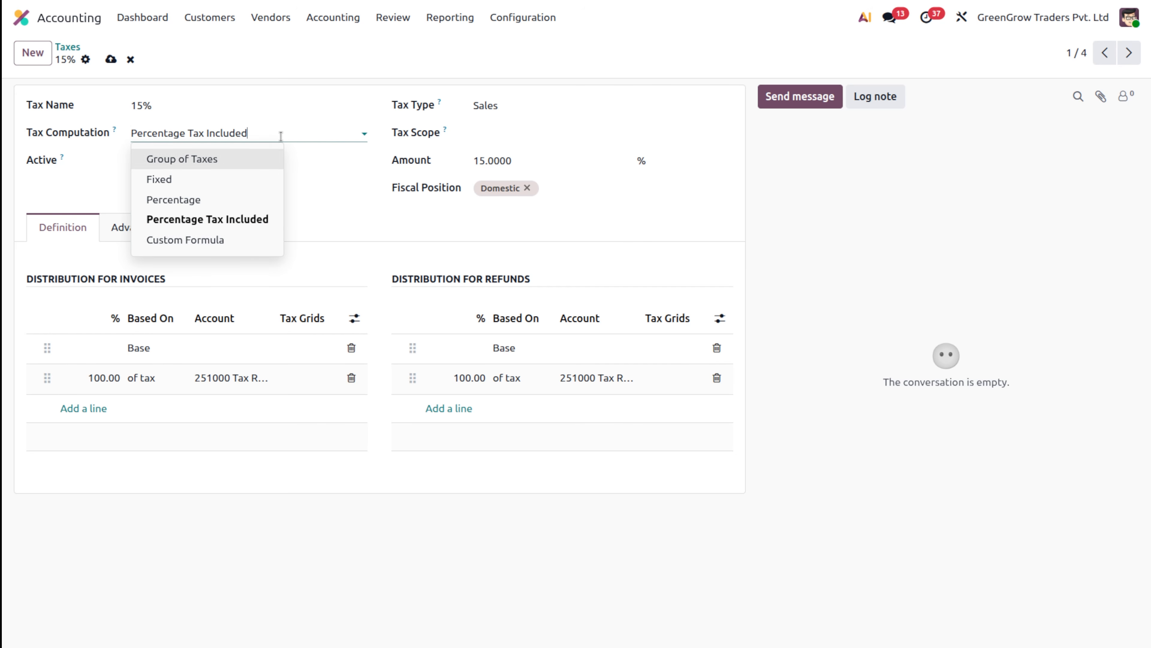
{"action": "left_click", "coordinate": [244, 240]}
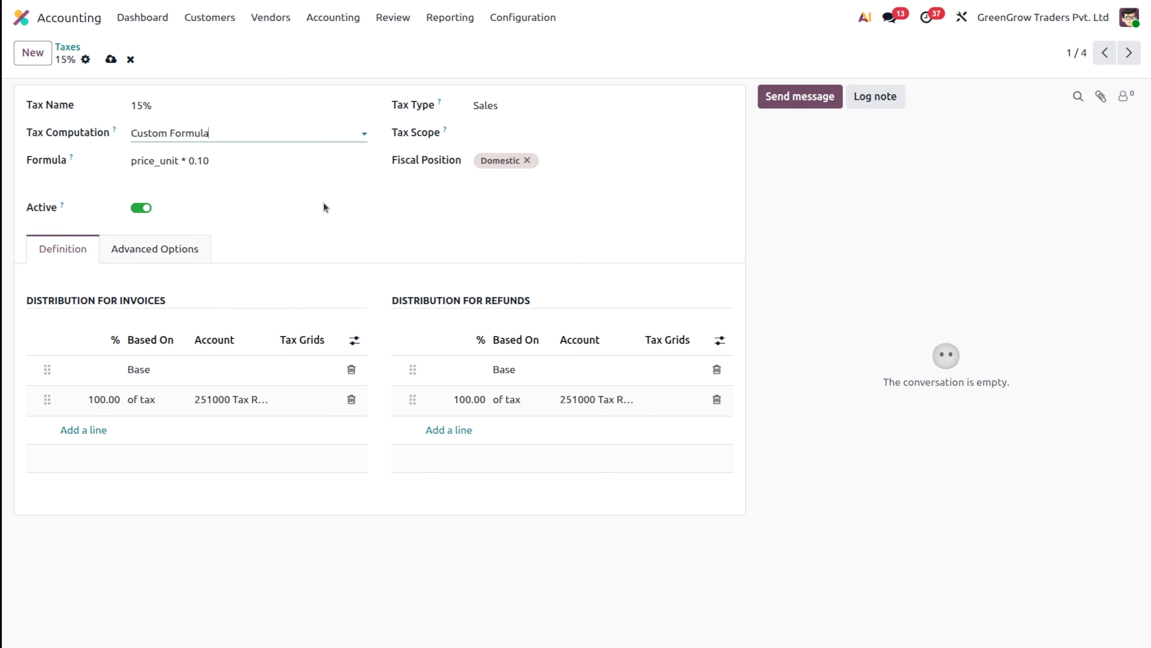
{"action": "left_click", "coordinate": [274, 131]}
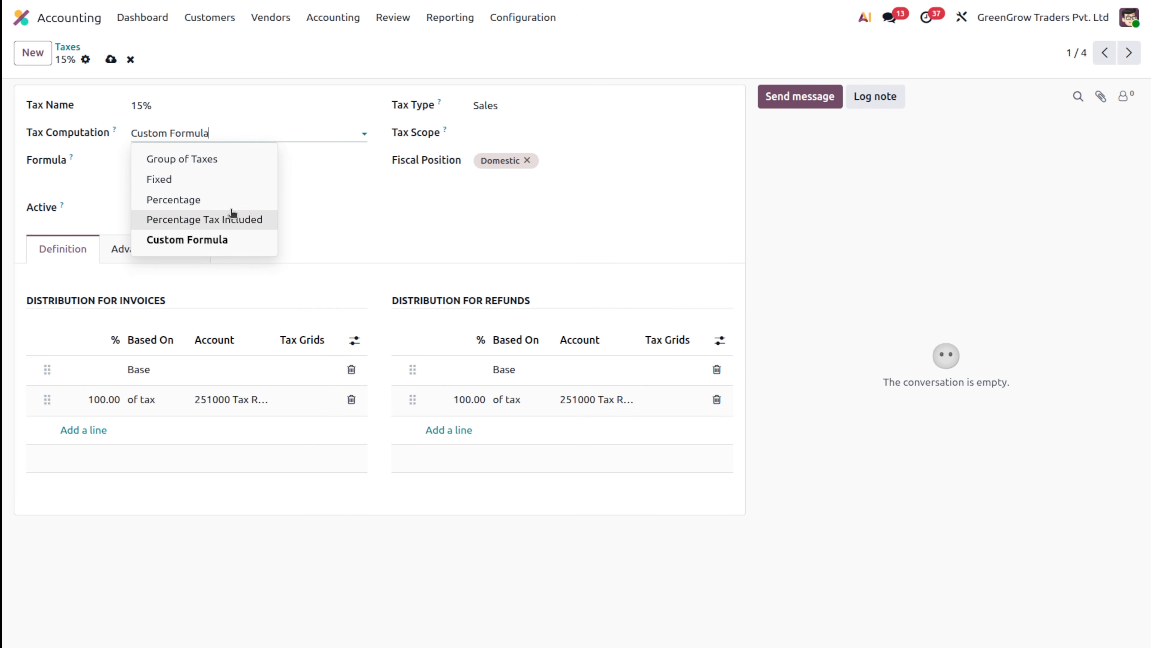
{"action": "left_click", "coordinate": [231, 200]}
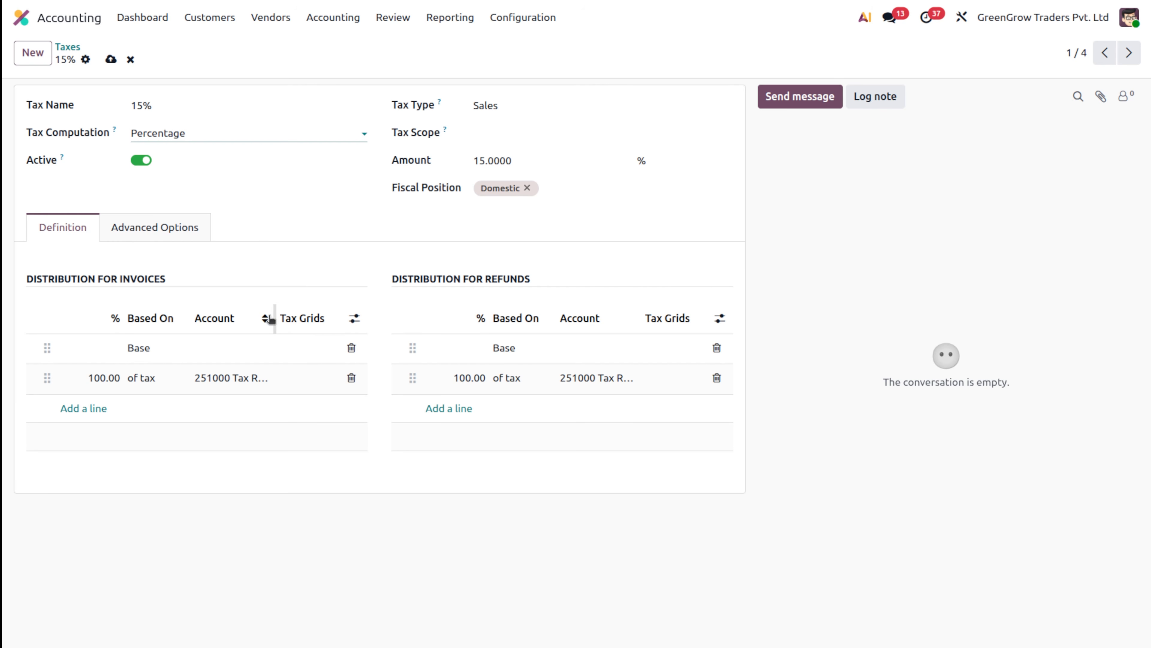
- Review the 15% sales tax's invoice distribution account and its advanced options, including the Included in Price choices, leaving them at their defaults
{"action": "left_click_drag", "start_coordinate": [274, 319], "coordinate": [312, 322]}
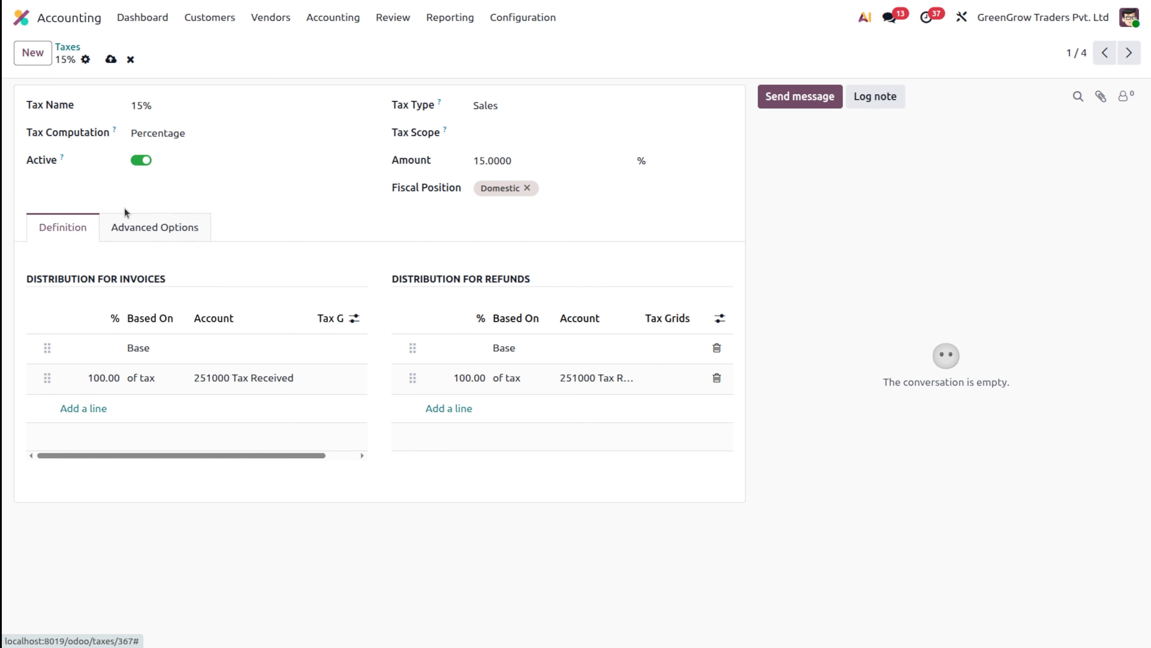
{"action": "left_click", "coordinate": [133, 229]}
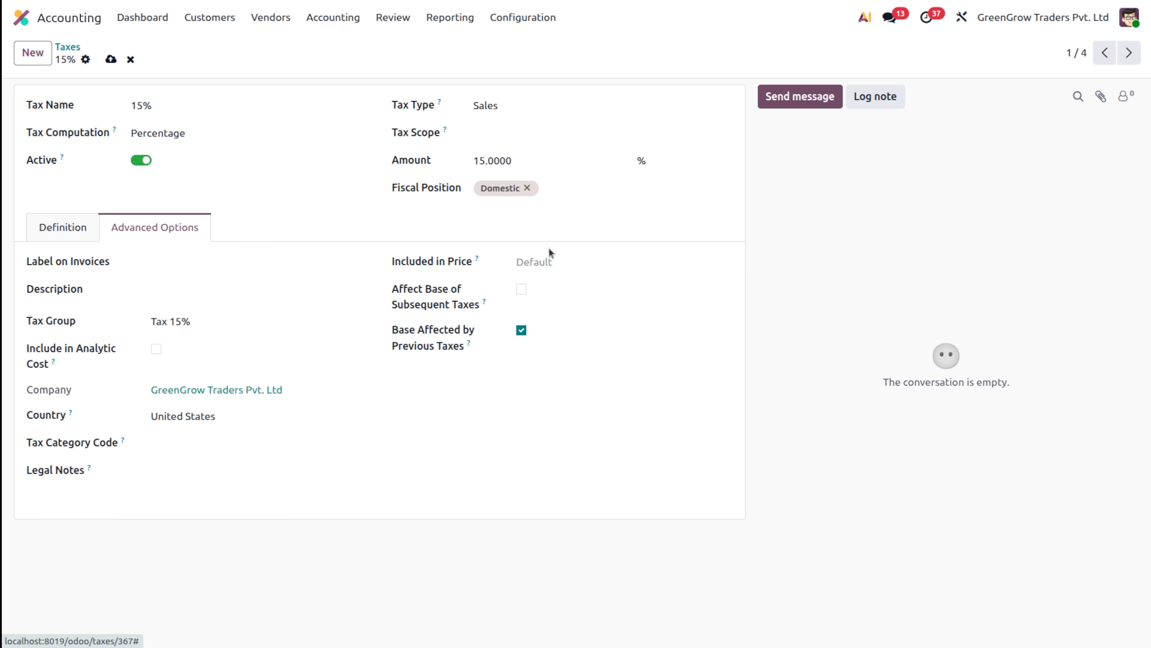
{"action": "left_click", "coordinate": [551, 262]}
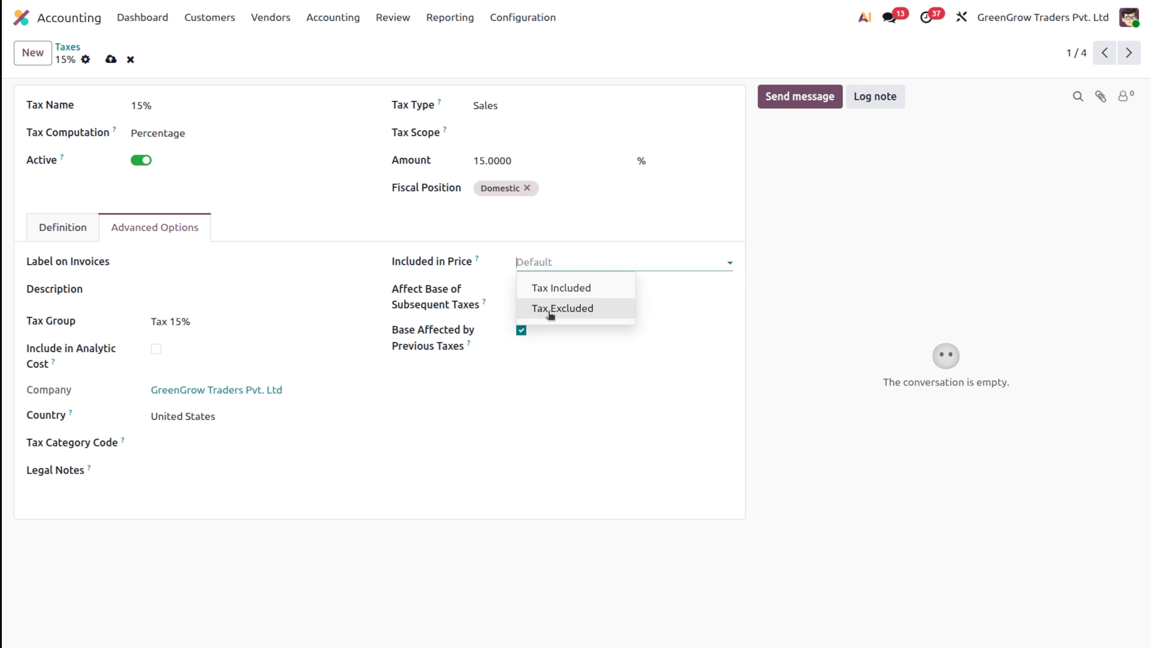
{"action": "left_click", "coordinate": [595, 420]}
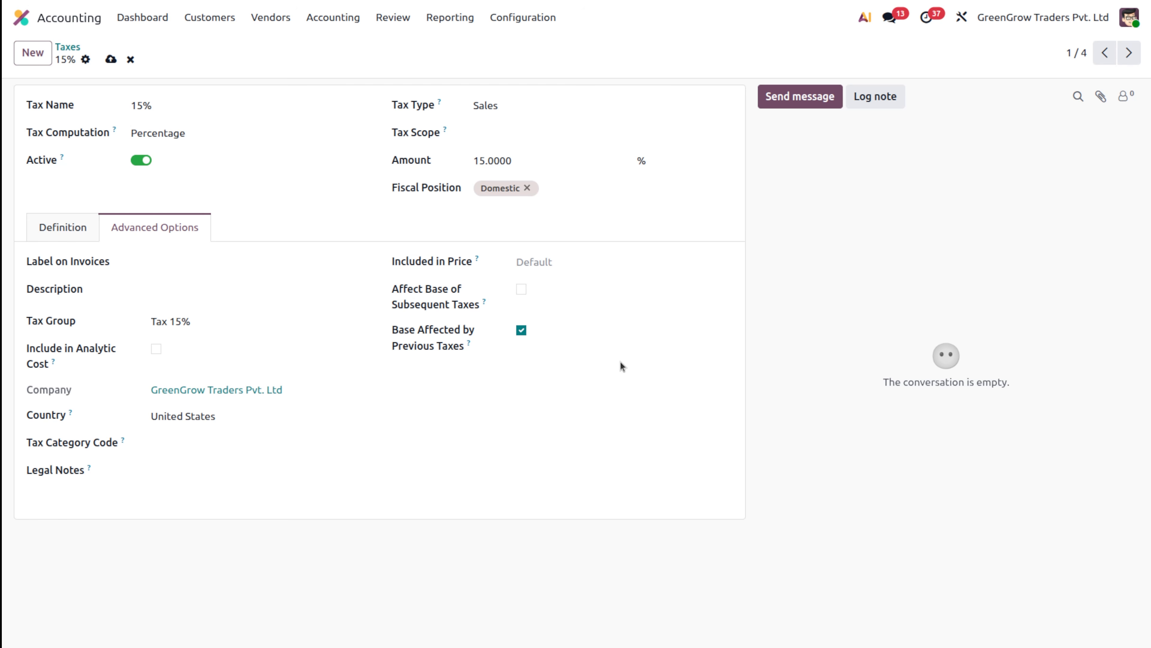
{"action": "left_click", "coordinate": [138, 223]}
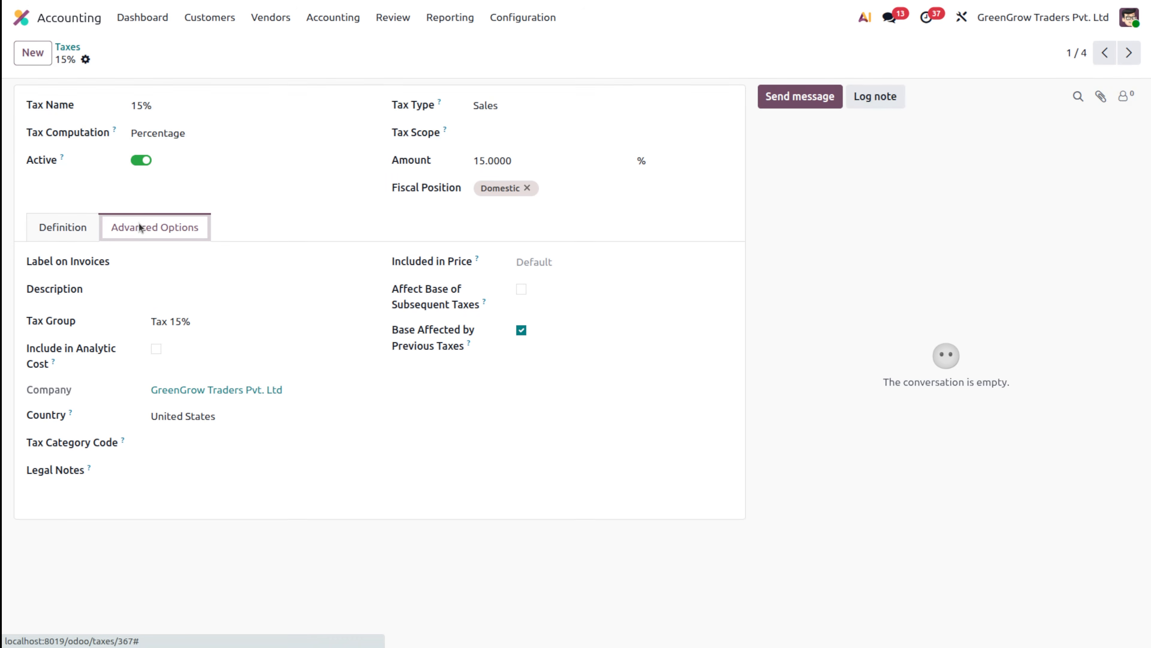
{"action": "left_click", "coordinate": [520, 420]}
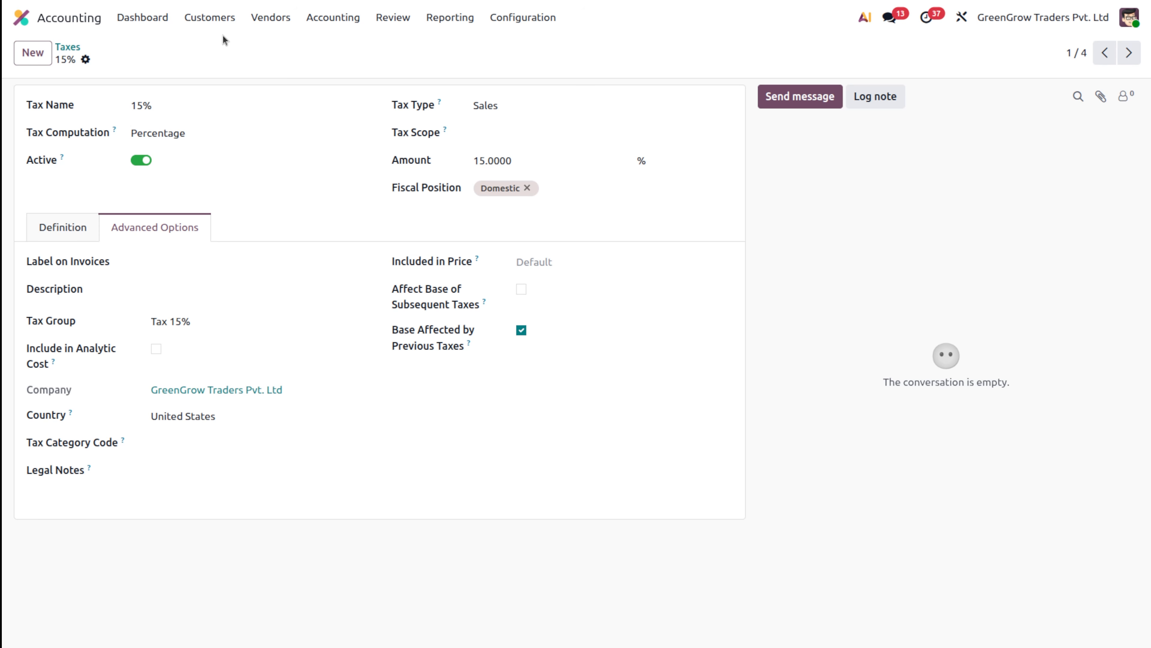
- View the customer invoices list and open the Payment Terms list from the invoicing configuration
{"action": "left_click", "coordinate": [214, 18]}
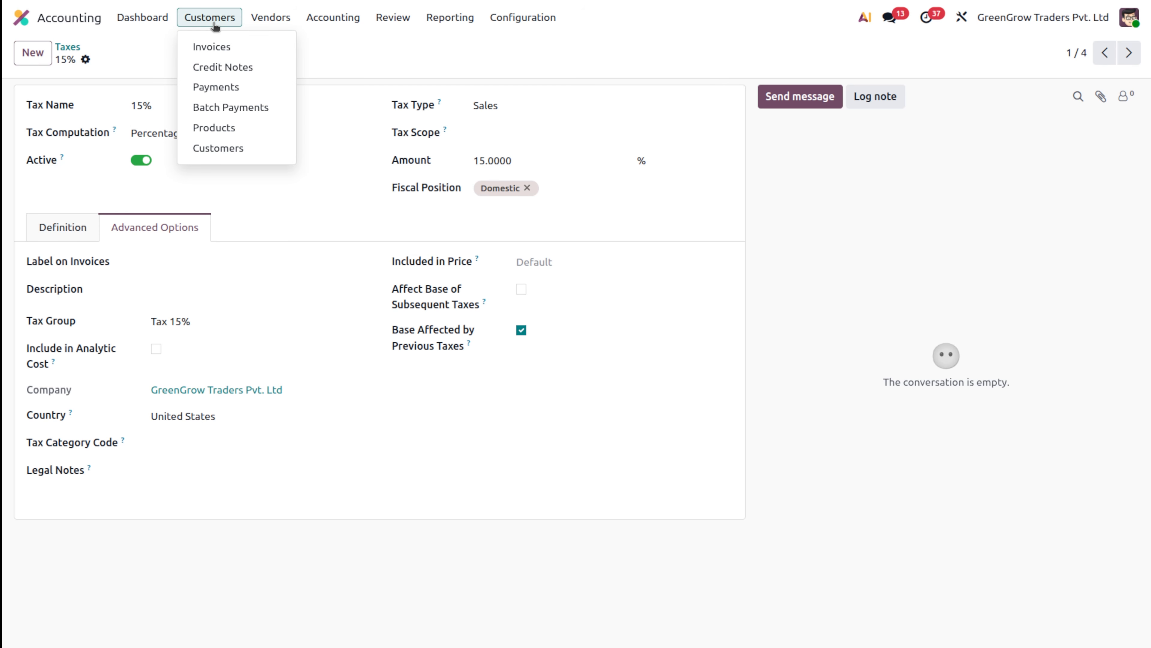
{"action": "left_click", "coordinate": [237, 47]}
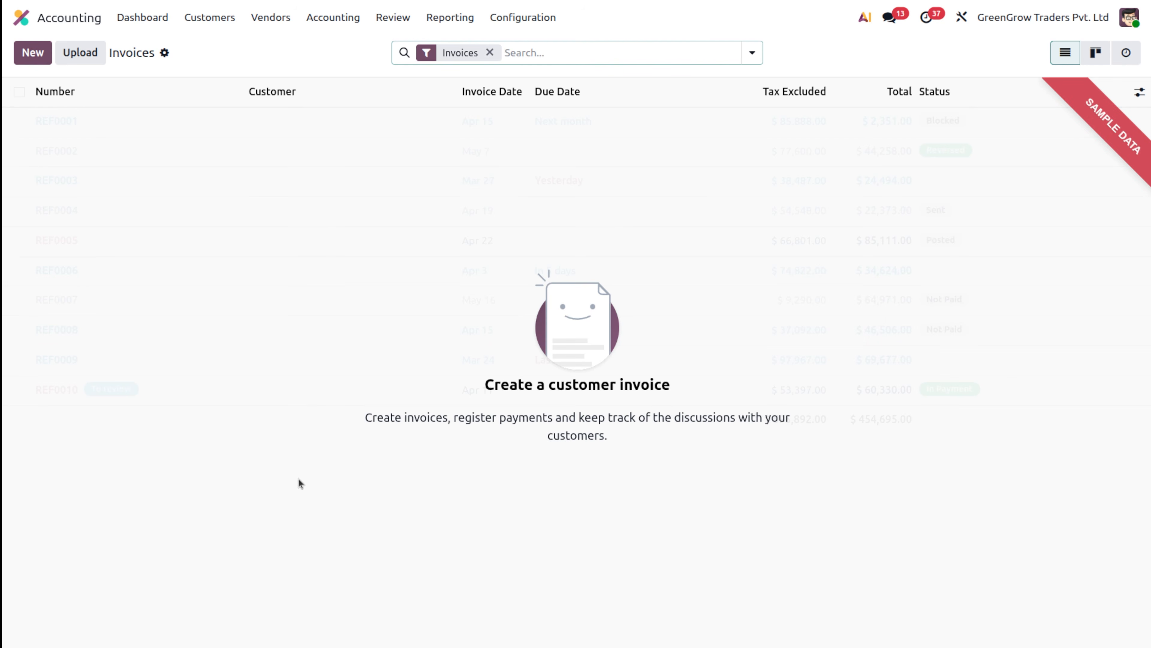
{"action": "left_click", "coordinate": [523, 17]}
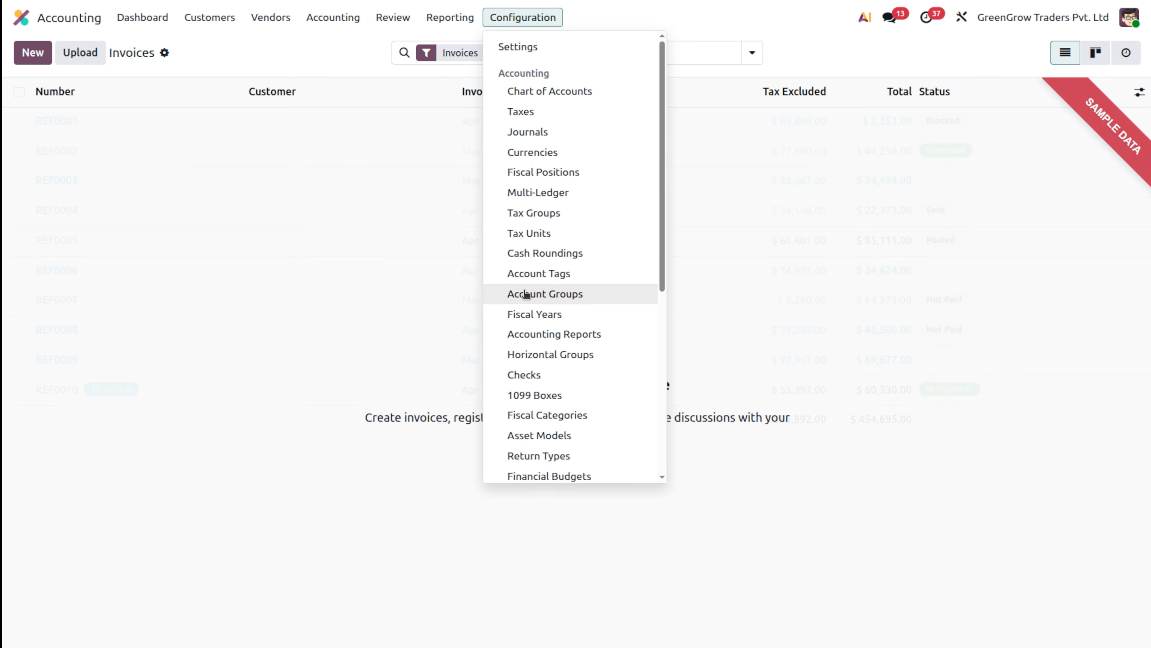
{"action": "scroll", "coordinate": [526, 295], "scroll_direction": "down", "scroll_amount": 5}
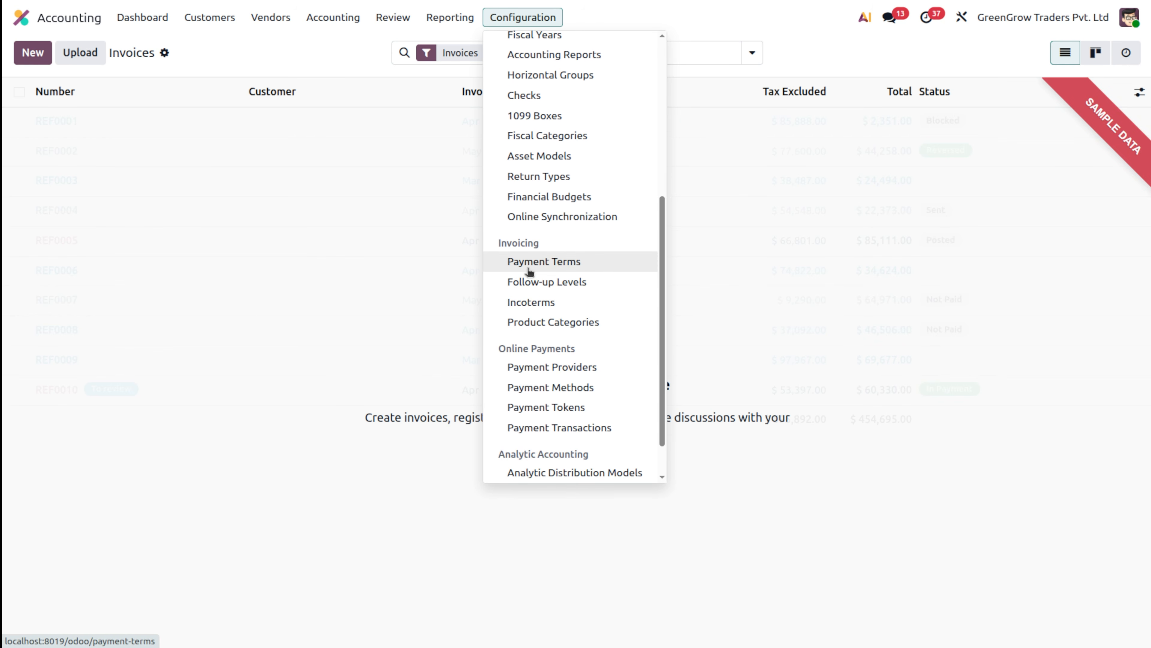
{"action": "left_click", "coordinate": [529, 271]}
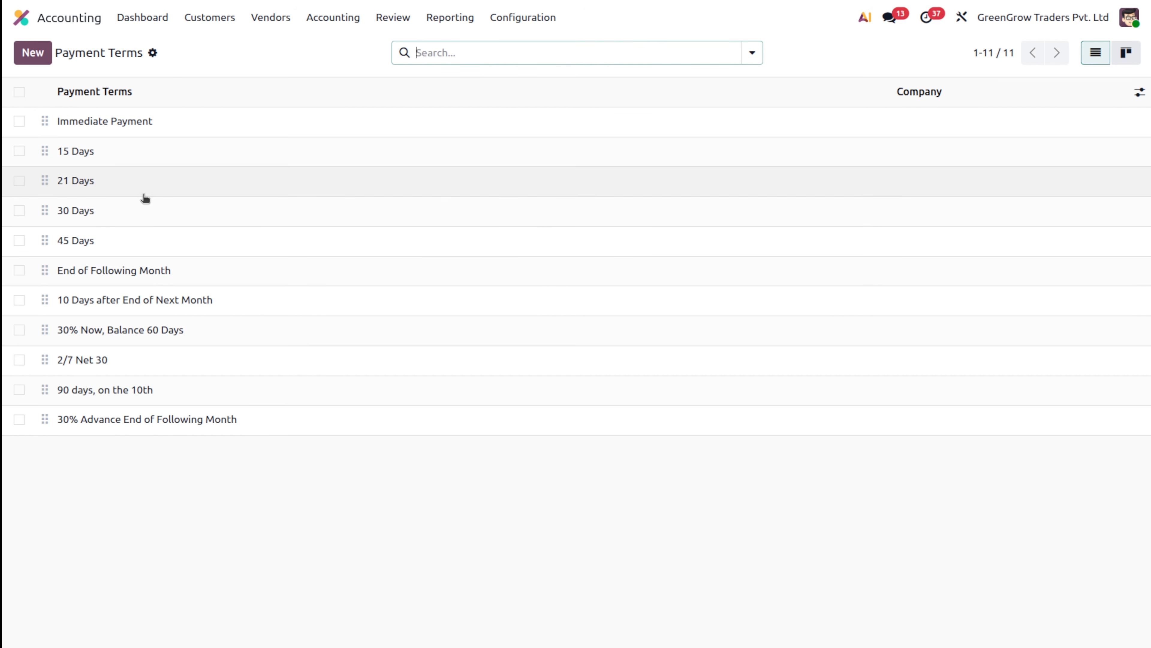
- Examine the Immediate Payment term's due terms and its day-counting options without changing them, and return to the Payment Terms list
{"action": "left_click", "coordinate": [207, 113]}
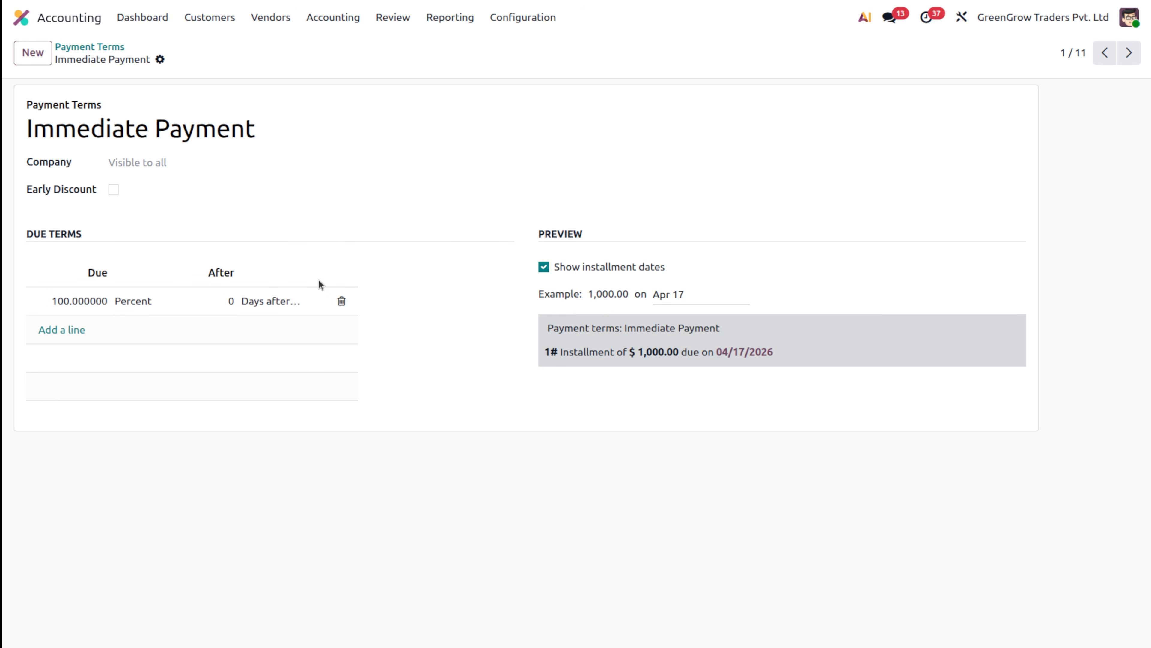
{"action": "left_click", "coordinate": [290, 302]}
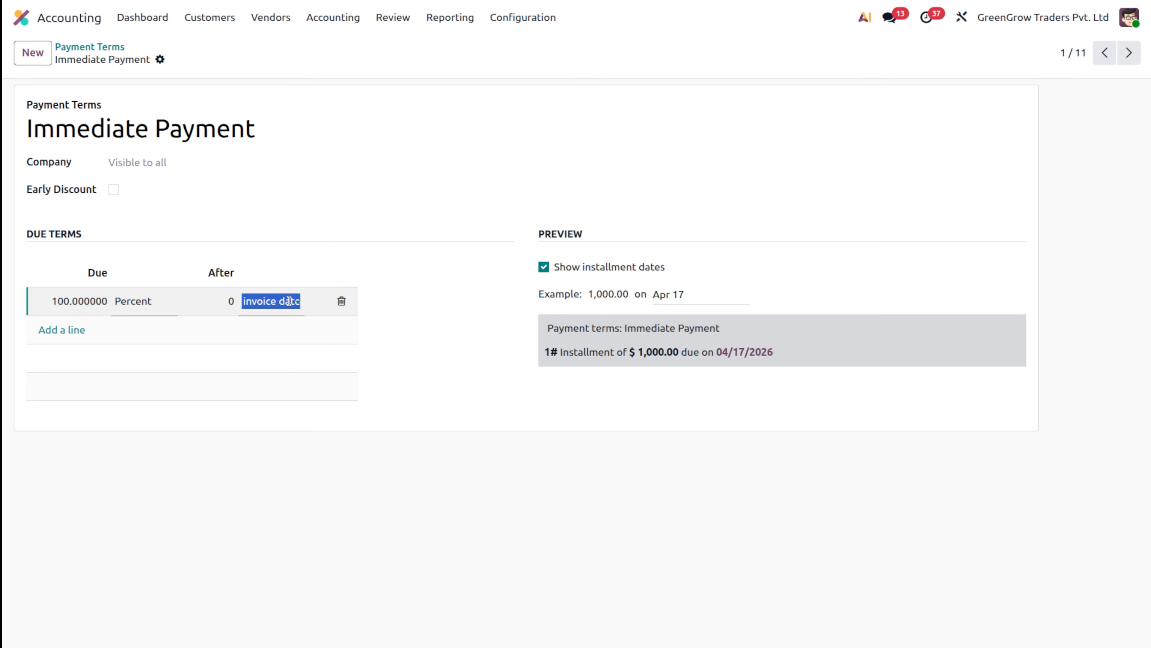
{"action": "left_click", "coordinate": [290, 301]}
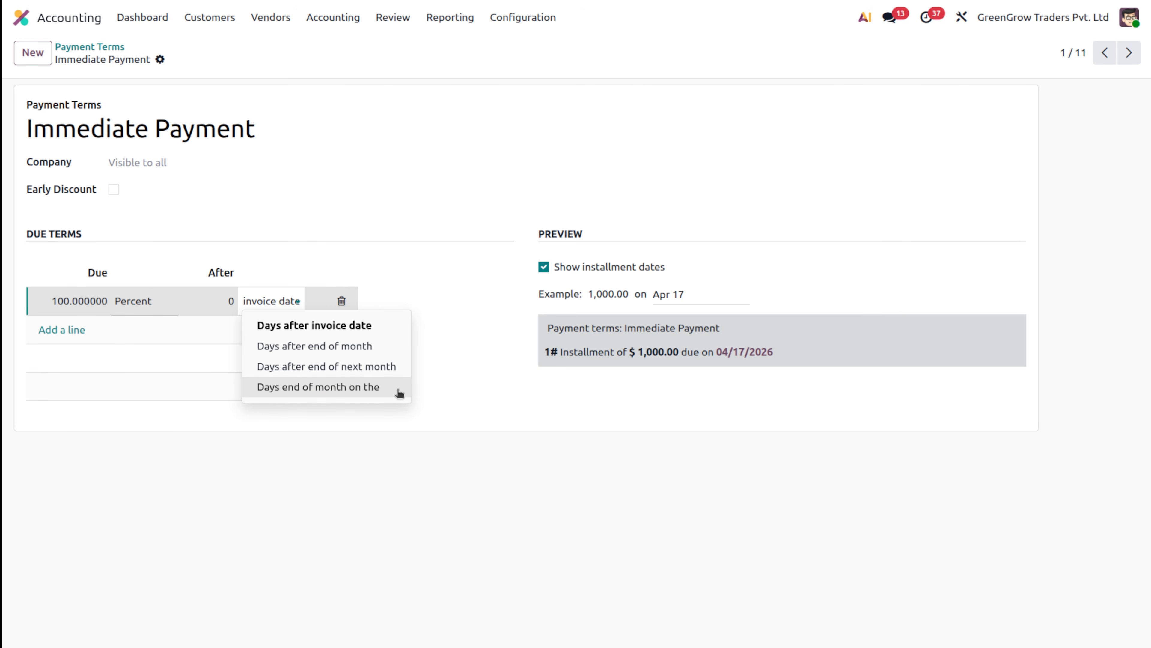
{"action": "left_click", "coordinate": [546, 425]}
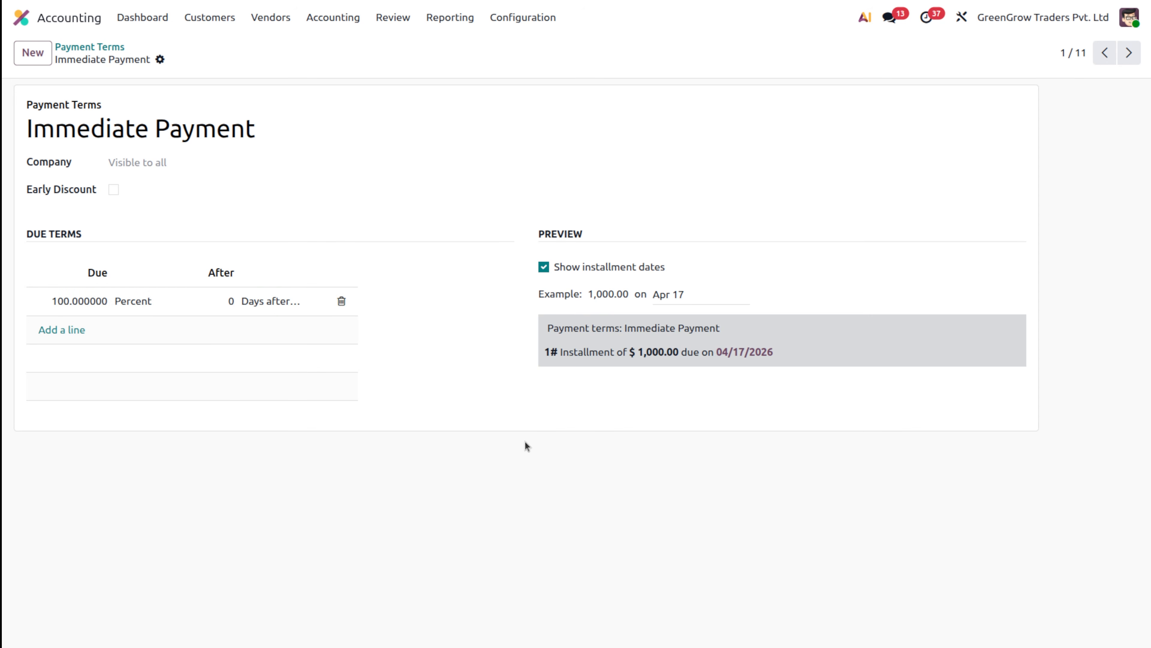
{"action": "left_click", "coordinate": [96, 47]}
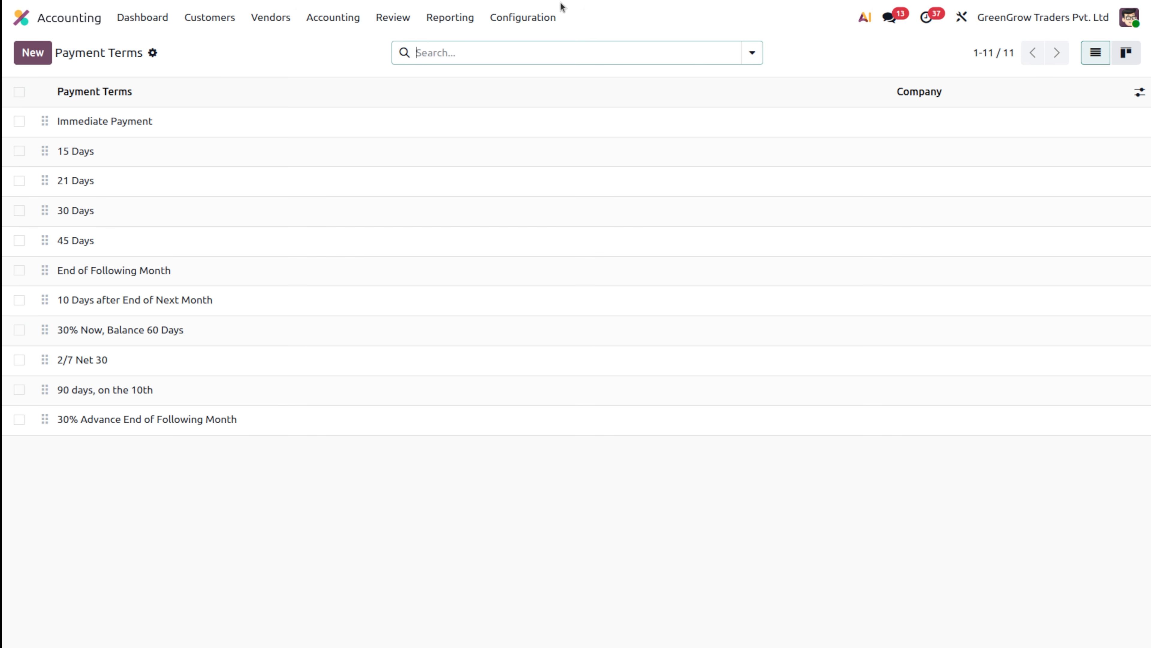
- Open the Follow-up Levels list from the invoicing configuration
{"action": "left_click", "coordinate": [542, 18]}
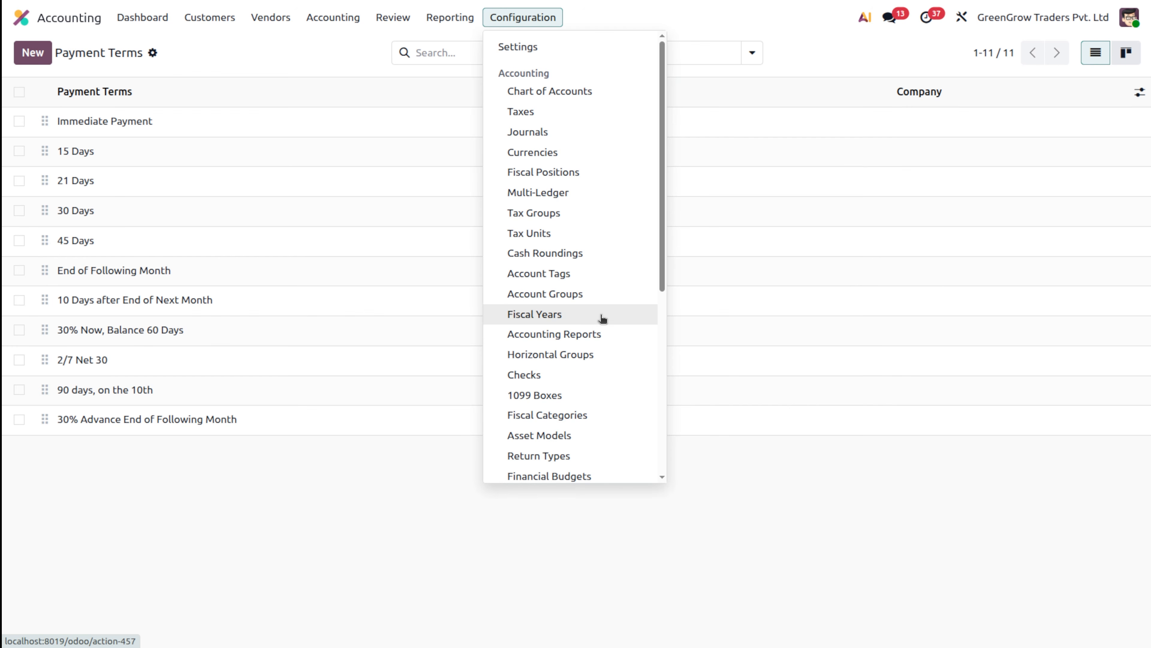
{"action": "scroll", "coordinate": [603, 318], "scroll_direction": "down", "scroll_amount": 5}
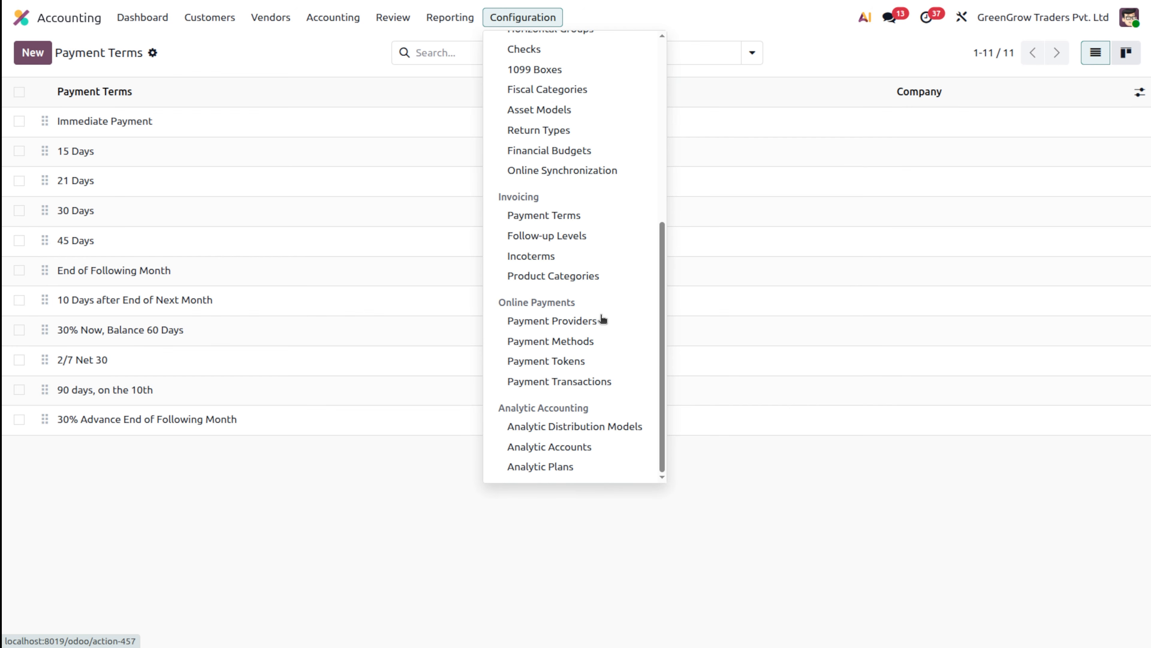
{"action": "left_click", "coordinate": [570, 244]}
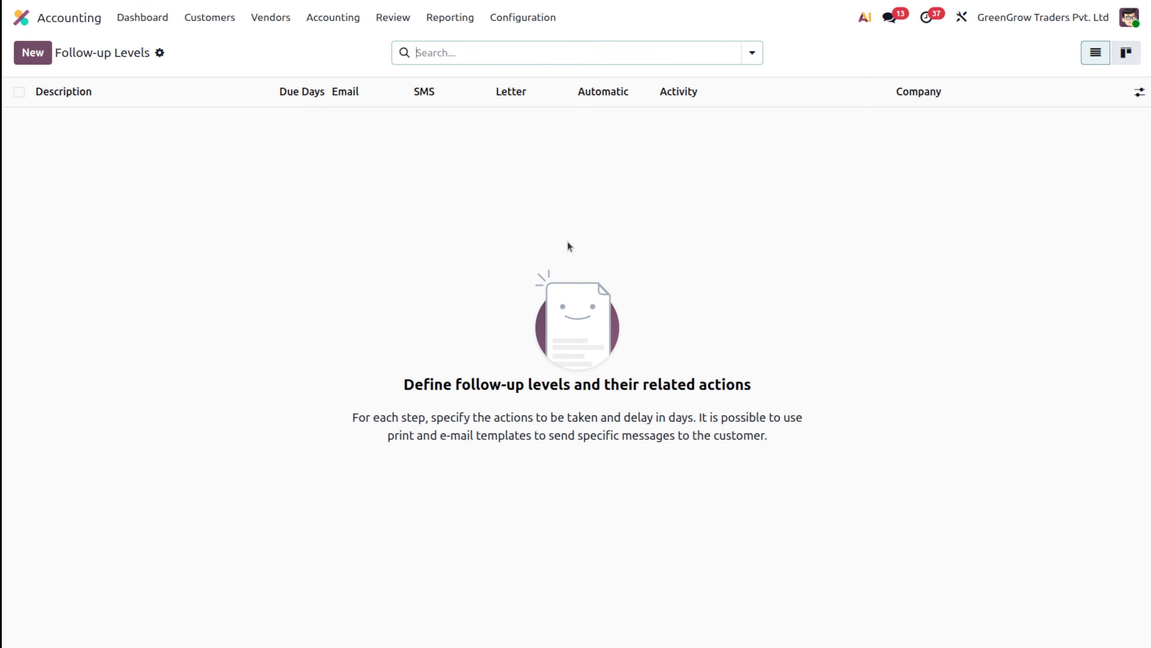
- Draft a new follow-up level using the Payment Reminder email template, and discard it without saving
{"action": "left_click", "coordinate": [40, 53]}
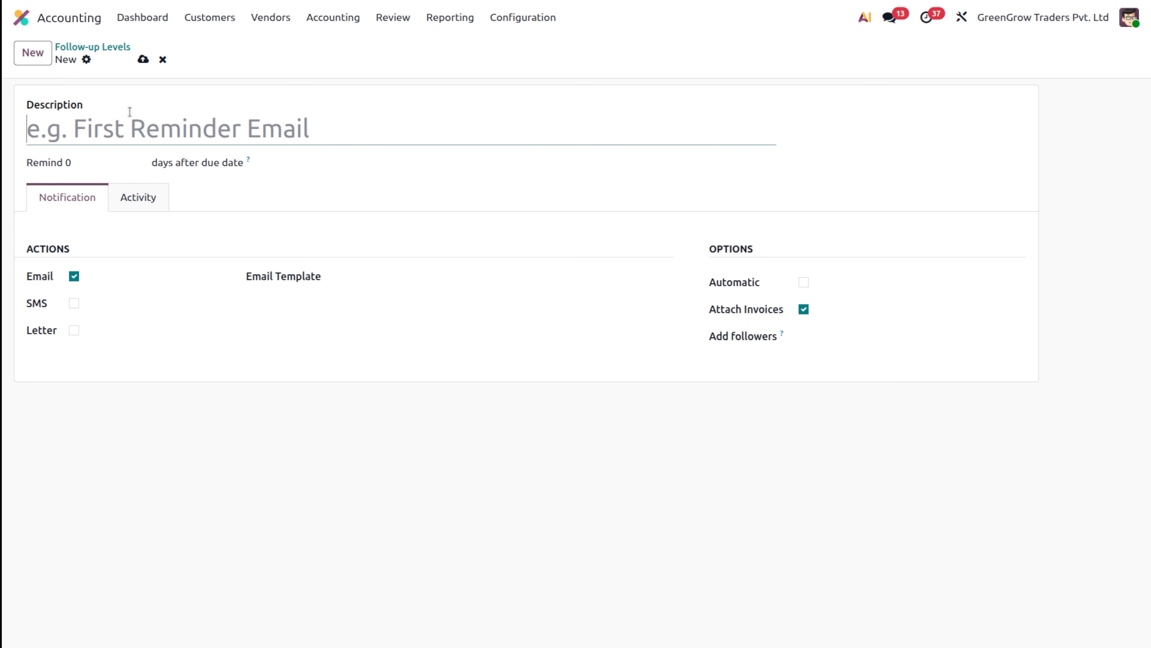
{"action": "left_click", "coordinate": [77, 161]}
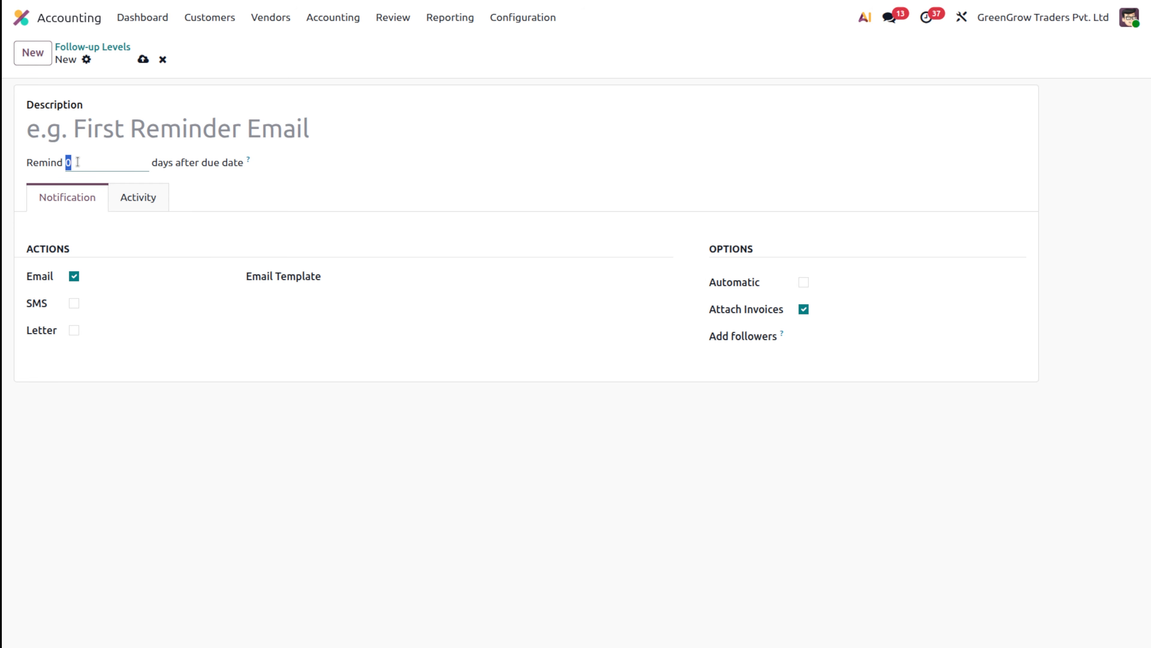
{"action": "left_click", "coordinate": [96, 170]}
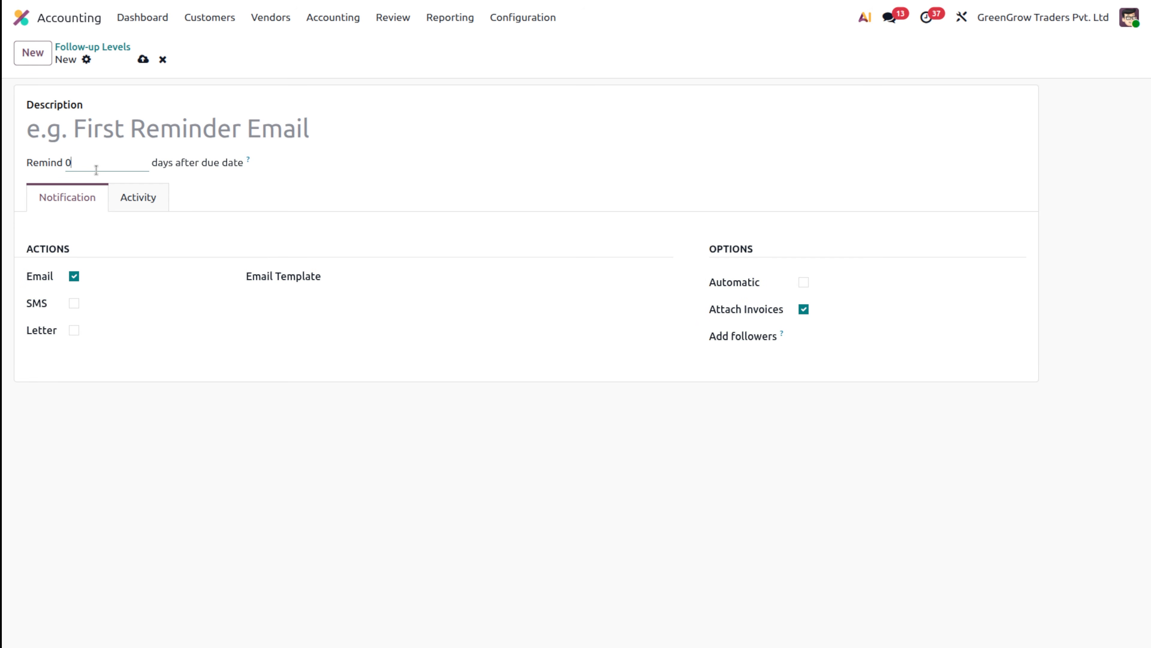
{"action": "left_click", "coordinate": [227, 166]}
{"action": "left_click", "coordinate": [388, 276]}
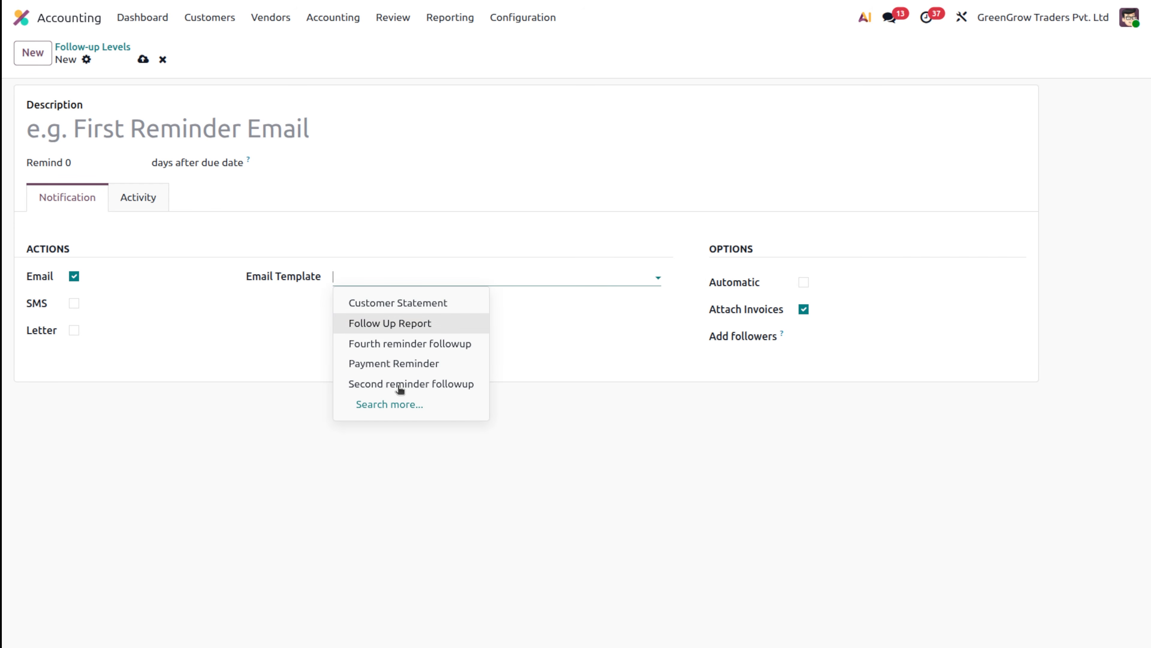
{"action": "left_click", "coordinate": [381, 366]}
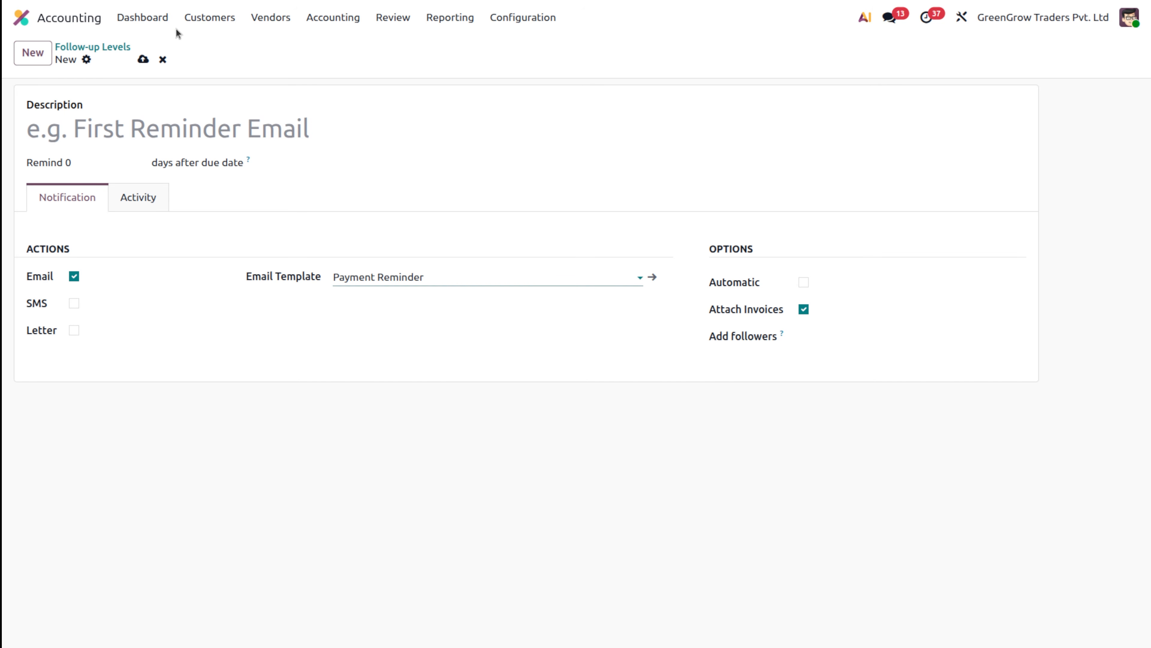
{"action": "left_click", "coordinate": [200, 20]}
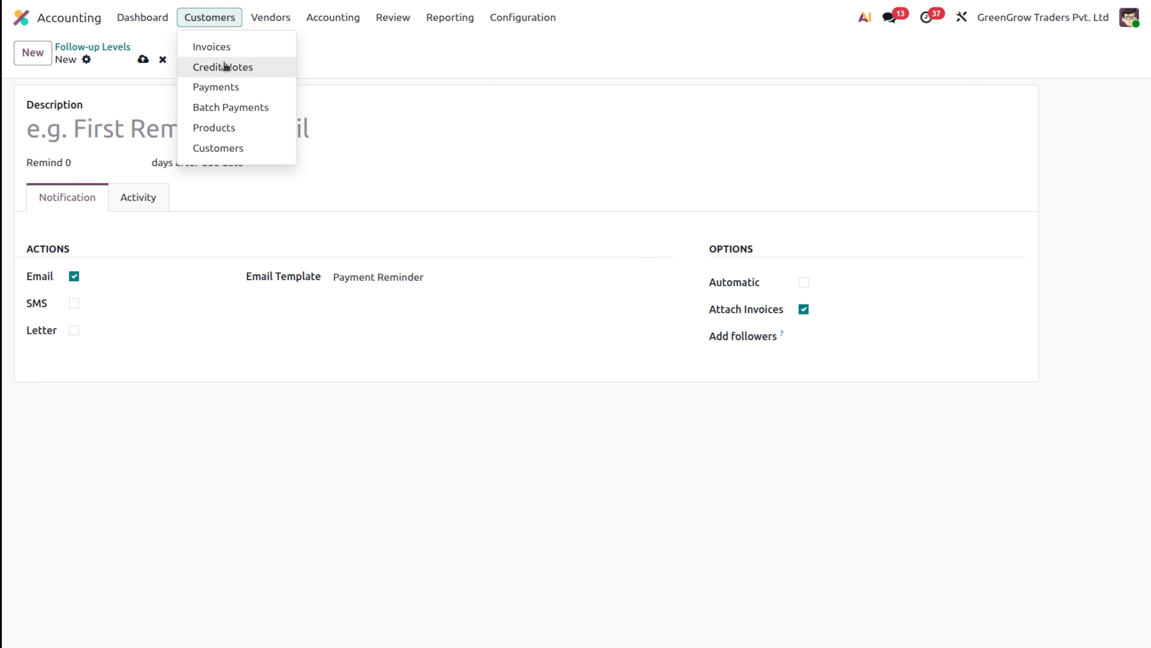
{"action": "left_click", "coordinate": [224, 51]}
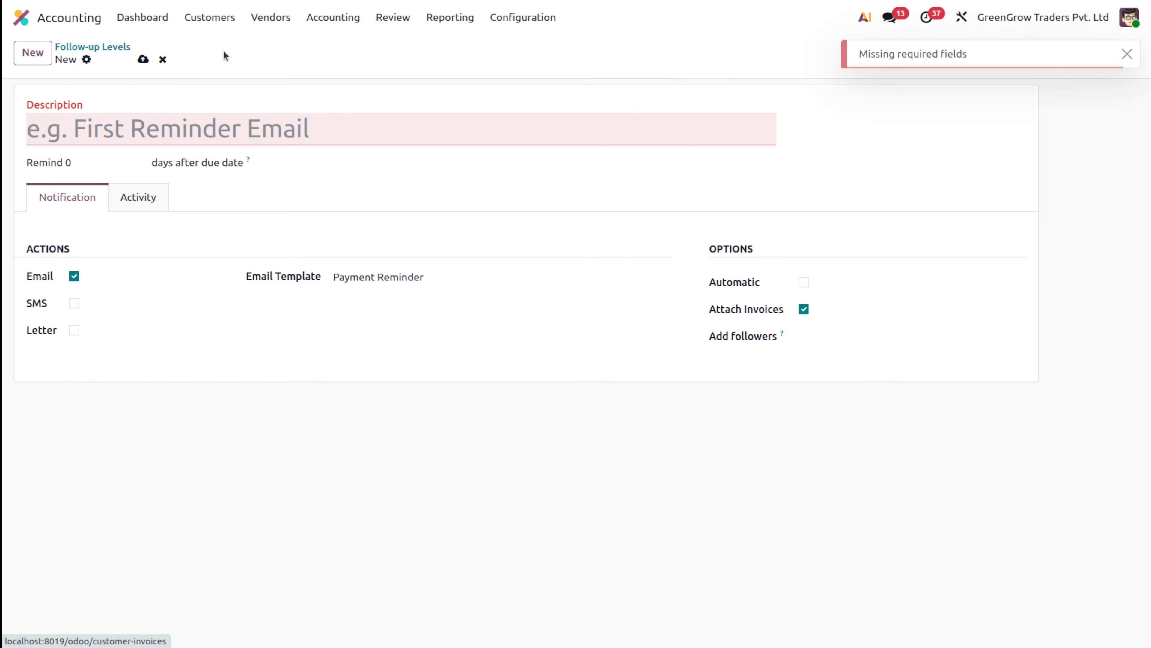
{"action": "left_click", "coordinate": [164, 59]}
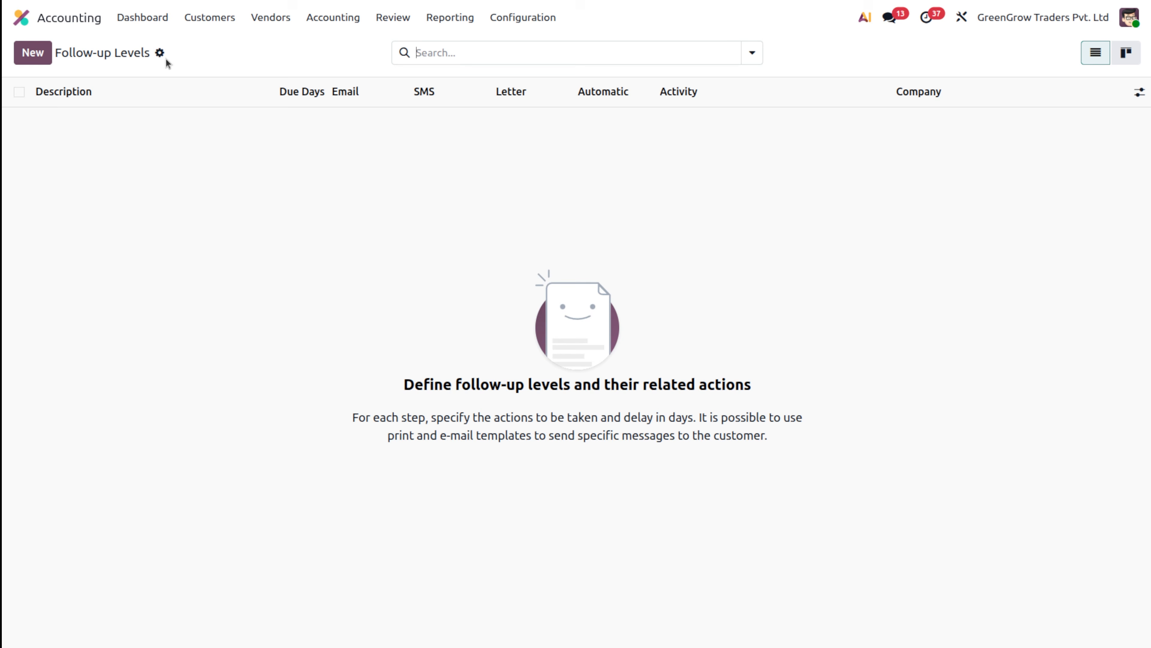
- Create a customer invoice for Deco Addict and view the available payment terms without choosing one
{"action": "left_click", "coordinate": [216, 16]}
{"action": "left_click", "coordinate": [216, 45]}
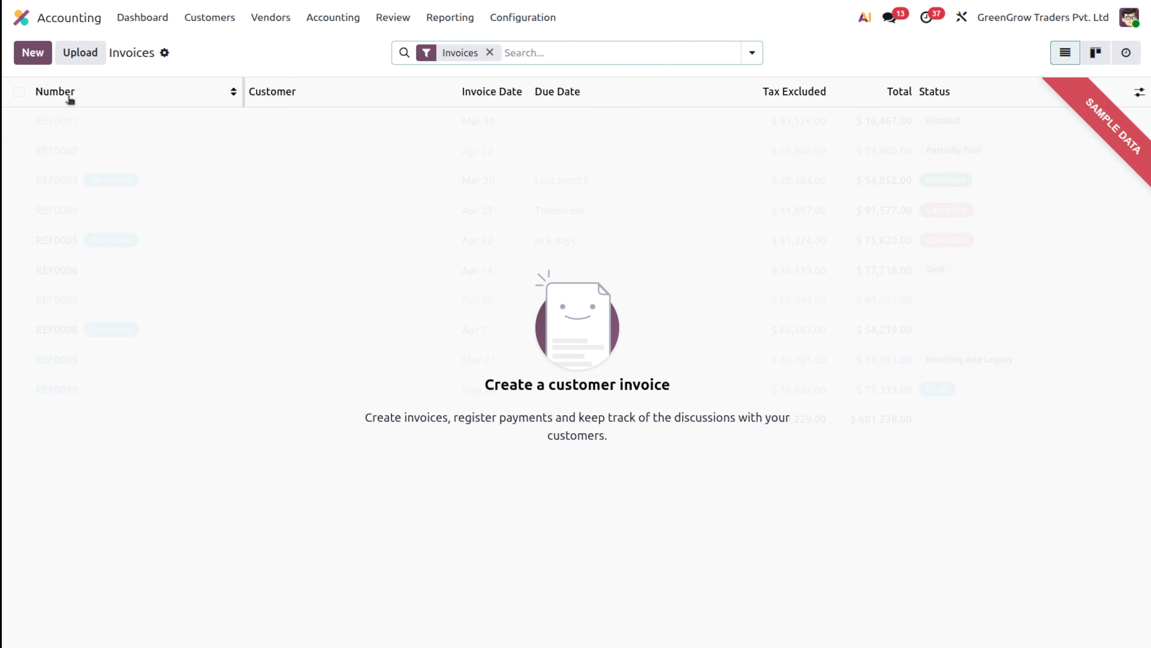
{"action": "left_click", "coordinate": [40, 62]}
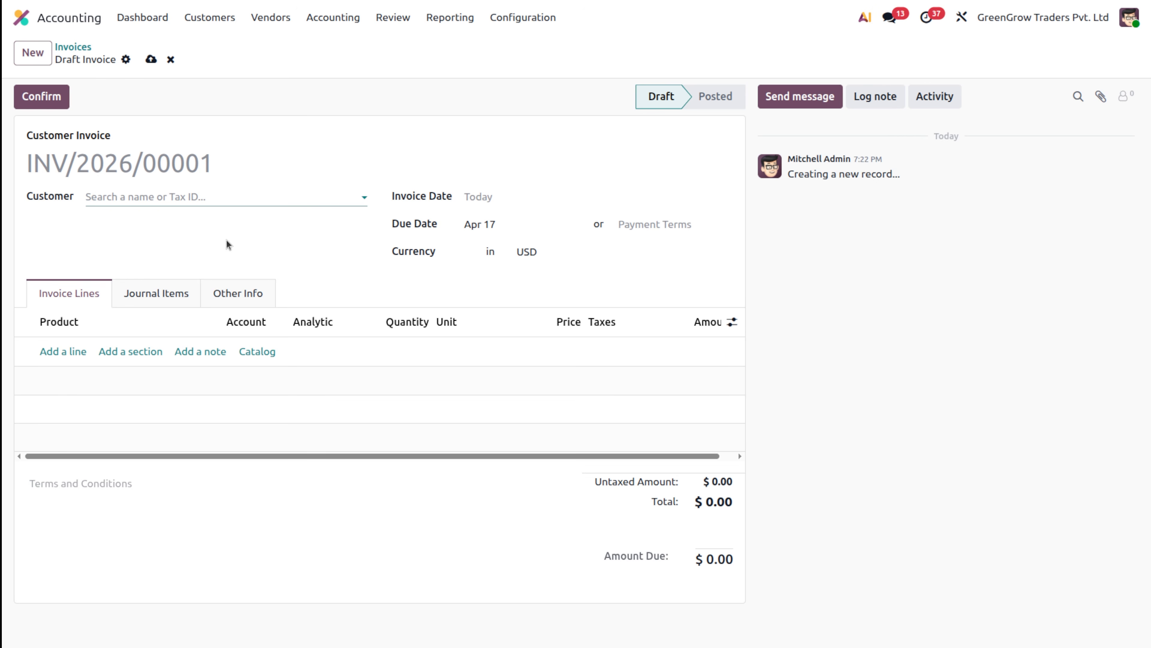
{"action": "left_click", "coordinate": [118, 198]}
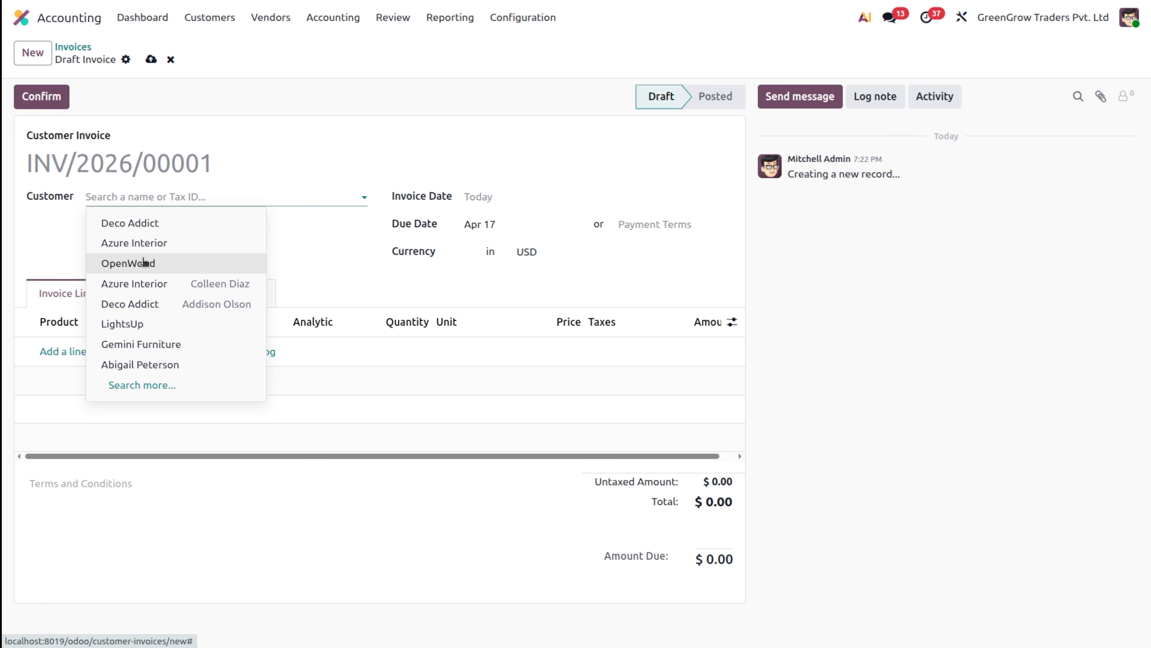
{"action": "left_click", "coordinate": [148, 229]}
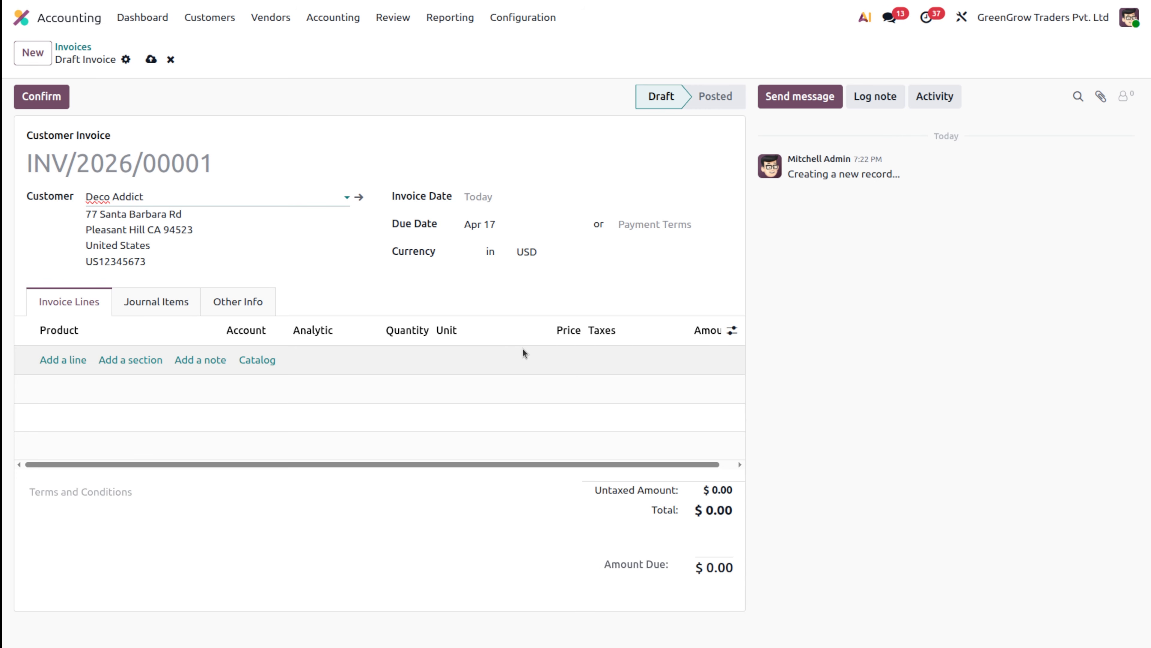
{"action": "left_click", "coordinate": [653, 225]}
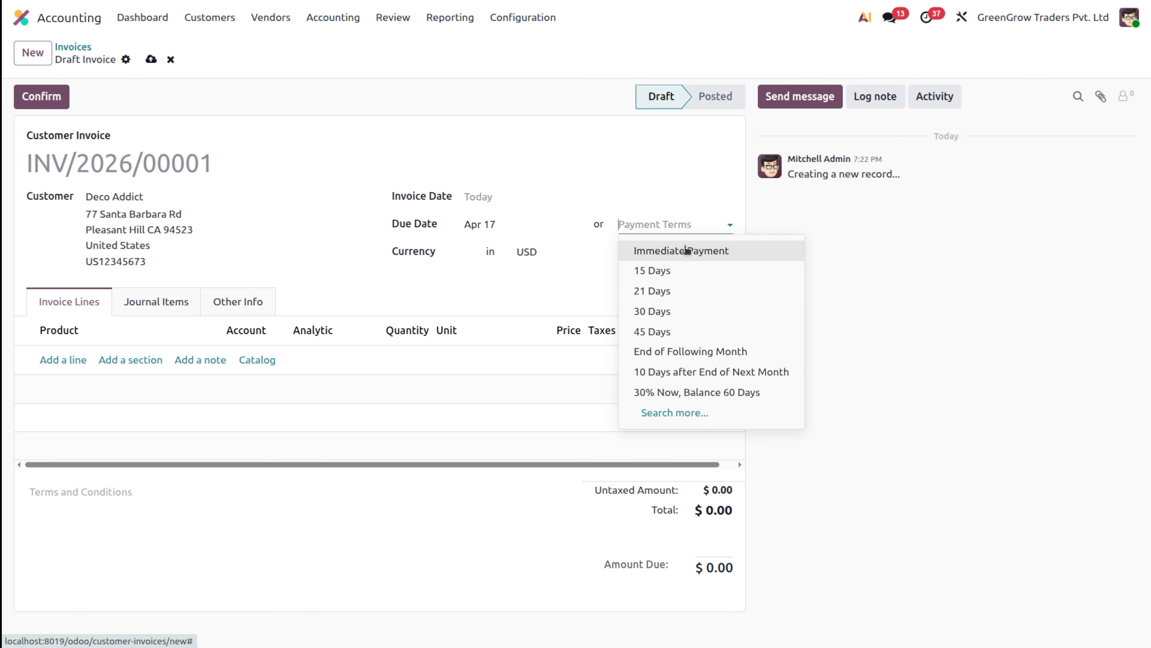
{"action": "left_click", "coordinate": [917, 449]}
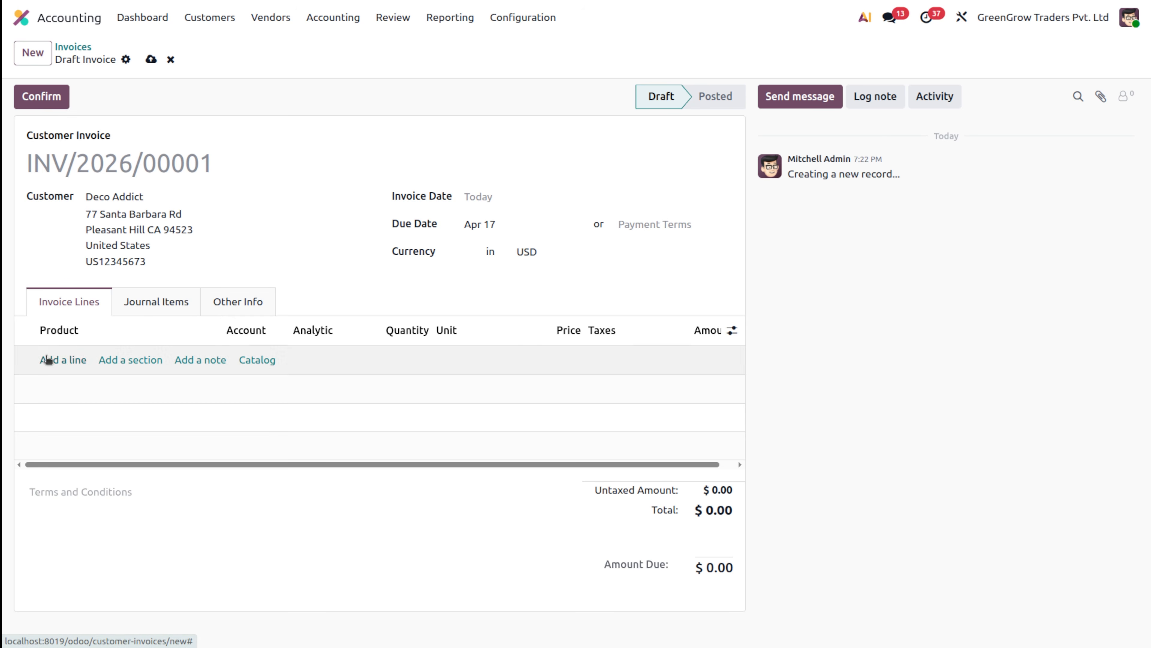
- Add an invoice line for the Customizable Desk (White, Custom), DESK0005, priced at 1000, and widen the Account column to check its income account
{"action": "left_click", "coordinate": [83, 360]}
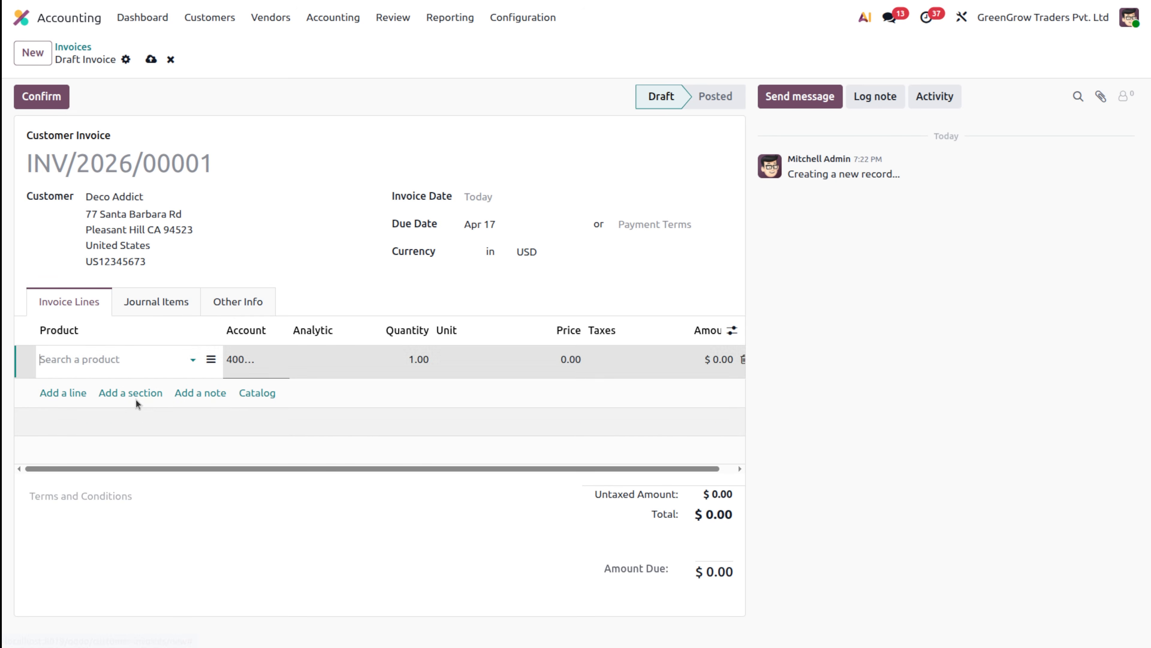
{"action": "left_click", "coordinate": [97, 359]}
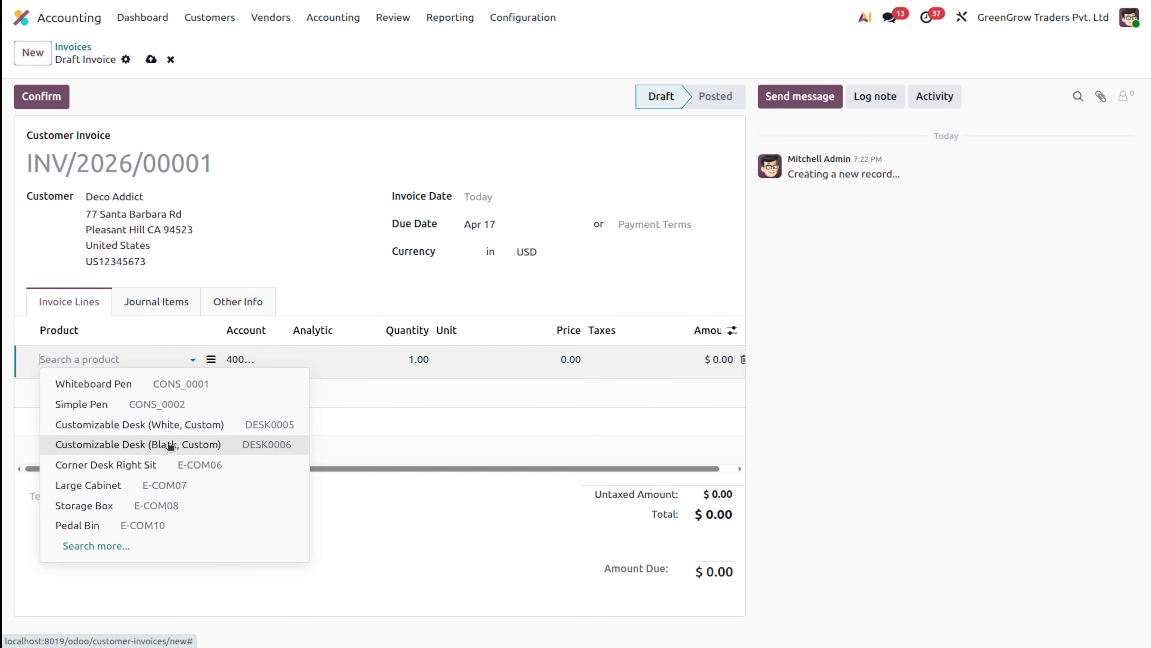
{"action": "left_click", "coordinate": [170, 427]}
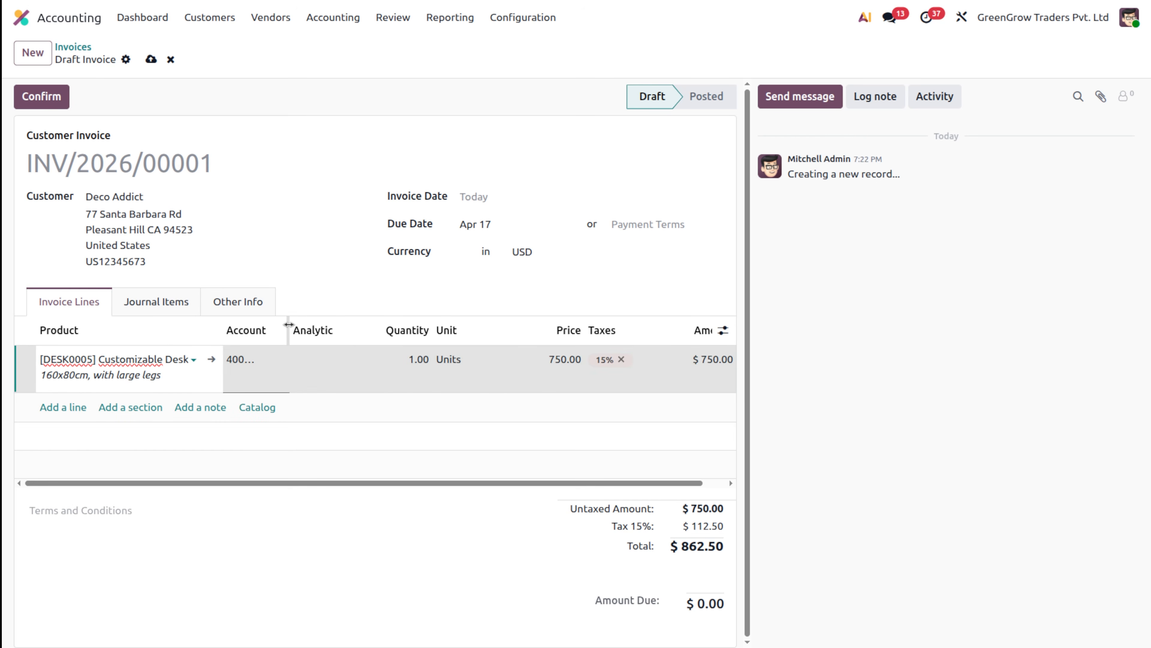
{"action": "left_click_drag", "start_coordinate": [289, 330], "coordinate": [354, 335]}
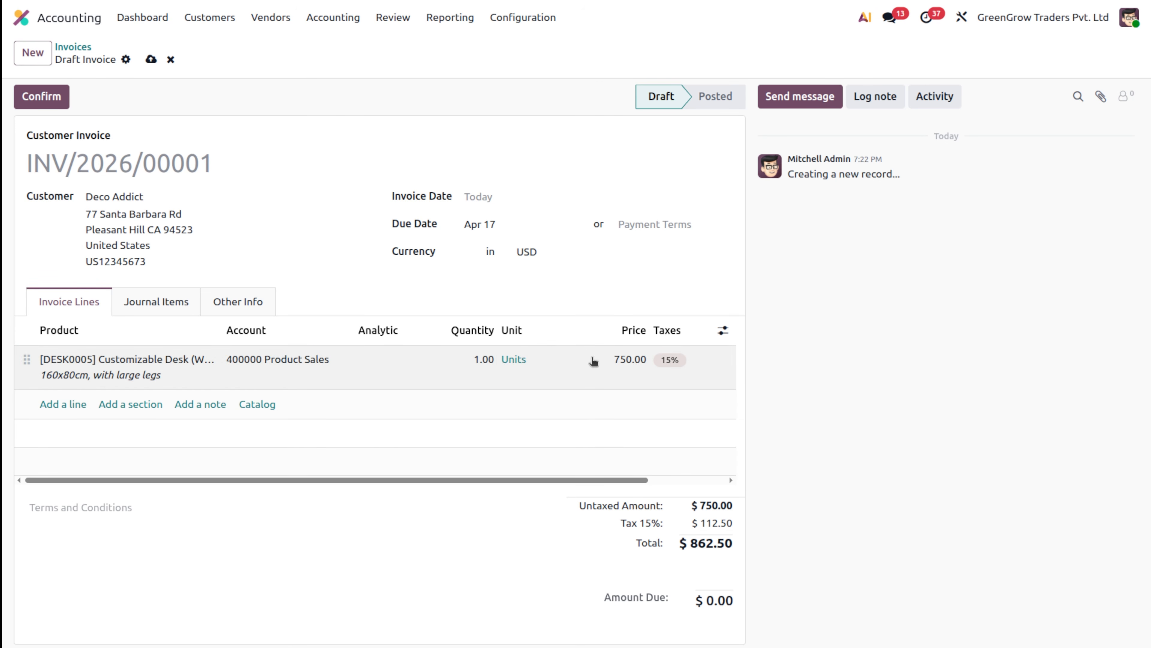
{"action": "left_click", "coordinate": [632, 359]}
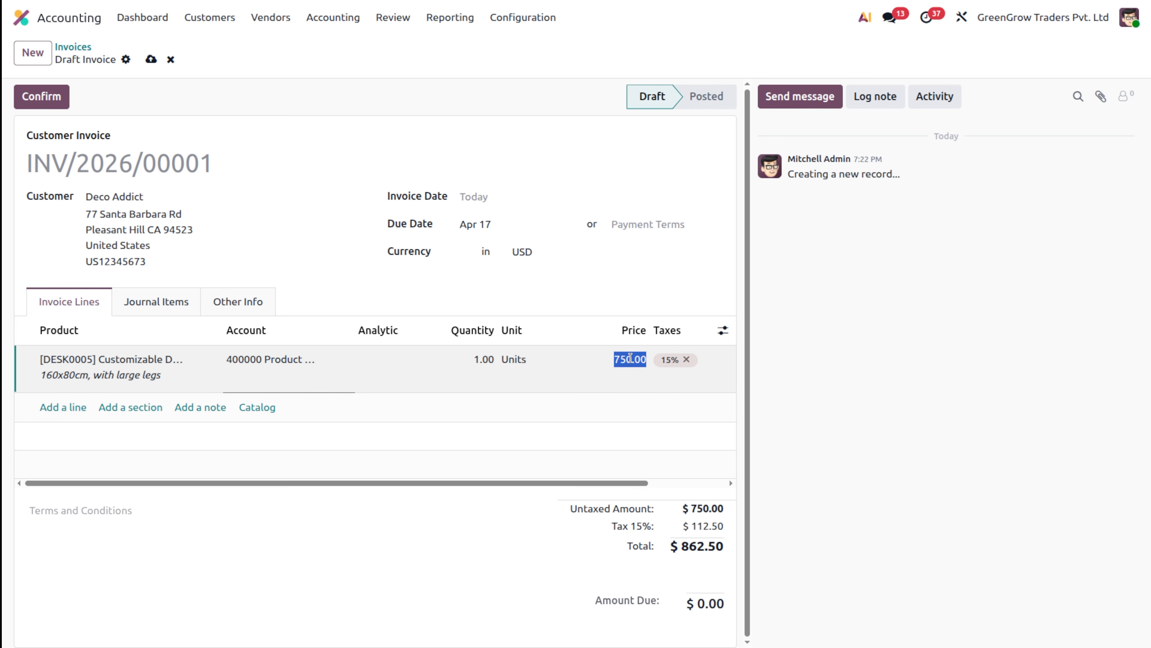
{"action": "type", "text": "1000"}
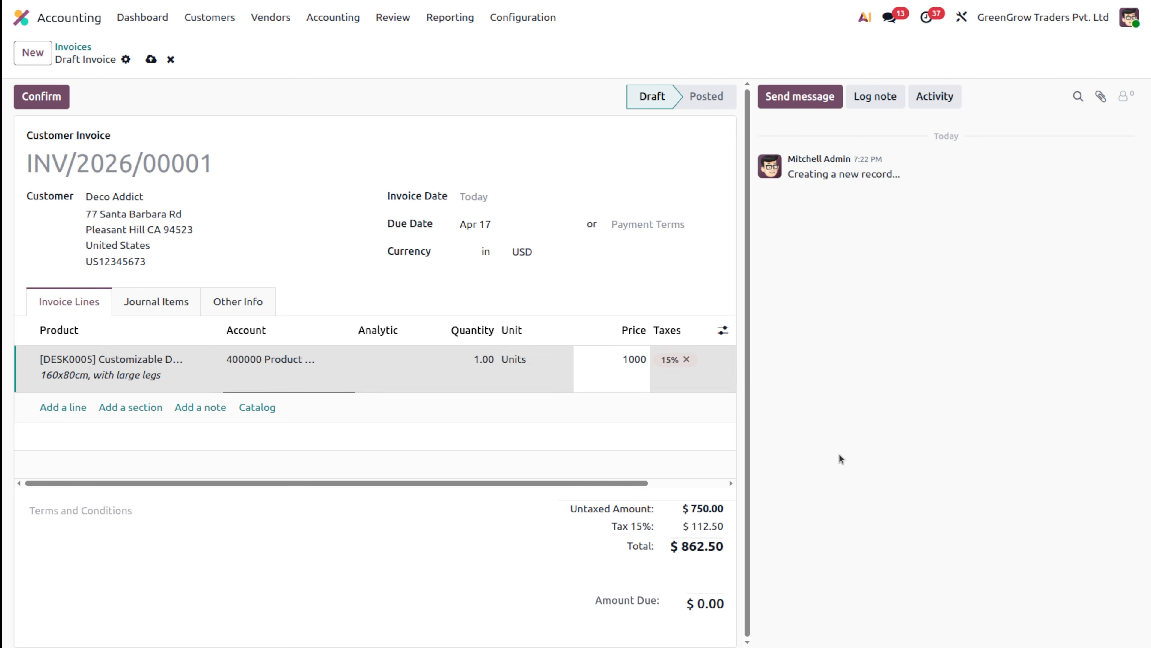
{"action": "left_click", "coordinate": [839, 454]}
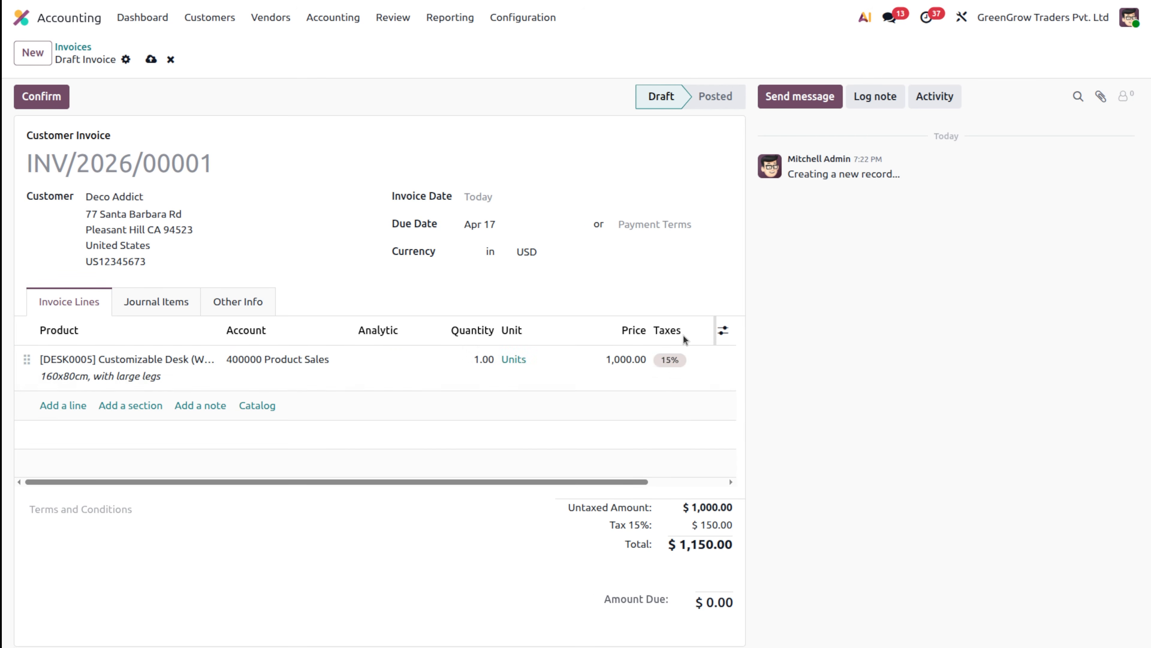
{"action": "left_click", "coordinate": [695, 368]}
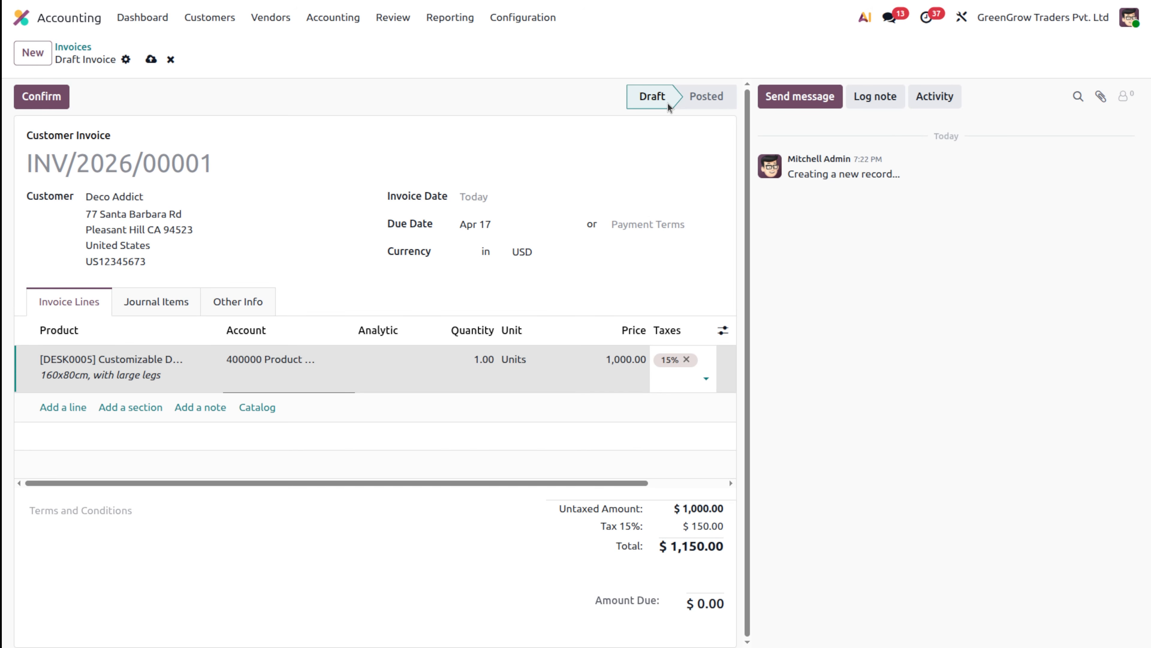
- Confirm the Deco Addict invoice, examine the accounts, debits and credits in its journal items, and return to the invoice lines
{"action": "left_click", "coordinate": [31, 103]}
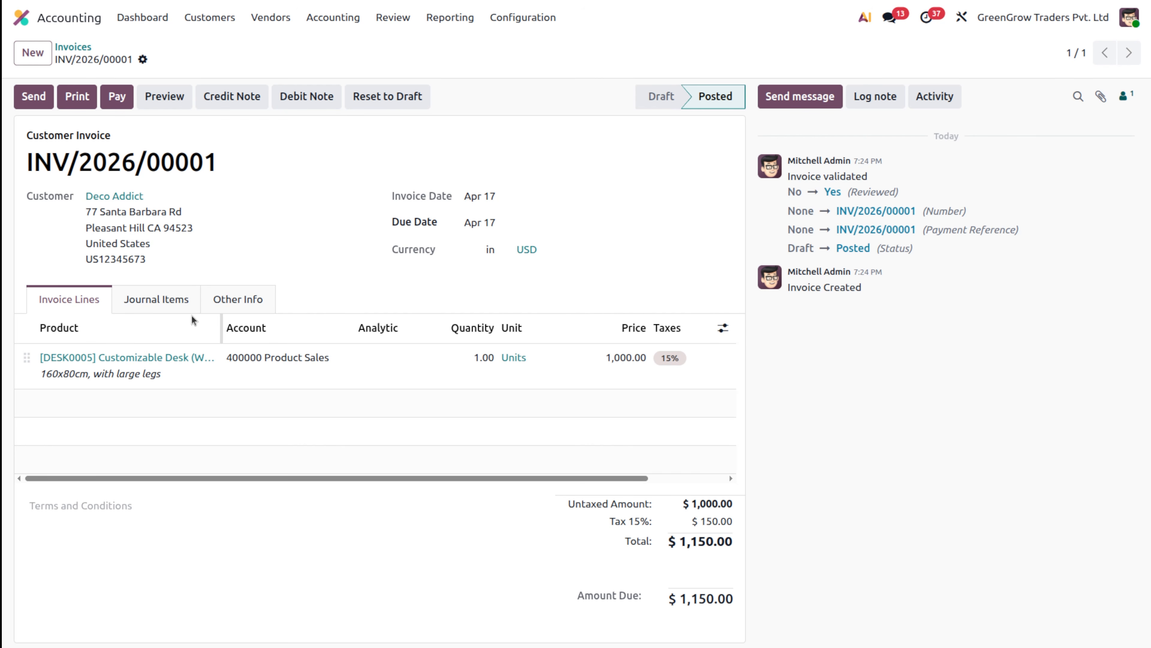
{"action": "left_click", "coordinate": [176, 303]}
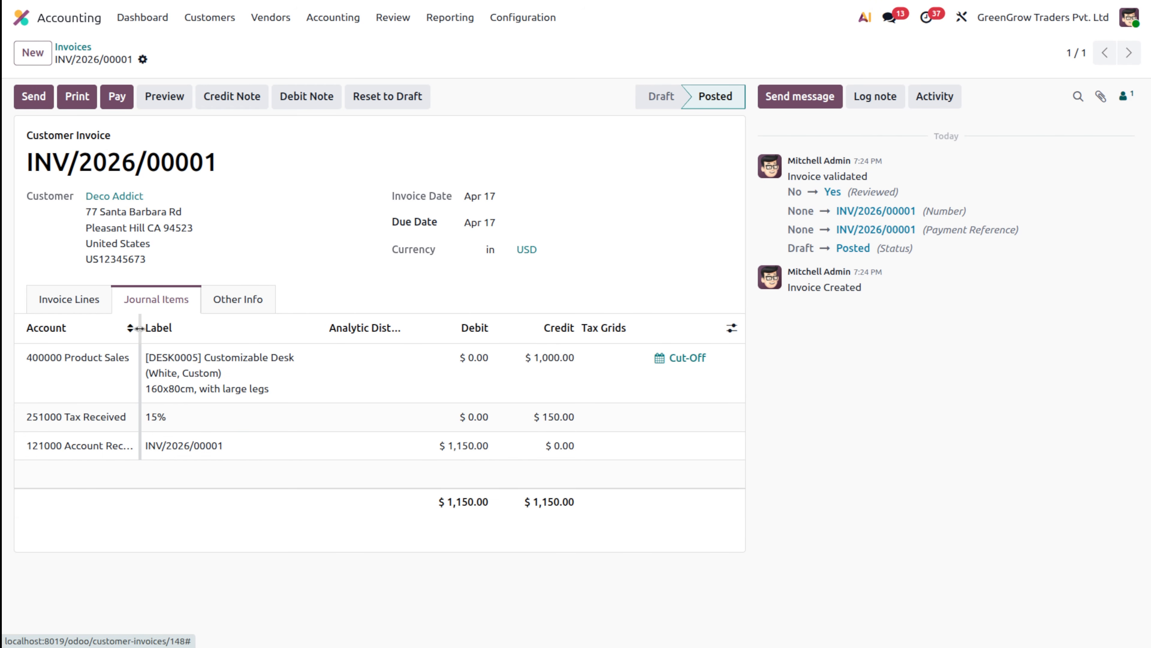
{"action": "left_click_drag", "start_coordinate": [139, 327], "coordinate": [185, 327]}
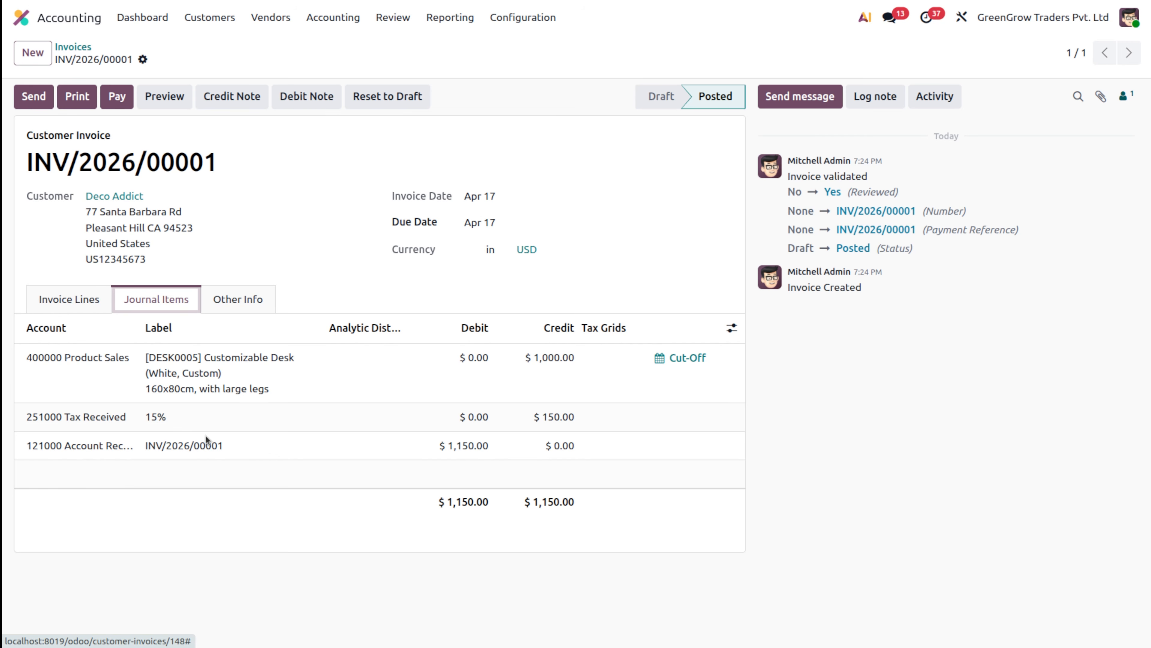
{"action": "left_click", "coordinate": [71, 312]}
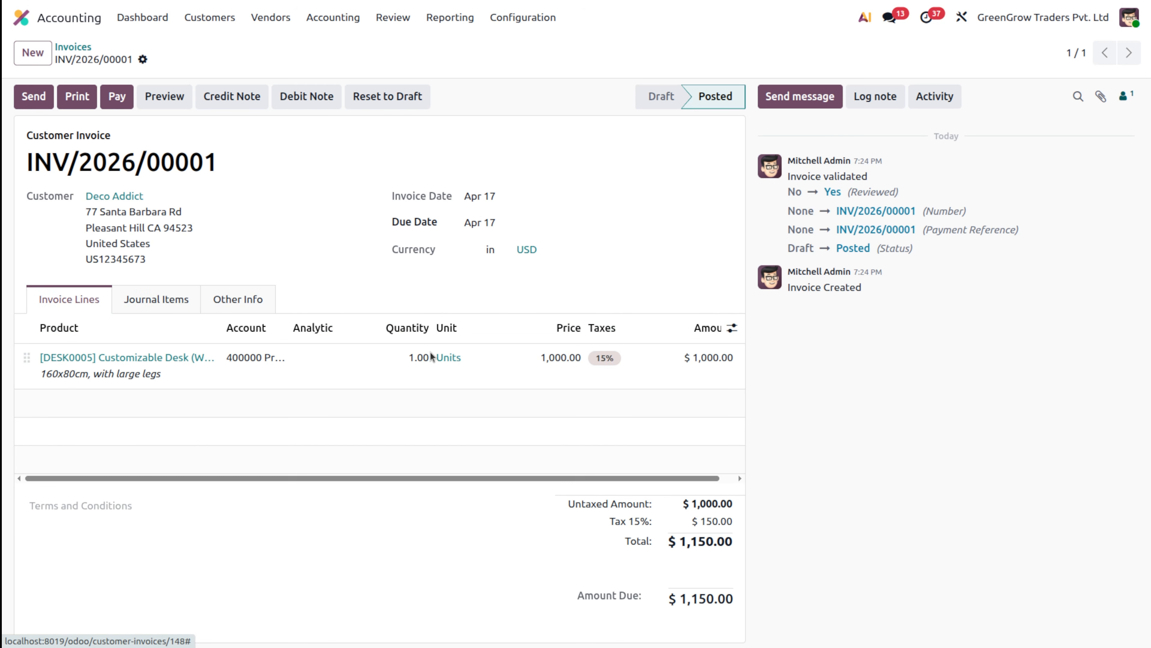
- Create a new vendor bill with Gemini Furniture as the vendor
{"action": "left_click", "coordinate": [277, 21]}
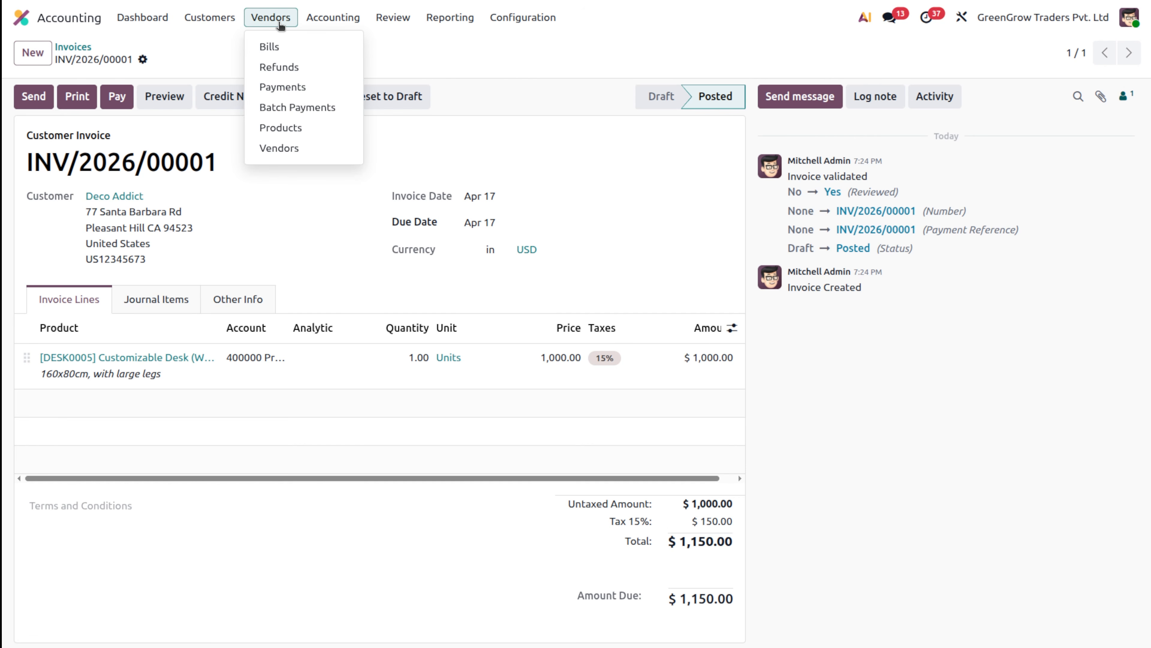
{"action": "left_click", "coordinate": [286, 46]}
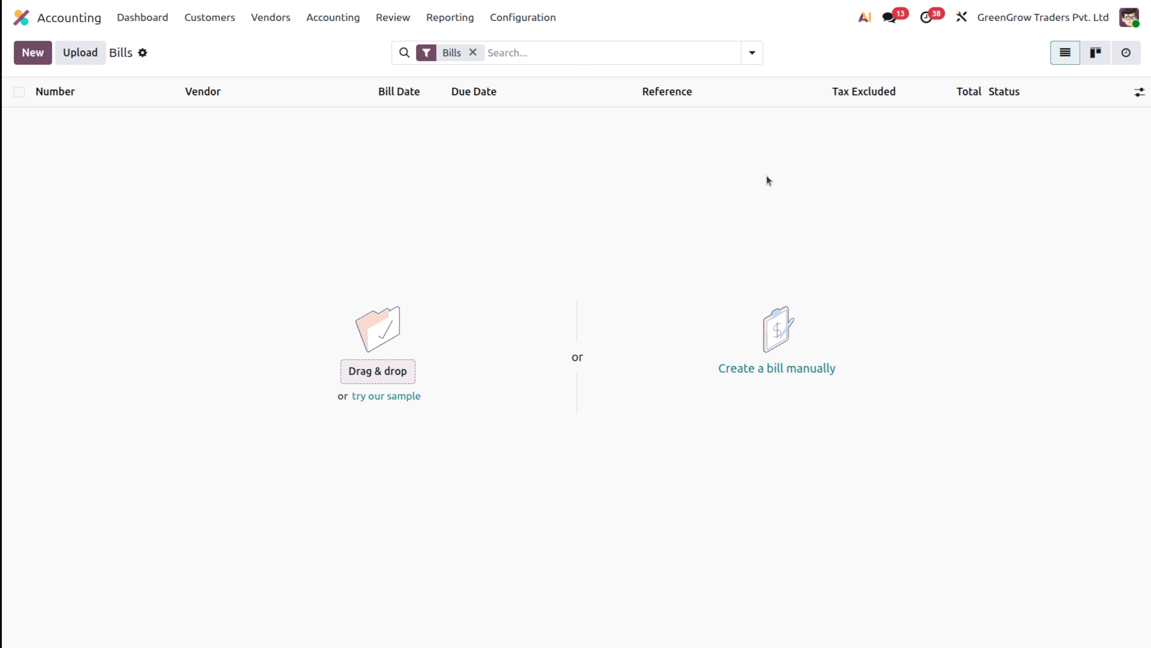
{"action": "left_click", "coordinate": [30, 63]}
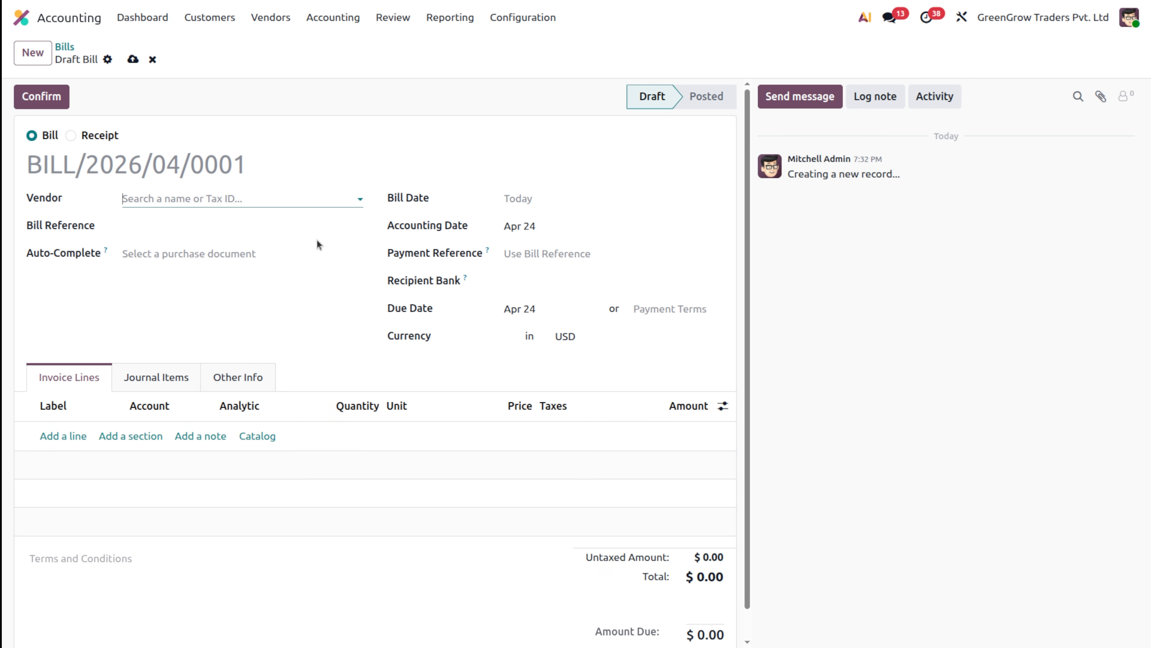
{"action": "left_click", "coordinate": [239, 192]}
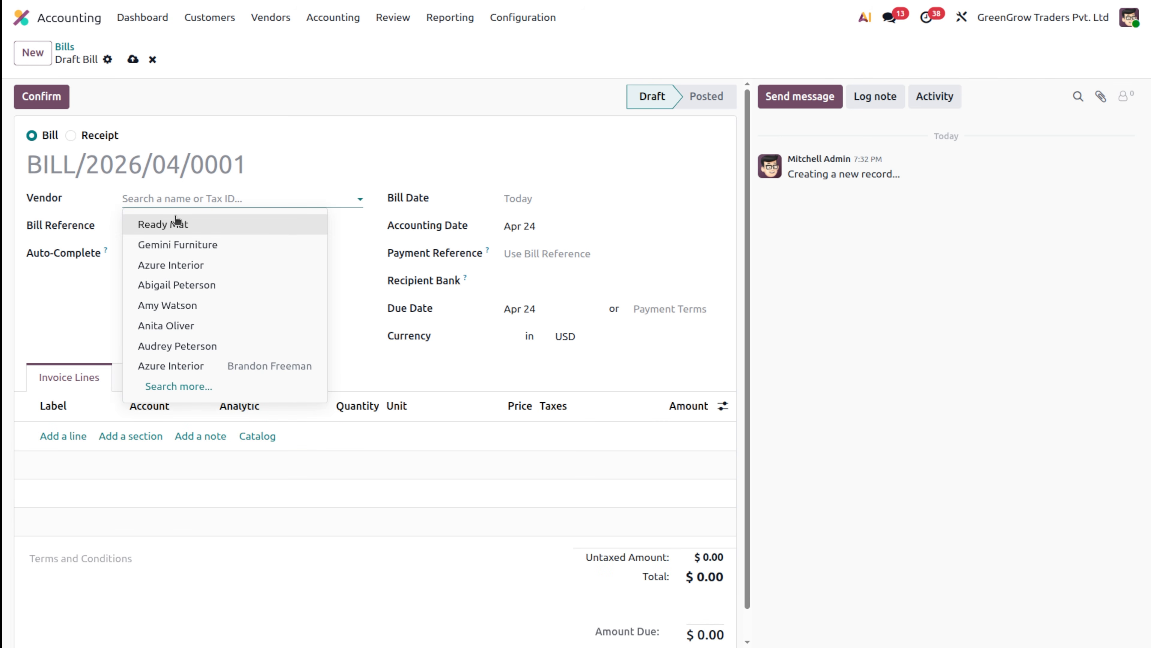
{"action": "left_click", "coordinate": [190, 244]}
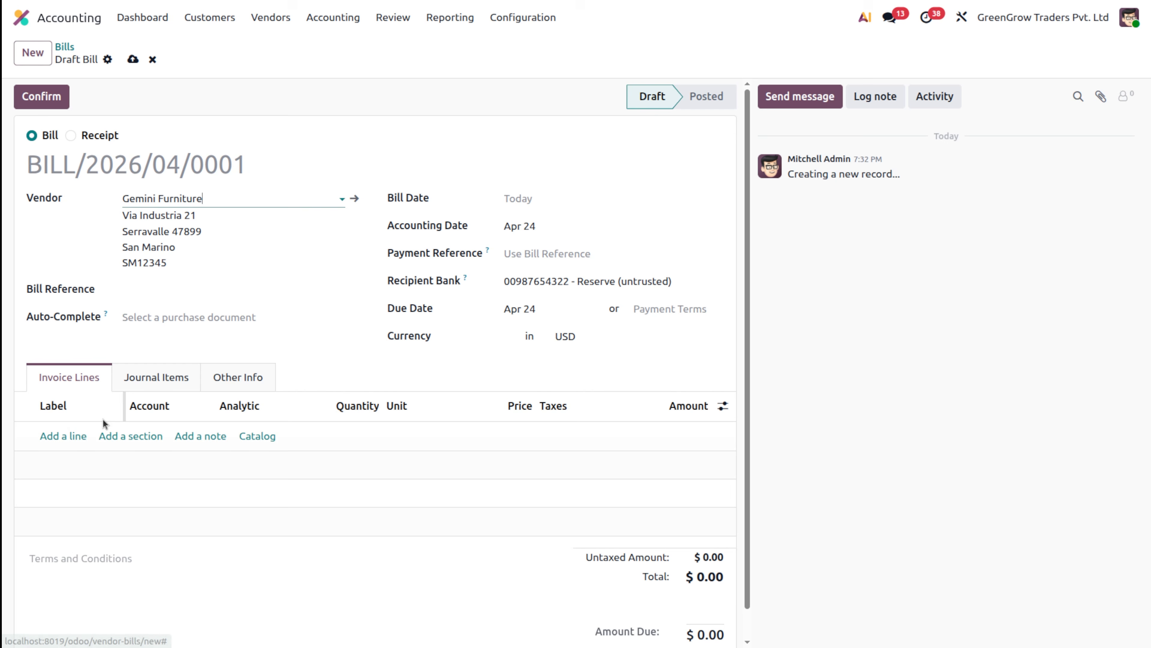
- Show the Product column and hide the Label column in the bill's invoice lines
{"action": "left_click", "coordinate": [77, 436]}
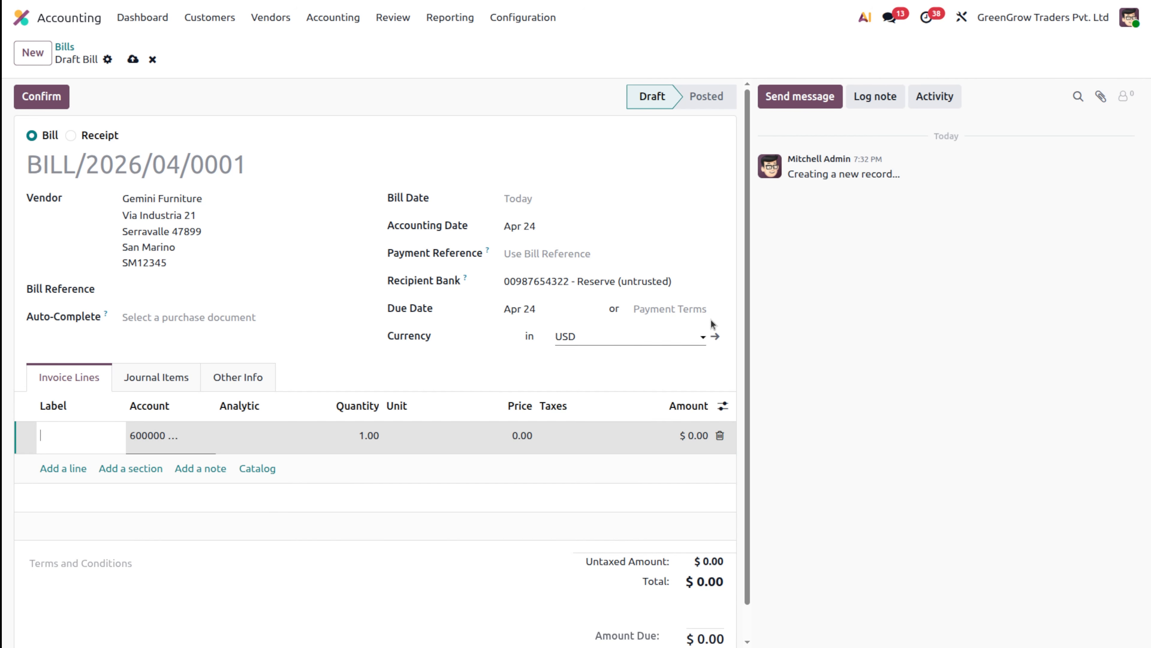
{"action": "left_click", "coordinate": [722, 406]}
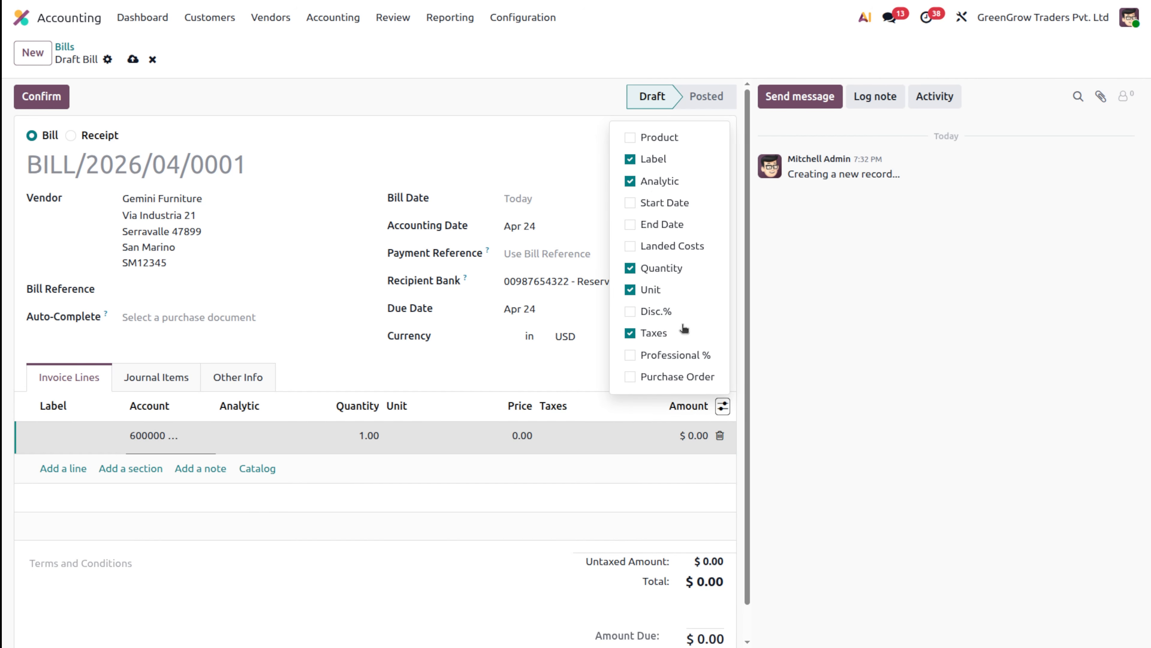
{"action": "left_click", "coordinate": [630, 138]}
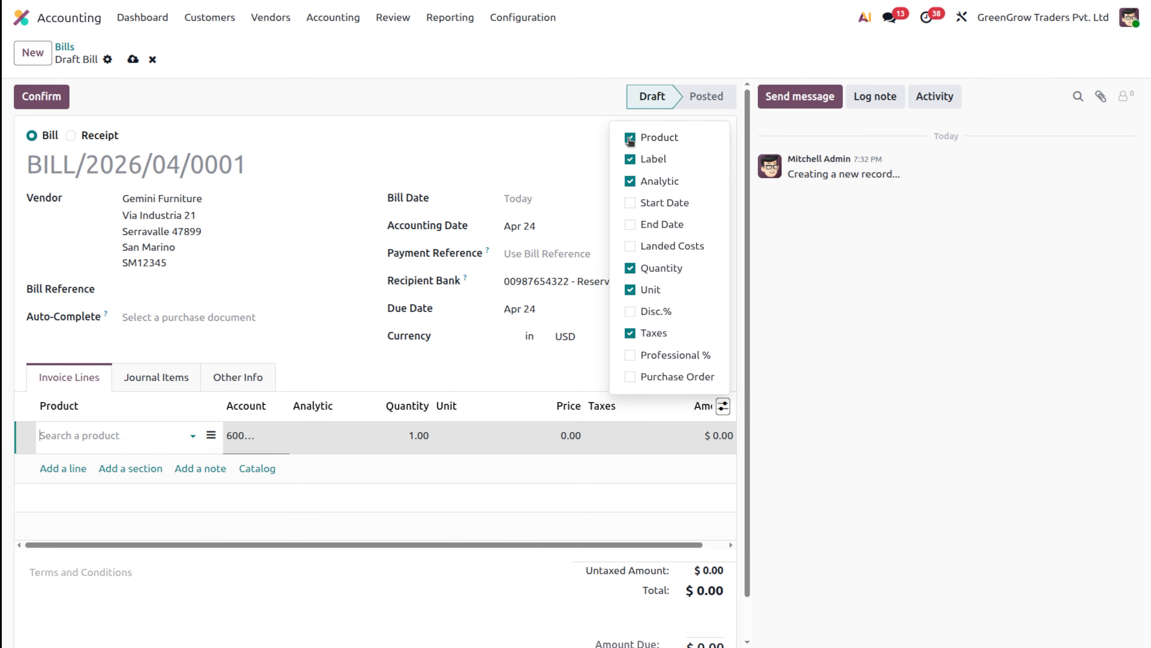
{"action": "left_click", "coordinate": [630, 158]}
{"action": "left_click", "coordinate": [882, 548]}
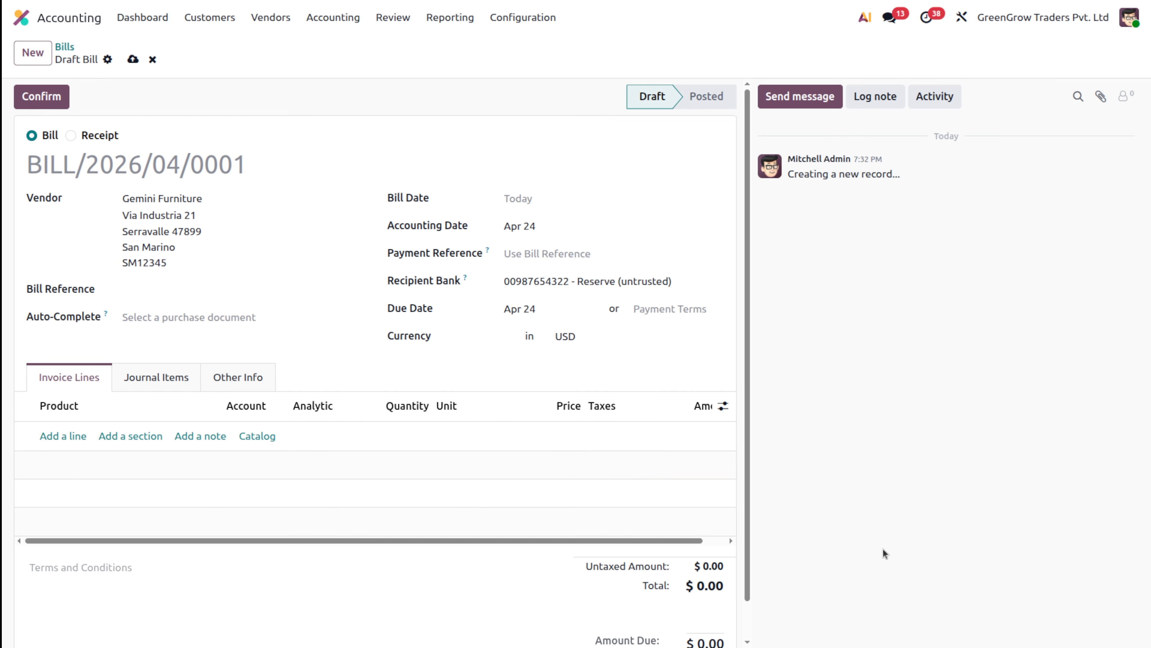
- Add a bill line for the Corner Desk Right Sit, E-COM06, priced at 500, and view its tax options without changing the tax
{"action": "left_click", "coordinate": [67, 436]}
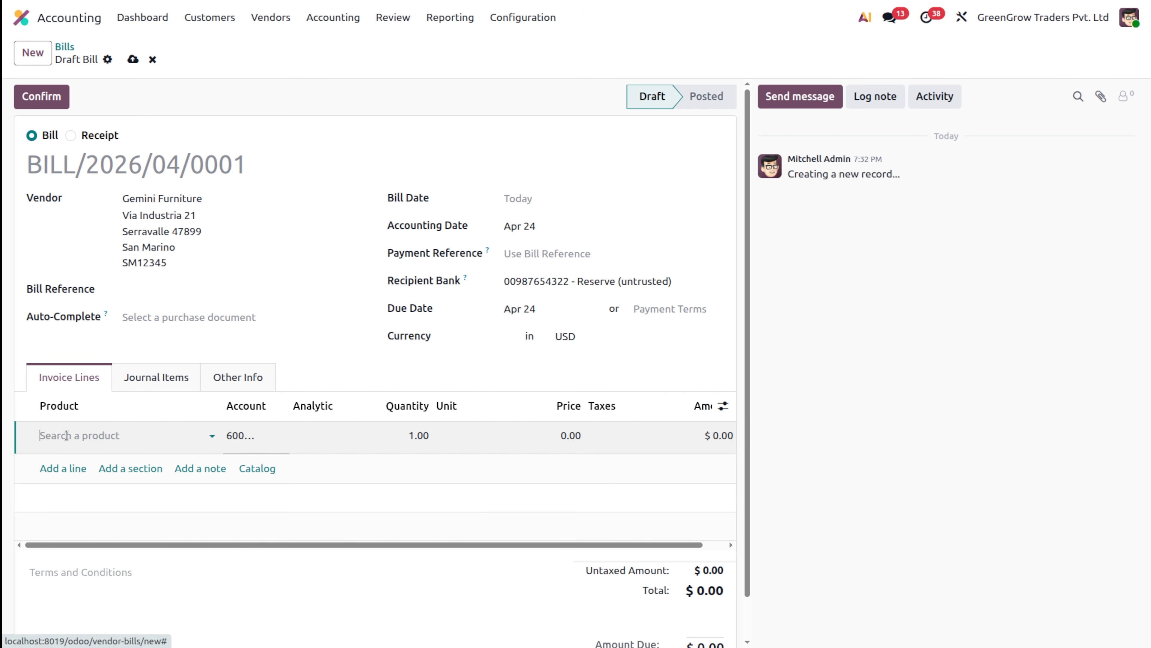
{"action": "left_click", "coordinate": [66, 435]}
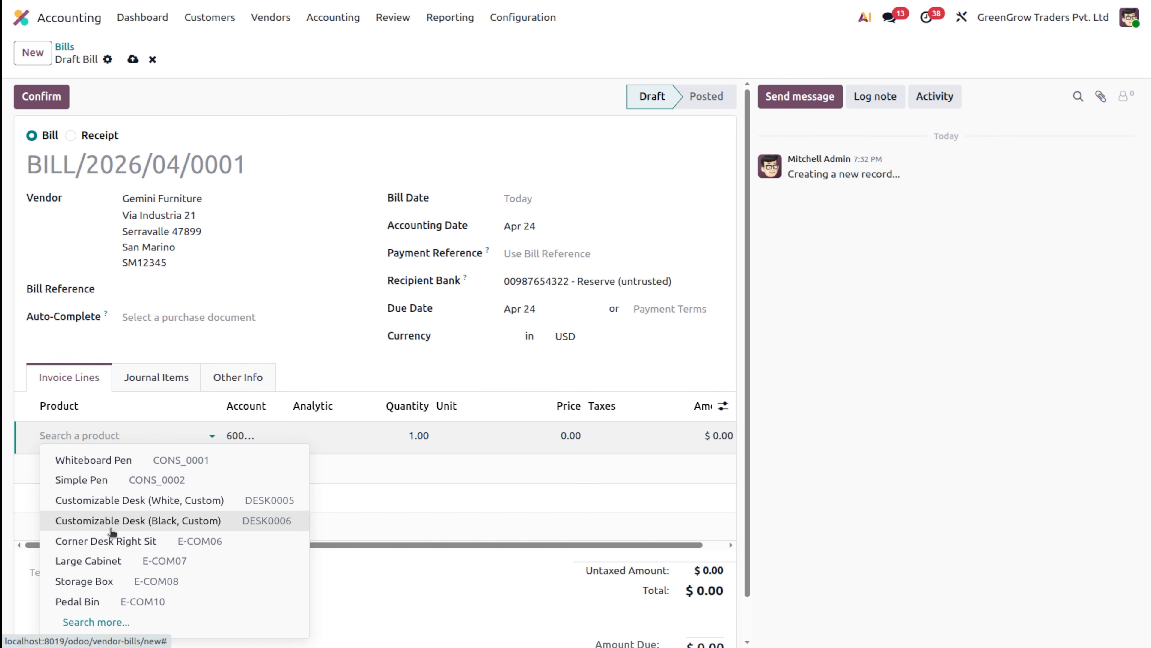
{"action": "left_click", "coordinate": [109, 539]}
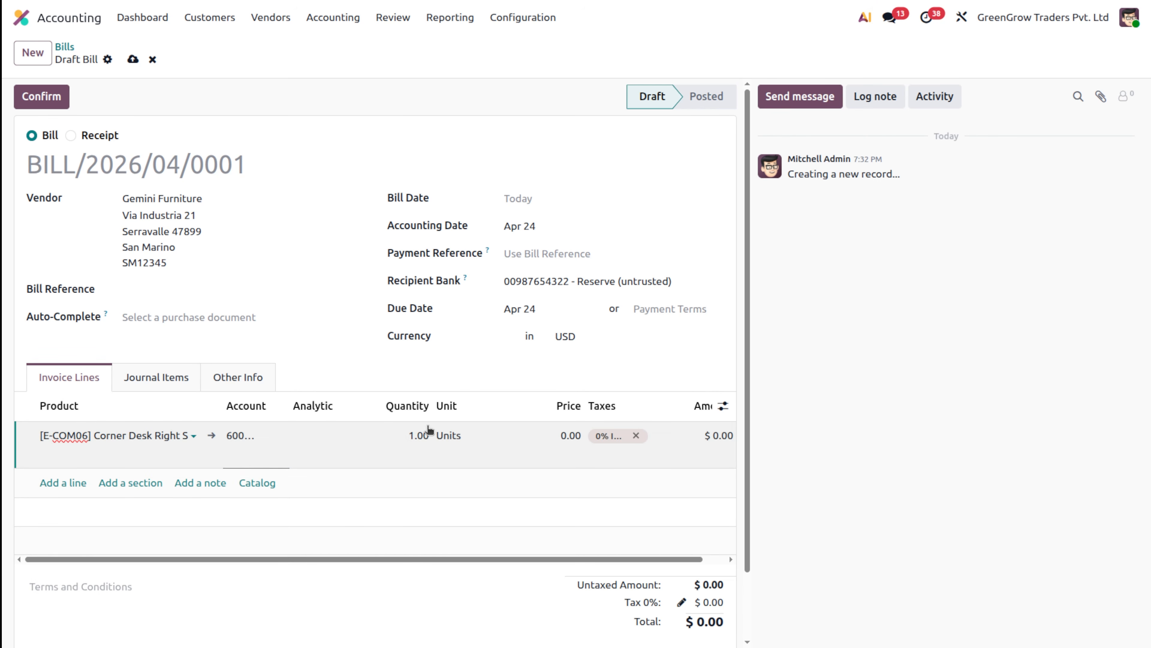
{"action": "left_click", "coordinate": [565, 439]}
{"action": "type", "text": "500"}
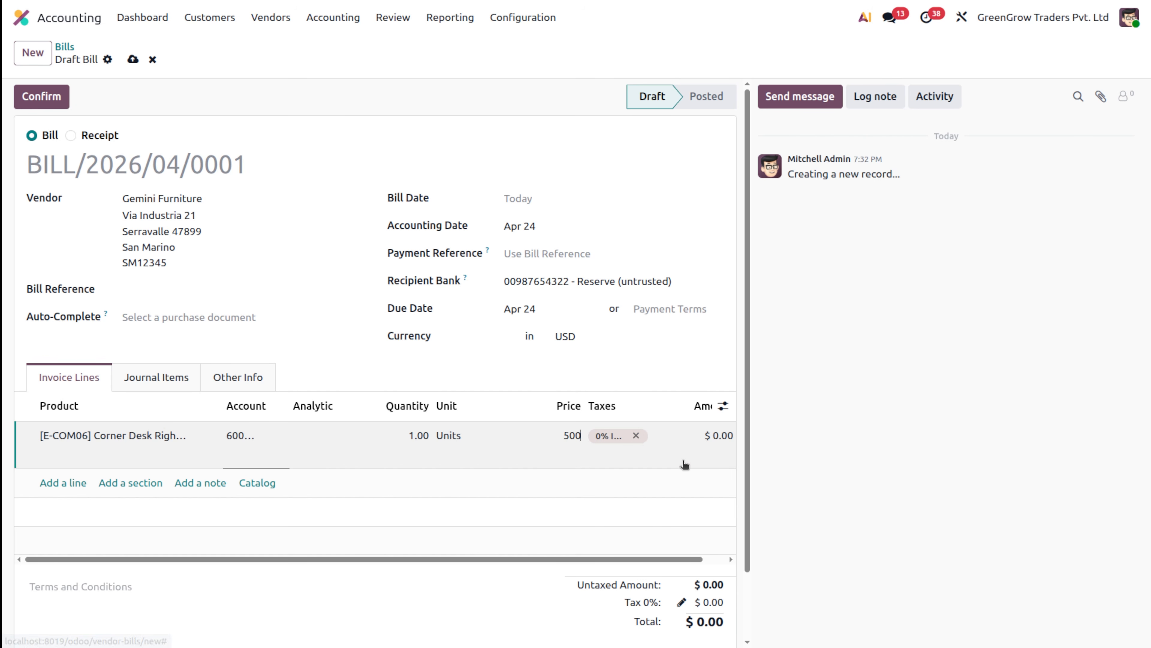
{"action": "left_click", "coordinate": [641, 449]}
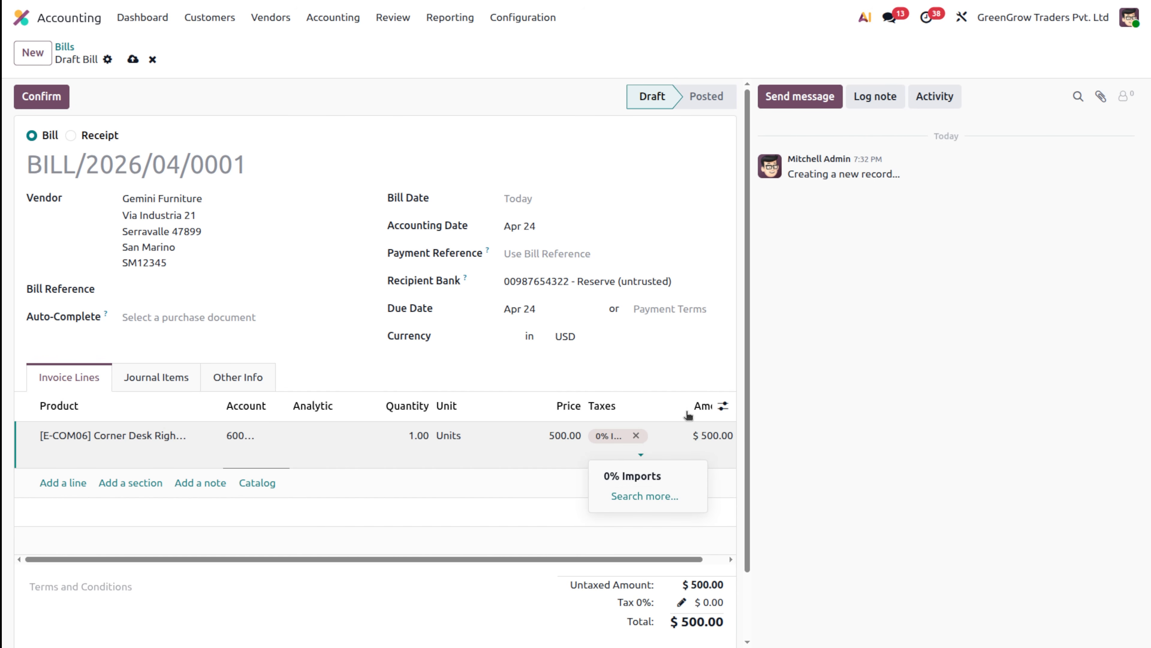
{"action": "left_click", "coordinate": [855, 452]}
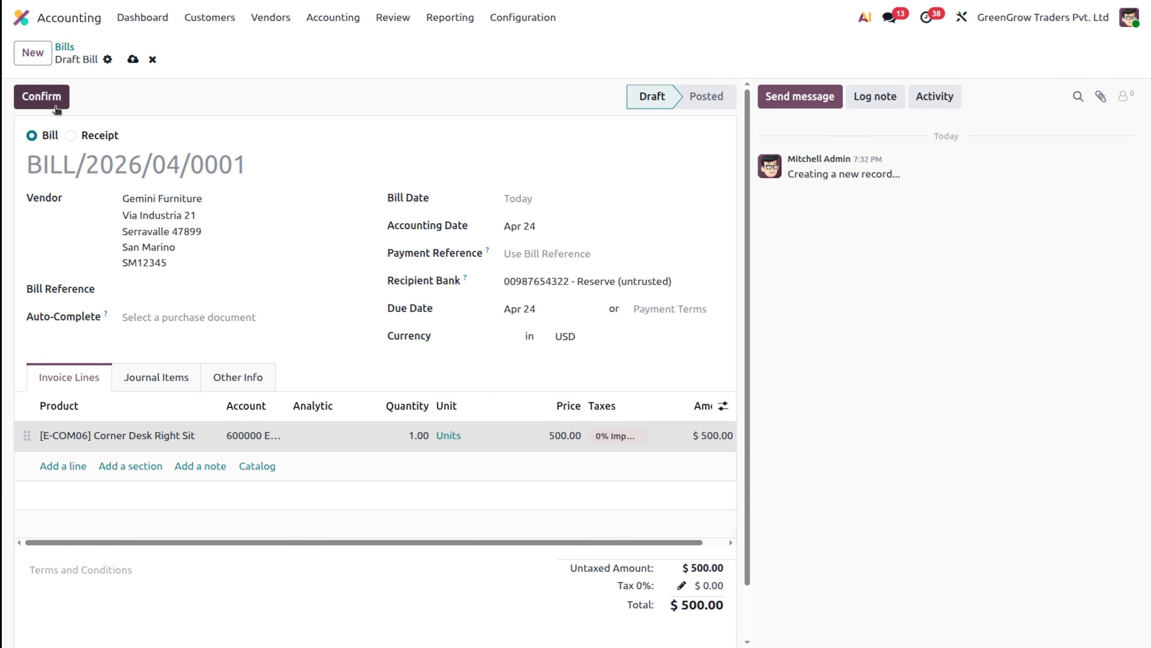
- Confirm the Gemini Furniture bill and examine its journal items, widening the Account column to read the full account names
{"action": "left_click", "coordinate": [41, 98]}
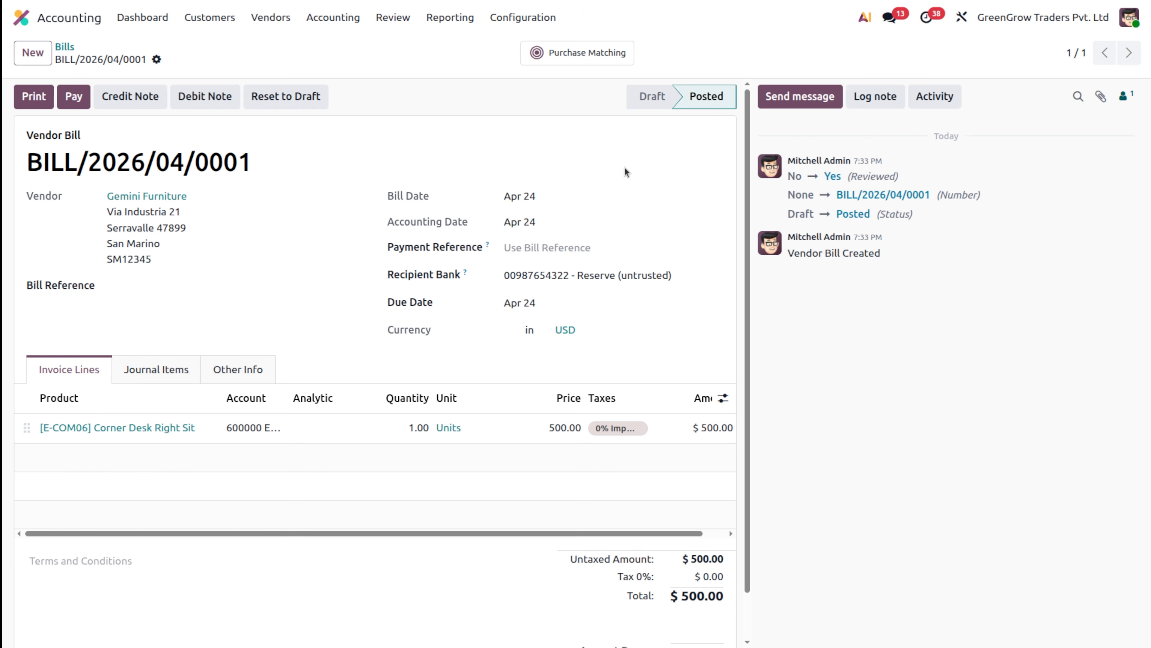
{"action": "left_click", "coordinate": [172, 371]}
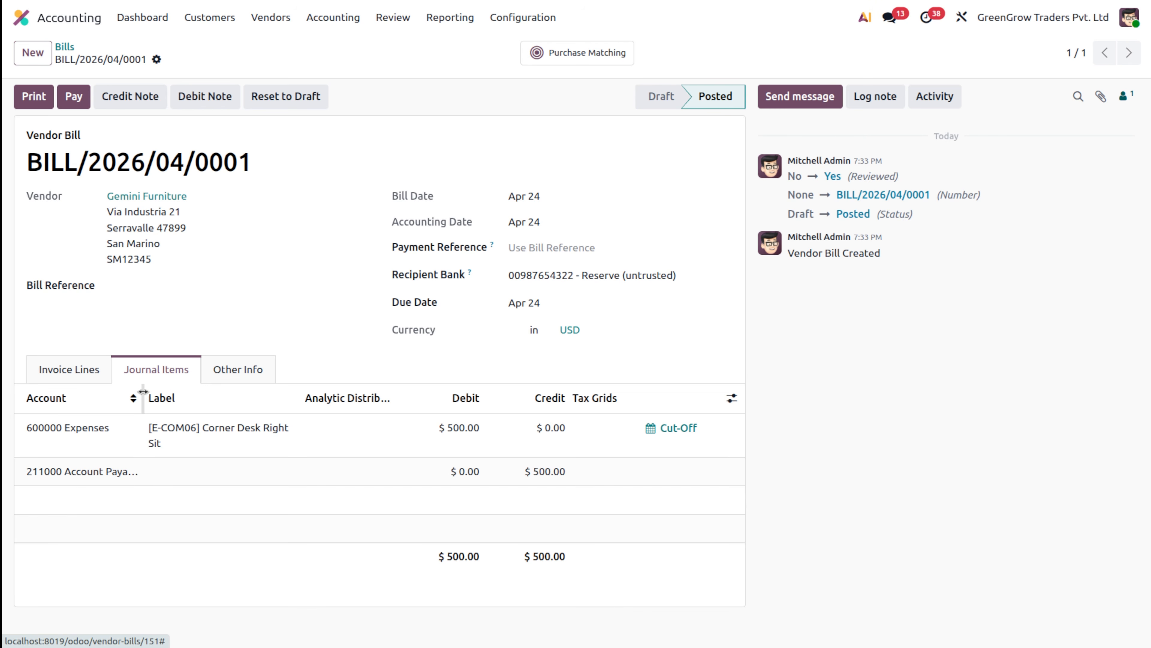
{"action": "left_click_drag", "start_coordinate": [142, 398], "coordinate": [171, 389]}
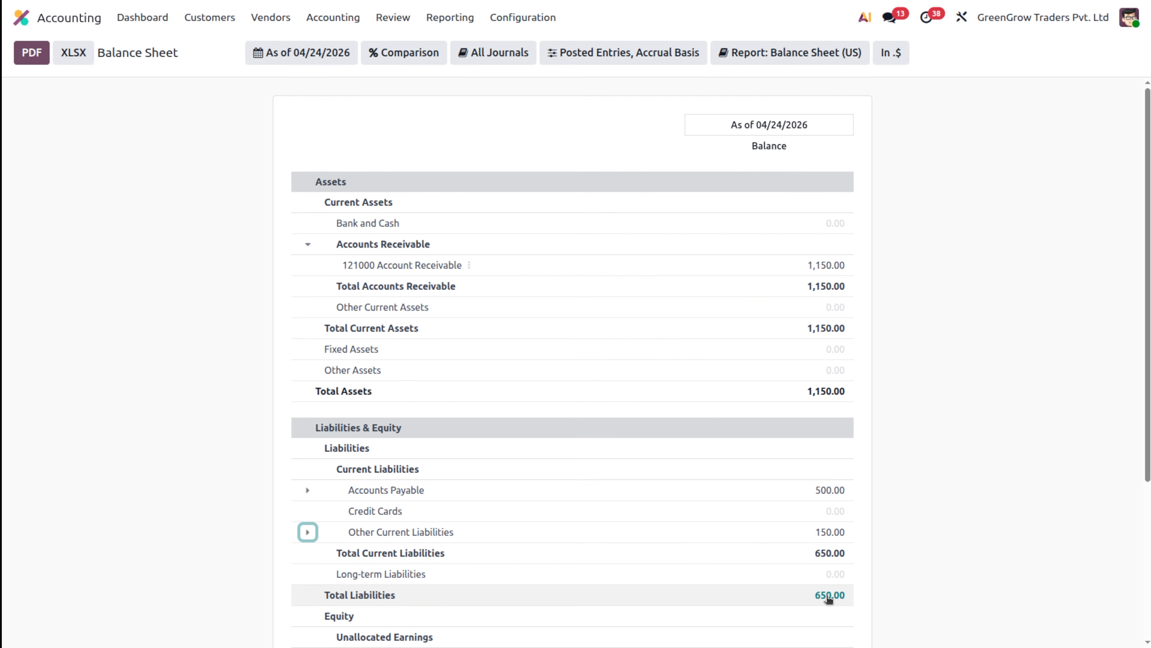
- Examine the assets, liabilities and equity sections of the Balance Sheet and compare their totals
{"action": "scroll", "coordinate": [827, 597], "scroll_direction": "down", "scroll_amount": 3}
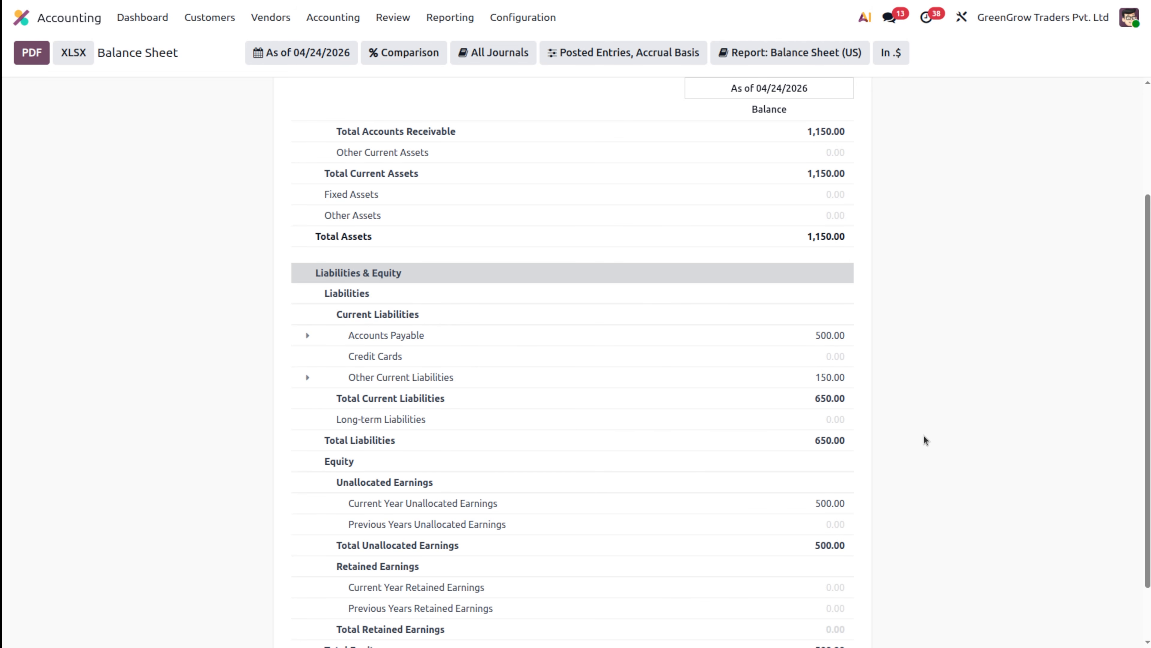
{"action": "scroll", "coordinate": [925, 440], "scroll_direction": "down", "scroll_amount": 2}
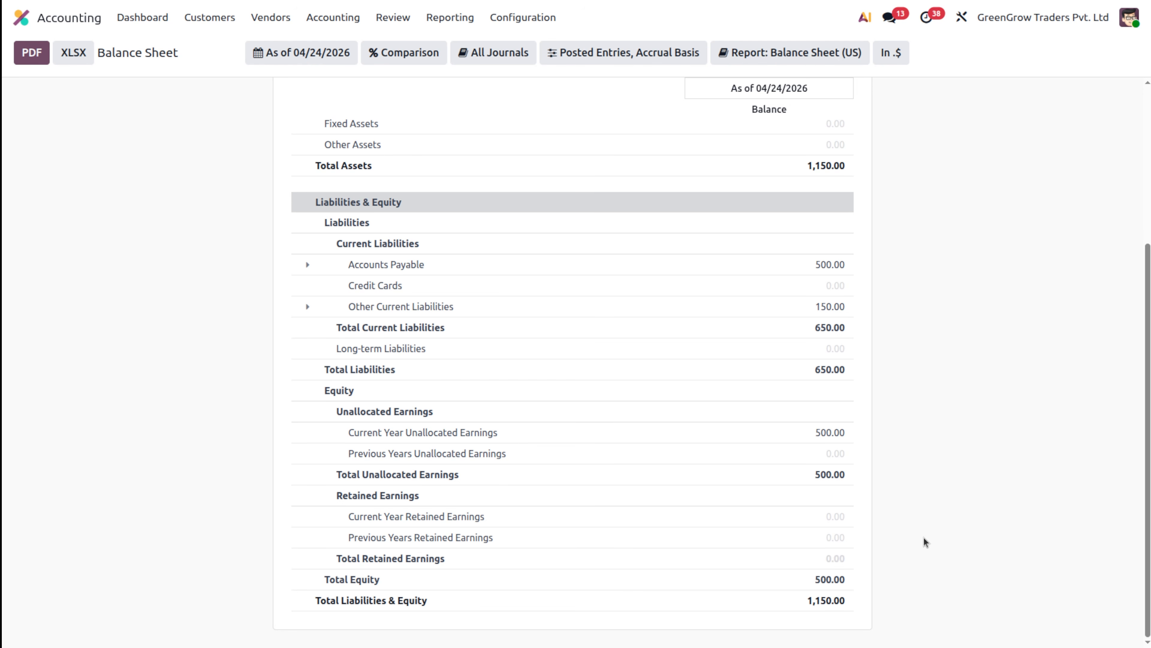
{"action": "scroll", "coordinate": [924, 537], "scroll_direction": "up", "scroll_amount": 5}
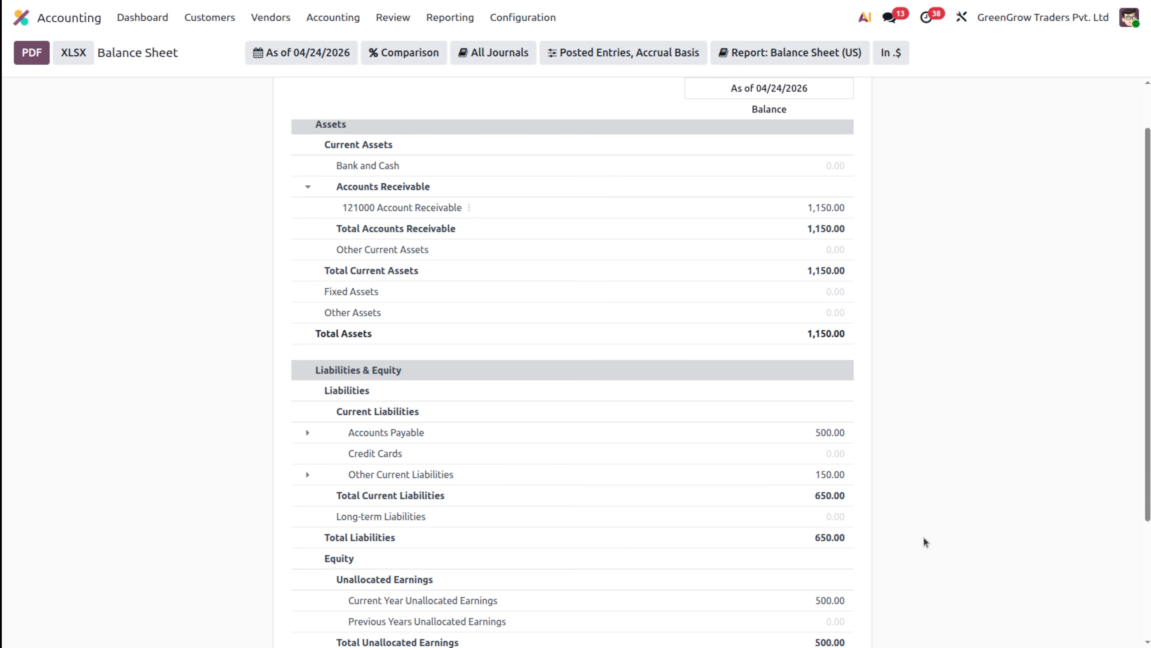
{"action": "scroll", "coordinate": [924, 537], "scroll_direction": "down", "scroll_amount": 5}
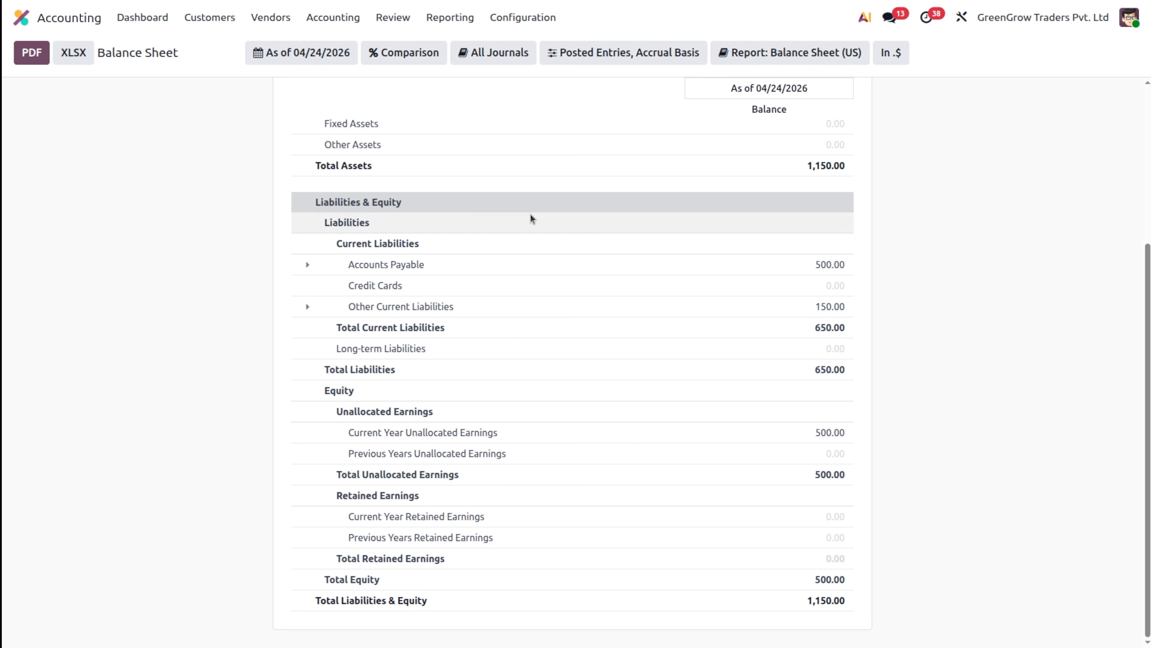
{"action": "scroll", "coordinate": [719, 347], "scroll_direction": "up", "scroll_amount": 5}
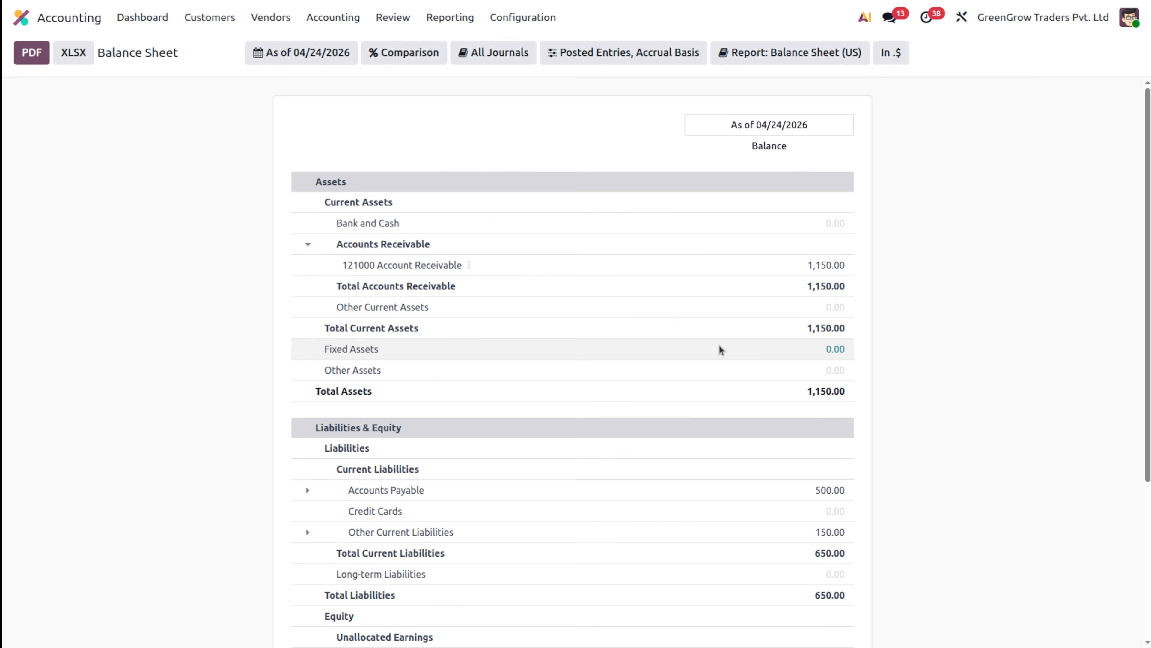
- Open the General Ledger report and expand 121000 Account Receivable to examine its entries
{"action": "left_click", "coordinate": [470, 17]}
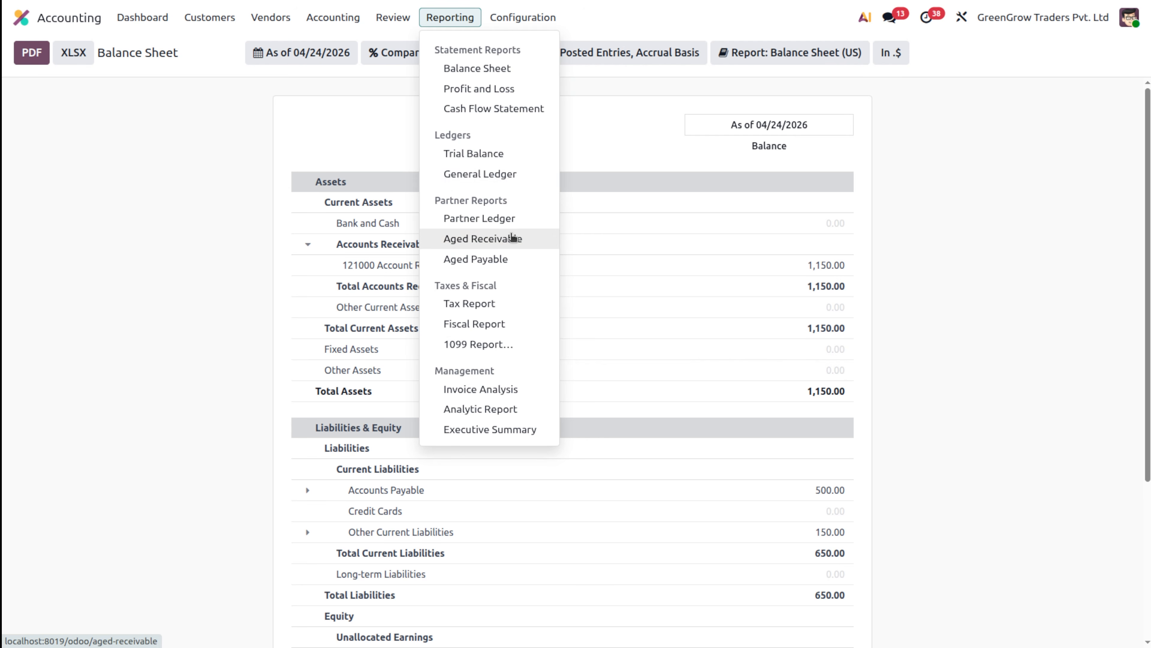
{"action": "left_click", "coordinate": [507, 173]}
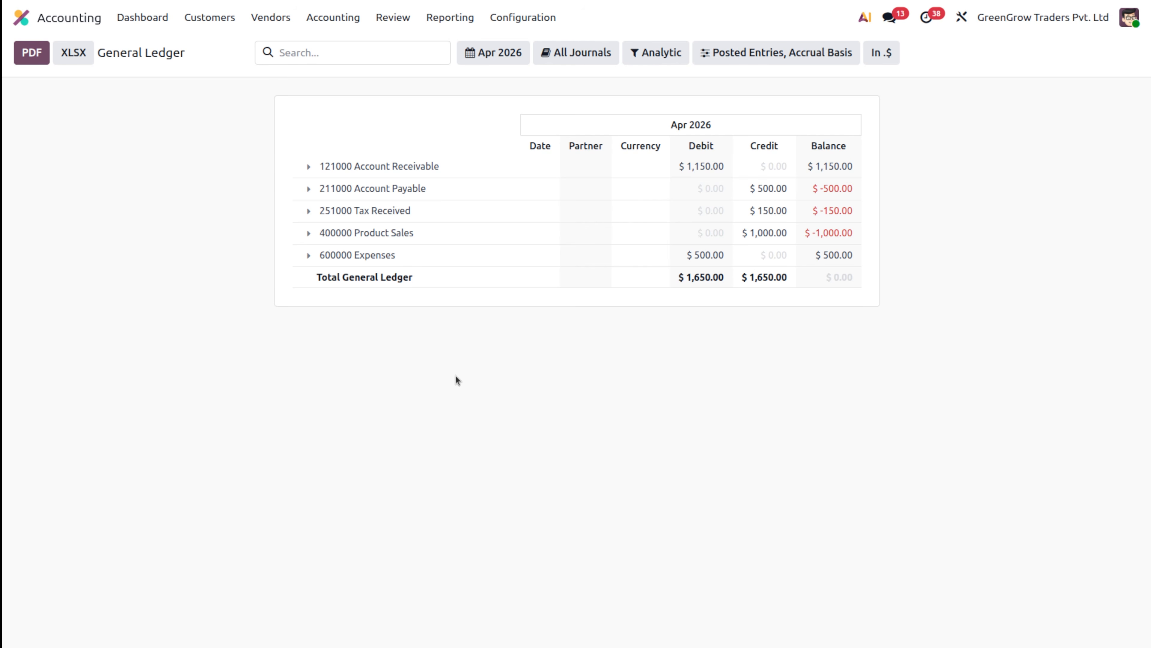
{"action": "left_click", "coordinate": [310, 169]}
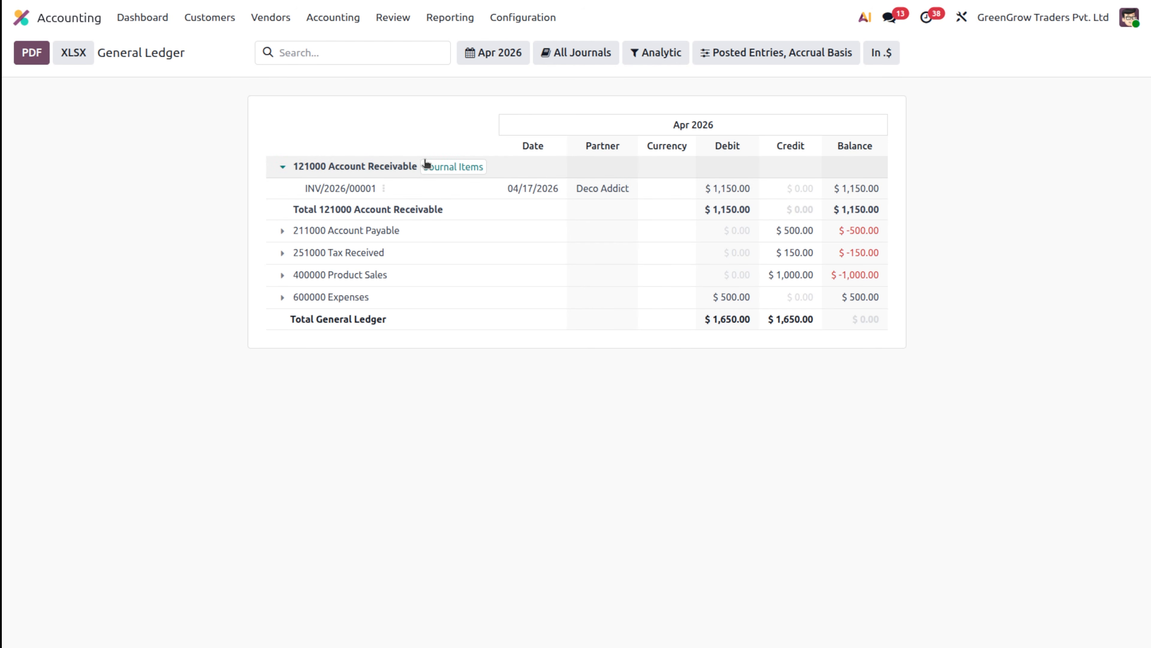
{"action": "left_click", "coordinate": [281, 168]}
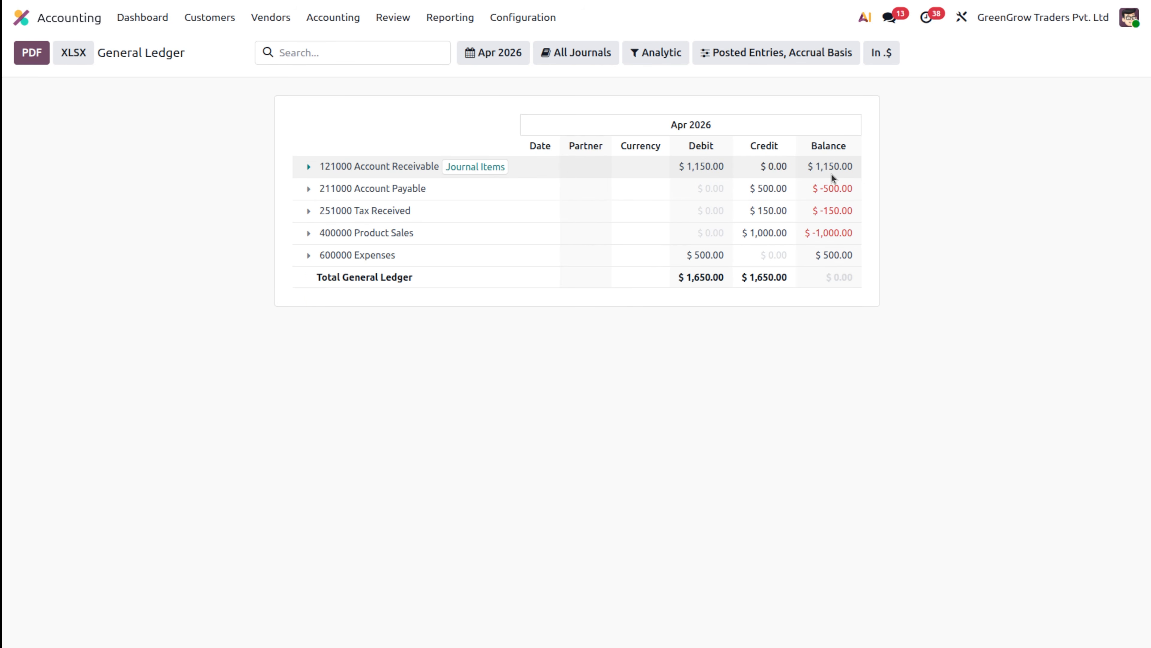
{"action": "left_click", "coordinate": [309, 166]}
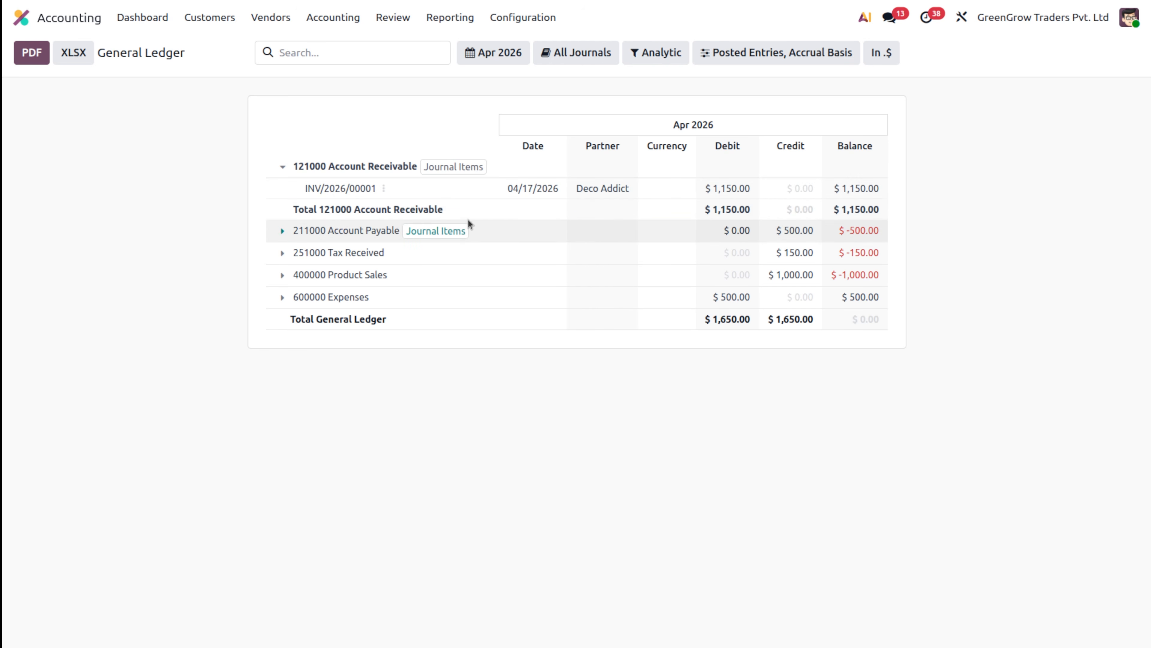
- Expand Account Payable, Tax Received, Product Sales and Expenses in the General Ledger to examine their entries
{"action": "left_click", "coordinate": [282, 231]}
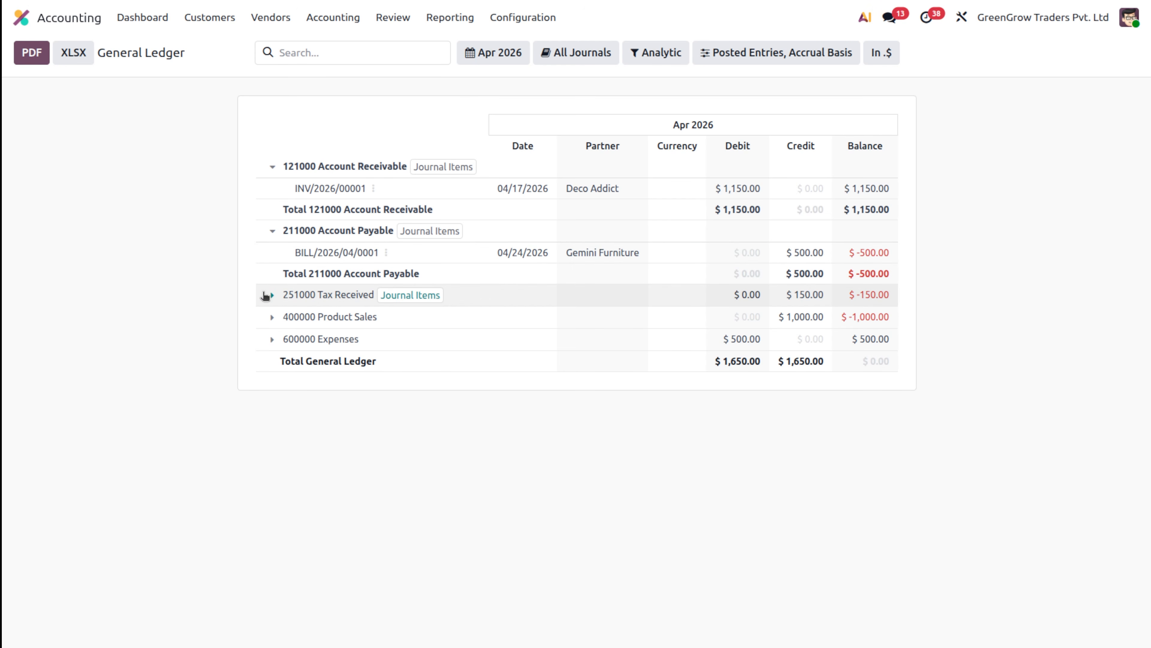
{"action": "left_click", "coordinate": [273, 294]}
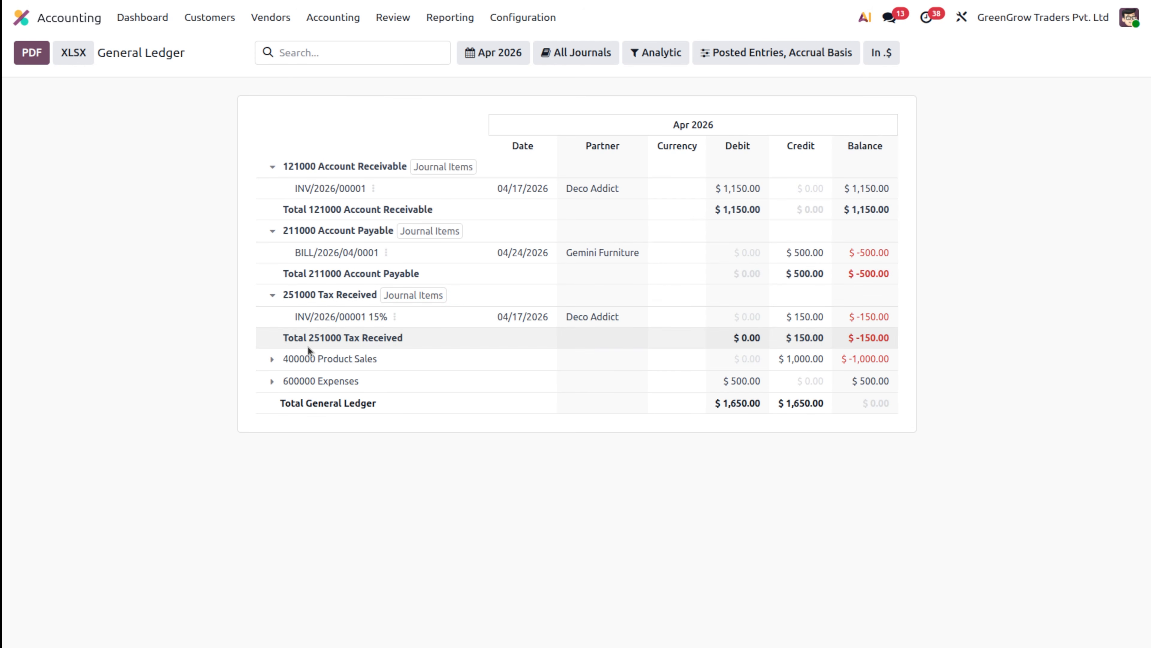
{"action": "left_click", "coordinate": [271, 361]}
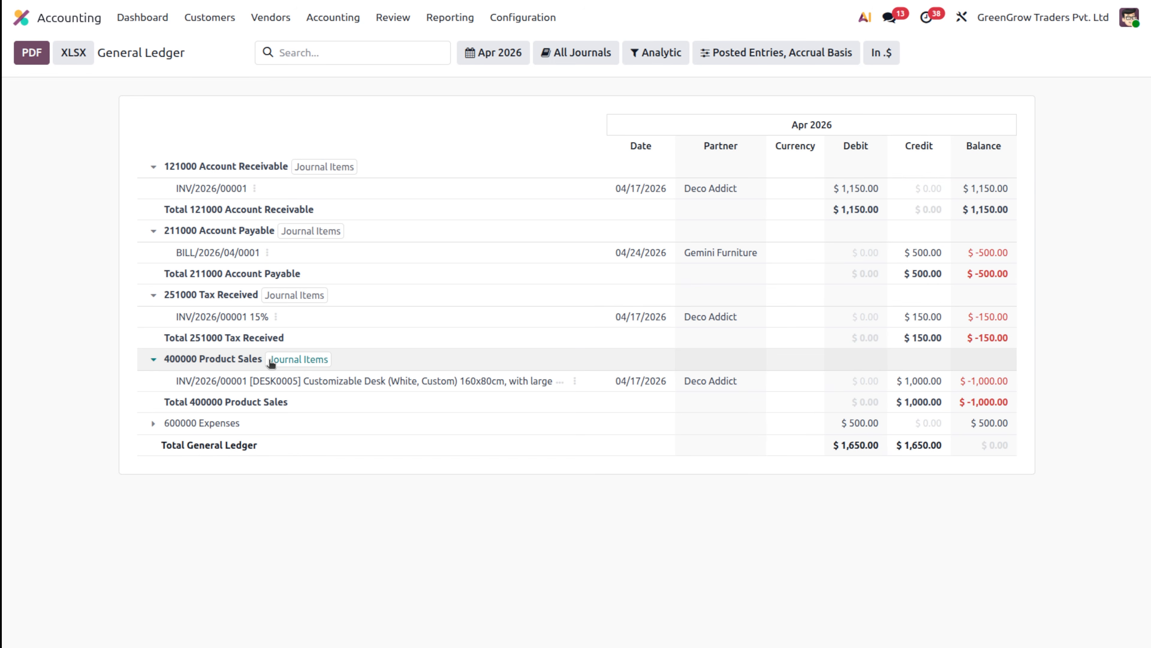
{"action": "left_click", "coordinate": [157, 423]}
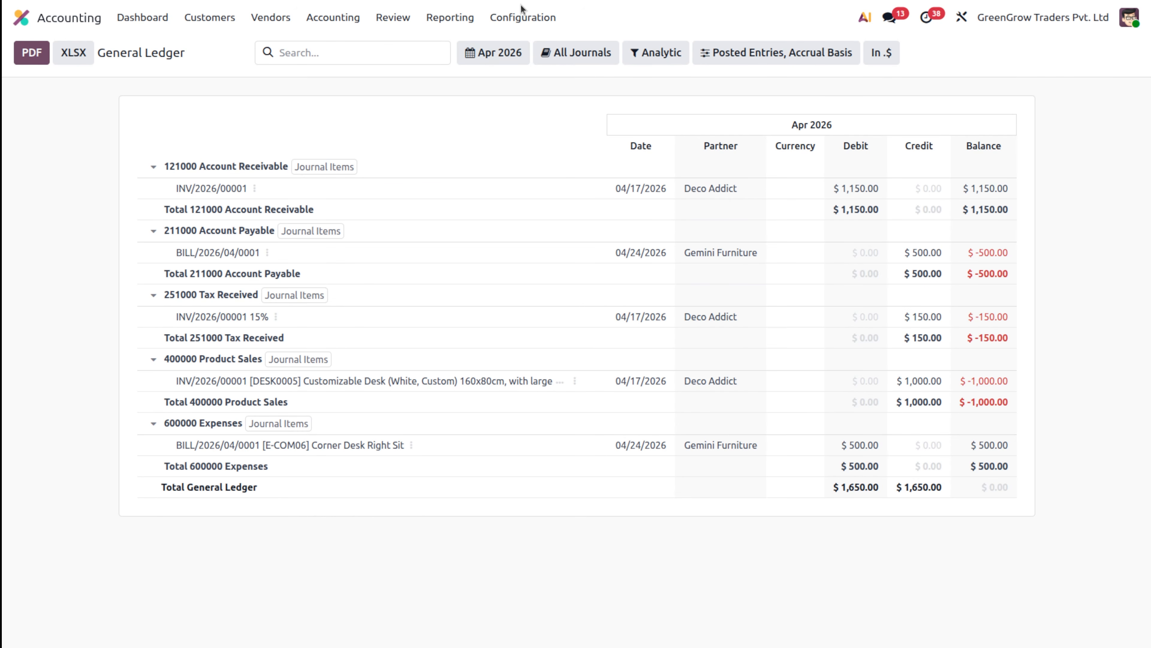
- View the General Ledger's period choices and journal filter options without changing either
{"action": "left_click", "coordinate": [497, 46]}
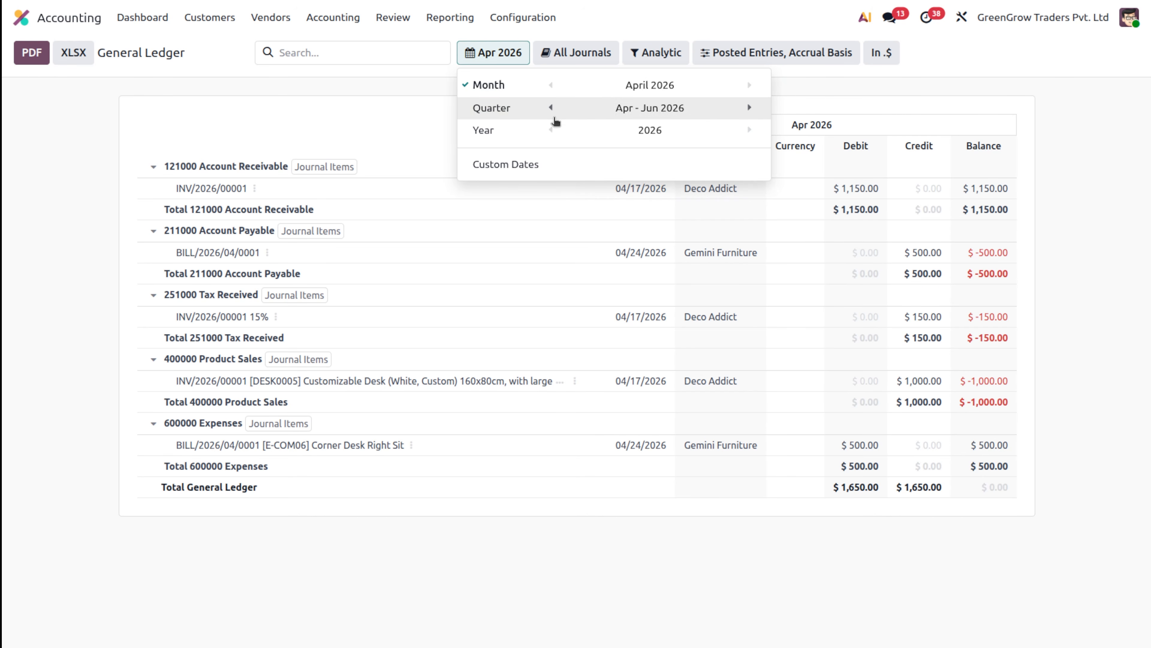
{"action": "left_click", "coordinate": [1080, 126]}
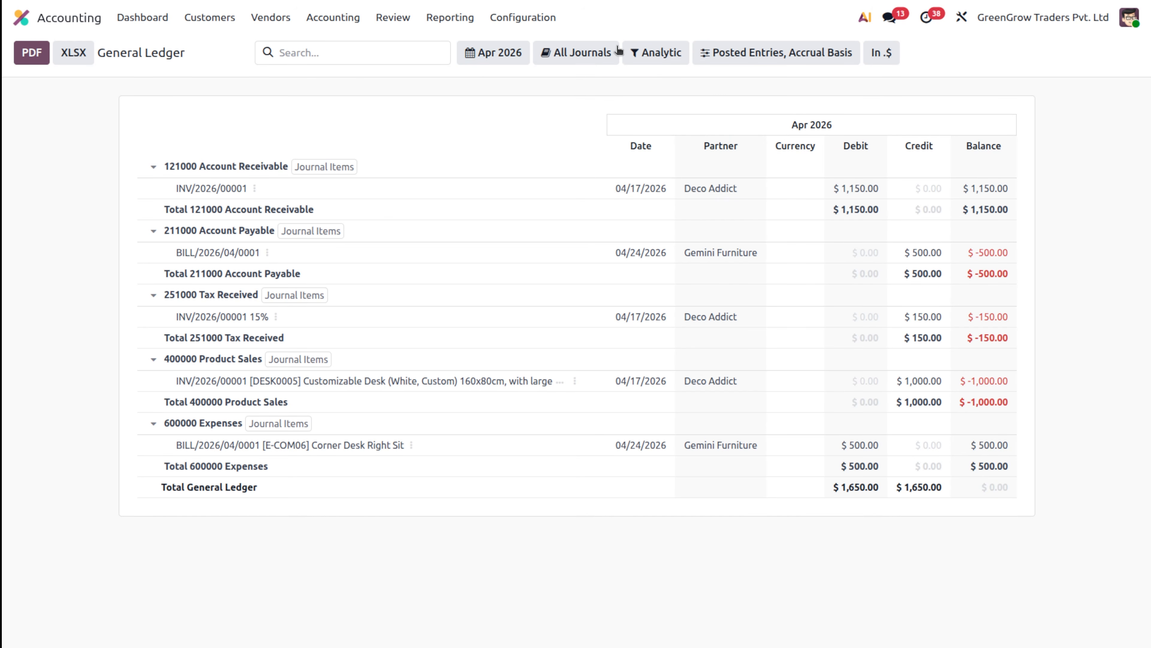
{"action": "left_click", "coordinate": [575, 52]}
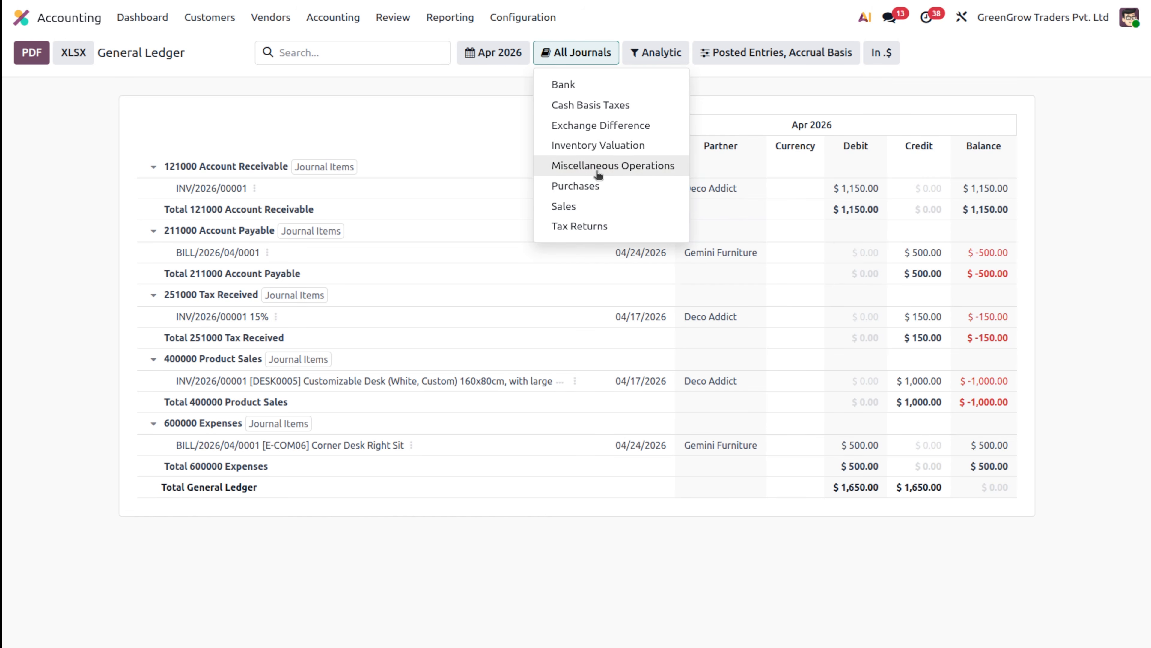
- Filter the General Ledger by the Sales journal to examine its entries, and switch the filter to the Purchases journal only
{"action": "left_click", "coordinate": [608, 214]}
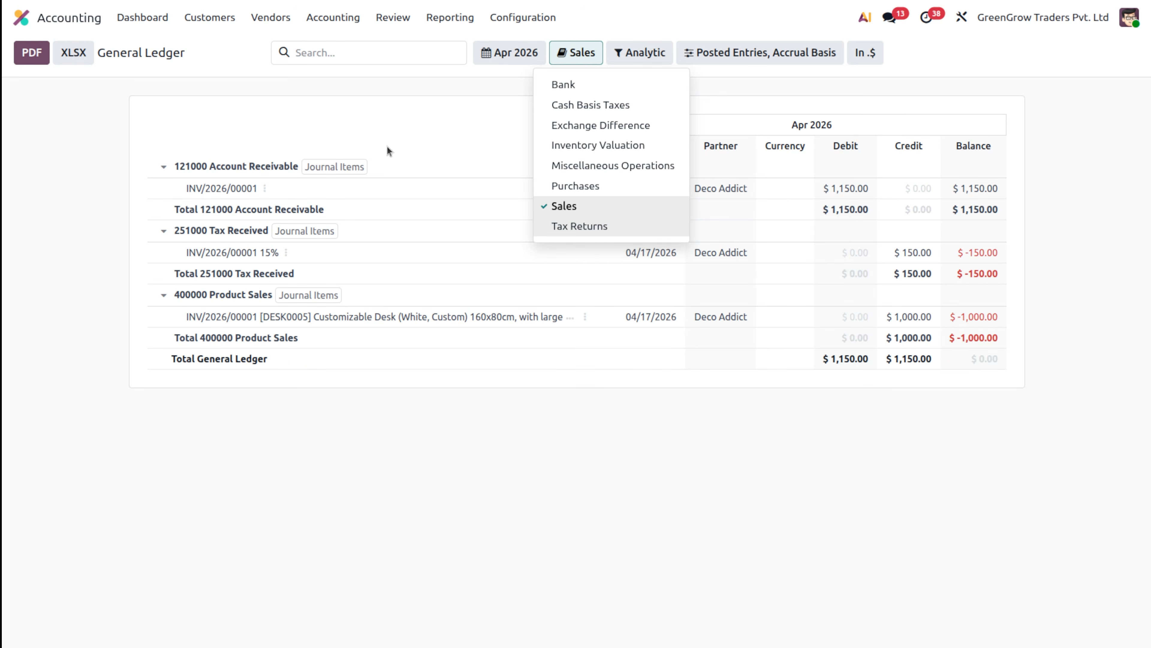
{"action": "left_click", "coordinate": [417, 423]}
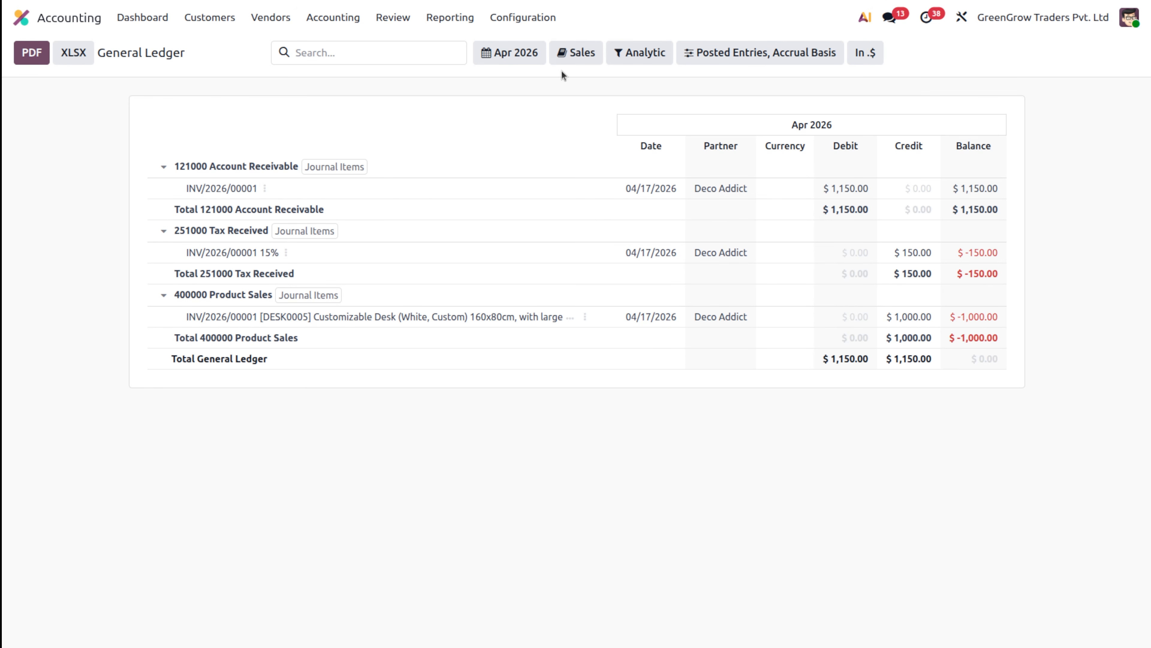
{"action": "left_click", "coordinate": [572, 53]}
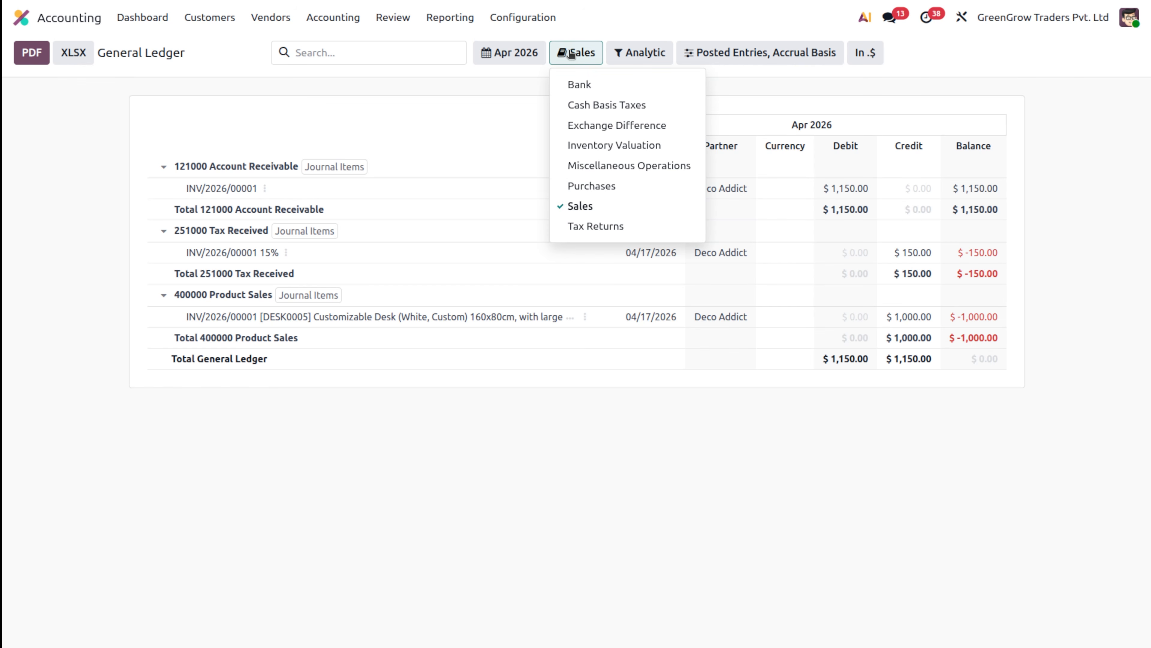
{"action": "left_click", "coordinate": [614, 196]}
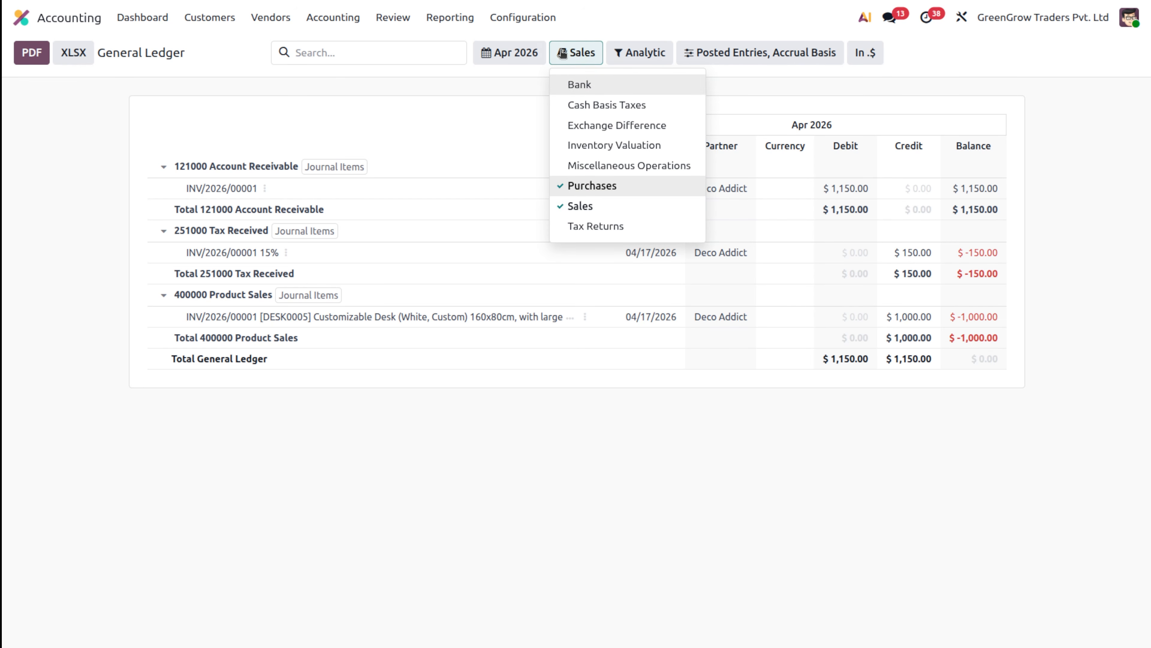
{"action": "left_click", "coordinate": [598, 204]}
{"action": "left_click", "coordinate": [1084, 204]}
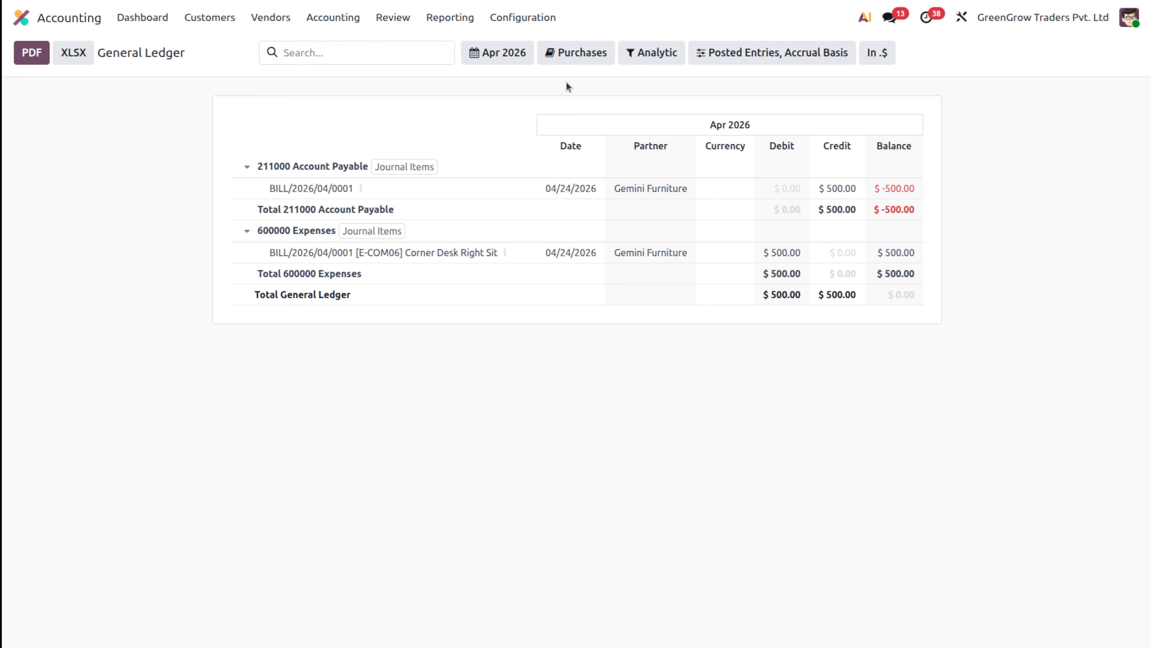
{"action": "left_click", "coordinate": [558, 52]}
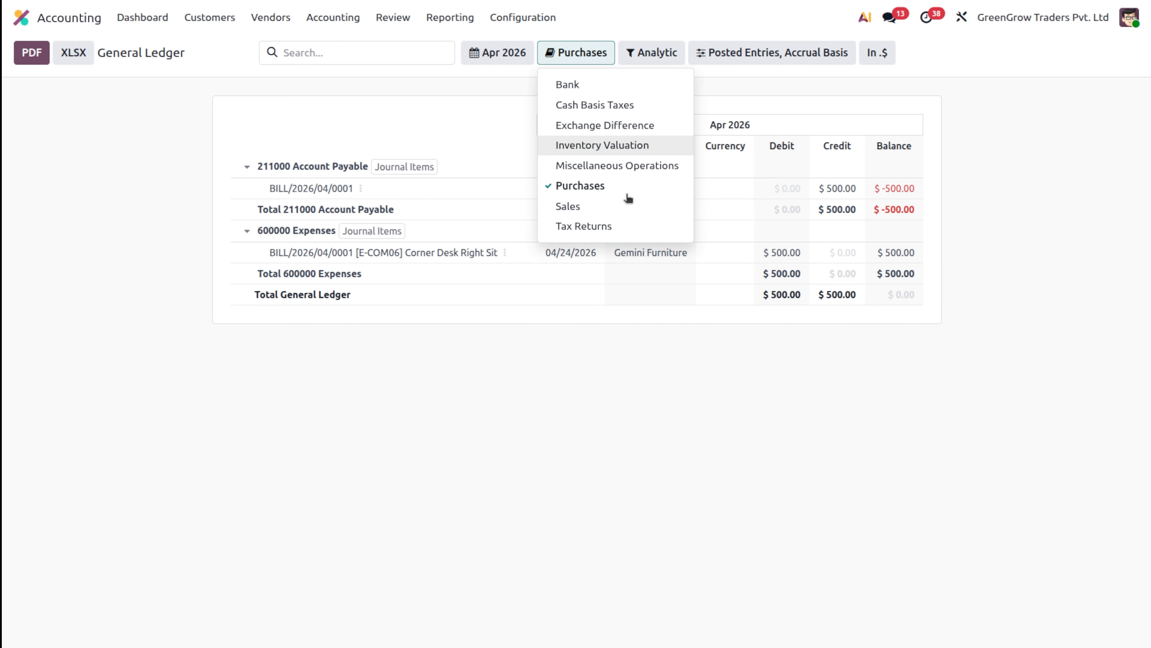
{"action": "left_click", "coordinate": [956, 276]}
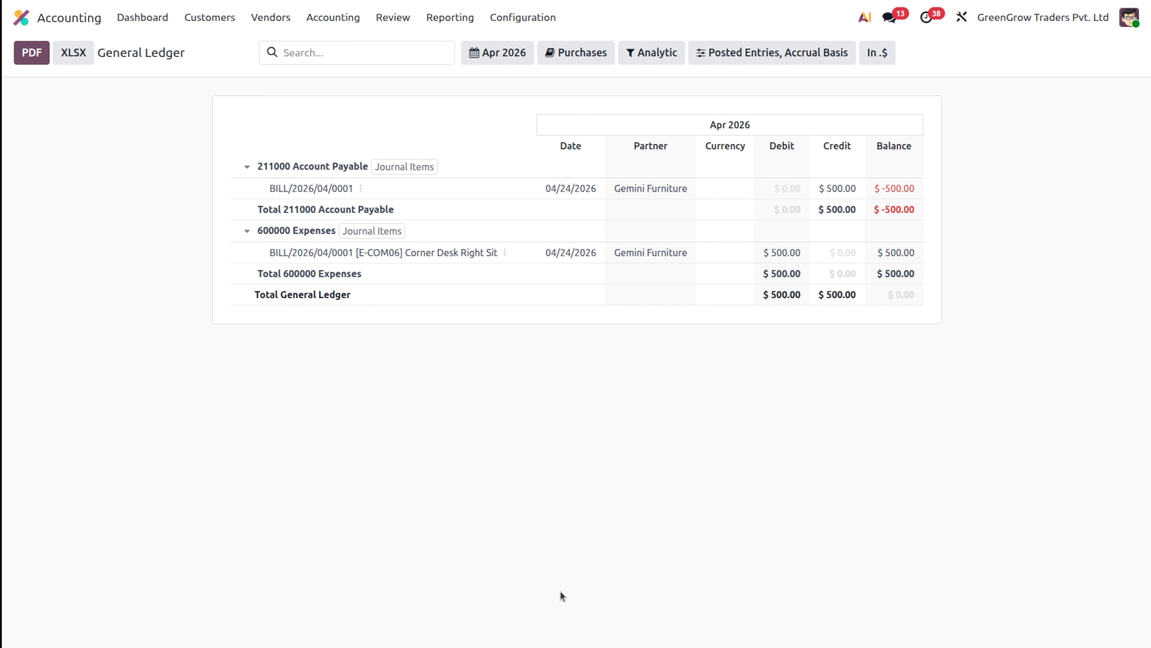
- Open the Aged Receivable report and examine Deco Addict's outstanding balance by aging period
{"action": "left_click", "coordinate": [203, 17]}
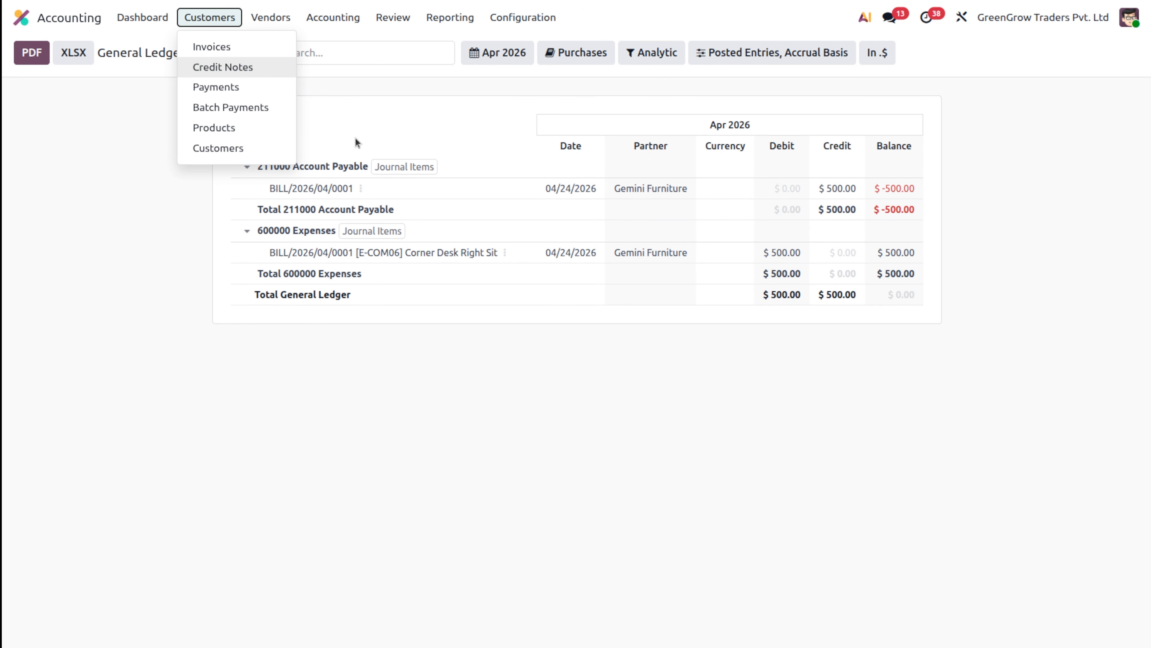
{"action": "left_click", "coordinate": [442, 24]}
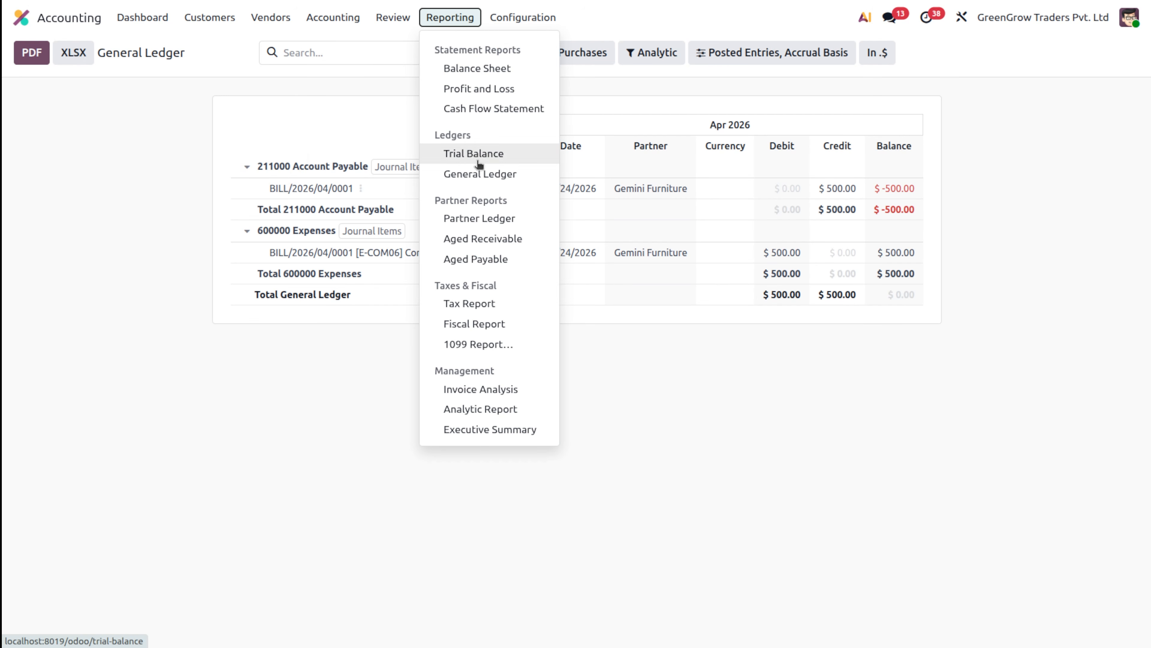
{"action": "left_click", "coordinate": [484, 246]}
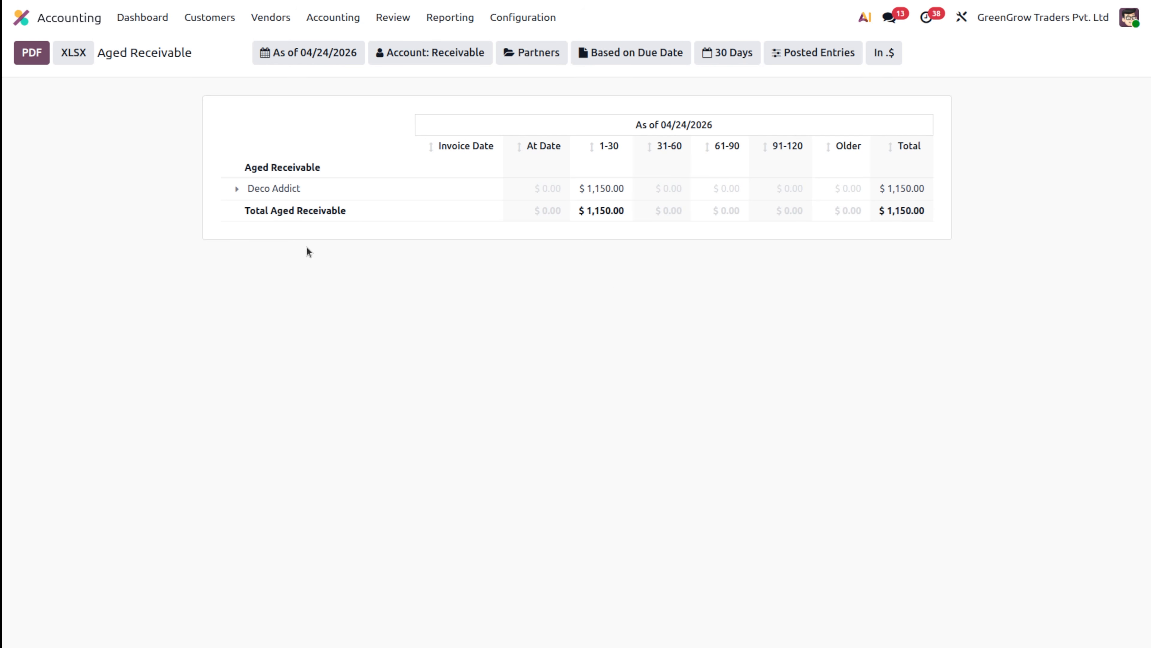
{"action": "mouse_move", "coordinate": [265, 198]}
- Open the Aged Payable report and examine the amount owed to Gemini Furniture by aging period
{"action": "left_click", "coordinate": [437, 20]}
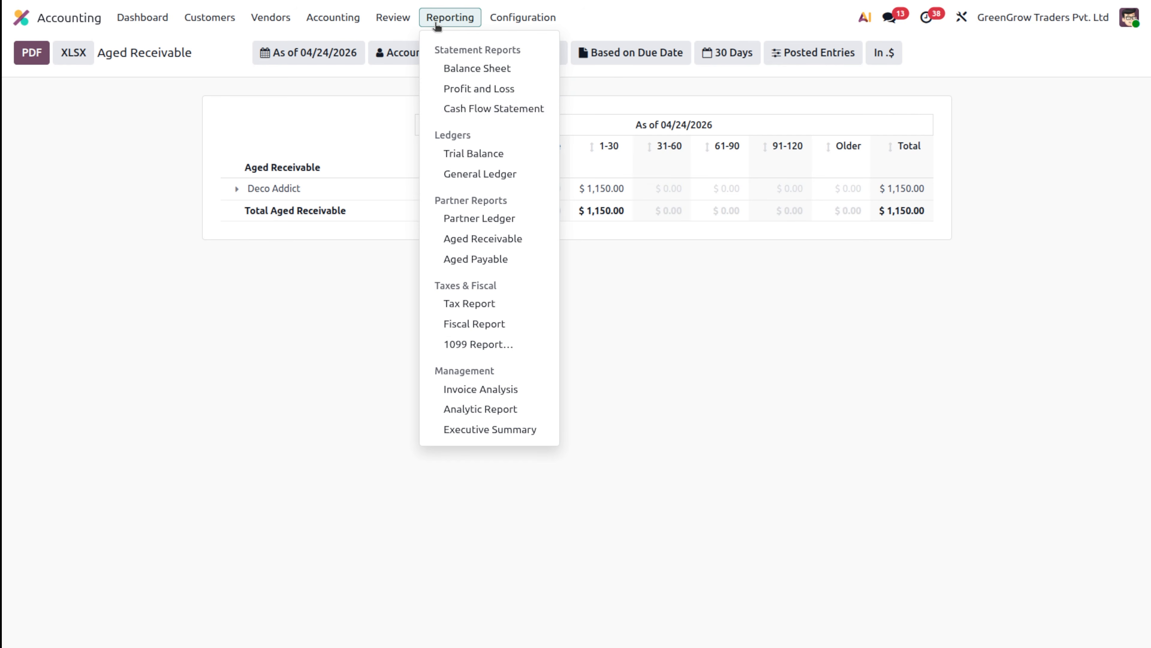
{"action": "left_click", "coordinate": [503, 257]}
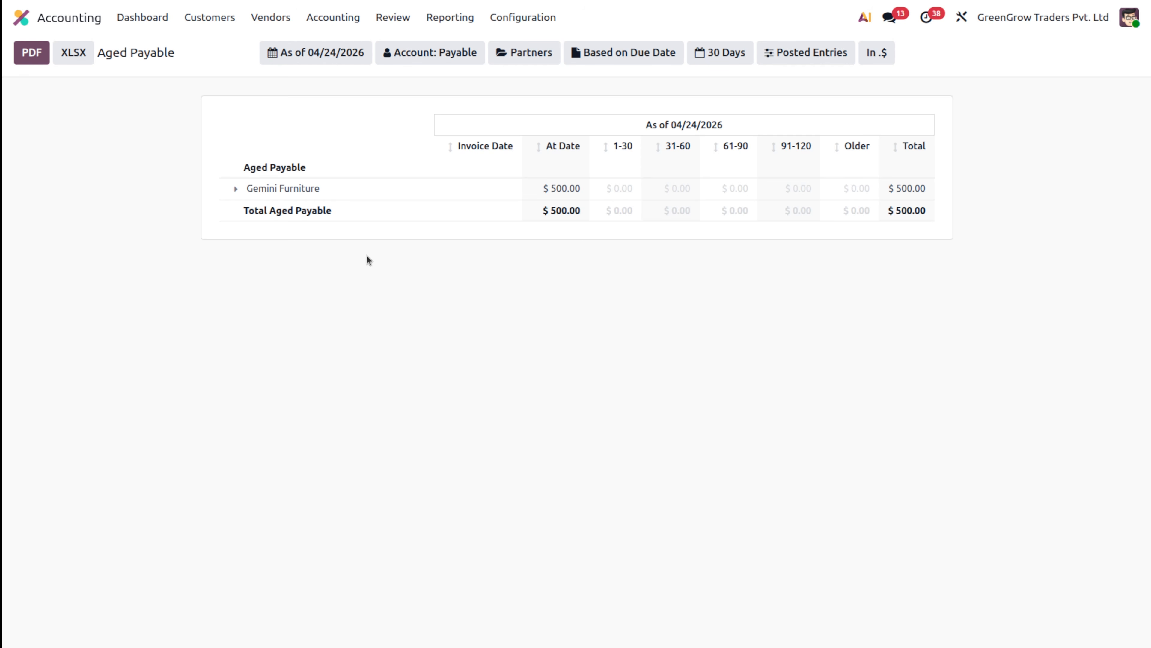
{"action": "mouse_move", "coordinate": [340, 193]}
- Open the Balance Sheet and review its receivable, payable and current year earnings lines
{"action": "left_click", "coordinate": [430, 18]}
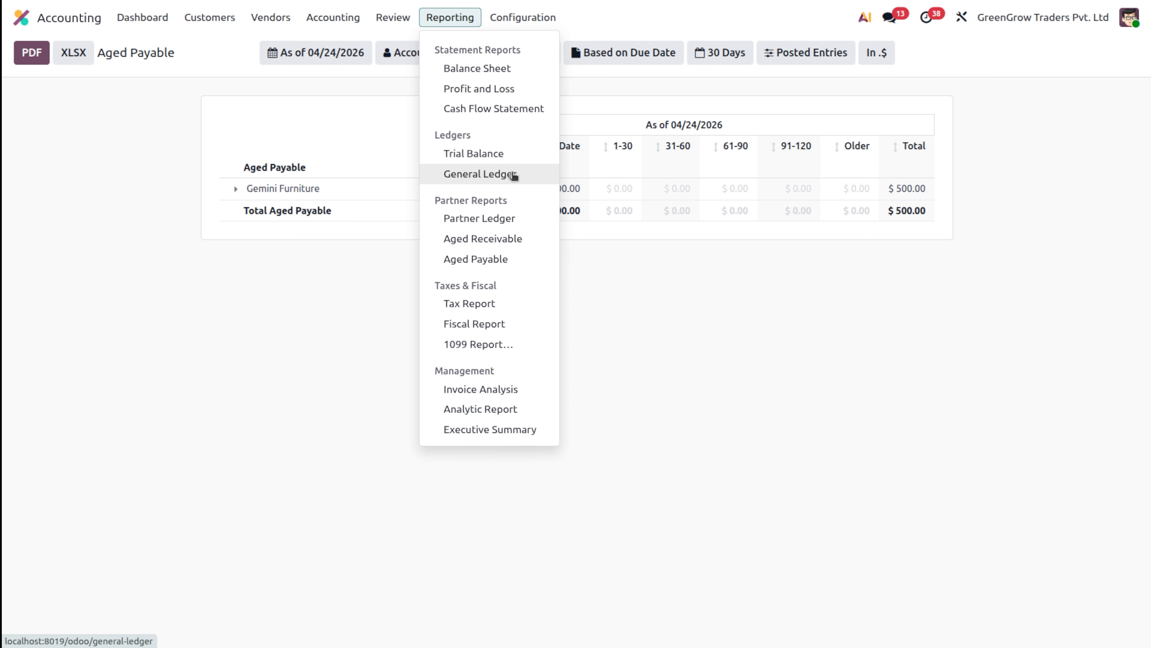
{"action": "left_click", "coordinate": [510, 67]}
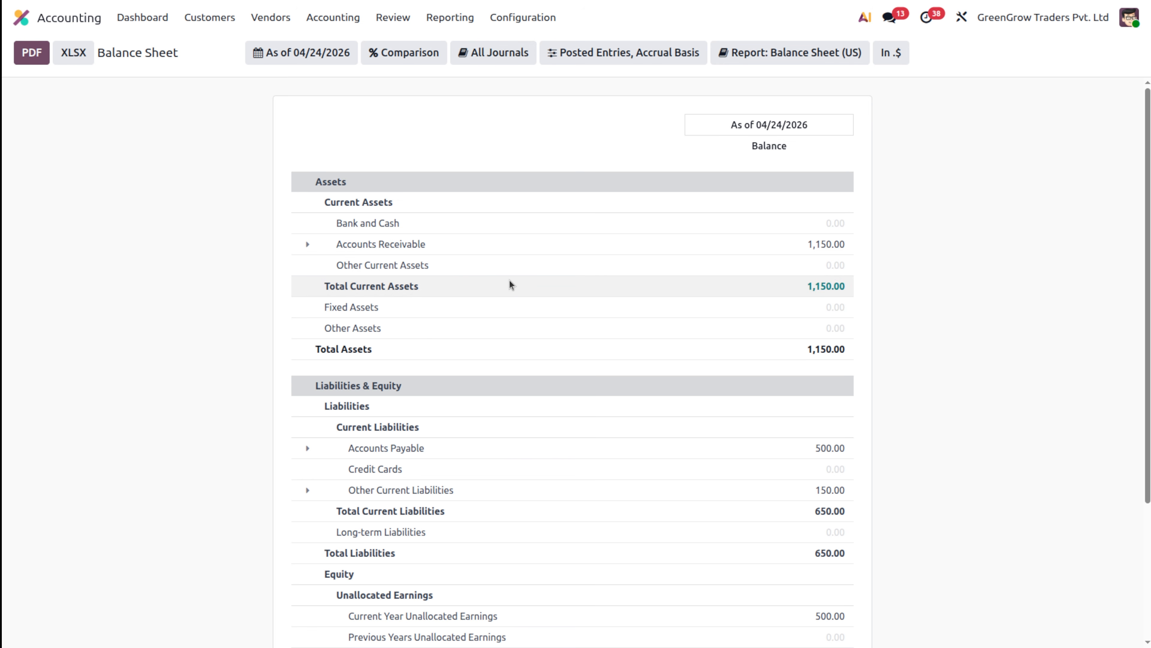
{"action": "scroll", "coordinate": [509, 285], "scroll_direction": "down", "scroll_amount": 4}
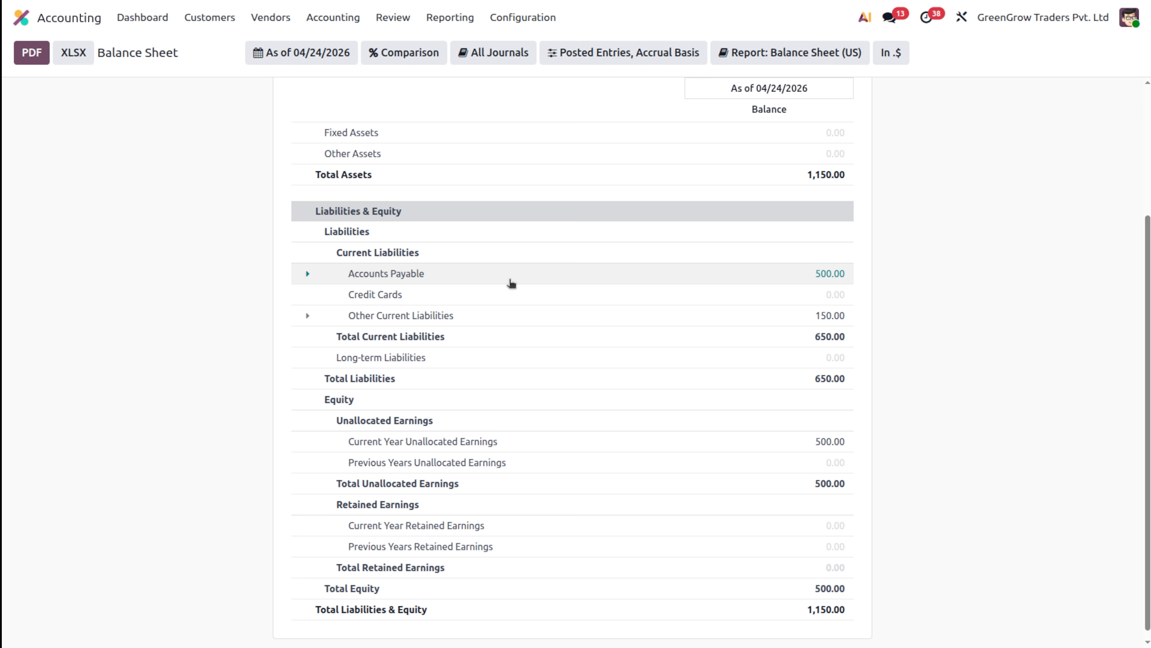
{"action": "scroll", "coordinate": [625, 205], "scroll_direction": "up", "scroll_amount": 1}
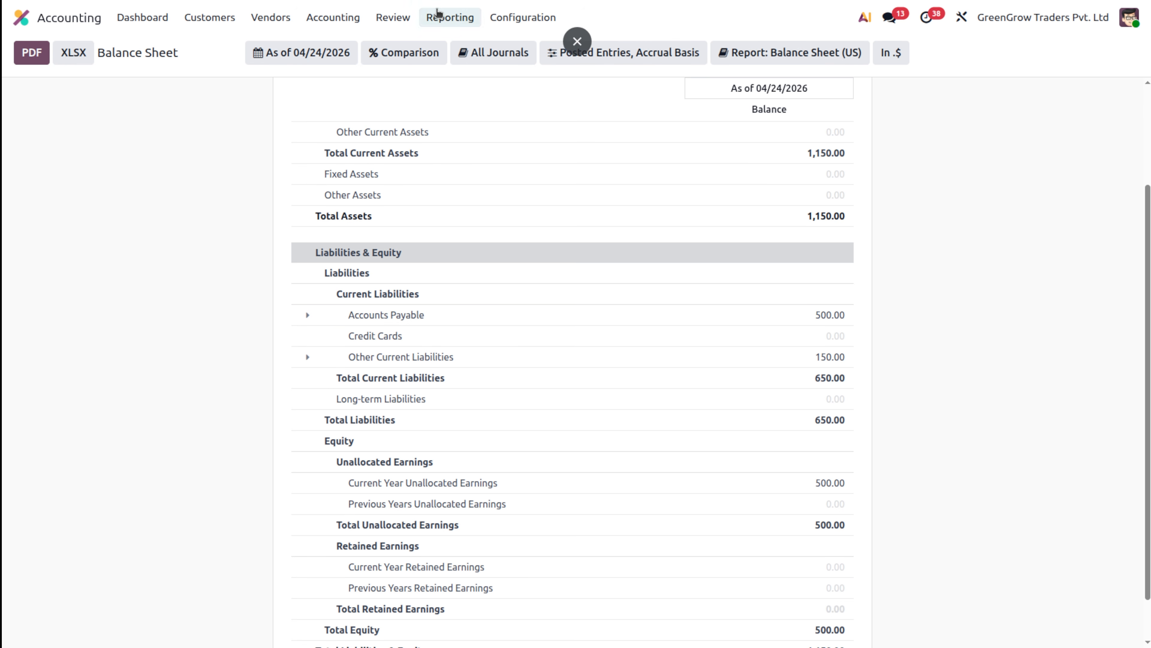
- Open the Profit and Loss report and examine the 2026 income, expense and net income lines
{"action": "left_click", "coordinate": [438, 13]}
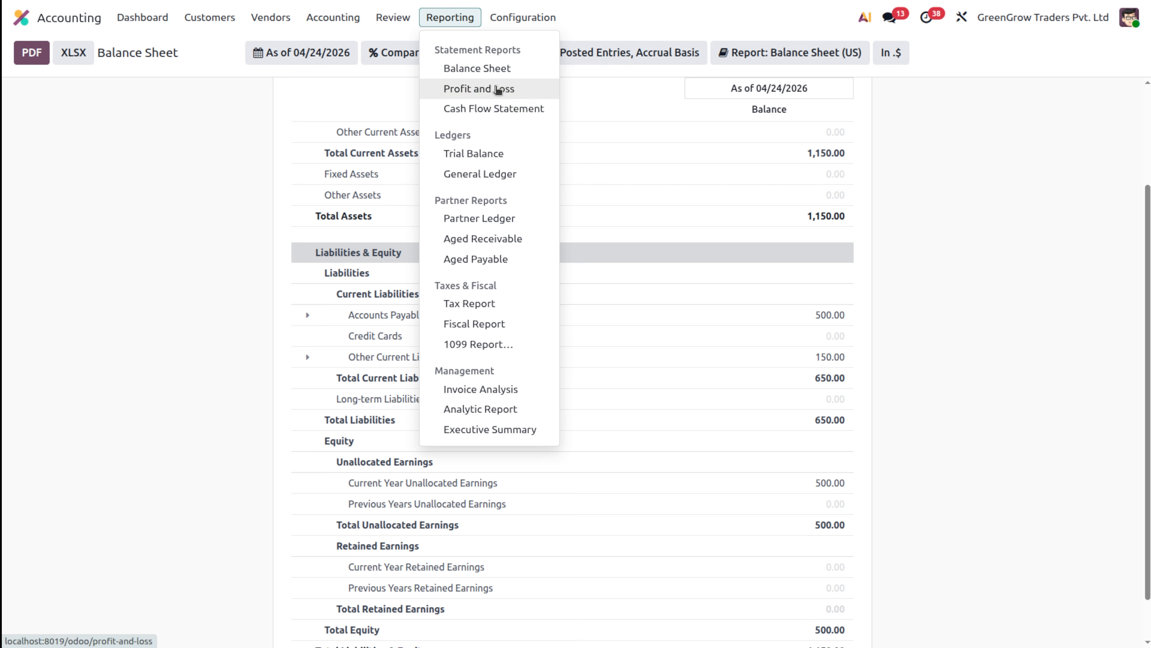
{"action": "left_click", "coordinate": [497, 88]}
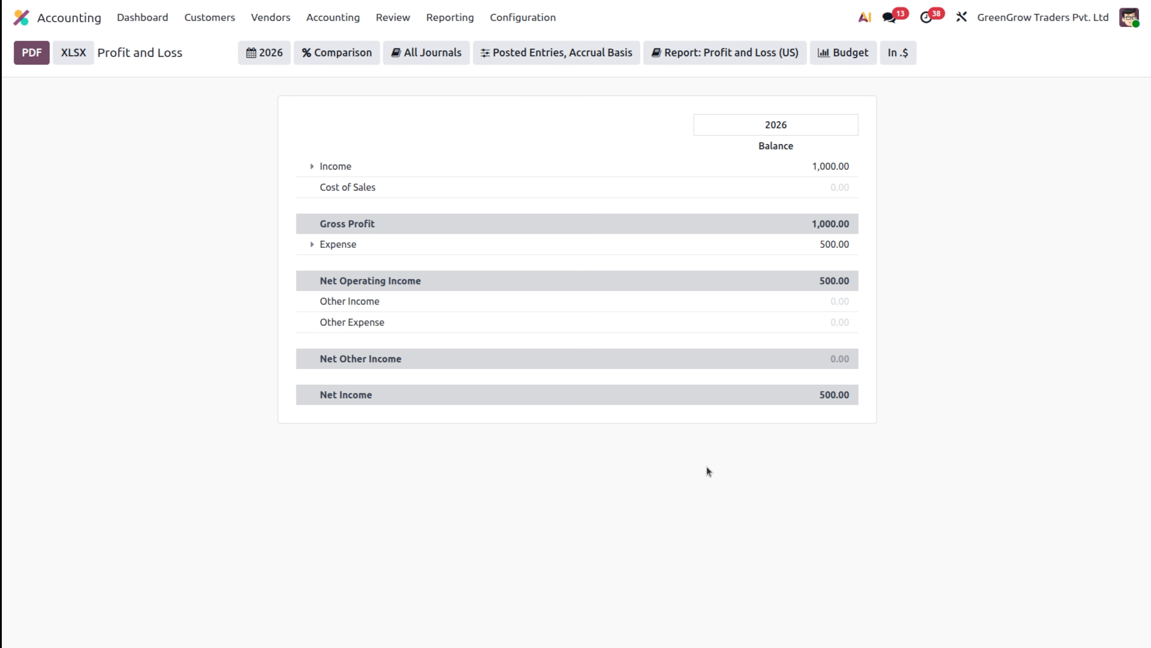
{"action": "left_click", "coordinate": [473, 19]}
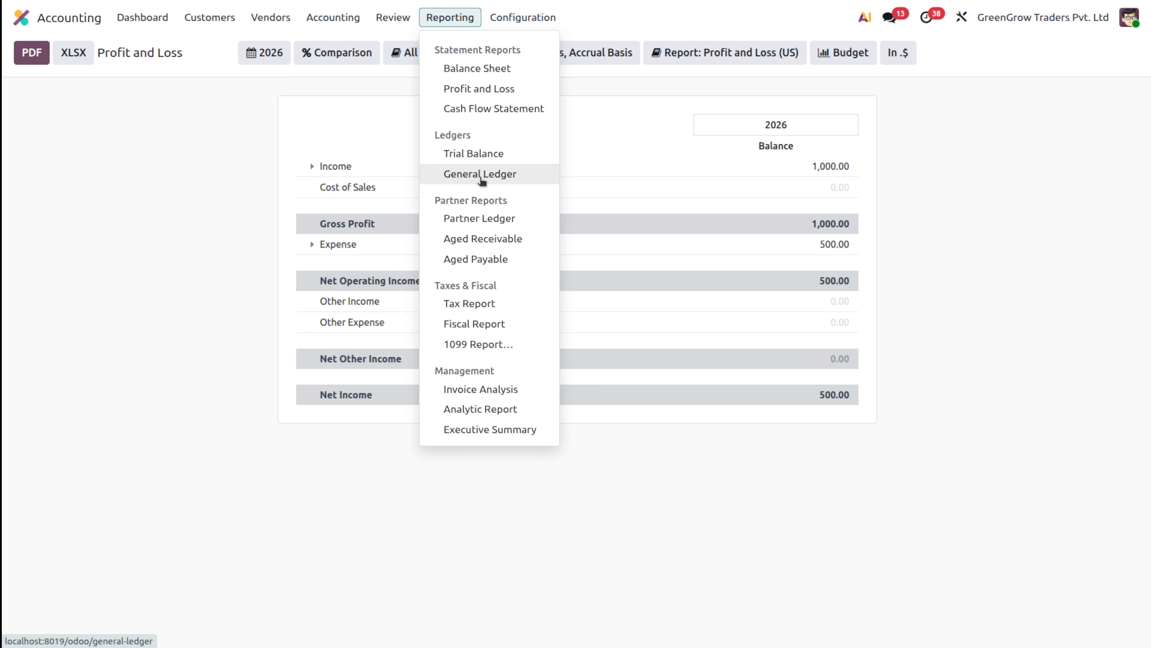
{"action": "left_click", "coordinate": [977, 622]}
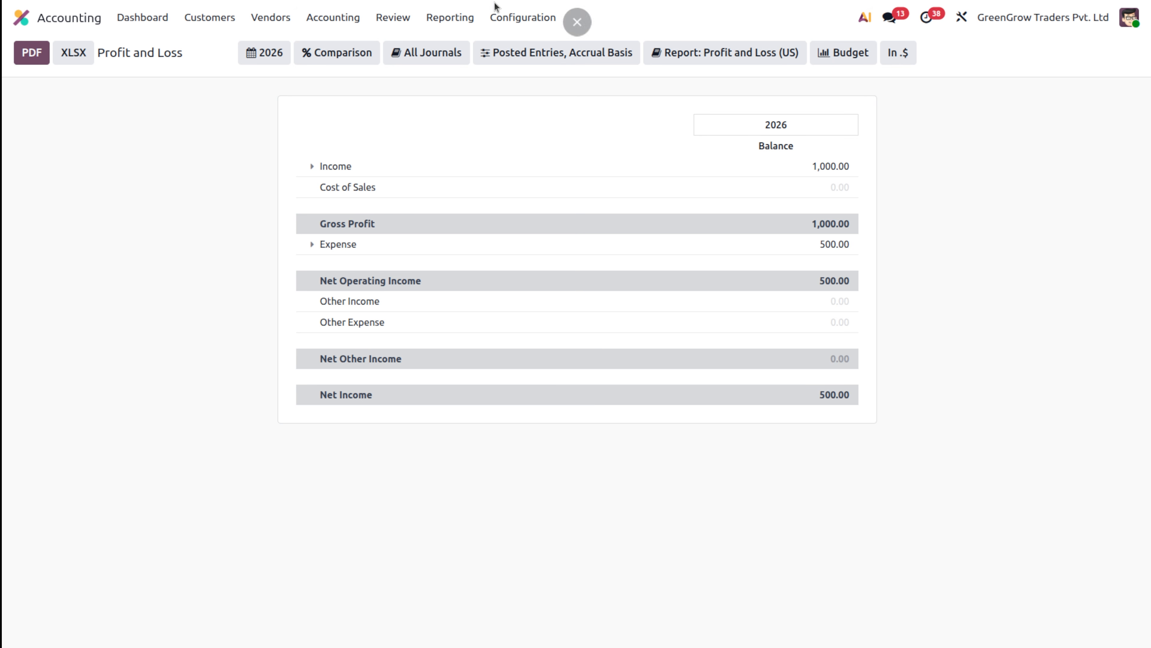
- Reopen the General Ledger and remove the Purchases filter to include all journals
{"action": "left_click", "coordinate": [450, 17]}
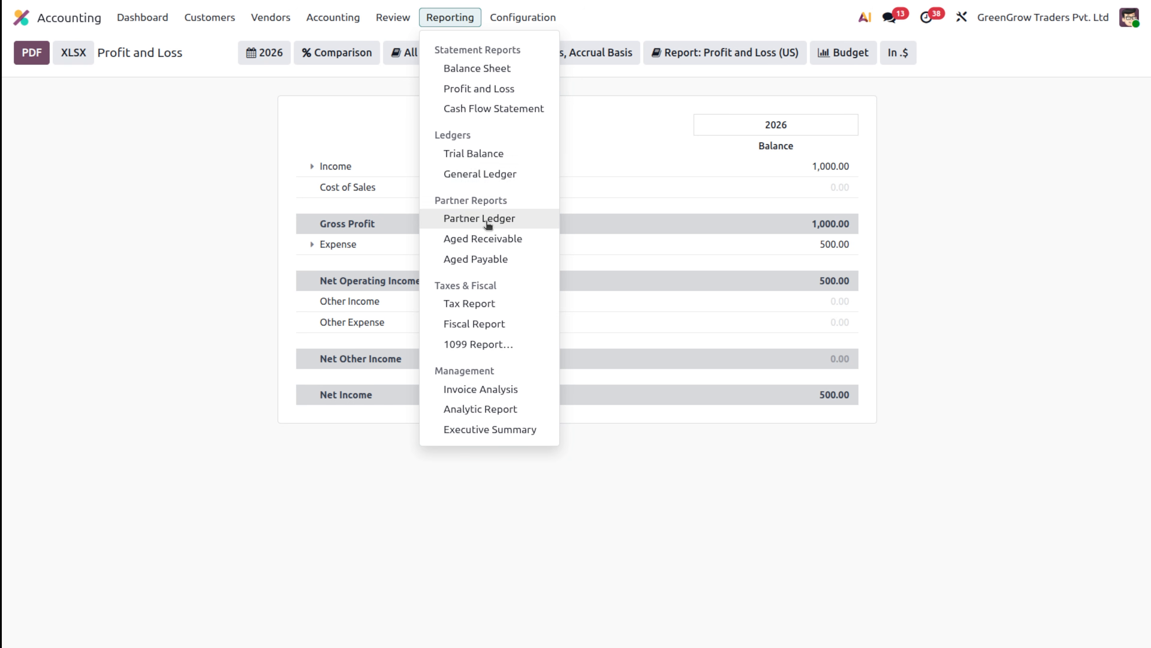
{"action": "left_click", "coordinate": [489, 176]}
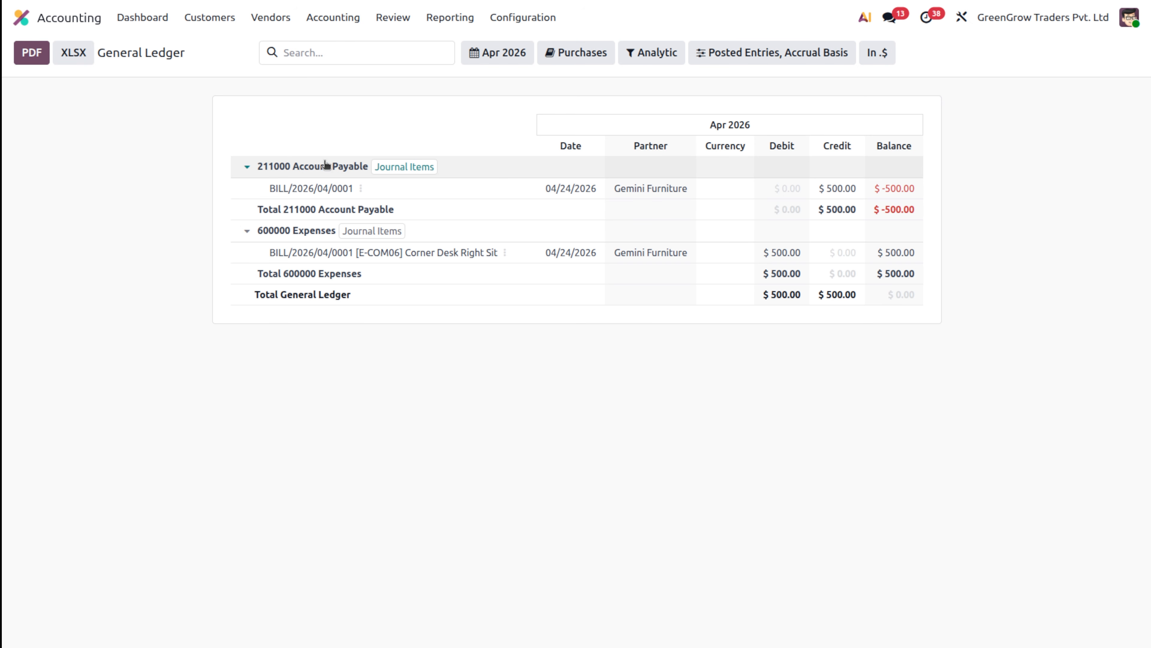
{"action": "left_click", "coordinate": [599, 57]}
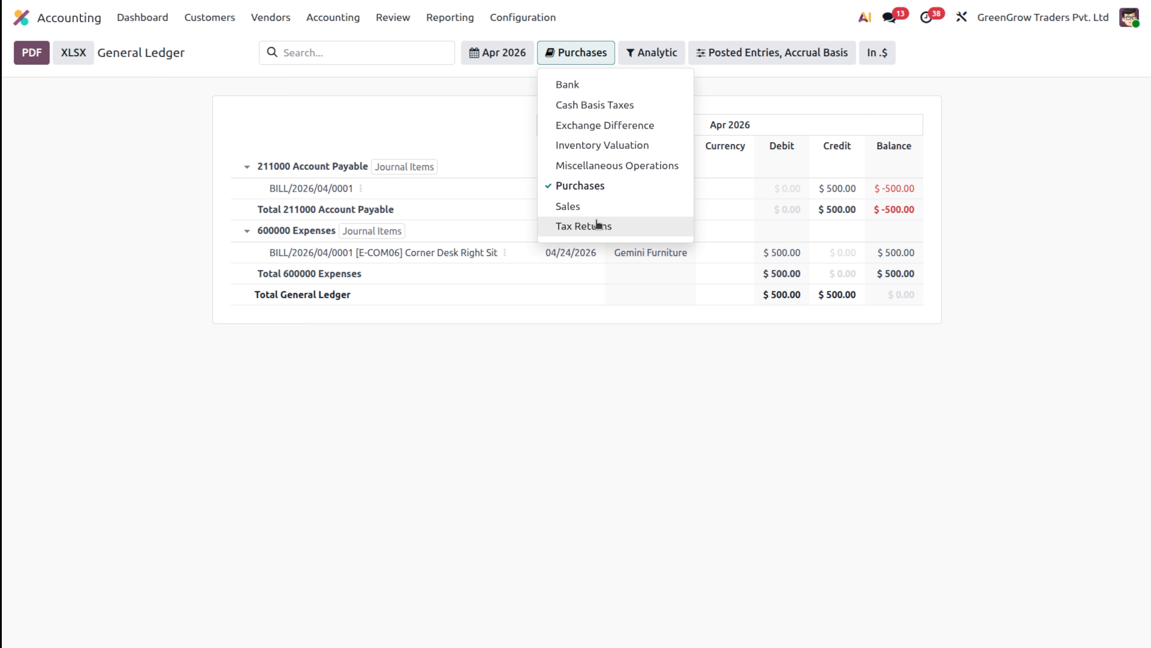
{"action": "left_click", "coordinate": [617, 187]}
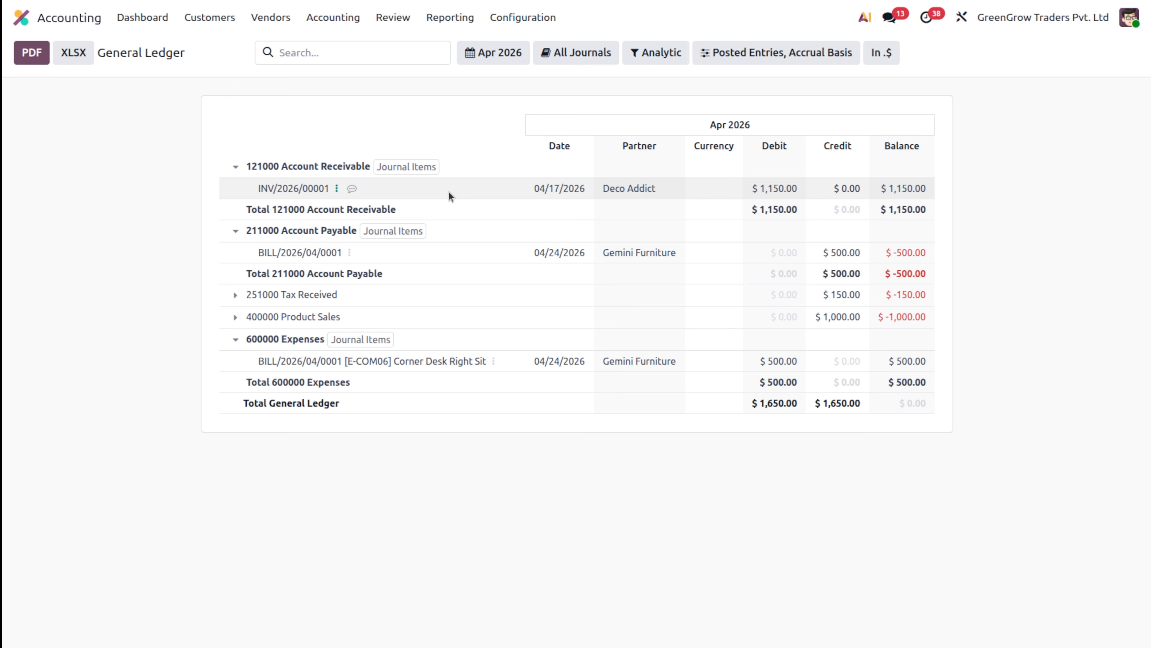
- View the journal entry behind the Account Receivable line for Deco Addict, and return to the General Ledger
{"action": "left_click", "coordinate": [337, 189]}
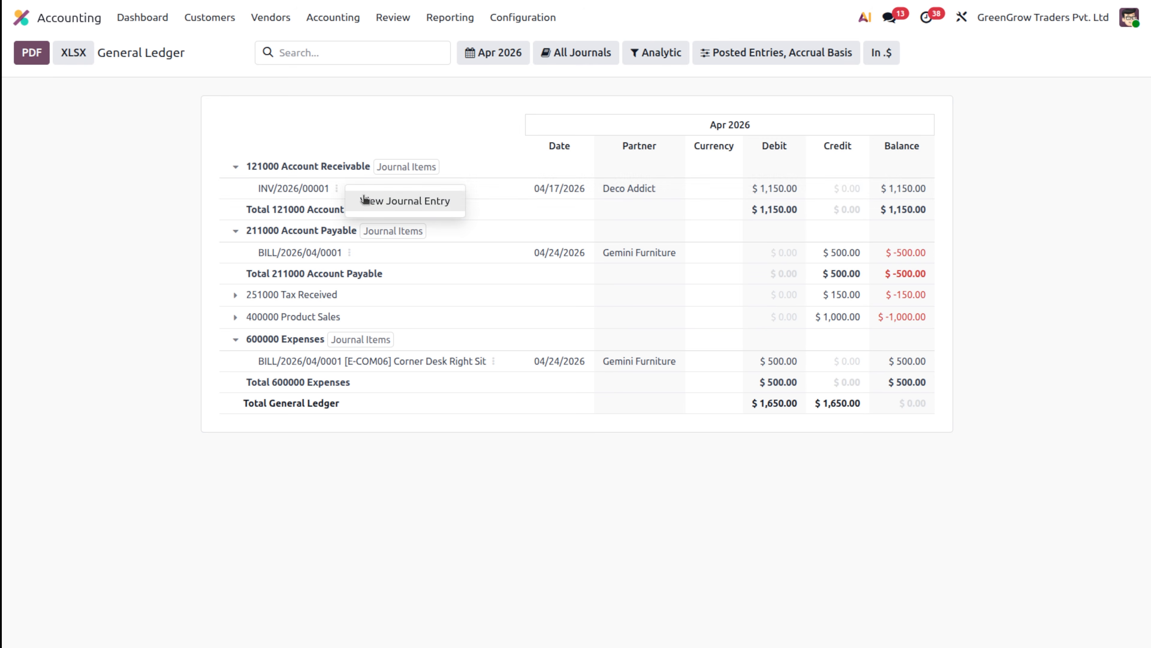
{"action": "left_click", "coordinate": [364, 199]}
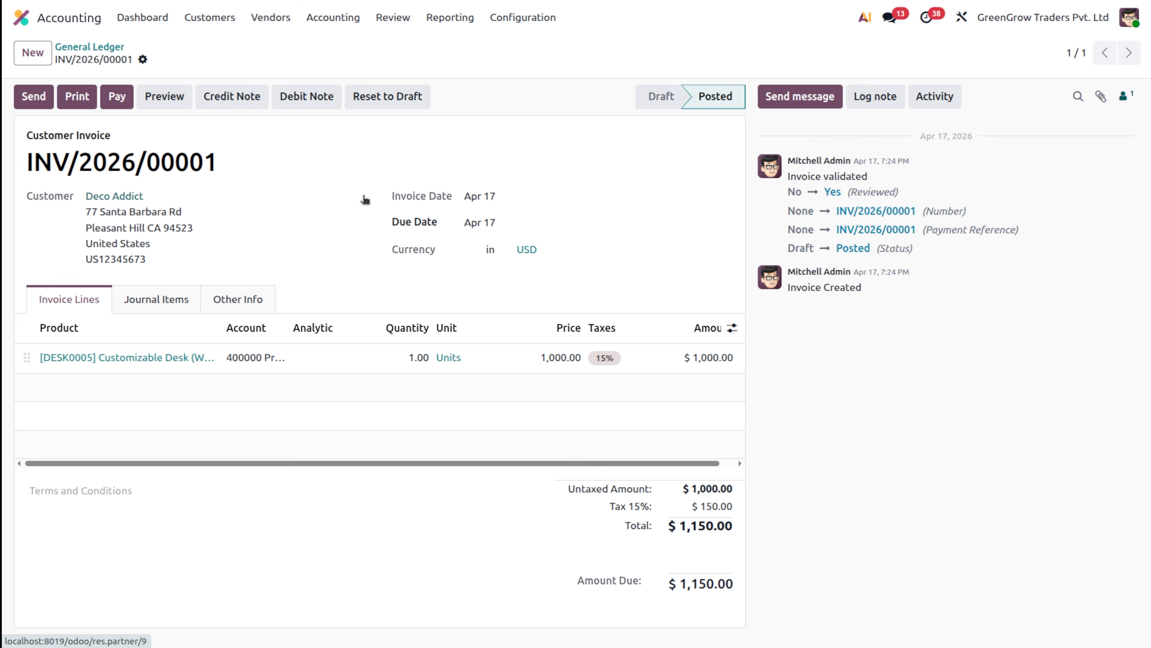
{"action": "left_click", "coordinate": [117, 48]}
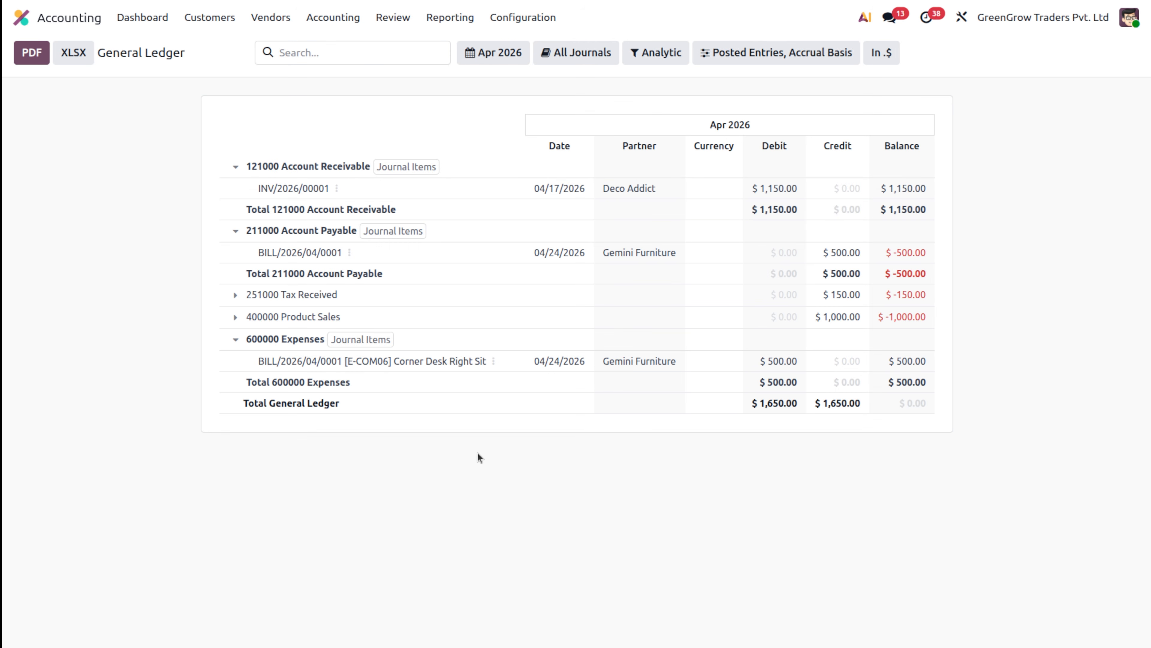
- Open the posted Deco Addict invoice from the list of customer invoices
{"action": "left_click", "coordinate": [208, 18]}
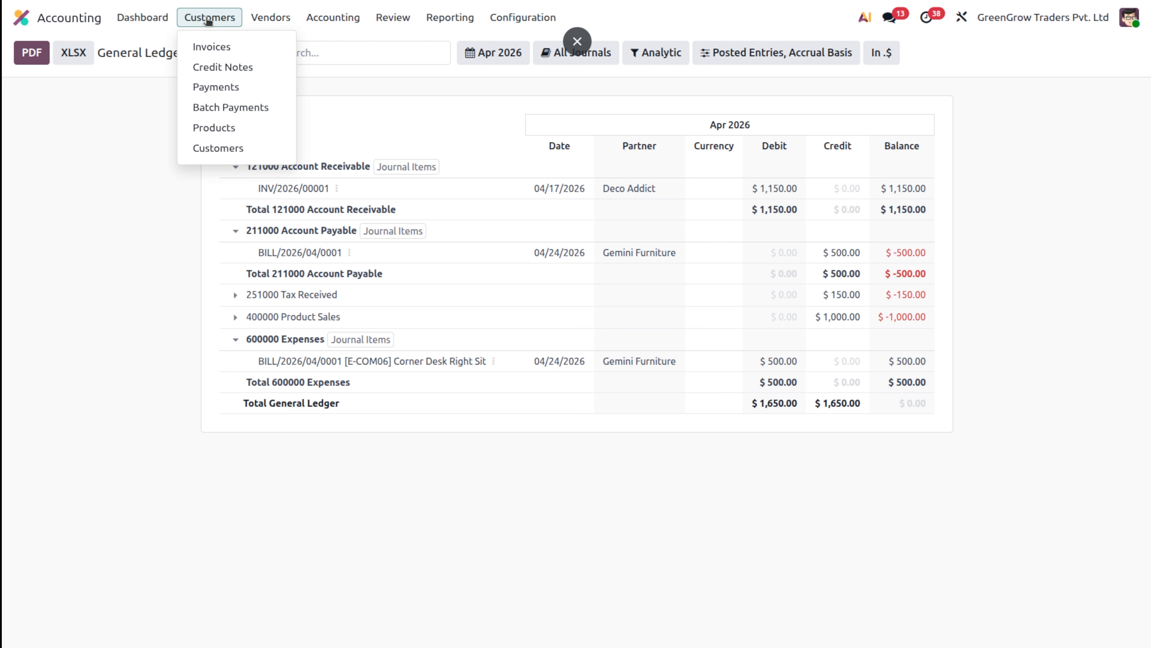
{"action": "left_click", "coordinate": [223, 44]}
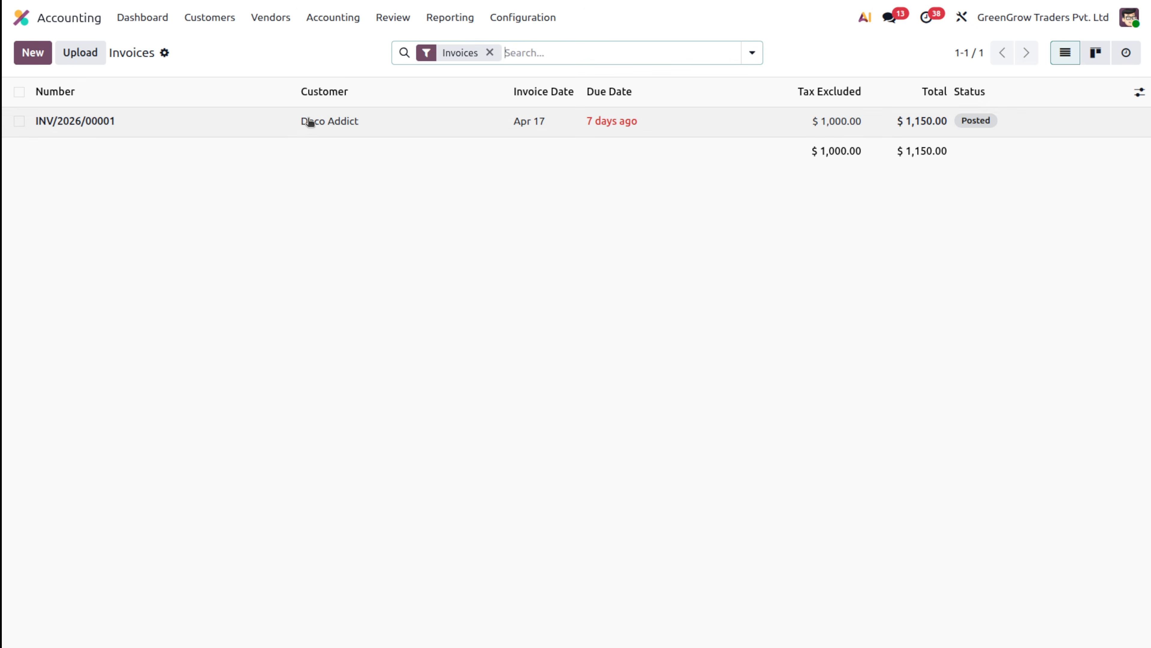
{"action": "left_click", "coordinate": [296, 123]}
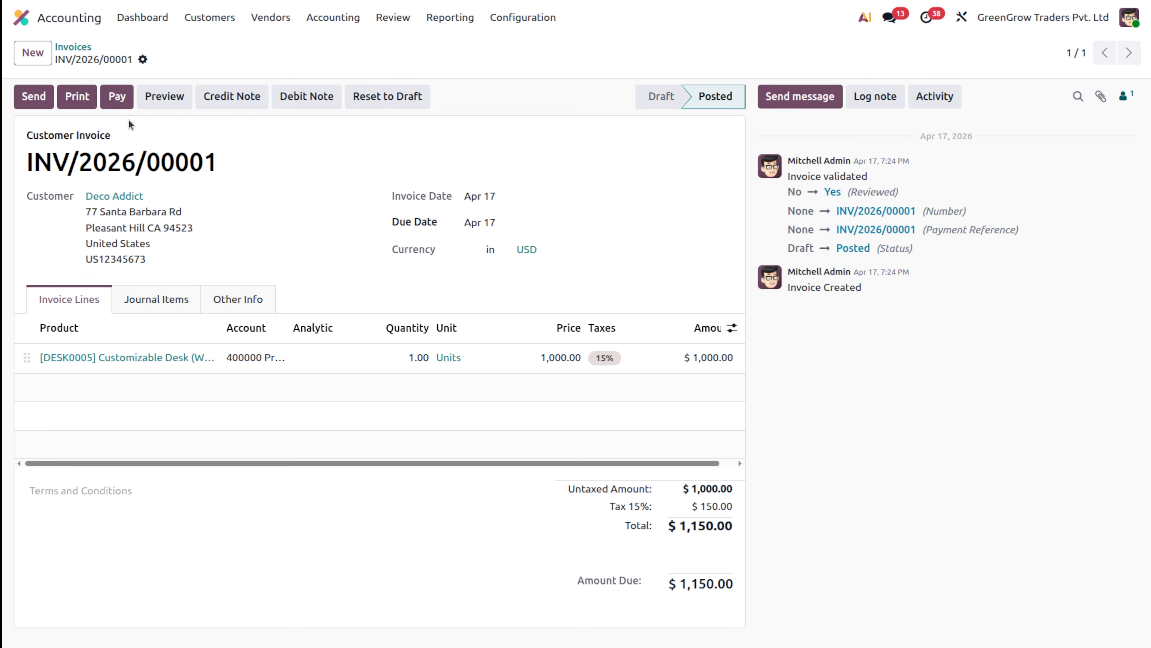
- Start a payment for the Deco Addict invoice, keeping the Bank journal and choosing Manual Payment as the payment method
{"action": "left_click", "coordinate": [128, 98]}
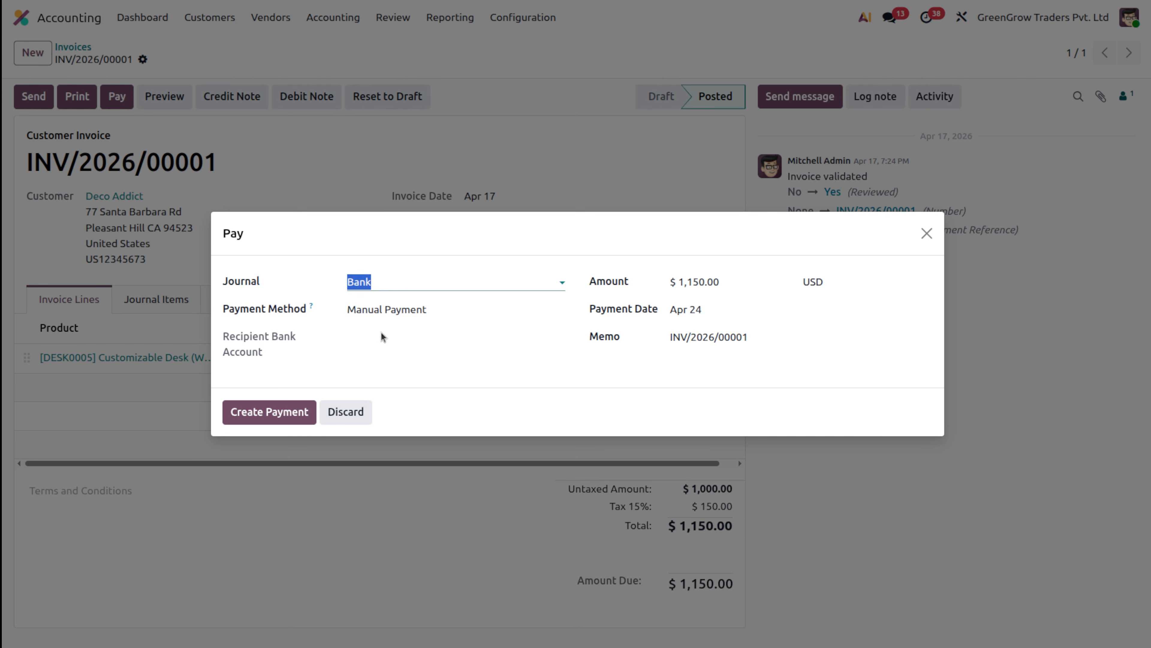
{"action": "left_click", "coordinate": [396, 285]}
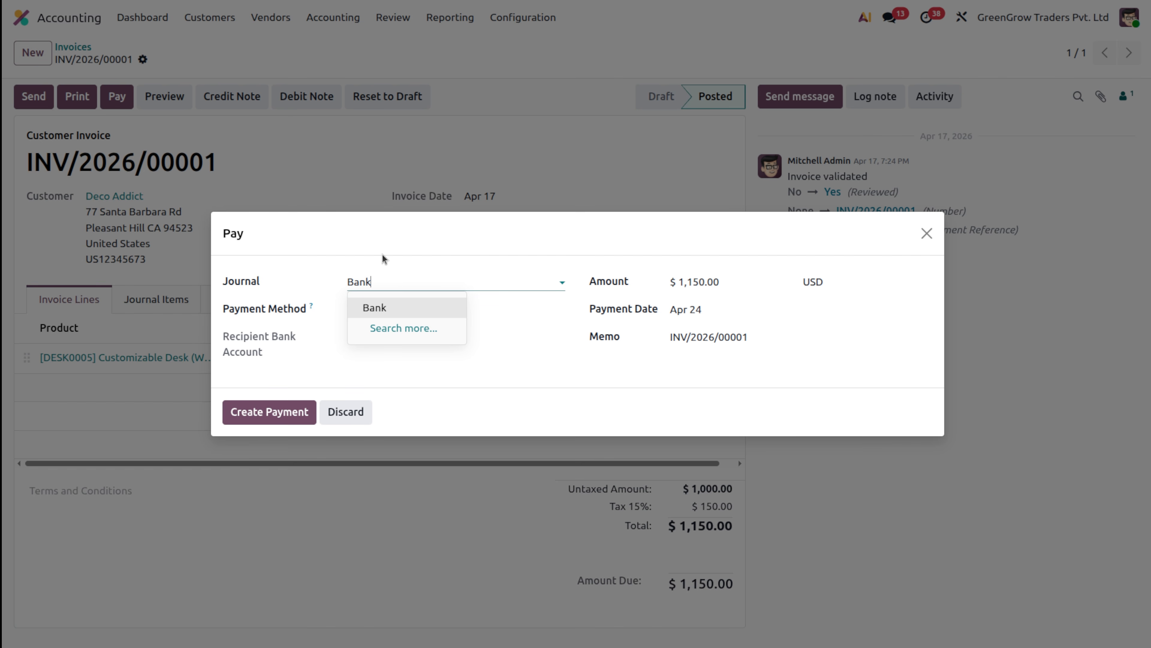
{"action": "left_click", "coordinate": [665, 405]}
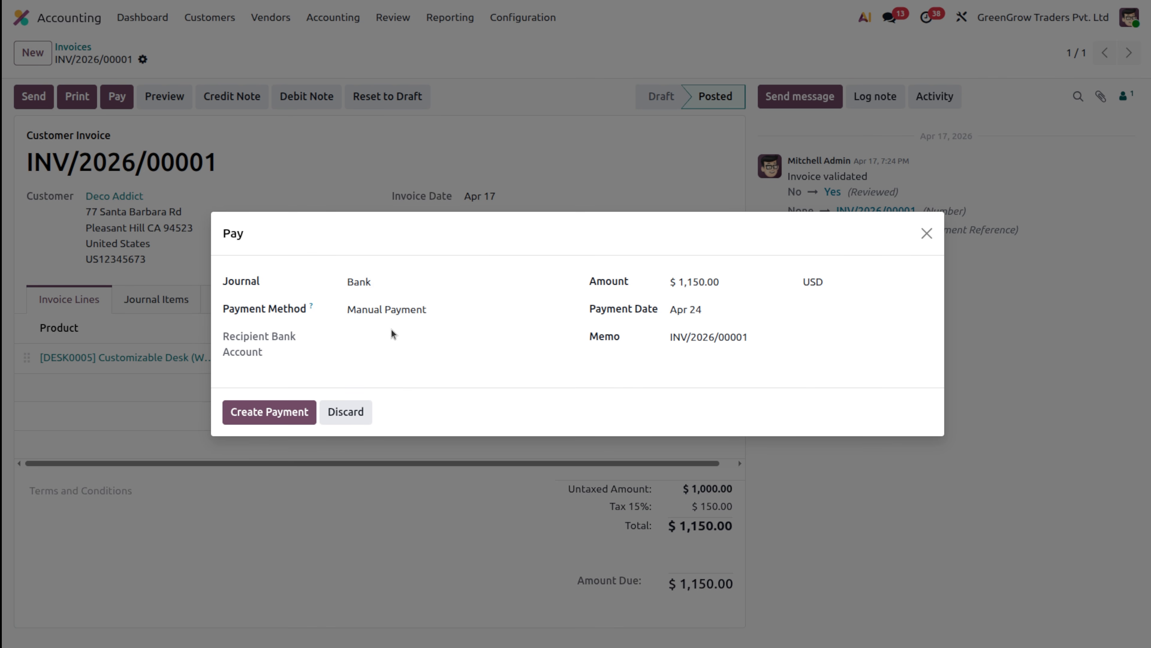
{"action": "left_click", "coordinate": [448, 315]}
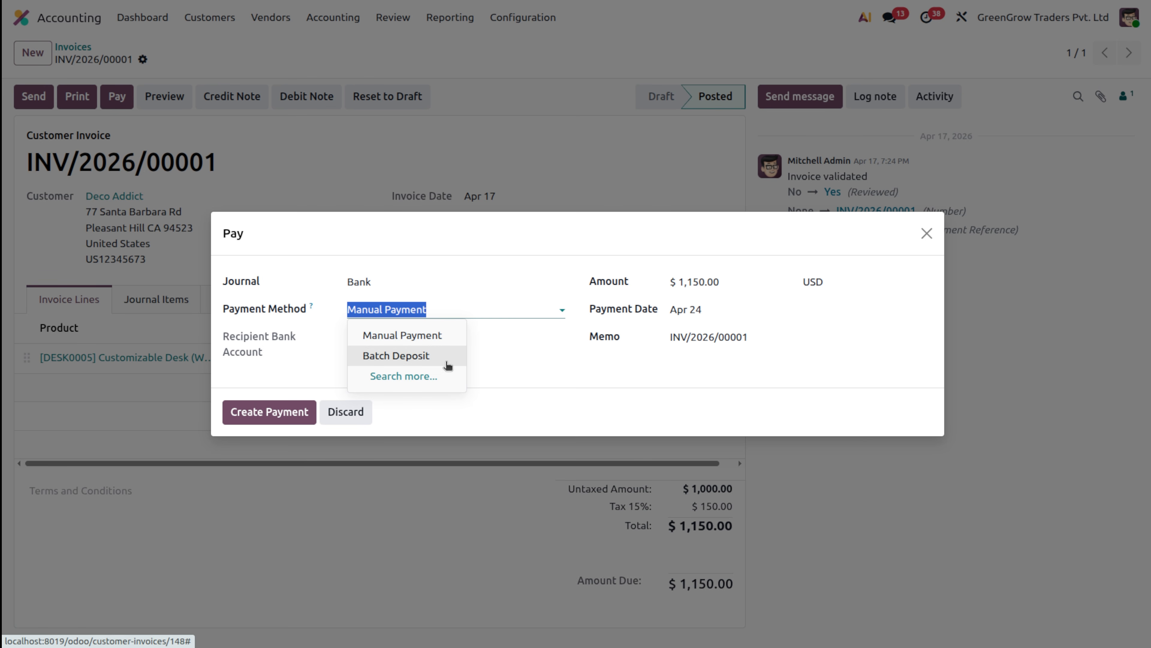
{"action": "left_click", "coordinate": [383, 336]}
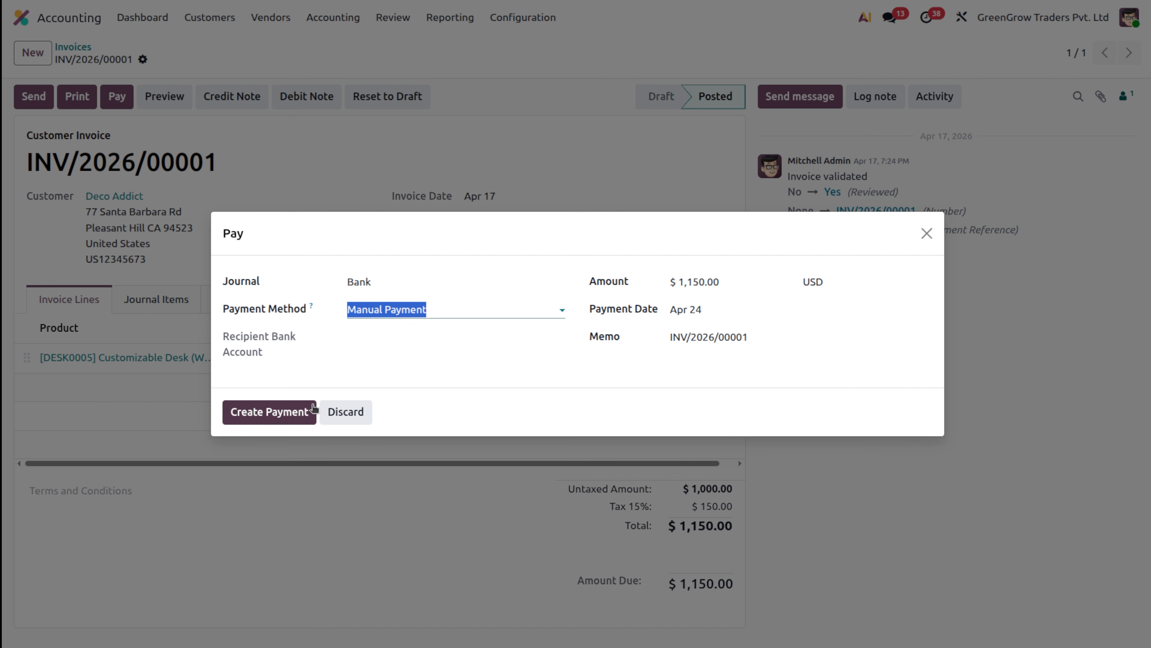
- Create the payment for the Deco Addict invoice and open the linked payment record
{"action": "left_click", "coordinate": [306, 416]}
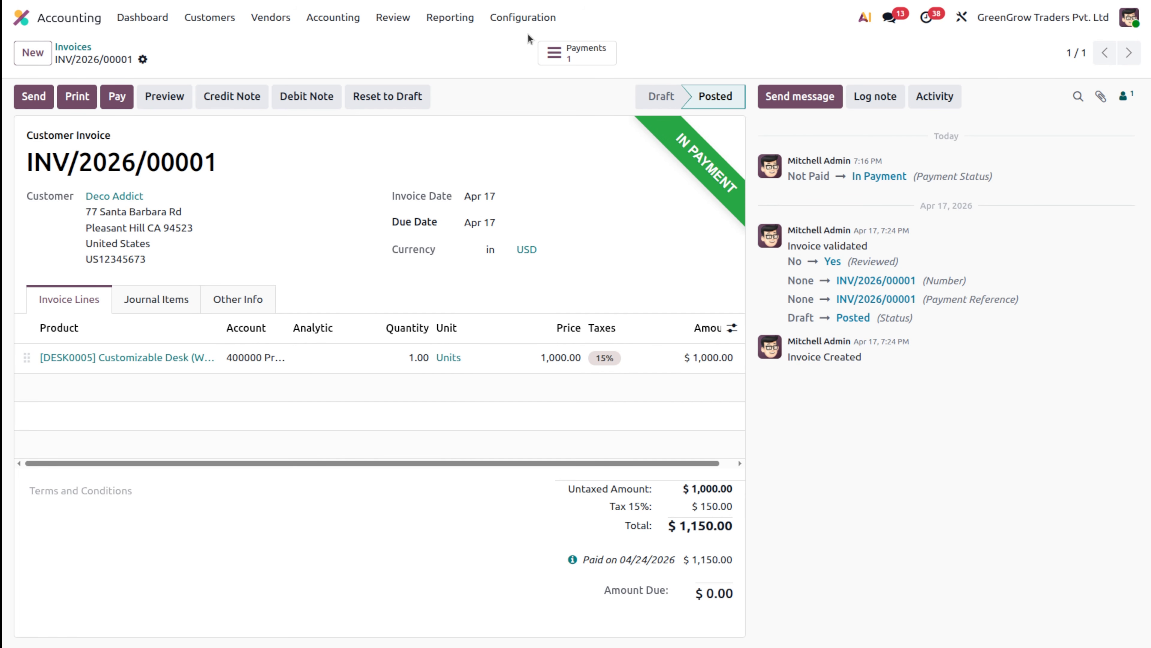
{"action": "left_click", "coordinate": [562, 58]}
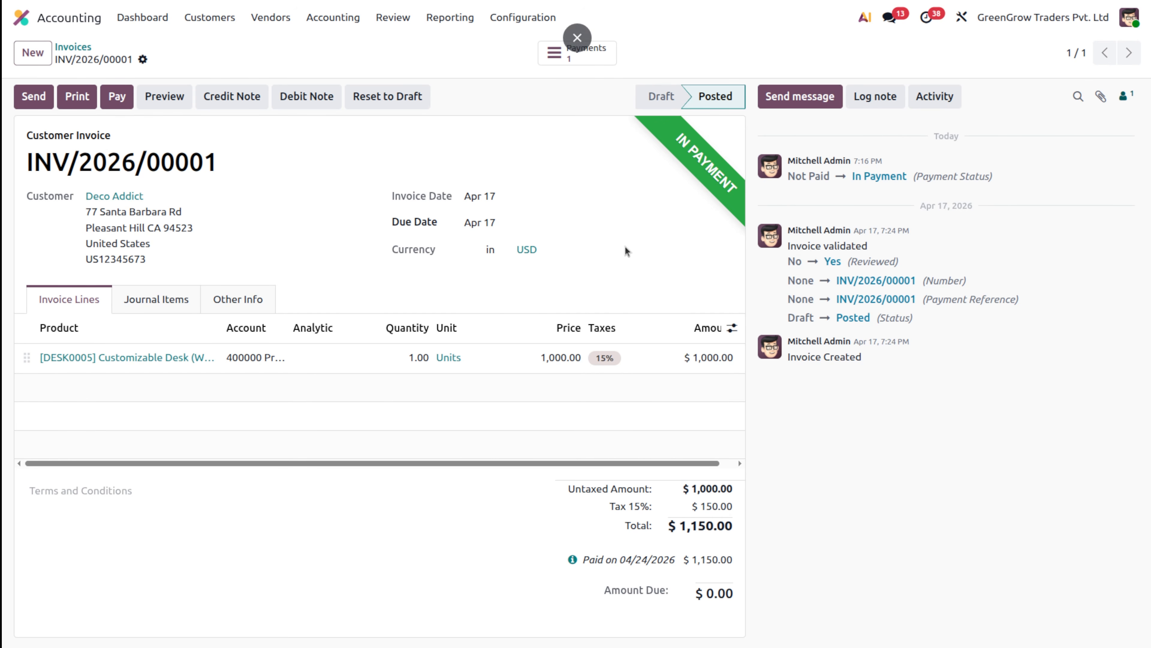
{"action": "left_click", "coordinate": [598, 62]}
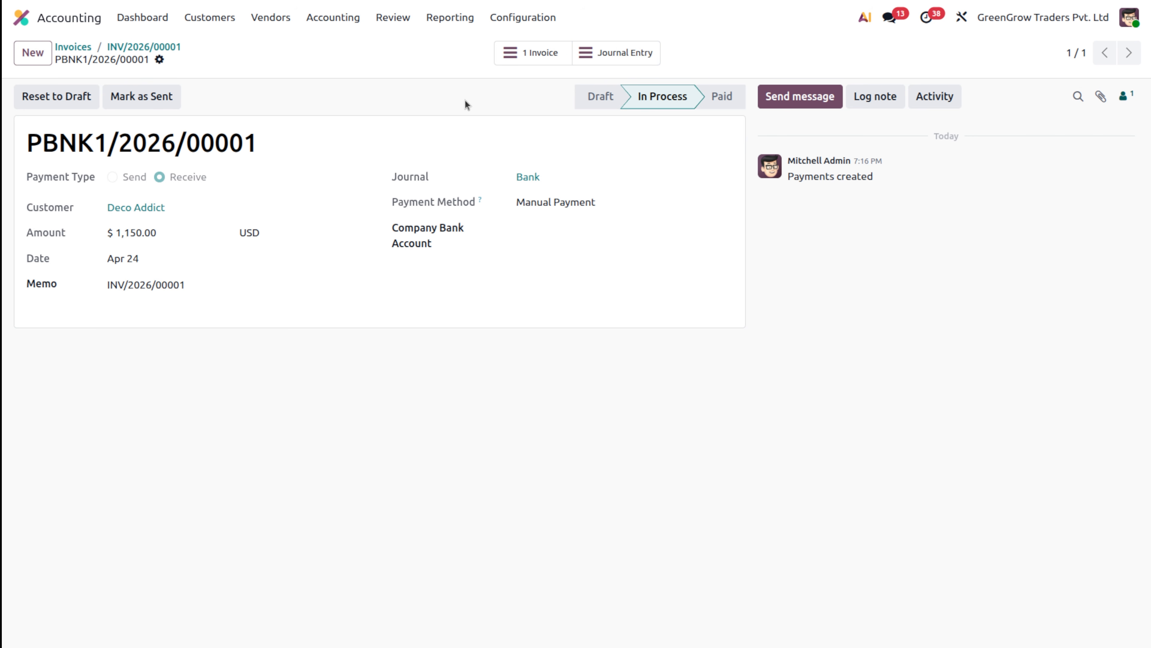
- View the journal entry of the payment, widening the Account column to show the full account names
{"action": "left_click", "coordinate": [613, 52]}
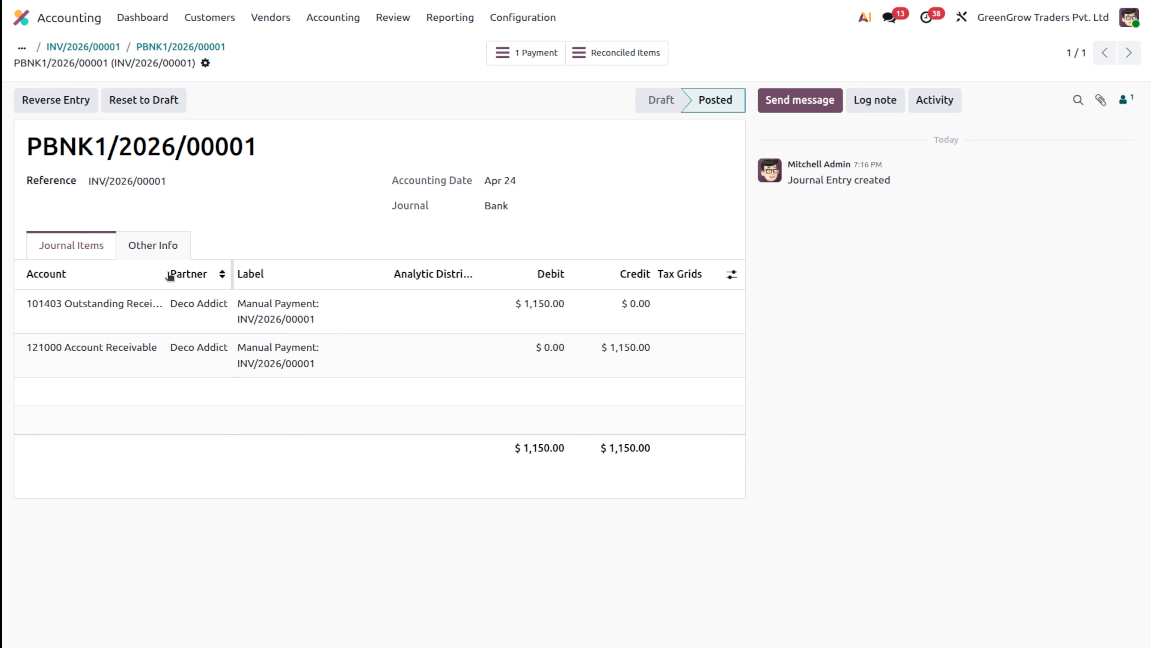
{"action": "left_click_drag", "start_coordinate": [164, 274], "coordinate": [186, 273]}
{"action": "mouse_move", "coordinate": [165, 274]}
{"action": "left_mouse_down"}
{"action": "mouse_move", "coordinate": [192, 268]}
{"action": "mouse_move", "coordinate": [180, 266]}
{"action": "left_mouse_up"}
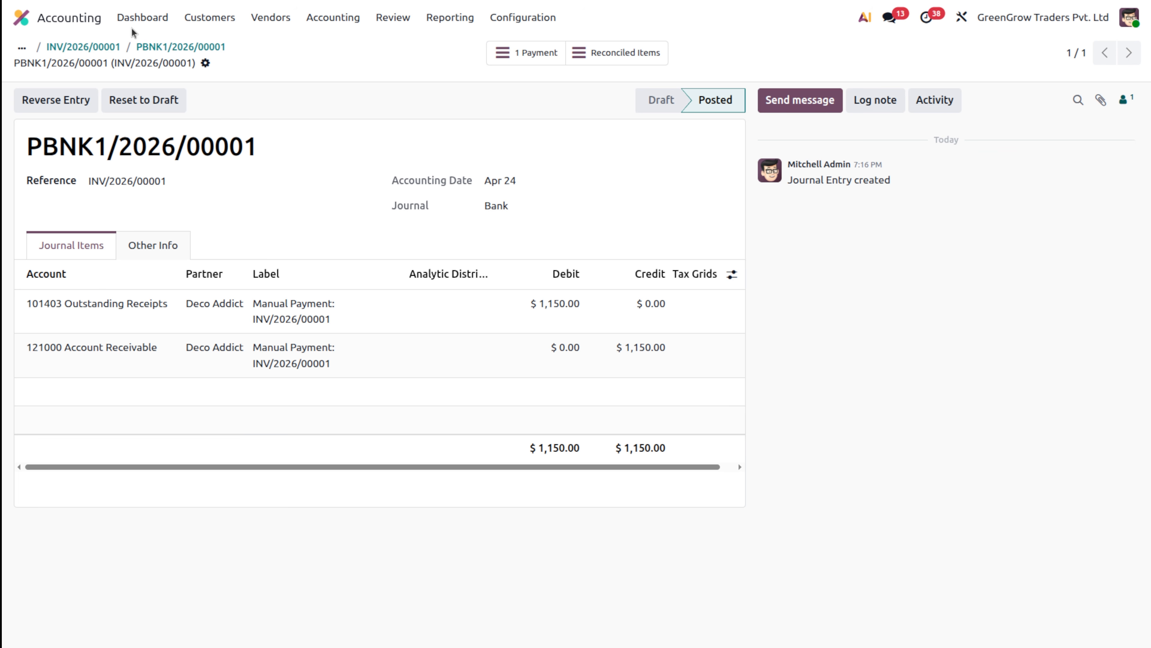
- Return to the Deco Addict invoice and copy its invoice number
{"action": "left_click", "coordinate": [105, 45]}
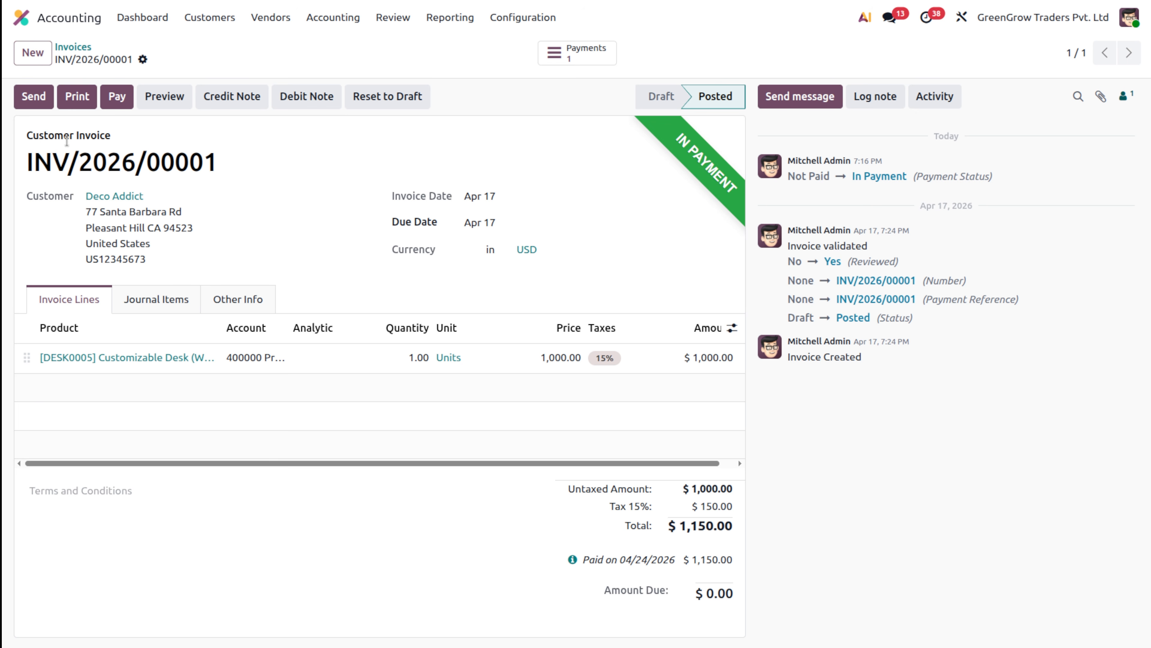
{"action": "triple_click", "coordinate": [157, 160]}
{"action": "key", "text": "ctrl+c"}
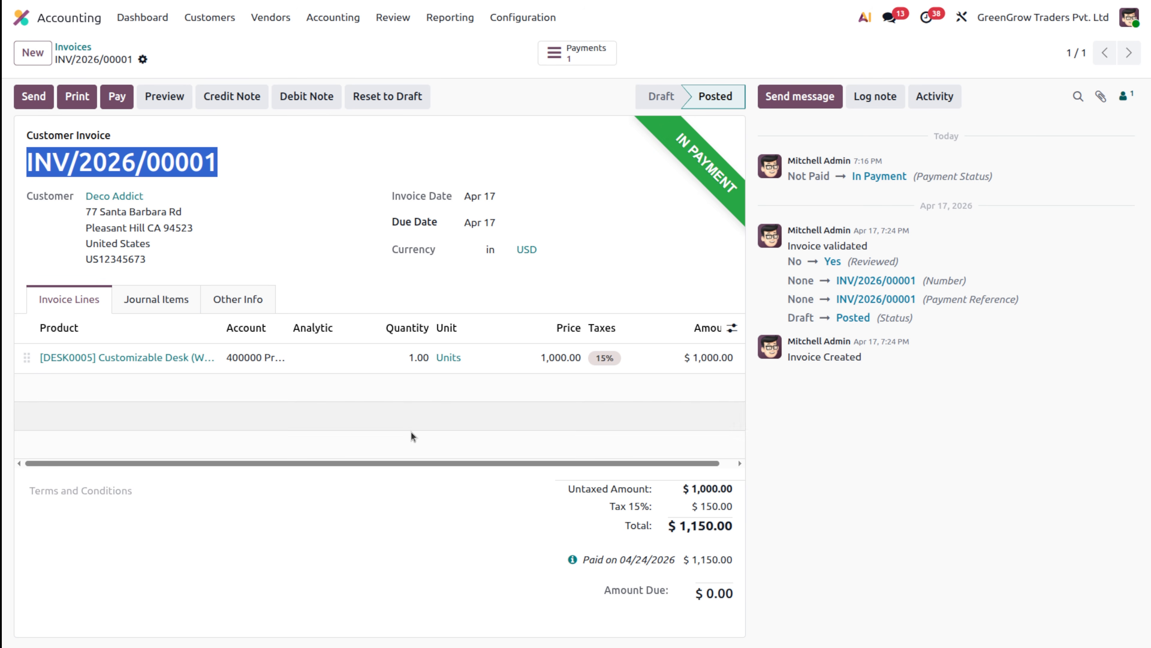
{"action": "left_click", "coordinate": [852, 557]}
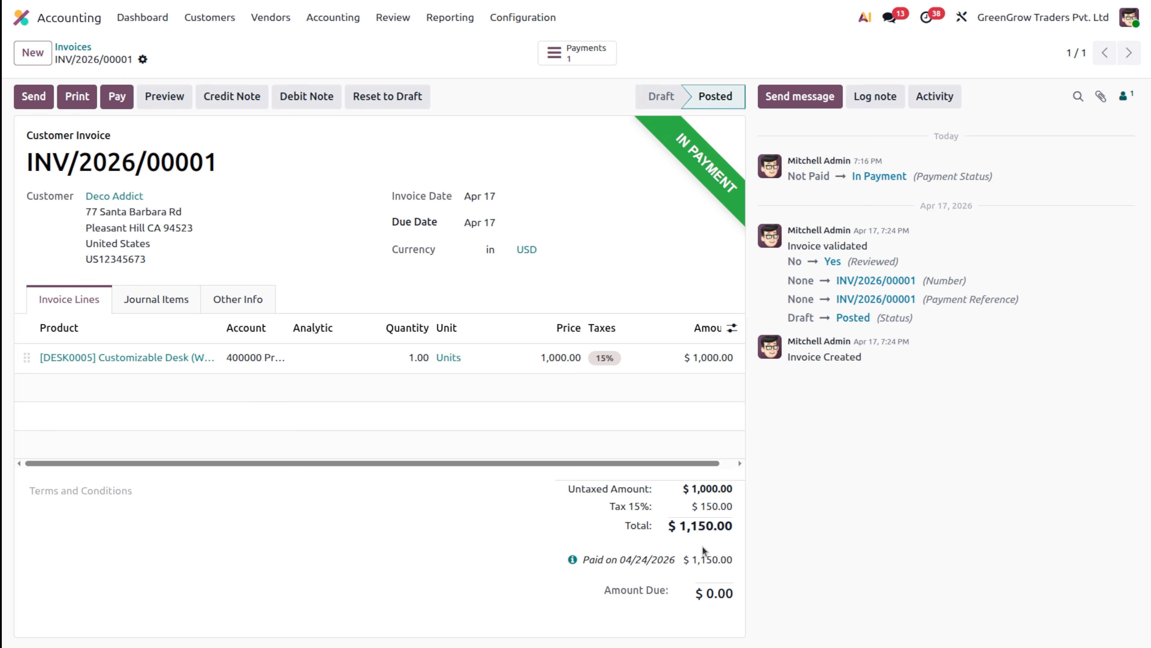
- Add a Bank journal transaction for Deco Addict with the copied invoice number as label and an amount of $1,150
{"action": "left_click", "coordinate": [154, 16]}
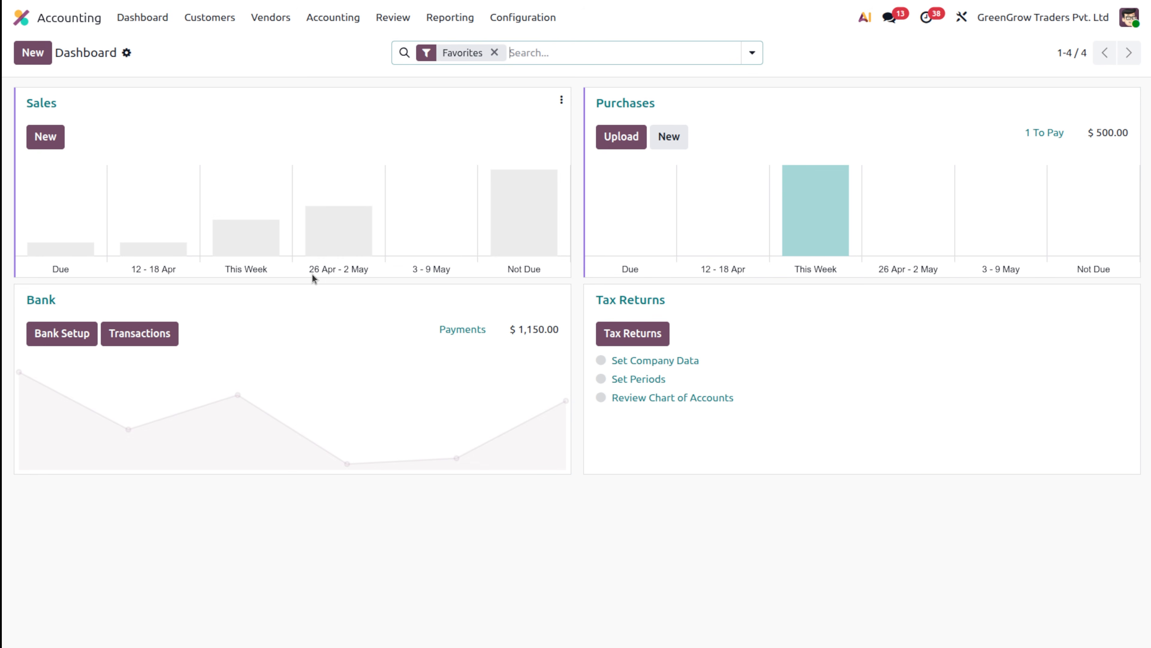
{"action": "left_click", "coordinate": [163, 333]}
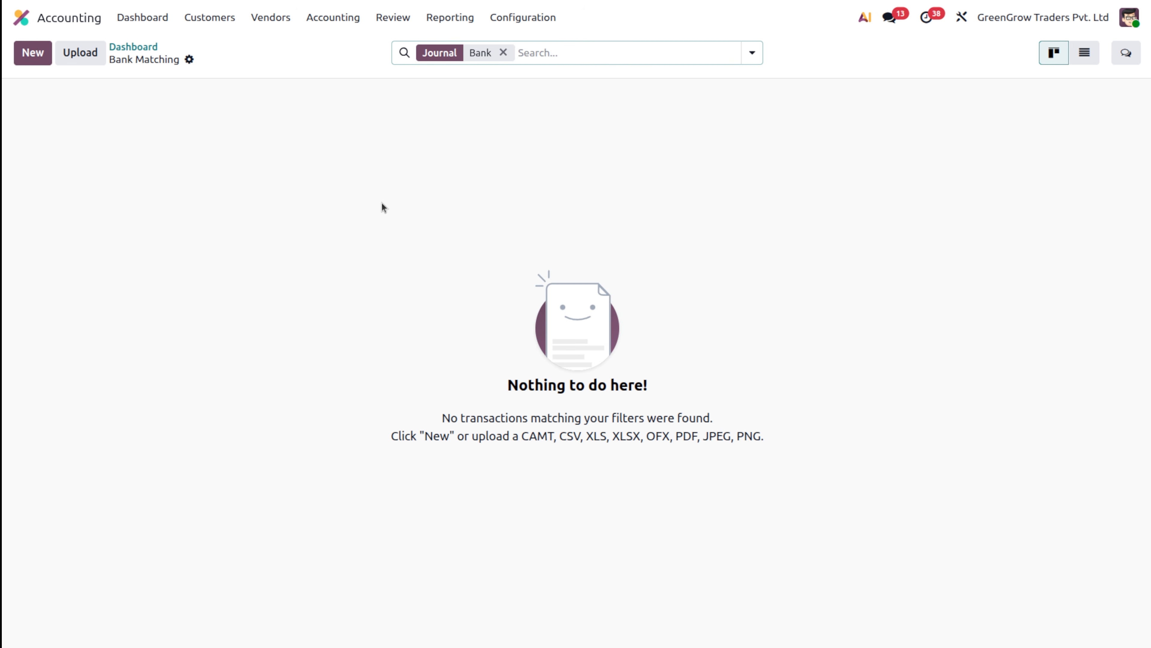
{"action": "left_click", "coordinate": [33, 51]}
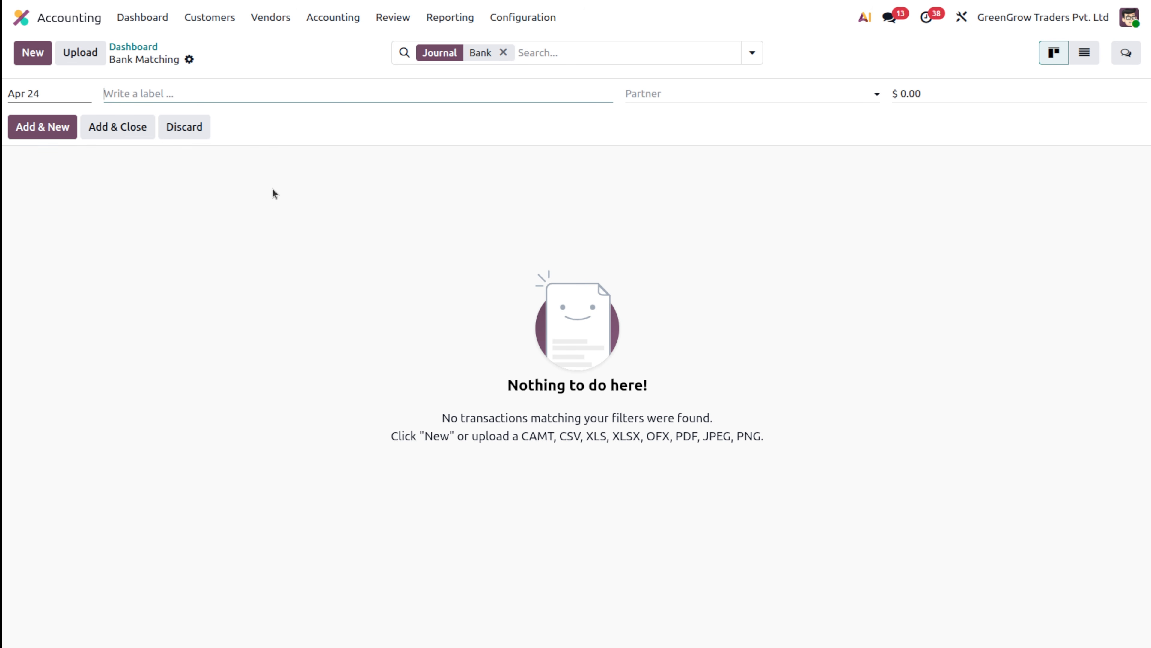
{"action": "key", "text": "ctrl+v"}
{"action": "left_click", "coordinate": [724, 94]}
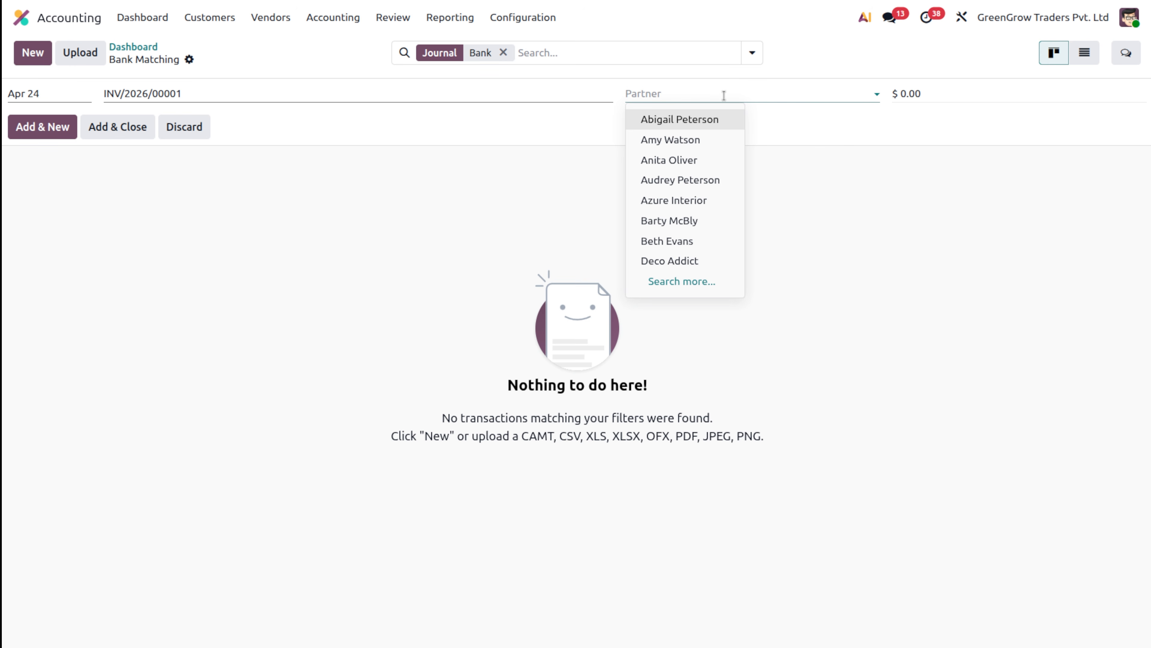
{"action": "type", "text": "dec"}
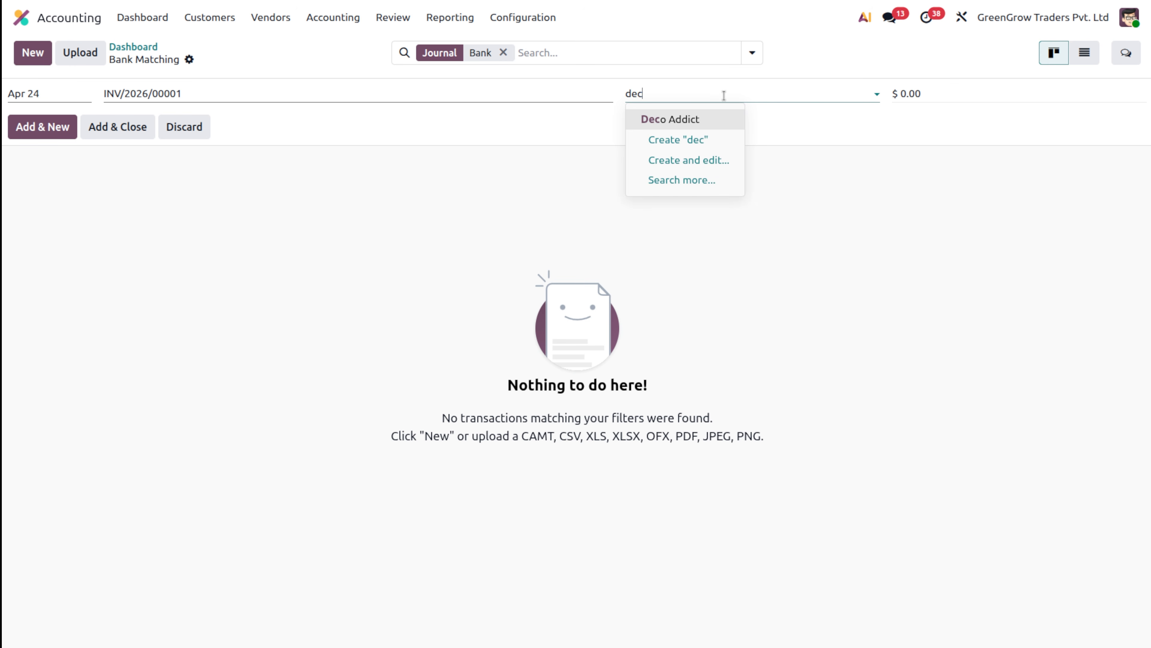
{"action": "key", "text": "Return"}
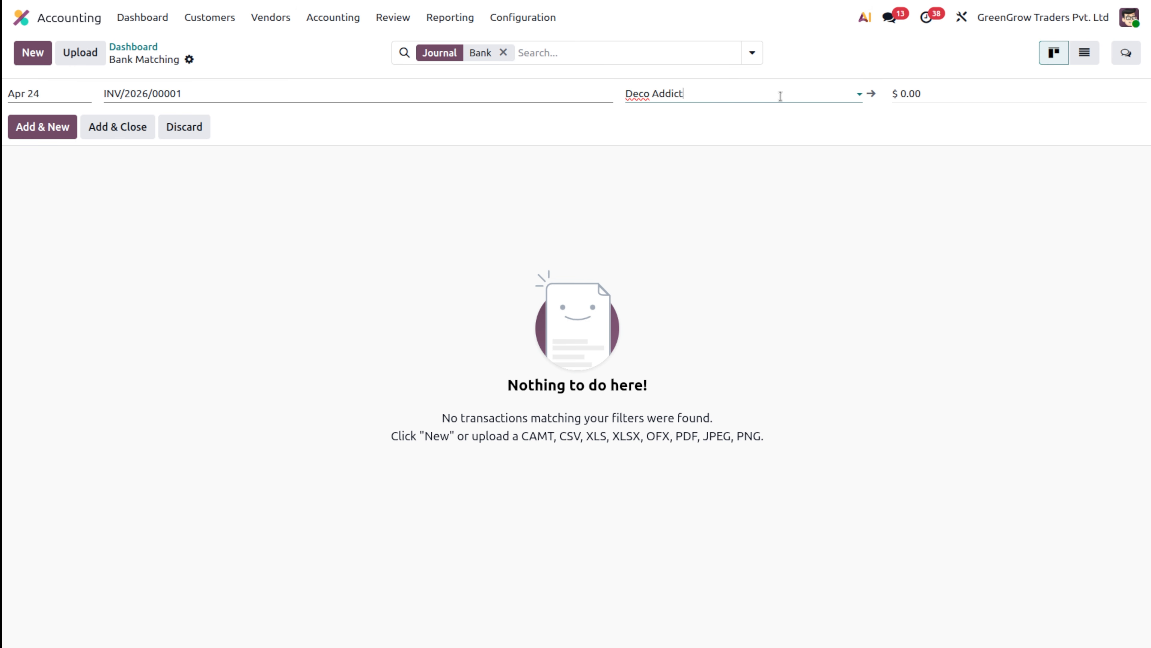
{"action": "left_click", "coordinate": [915, 97]}
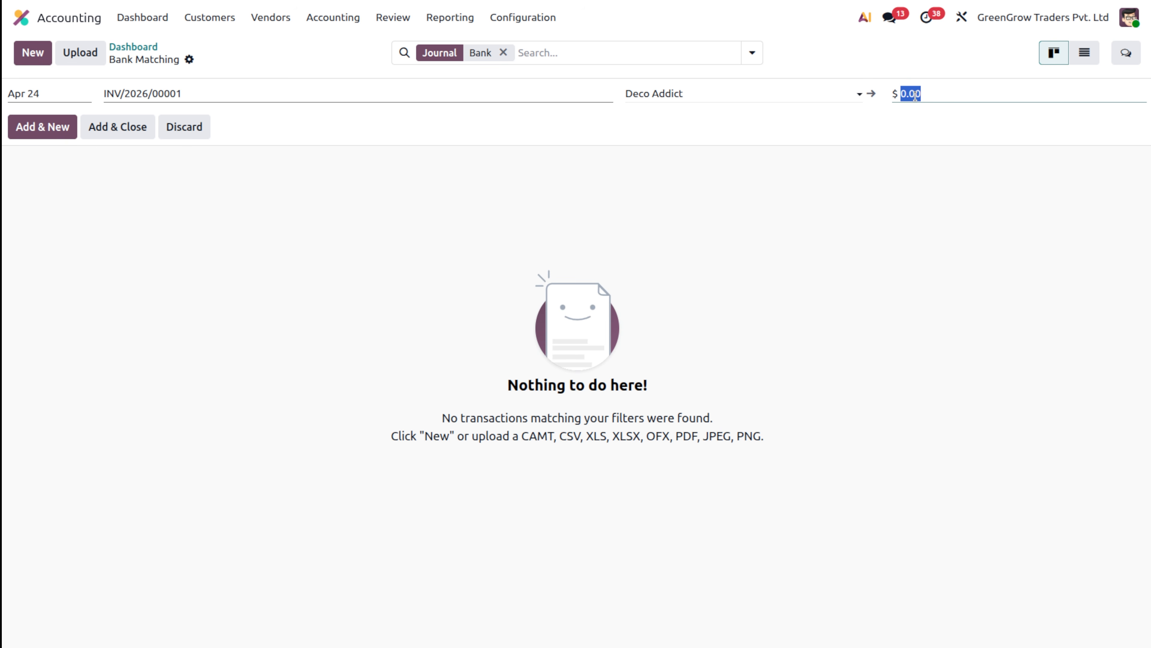
{"action": "type", "text": "1150"}
{"action": "left_click", "coordinate": [139, 136]}
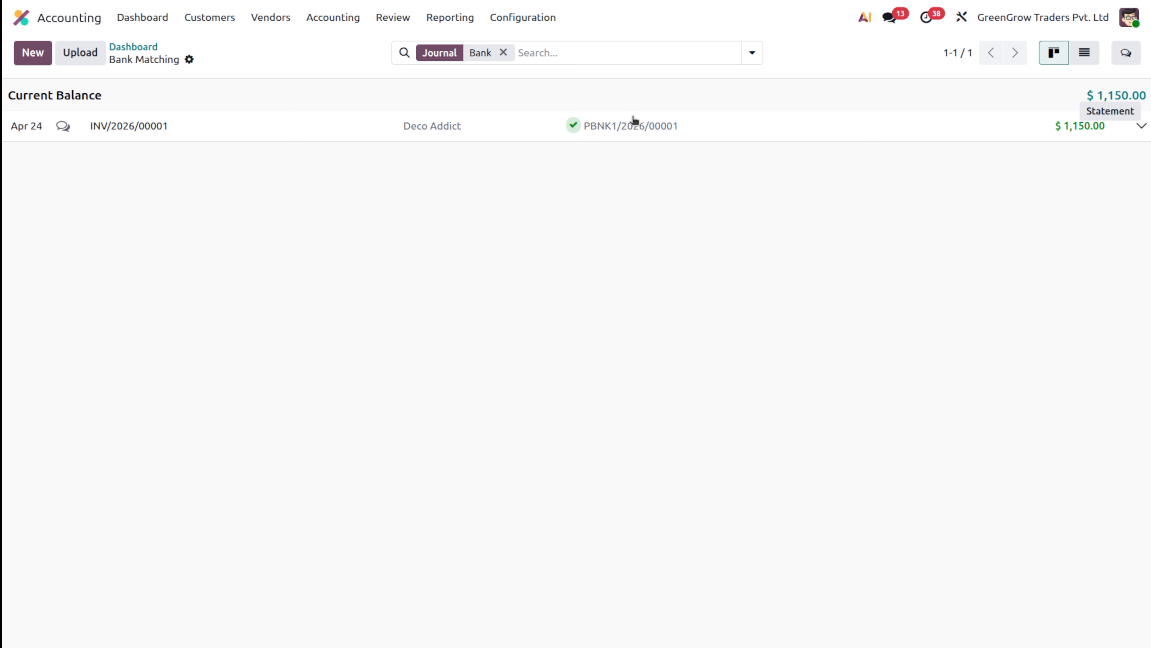
- Expand the matching details of the new bank transaction, and reopen the Deco Addict invoice to check its payment status
{"action": "left_click", "coordinate": [1141, 128]}
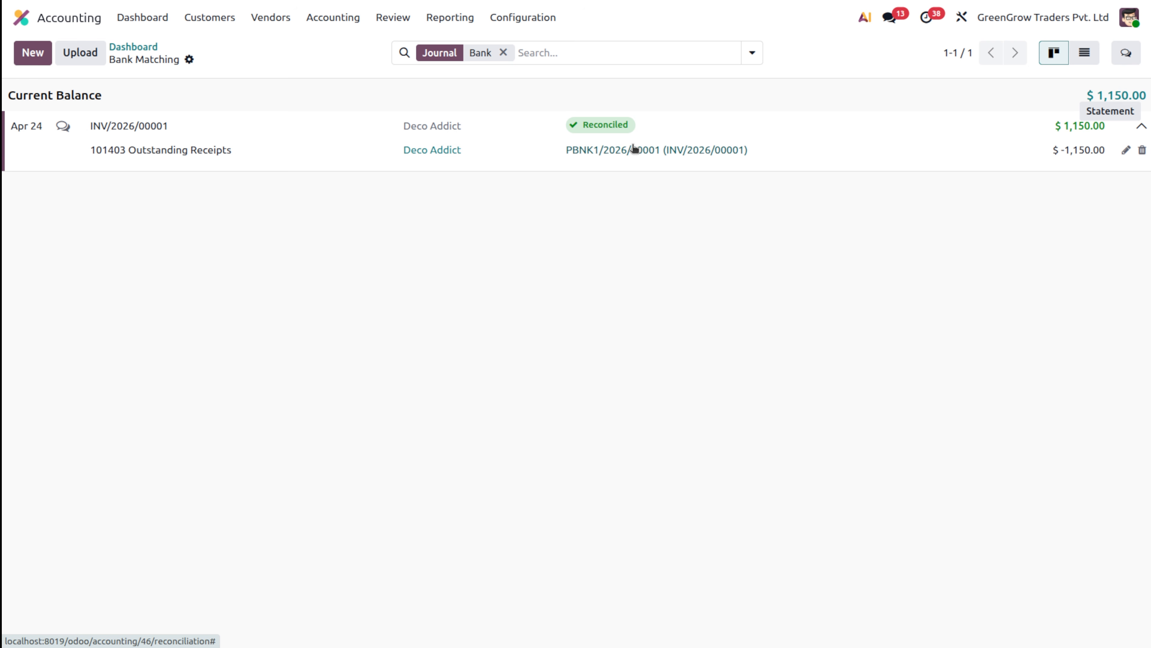
{"action": "left_click", "coordinate": [211, 18]}
{"action": "left_click", "coordinate": [227, 46]}
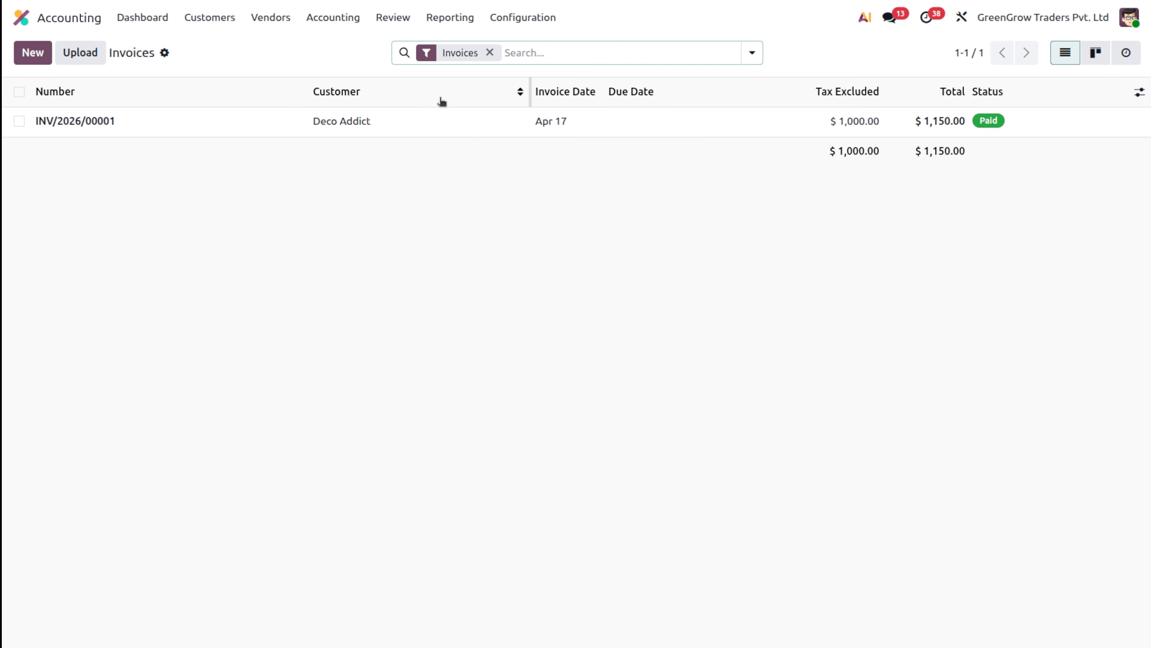
{"action": "left_click", "coordinate": [449, 131]}
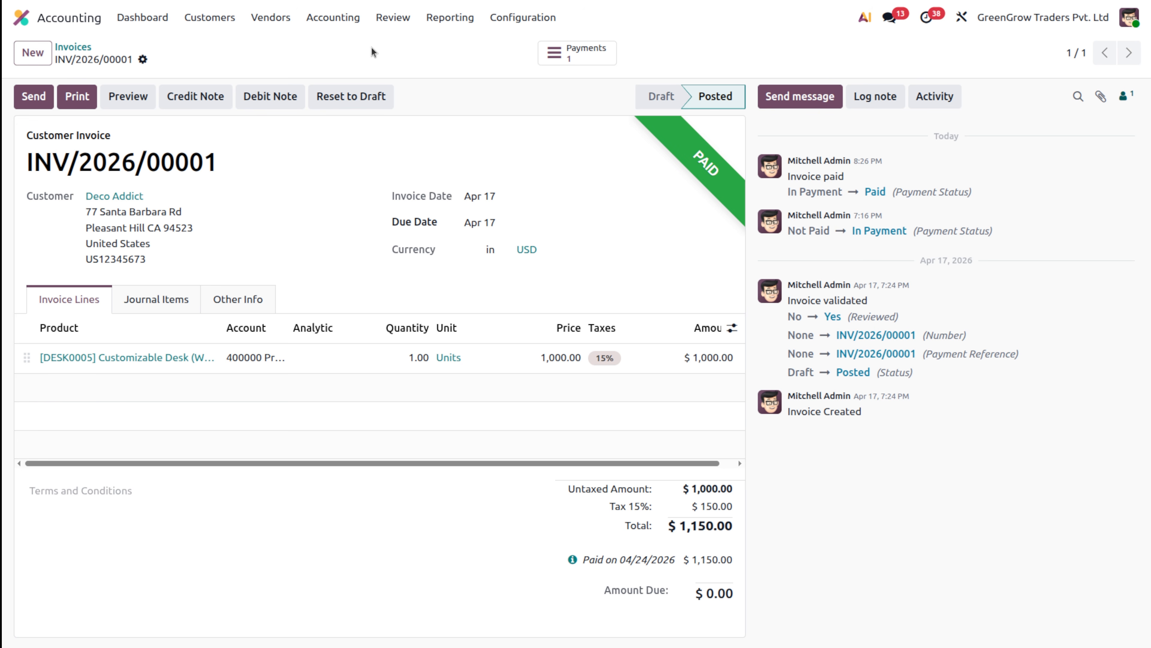
- Open the list of posted journal entries, view the PBNK1/2026/00001 payment entry, and return to the list
{"action": "left_click", "coordinate": [343, 19]}
{"action": "left_click", "coordinate": [357, 75]}
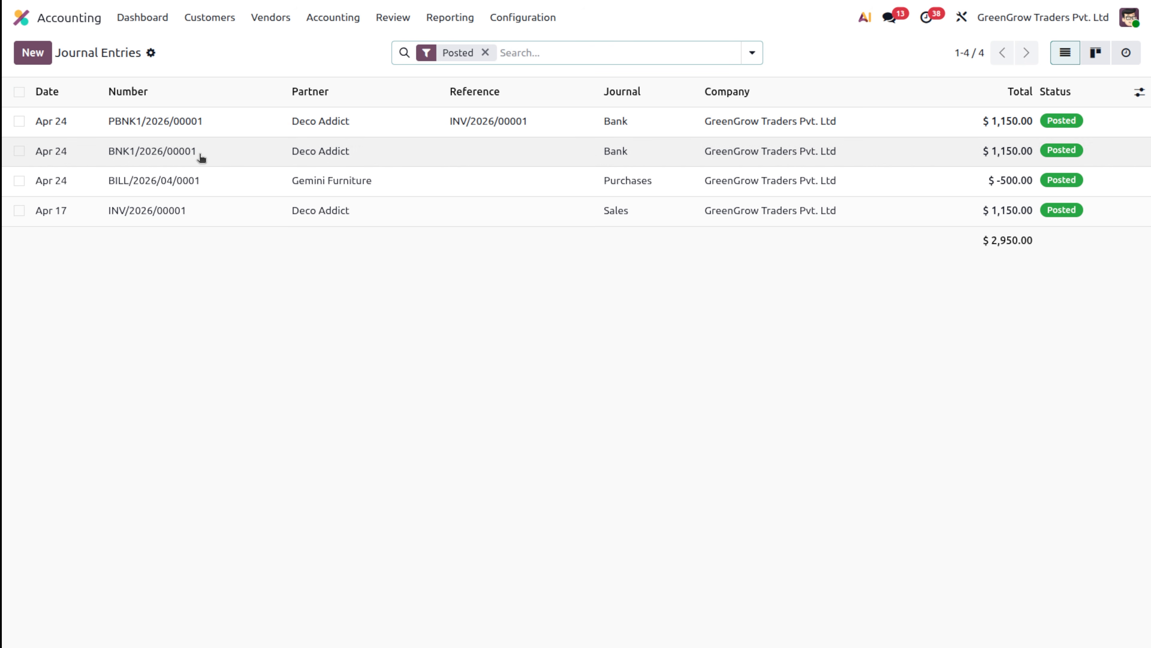
{"action": "left_click", "coordinate": [220, 131]}
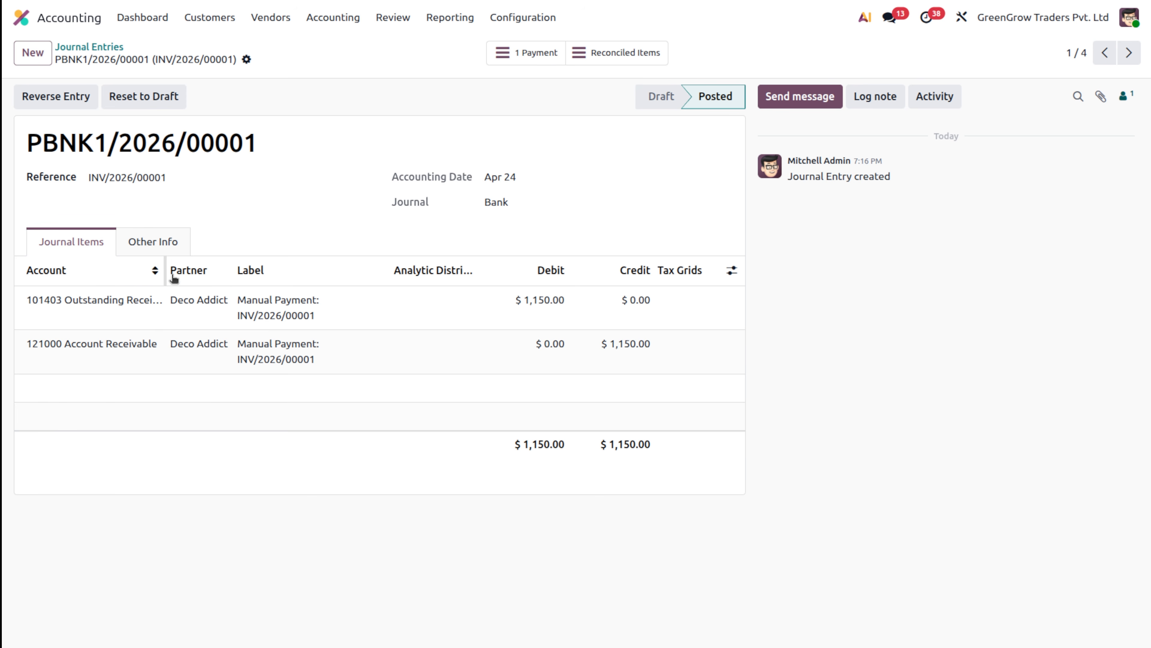
{"action": "left_click", "coordinate": [85, 47]}
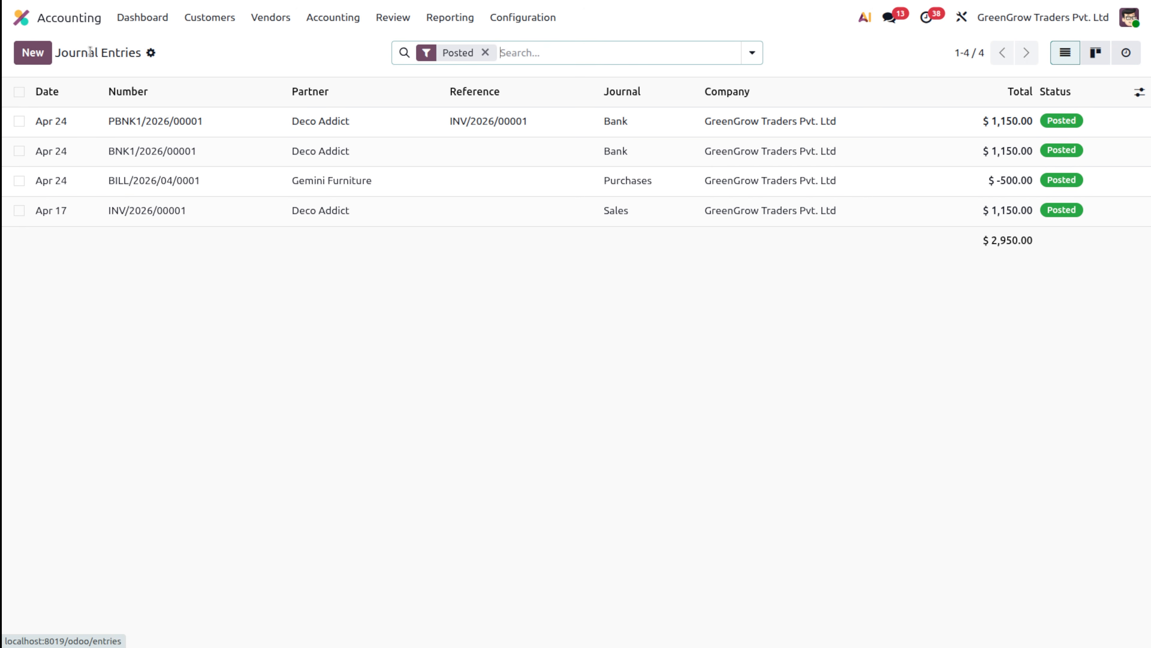
- Review the journal items of the Deco Addict invoice with a wider Account column, and return to the journal entries
{"action": "left_click", "coordinate": [385, 220]}
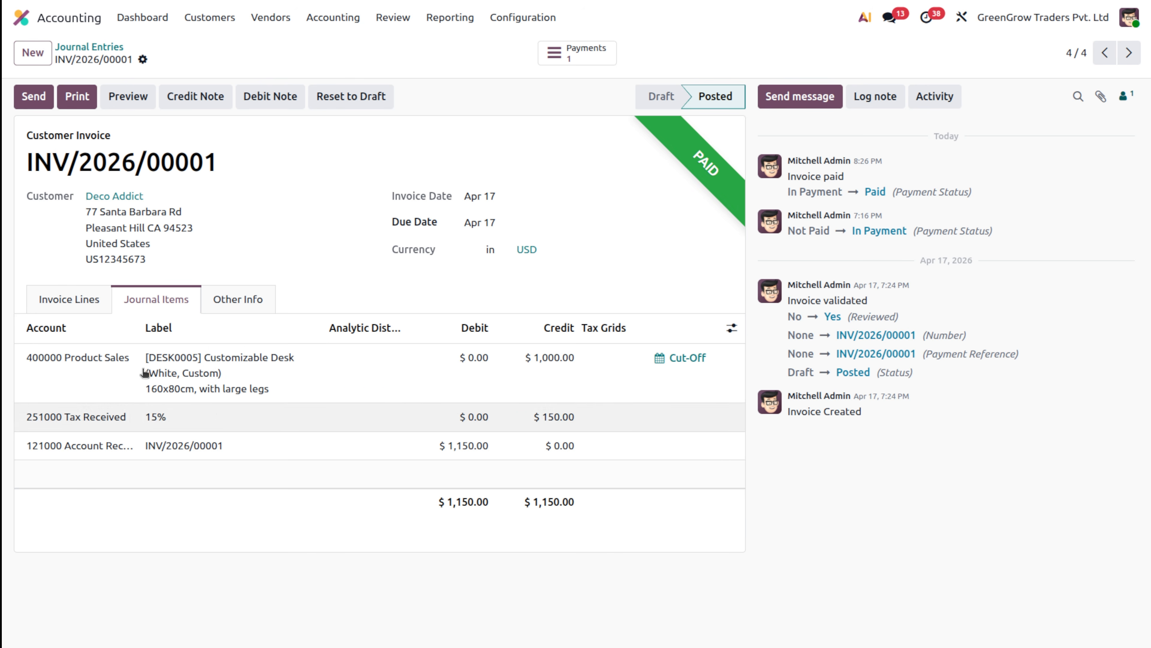
{"action": "left_click_drag", "start_coordinate": [140, 326], "coordinate": [171, 325]}
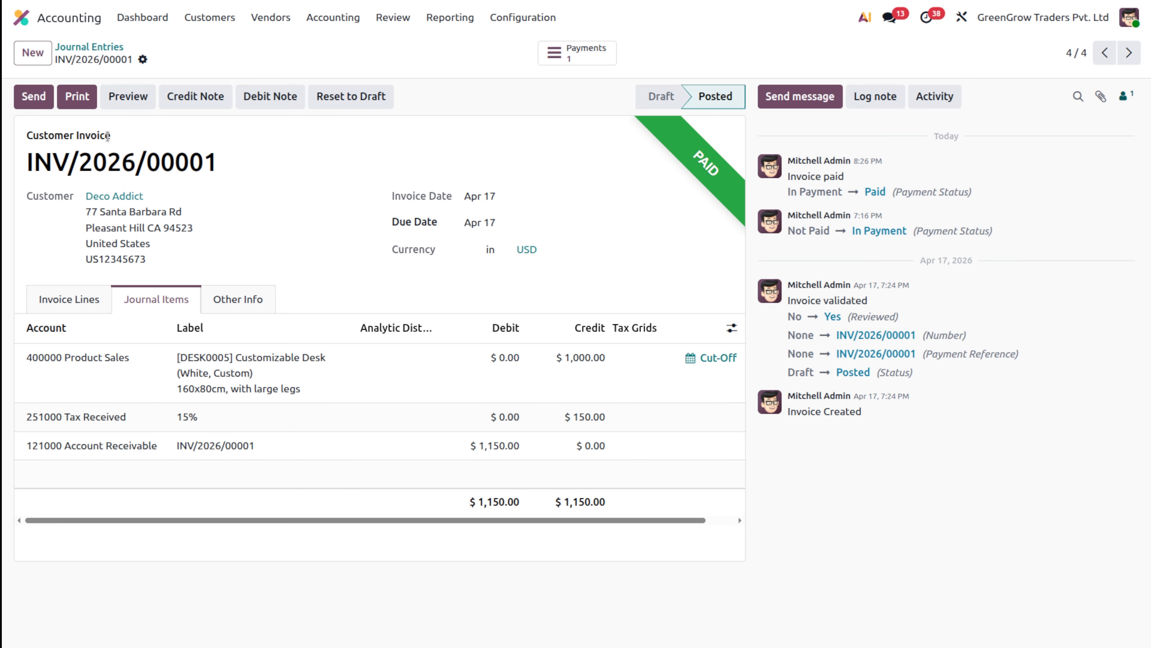
{"action": "left_click", "coordinate": [114, 47]}
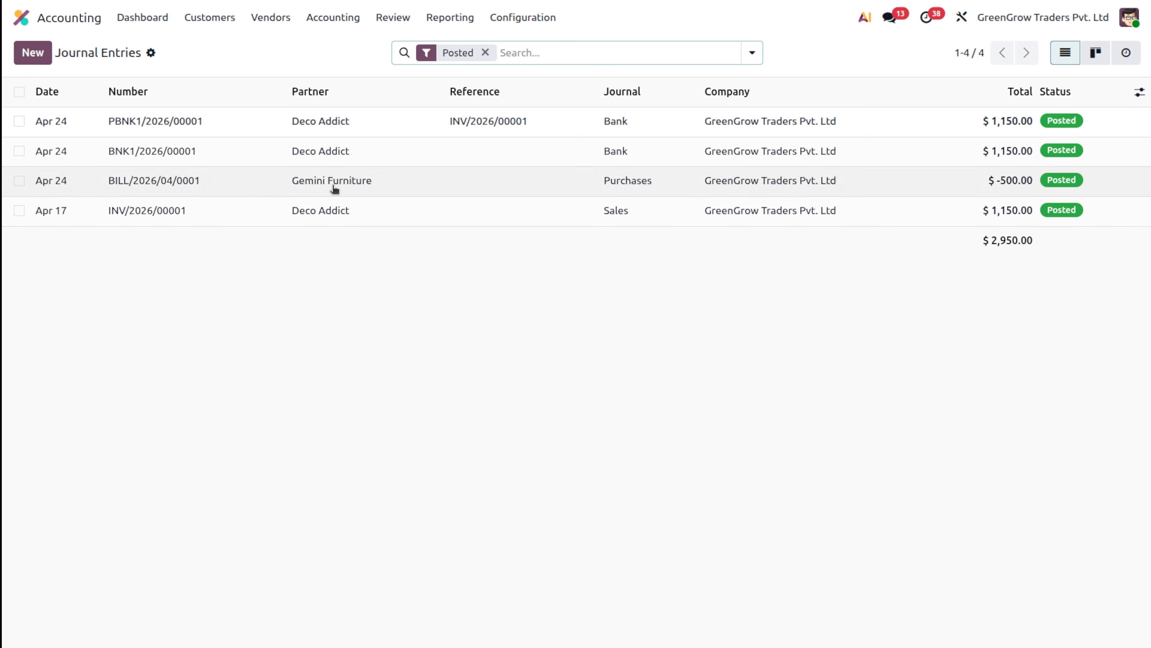
- Compare the PBNK1/2026/00001 payment entry with the BNK1/2026/00001 bank entry, widening the Account column in each
{"action": "left_click", "coordinate": [239, 135]}
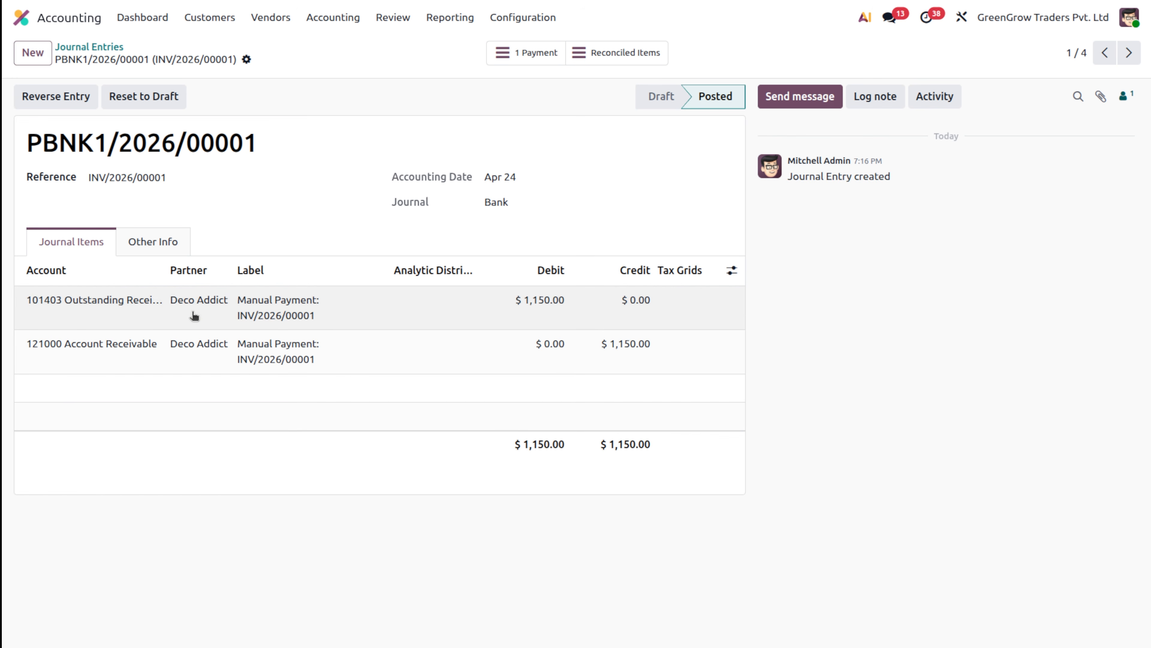
{"action": "left_click_drag", "start_coordinate": [164, 271], "coordinate": [202, 270]}
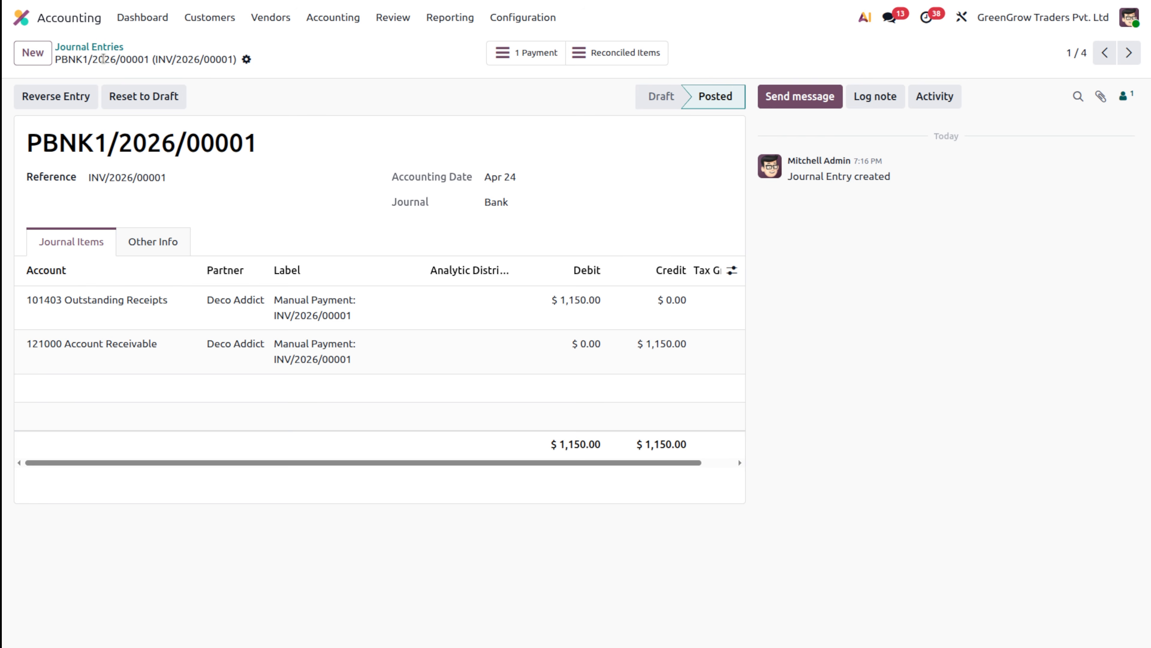
{"action": "left_click", "coordinate": [96, 47]}
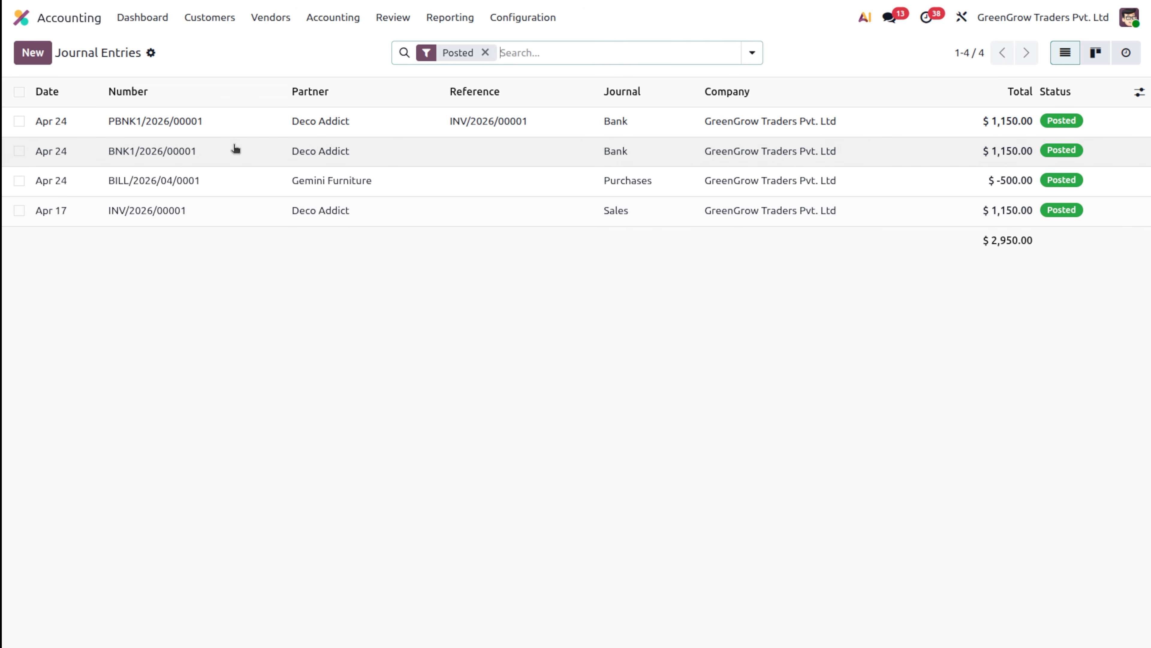
{"action": "left_click", "coordinate": [425, 156]}
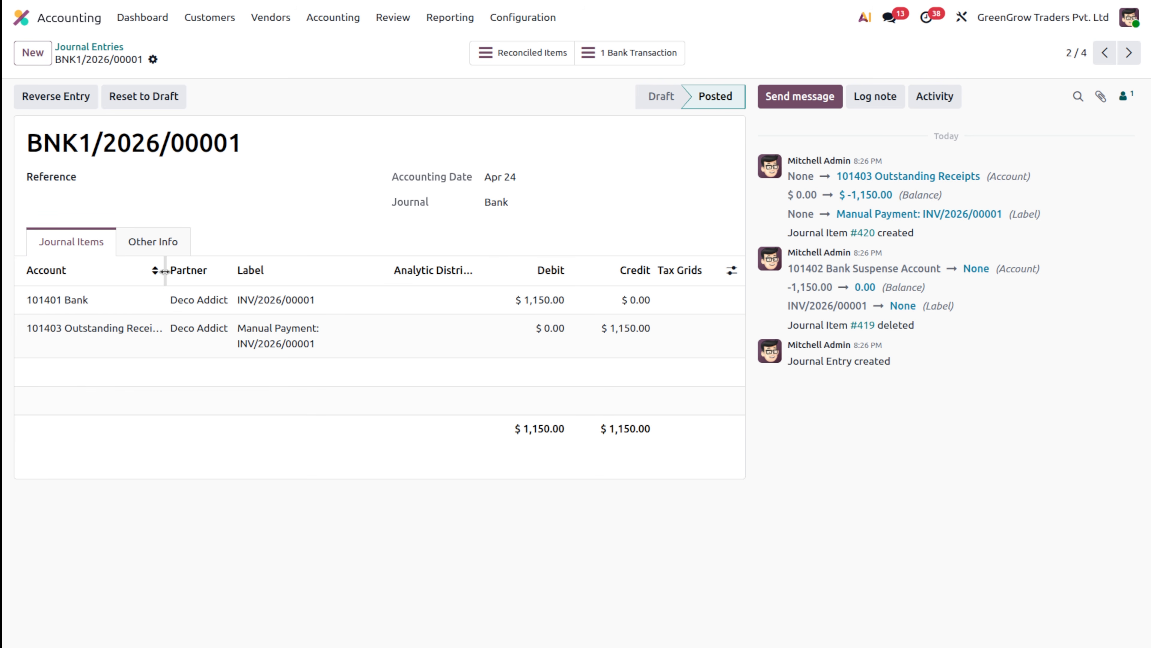
{"action": "mouse_move", "coordinate": [165, 270]}
{"action": "left_mouse_down"}
{"action": "mouse_move", "coordinate": [202, 270]}
{"action": "mouse_move", "coordinate": [183, 270]}
{"action": "left_mouse_up"}
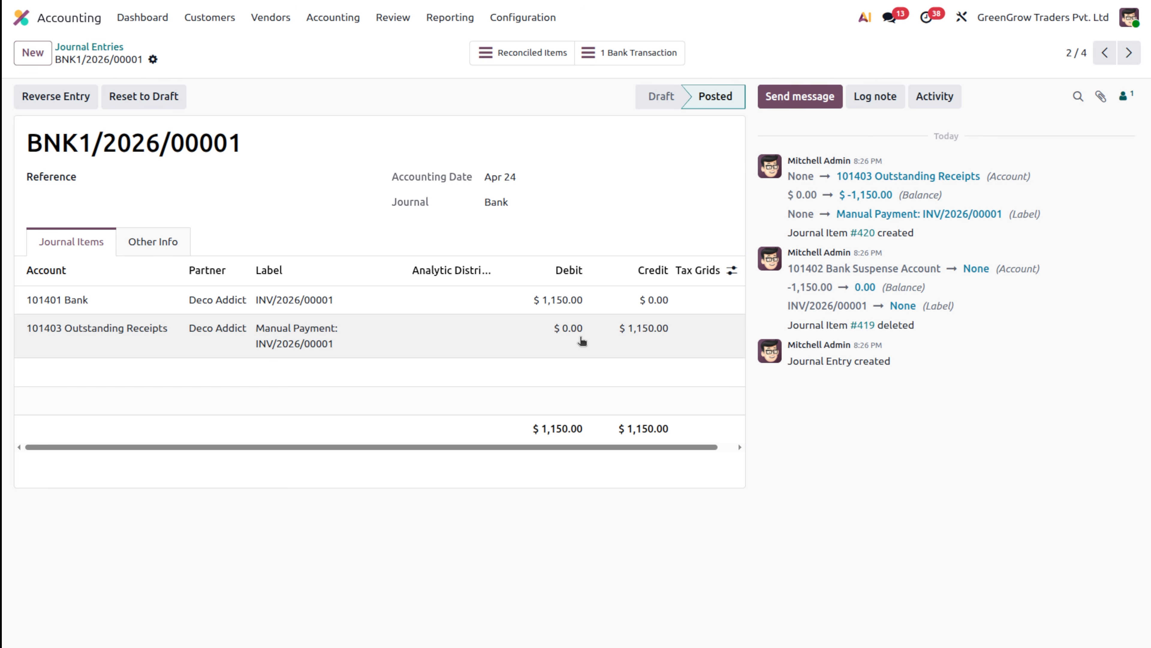
- Check the Aged Receivable report and the Cash Flow Statement for the effect of the received payment
{"action": "left_click", "coordinate": [440, 19]}
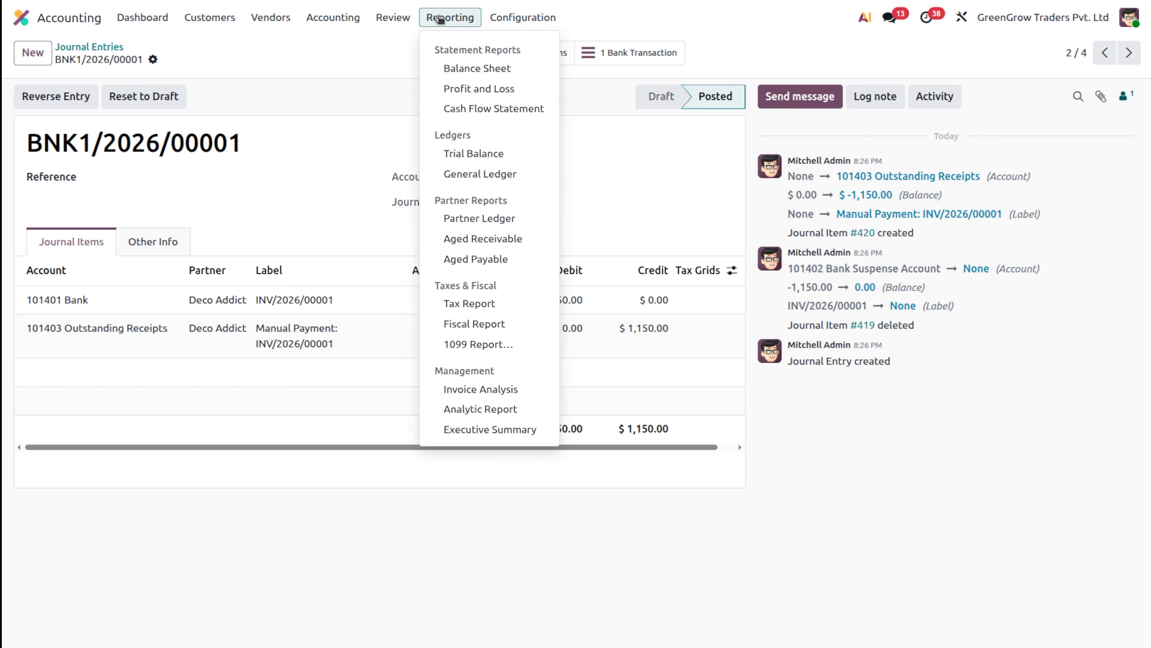
{"action": "left_click", "coordinate": [505, 241]}
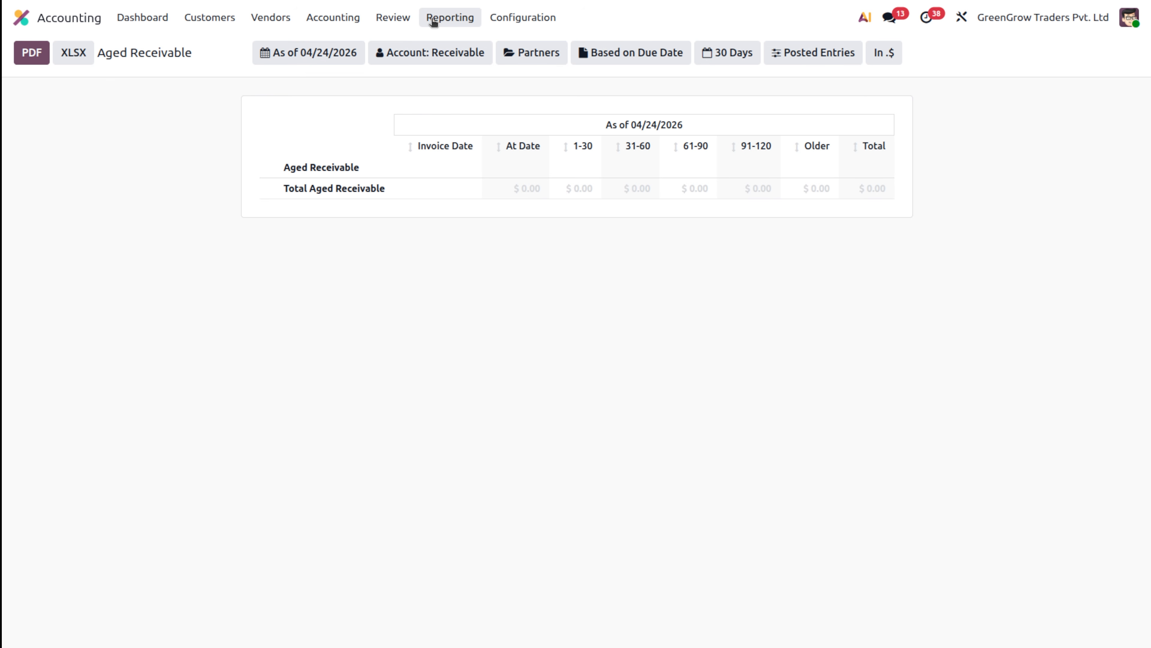
{"action": "left_click", "coordinate": [464, 17]}
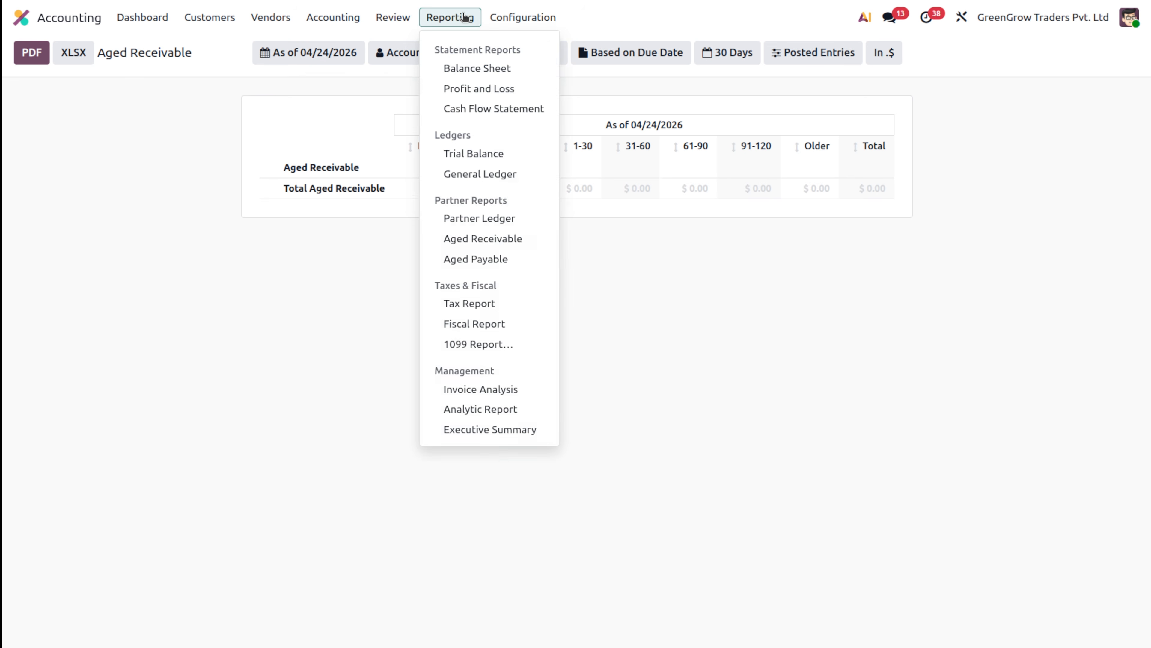
{"action": "left_click", "coordinate": [466, 107]}
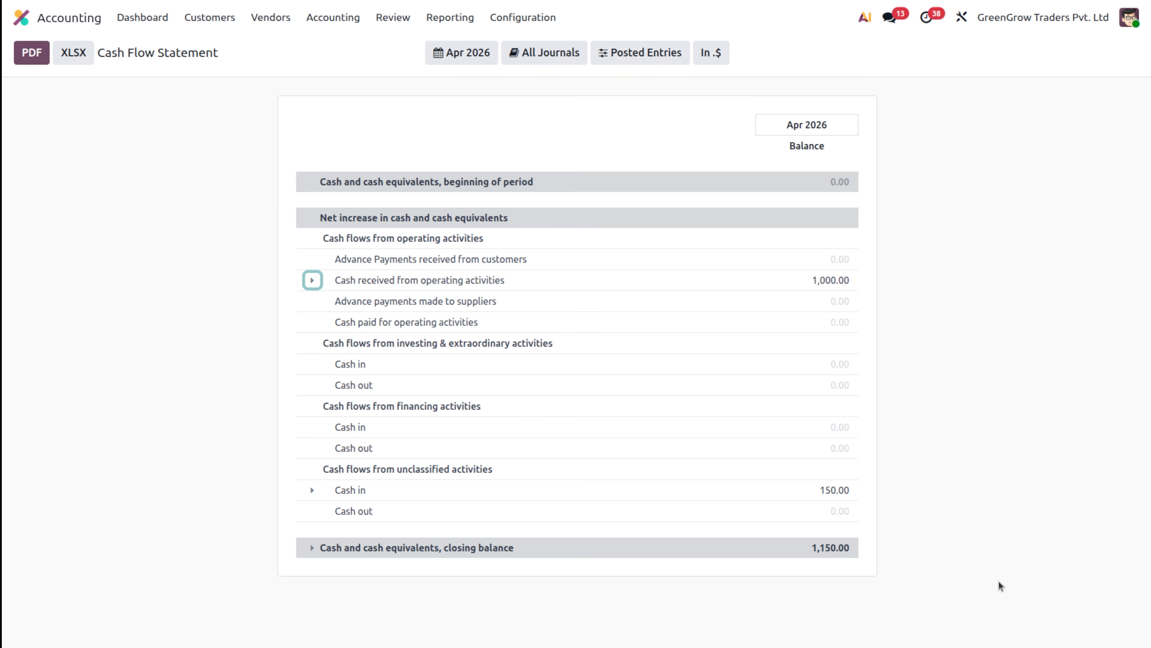
{"action": "left_click", "coordinate": [998, 581]}
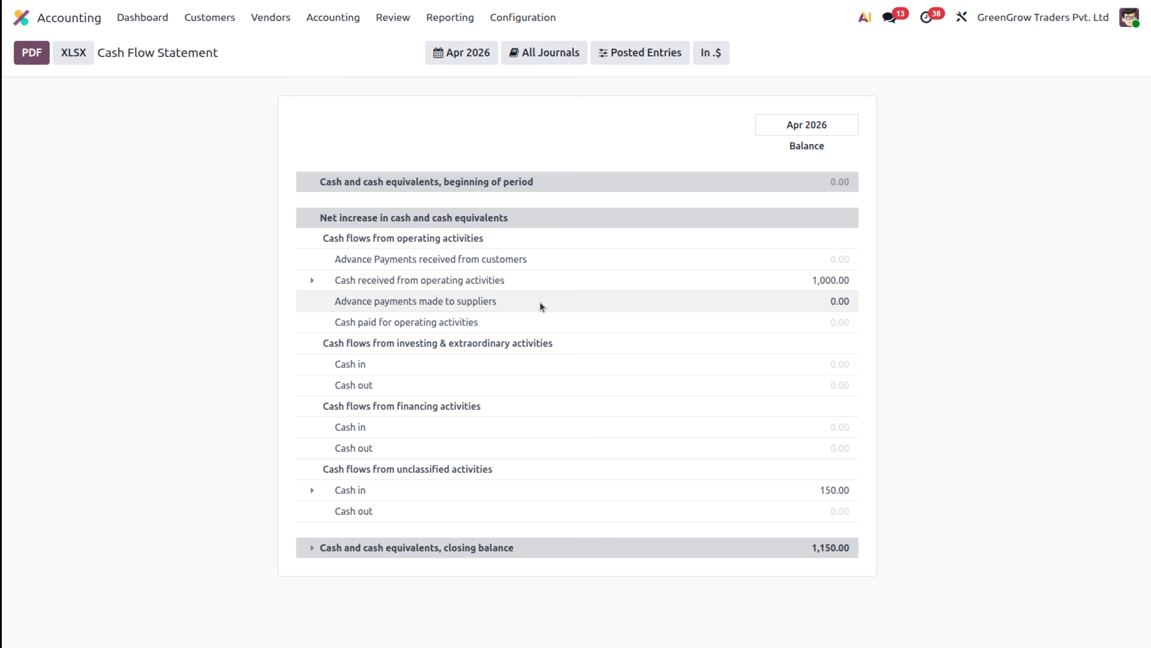
- Expand the cash received from operating activities, inspect the 400000 Product Sales account in the chart of accounts, and return to the Cash Flow Statement
{"action": "left_click", "coordinate": [312, 278]}
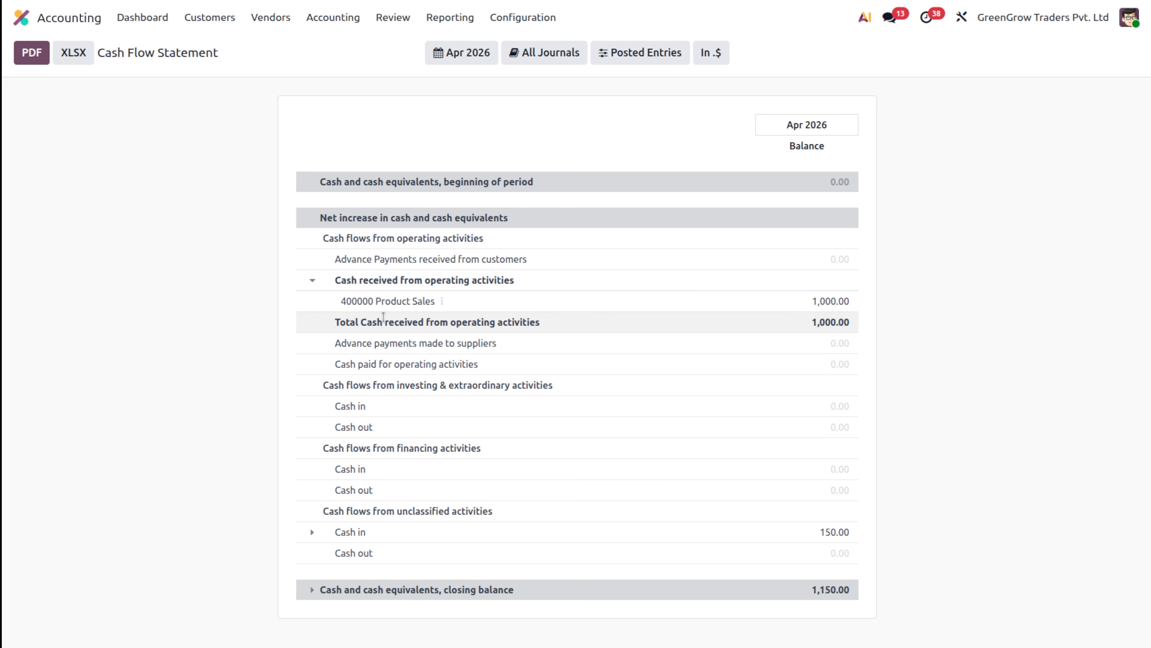
{"action": "left_click", "coordinate": [525, 18]}
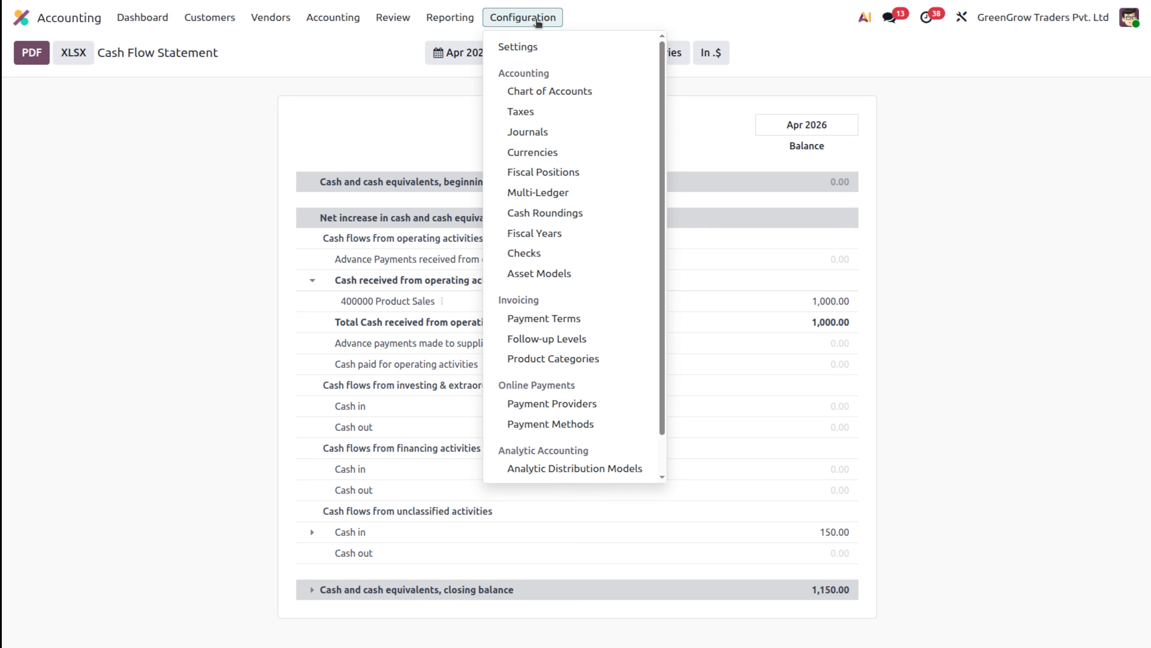
{"action": "left_click", "coordinate": [540, 93]}
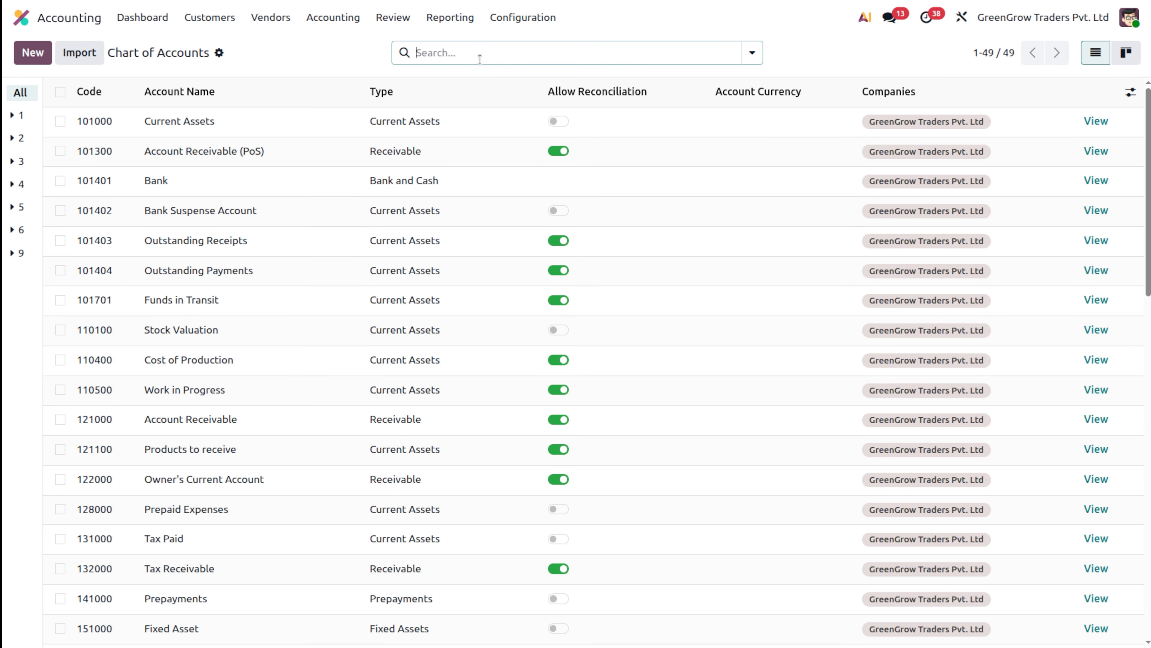
{"action": "type", "text": "produ"}
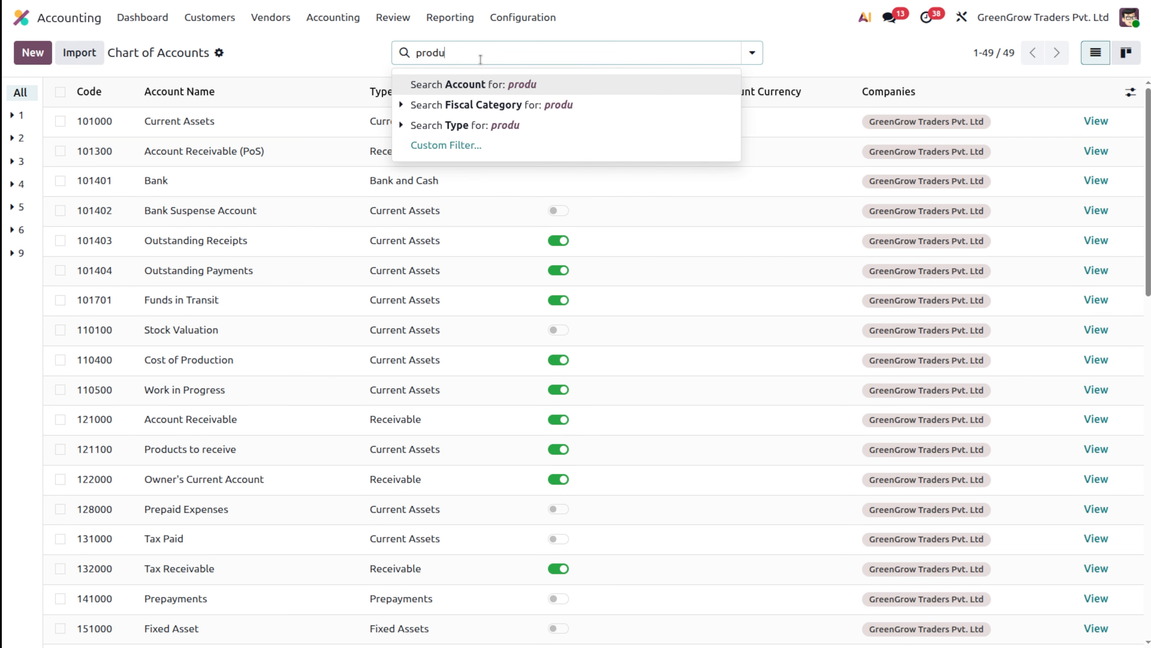
{"action": "key", "text": "Return"}
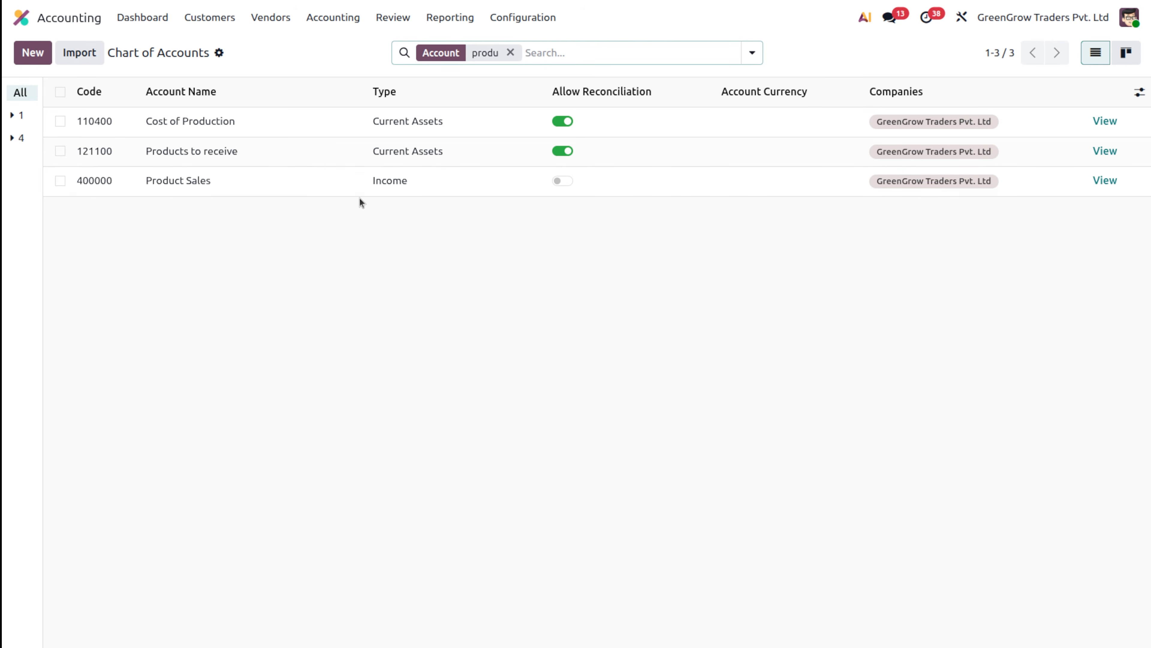
{"action": "left_click", "coordinate": [611, 187]}
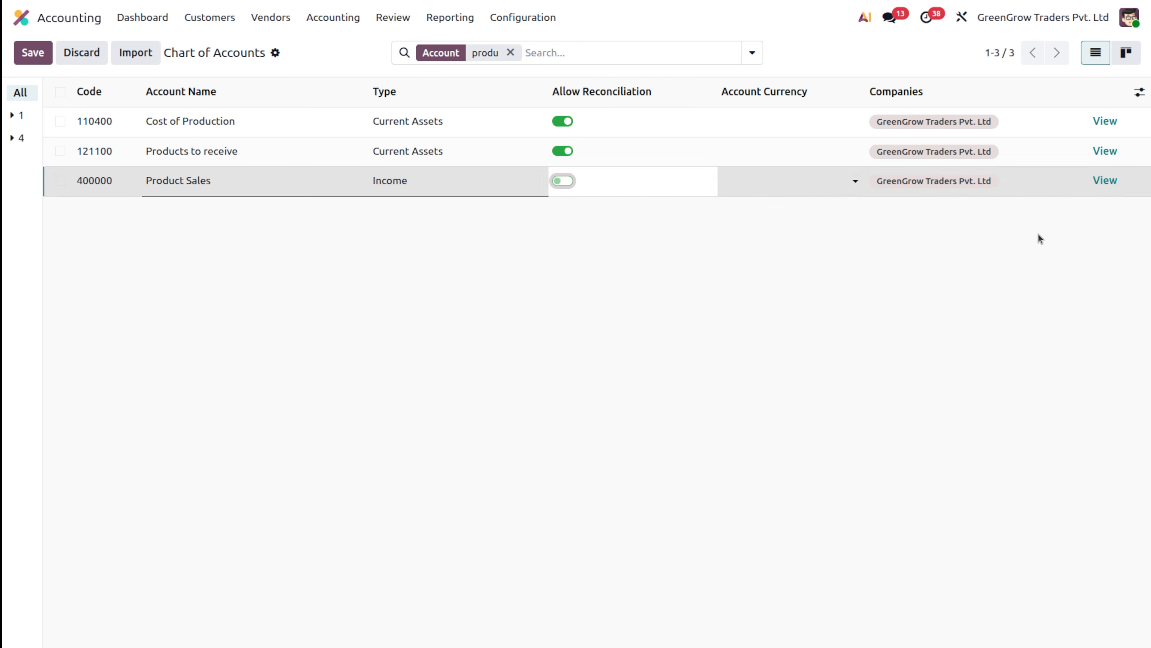
{"action": "left_click", "coordinate": [1097, 181]}
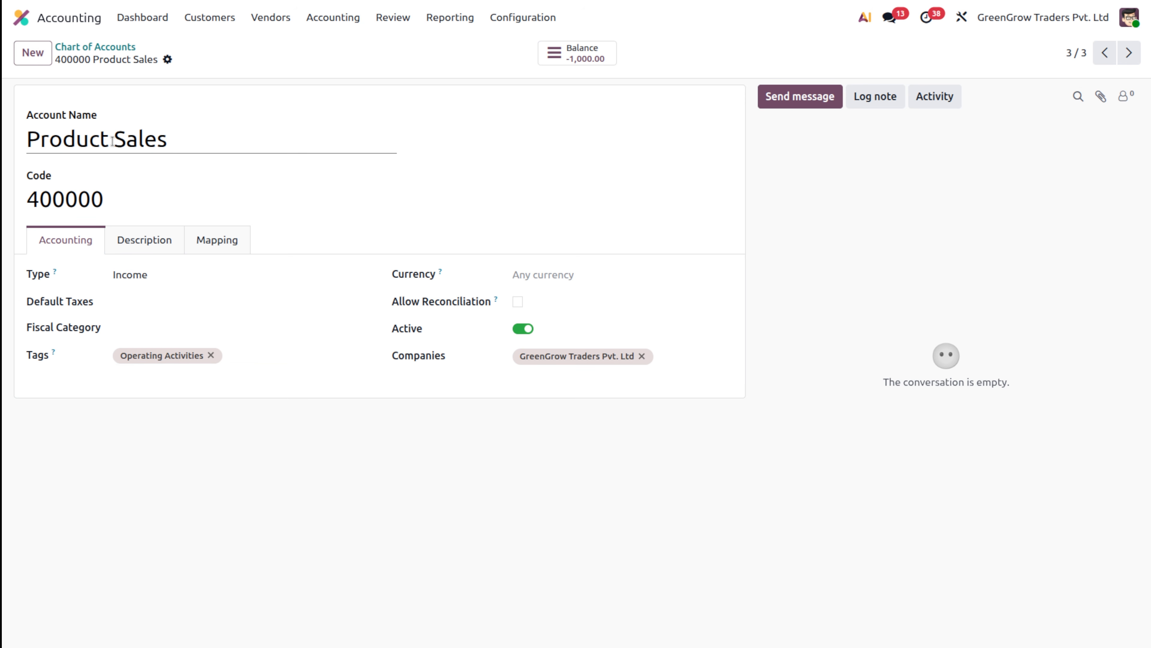
{"action": "left_click", "coordinate": [461, 11]}
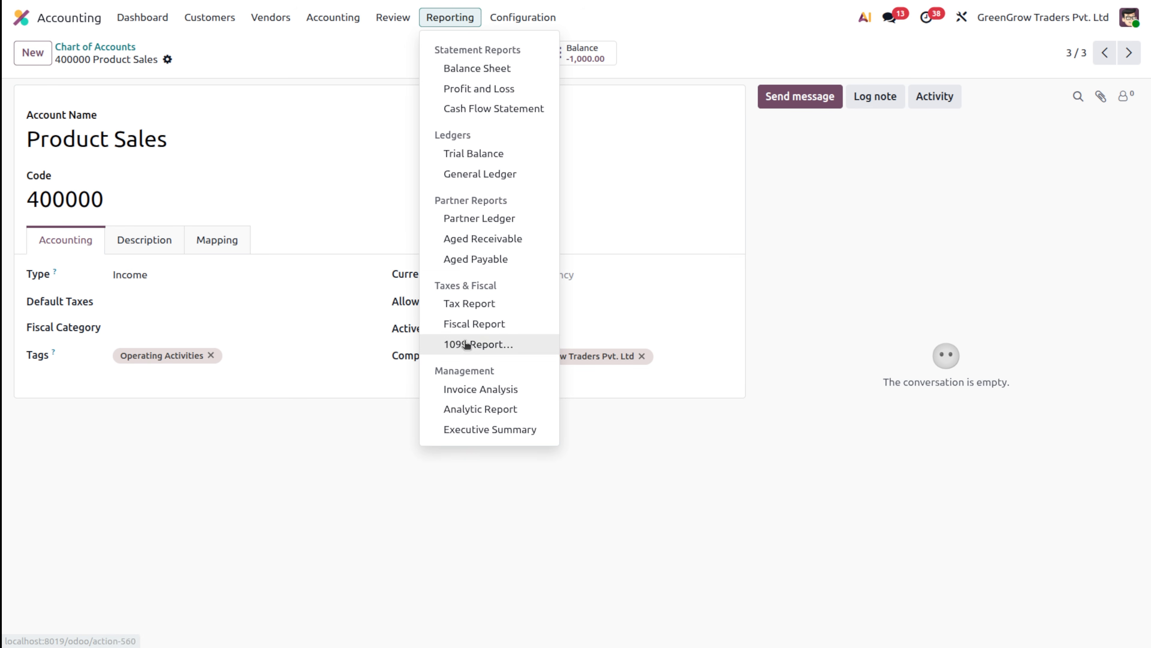
{"action": "left_click", "coordinate": [452, 108]}
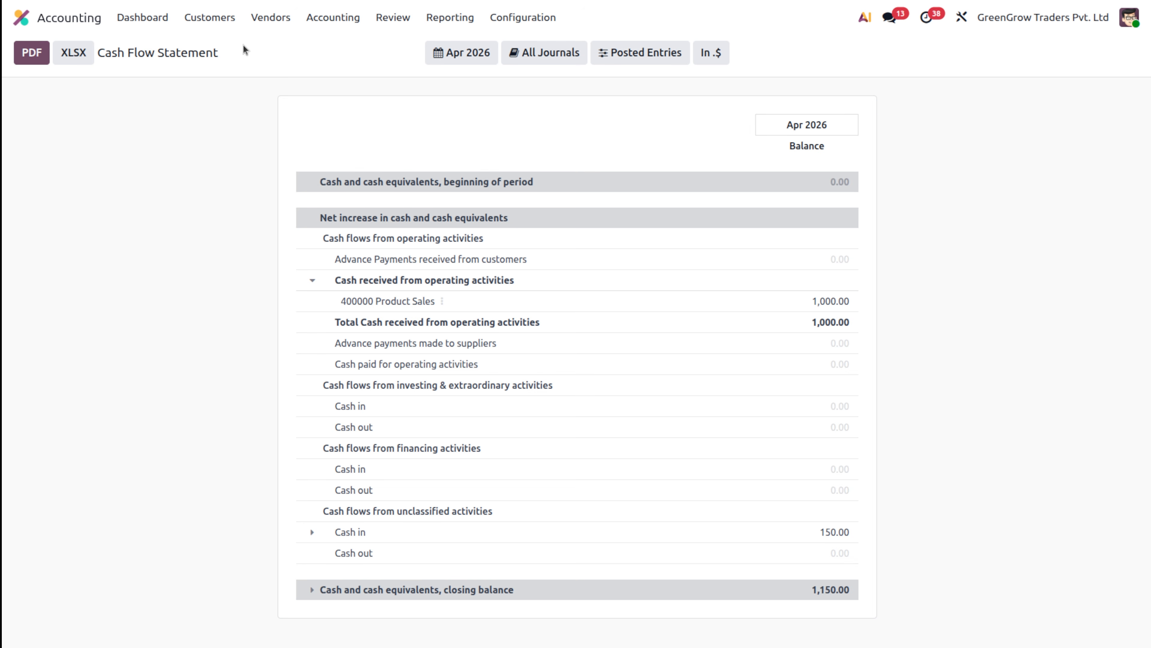
- Open the Gemini Furniture vendor bill and review its journal items with a wider Account column
{"action": "left_click", "coordinate": [261, 19]}
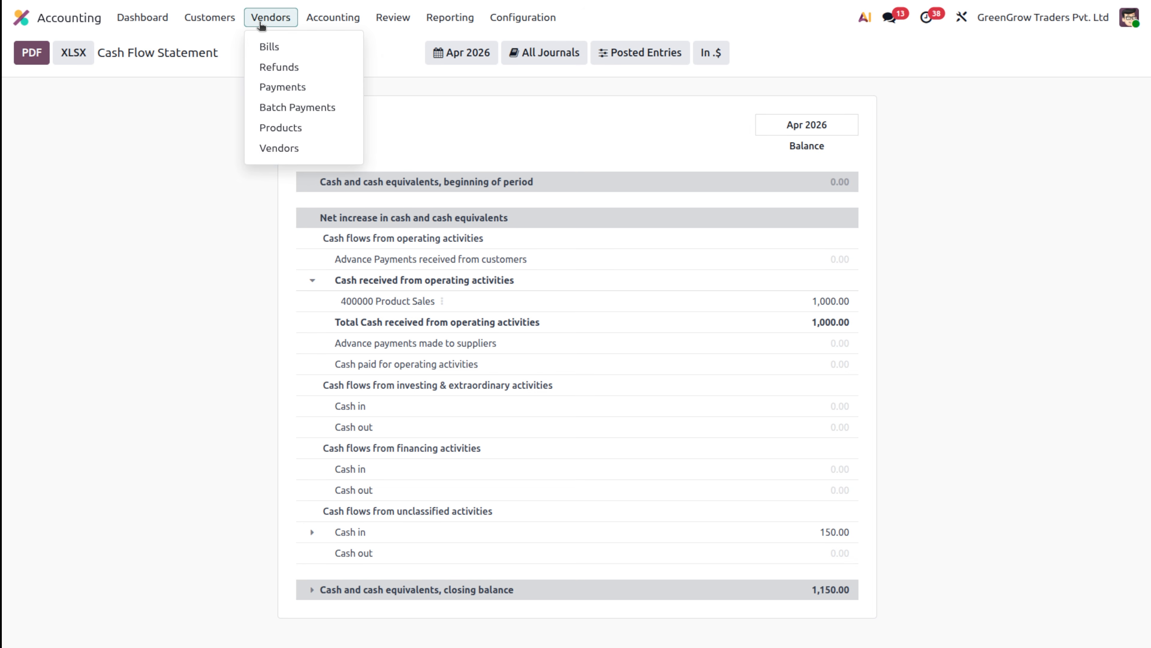
{"action": "left_click", "coordinate": [269, 46]}
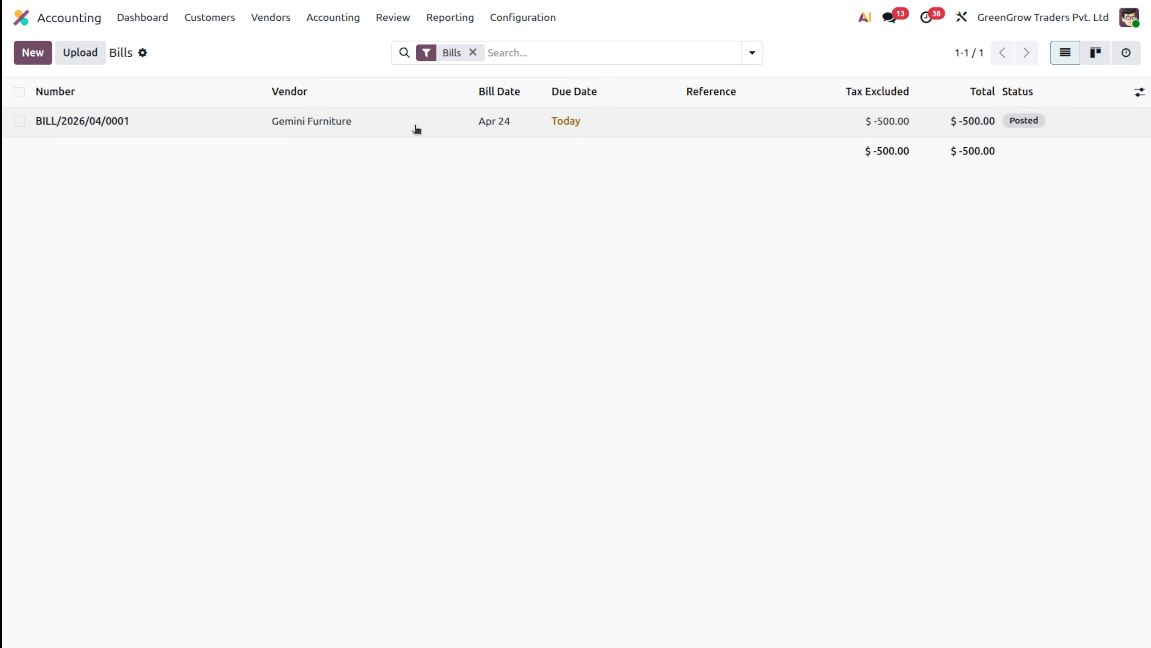
{"action": "left_click", "coordinate": [416, 130]}
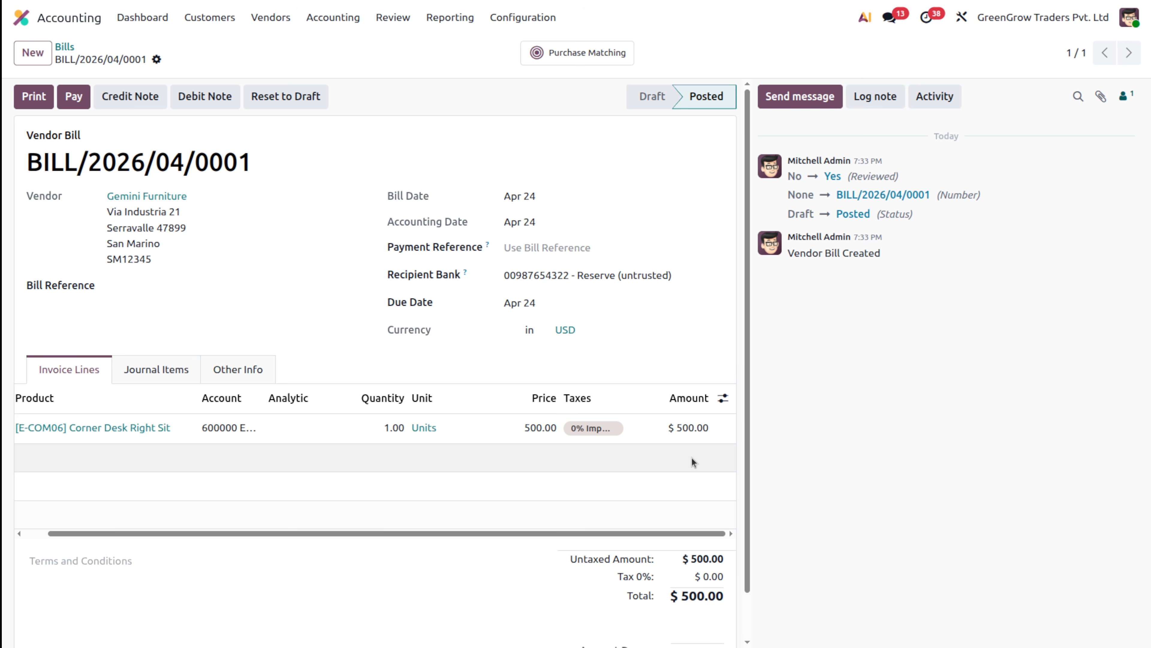
{"action": "left_click", "coordinate": [183, 365]}
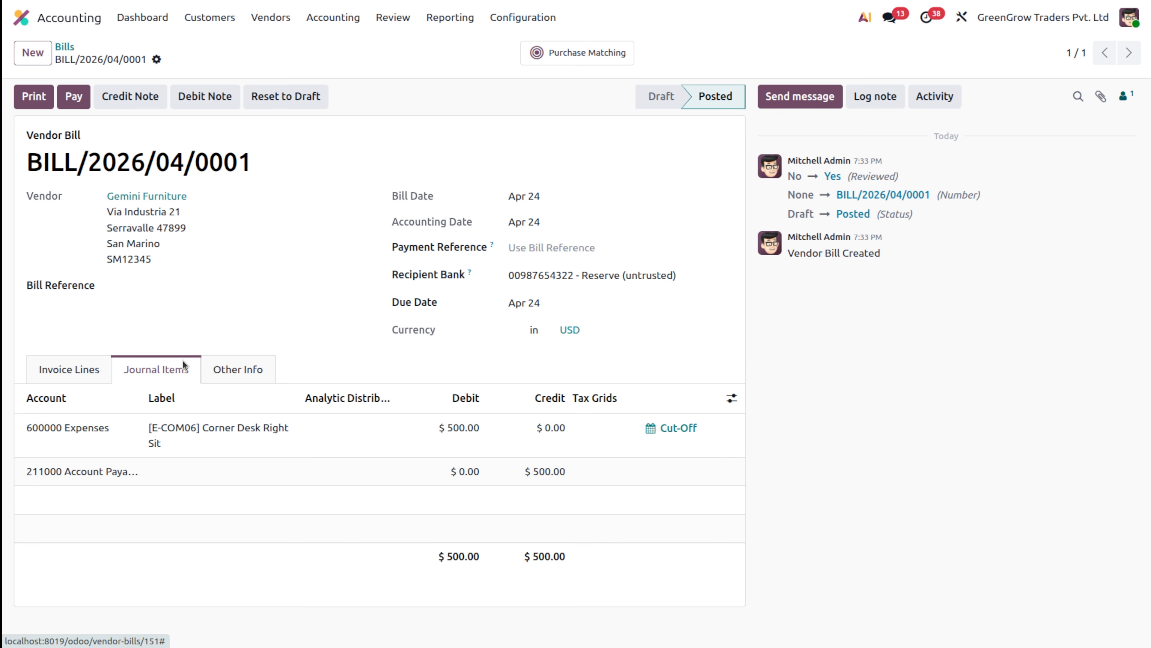
{"action": "left_click", "coordinate": [138, 398]}
{"action": "left_click_drag", "start_coordinate": [143, 397], "coordinate": [168, 393]}
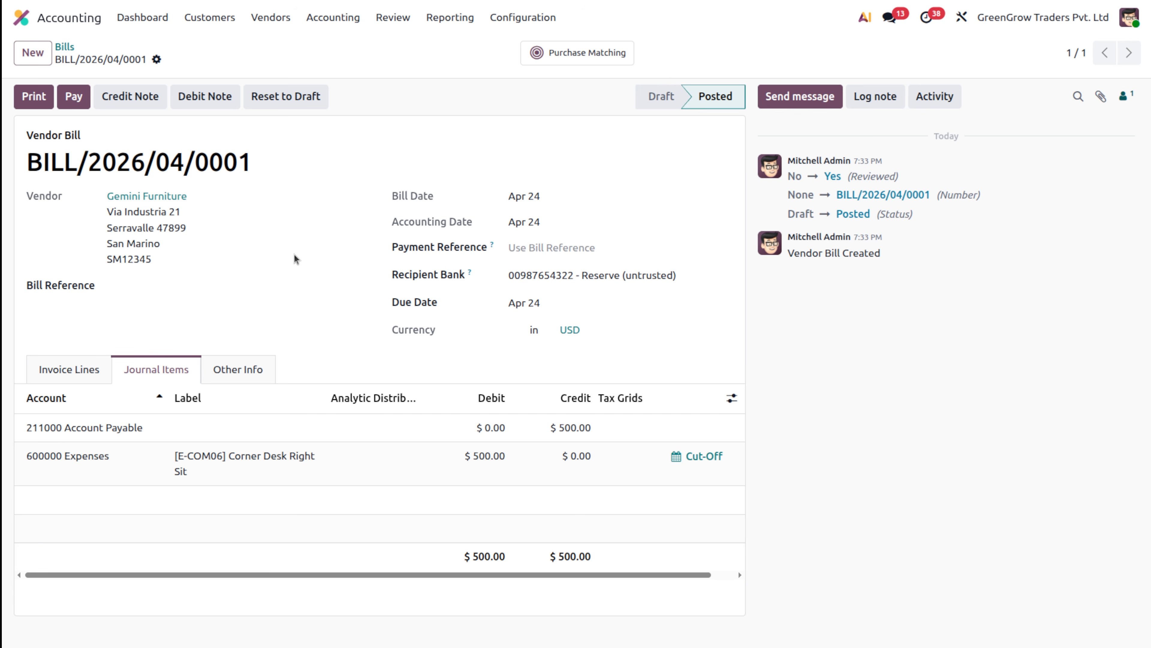
- Pay the bill's $500.00 from the Bank journal by Manual Payment, and review the payment's journal entry with a wider Account column
{"action": "left_click", "coordinate": [78, 104]}
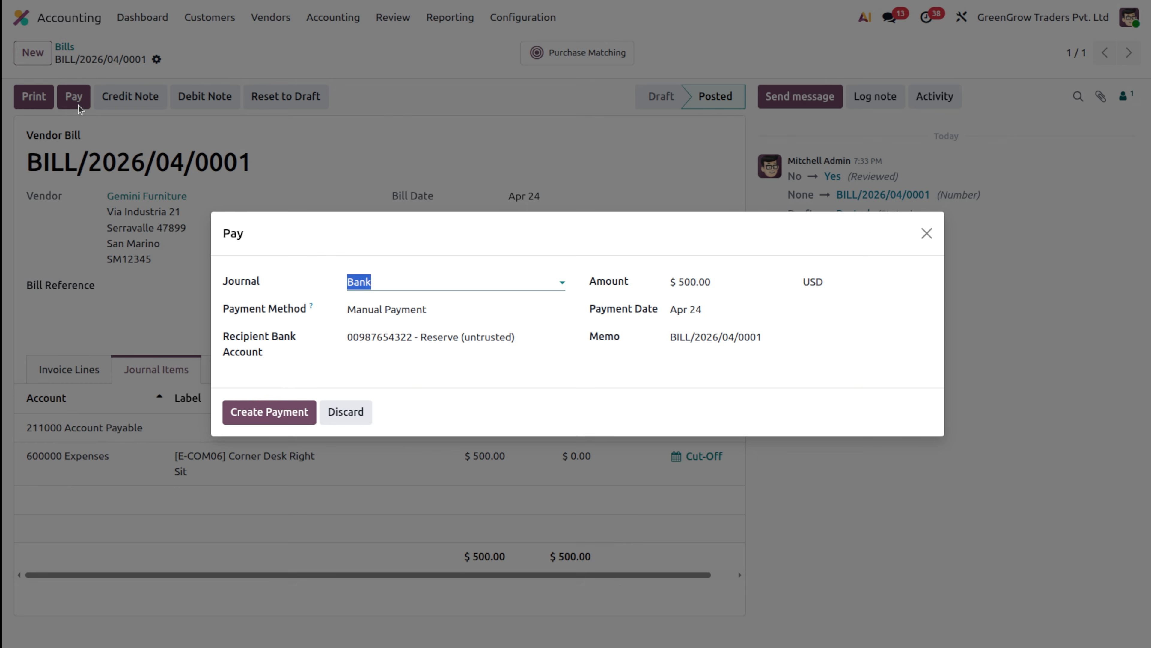
{"action": "left_click", "coordinate": [277, 416]}
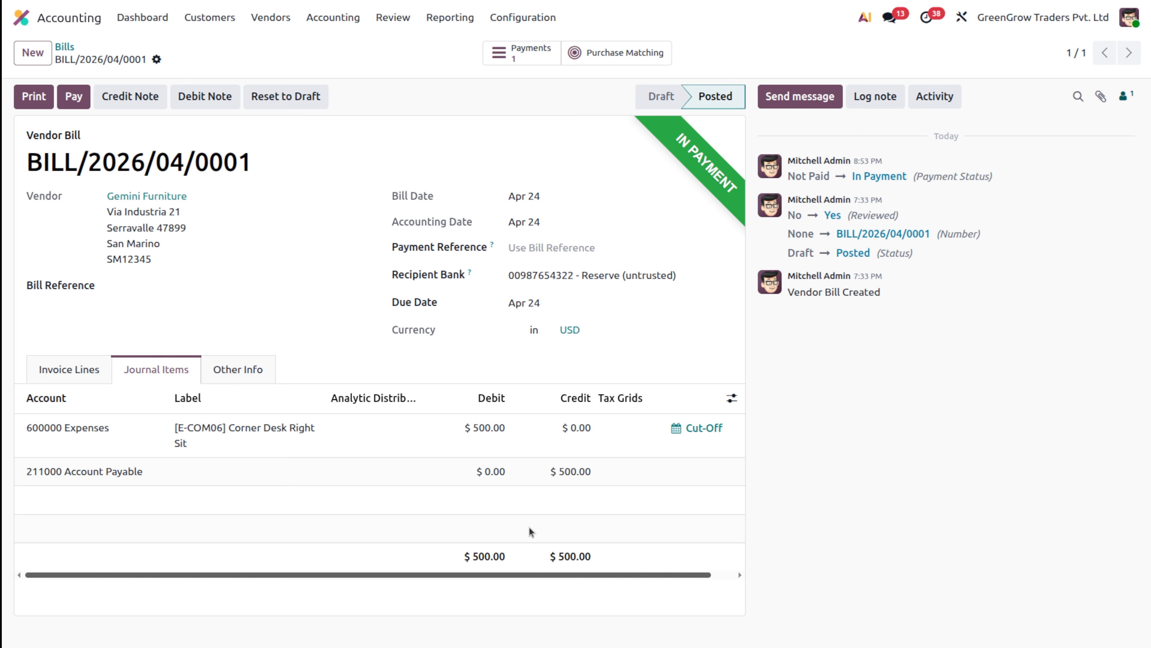
{"action": "left_click", "coordinate": [526, 50]}
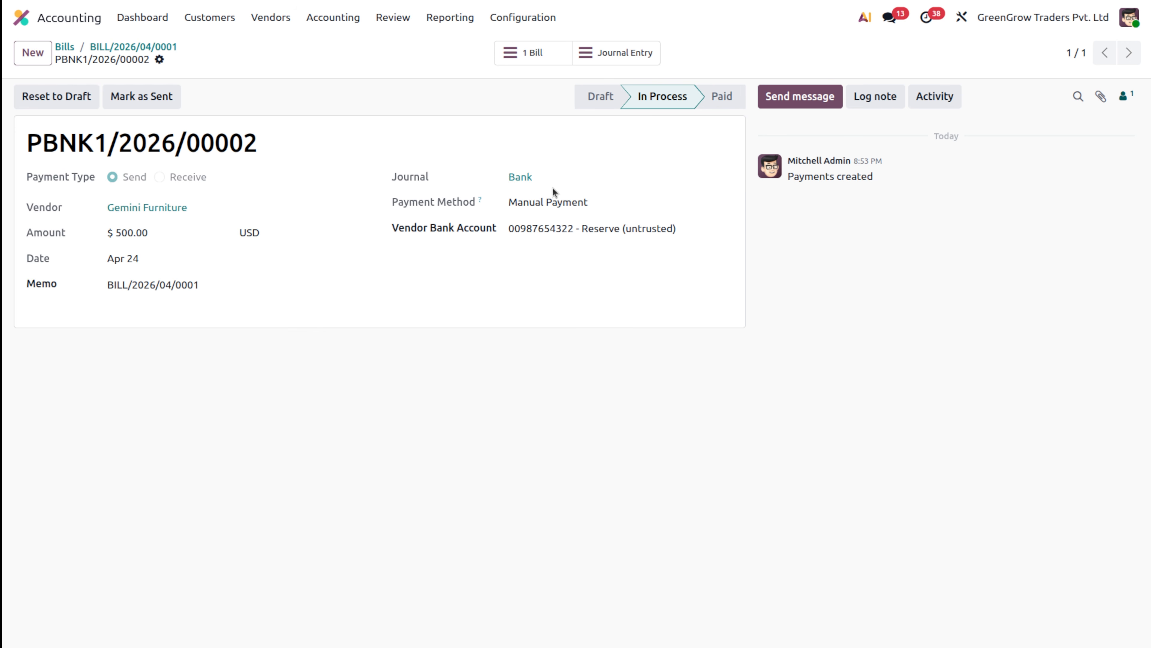
{"action": "left_click", "coordinate": [601, 57]}
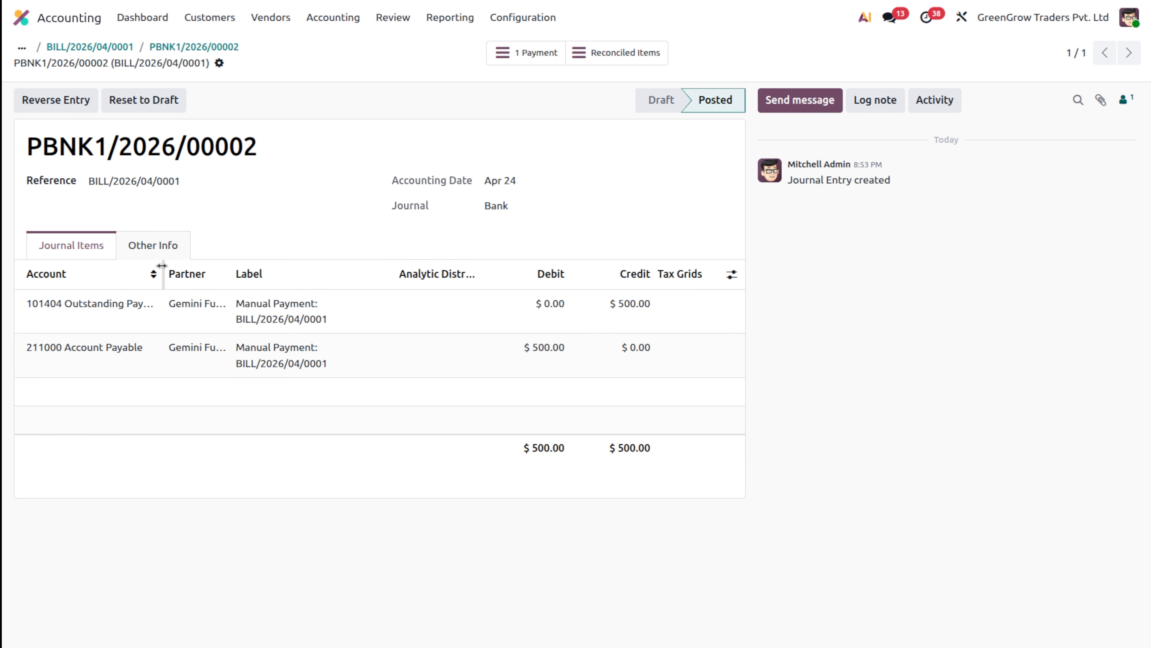
{"action": "left_click_drag", "start_coordinate": [162, 269], "coordinate": [193, 263]}
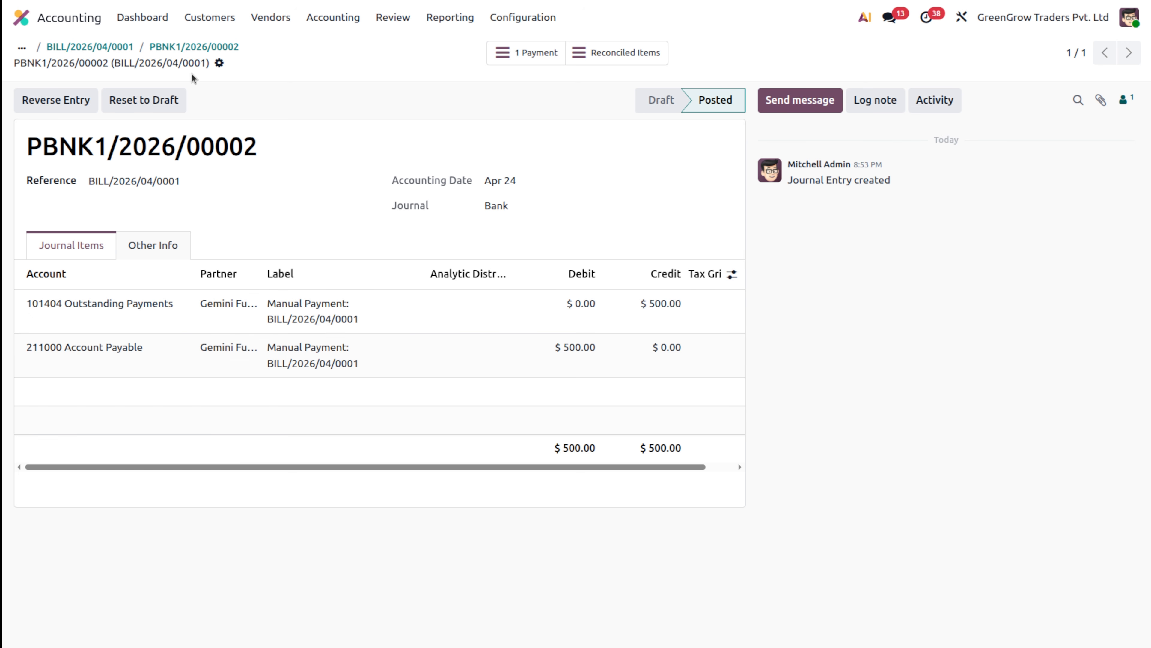
- Return to the Gemini Furniture bill and copy its number, BILL/2026/04/0001
{"action": "left_click", "coordinate": [189, 47]}
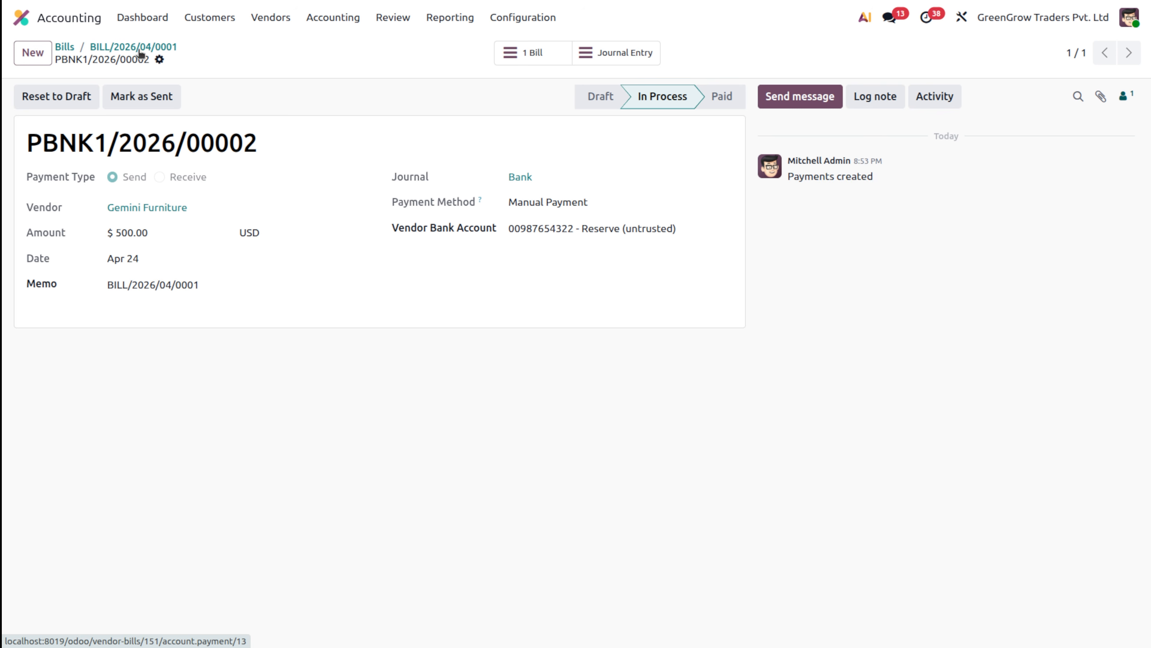
{"action": "left_click", "coordinate": [124, 48]}
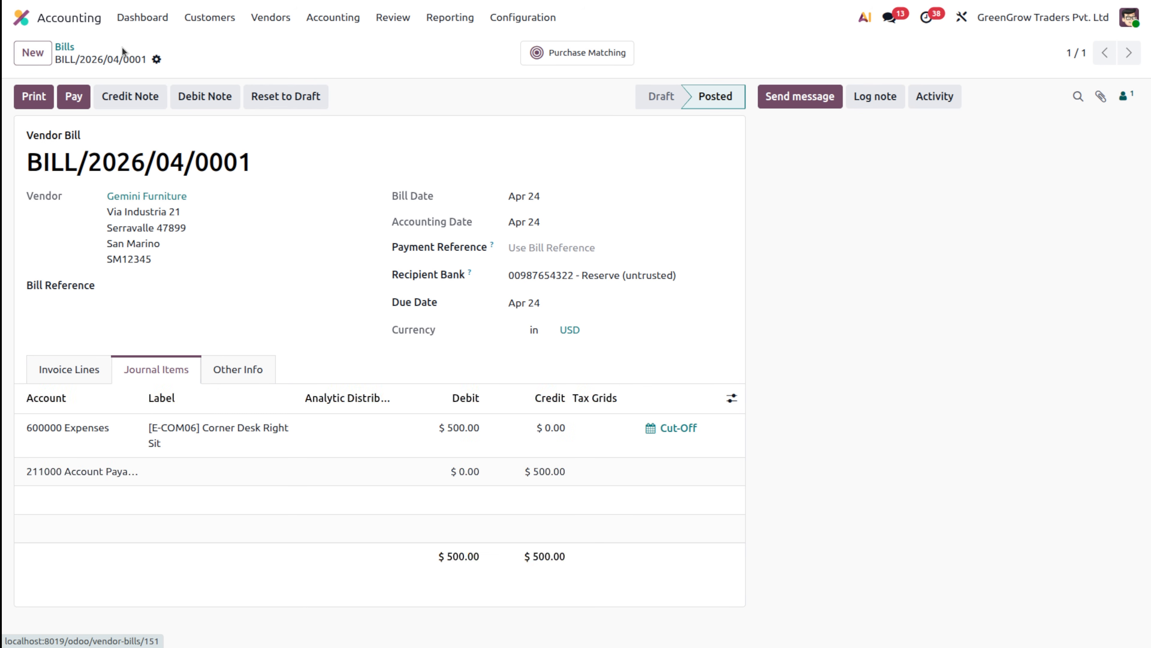
{"action": "triple_click", "coordinate": [214, 172]}
{"action": "key", "text": "ctrl+c"}
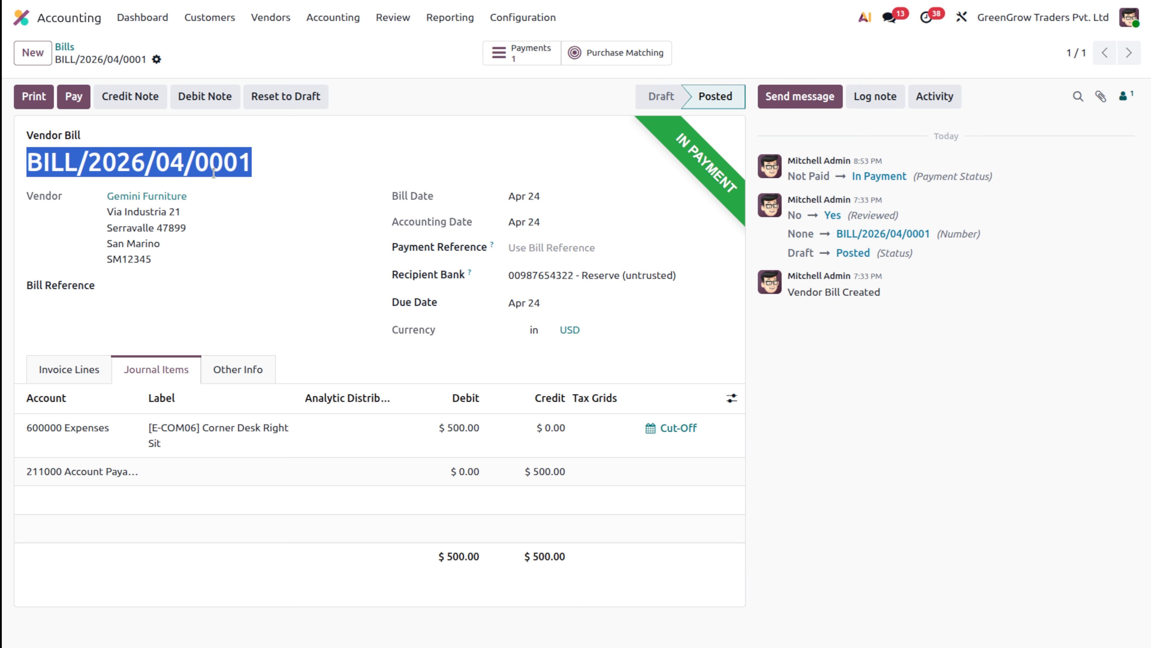
{"action": "left_click", "coordinate": [152, 321]}
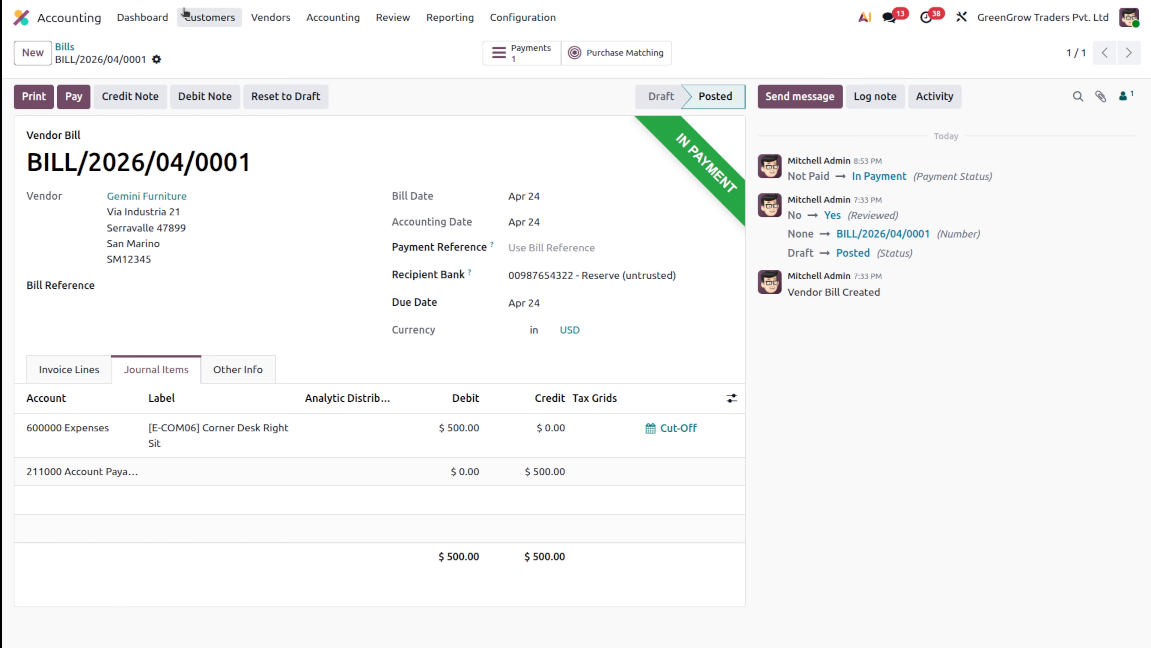
- Start a new transaction in the Bank journal labelled BILL/2026/04/0001, with Gemini Furniture as the partner
{"action": "left_click", "coordinate": [144, 19]}
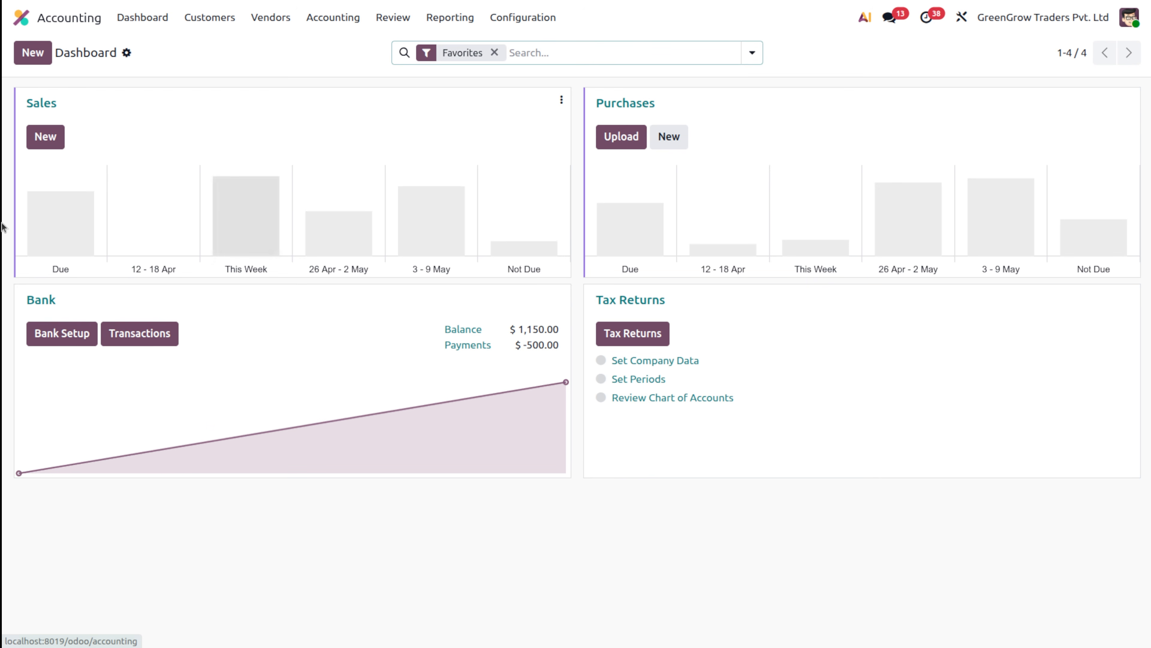
{"action": "left_click", "coordinate": [155, 335]}
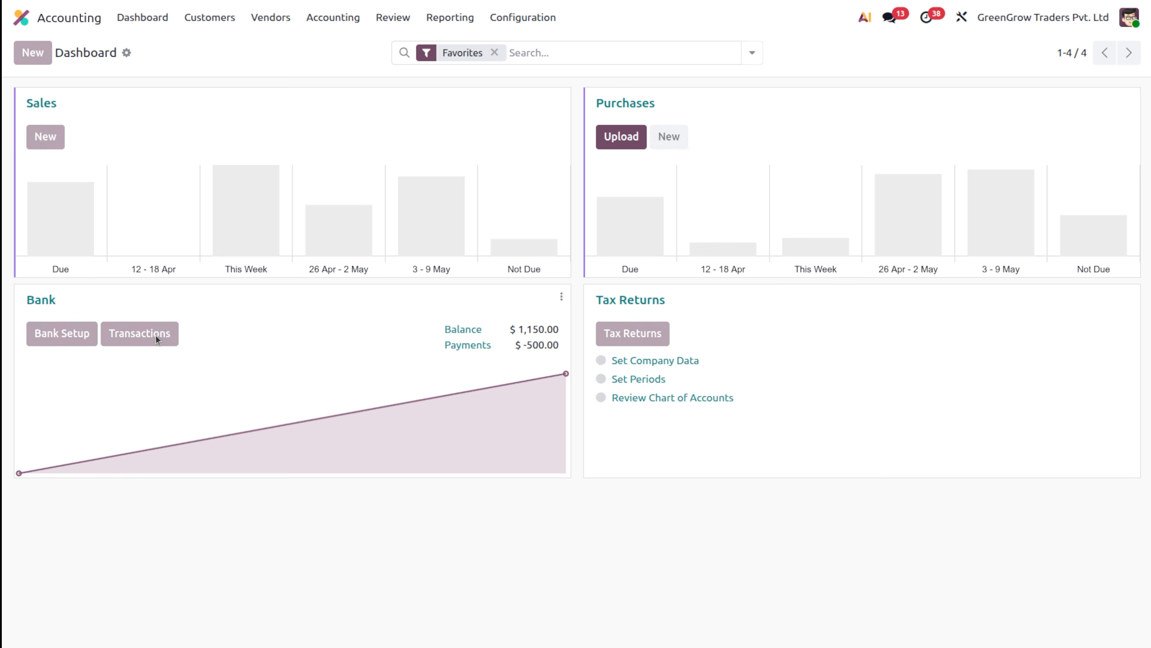
{"action": "left_click", "coordinate": [35, 61]}
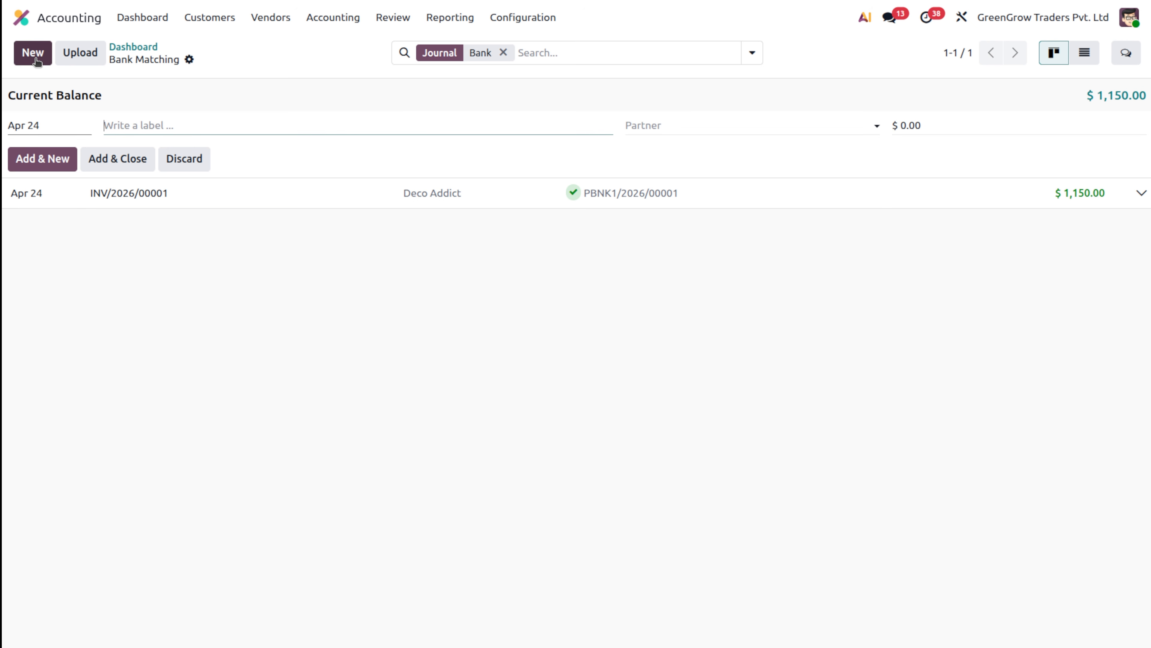
{"action": "key", "text": "ctrl+v"}
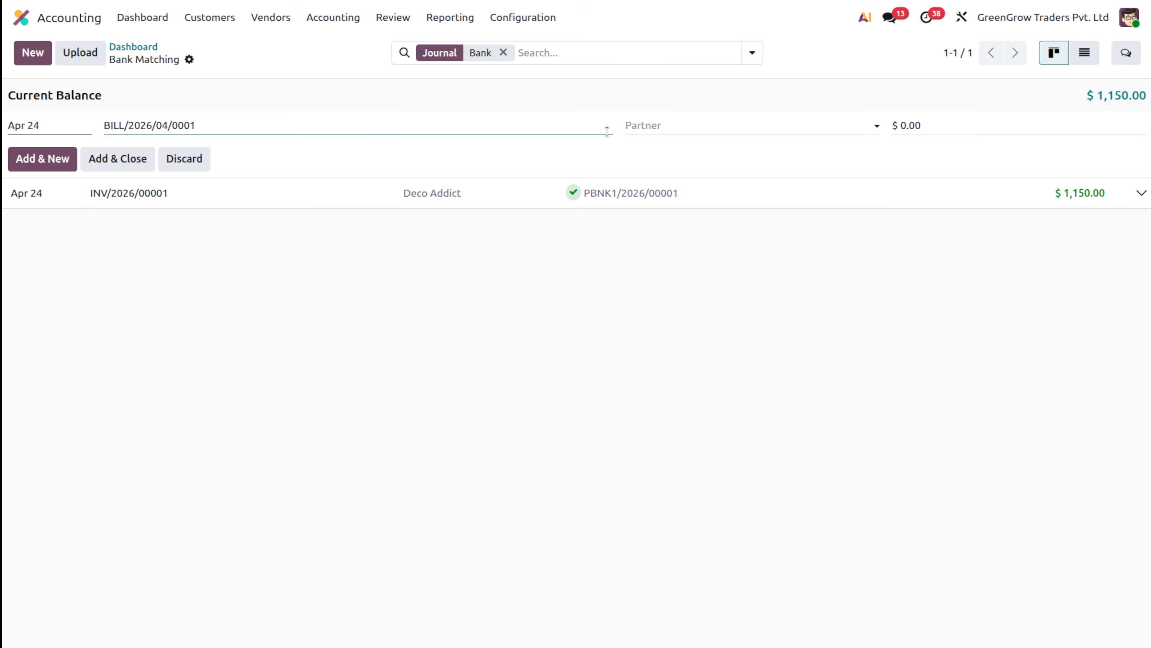
{"action": "left_click", "coordinate": [702, 120]}
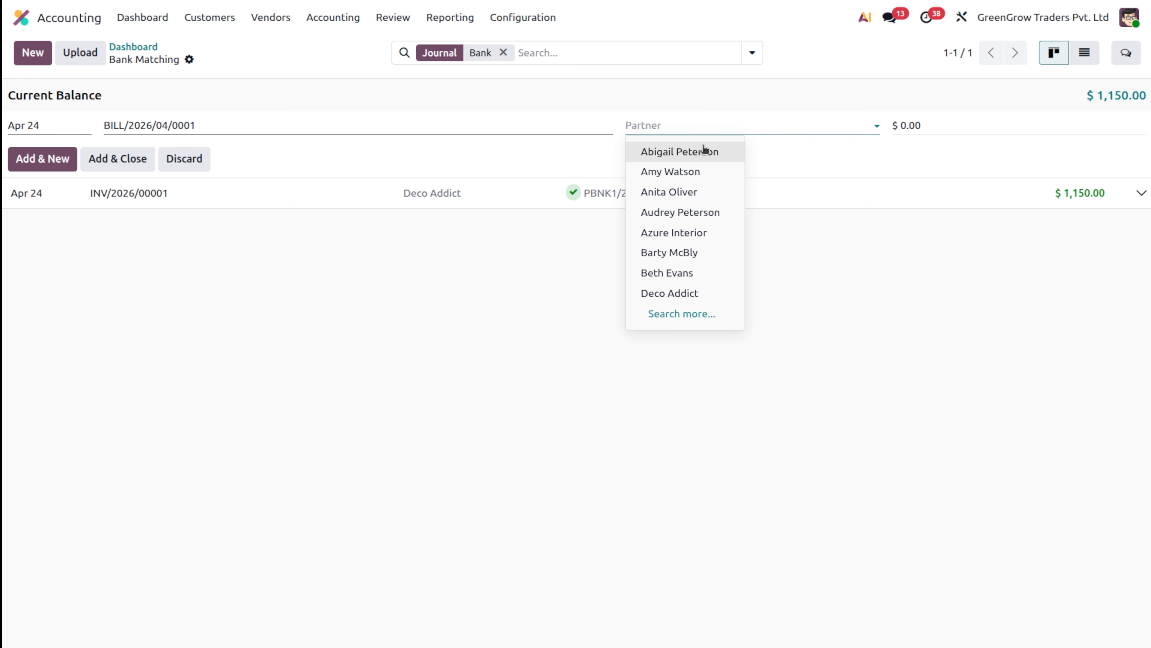
{"action": "type", "text": "gemi"}
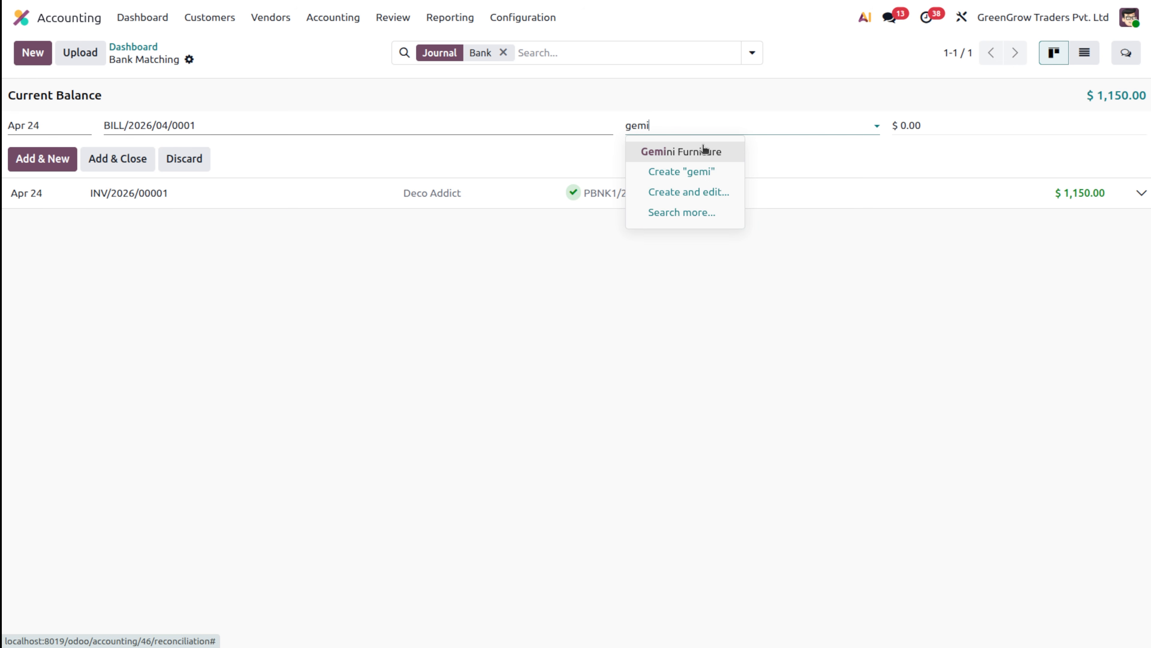
{"action": "left_click", "coordinate": [703, 149]}
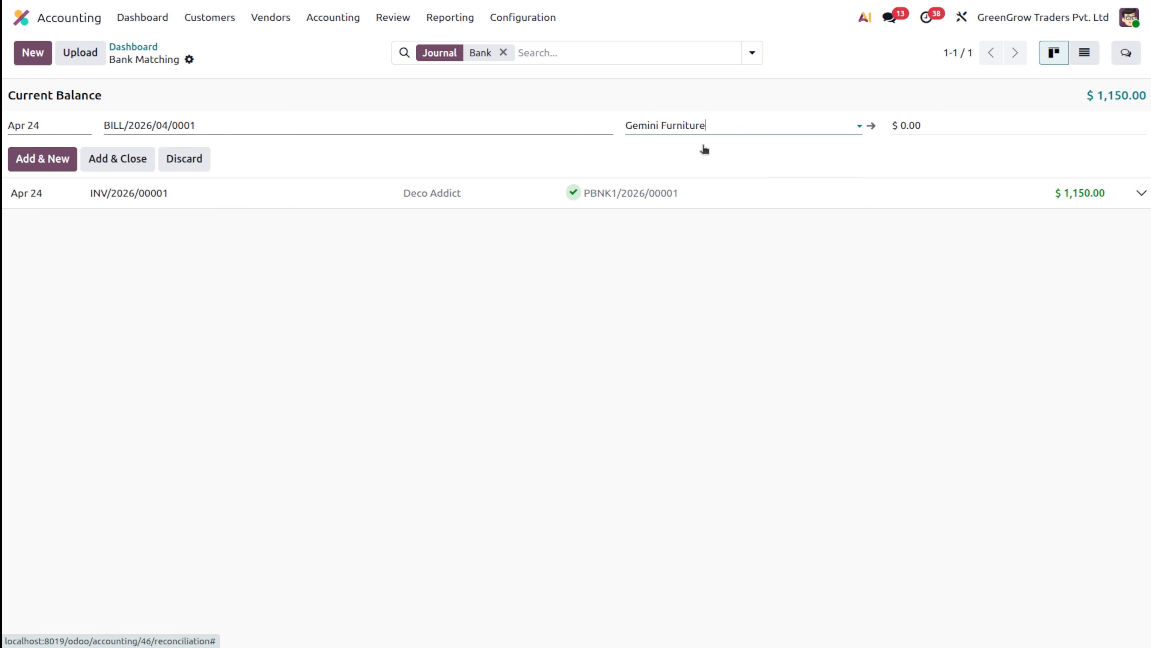
- Set the bank transaction's amount to -500 and add it to the Bank journal, closing the entry form
{"action": "left_click", "coordinate": [903, 123]}
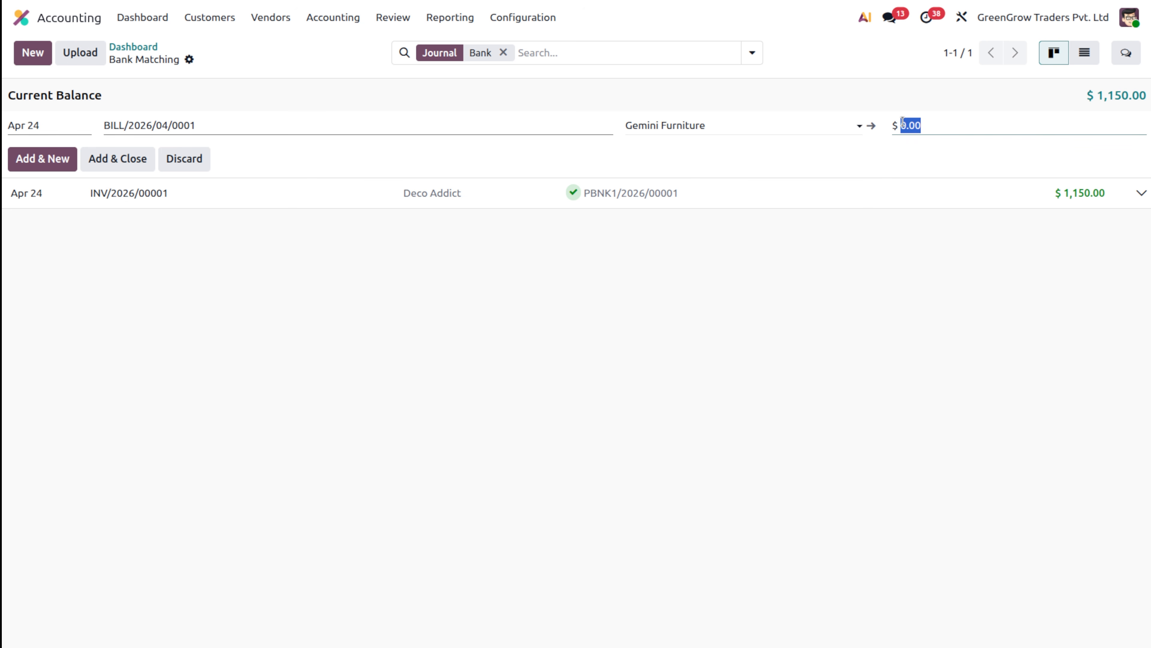
{"action": "type", "text": "500"}
{"action": "left_click", "coordinate": [902, 122]}
{"action": "type", "text": "-"}
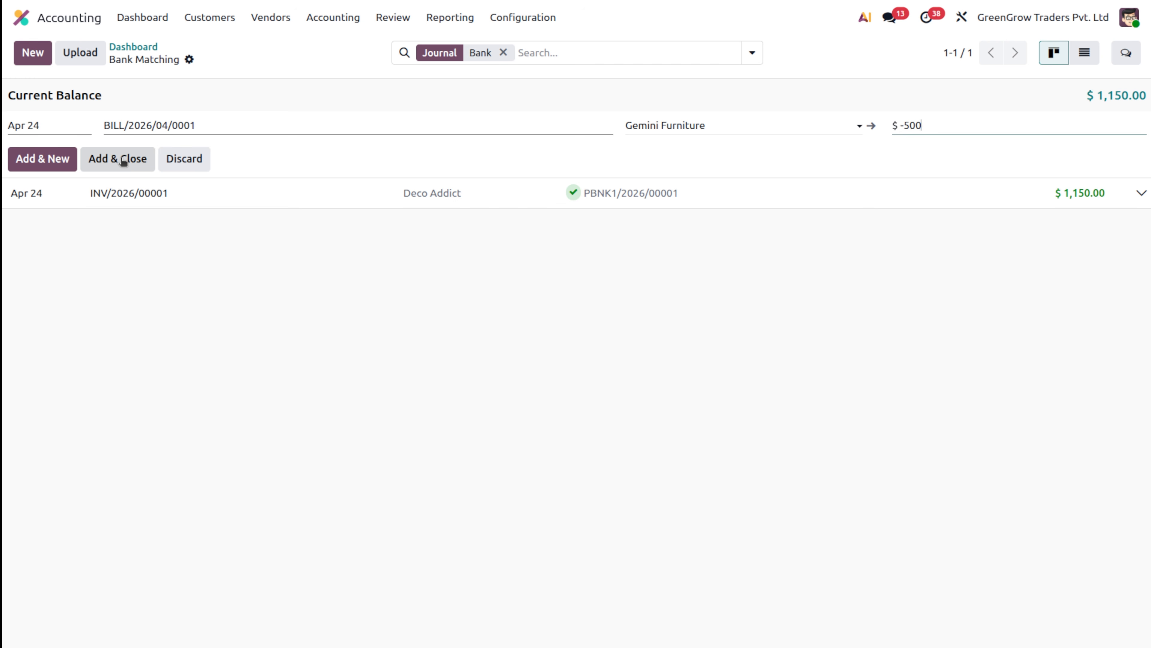
{"action": "left_click", "coordinate": [120, 159]}
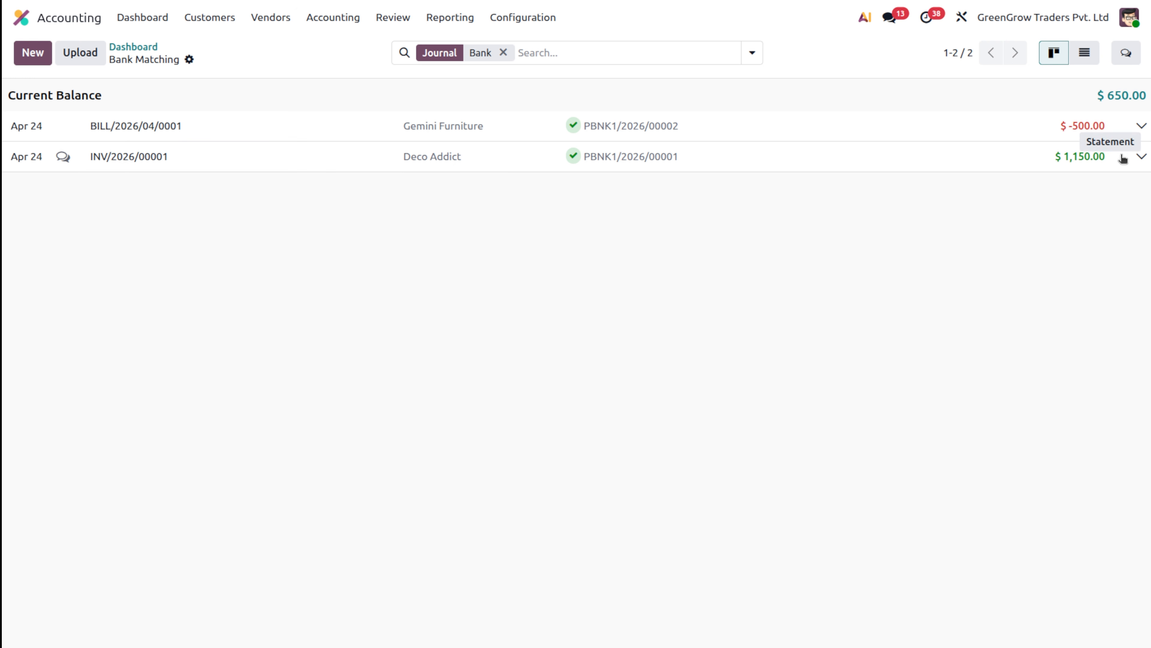
- Expand the BILL/2026/04/0001 bank transaction to check its matched payment, and go to the vendor bills
{"action": "left_click", "coordinate": [1137, 128]}
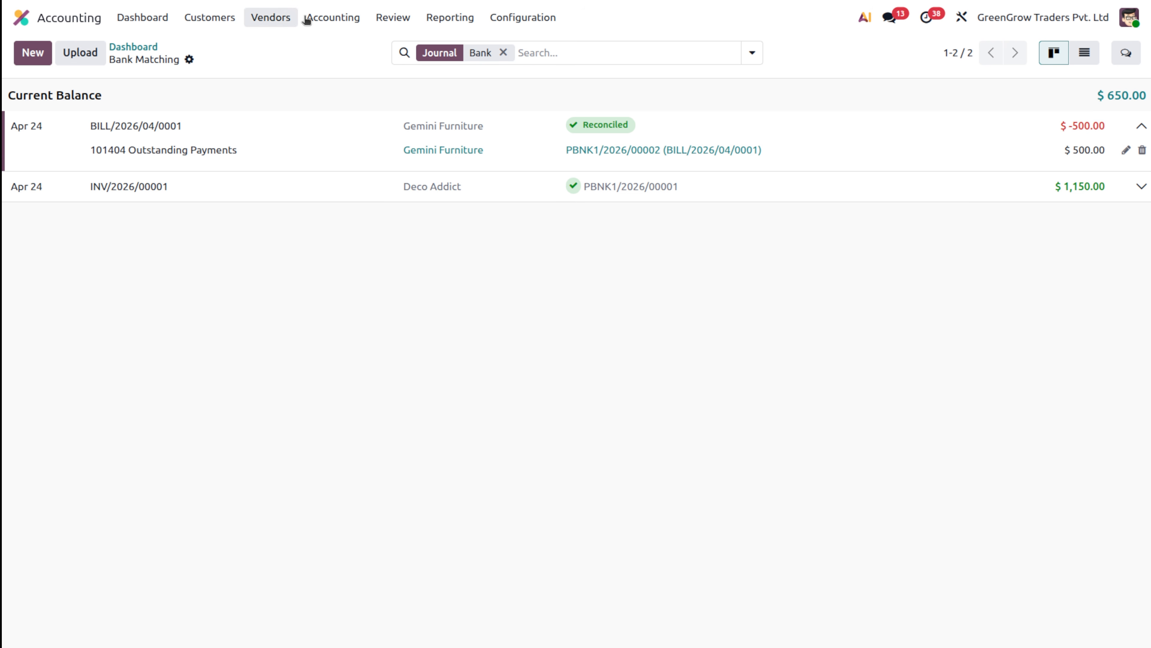
{"action": "left_click", "coordinate": [275, 20]}
{"action": "left_click", "coordinate": [274, 44]}
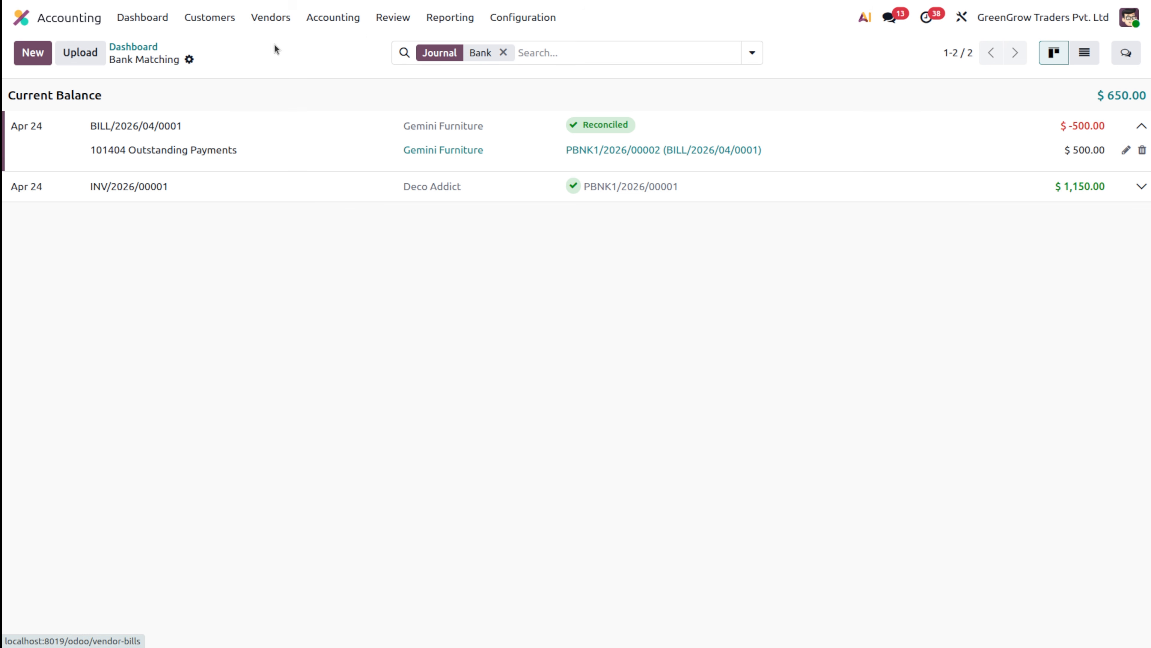
- Open the Gemini Furniture bill to check its payment status, and review the items of journal entry BNK1/2026/00002
{"action": "left_click", "coordinate": [663, 125]}
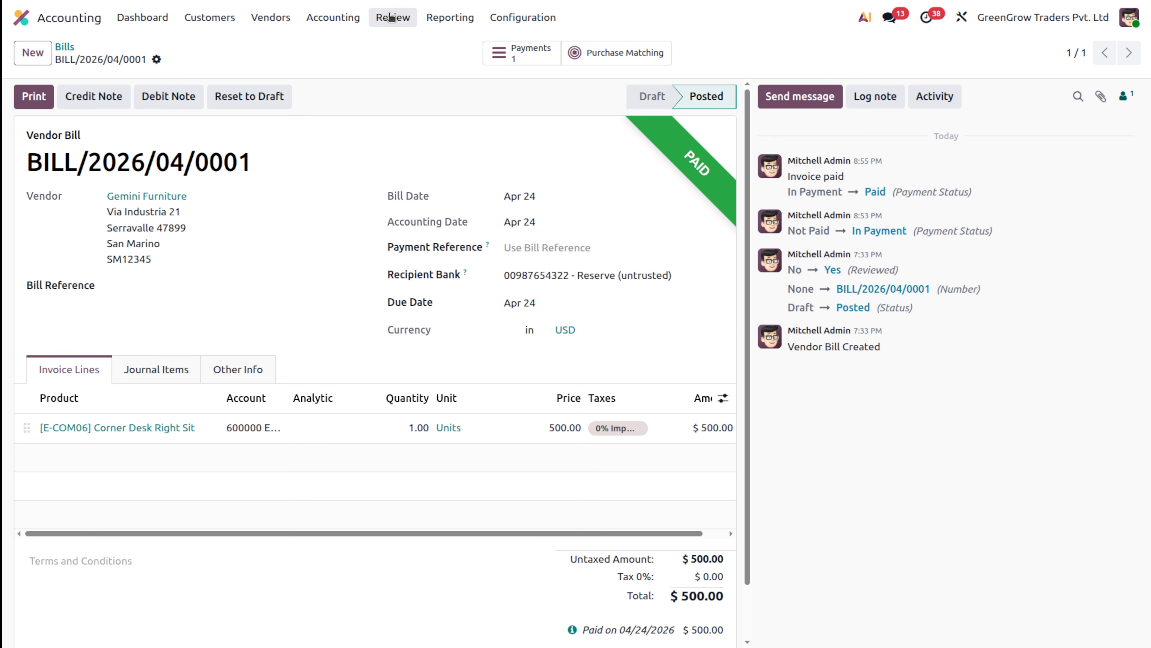
{"action": "left_click", "coordinate": [333, 18]}
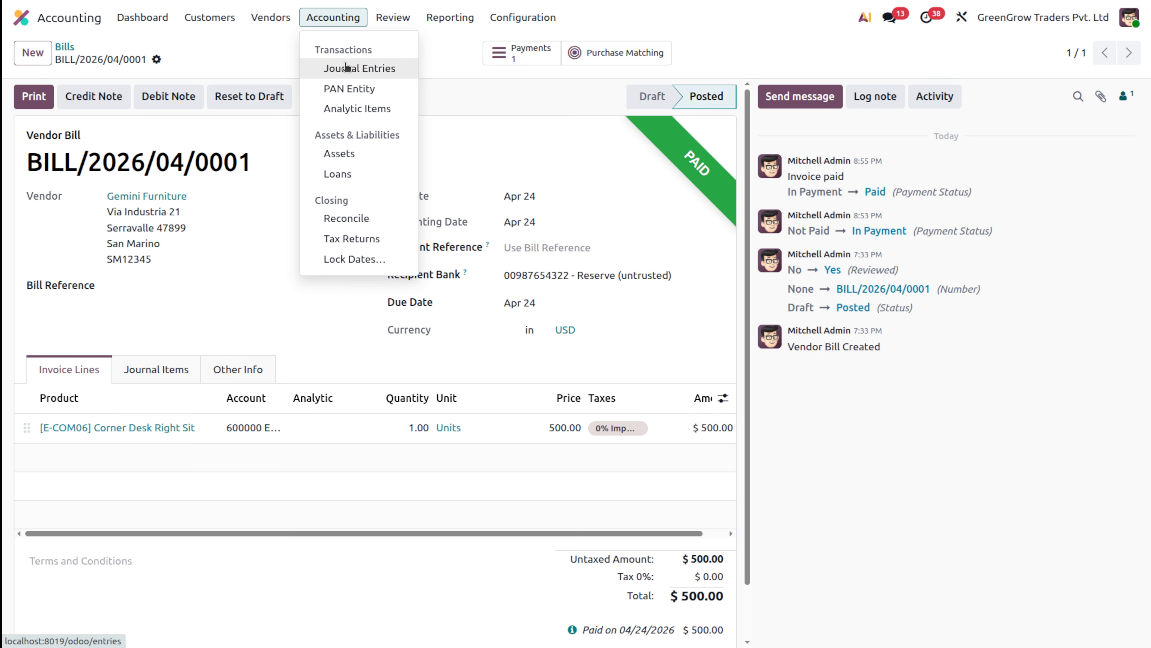
{"action": "left_click", "coordinate": [334, 68]}
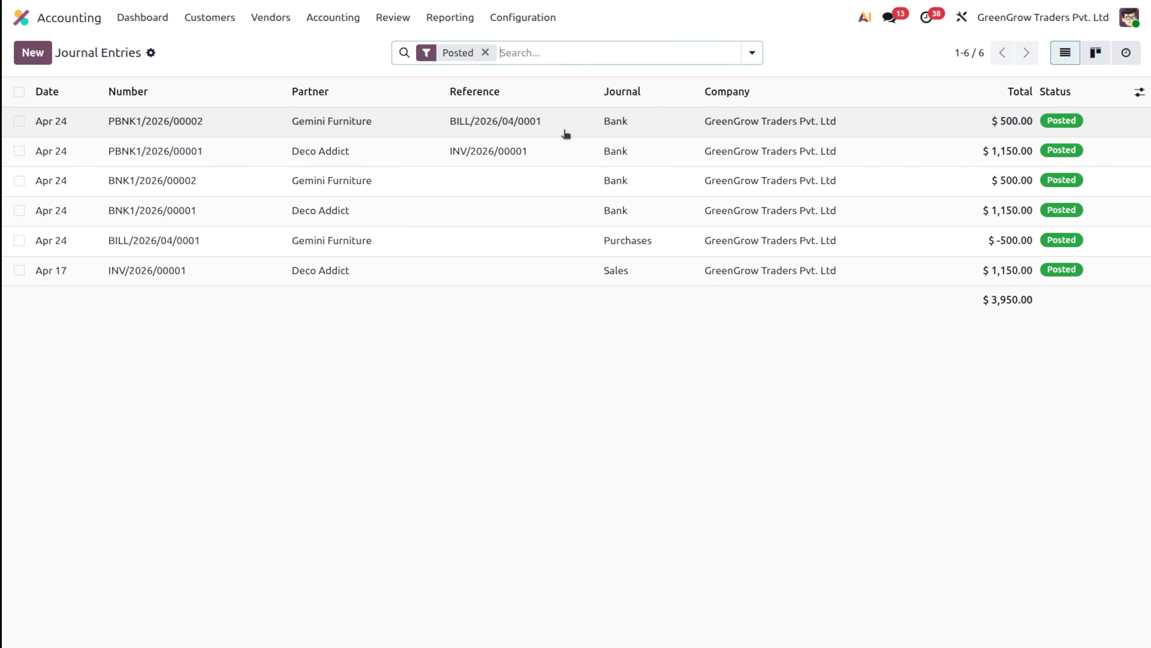
{"action": "left_click", "coordinate": [241, 178]}
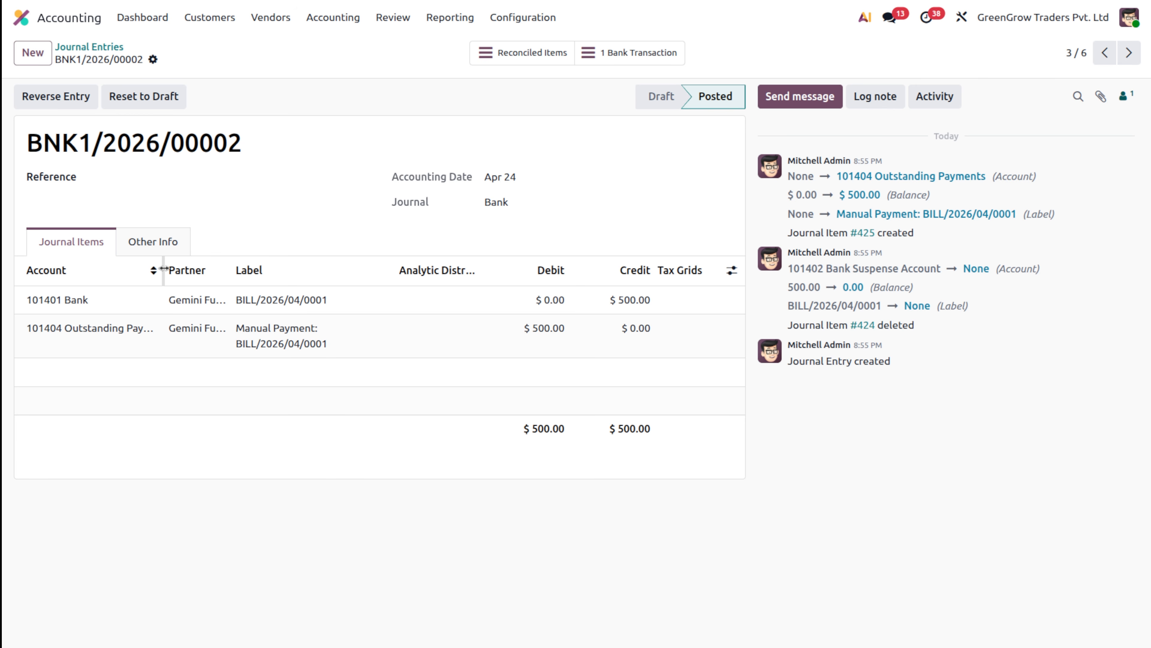
{"action": "left_click_drag", "start_coordinate": [164, 269], "coordinate": [190, 269]}
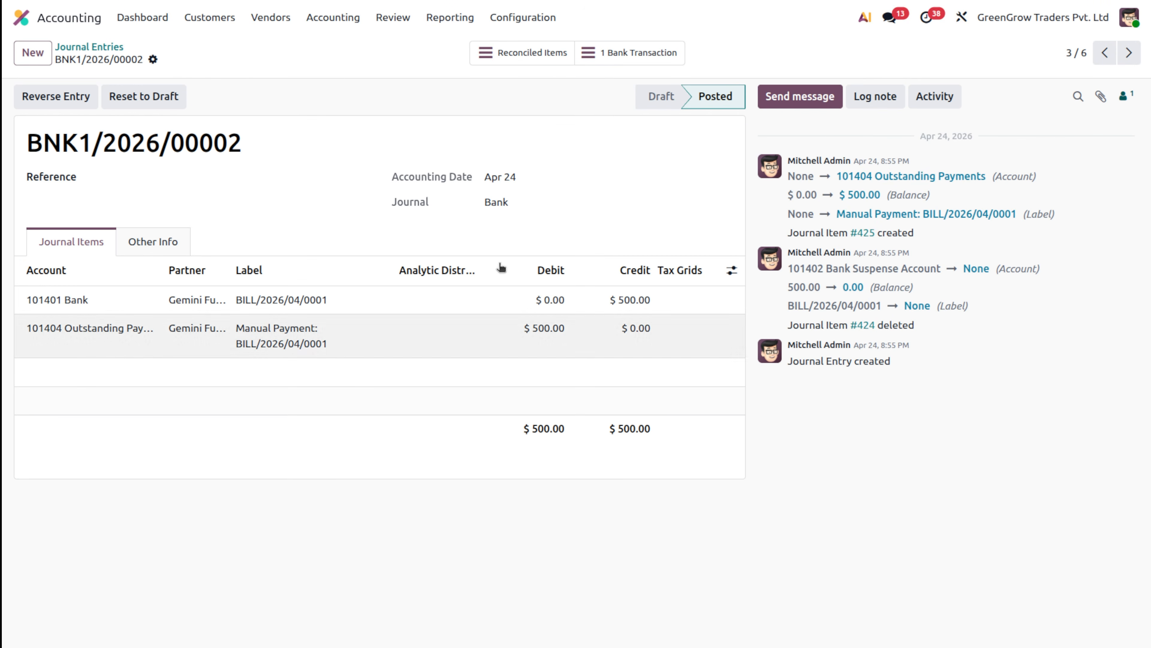
- Open the Partner Ledger report and review the debits and credits for Deco Addict and Gemini Furniture
{"action": "left_click", "coordinate": [451, 16]}
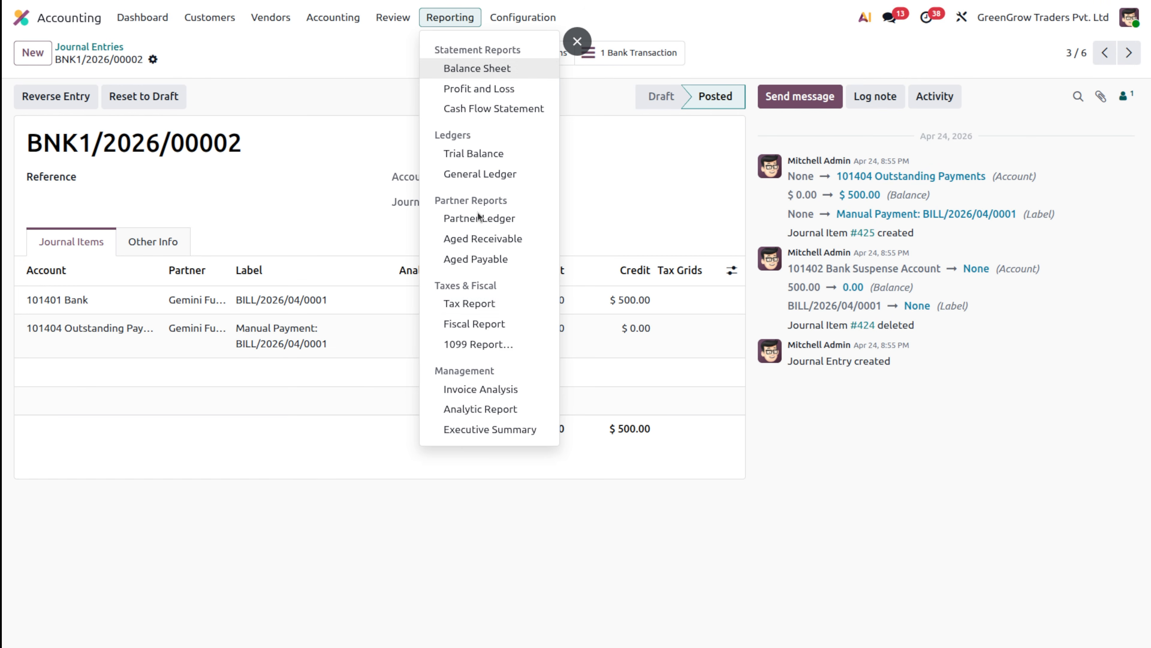
{"action": "left_click", "coordinate": [475, 220]}
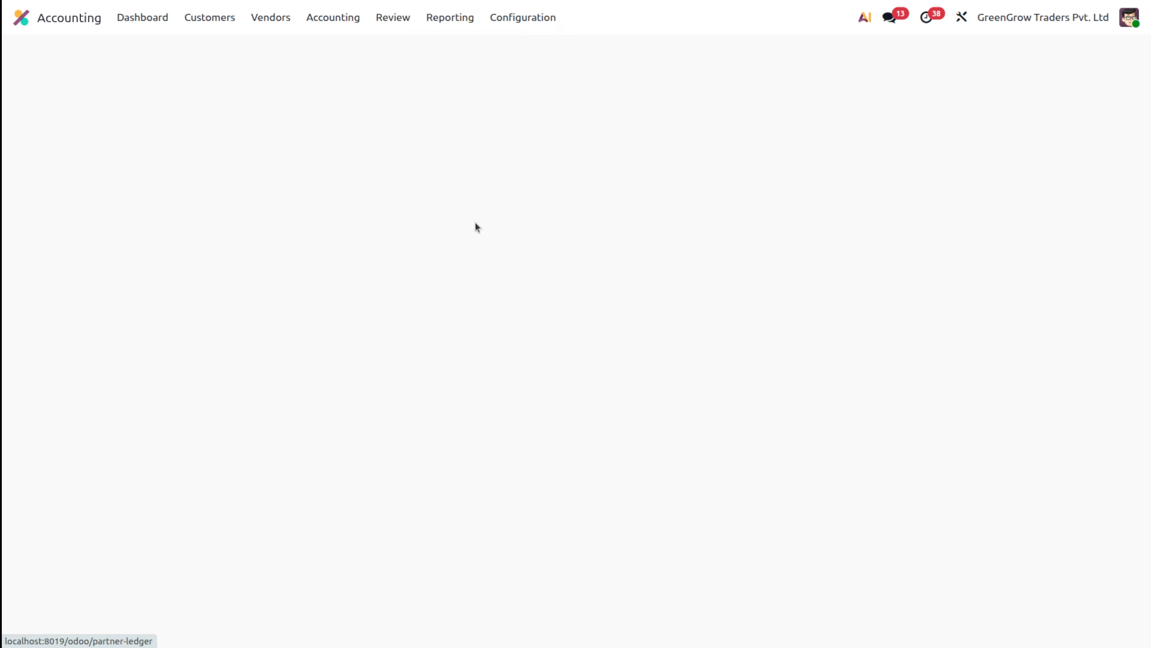
{"action": "mouse_move", "coordinate": [325, 192]}
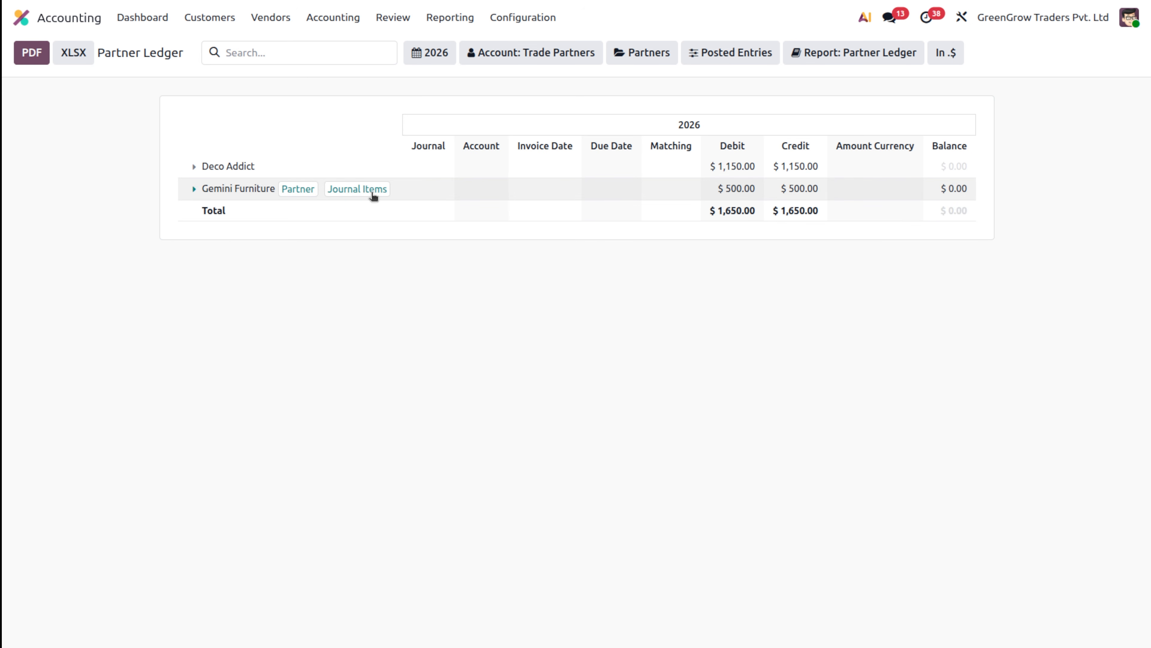
- Open the Tax Report and set its period to April 2026 to review sales and purchase taxes
{"action": "left_click", "coordinate": [450, 19]}
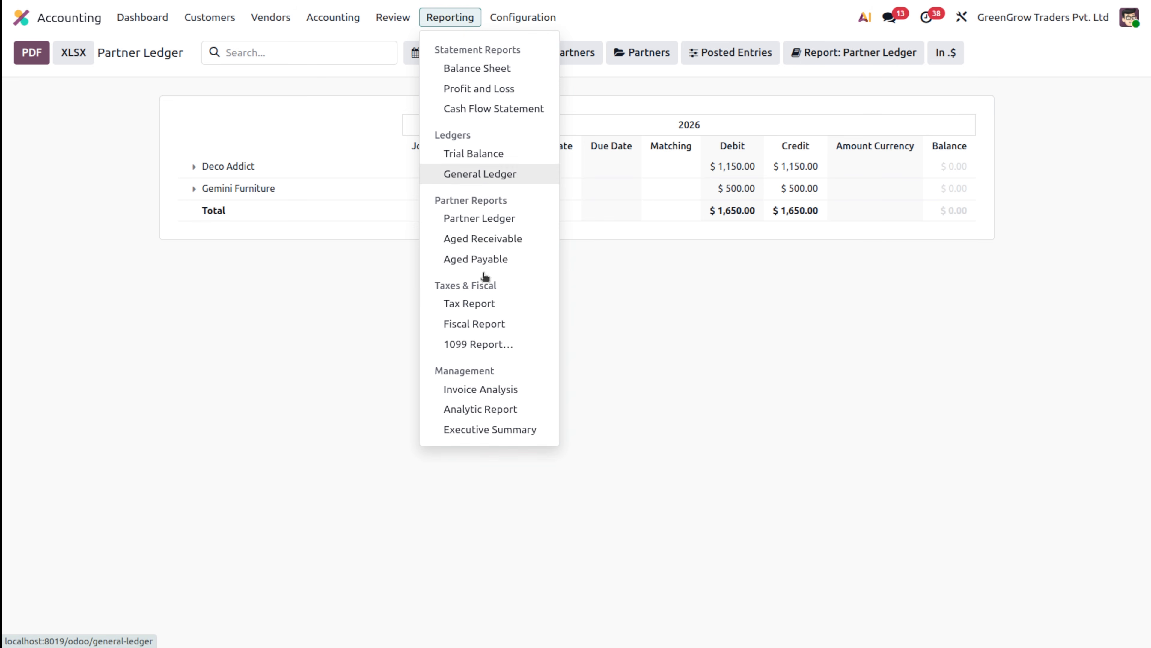
{"action": "left_click", "coordinate": [483, 304]}
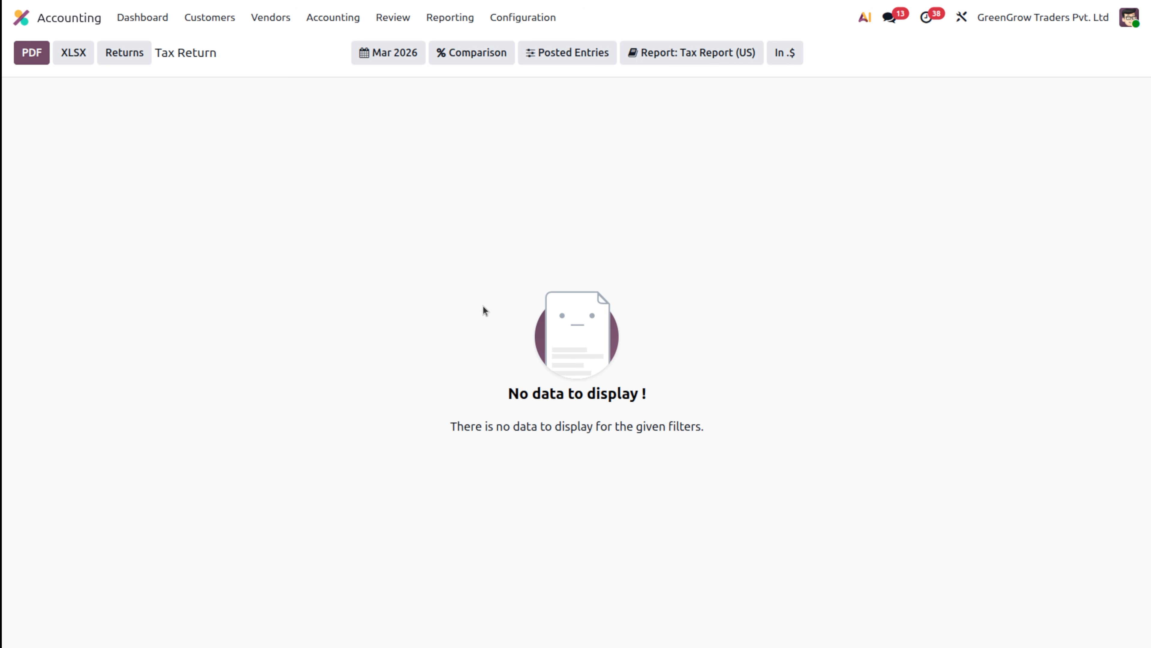
{"action": "left_click", "coordinate": [392, 49]}
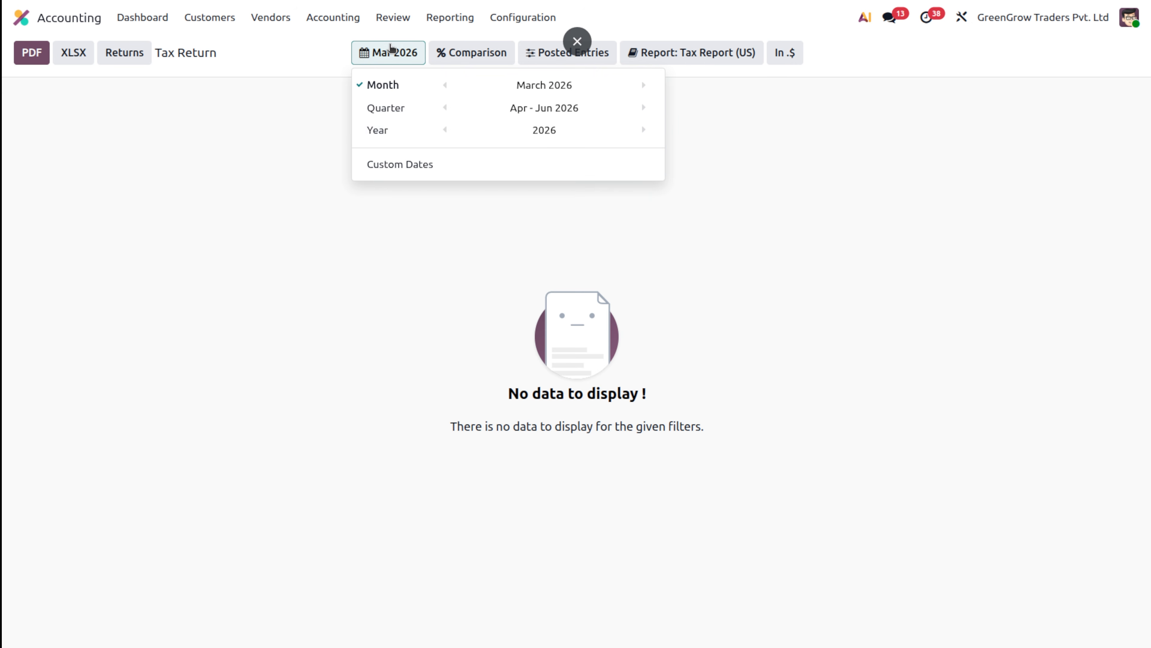
{"action": "left_click", "coordinate": [647, 88]}
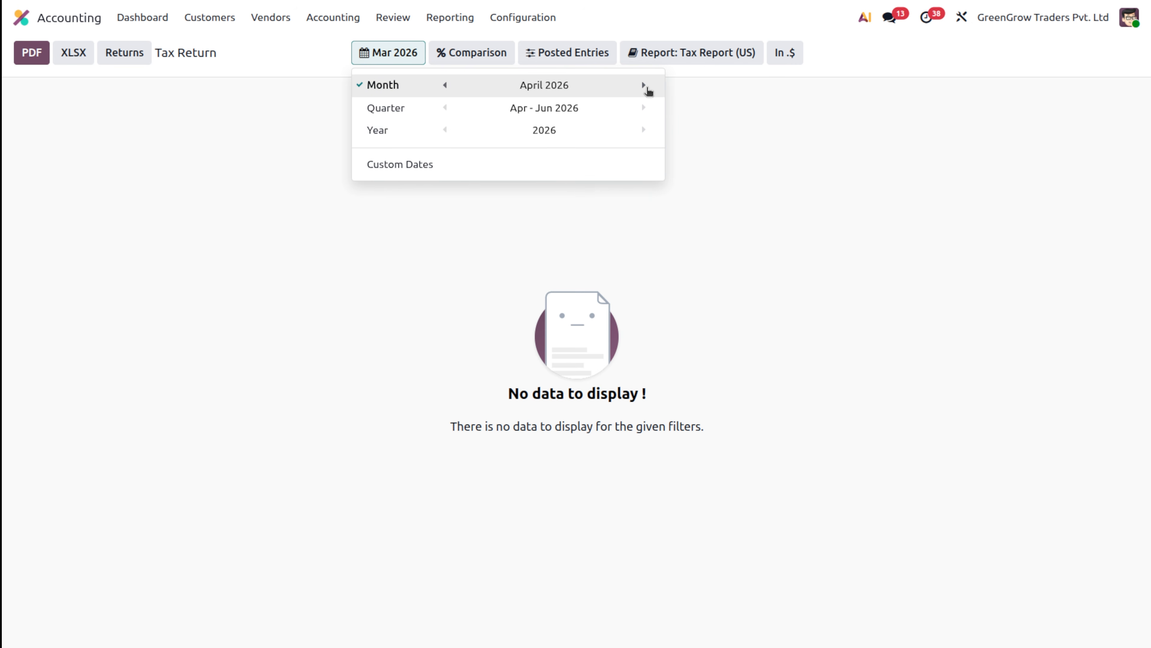
{"action": "left_click", "coordinate": [905, 452]}
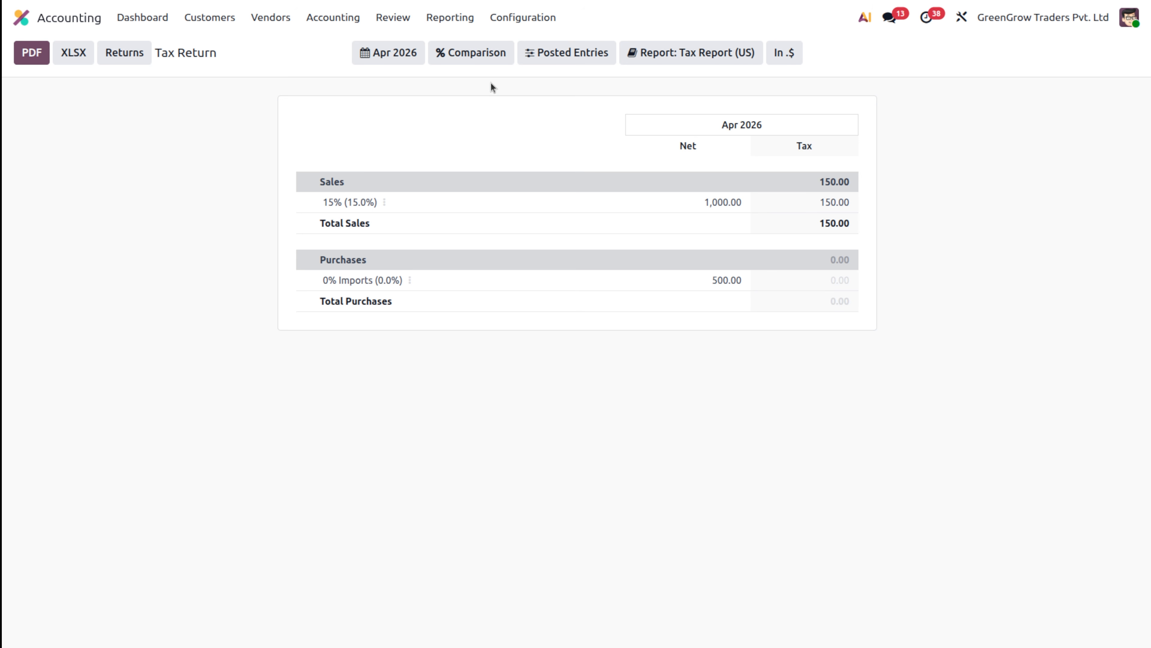
- Enable Budget Management under Analytics in the Accounting settings and save the settings
{"action": "left_click", "coordinate": [532, 18]}
{"action": "left_click", "coordinate": [536, 46]}
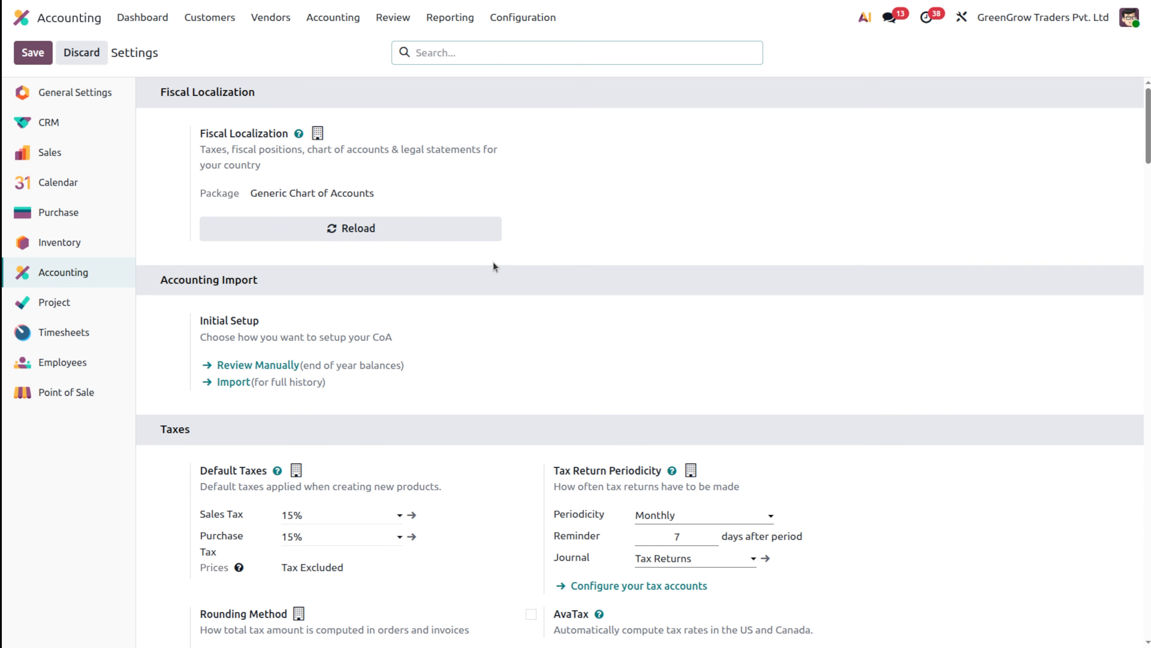
{"action": "scroll", "coordinate": [497, 325], "scroll_direction": "down", "scroll_amount": 12}
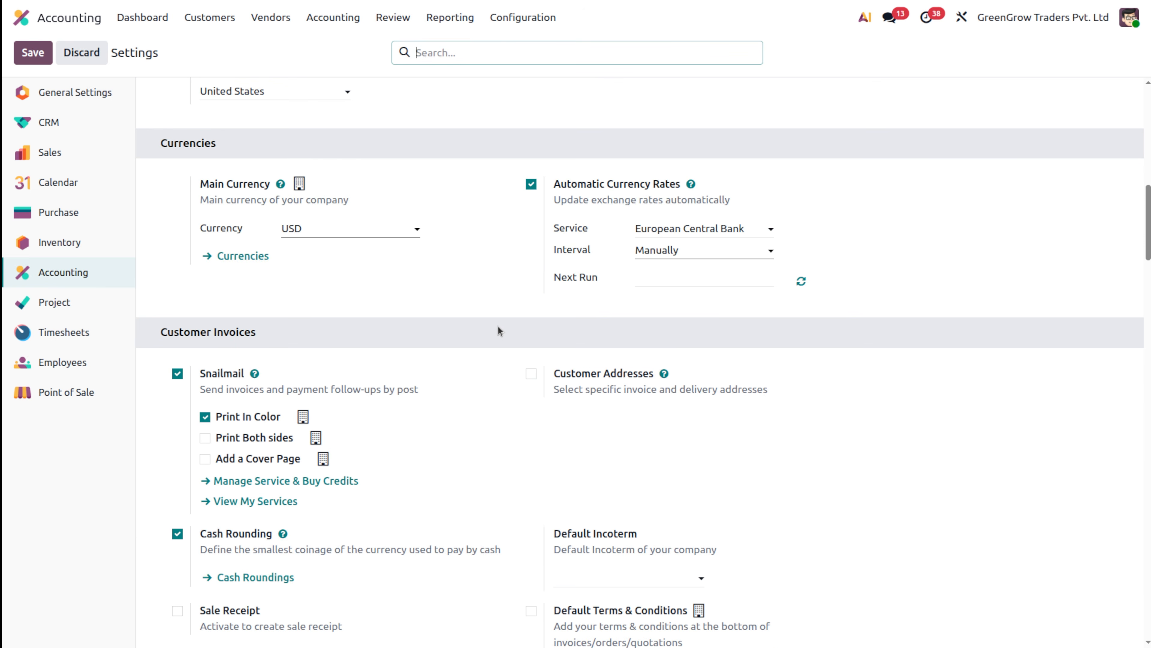
{"action": "scroll", "coordinate": [497, 325], "scroll_direction": "down", "scroll_amount": 15}
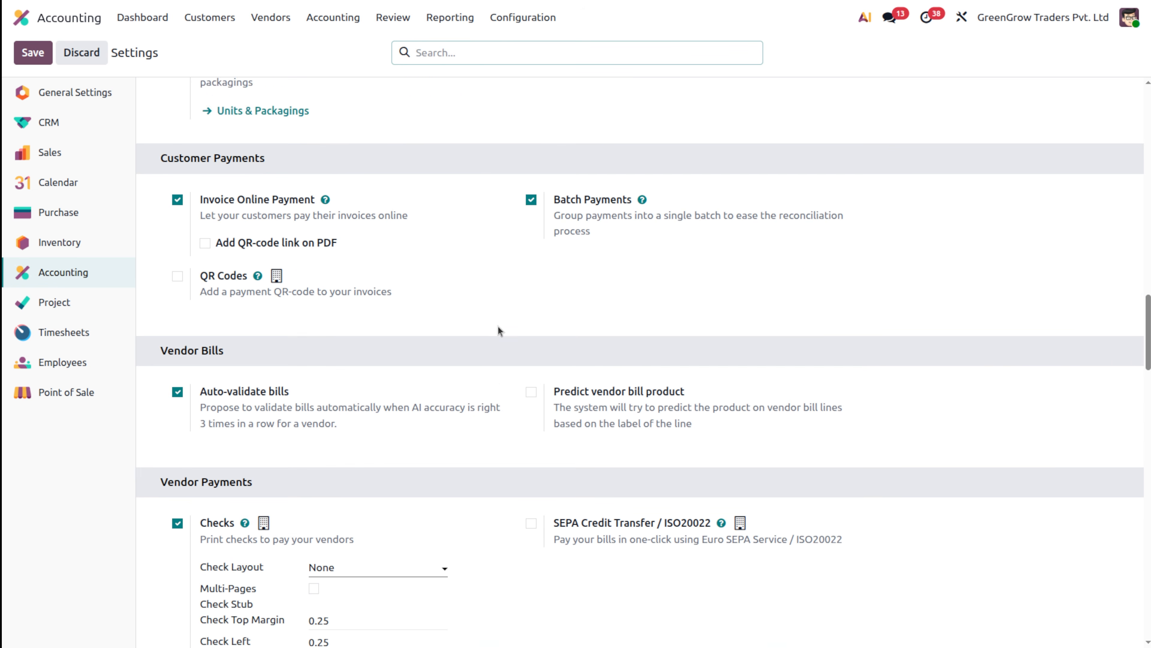
{"action": "scroll", "coordinate": [497, 325], "scroll_direction": "down", "scroll_amount": 15}
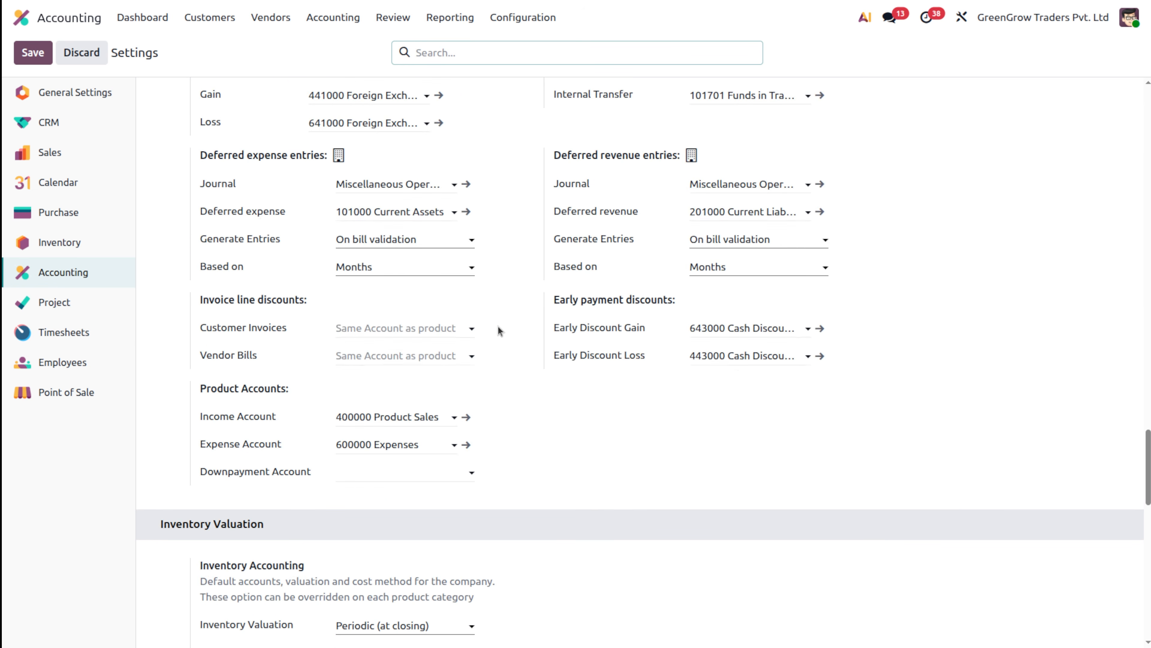
{"action": "scroll", "coordinate": [498, 330], "scroll_direction": "down", "scroll_amount": 12}
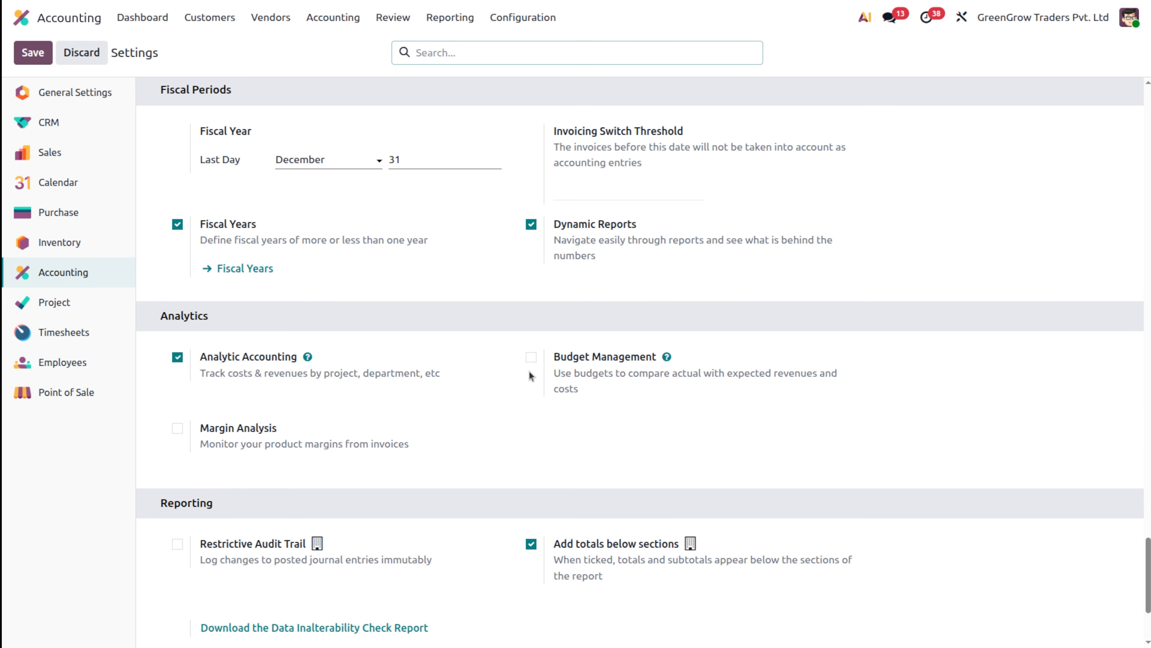
{"action": "left_click", "coordinate": [531, 357]}
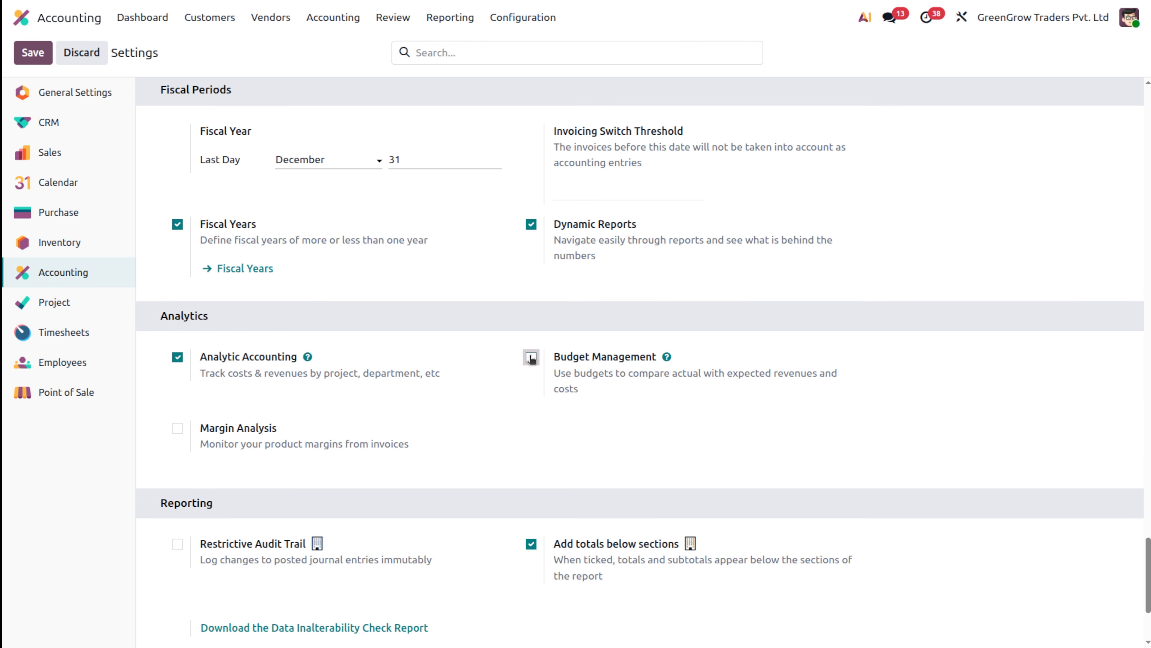
{"action": "left_click", "coordinate": [44, 49]}
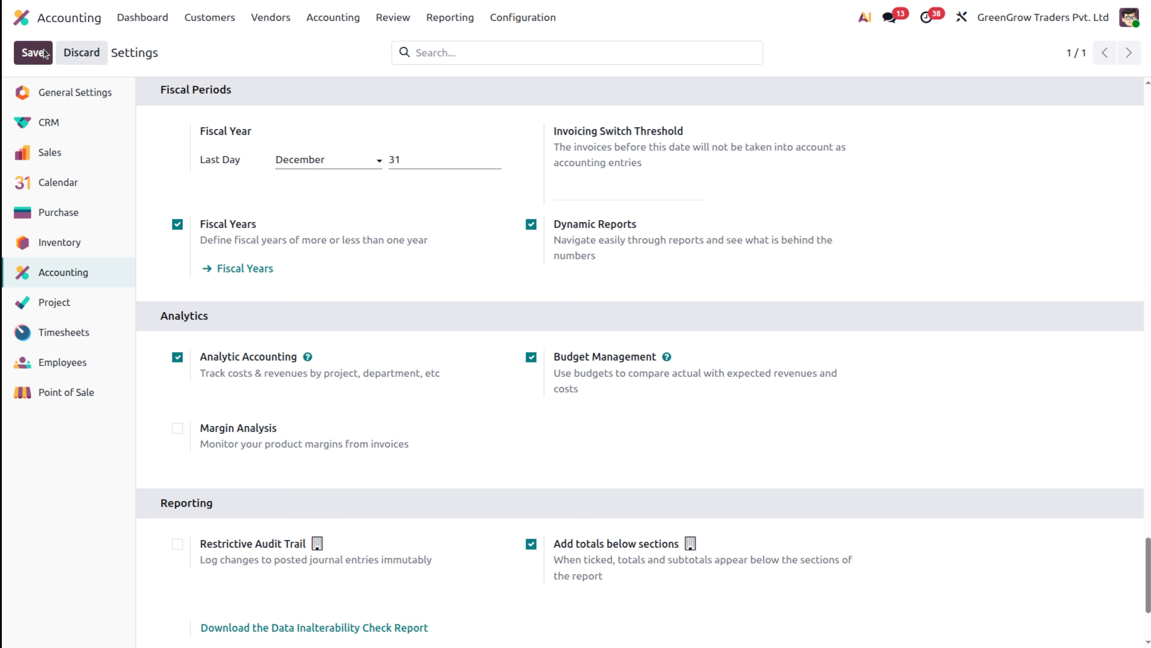
{"action": "left_click", "coordinate": [45, 54]}
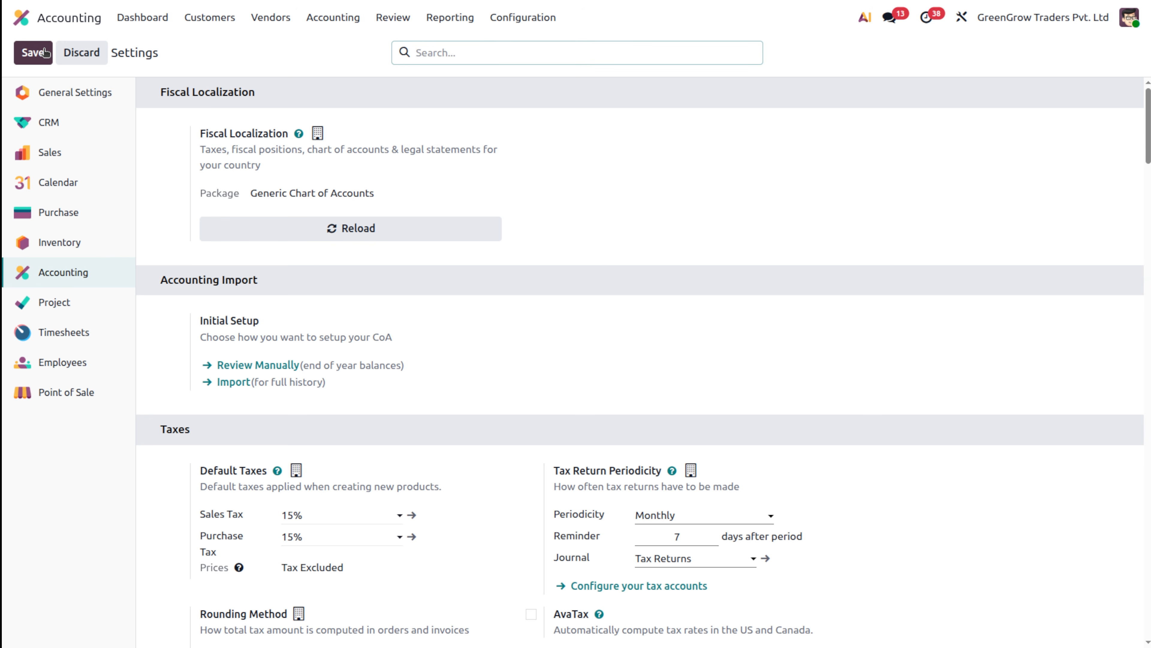
{"action": "left_click", "coordinate": [46, 52]}
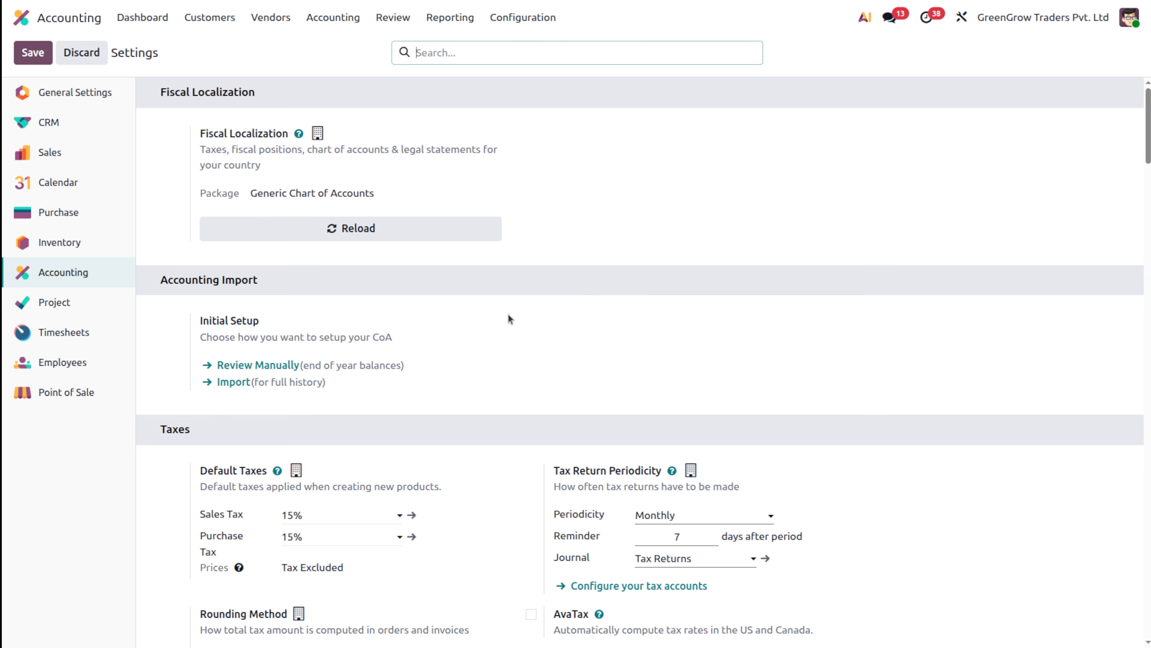
{"action": "left_click", "coordinate": [521, 18]}
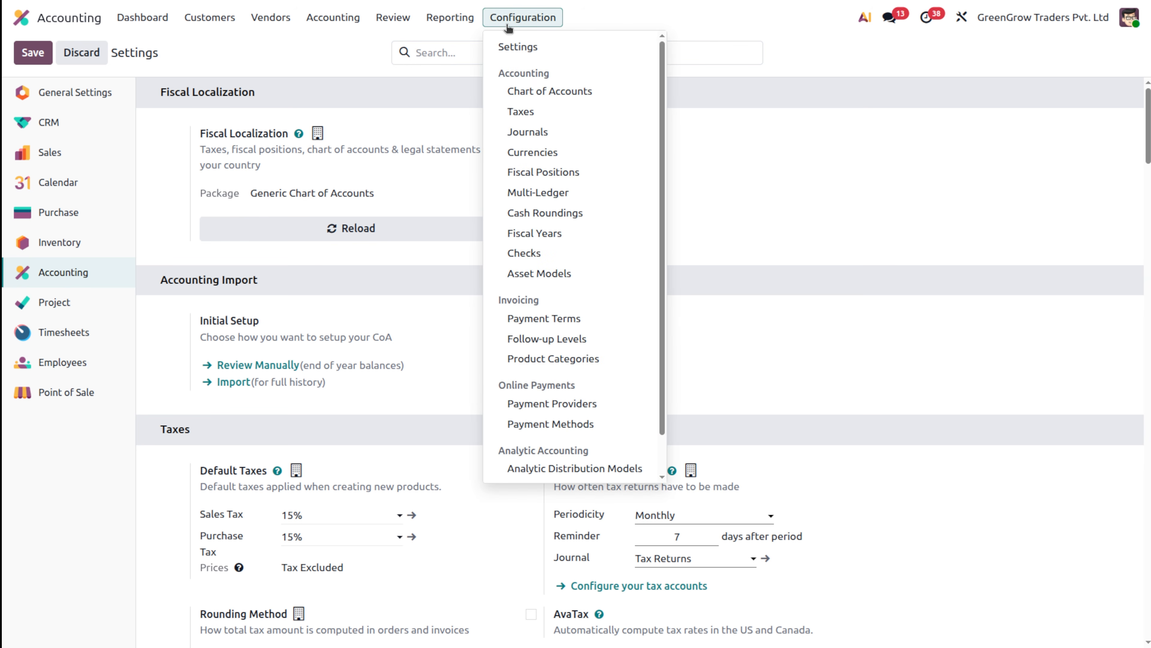
{"action": "scroll", "coordinate": [597, 331], "scroll_direction": "down", "scroll_amount": 1}
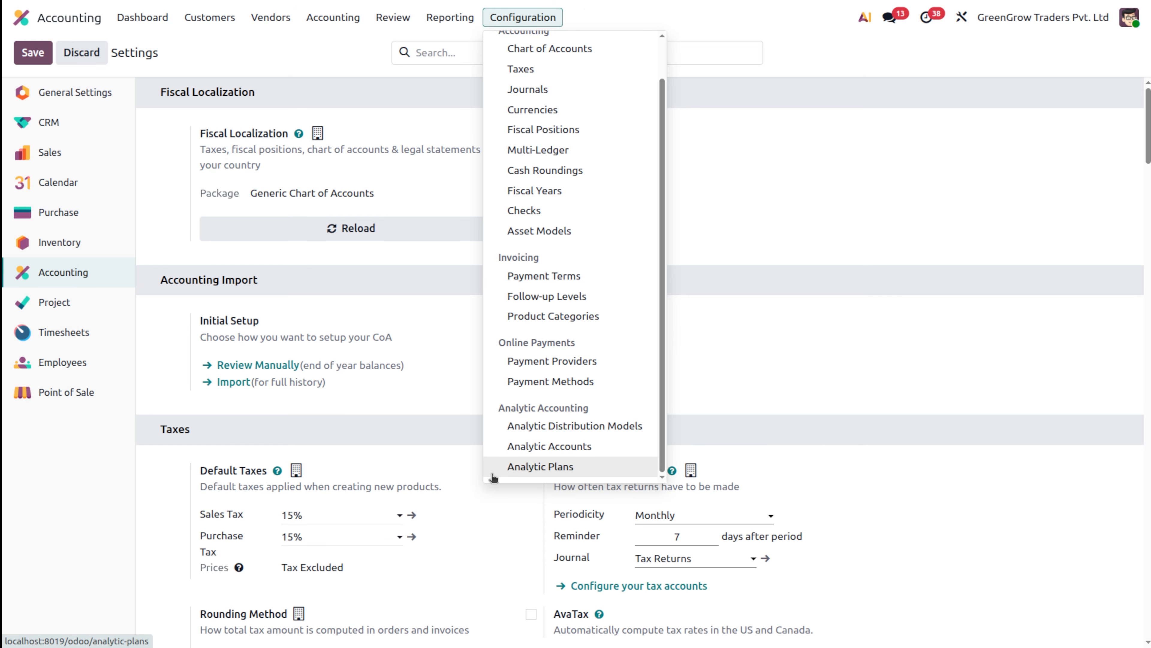
{"action": "left_click", "coordinate": [767, 179]}
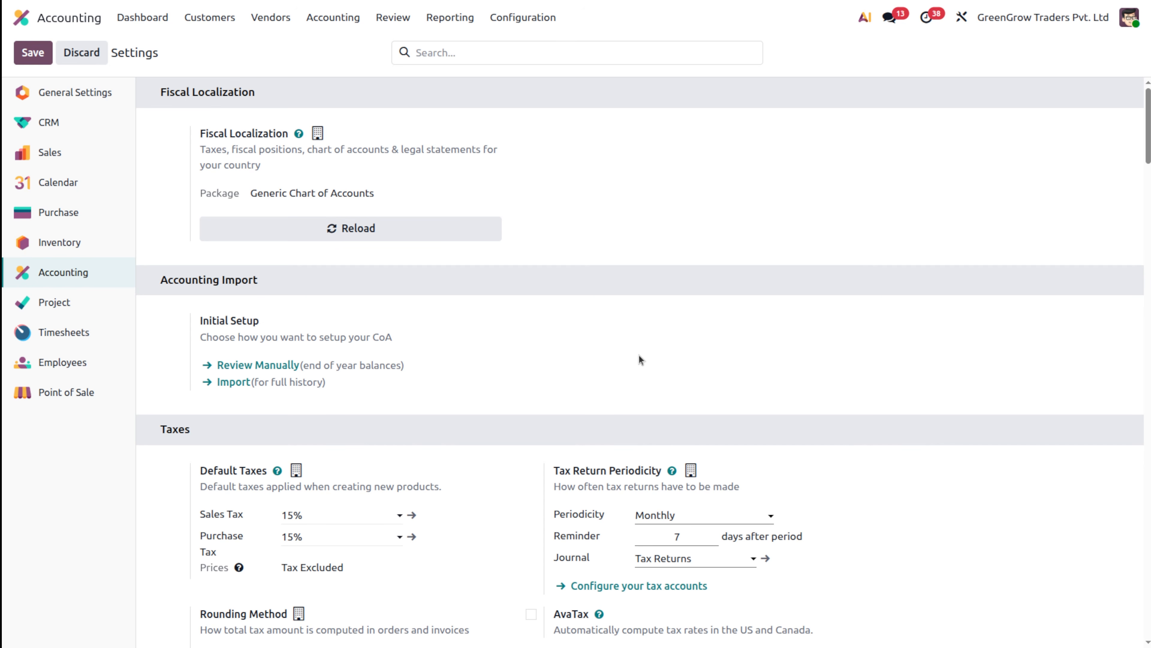
- Go to the analytic plans in the accounting configuration and open the Project plan
{"action": "left_click", "coordinate": [539, 17]}
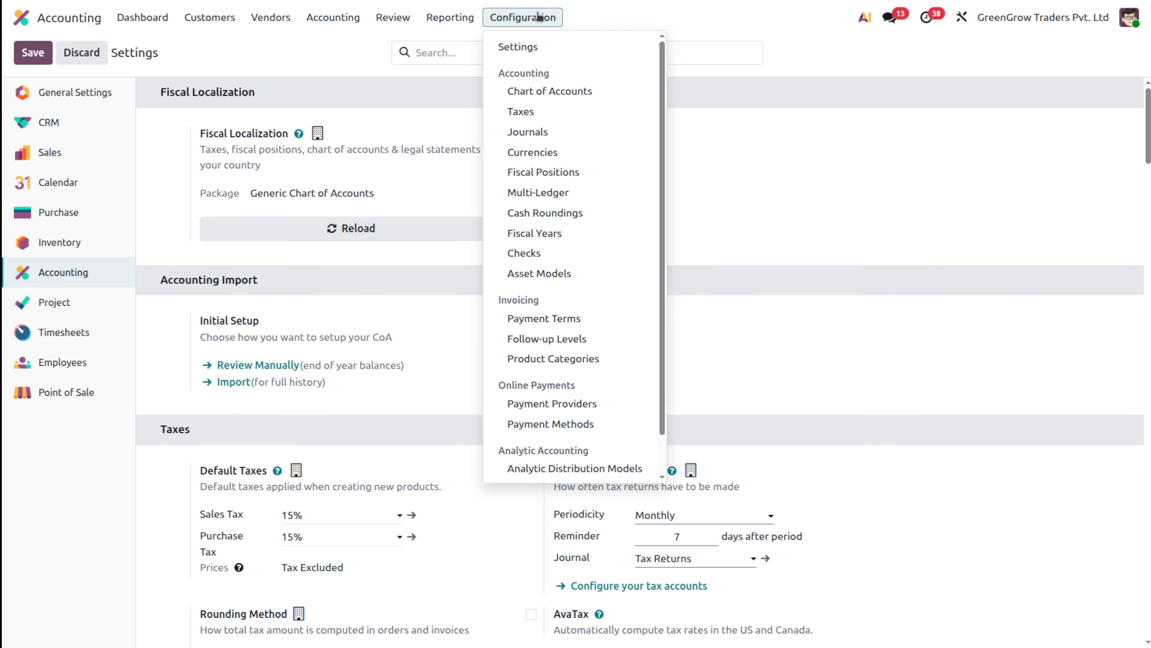
{"action": "scroll", "coordinate": [560, 110], "scroll_direction": "down", "scroll_amount": 1}
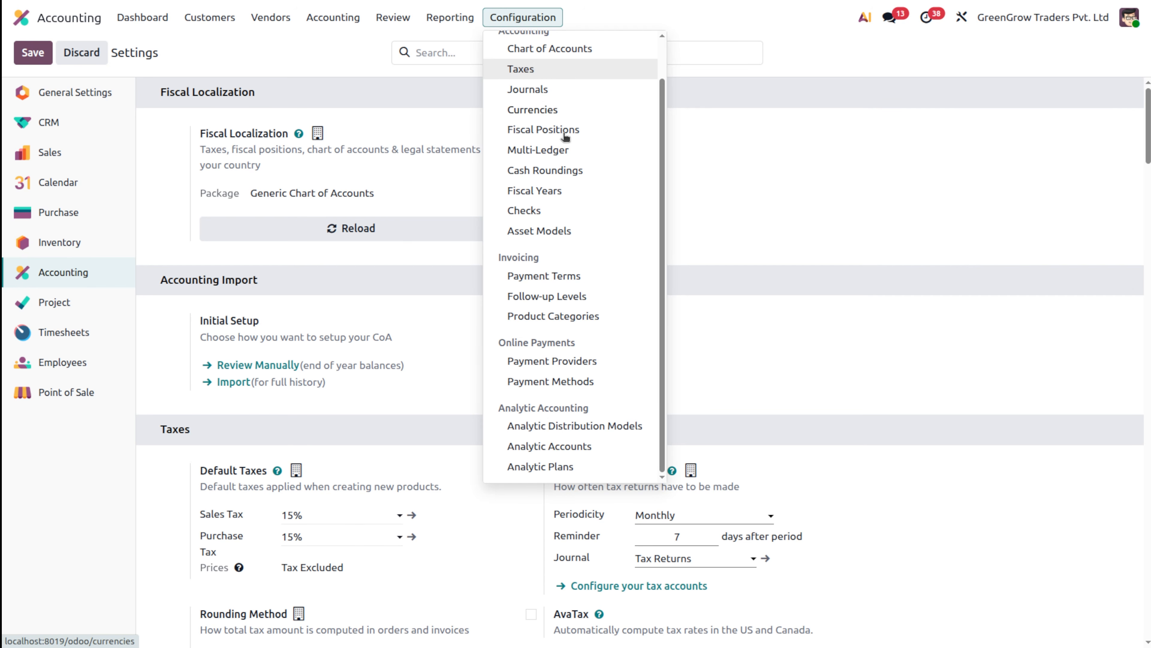
{"action": "left_click", "coordinate": [540, 466]}
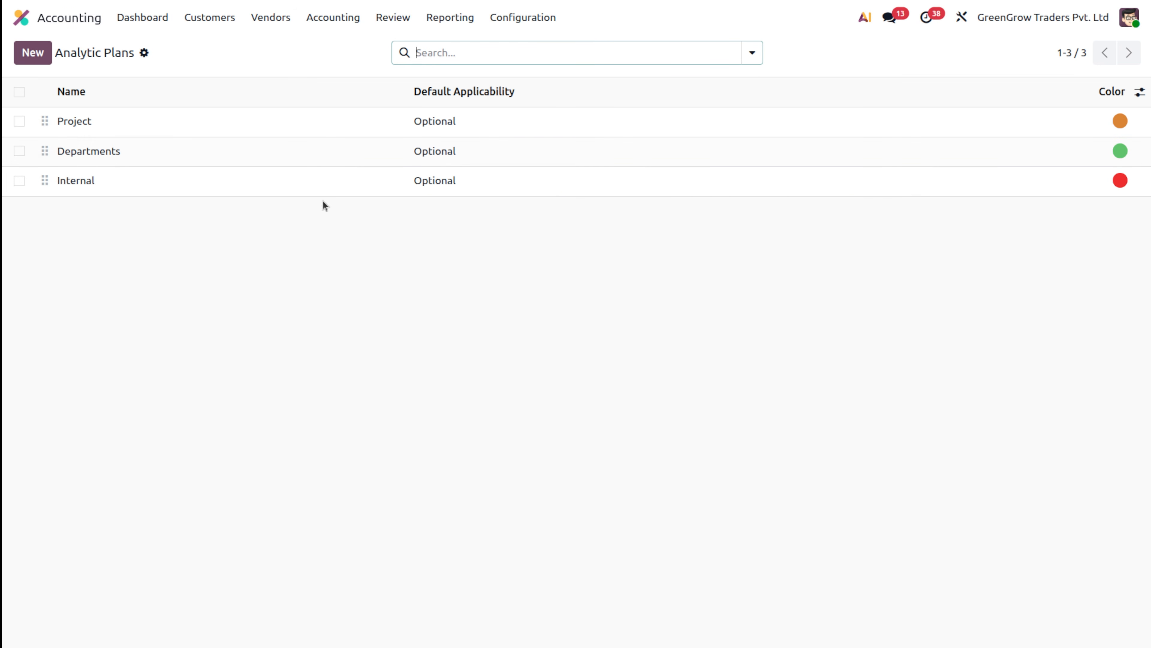
{"action": "left_click", "coordinate": [211, 119]}
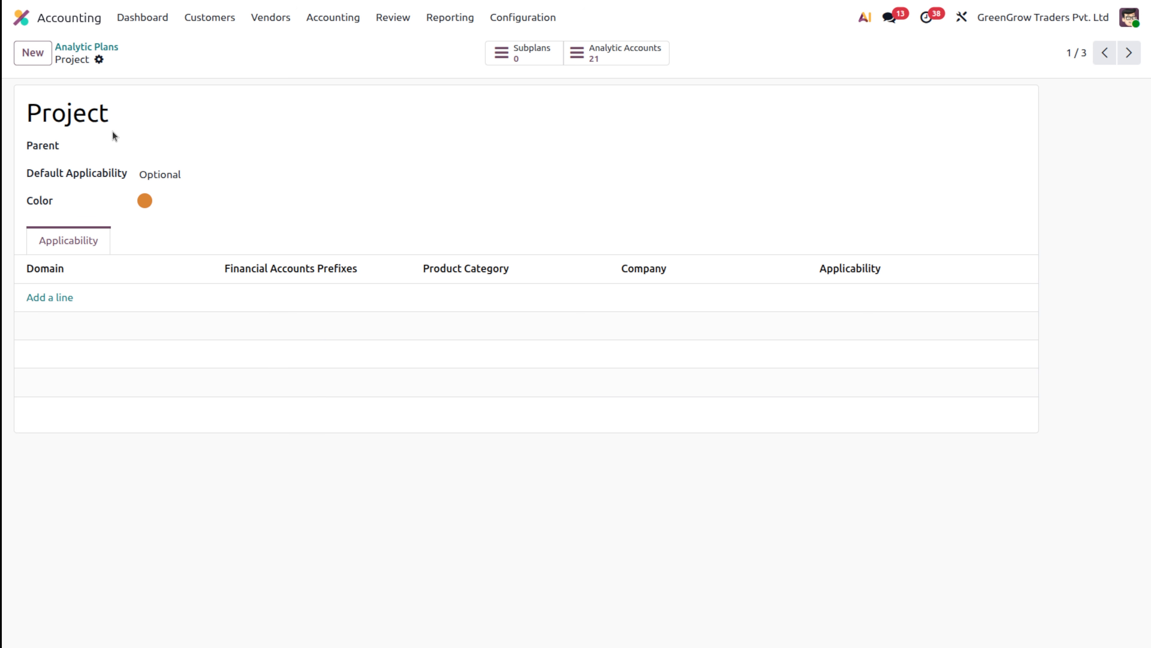
- Examine the available parent plans and default applicability options of the Project plan without changing them
{"action": "left_click", "coordinate": [194, 146]}
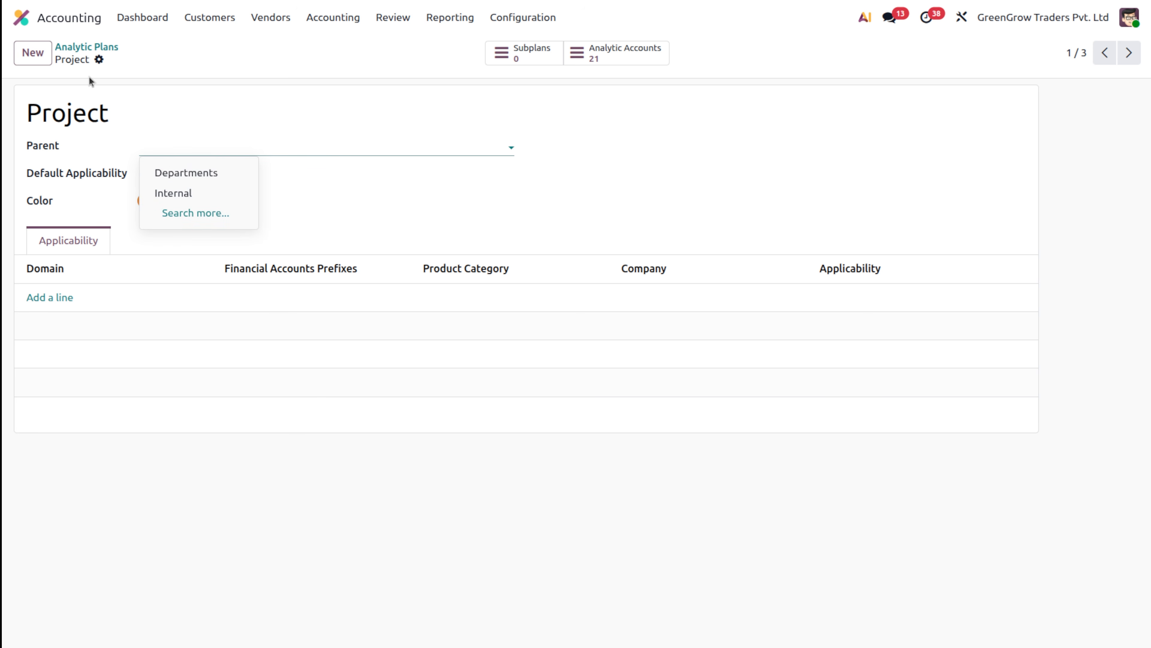
{"action": "left_click", "coordinate": [387, 268]}
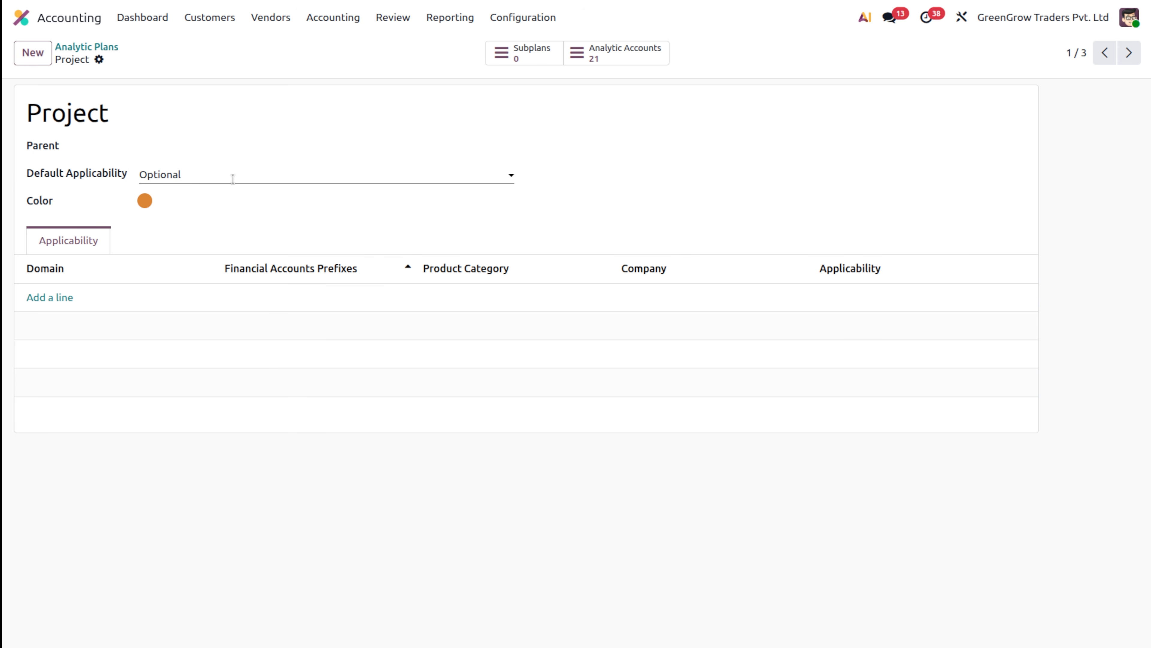
{"action": "left_click", "coordinate": [233, 179]}
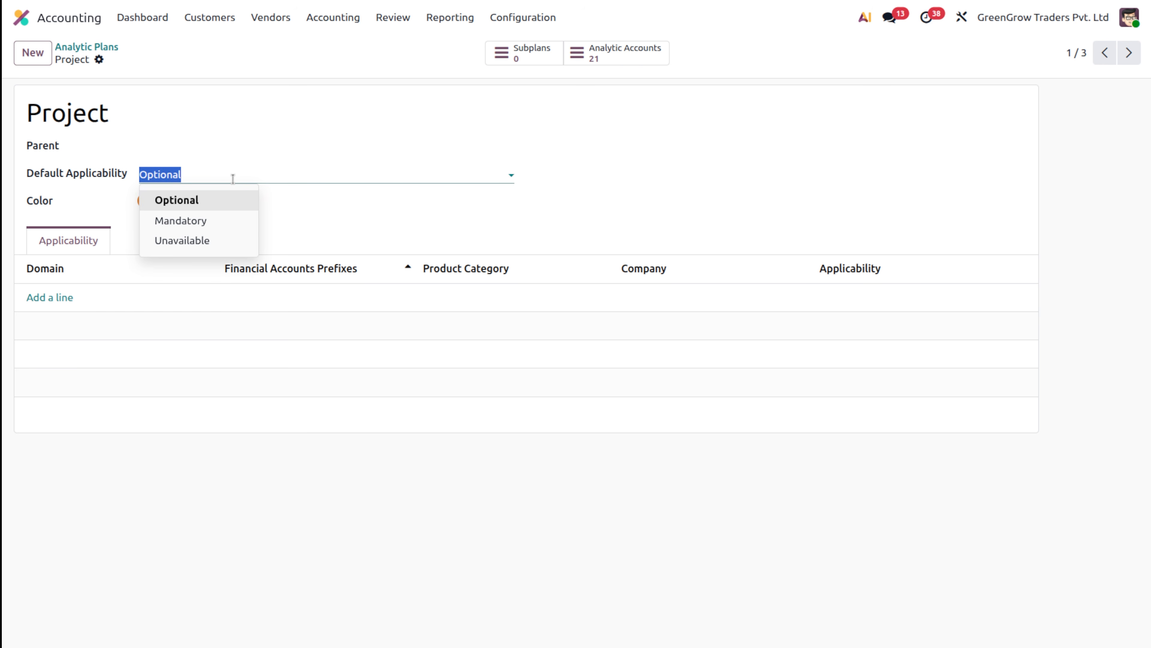
{"action": "left_click", "coordinate": [375, 232]}
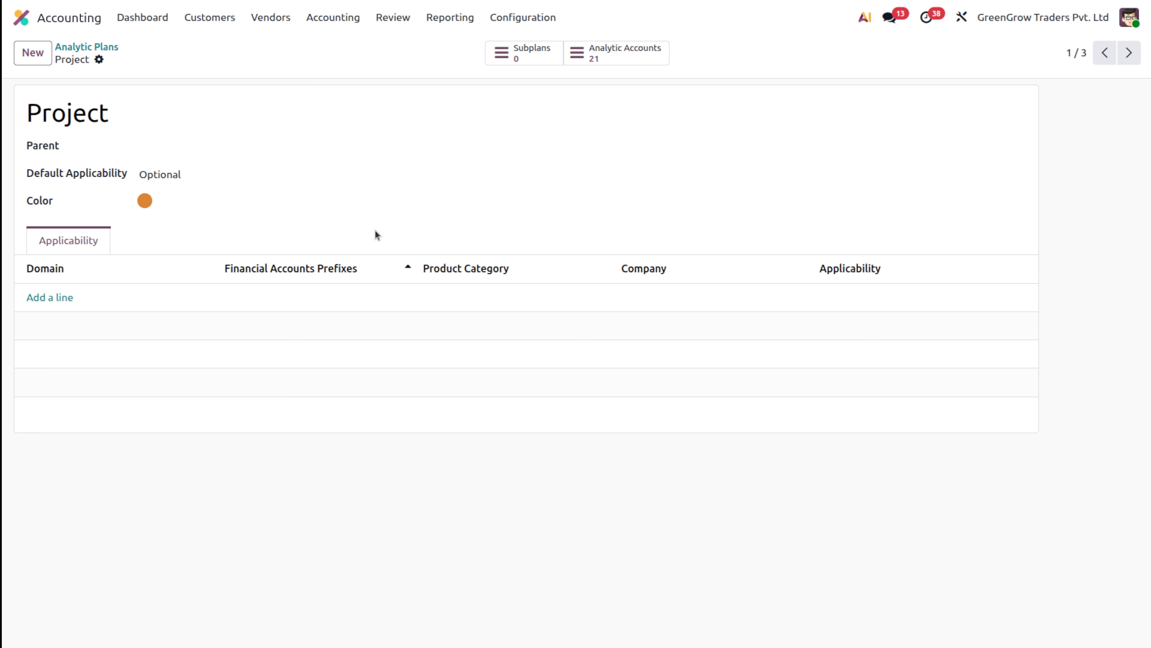
- Try an applicability line on the Project plan with domain Invoice, product category Clothes and applicability Mandatory, and delete that line
{"action": "left_click", "coordinate": [48, 298]}
{"action": "left_click", "coordinate": [48, 298]}
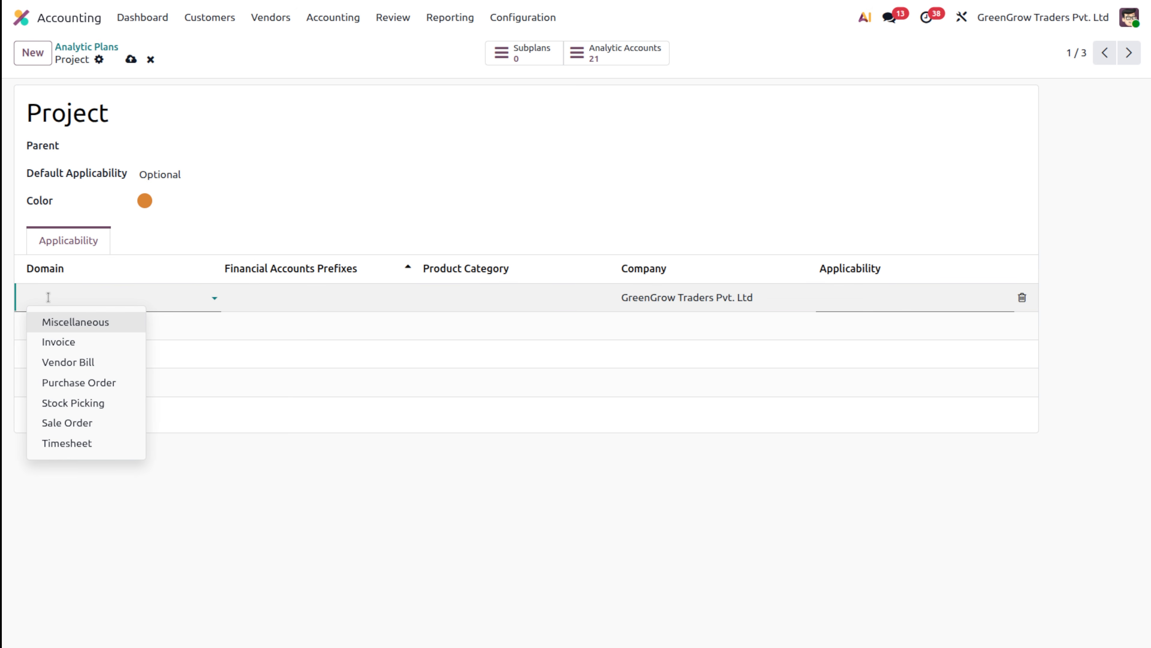
{"action": "left_click", "coordinate": [81, 350]}
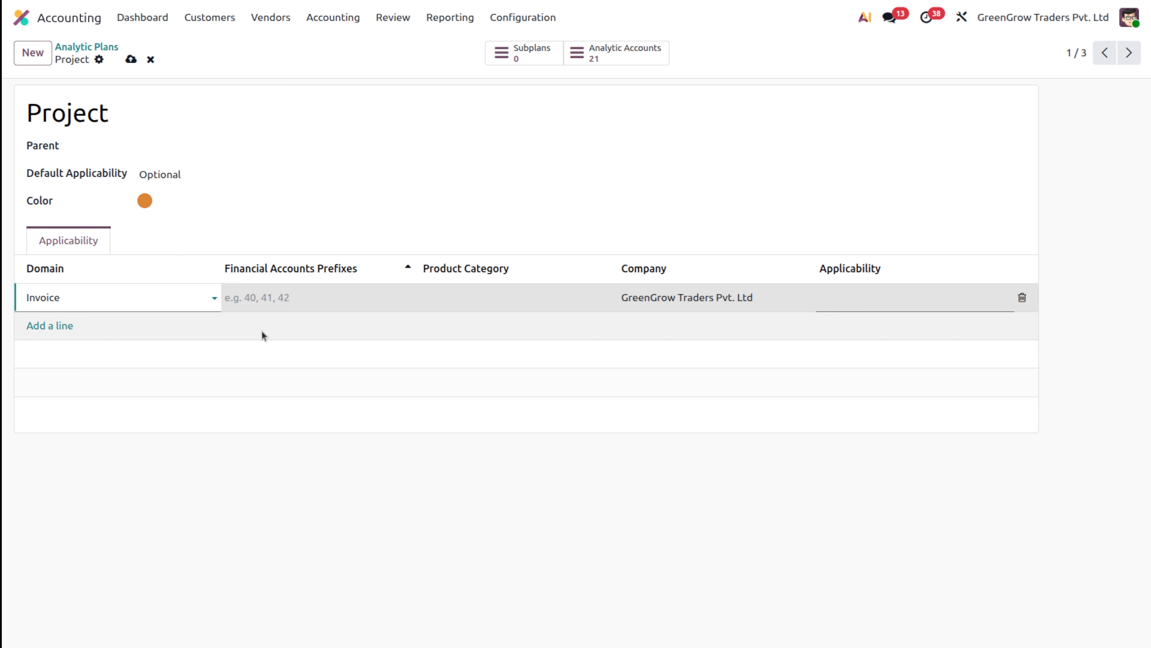
{"action": "left_click", "coordinate": [476, 299]}
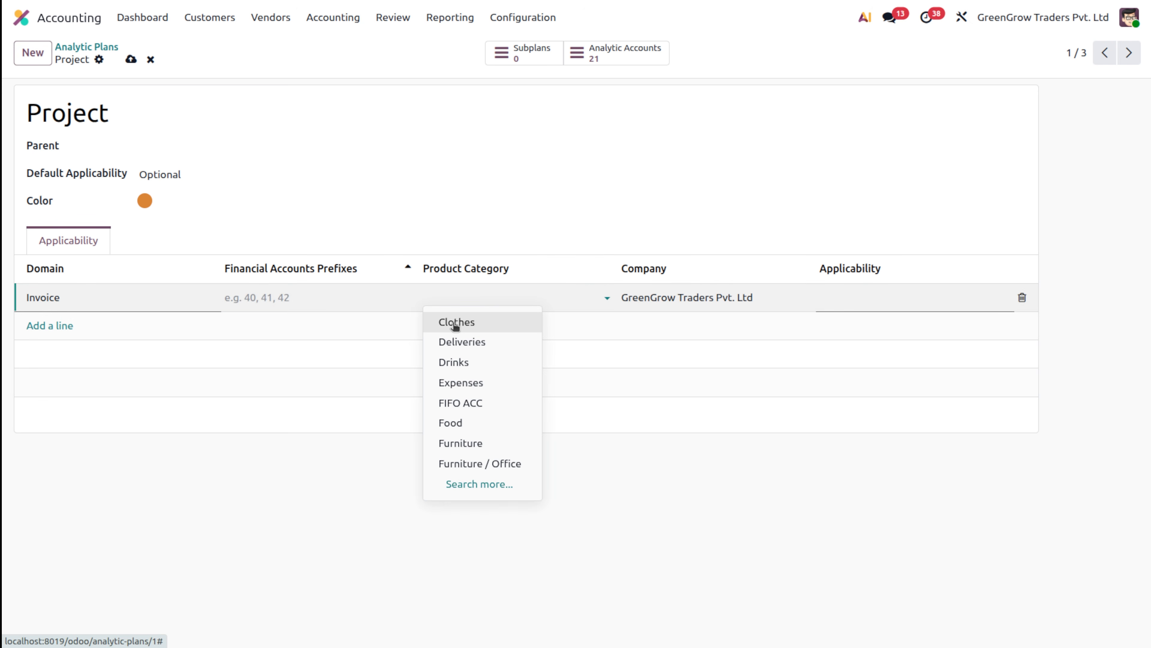
{"action": "left_click", "coordinate": [455, 323]}
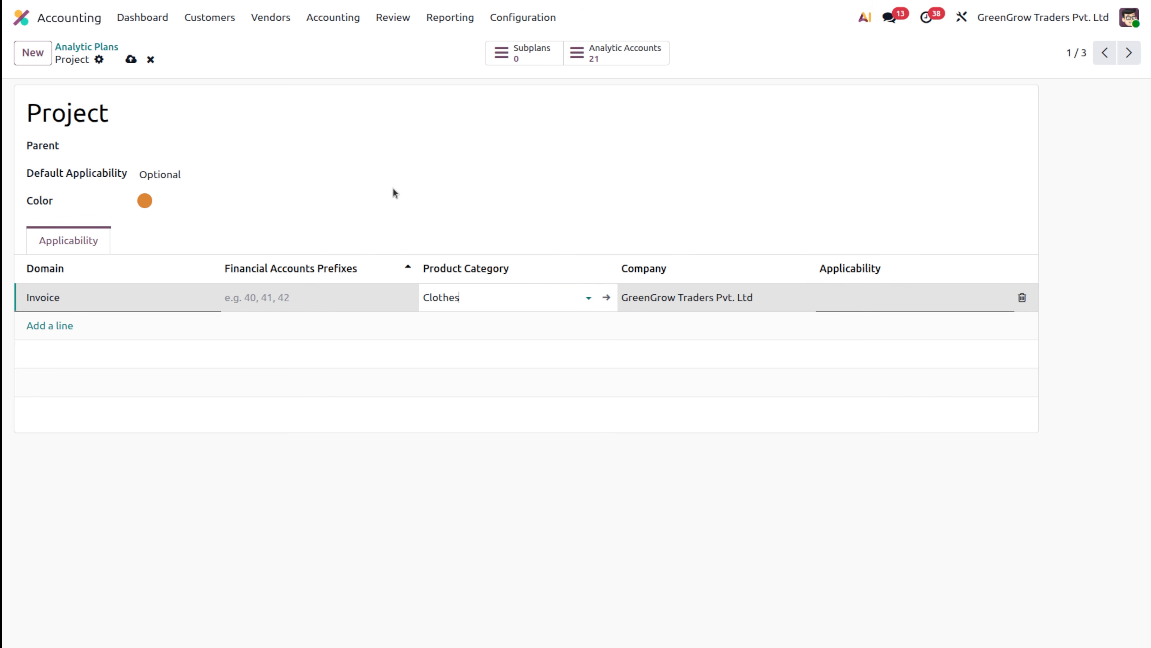
{"action": "left_click", "coordinate": [890, 298]}
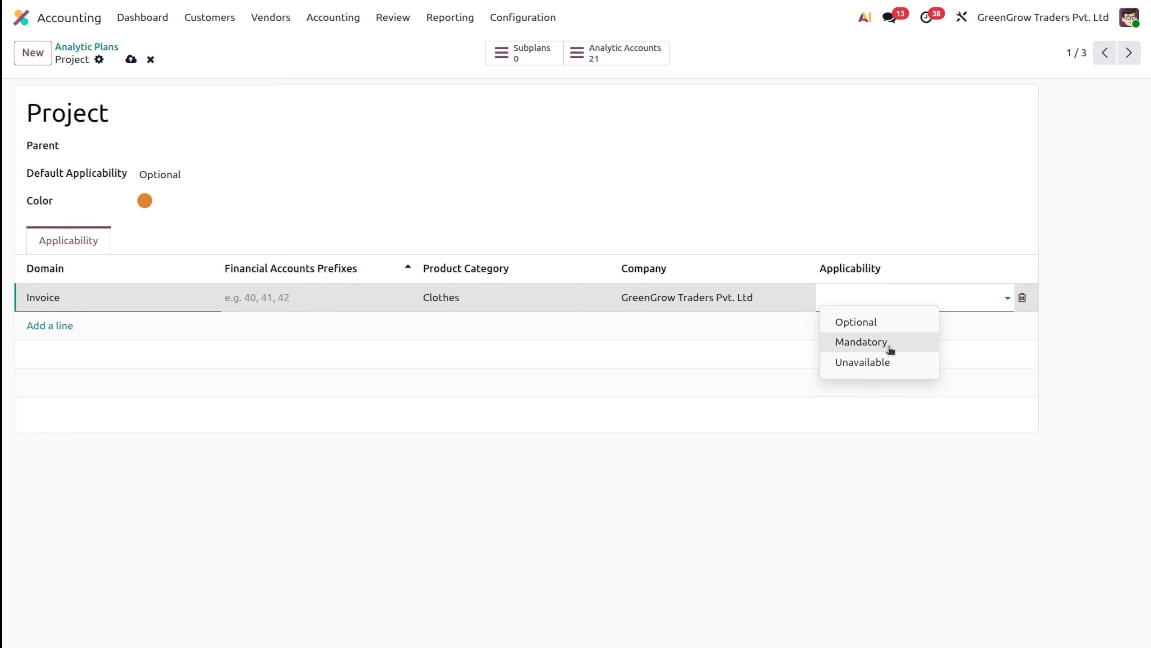
{"action": "left_click", "coordinate": [861, 342]}
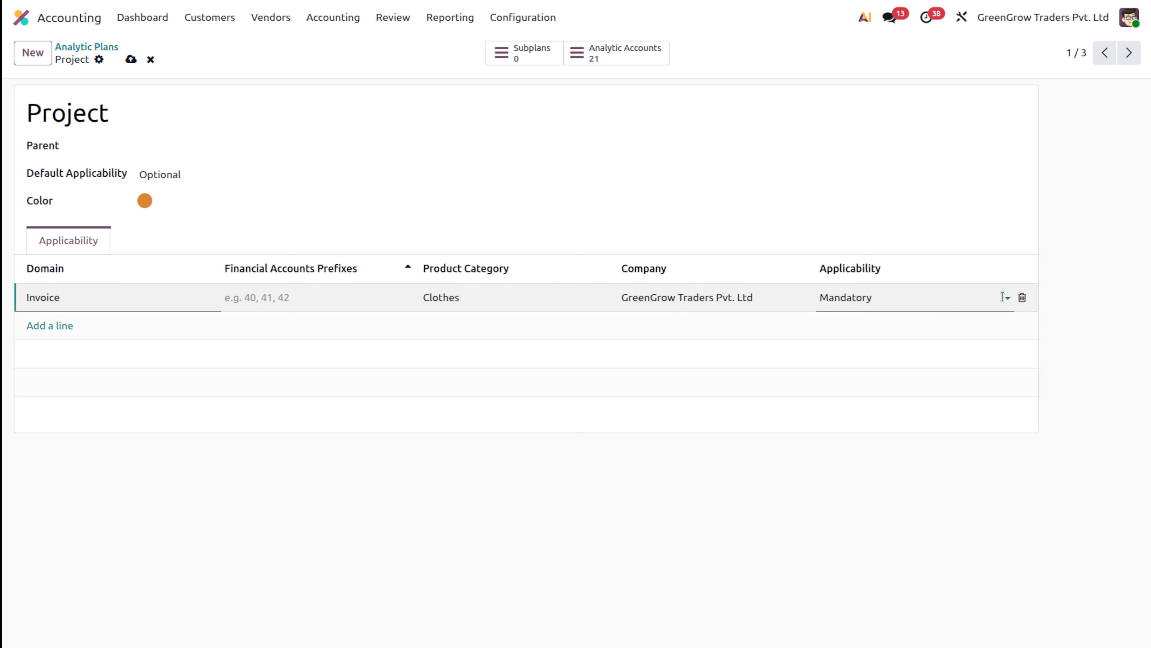
{"action": "left_click", "coordinate": [1023, 299]}
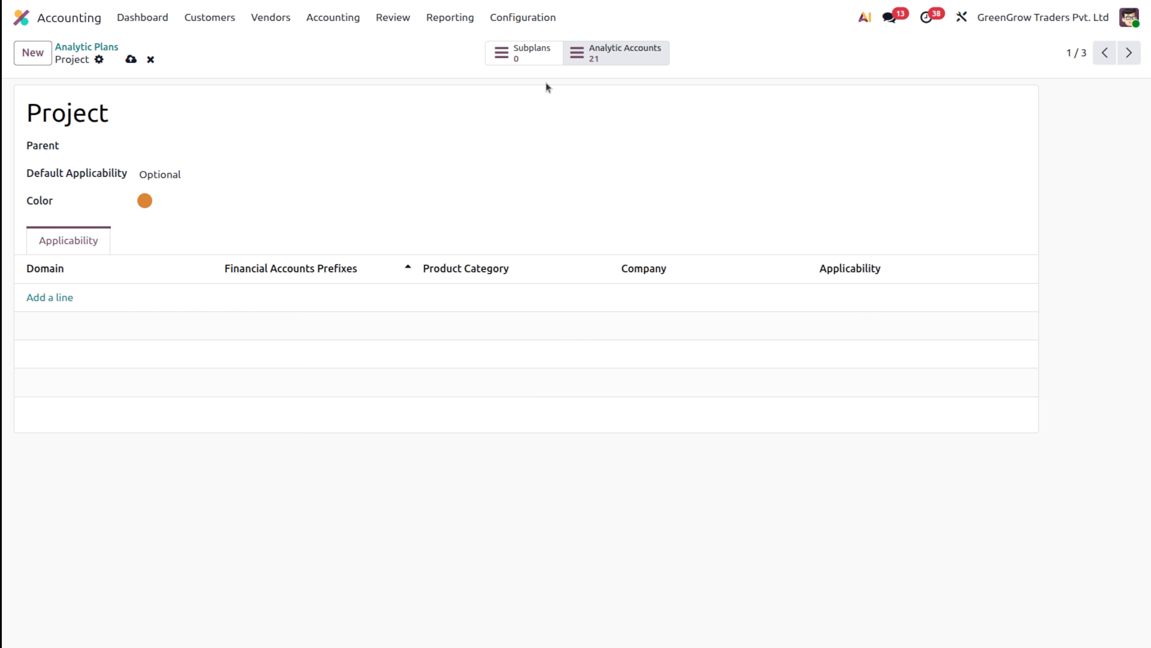
- Open the Project plan's analytic accounts and look through the list
{"action": "left_click", "coordinate": [603, 56]}
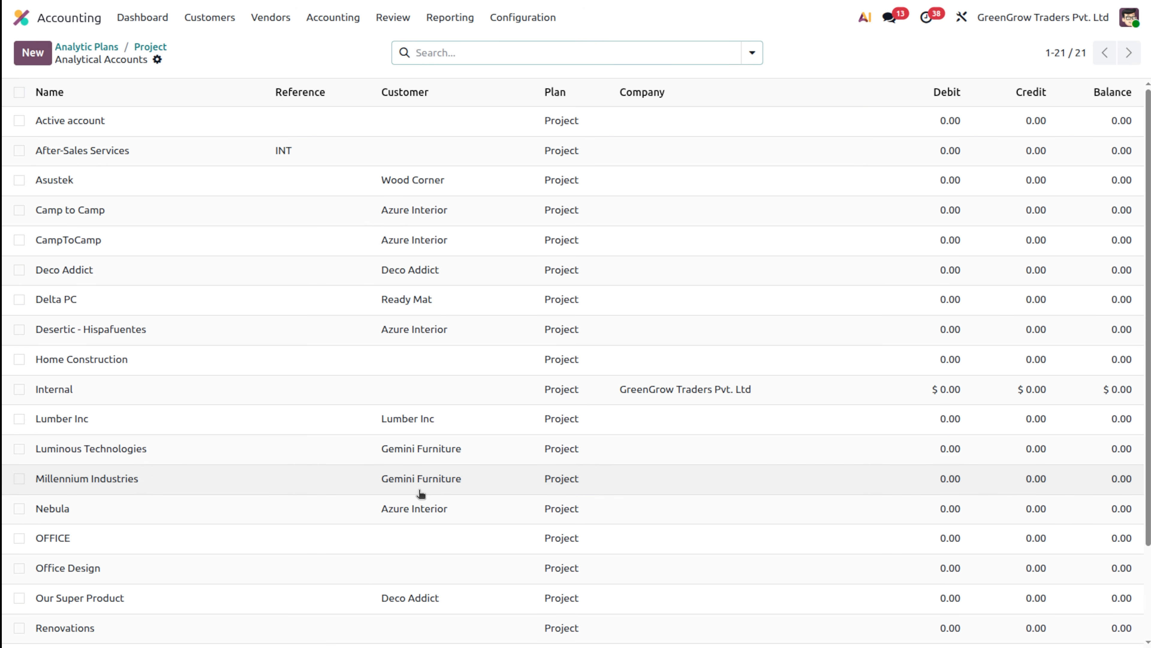
{"action": "scroll", "coordinate": [421, 494], "scroll_direction": "down", "scroll_amount": 3}
{"action": "scroll", "coordinate": [420, 493], "scroll_direction": "up", "scroll_amount": 3}
{"action": "scroll", "coordinate": [421, 494], "scroll_direction": "down", "scroll_amount": 3}
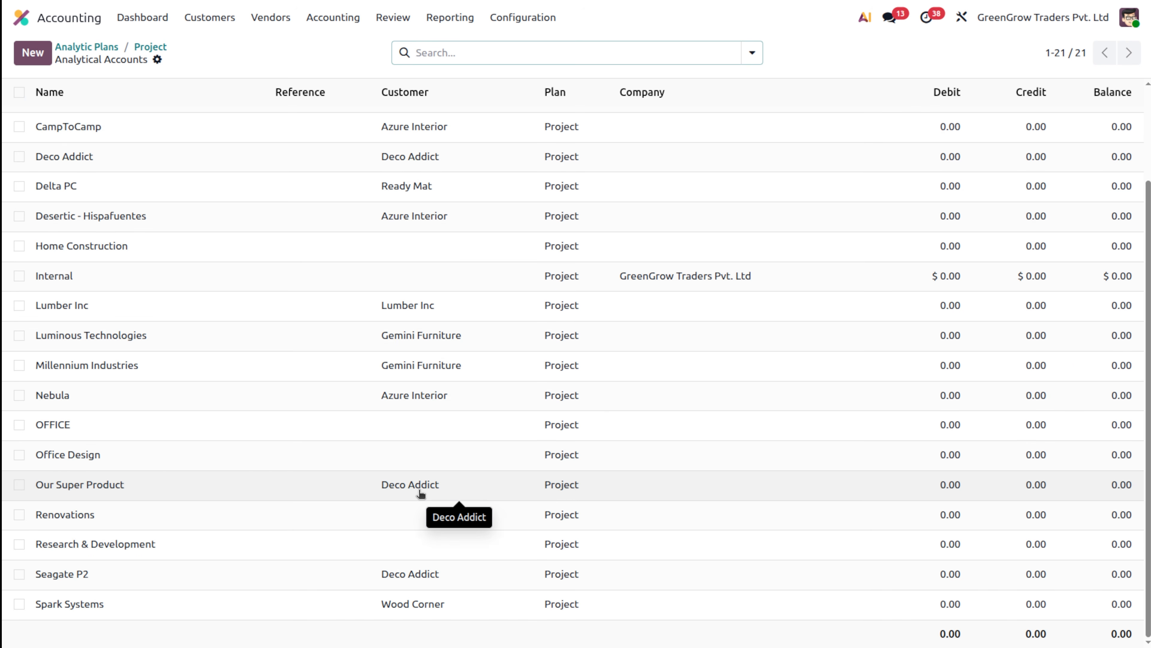
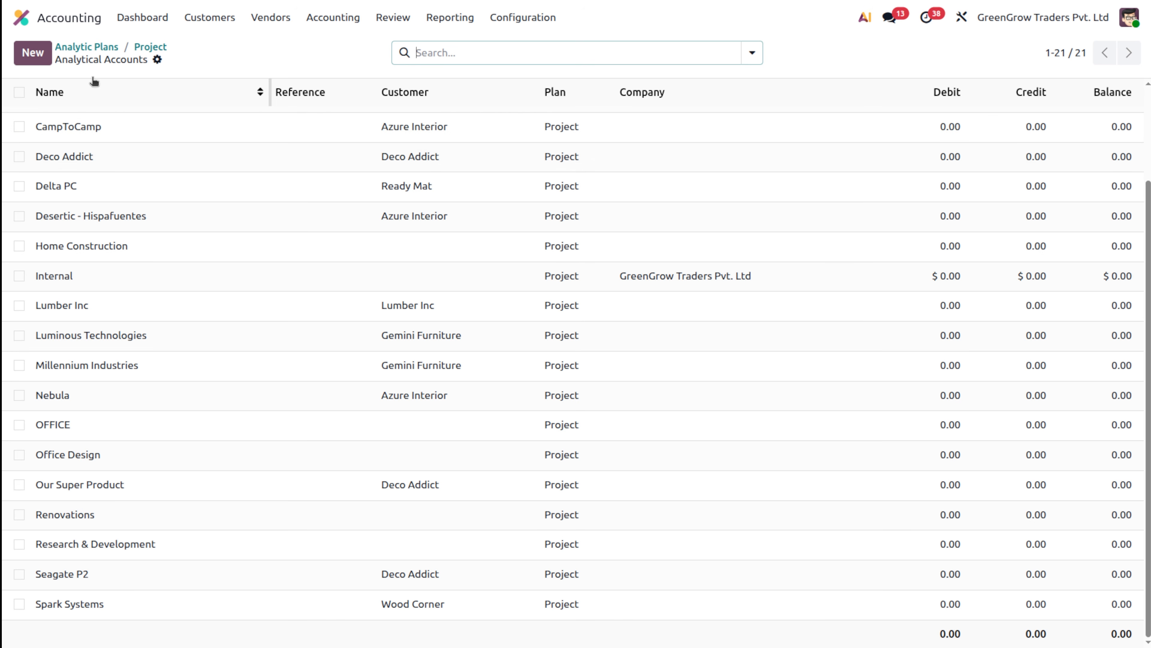
- Create and save an analytic account named Project A under the Project plan
{"action": "left_click", "coordinate": [41, 53]}
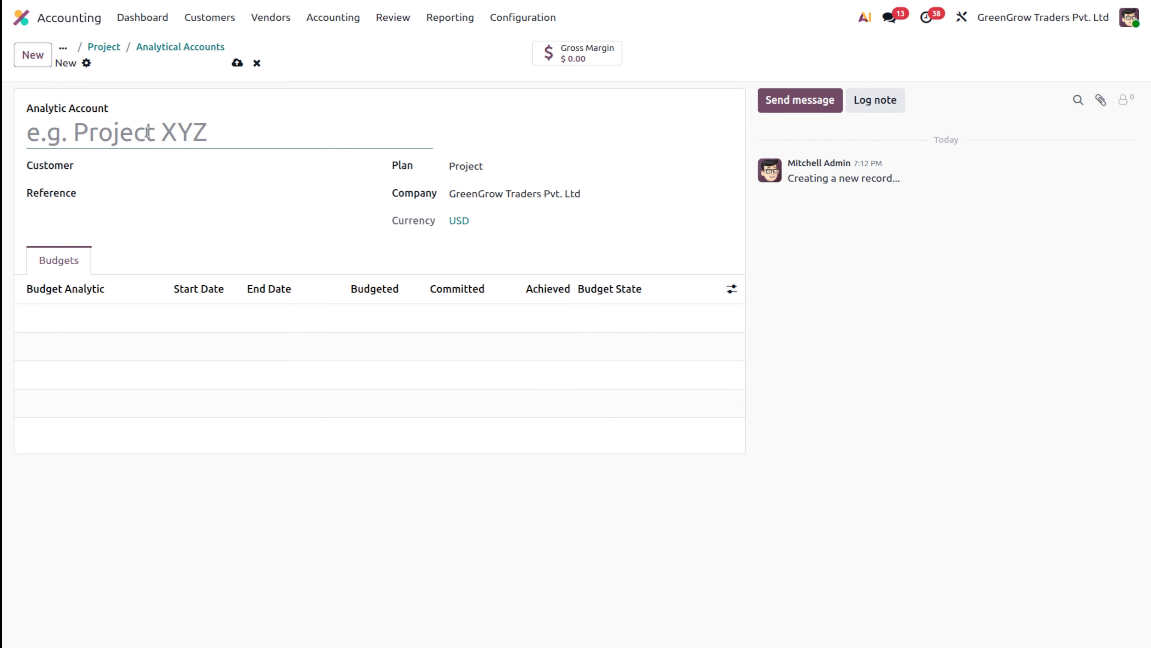
{"action": "type", "text": "Proj"}
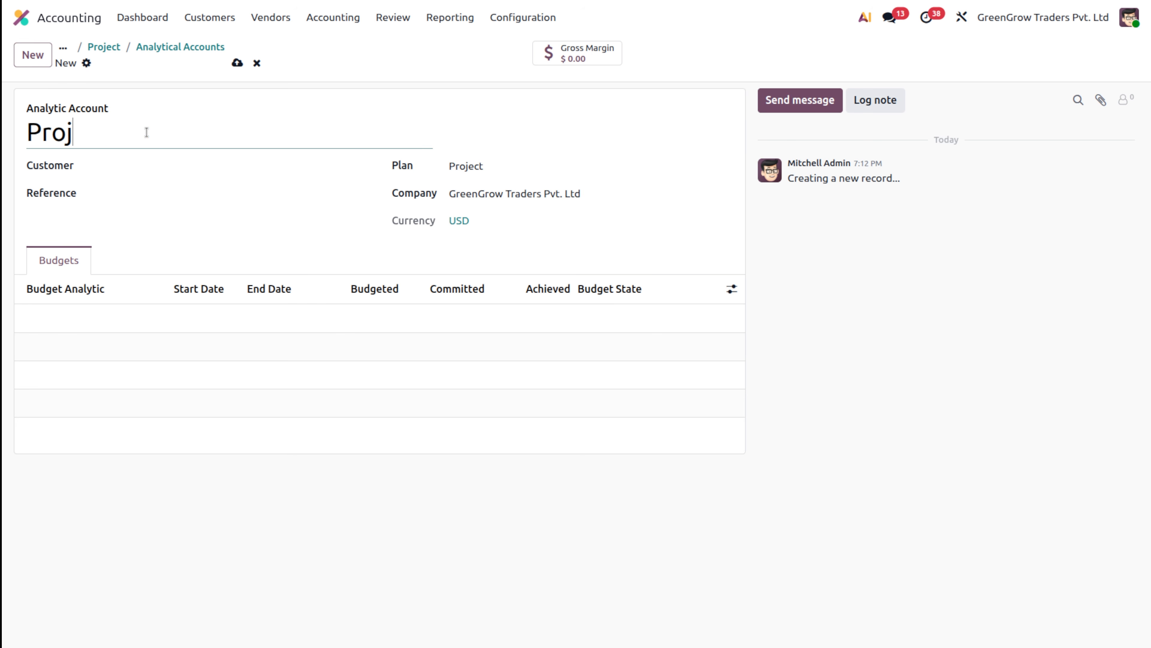
{"action": "type", "text": "ect A"}
{"action": "left_click", "coordinate": [522, 174]}
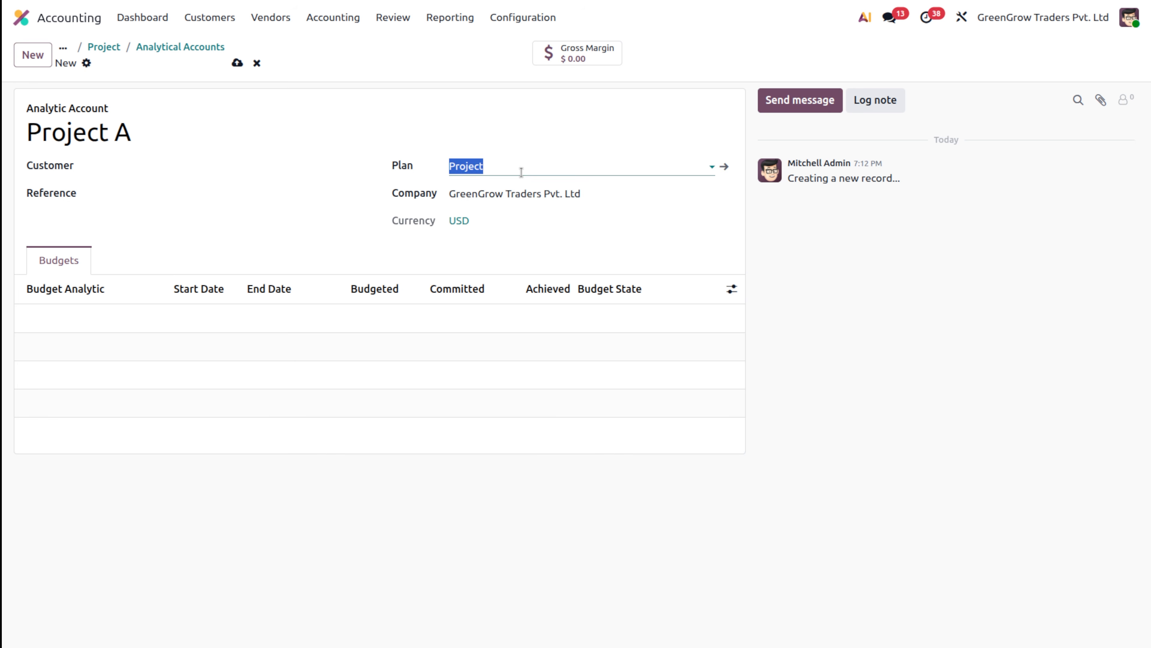
{"action": "left_click", "coordinate": [944, 436]}
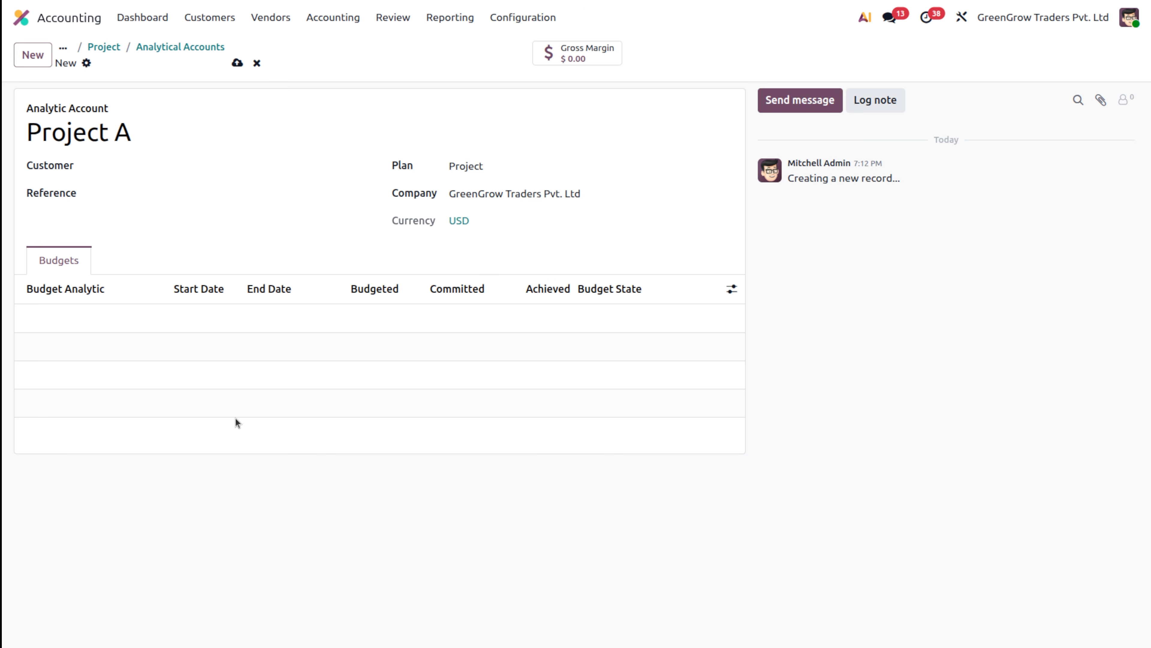
{"action": "left_click", "coordinate": [236, 64]}
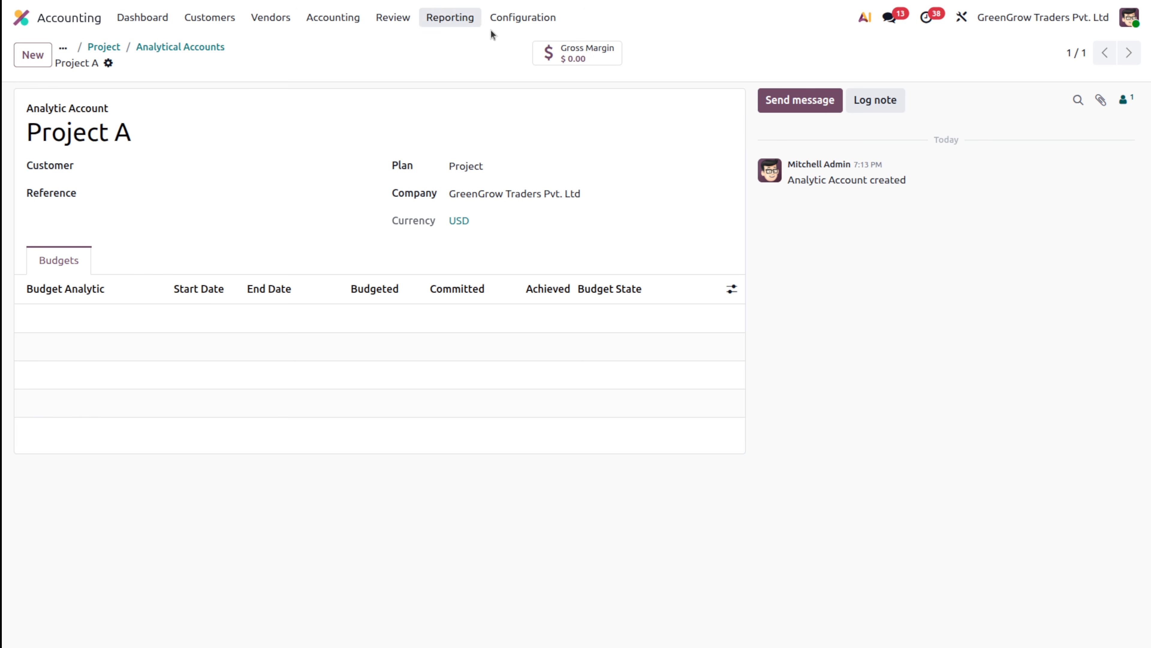
- Create and save another analytic account named Project B under the Project plan
{"action": "left_click", "coordinate": [16, 52]}
{"action": "type", "text": "Pr"}
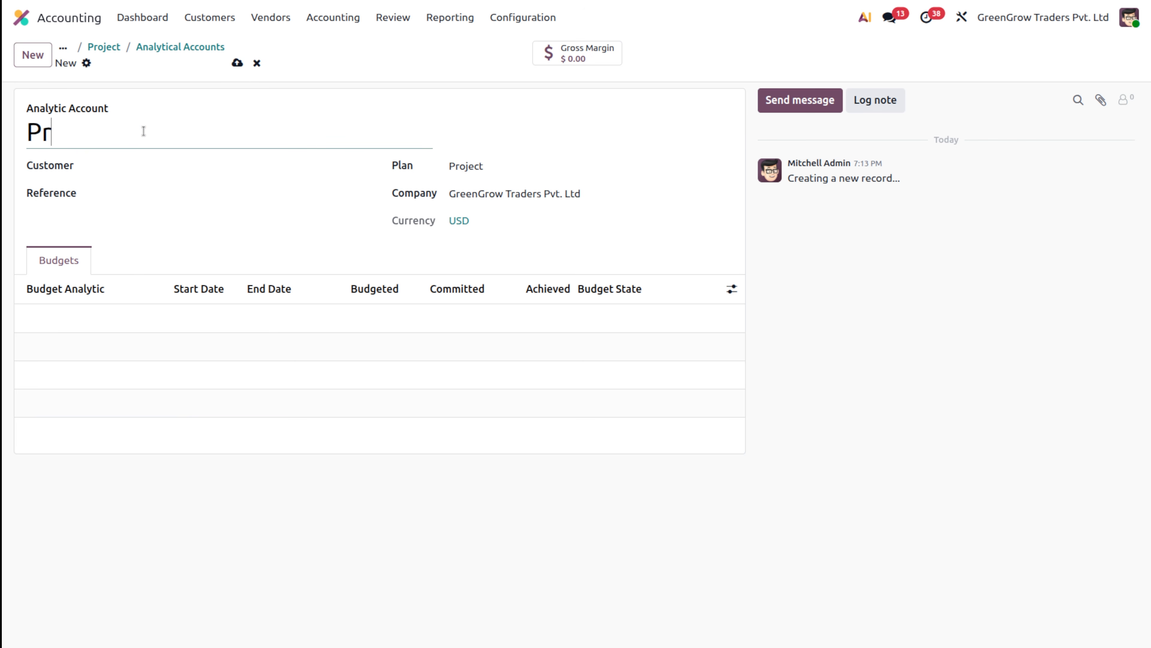
{"action": "type", "text": "oject B"}
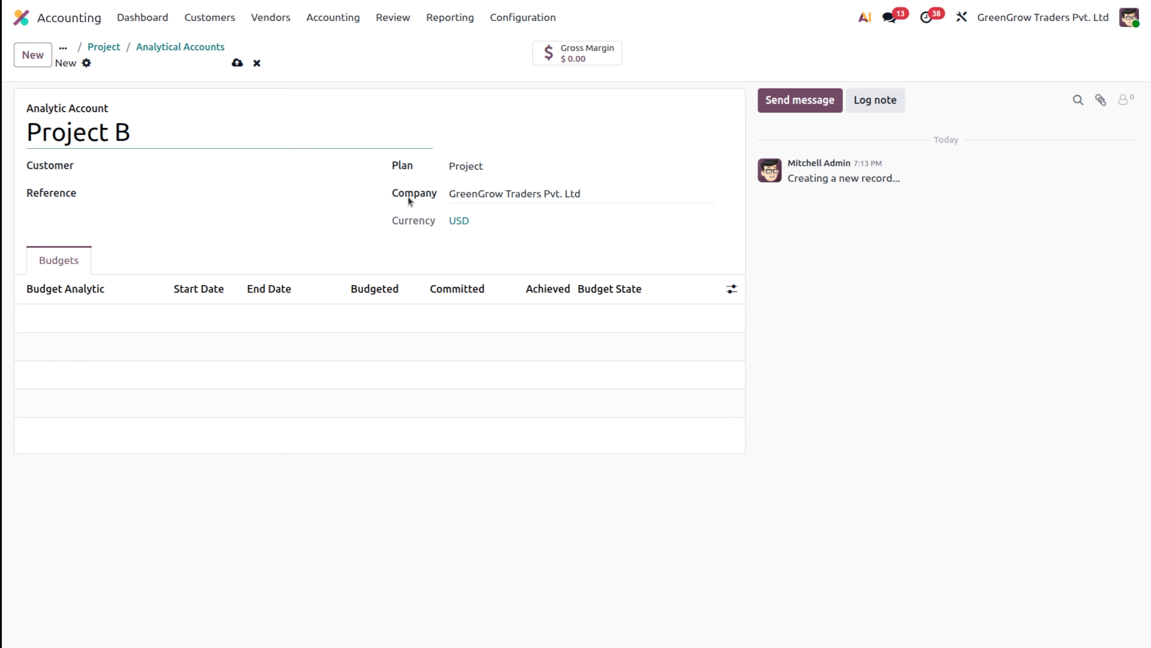
{"action": "left_click", "coordinate": [237, 63]}
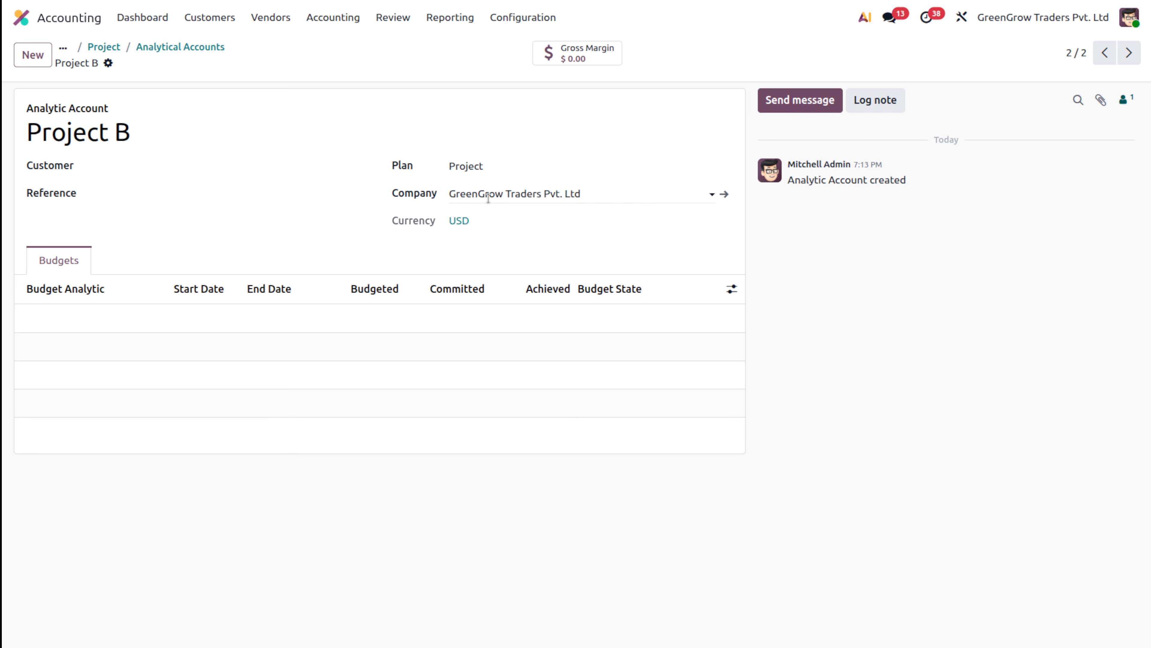
- Go to the analytic budgets and start a new budget named "Marketing Budget jan-apr"
{"action": "left_click", "coordinate": [361, 21]}
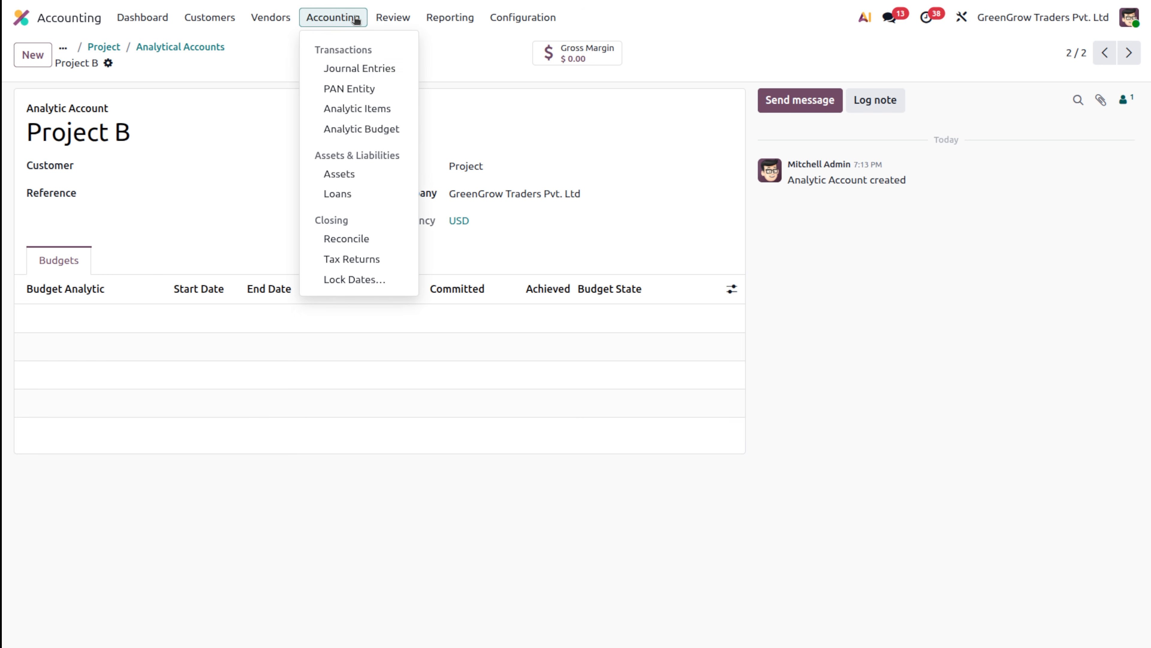
{"action": "left_click", "coordinate": [358, 131]}
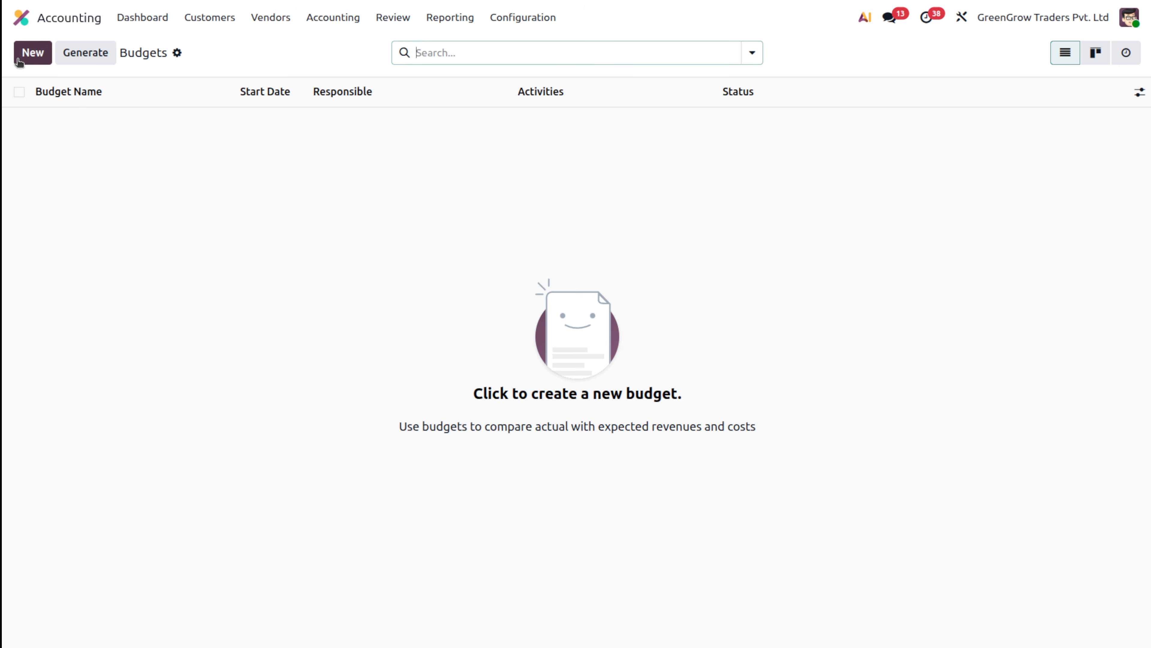
{"action": "left_click", "coordinate": [18, 59]}
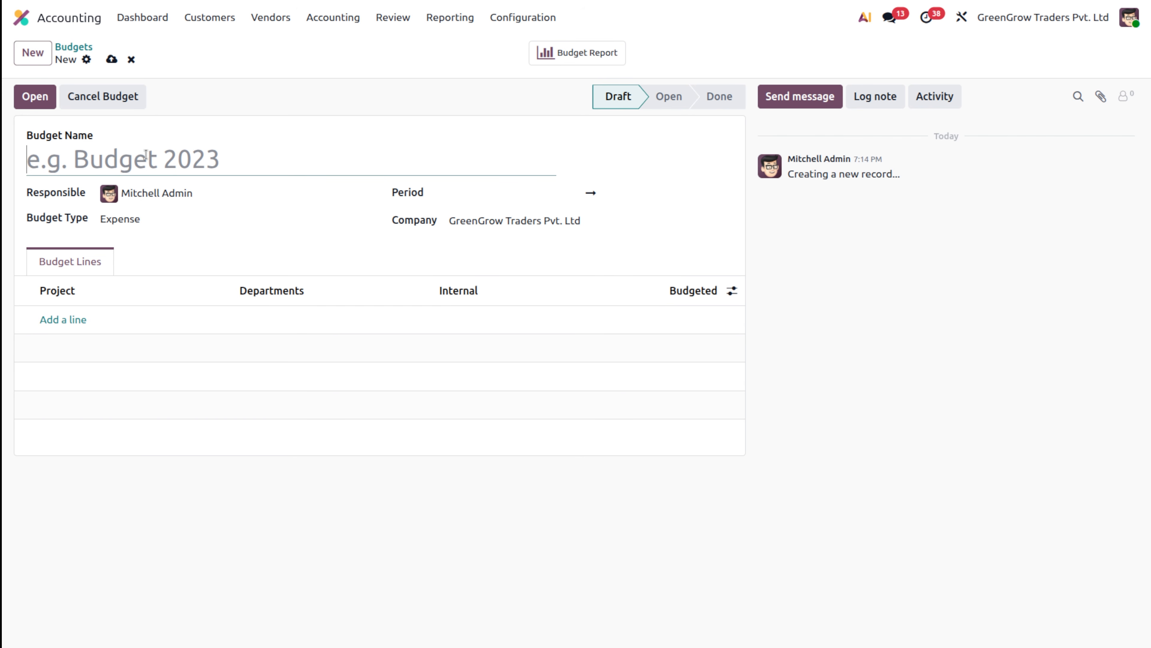
{"action": "type", "text": "mA"}
{"action": "key", "text": "BackSpace"}
{"action": "key", "text": "BackSpace"}
{"action": "type", "text": "M"}
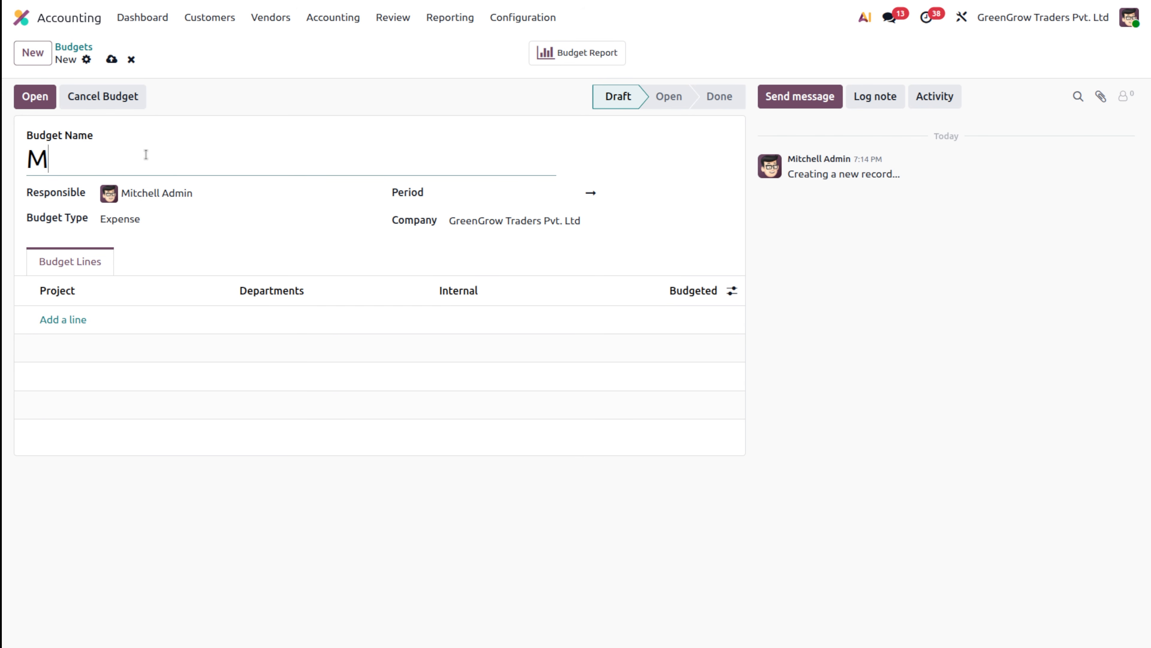
{"action": "type", "text": "arketing Budget"}
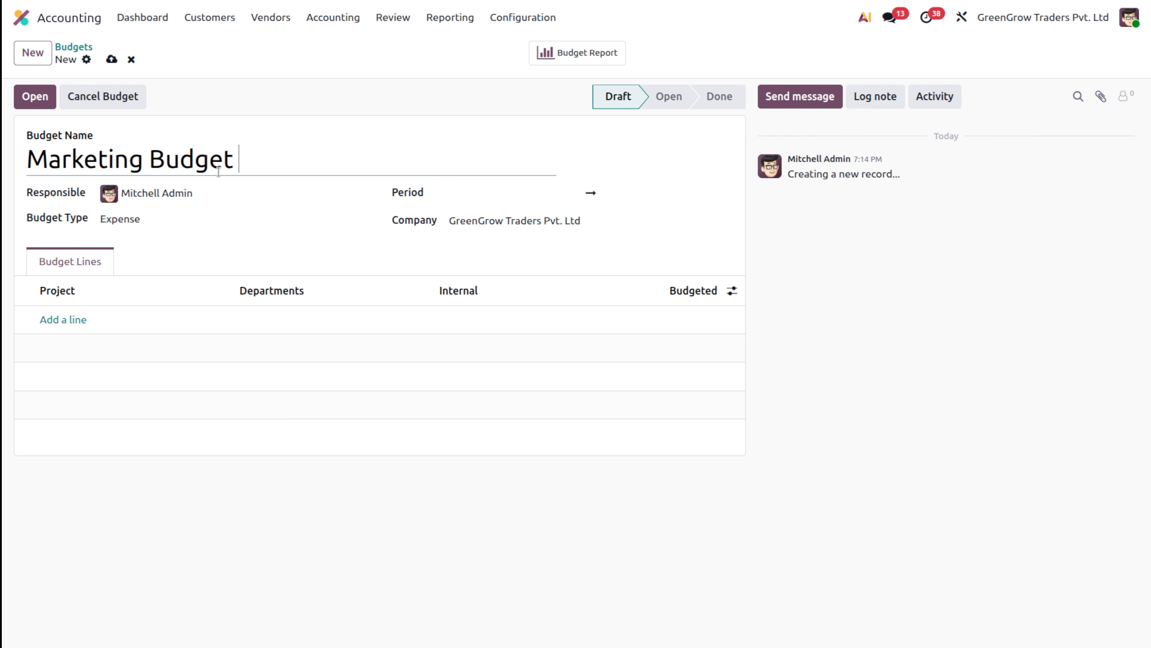
{"action": "type", "text": "jan-apr"}
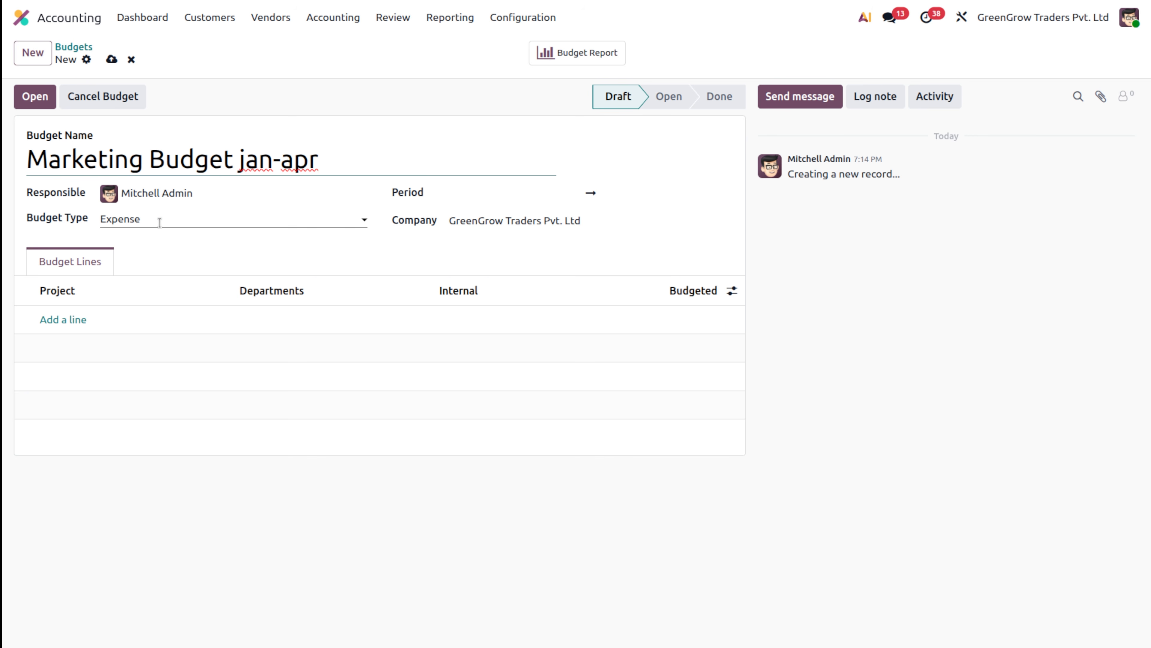
- Keep the budget type as Expense and set the budget period from January 1 to April 30, 2026
{"action": "left_click", "coordinate": [160, 220]}
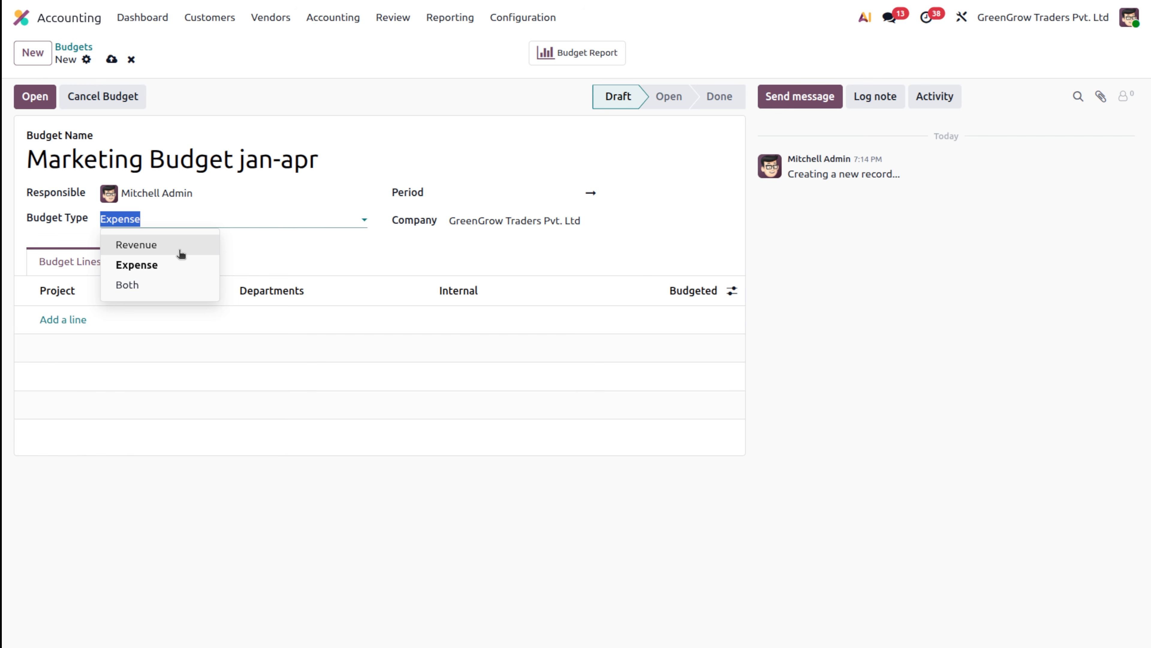
{"action": "left_click", "coordinate": [171, 267]}
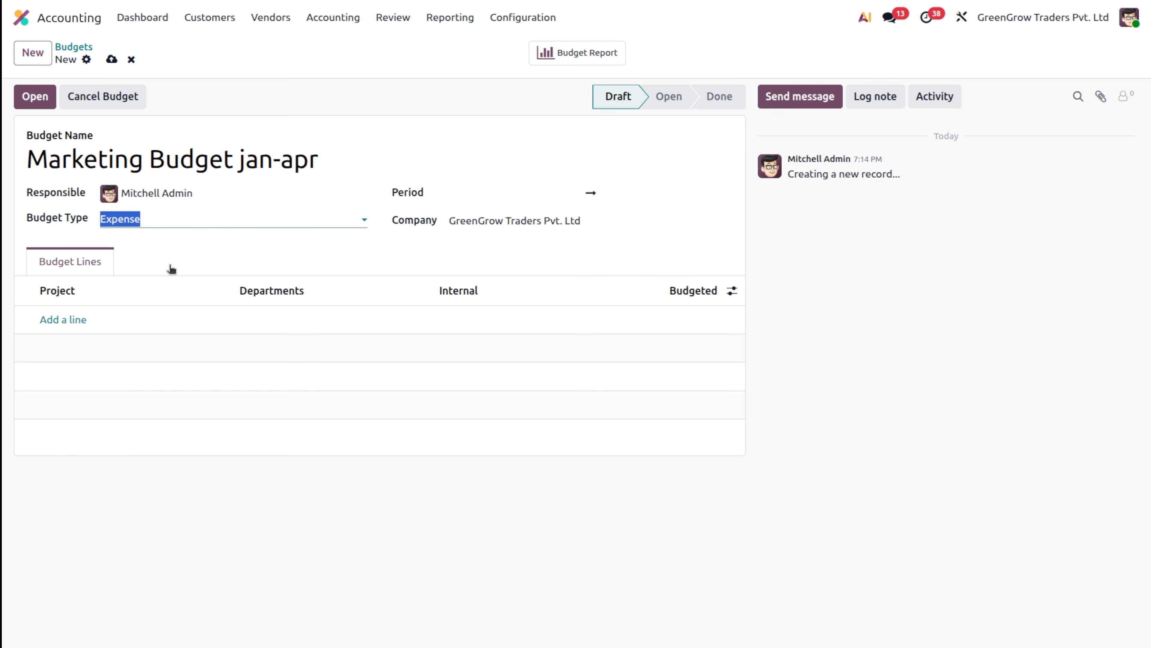
{"action": "left_click", "coordinate": [514, 197]}
{"action": "left_click", "coordinate": [420, 227]}
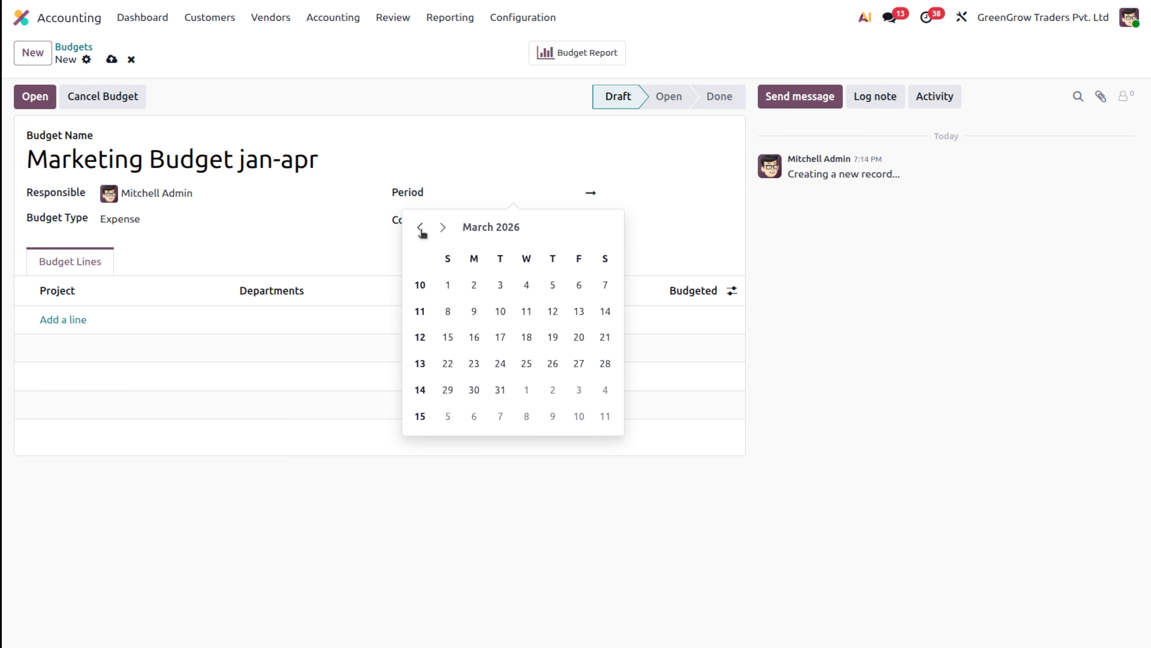
{"action": "left_click", "coordinate": [420, 227]}
{"action": "left_click", "coordinate": [420, 227]}
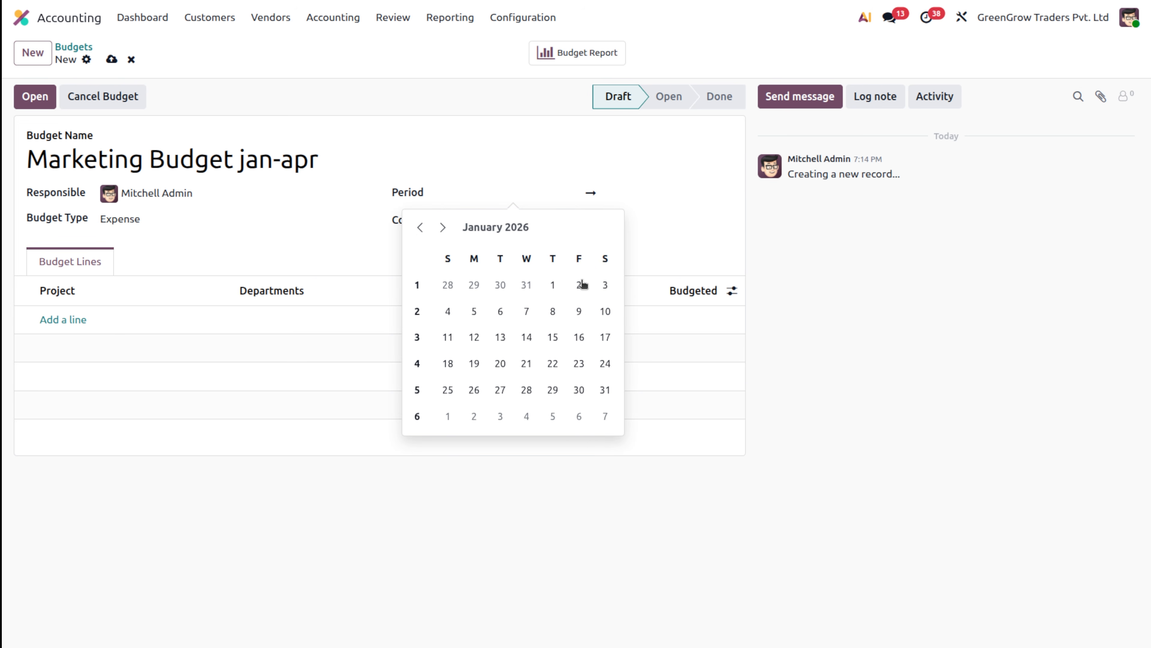
{"action": "left_click", "coordinate": [551, 285]}
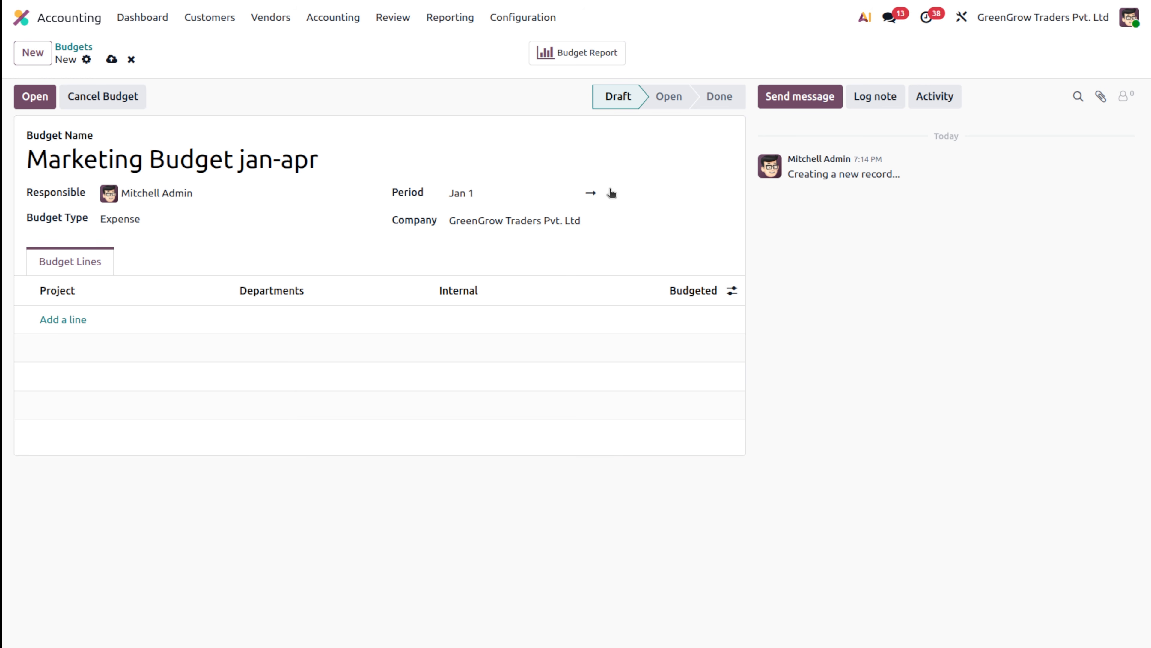
{"action": "left_click", "coordinate": [634, 193]}
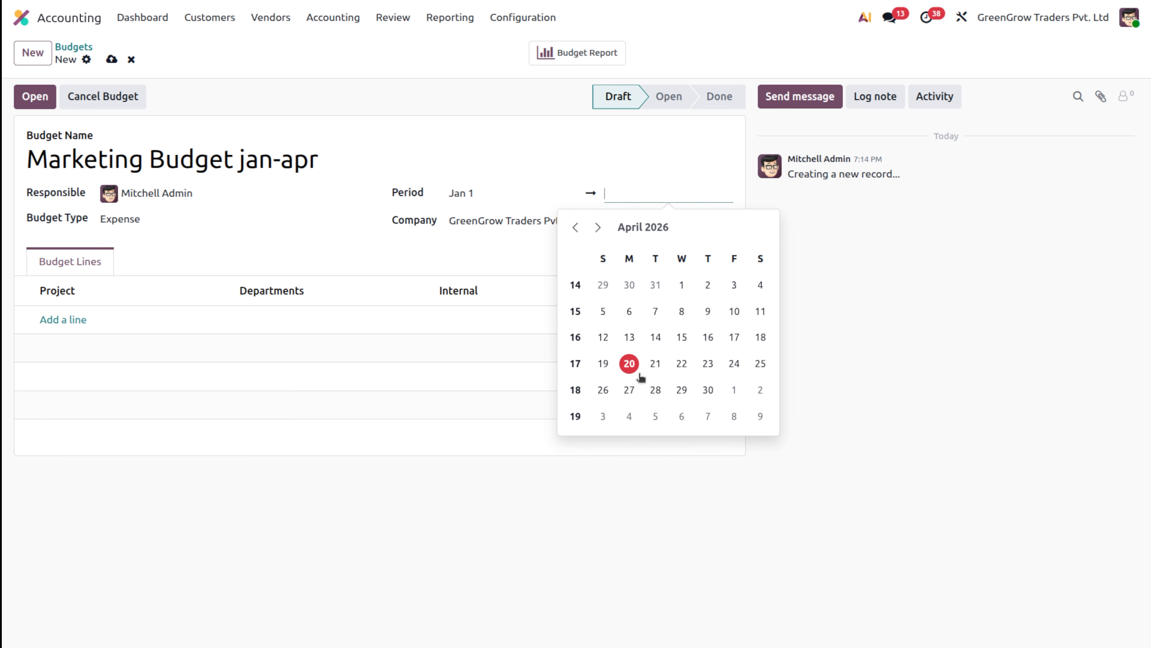
{"action": "left_click", "coordinate": [708, 390]}
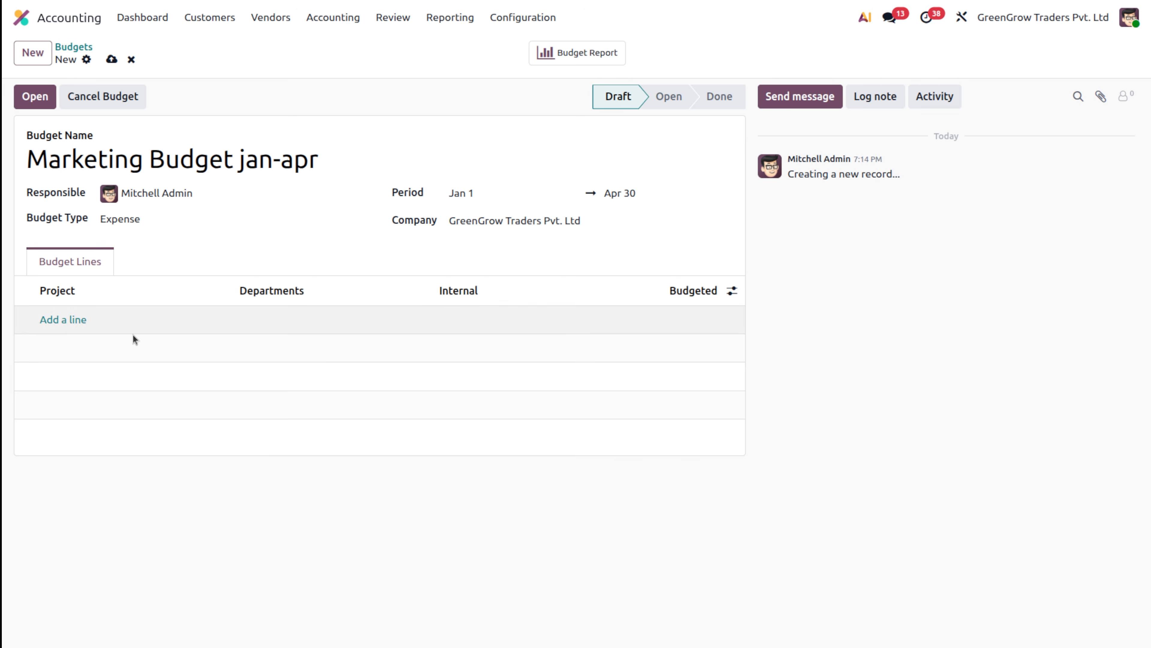
- Add a budget line with Project A as its project to the marketing budget
{"action": "left_click", "coordinate": [78, 318]}
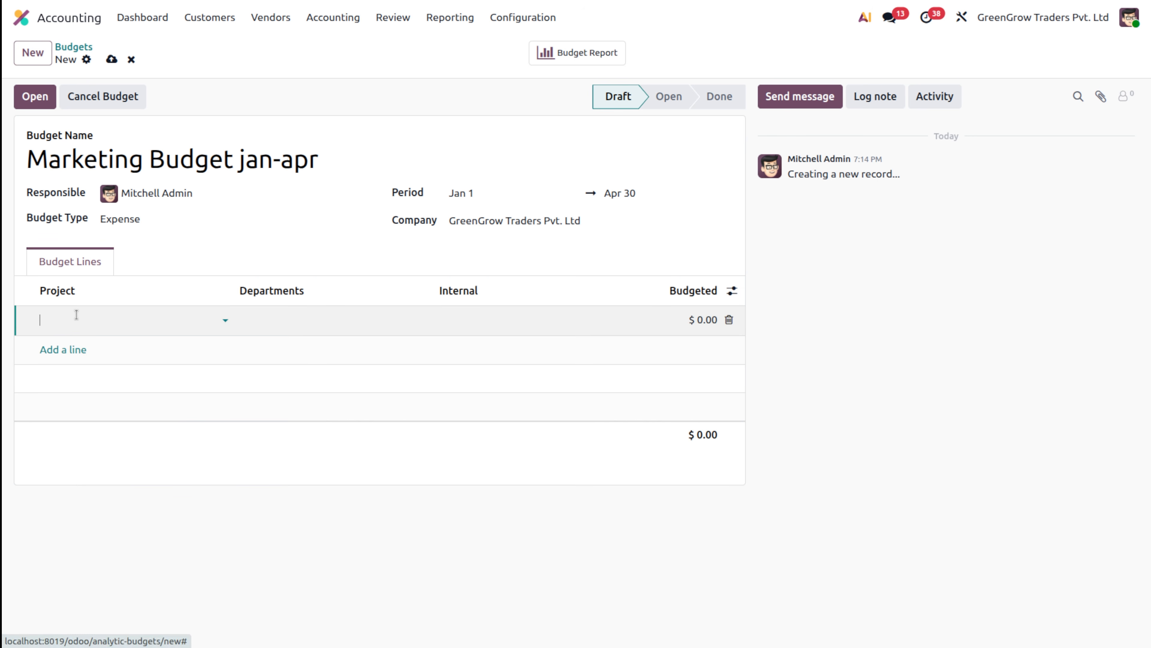
{"action": "type", "text": "p"}
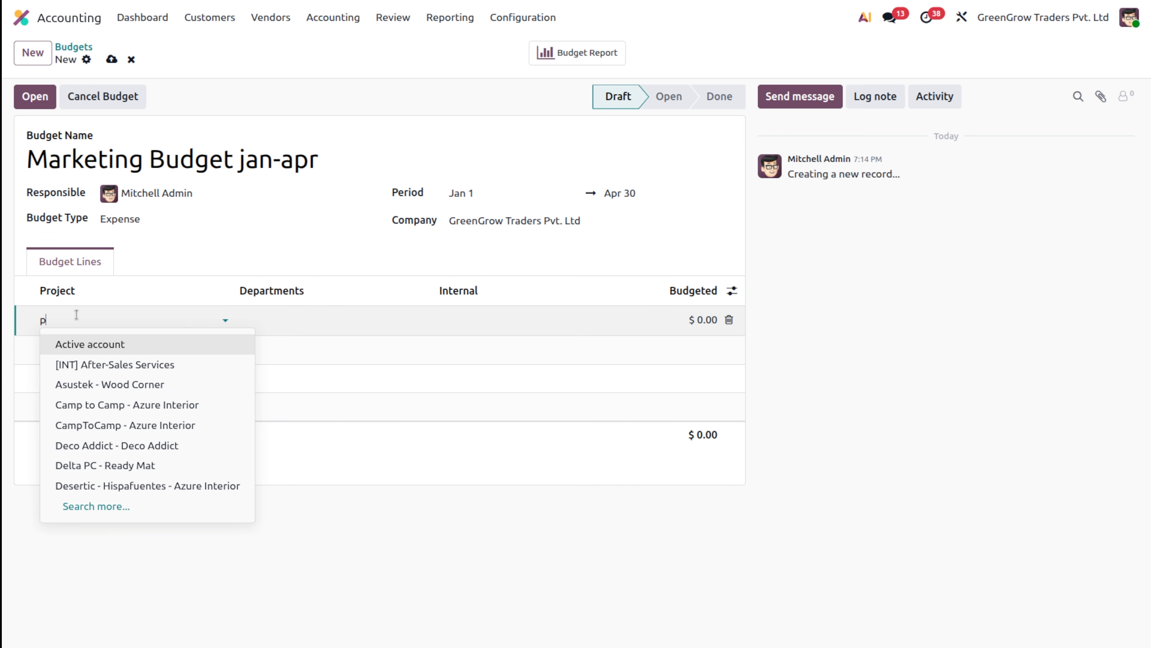
{"action": "type", "text": "rojec"}
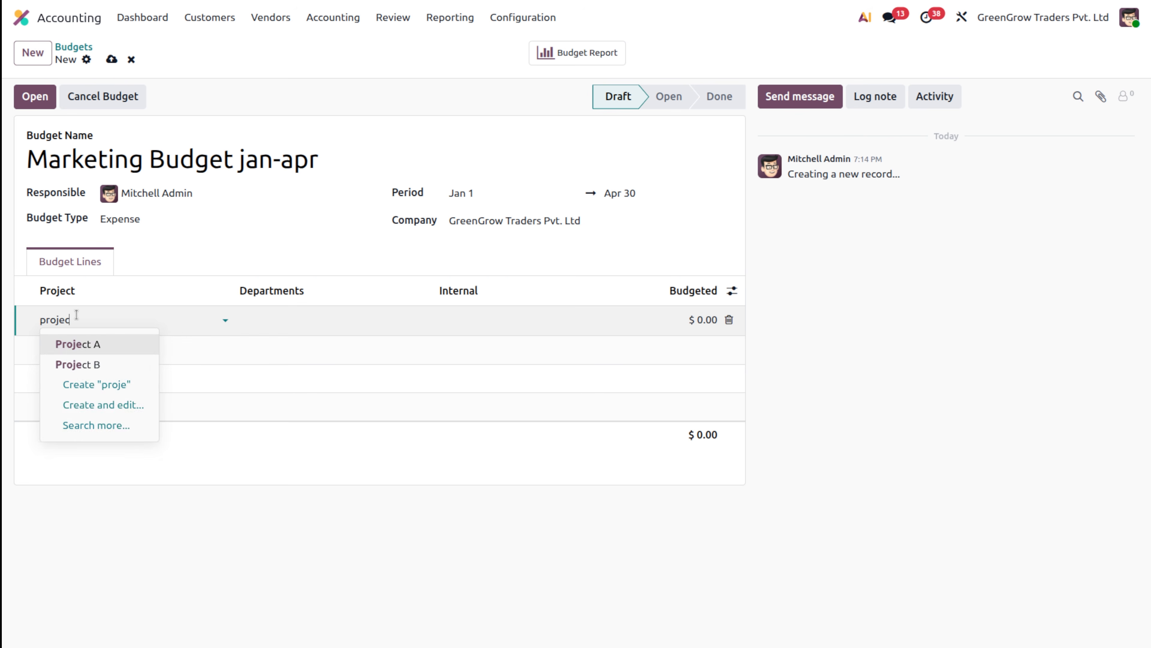
{"action": "type", "text": "t"}
{"action": "left_click", "coordinate": [93, 343]}
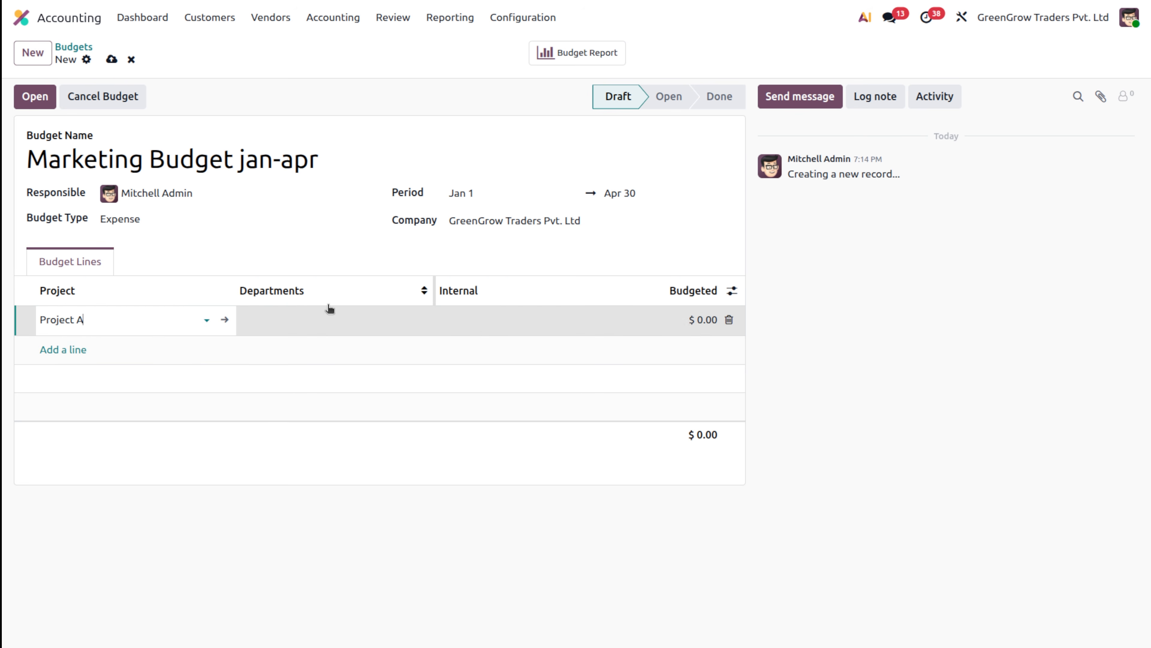
- Set Project A's budgeted amount to 1,000 and add a second budget line for Project B
{"action": "left_click", "coordinate": [706, 316]}
{"action": "type", "text": "1000"}
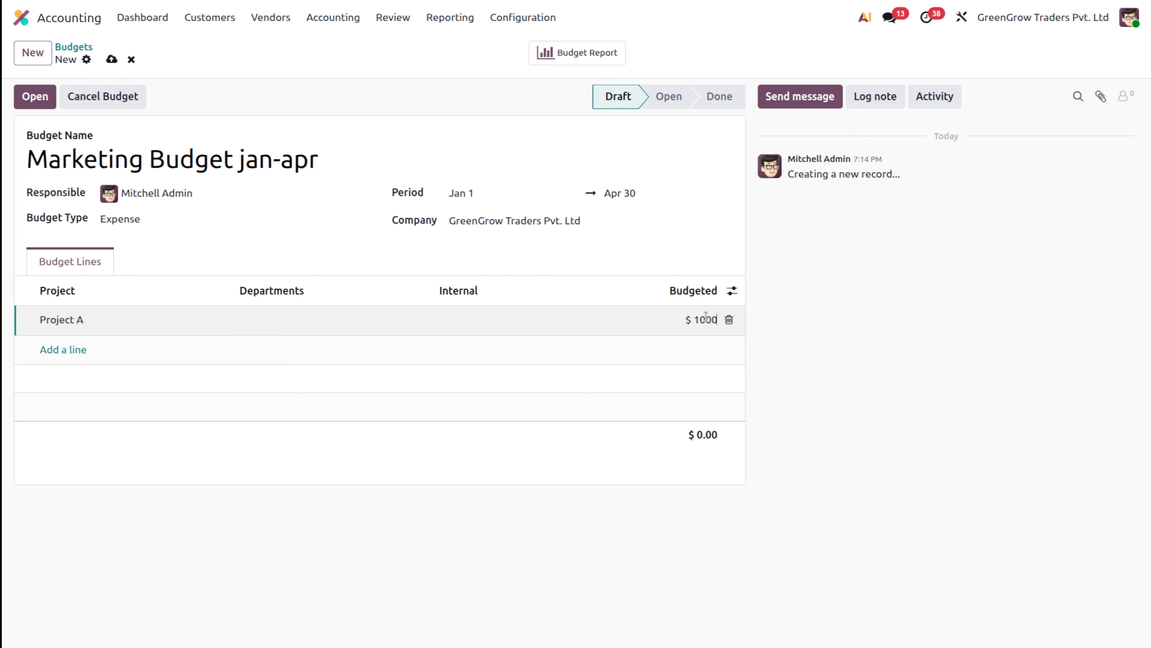
{"action": "left_click", "coordinate": [76, 353]}
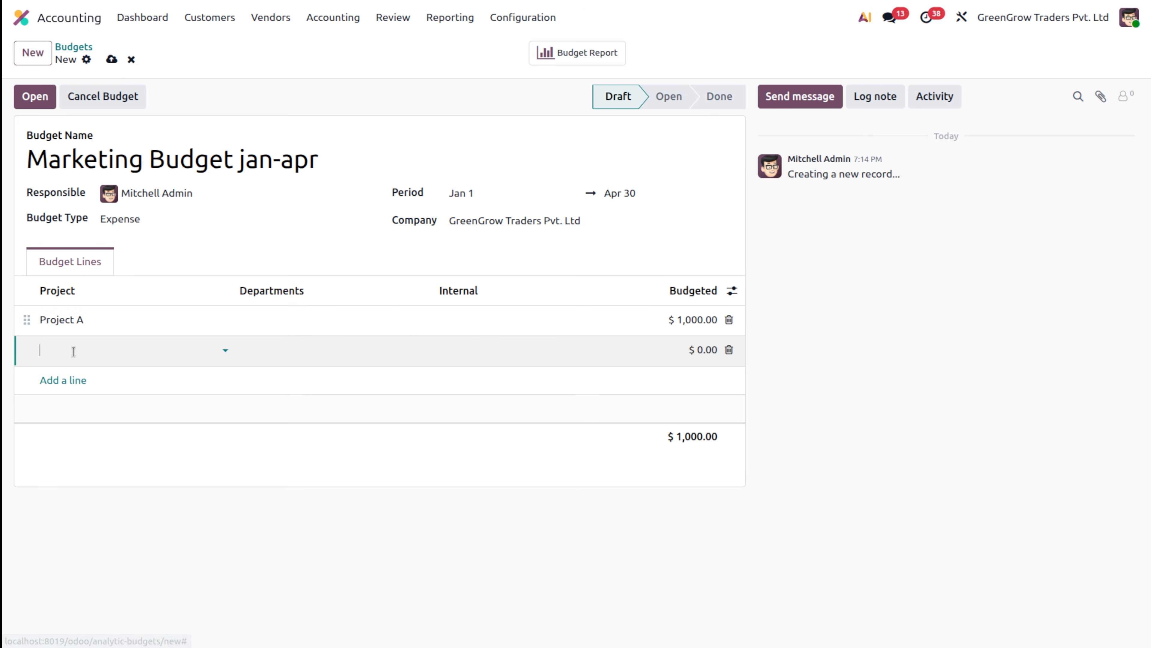
{"action": "type", "text": "project"}
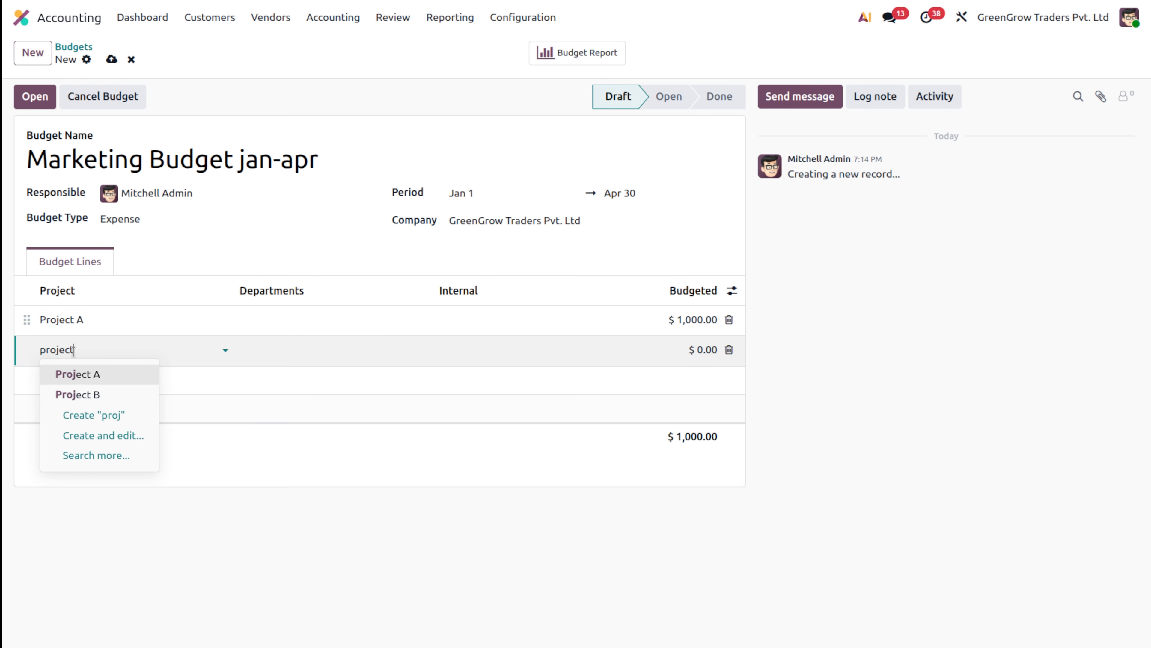
{"action": "left_click", "coordinate": [80, 395]}
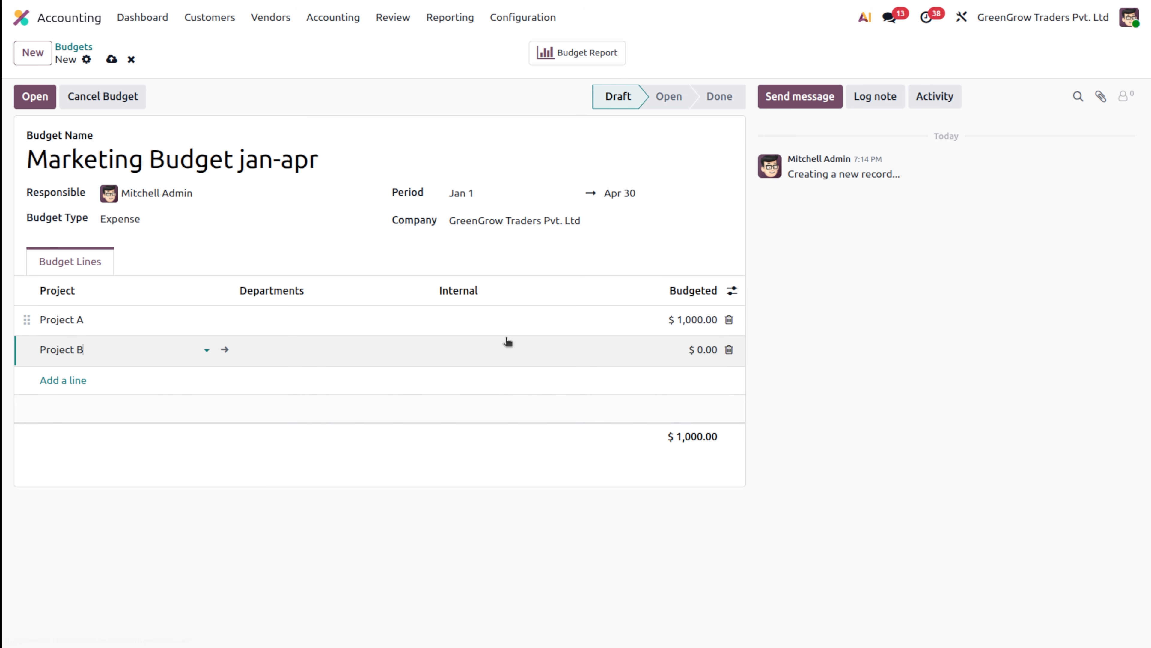
- Set Project B's budgeted amount to 2,000 and move the marketing budget from draft to open
{"action": "left_click", "coordinate": [708, 351]}
{"action": "type", "text": "2,"}
{"action": "type", "text": "000"}
{"action": "left_click", "coordinate": [955, 403]}
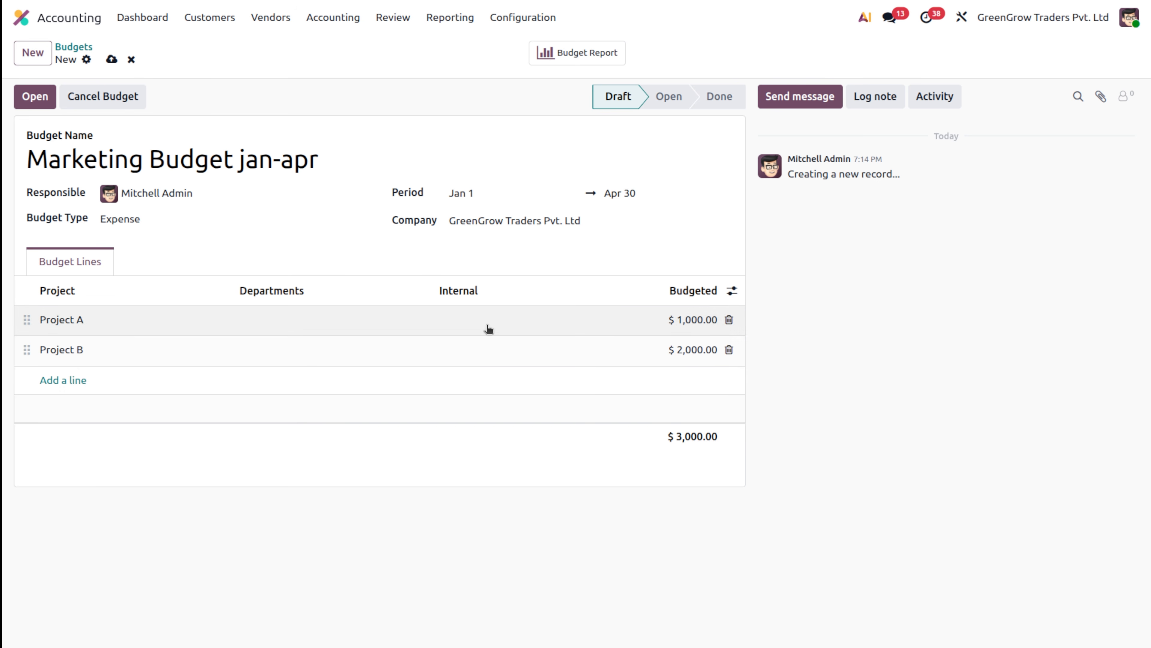
{"action": "left_click", "coordinate": [30, 96]}
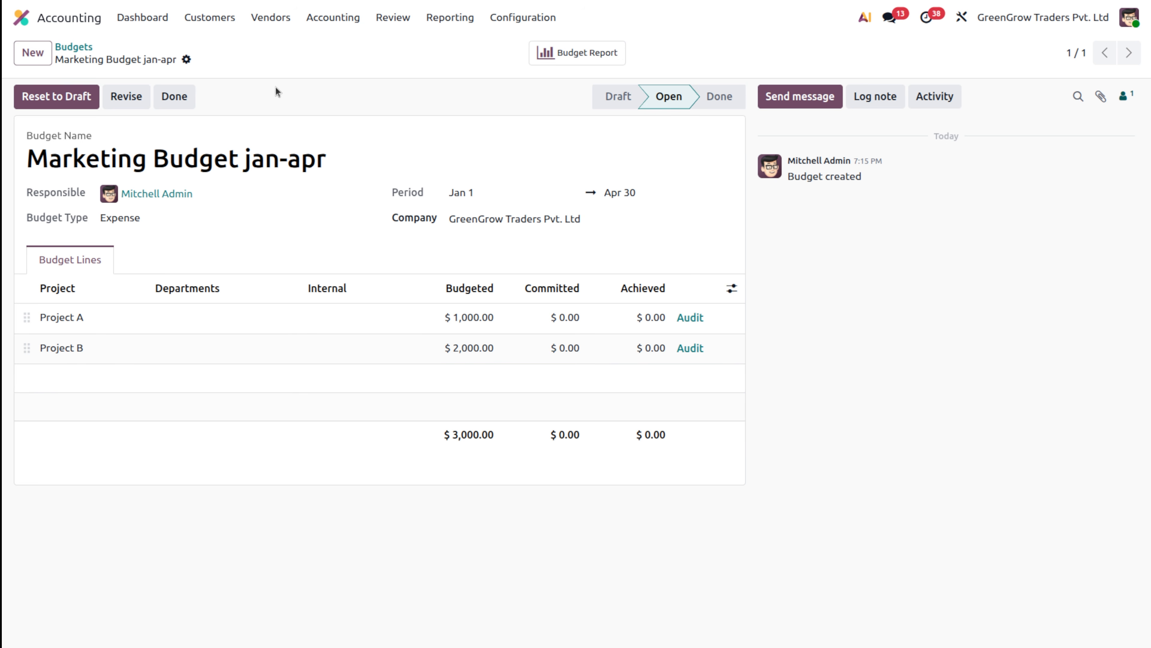
- Go to the vendor products and start a new product named Advertising
{"action": "left_click", "coordinate": [280, 17]}
{"action": "left_click", "coordinate": [272, 46]}
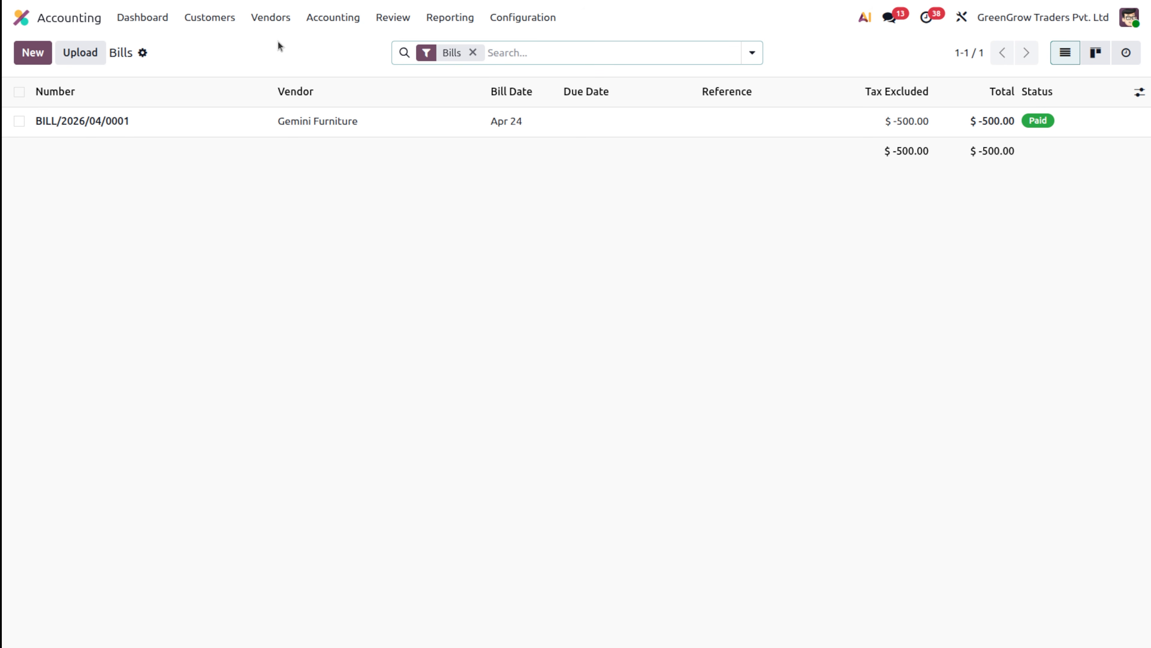
{"action": "left_click", "coordinate": [278, 19]}
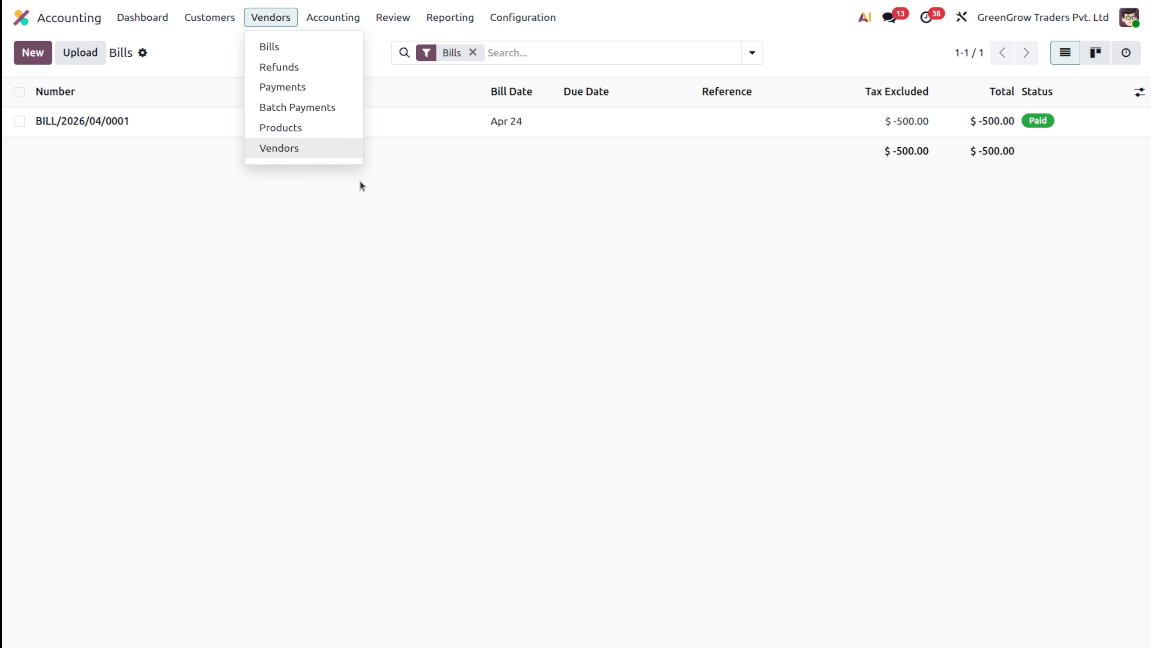
{"action": "left_click", "coordinate": [317, 127]}
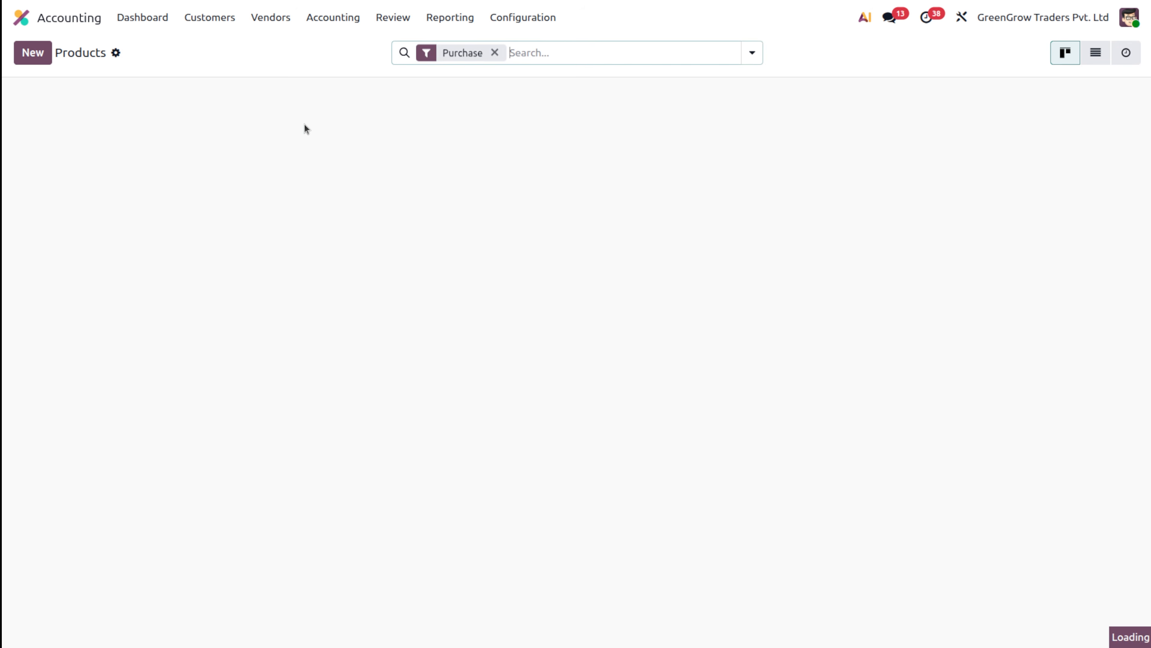
{"action": "left_click", "coordinate": [31, 53]}
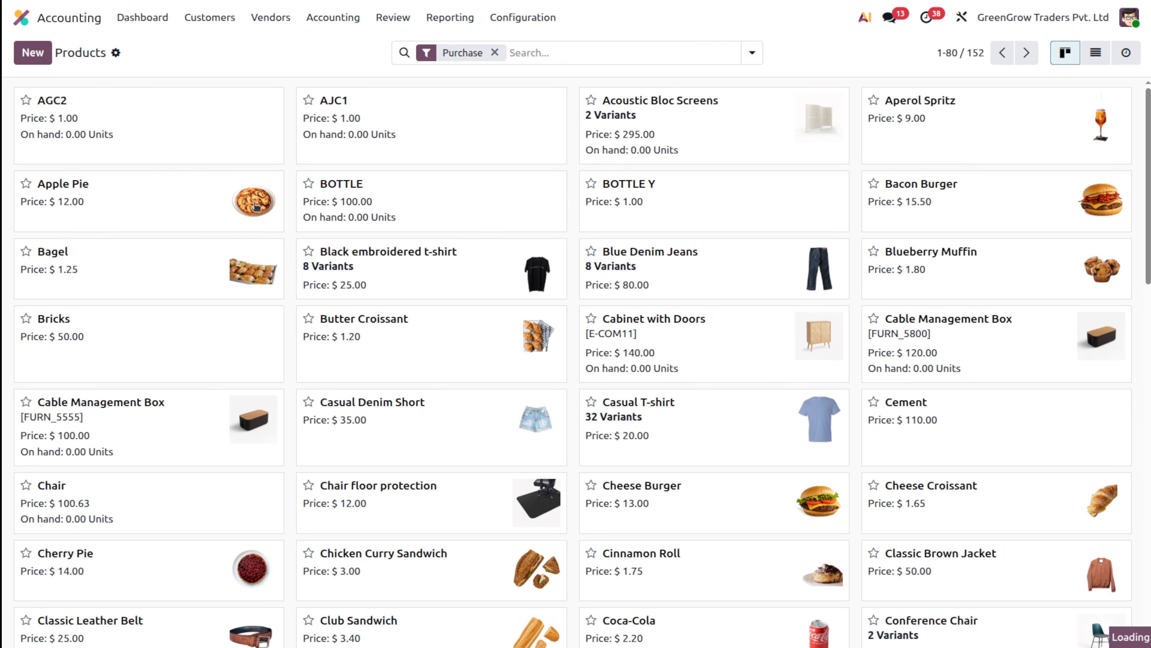
{"action": "type", "text": "Advers"}
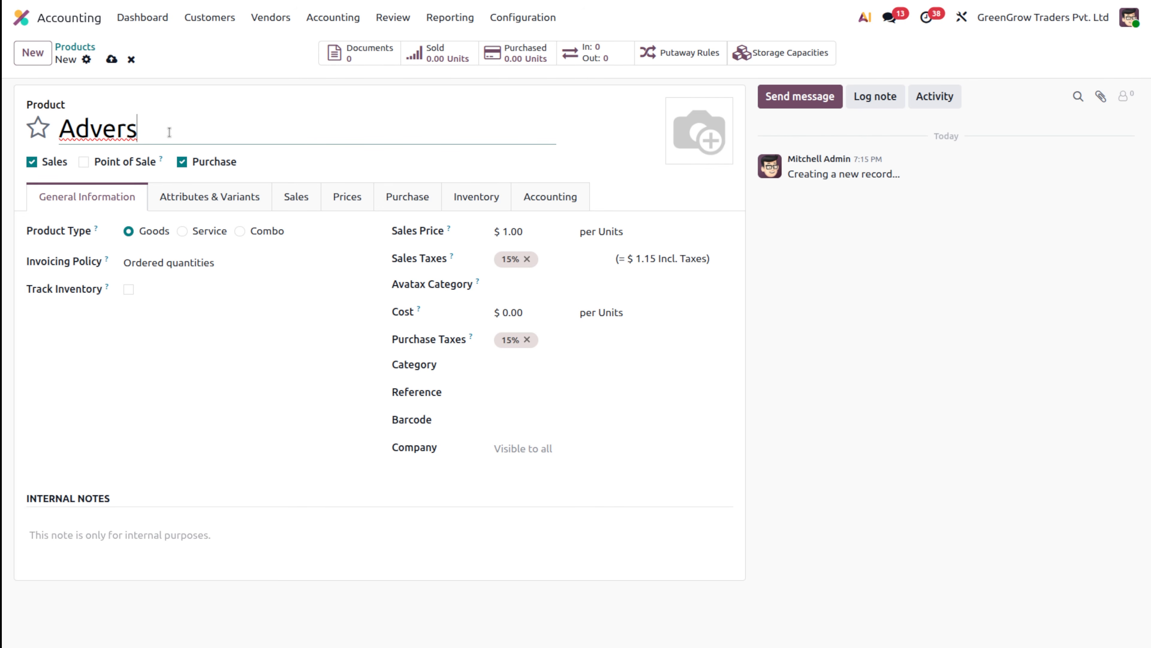
{"action": "key", "text": "BackSpace"}
{"action": "type", "text": "r"}
{"action": "key", "text": "BackSpace"}
{"action": "type", "text": "tising"}
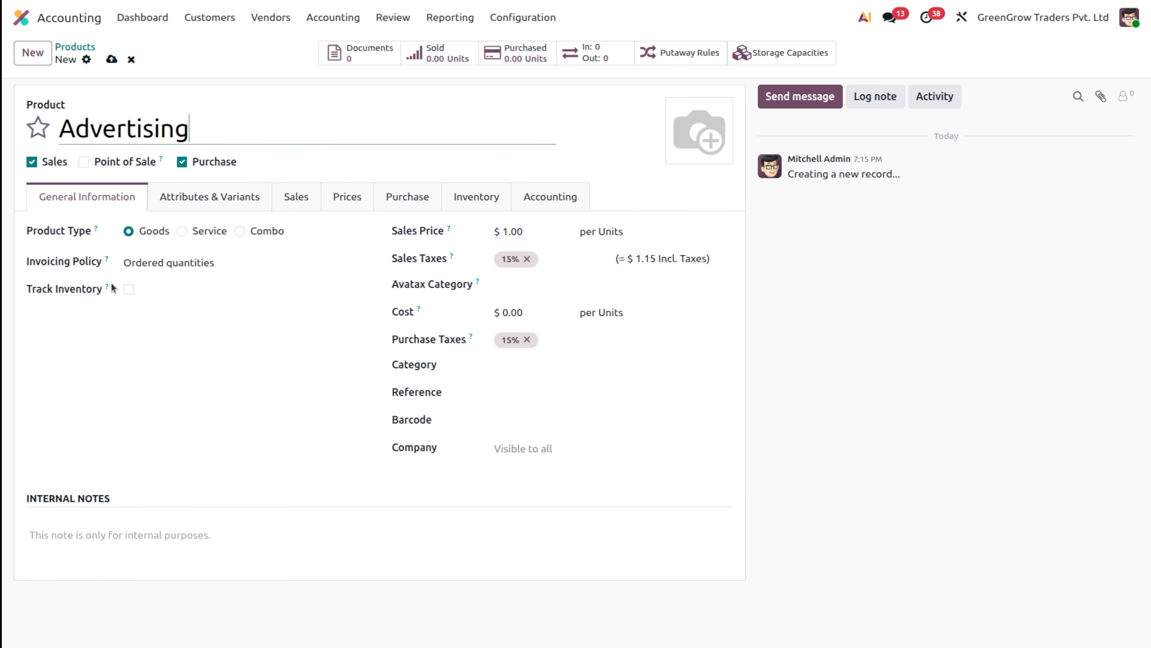
- Make Advertising a service with a sales price of 200 and a cost of 100, and save the product
{"action": "left_click", "coordinate": [200, 232]}
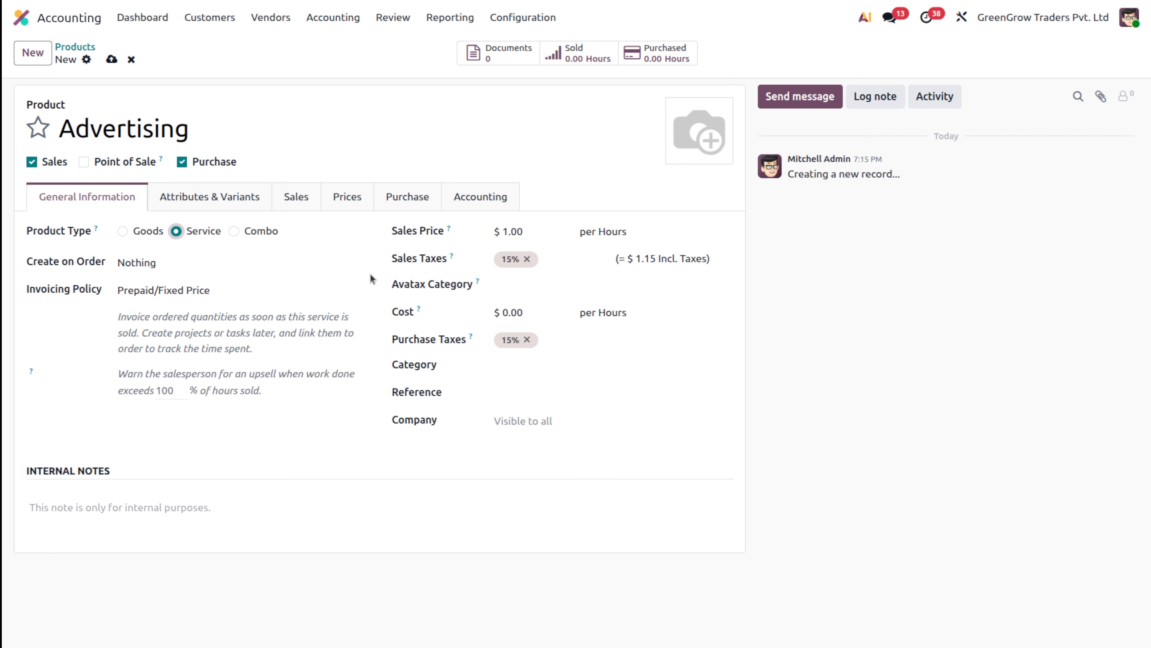
{"action": "left_click", "coordinate": [516, 232]}
{"action": "type", "text": "200"}
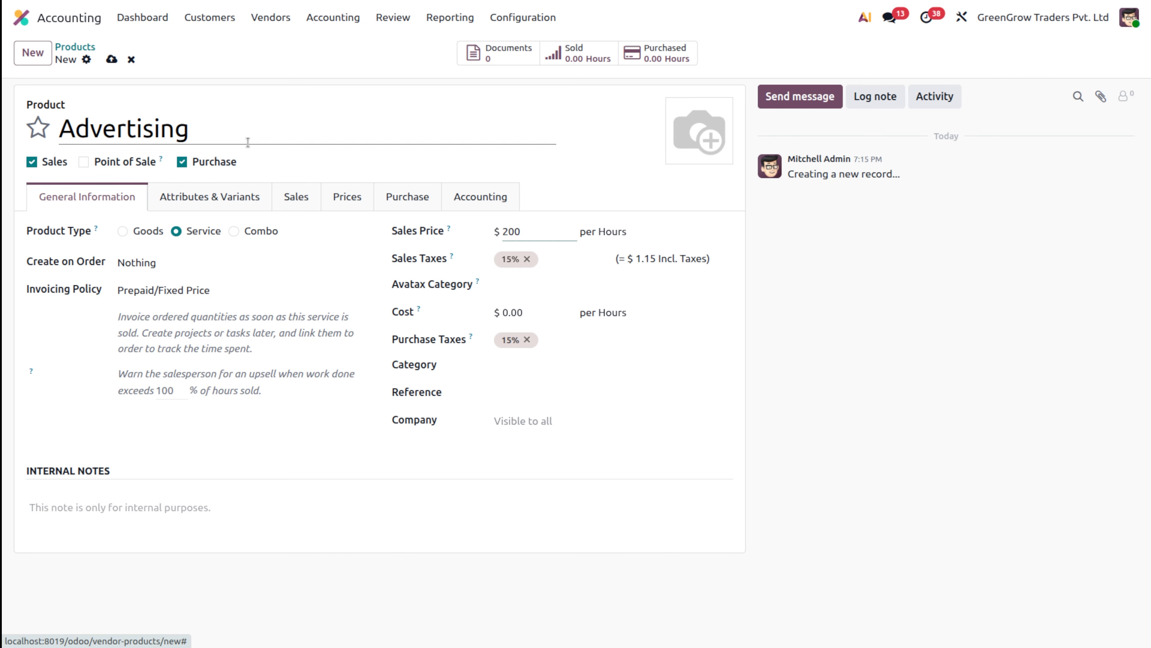
{"action": "left_click", "coordinate": [529, 312]}
{"action": "type", "text": "100"}
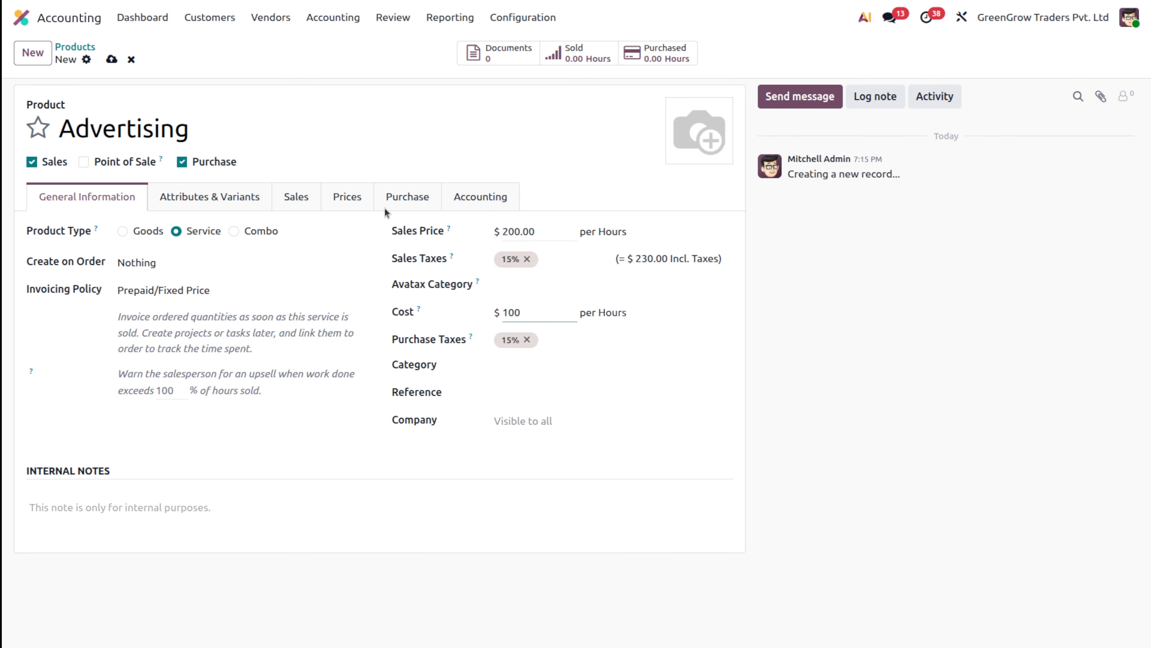
{"action": "left_click", "coordinate": [113, 59]}
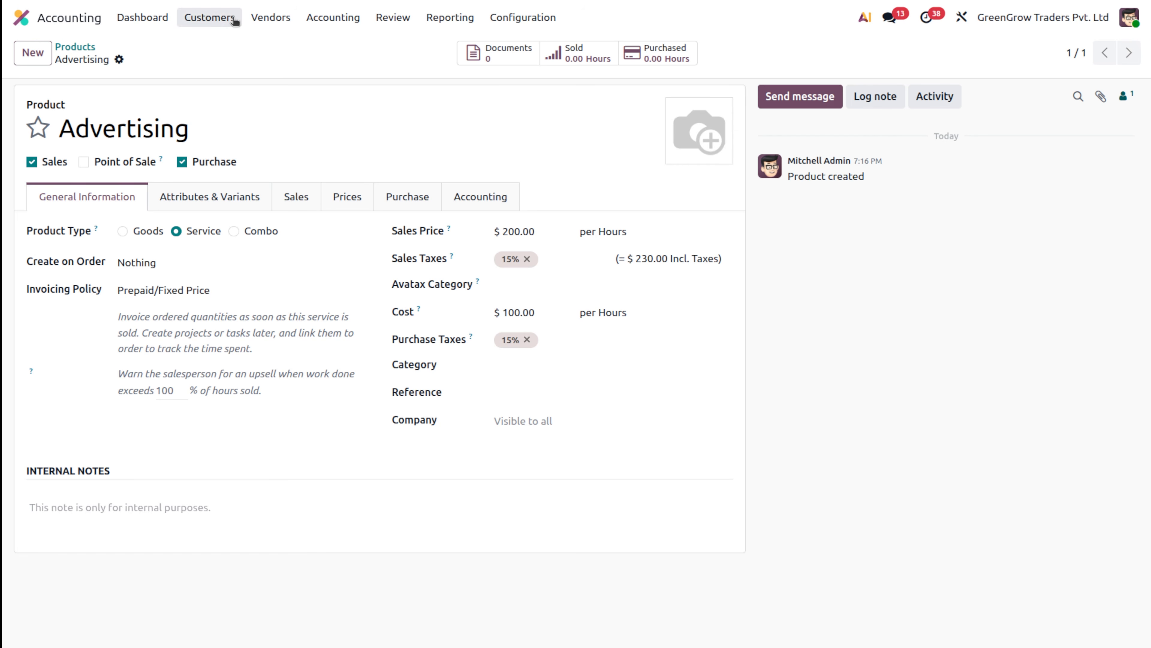
- Start a new vendor bill with Ready Mat as the vendor
{"action": "left_click", "coordinate": [268, 18]}
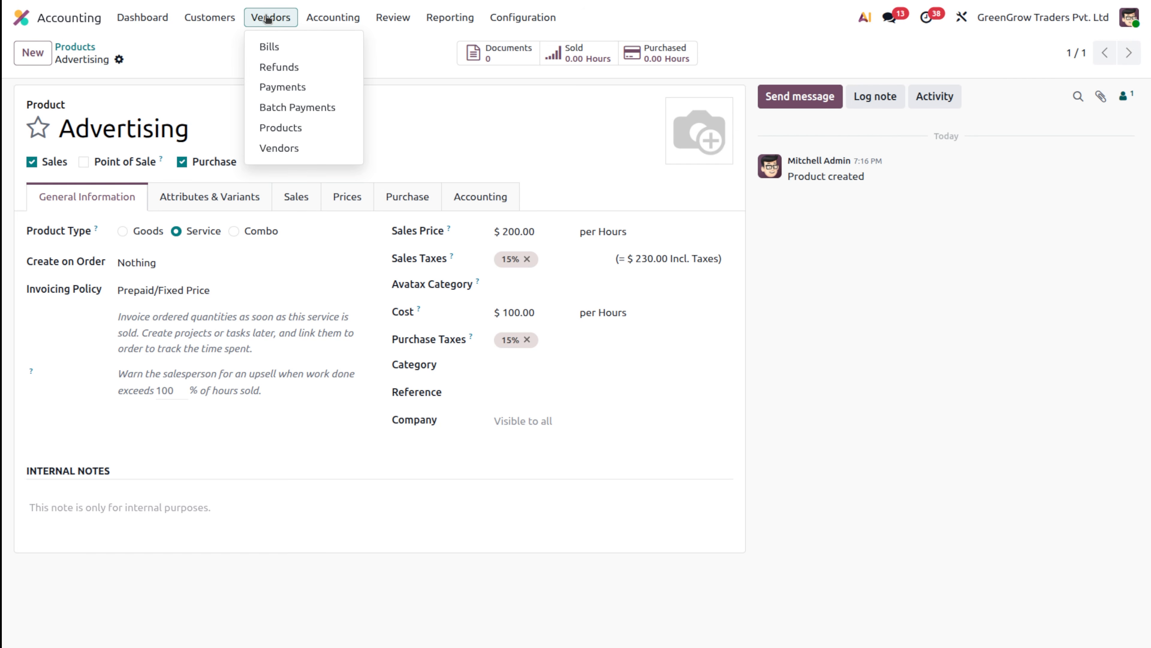
{"action": "left_click", "coordinate": [269, 45]}
{"action": "left_click", "coordinate": [32, 54]}
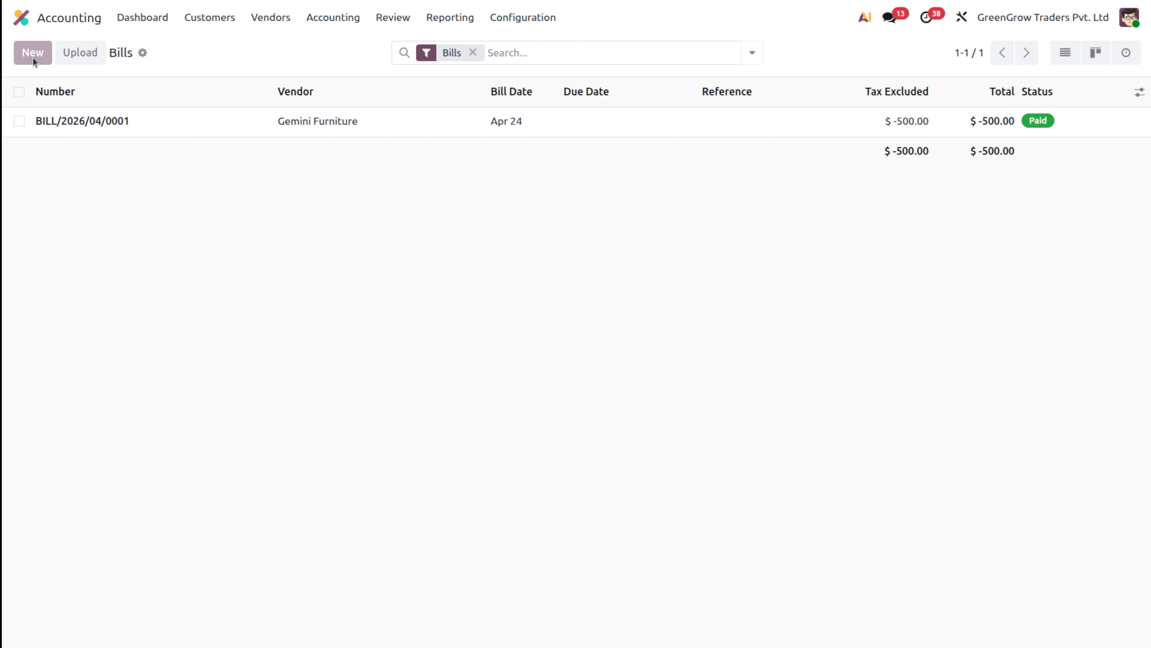
{"action": "left_click", "coordinate": [150, 194]}
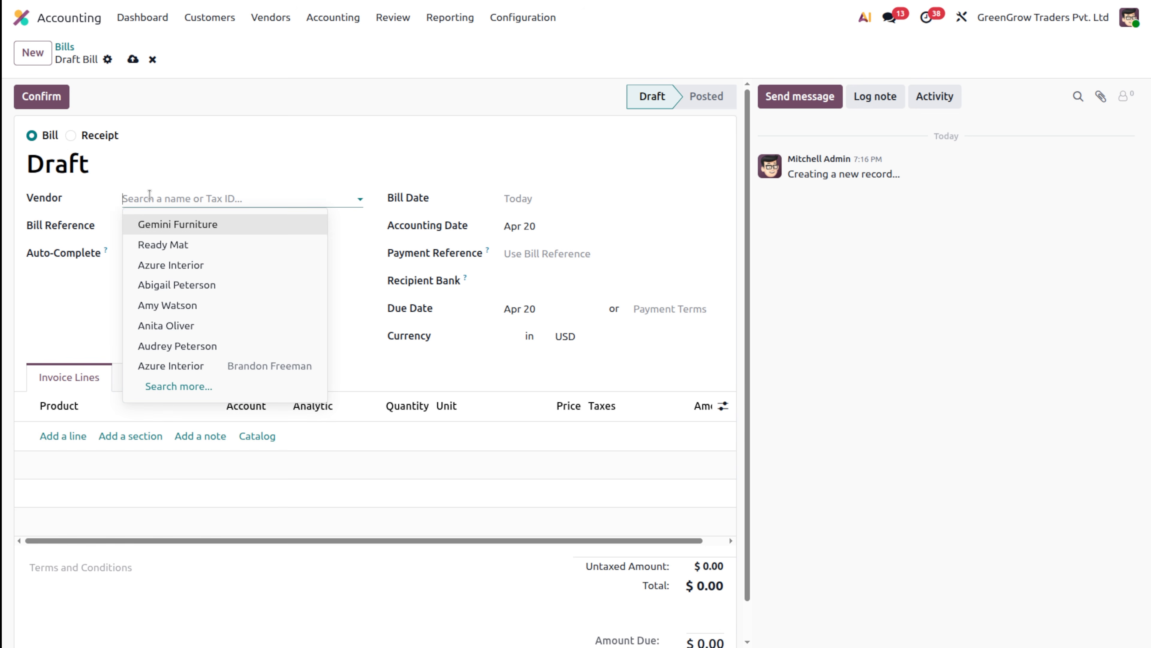
{"action": "left_click", "coordinate": [190, 245]}
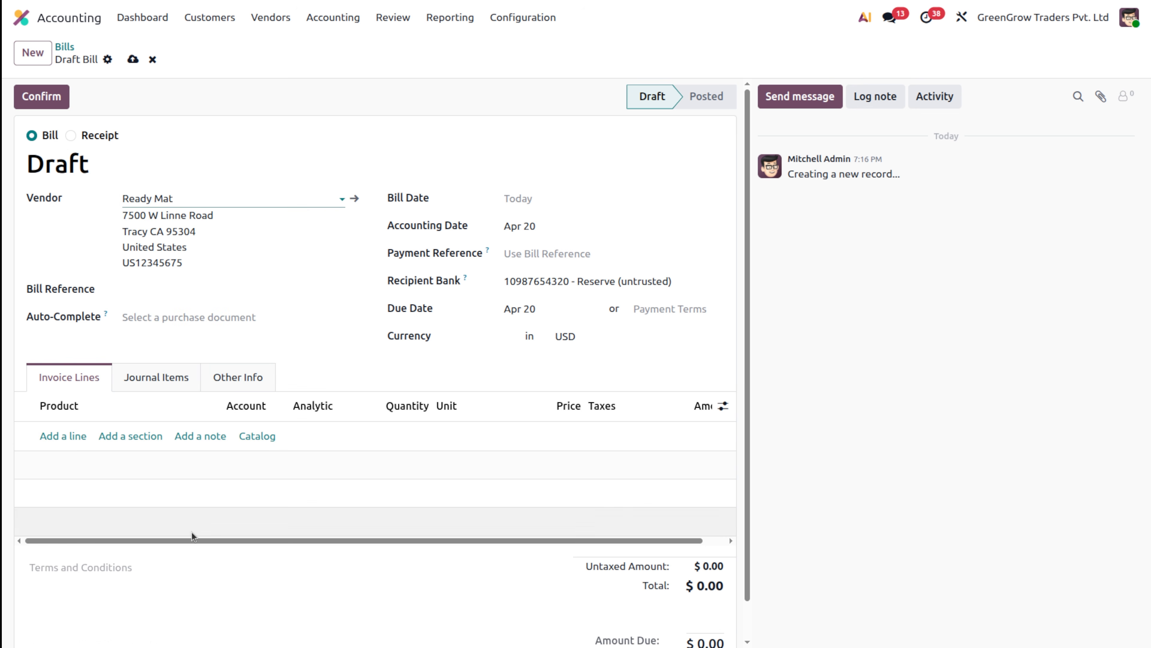
- Add an Advertising line with a quantity of 20 to the bill and remove its 15% tax
{"action": "left_click", "coordinate": [68, 437]}
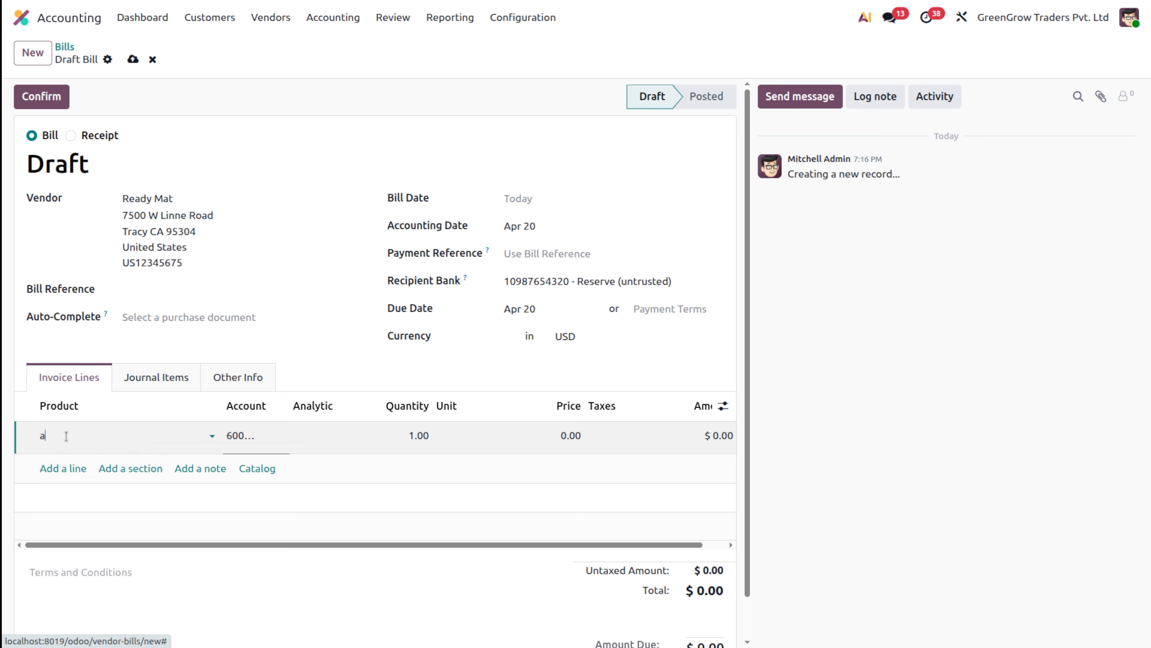
{"action": "type", "text": "adv"}
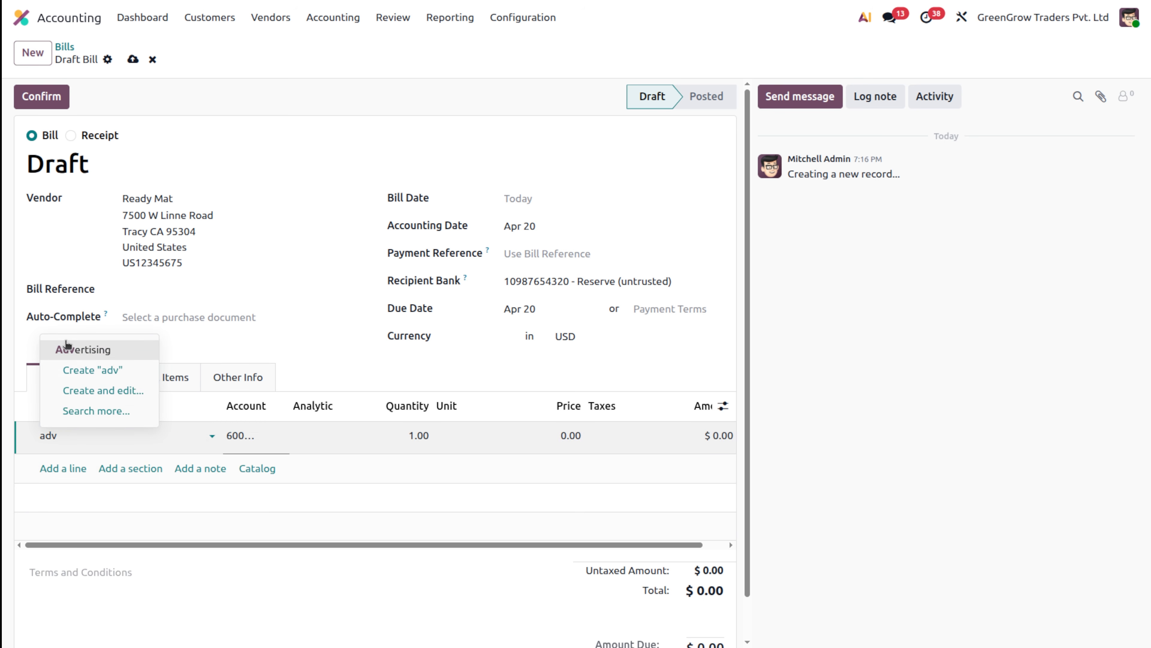
{"action": "left_click", "coordinate": [65, 346]}
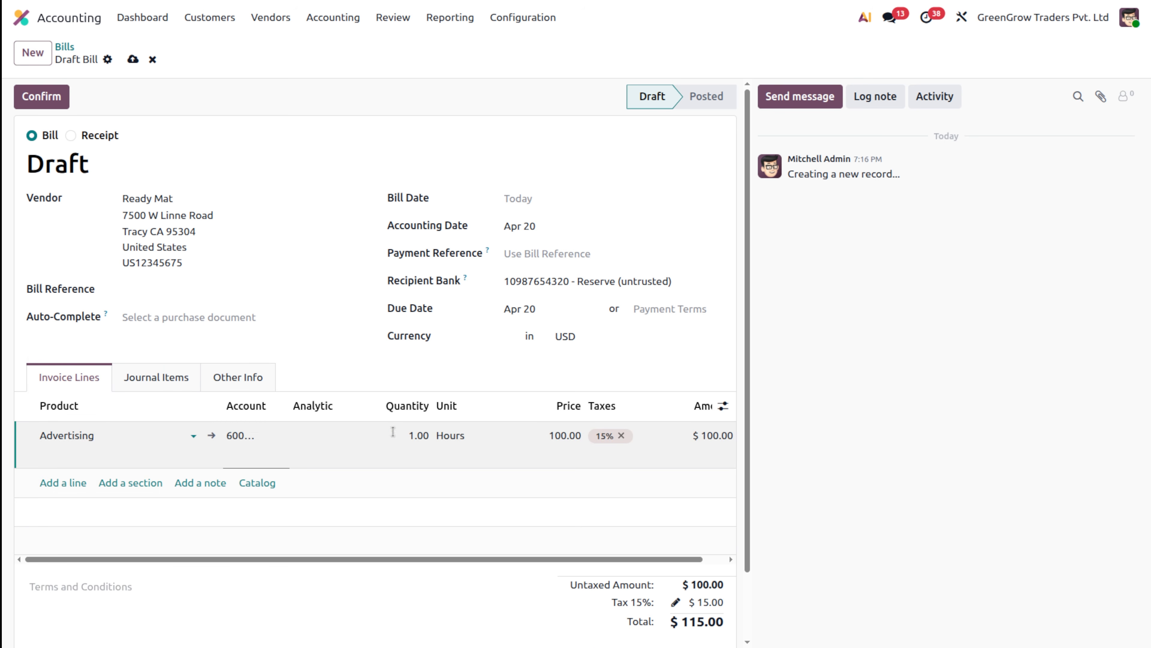
{"action": "left_click", "coordinate": [422, 435]}
{"action": "type", "text": "20"}
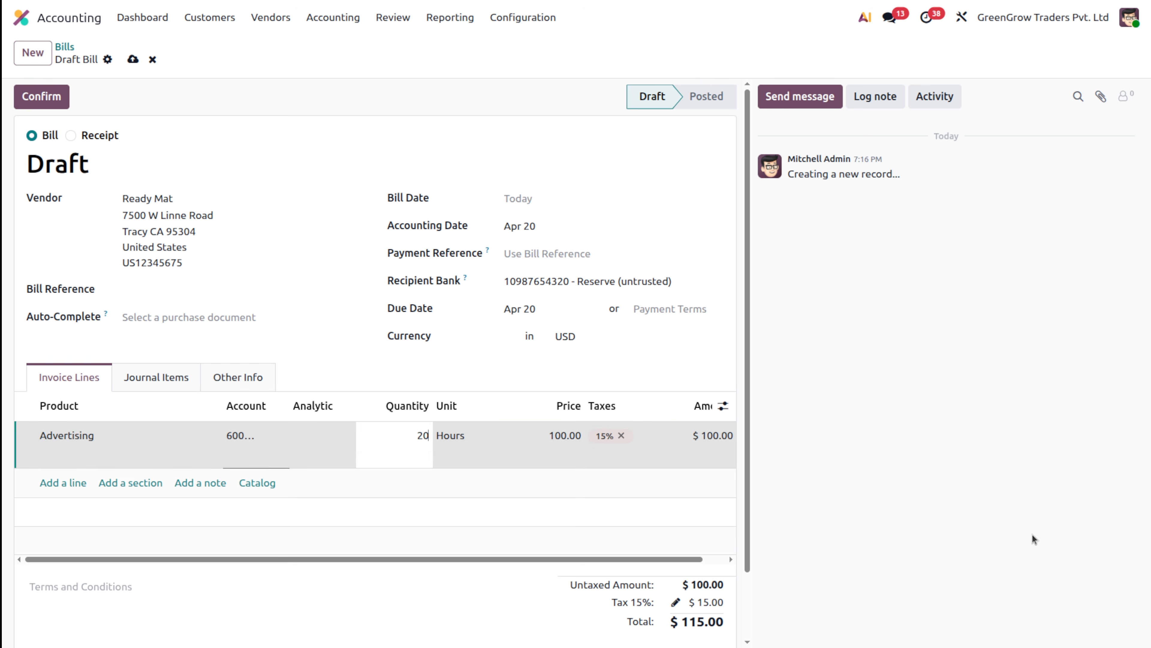
{"action": "left_click", "coordinate": [1068, 546]}
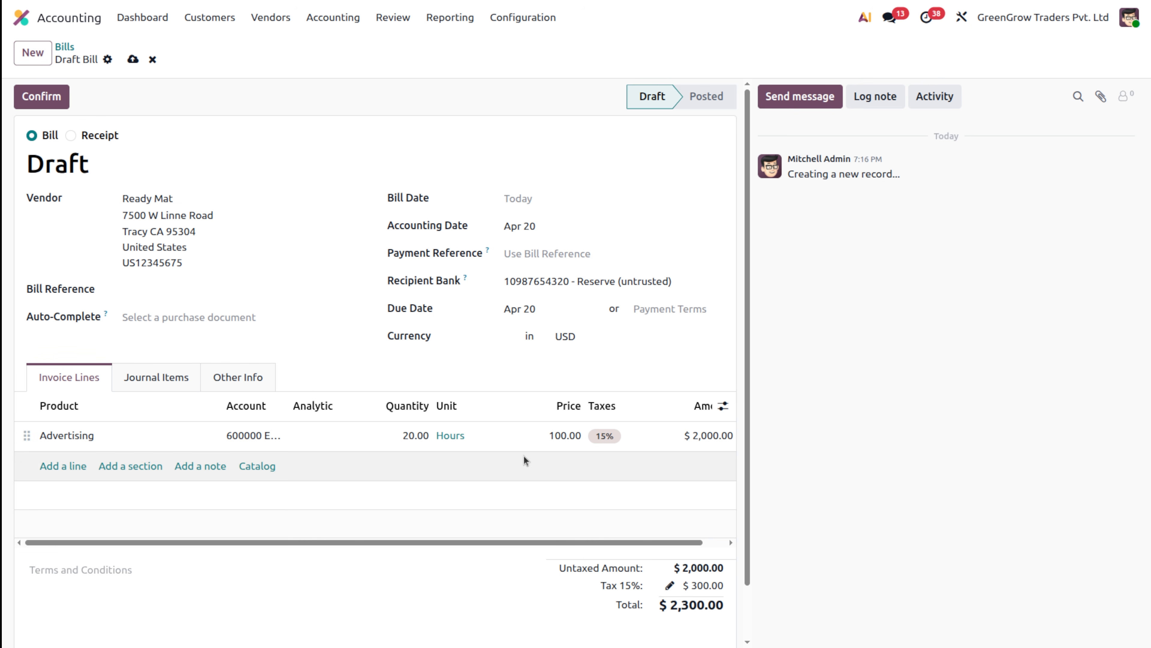
{"action": "left_click", "coordinate": [607, 437]}
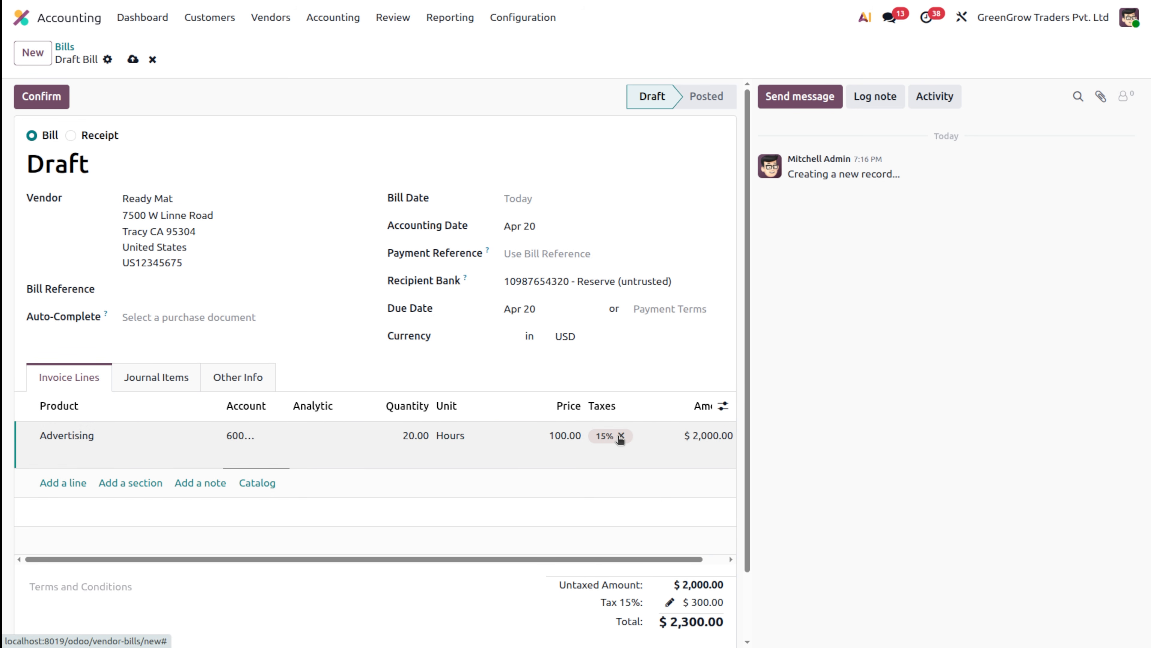
{"action": "left_click", "coordinate": [620, 436]}
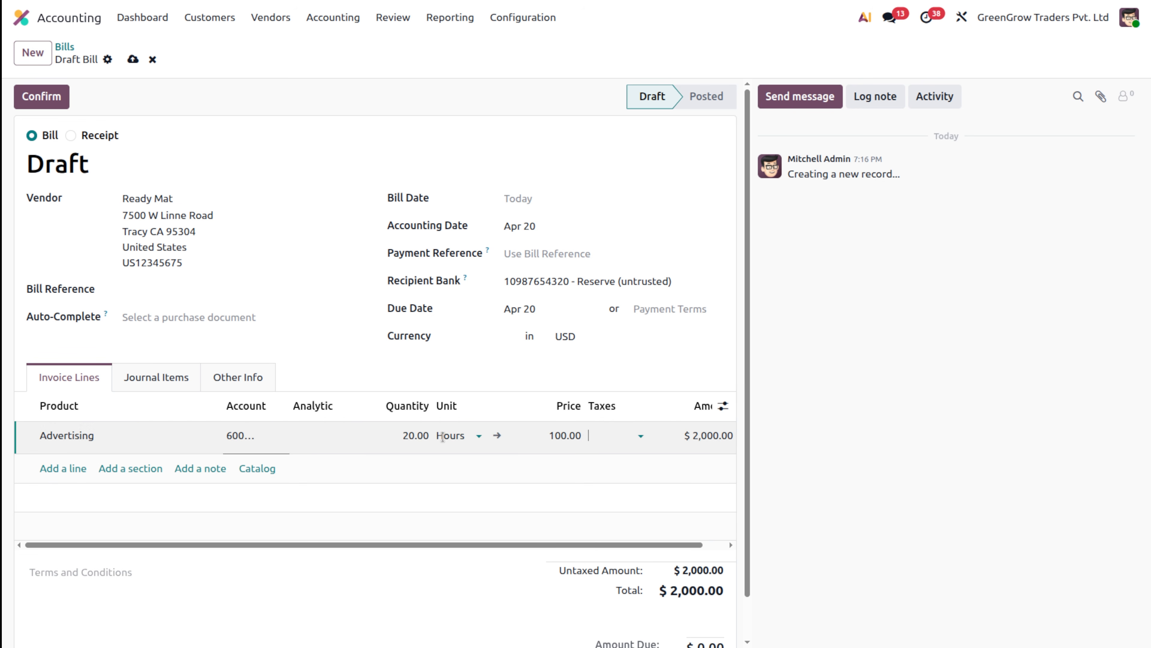
- Assign 40% of the Advertising line's analytic distribution to Project A
{"action": "left_click", "coordinate": [331, 435]}
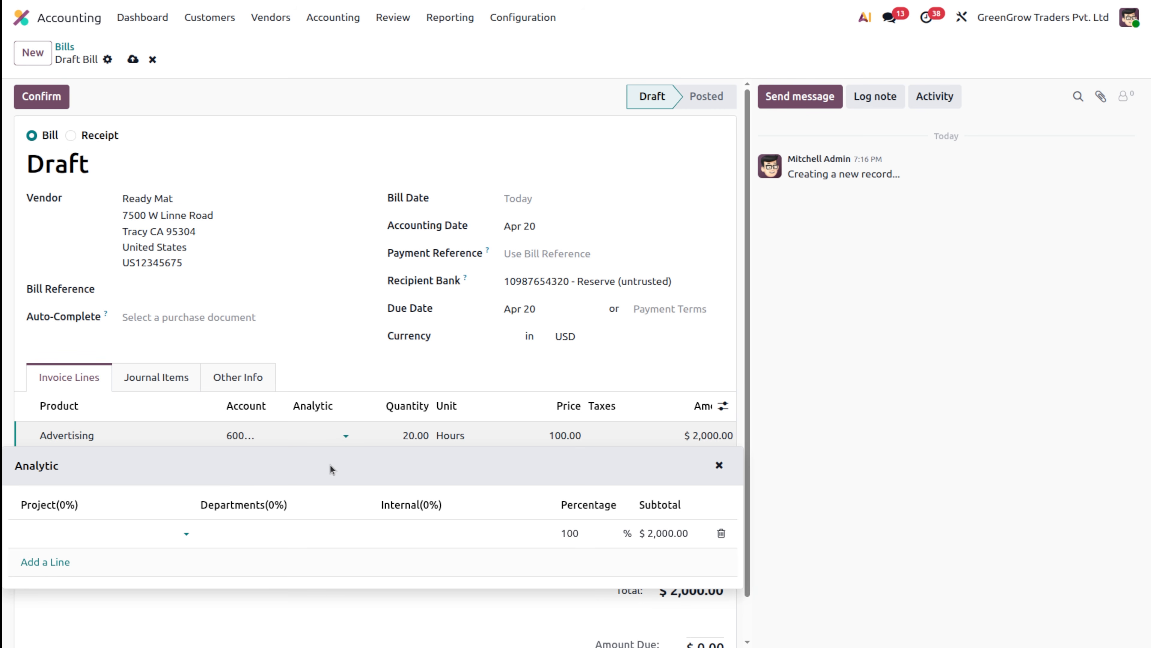
{"action": "left_click", "coordinate": [112, 539]}
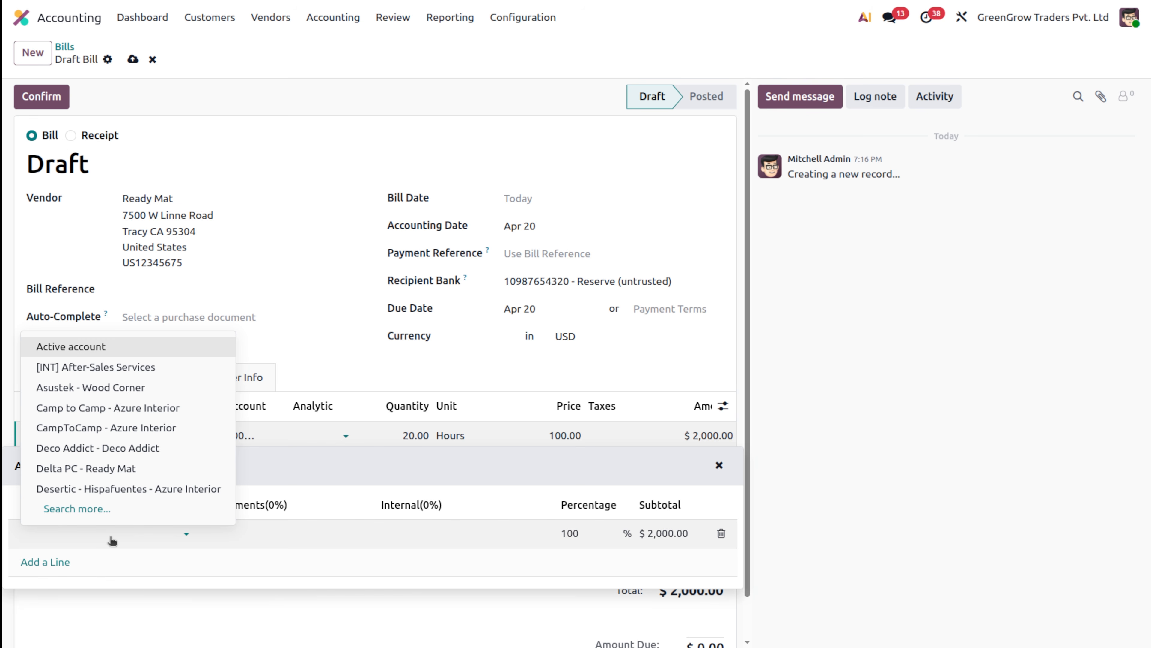
{"action": "type", "text": "proje"}
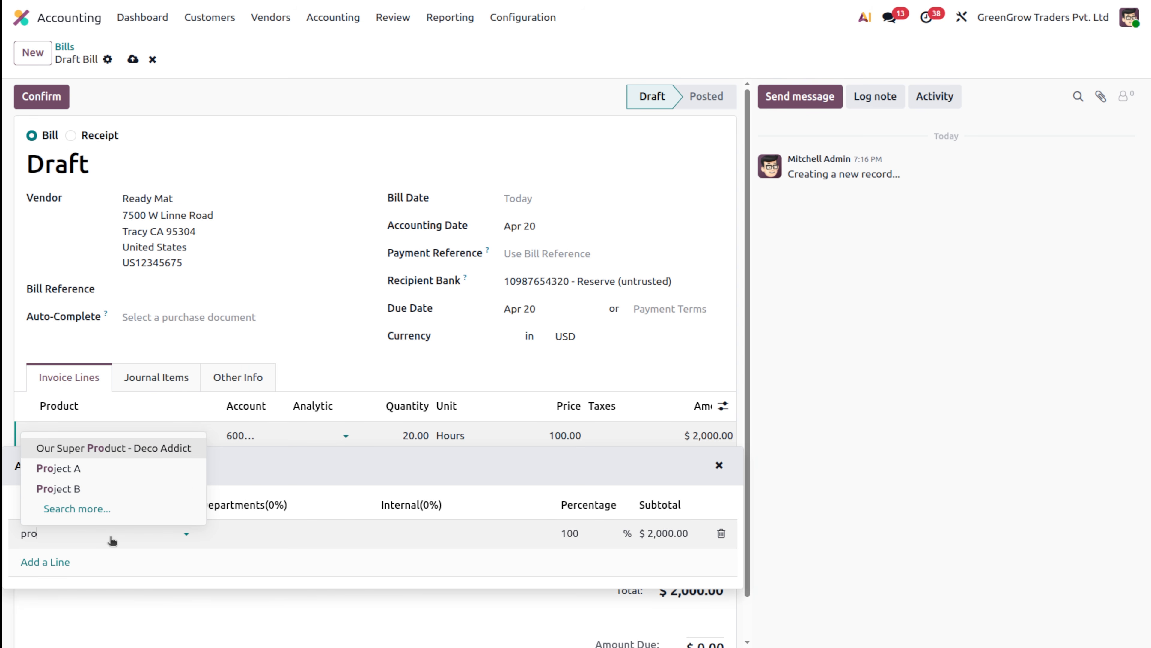
{"action": "left_click", "coordinate": [85, 468]}
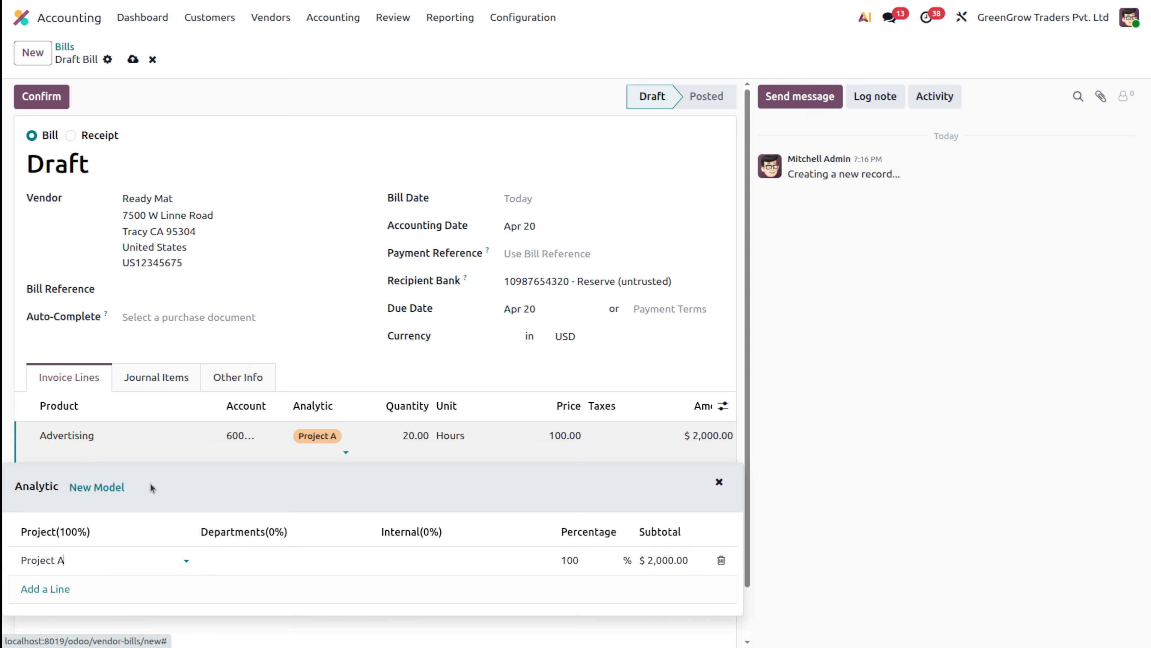
{"action": "left_click", "coordinate": [583, 561]}
{"action": "type", "text": "60"}
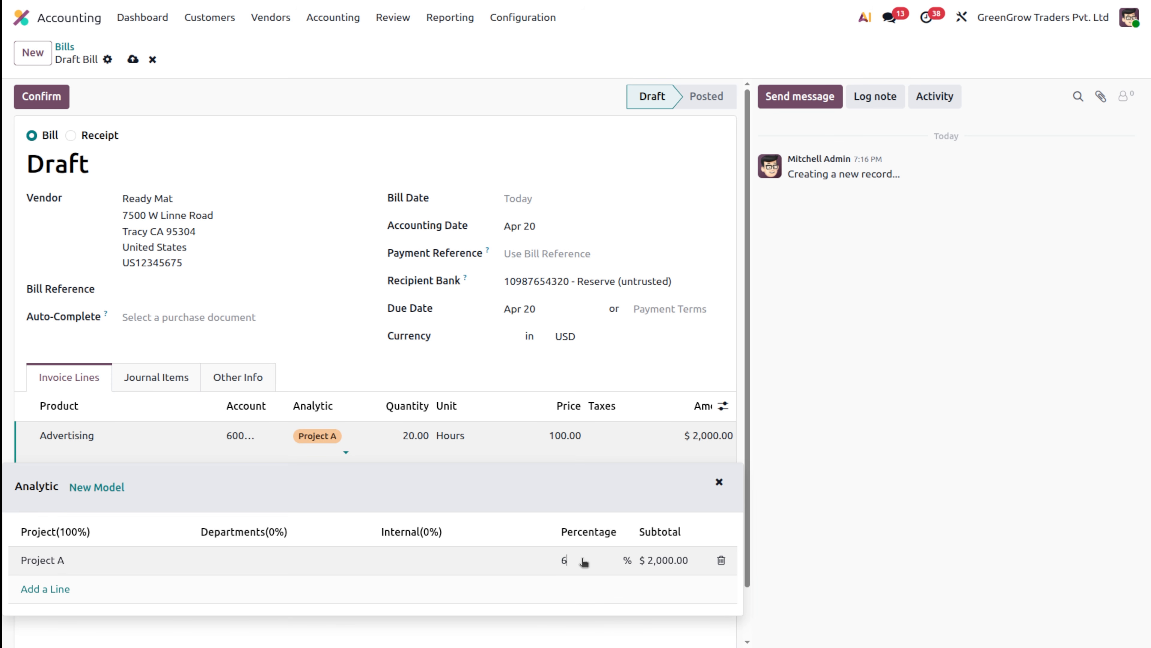
{"action": "key", "text": "BackSpace"}
{"action": "key", "text": "BackSpace"}
{"action": "type", "text": "40"}
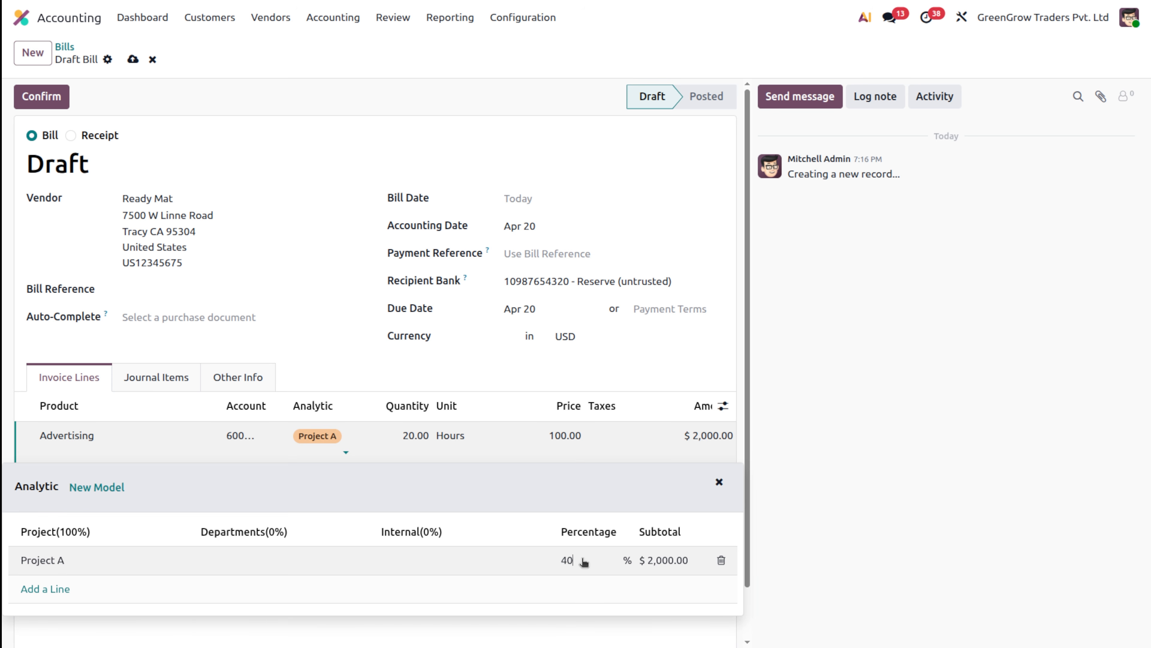
- Assign the remaining 60% of the Advertising line's analytic distribution to Project B and confirm the vendor bill
{"action": "left_click", "coordinate": [40, 589]}
{"action": "type", "text": "pro"}
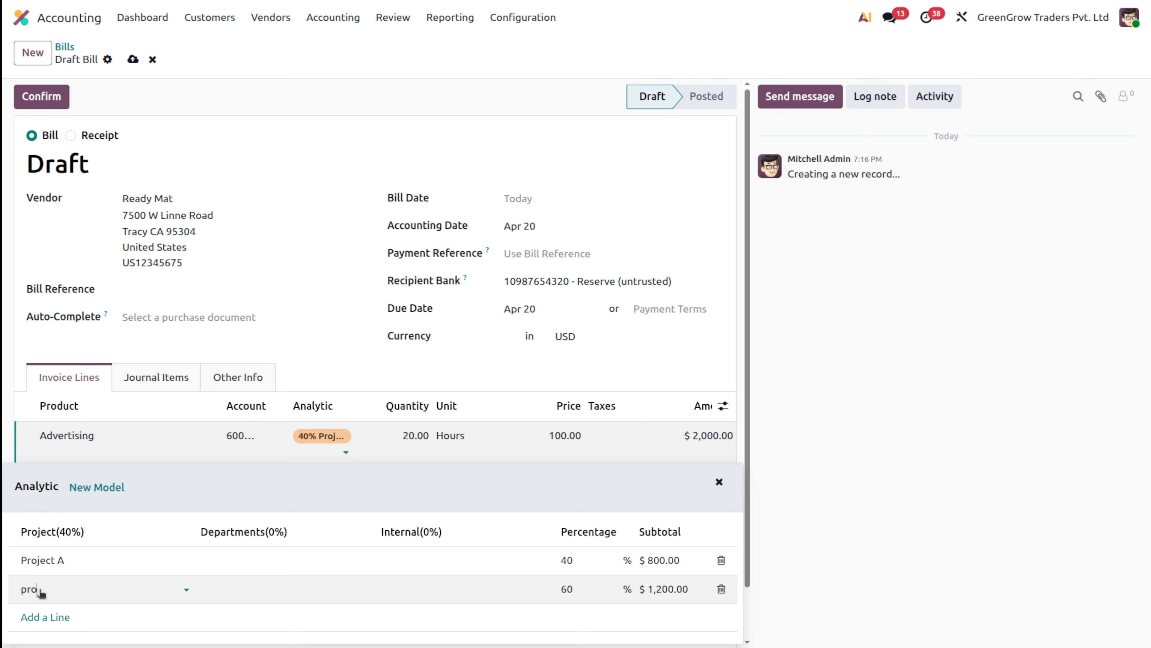
{"action": "type", "text": "je"}
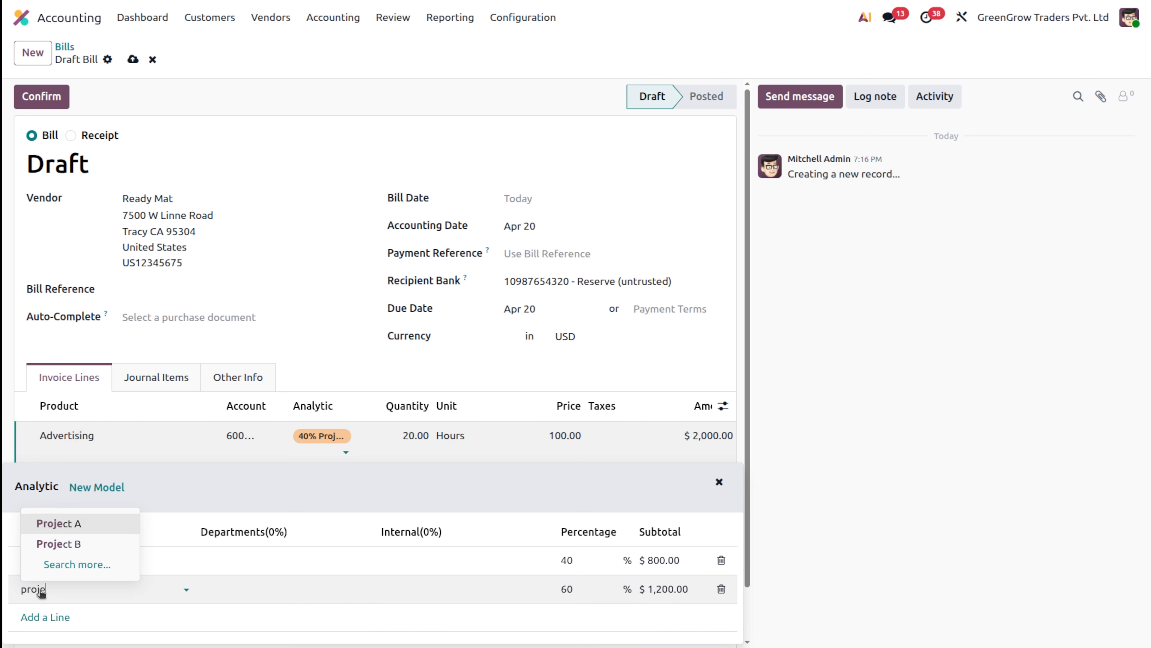
{"action": "left_click", "coordinate": [59, 544]}
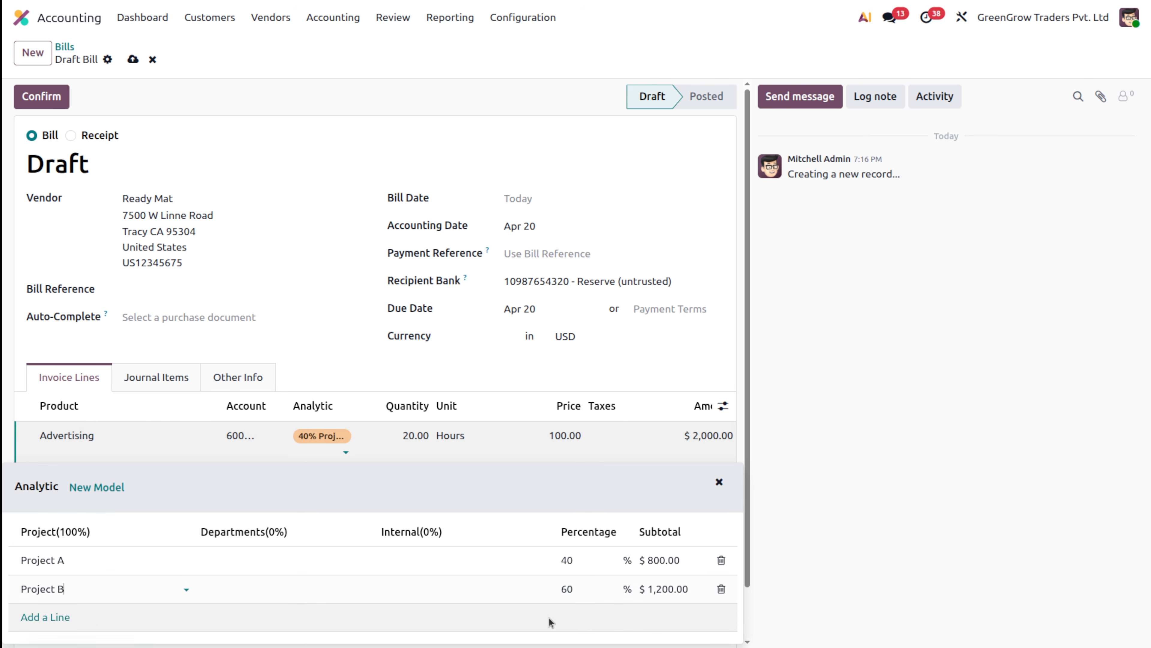
{"action": "left_click", "coordinate": [943, 635]}
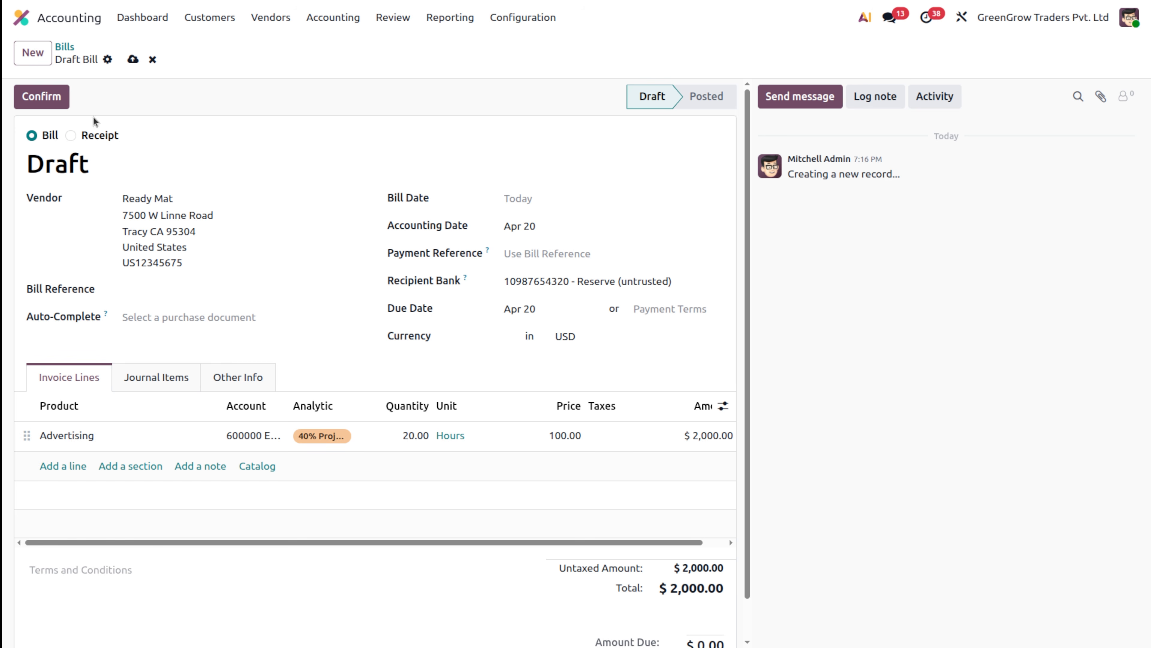
{"action": "left_click", "coordinate": [58, 105]}
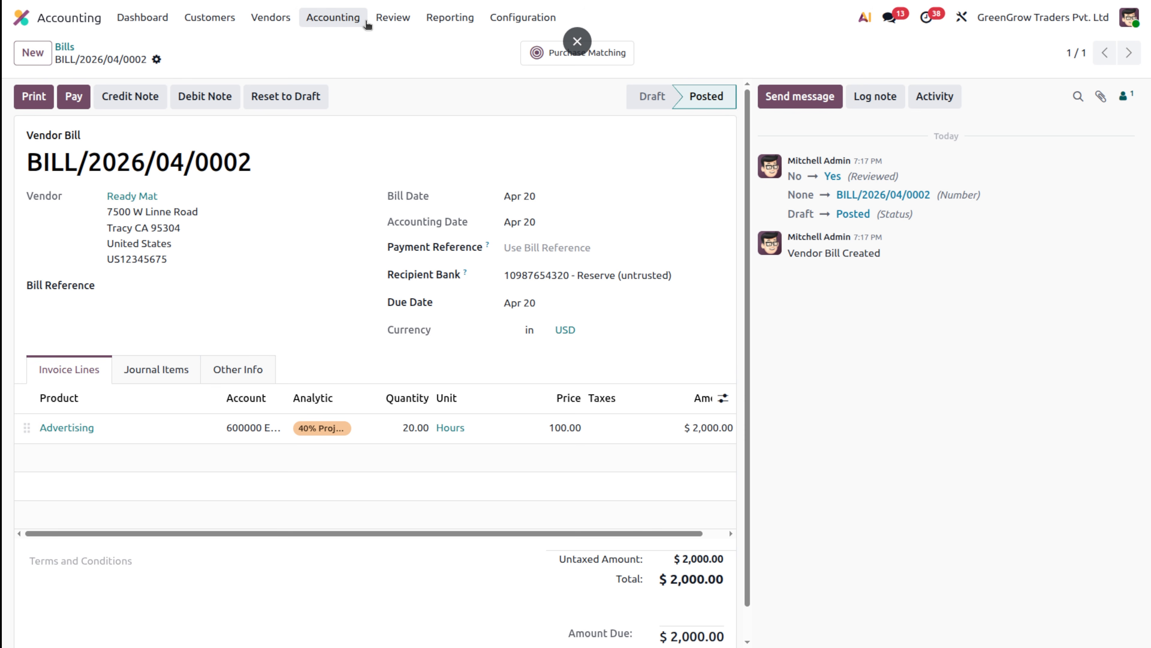
- Open the analytic budget Marketing Budget jan-apr and show the Theoretical column in its budget lines
{"action": "left_click", "coordinate": [333, 19]}
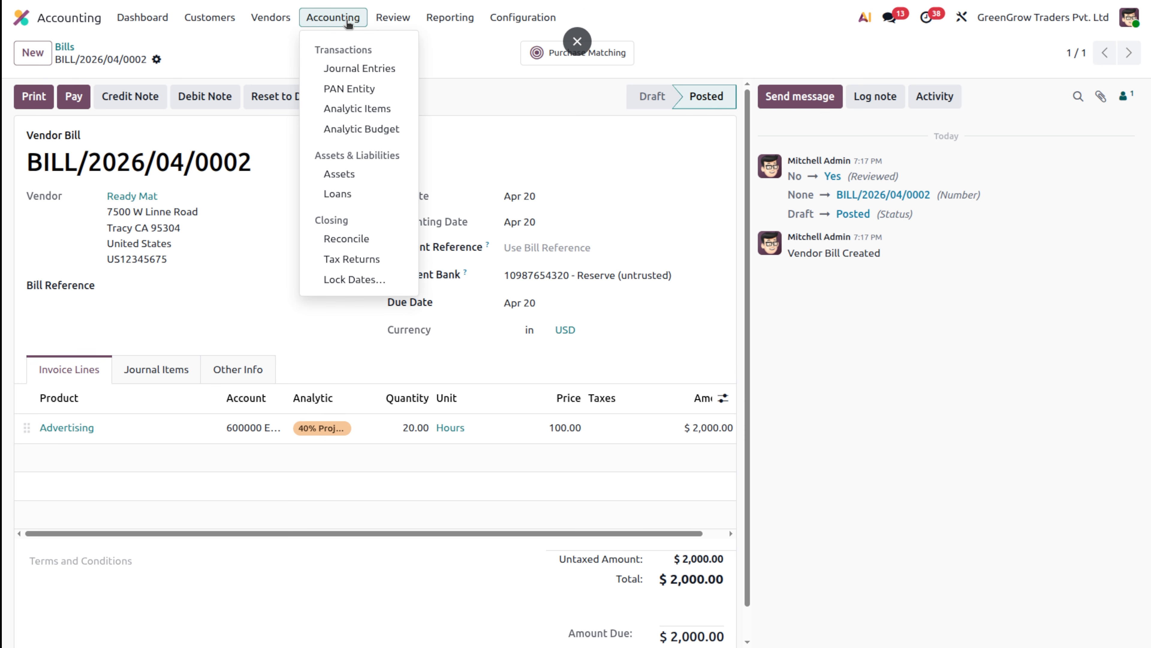
{"action": "left_click", "coordinate": [358, 126]}
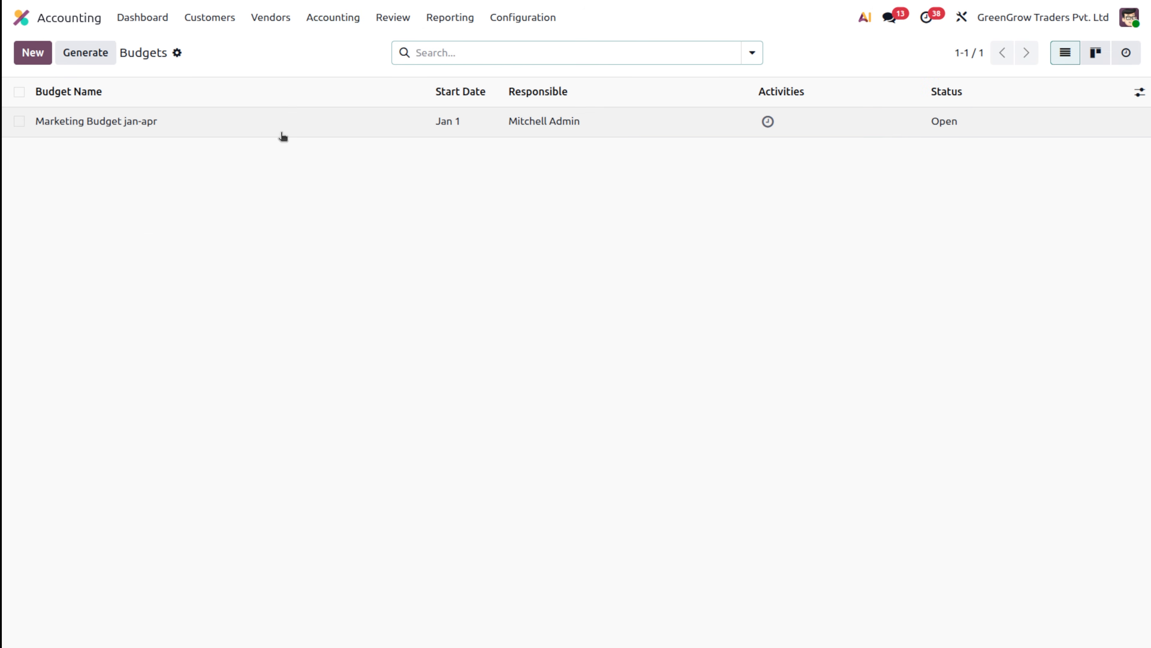
{"action": "left_click", "coordinate": [281, 132]}
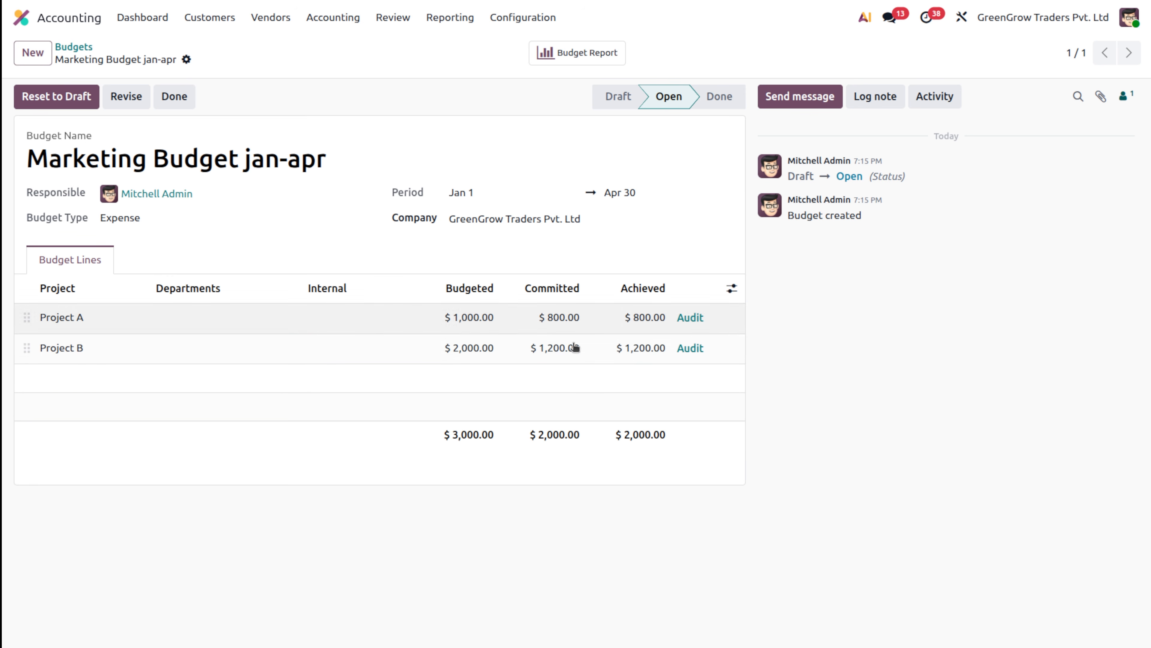
{"action": "left_click", "coordinate": [732, 290]}
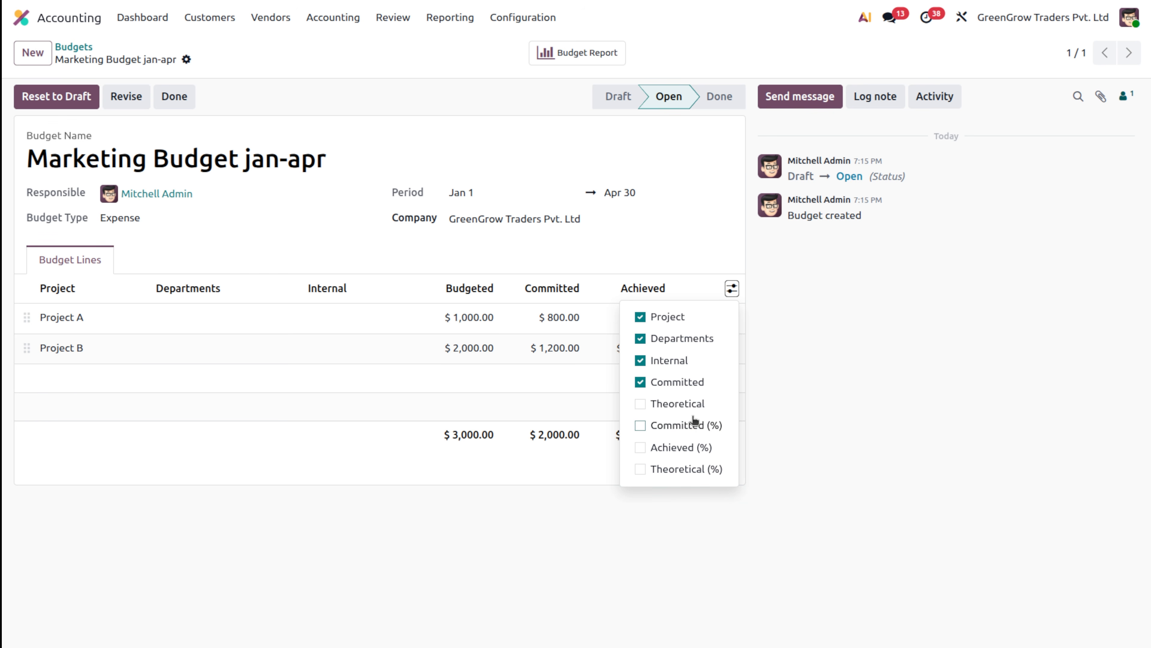
{"action": "left_click", "coordinate": [640, 404]}
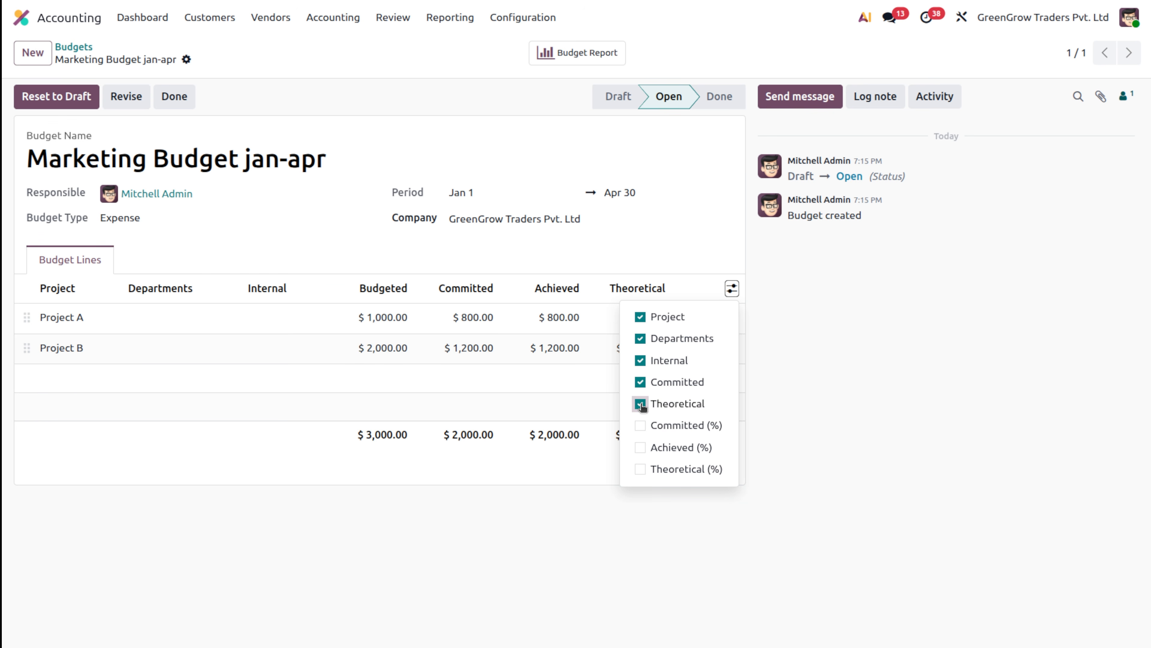
{"action": "left_click", "coordinate": [845, 435]}
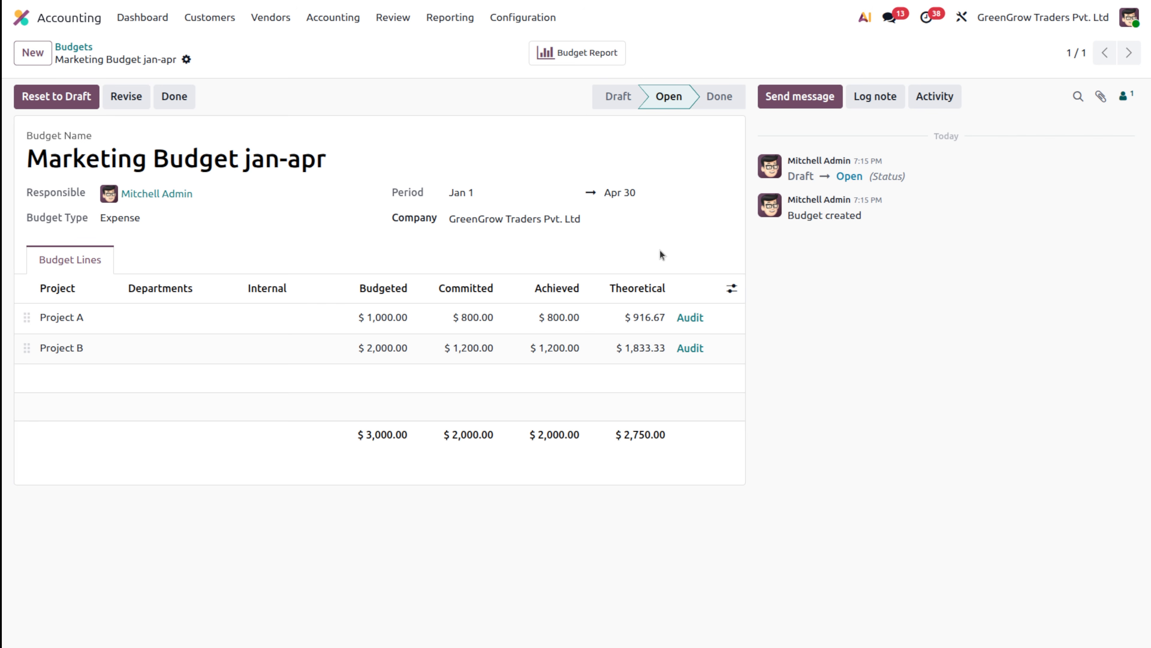
- Open the analytic accounts list and search it for accounts named "project"
{"action": "mouse_move", "coordinate": [642, 295]}
{"action": "left_click", "coordinate": [493, 16]}
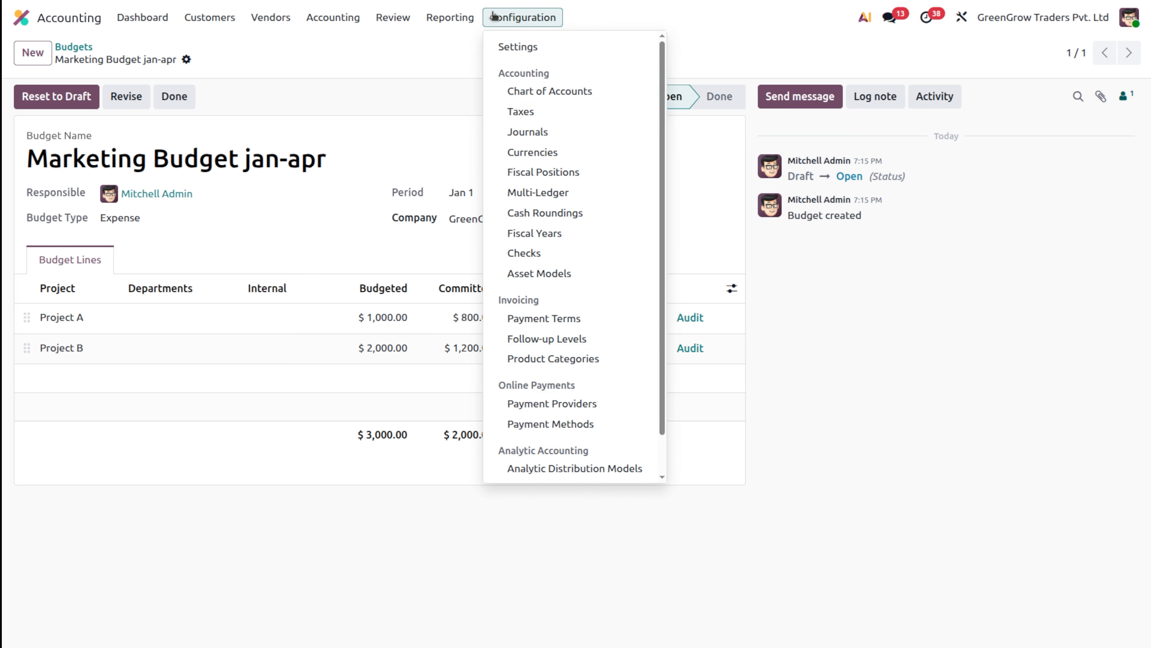
{"action": "scroll", "coordinate": [582, 346], "scroll_direction": "down", "scroll_amount": 1}
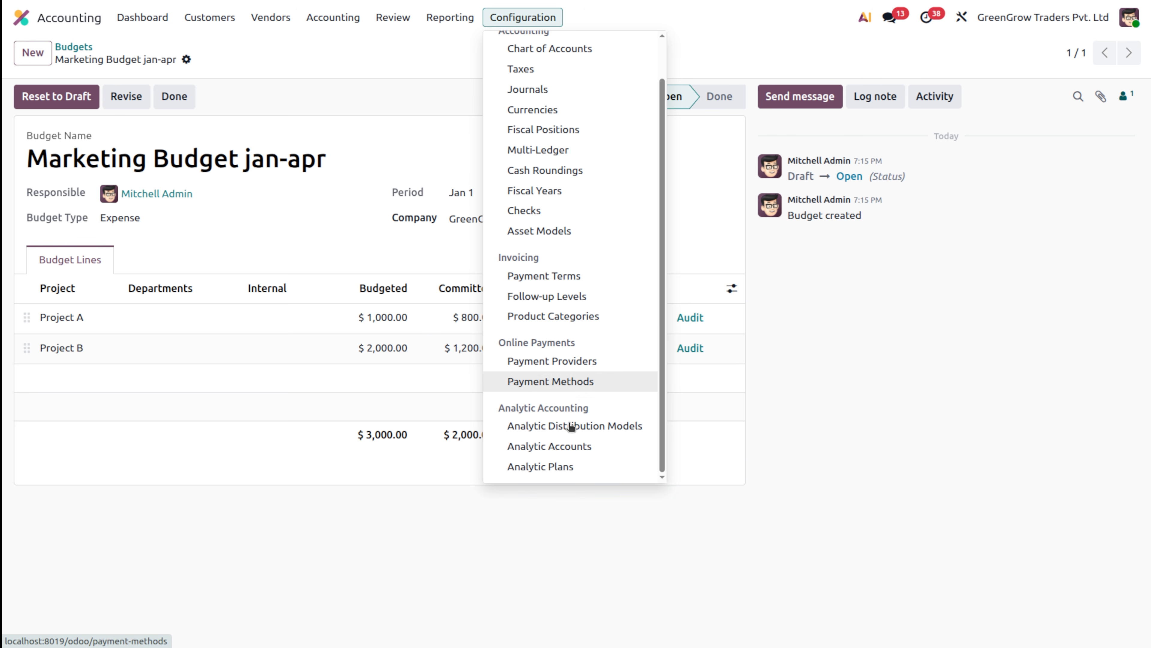
{"action": "left_click", "coordinate": [569, 445]}
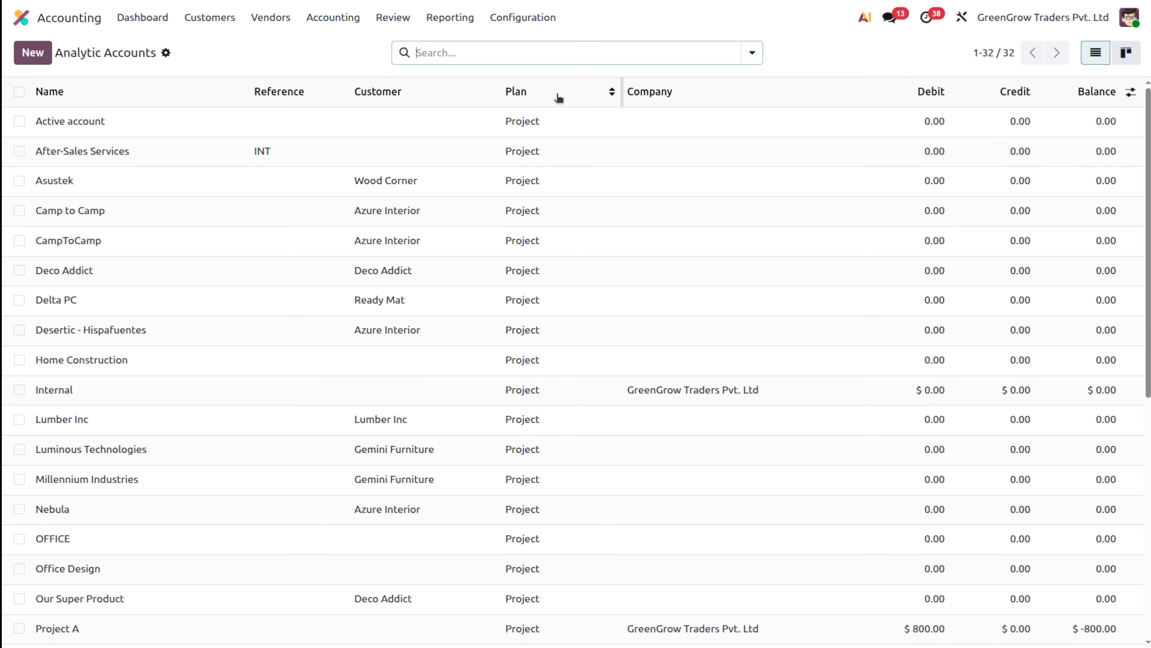
{"action": "type", "text": "projec"}
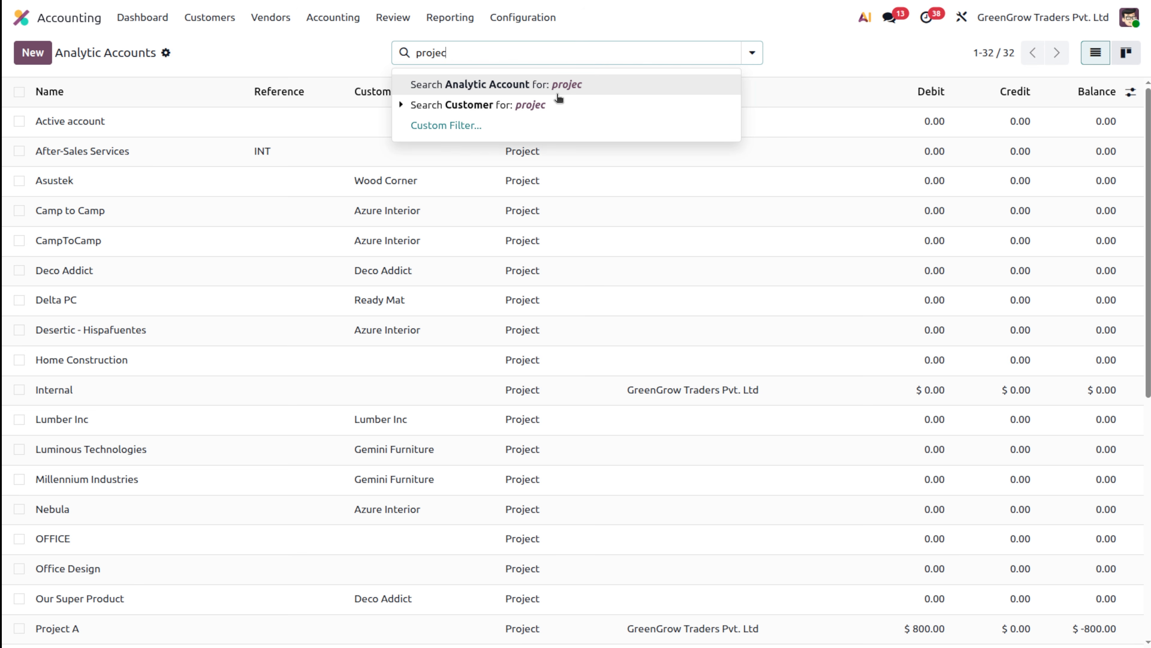
{"action": "type", "text": "a"}
{"action": "key", "text": "BackSpace"}
{"action": "type", "text": "t"}
{"action": "key", "text": "Return"}
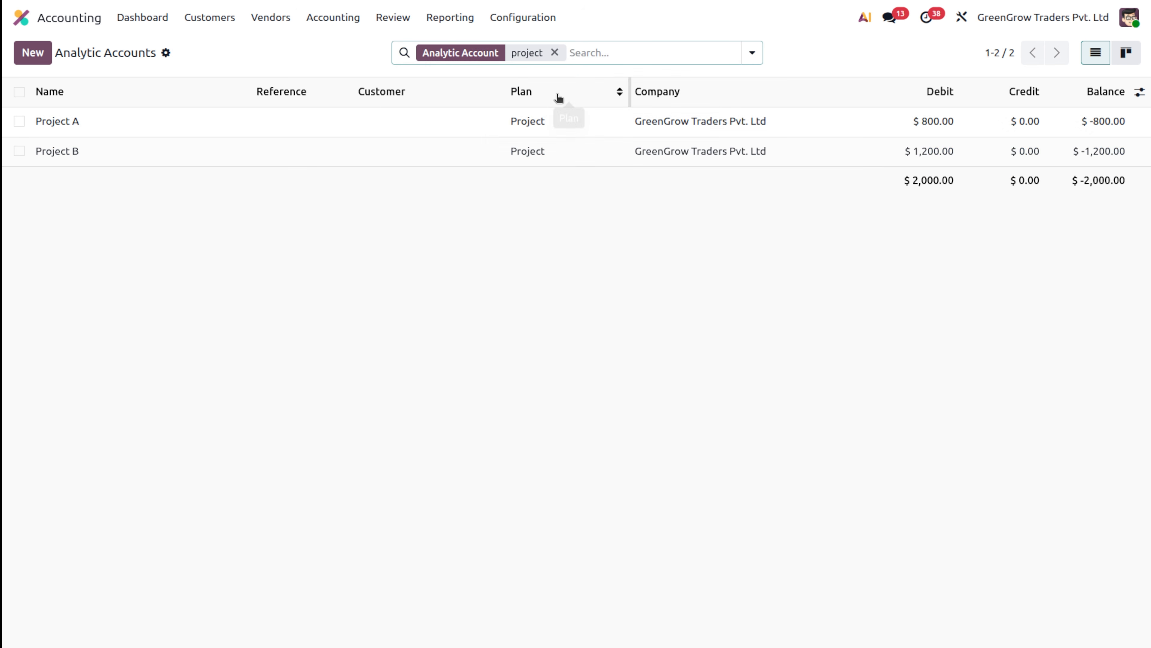
- Review the Project B analytic account's gross margin entries and vendor bills, and open the Project A account for comparison
{"action": "left_click", "coordinate": [367, 142]}
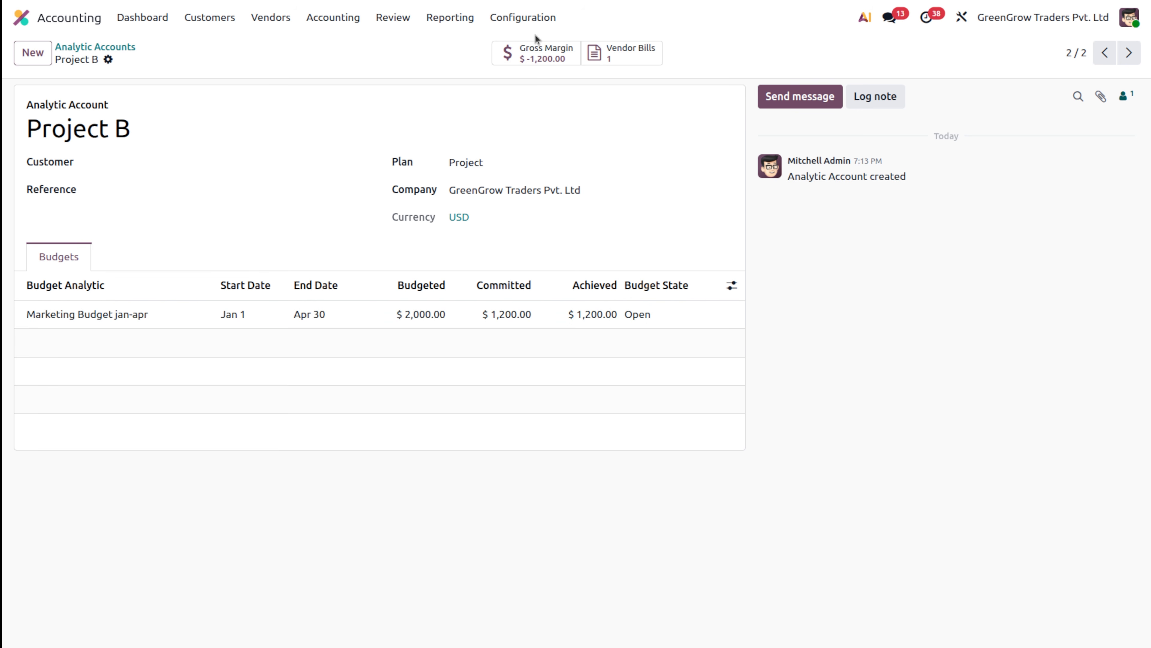
{"action": "left_click", "coordinate": [537, 51]}
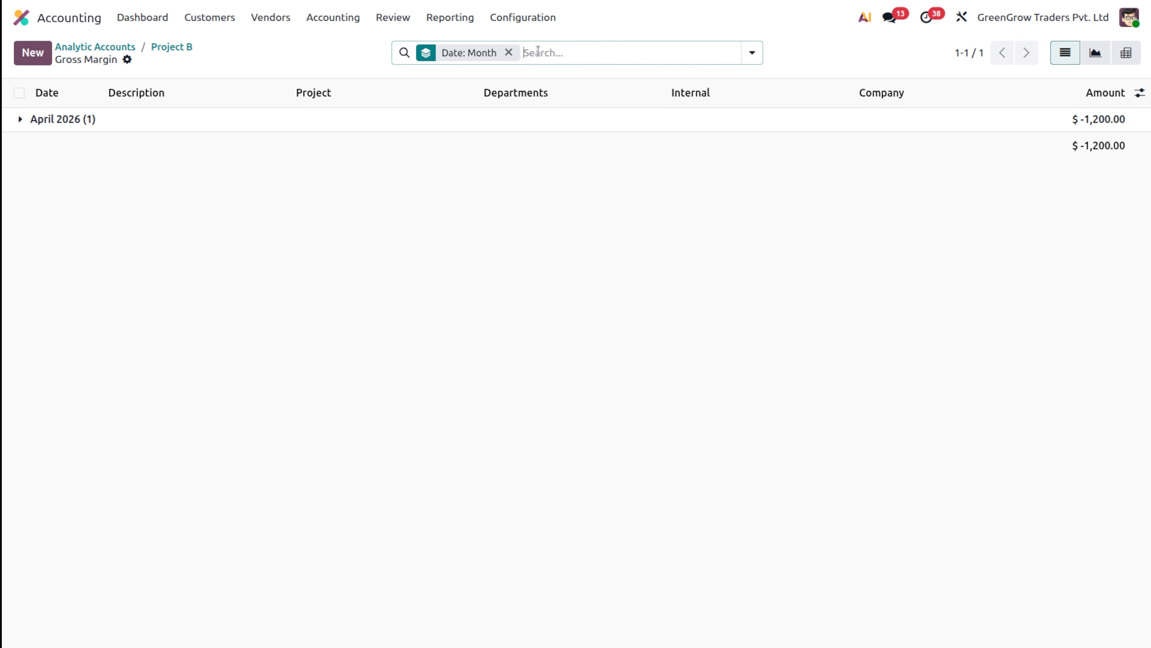
{"action": "left_click", "coordinate": [627, 122]}
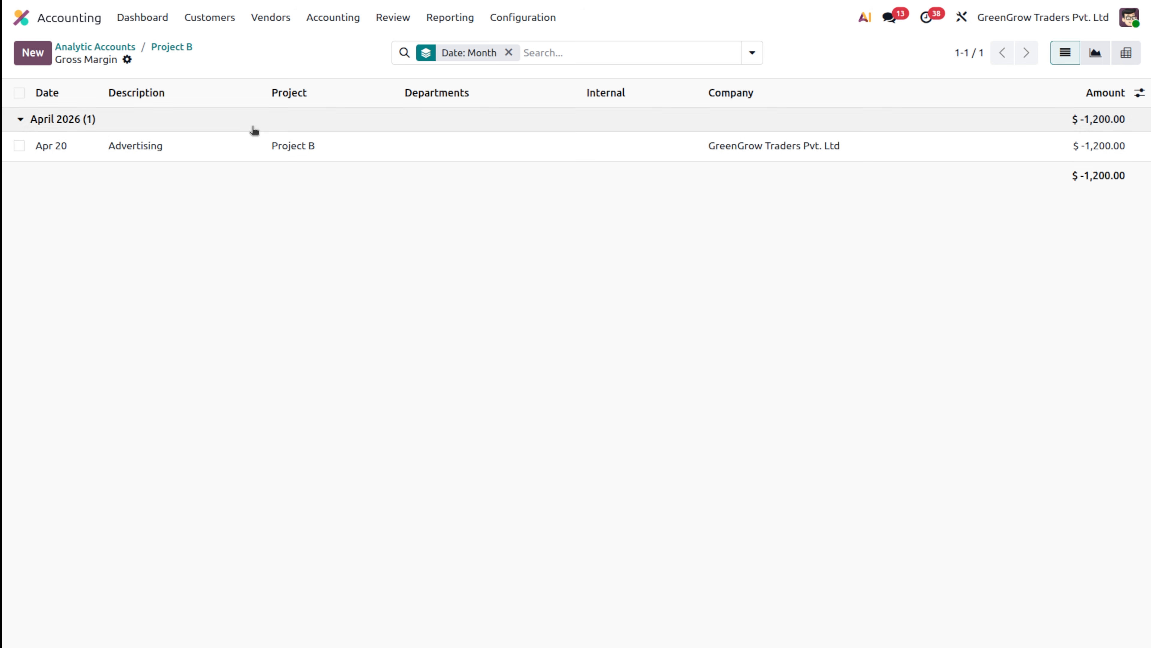
{"action": "left_click", "coordinate": [184, 50]}
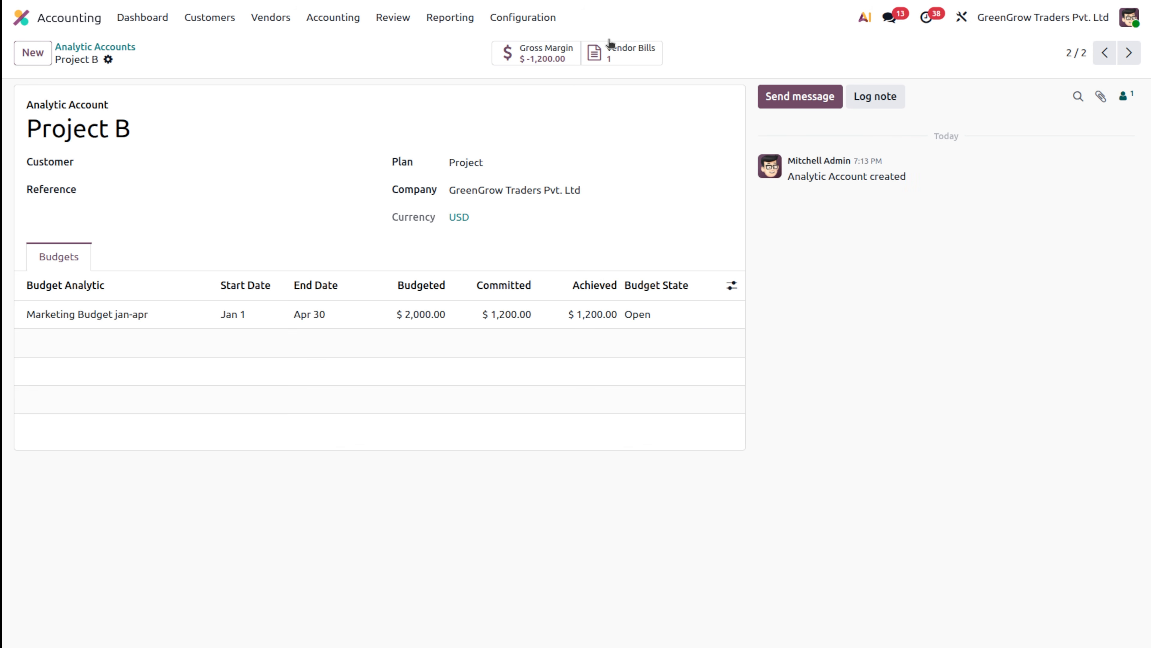
{"action": "left_click", "coordinate": [613, 50]}
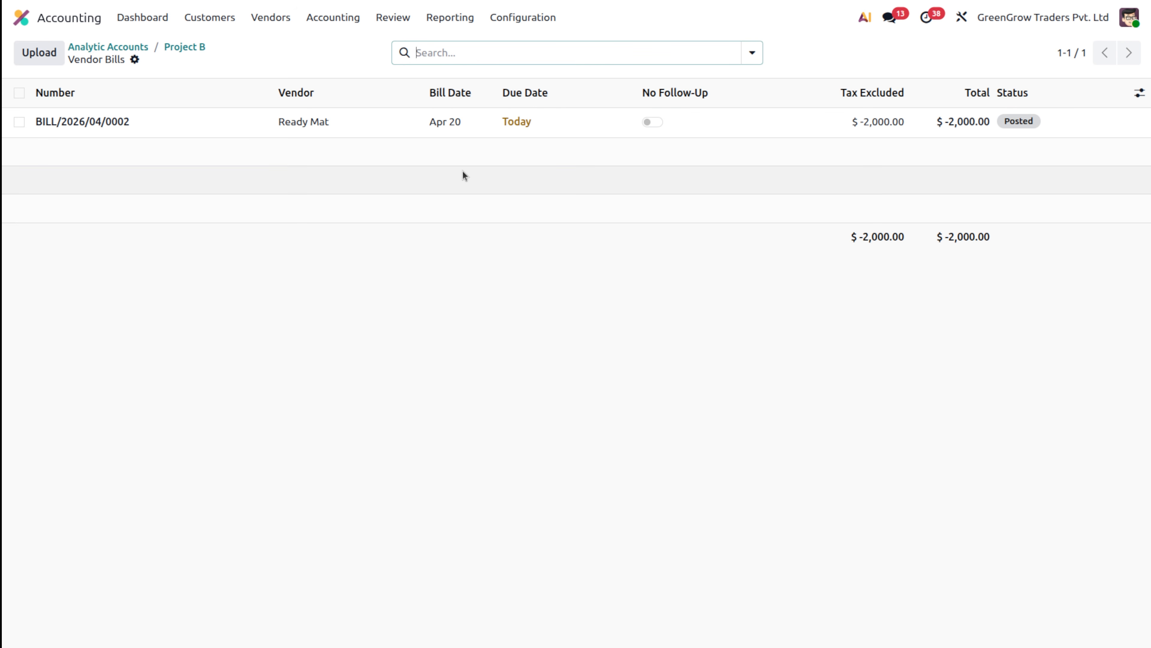
{"action": "left_click", "coordinate": [177, 47]}
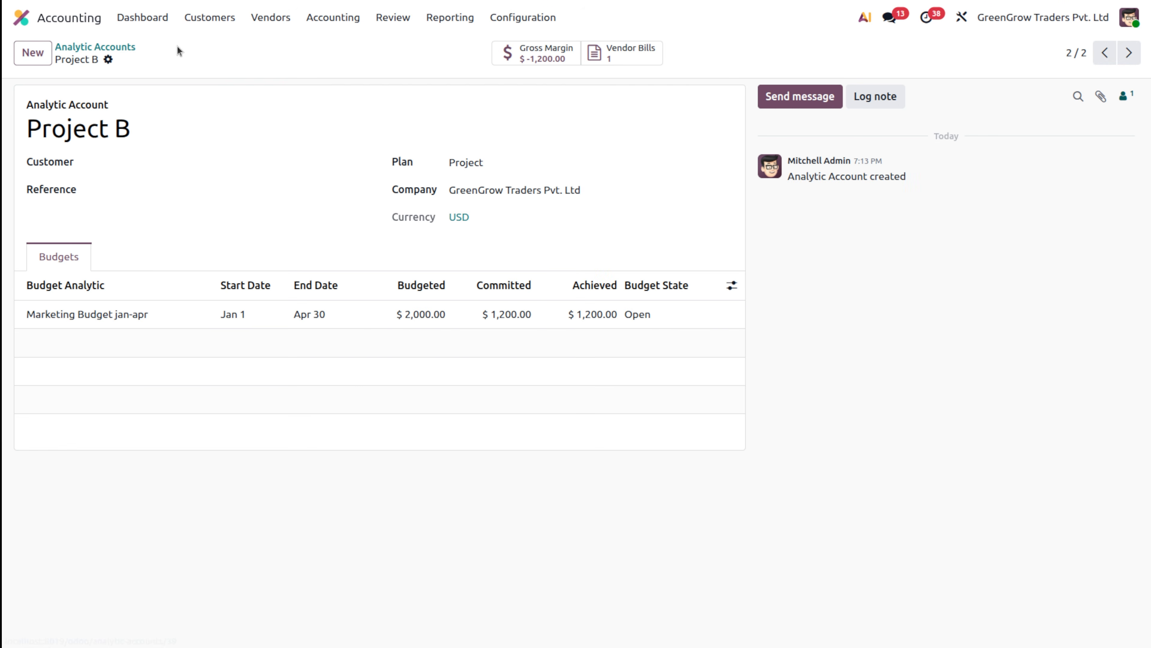
{"action": "left_click", "coordinate": [95, 47]}
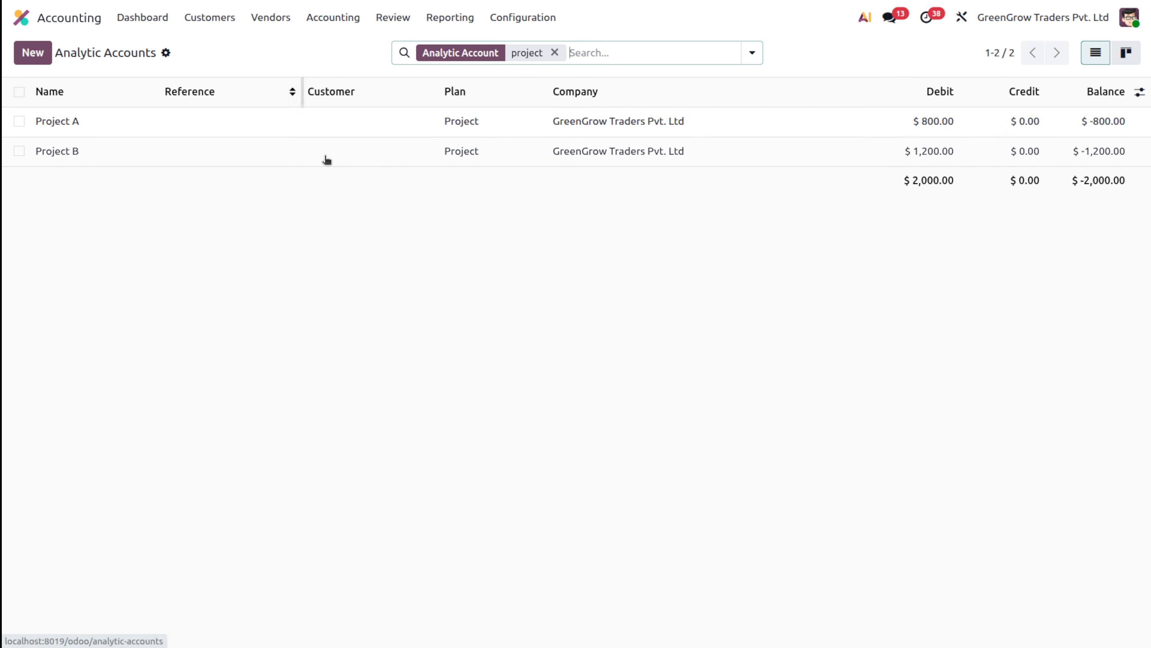
{"action": "left_click", "coordinate": [301, 131]}
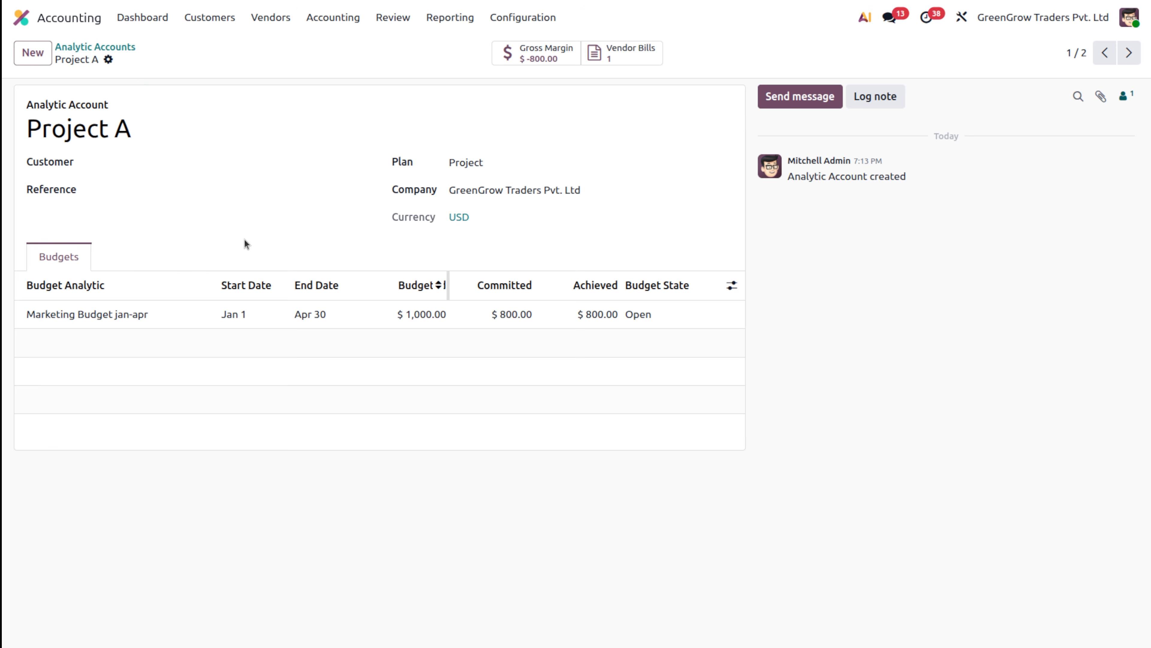
- Create a new analytic distribution model for the Advertising product
{"action": "left_click", "coordinate": [510, 17]}
{"action": "scroll", "coordinate": [561, 334], "scroll_direction": "down", "scroll_amount": 2}
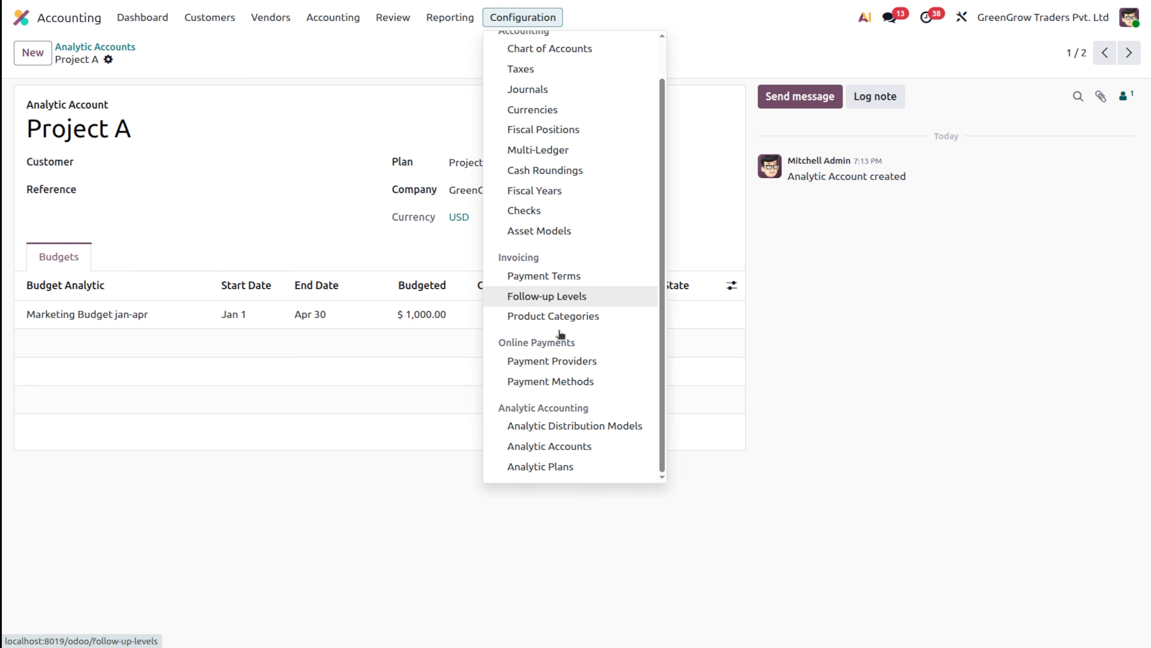
{"action": "left_click", "coordinate": [557, 434]}
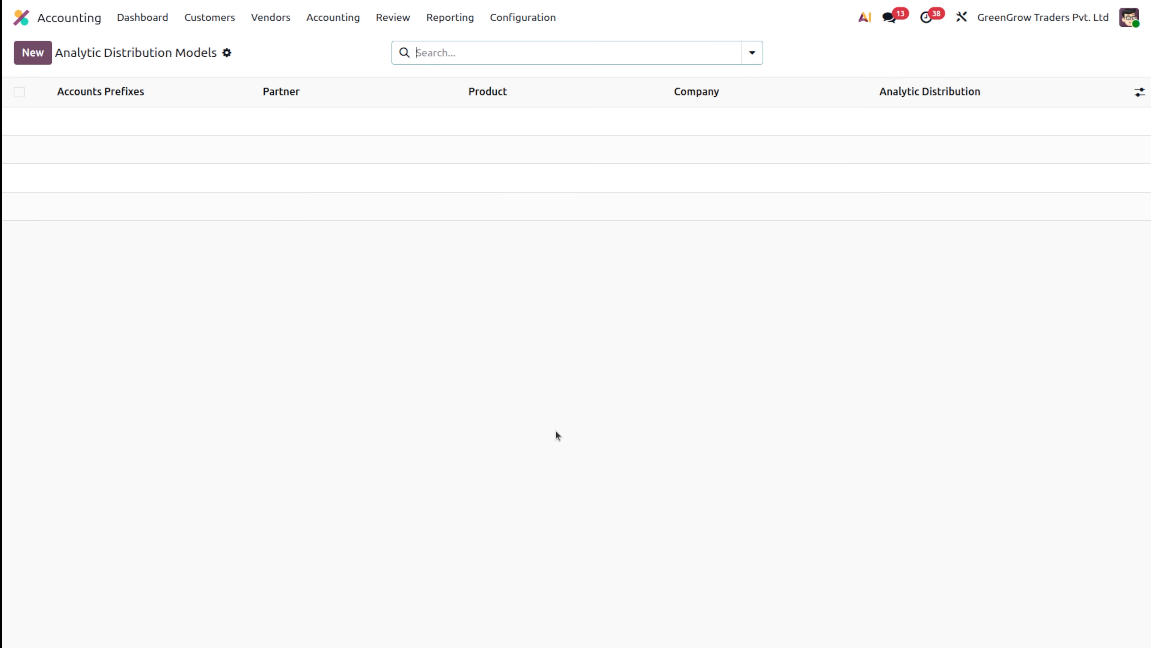
{"action": "left_click", "coordinate": [47, 58]}
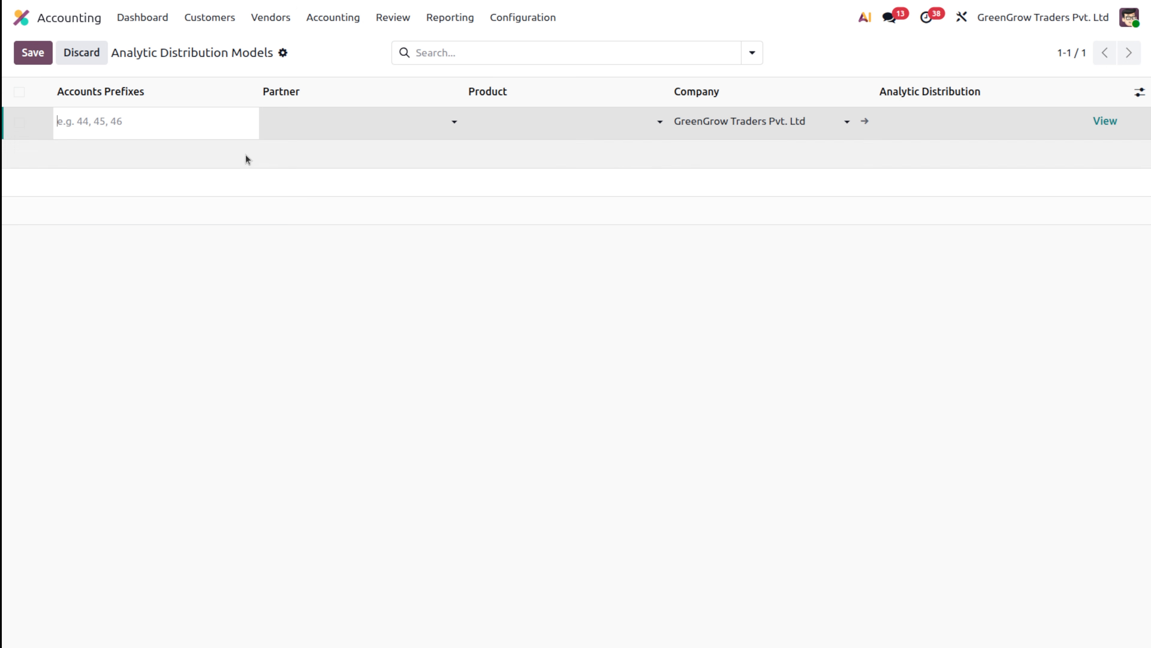
{"action": "mouse_move", "coordinate": [173, 93]}
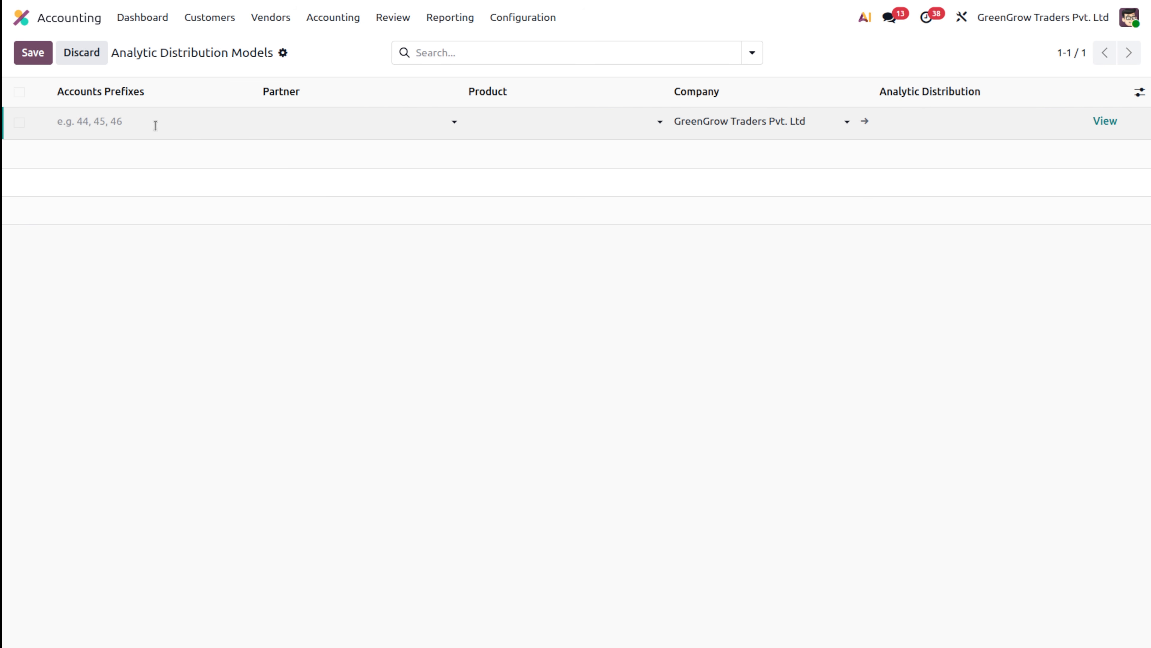
{"action": "left_click", "coordinate": [370, 120]}
{"action": "left_click", "coordinate": [511, 121]}
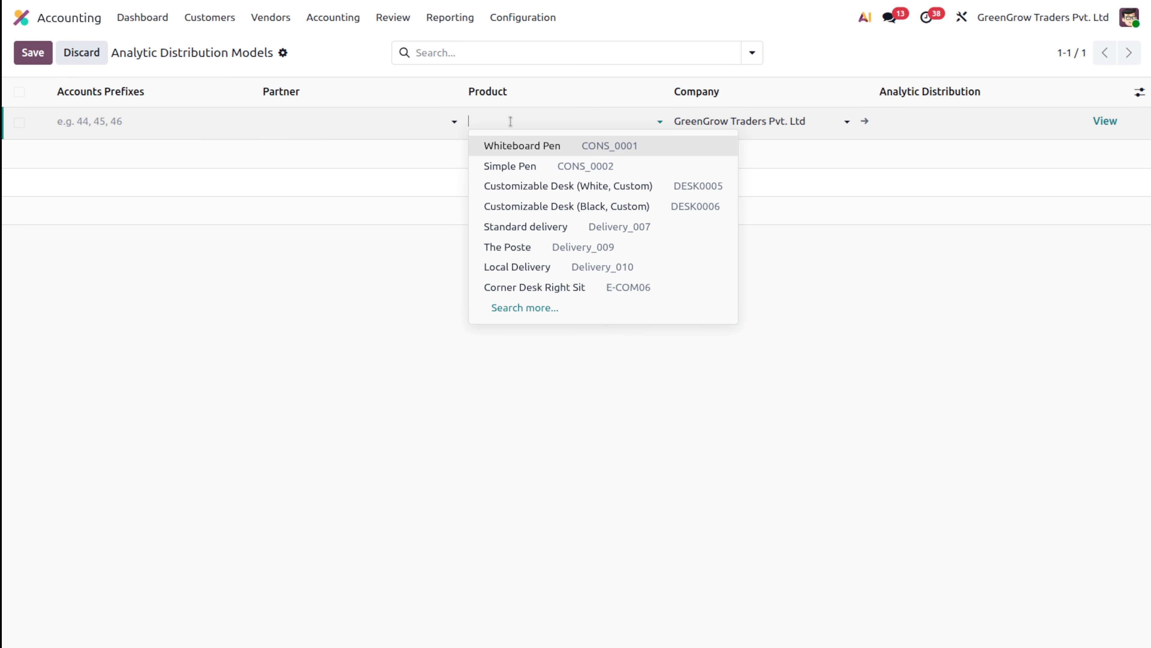
{"action": "type", "text": "adver"}
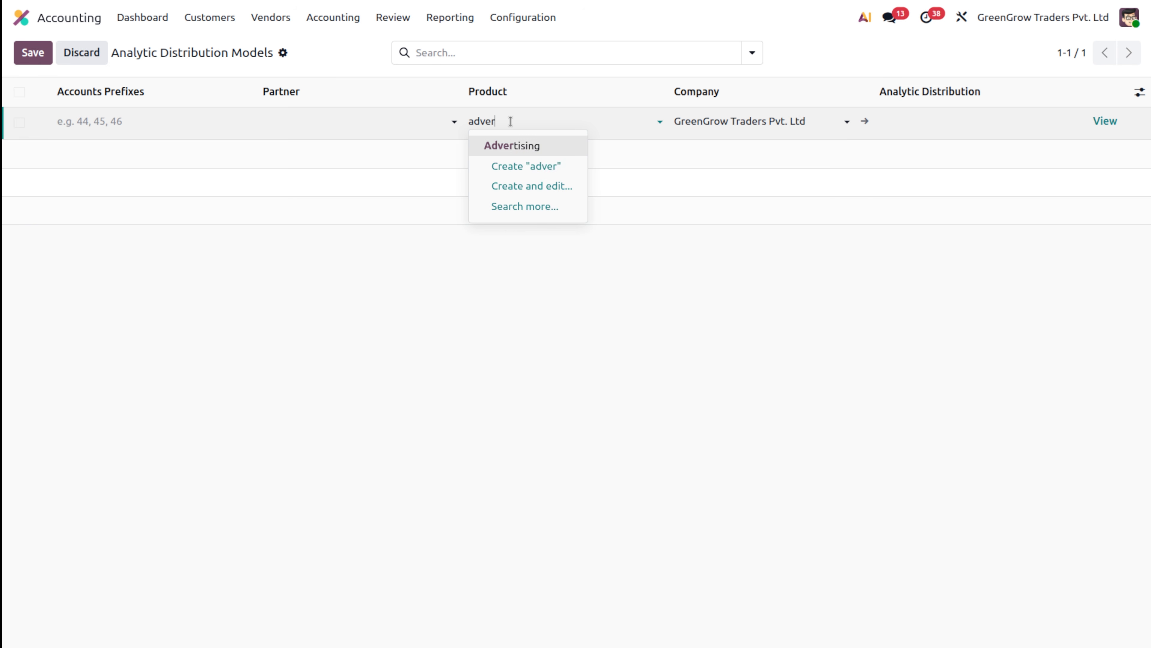
{"action": "left_click", "coordinate": [531, 150]}
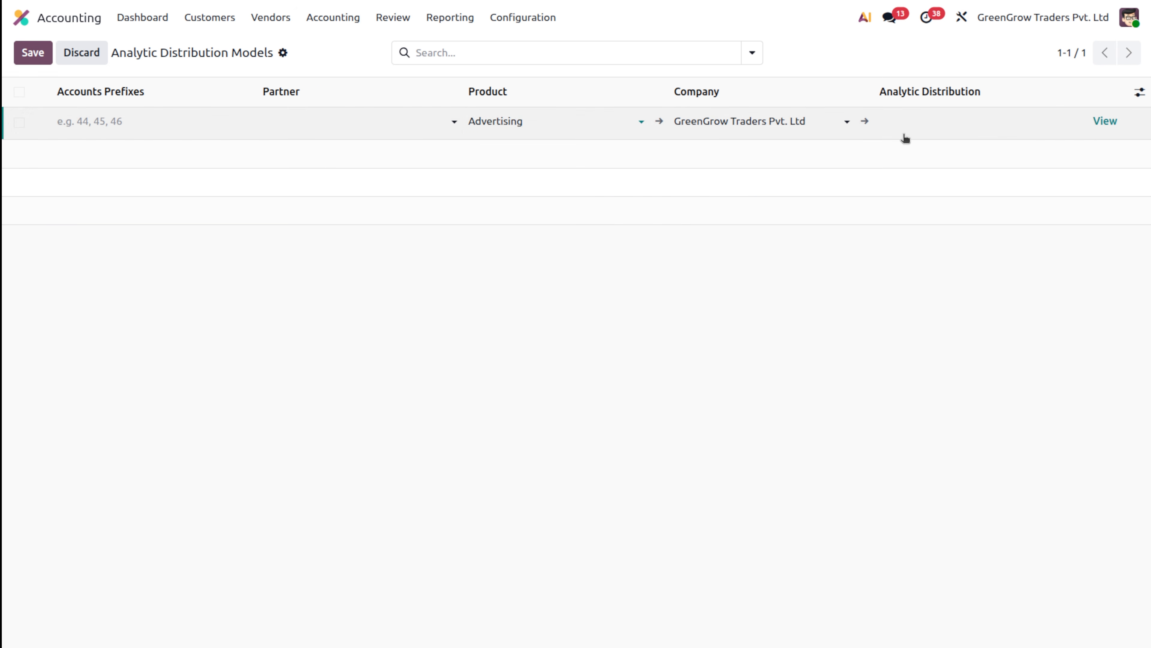
- Allocate 40% of the Advertising model's analytic distribution to Project A
{"action": "left_click", "coordinate": [905, 131]}
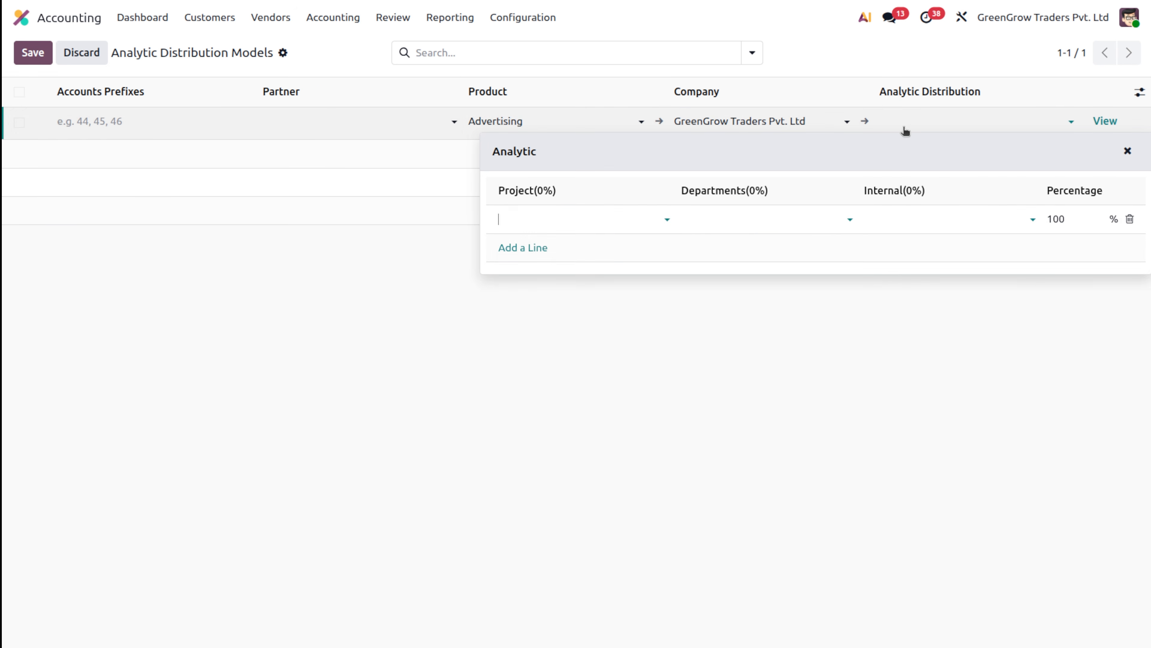
{"action": "left_click", "coordinate": [571, 221]}
{"action": "type", "text": "pro"}
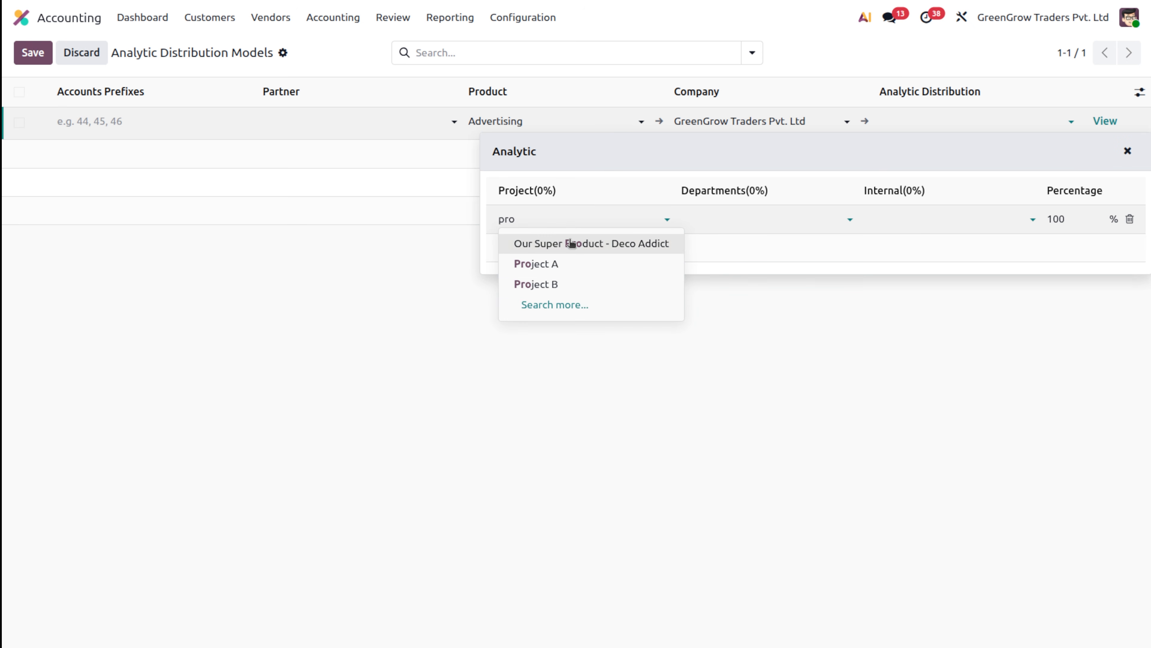
{"action": "left_click", "coordinate": [572, 262]}
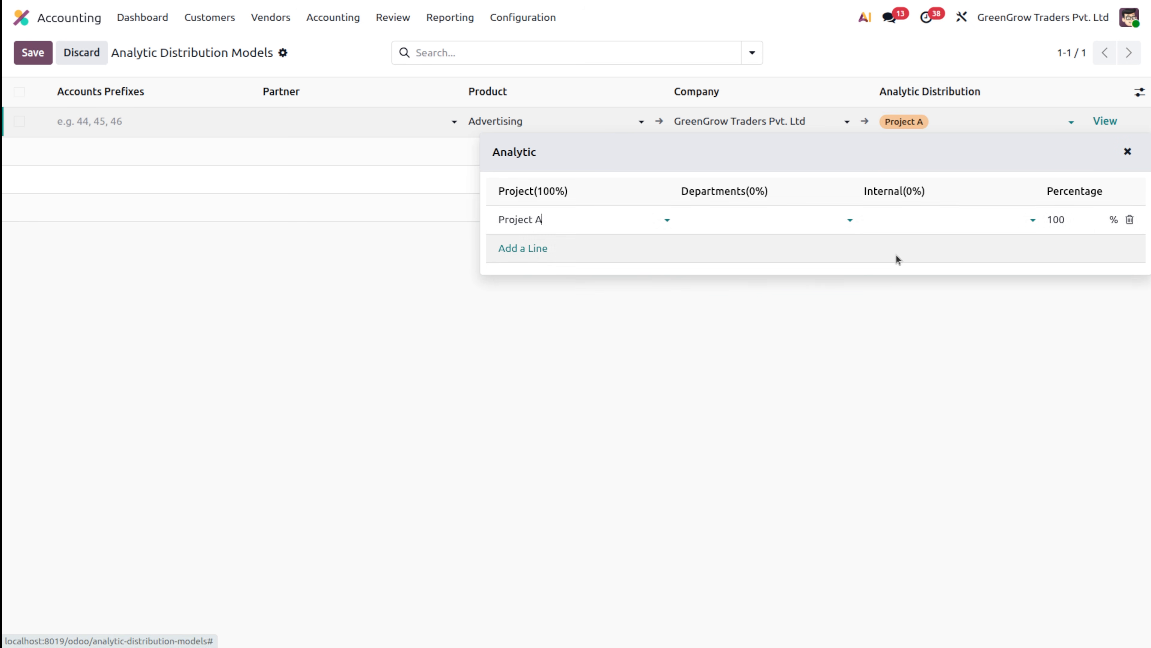
{"action": "left_click", "coordinate": [1059, 222]}
{"action": "type", "text": "40"}
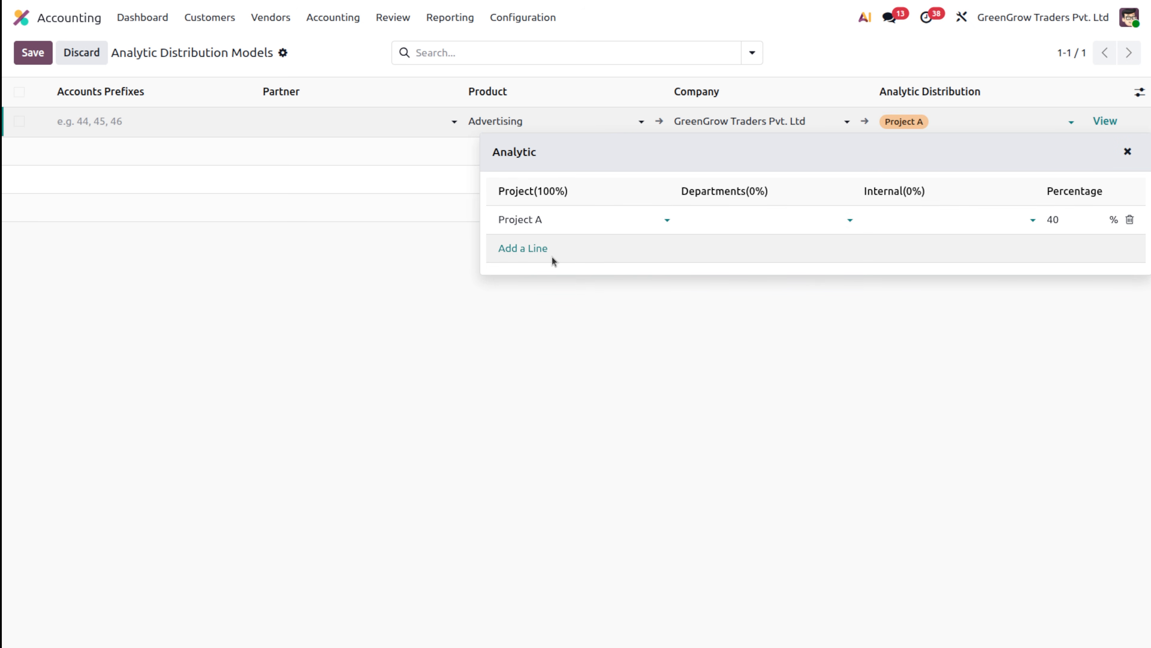
- Add a second distribution line assigning 60% to Project B and save the Advertising model
{"action": "left_click", "coordinate": [529, 247]}
{"action": "type", "text": "pro"}
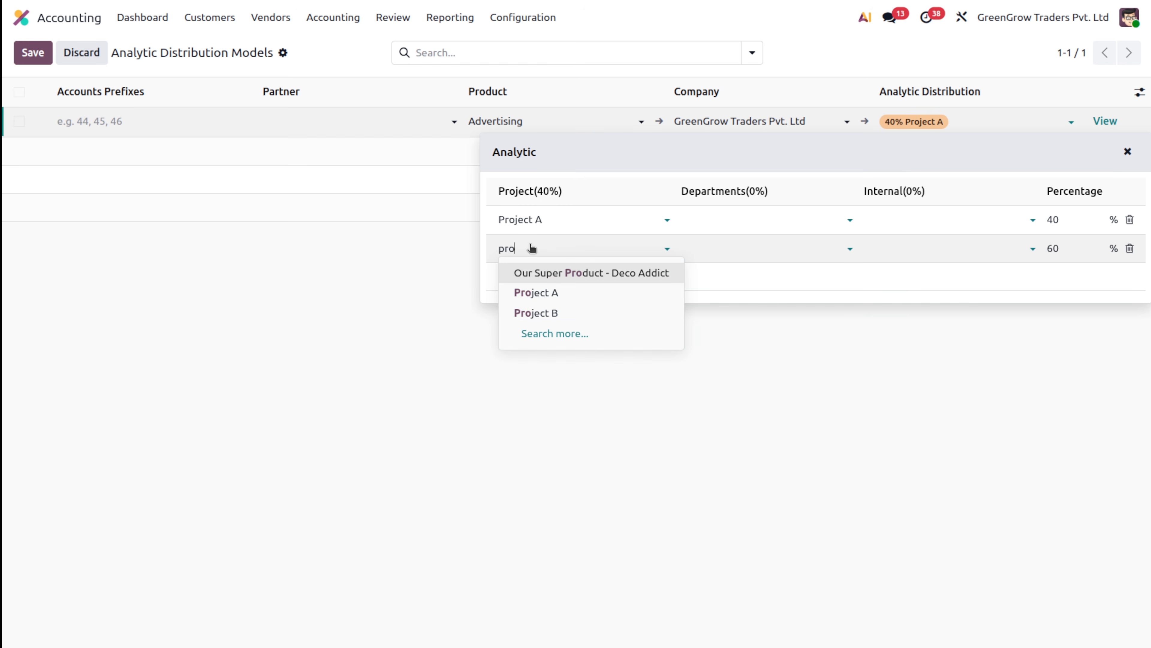
{"action": "left_click", "coordinate": [559, 311]}
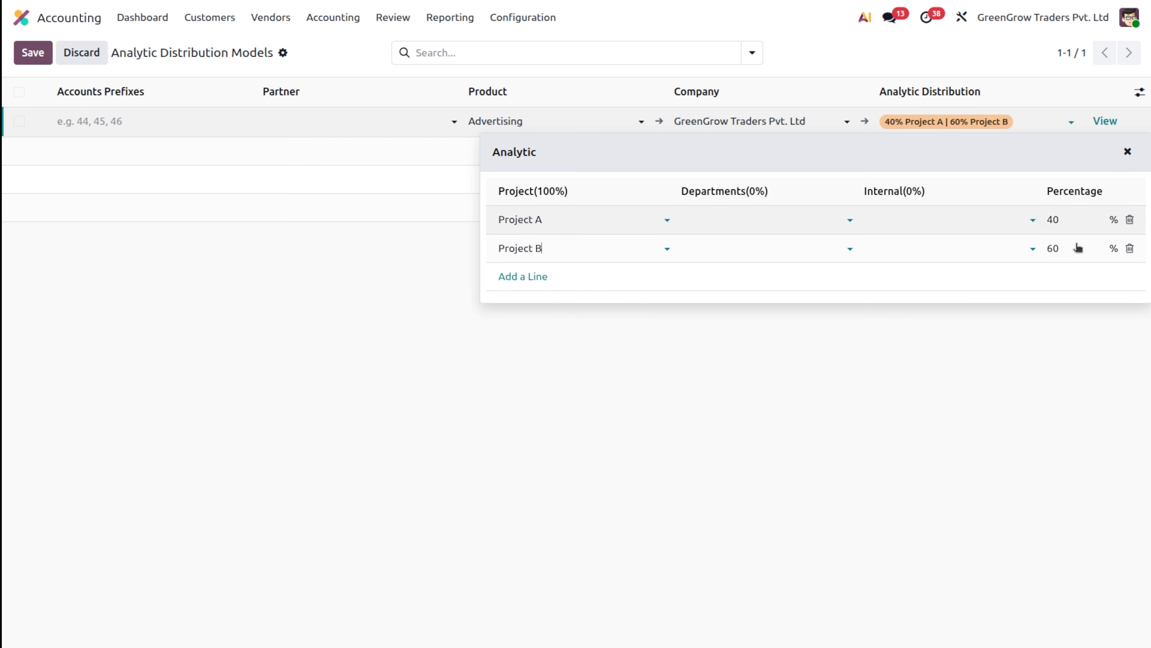
{"action": "left_click", "coordinate": [864, 433]}
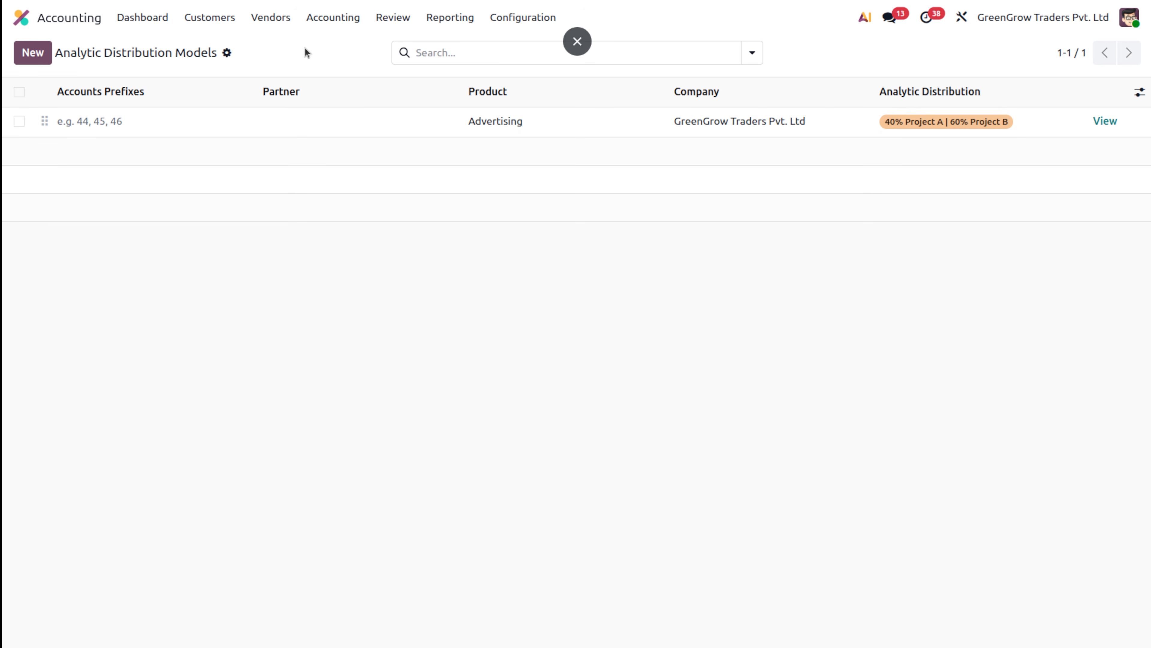
- In the analytic report, break down the total by the Project analytic plan and add the Quantity measure
{"action": "left_click", "coordinate": [137, 18]}
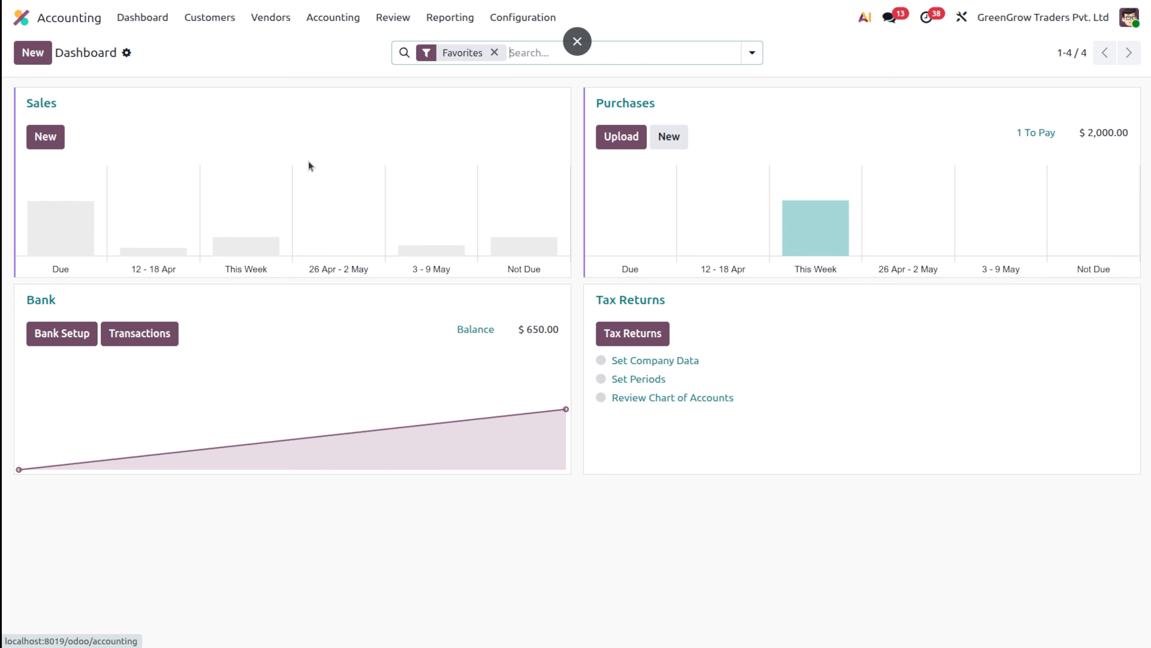
{"action": "mouse_move", "coordinate": [432, 370]}
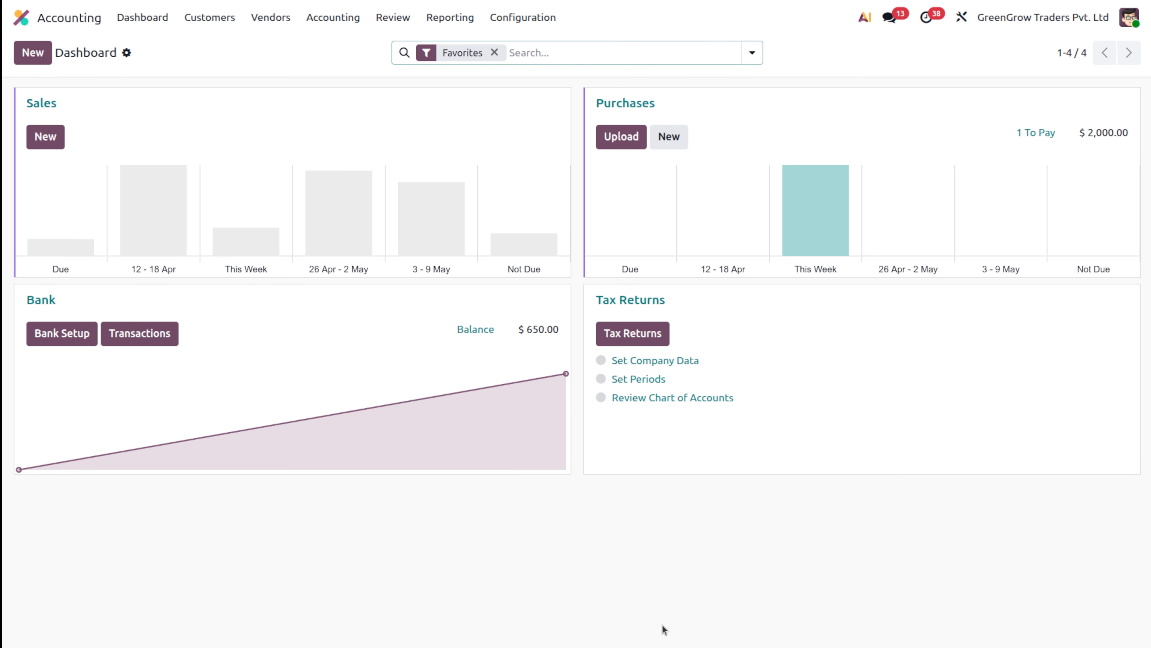
{"action": "left_click", "coordinate": [444, 21]}
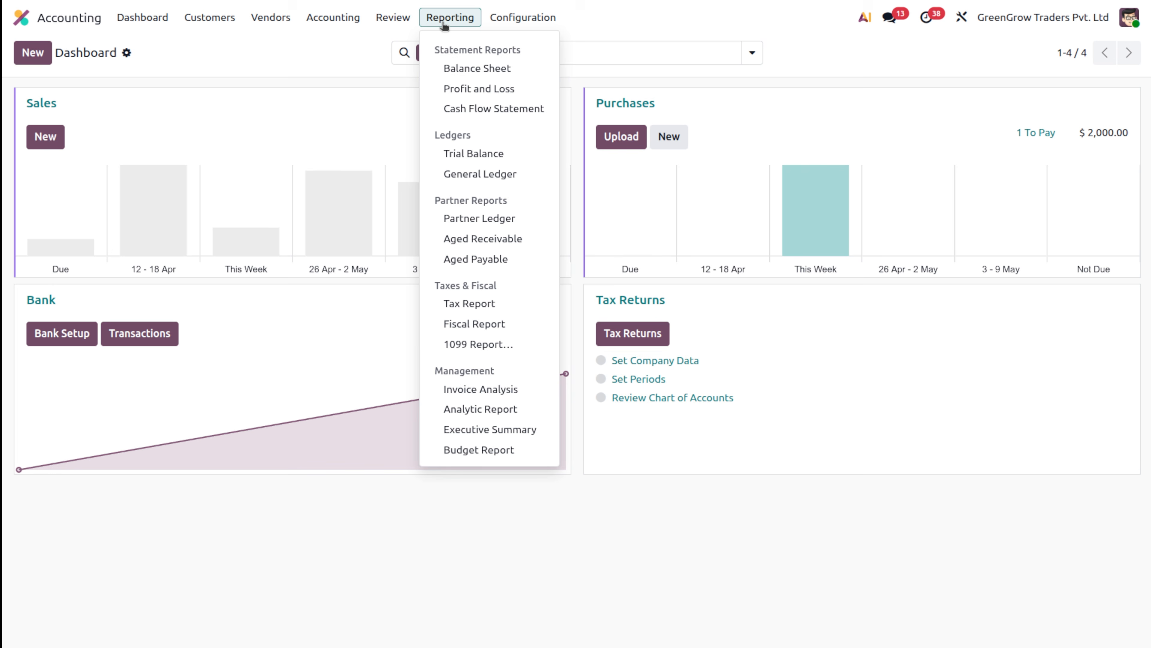
{"action": "left_click", "coordinate": [474, 408]}
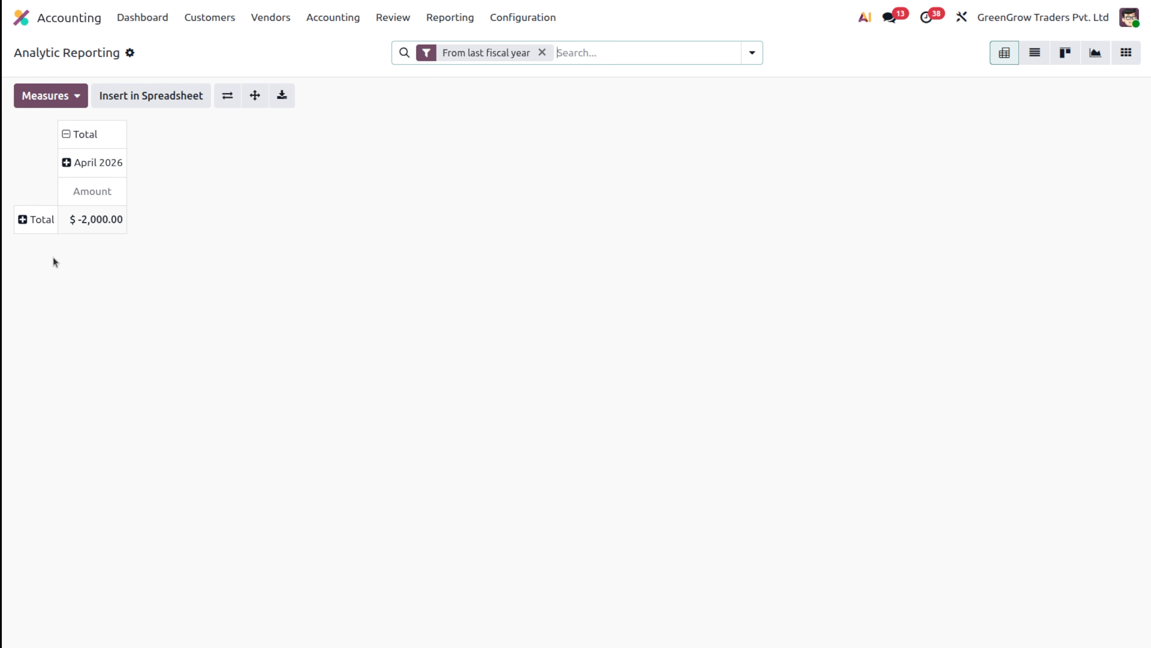
{"action": "left_click", "coordinate": [23, 221]}
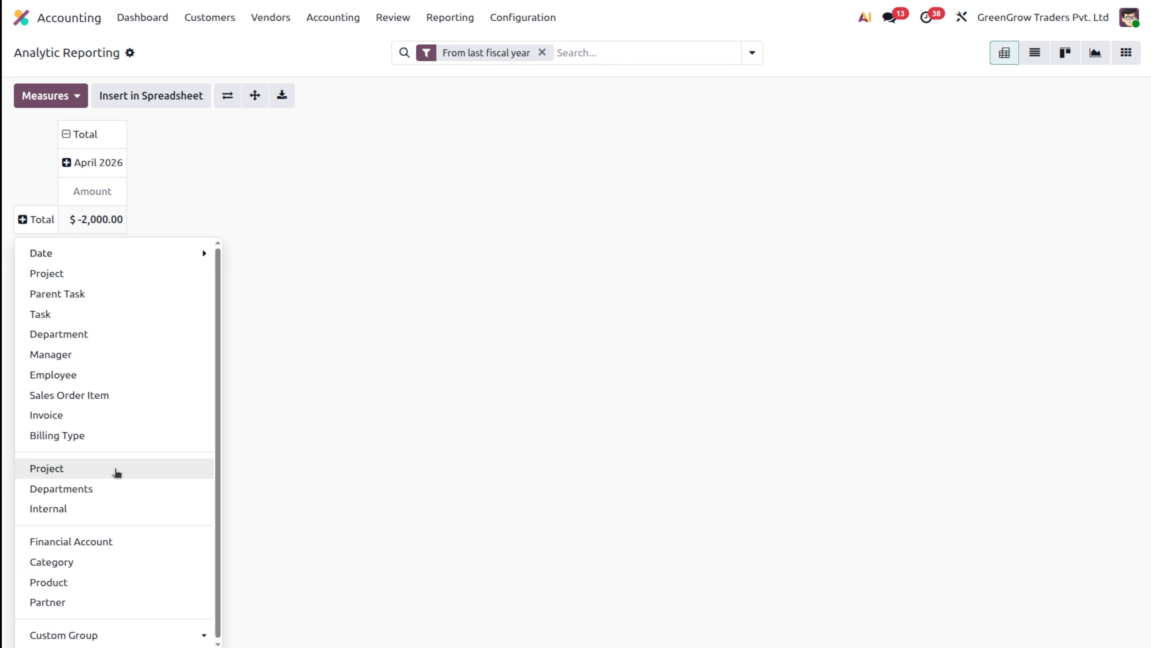
{"action": "left_click", "coordinate": [119, 469]}
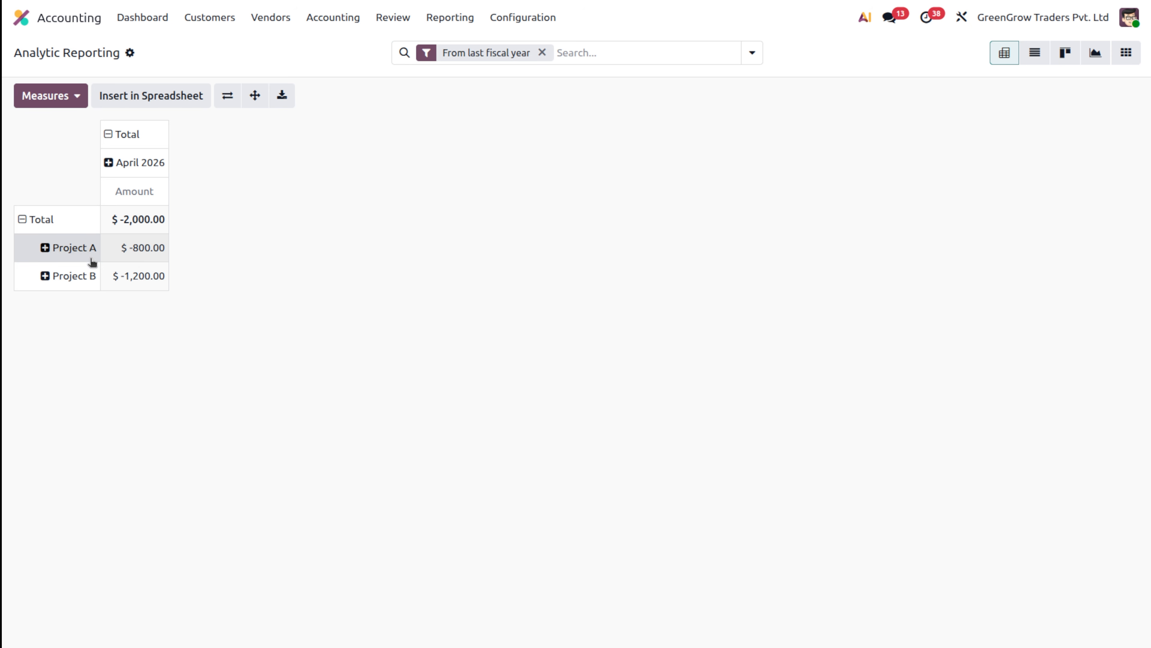
{"action": "left_click", "coordinate": [75, 95]}
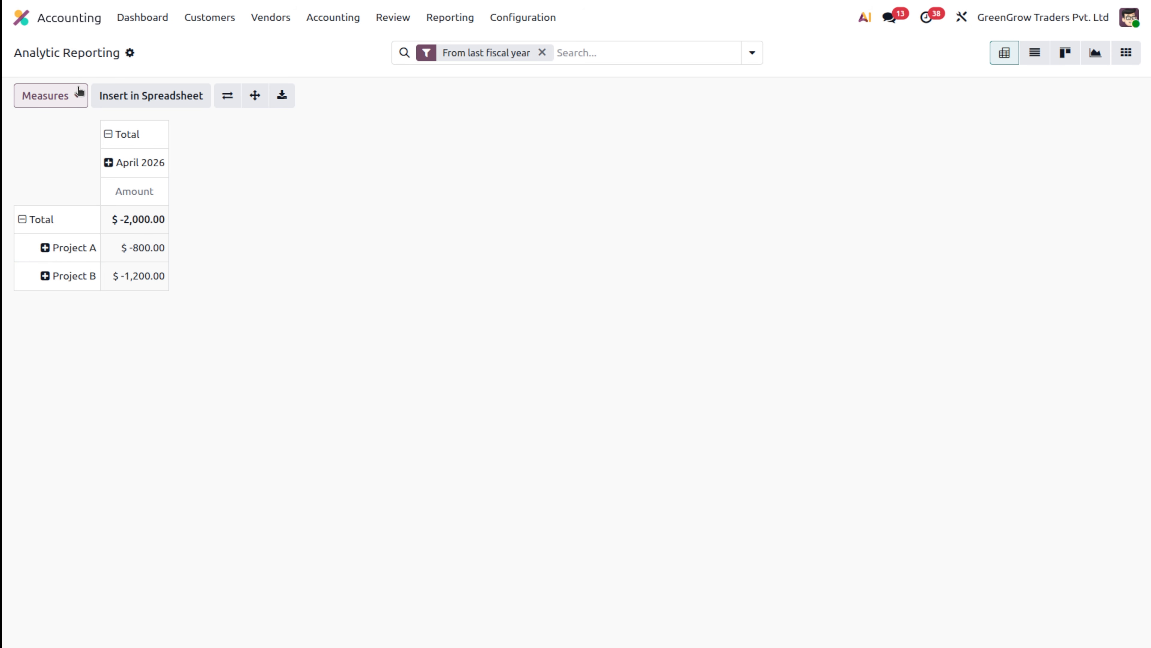
{"action": "left_click", "coordinate": [85, 149]}
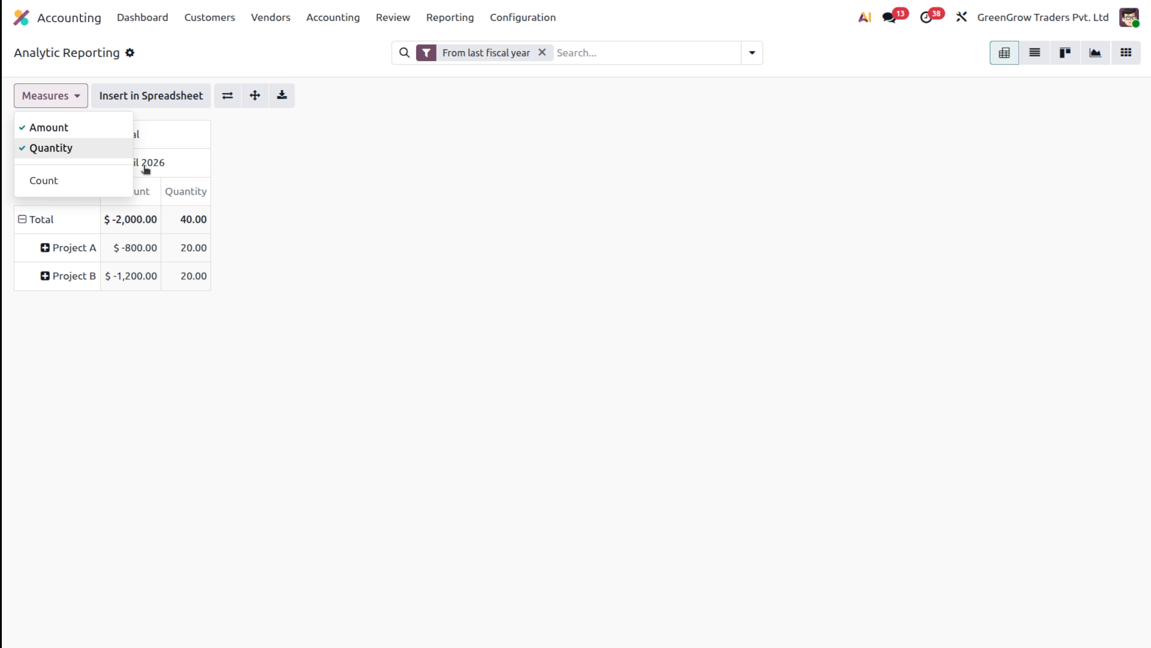
- Open the Marketing Budget jan-apr analytic budget and bring up its budget report
{"action": "left_click", "coordinate": [332, 392]}
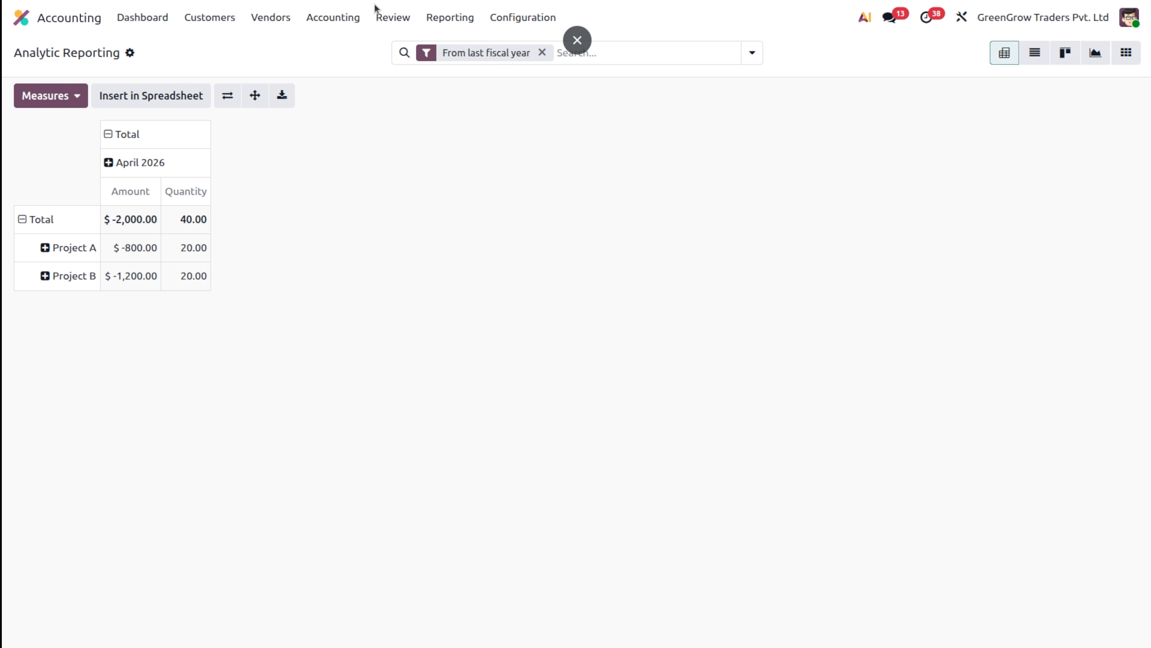
{"action": "left_click", "coordinate": [331, 16]}
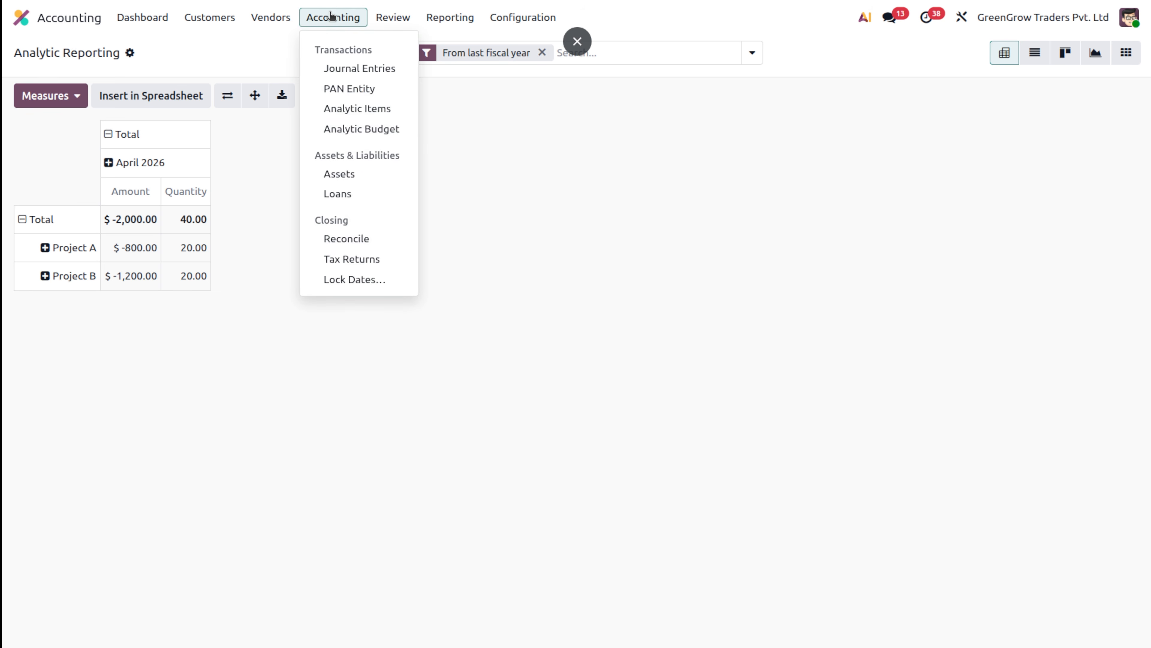
{"action": "left_click", "coordinate": [338, 126]}
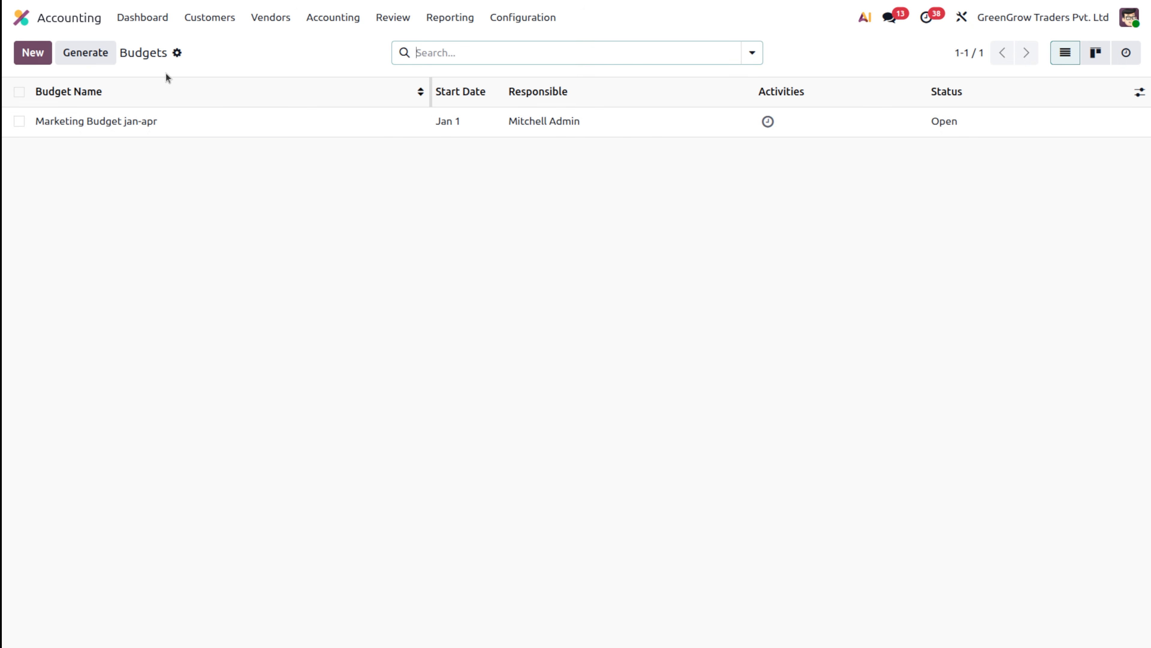
{"action": "left_click", "coordinate": [256, 132]}
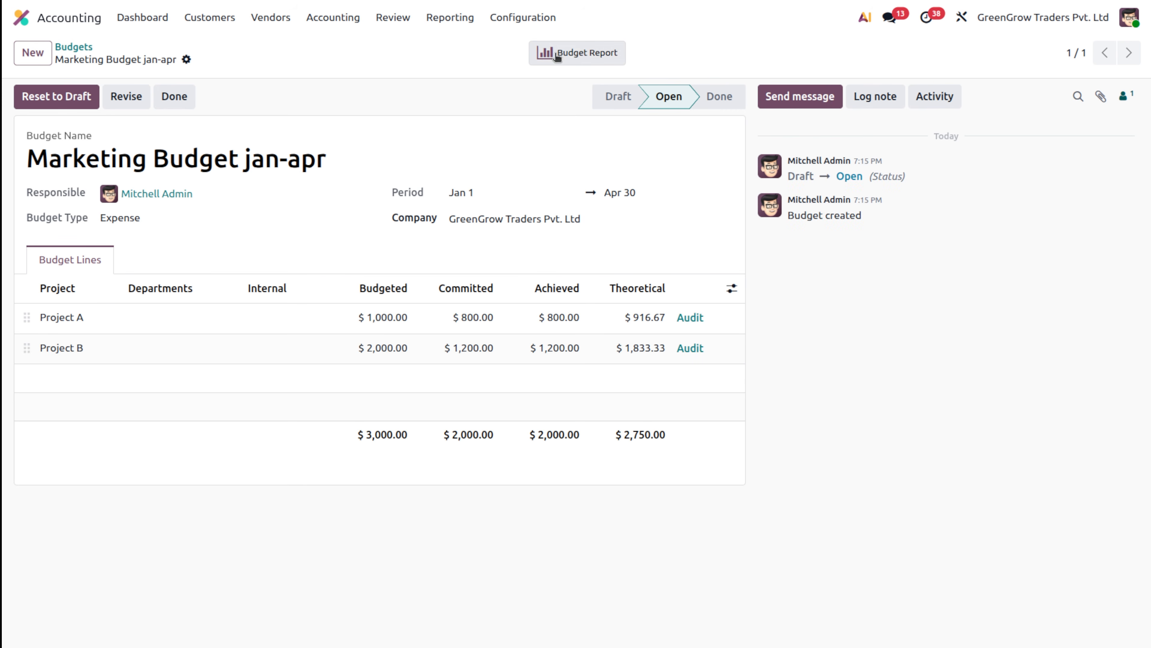
{"action": "left_click", "coordinate": [583, 53]}
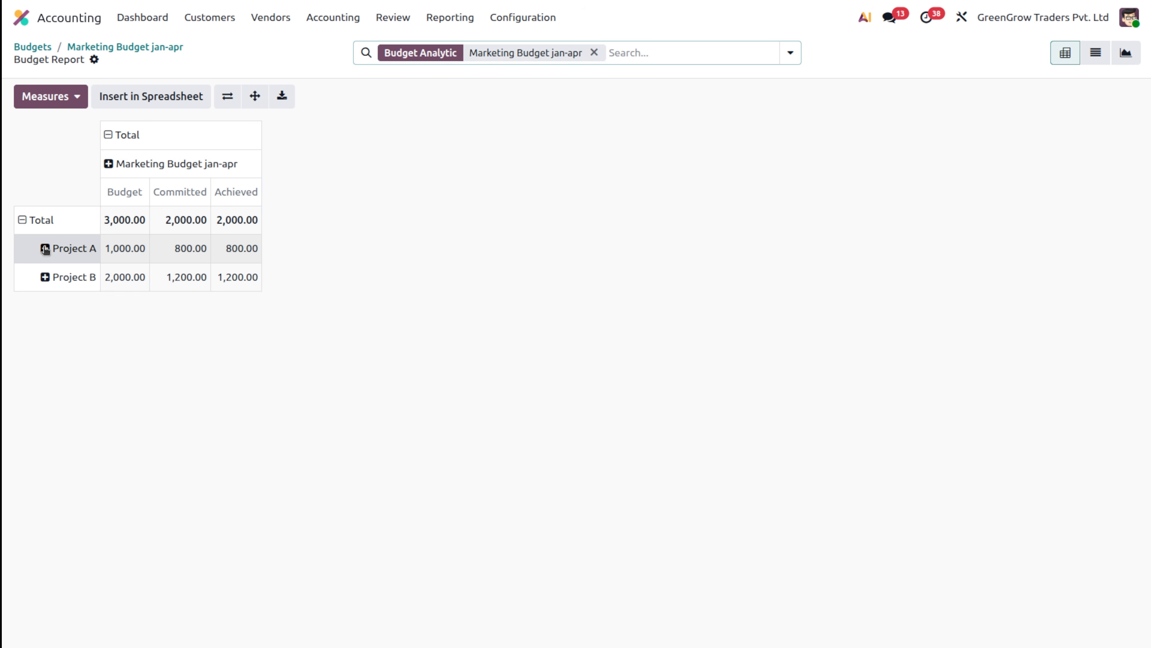
- Add the Theoretical measure to the budget report
{"action": "left_click", "coordinate": [69, 248]}
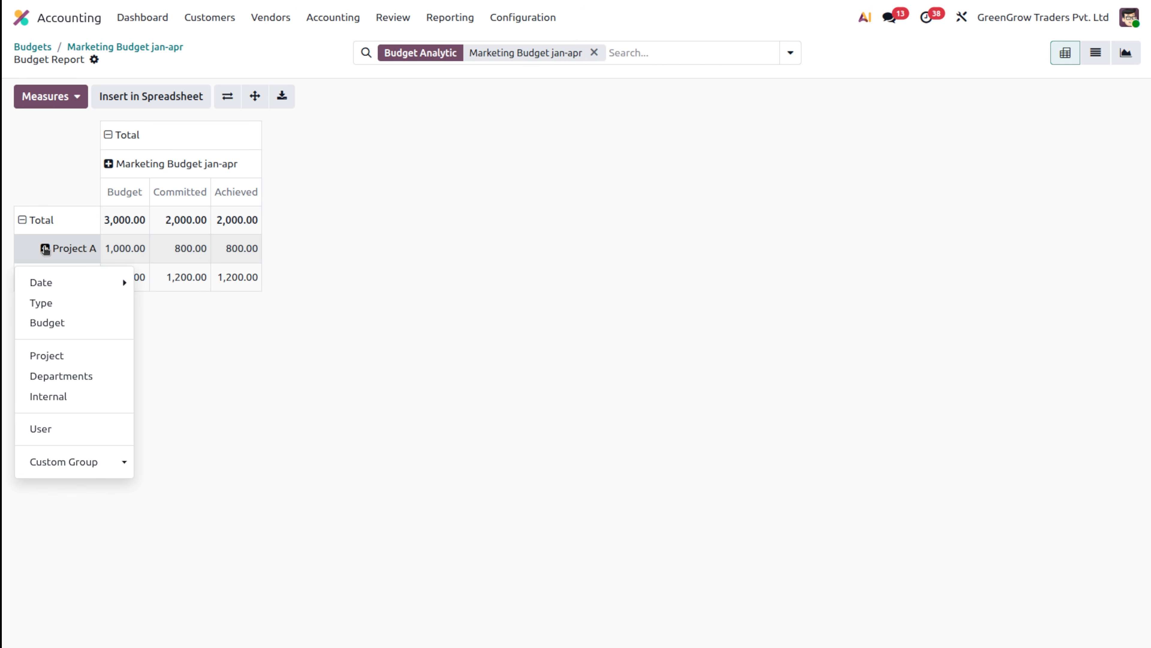
{"action": "left_click", "coordinate": [302, 404]}
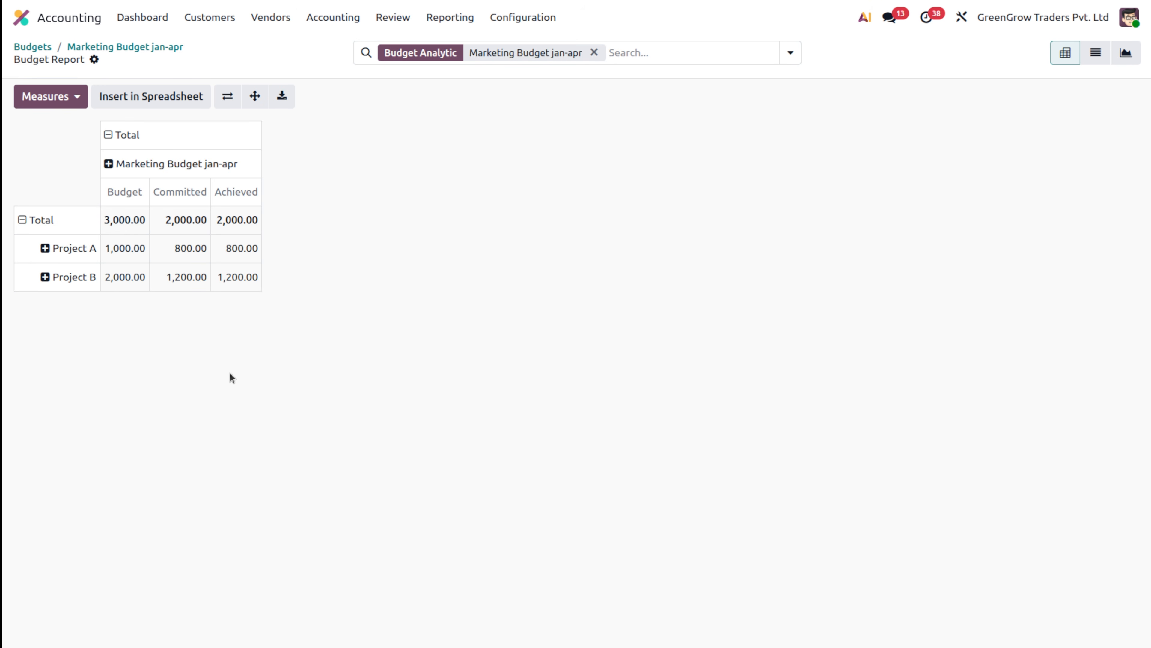
{"action": "left_click", "coordinate": [73, 96]}
{"action": "left_click", "coordinate": [69, 190]}
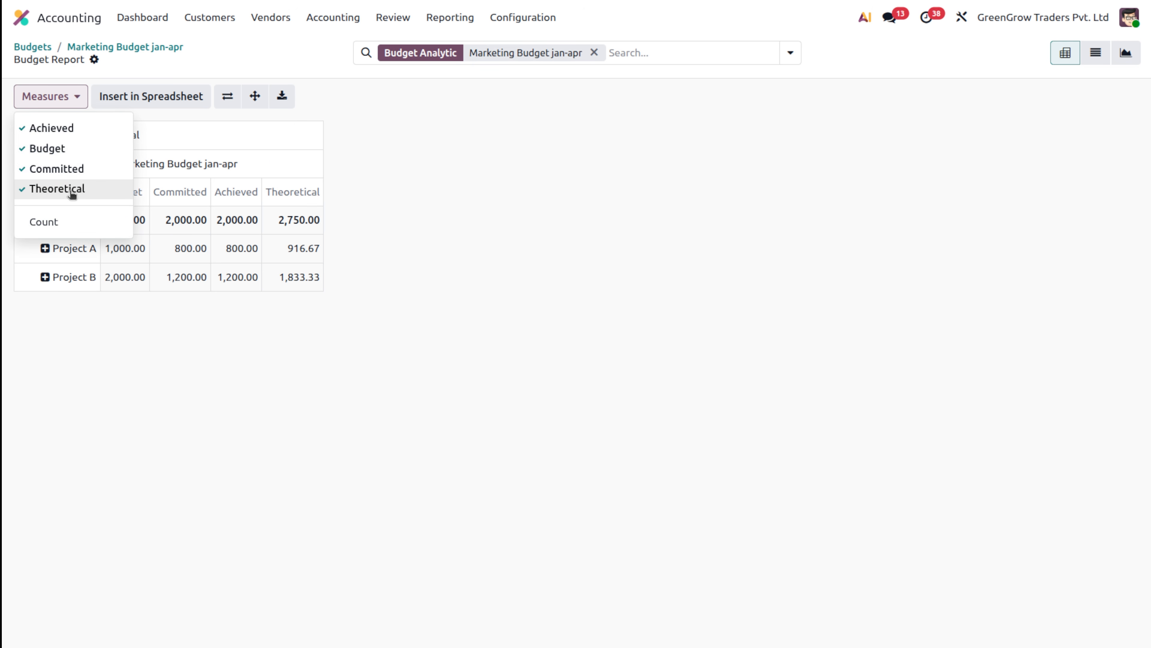
{"action": "left_click", "coordinate": [308, 397]}
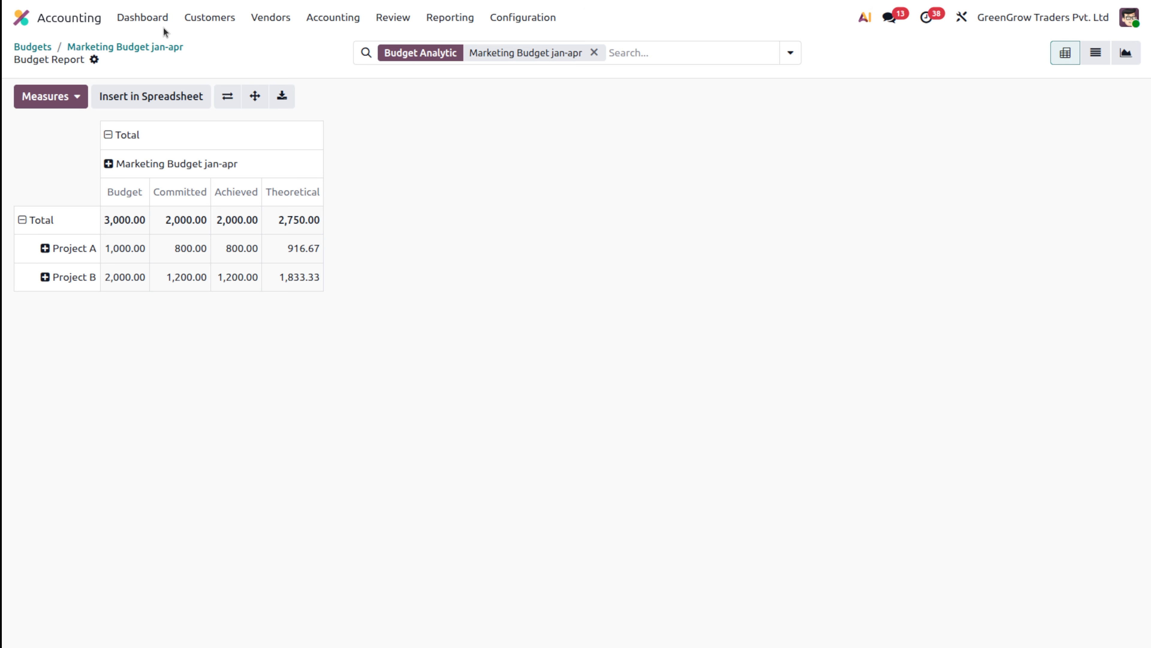
- Create a new asset in its full form view and name it Laptop
{"action": "left_click", "coordinate": [154, 19]}
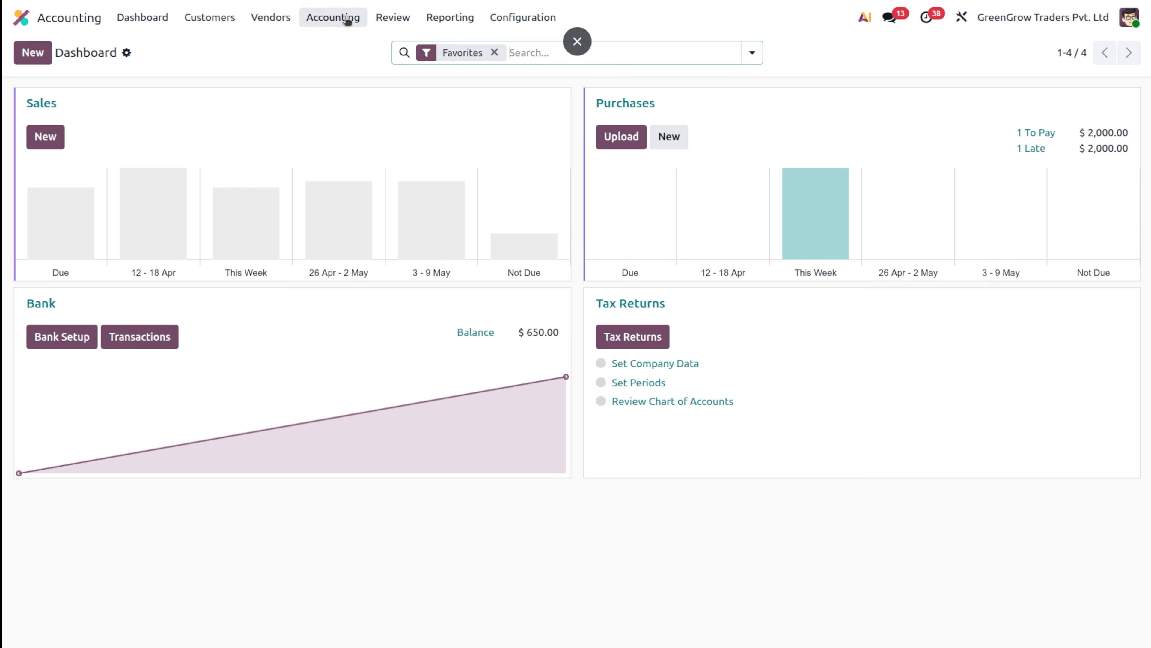
{"action": "left_click", "coordinate": [332, 17]}
{"action": "left_click", "coordinate": [346, 179]}
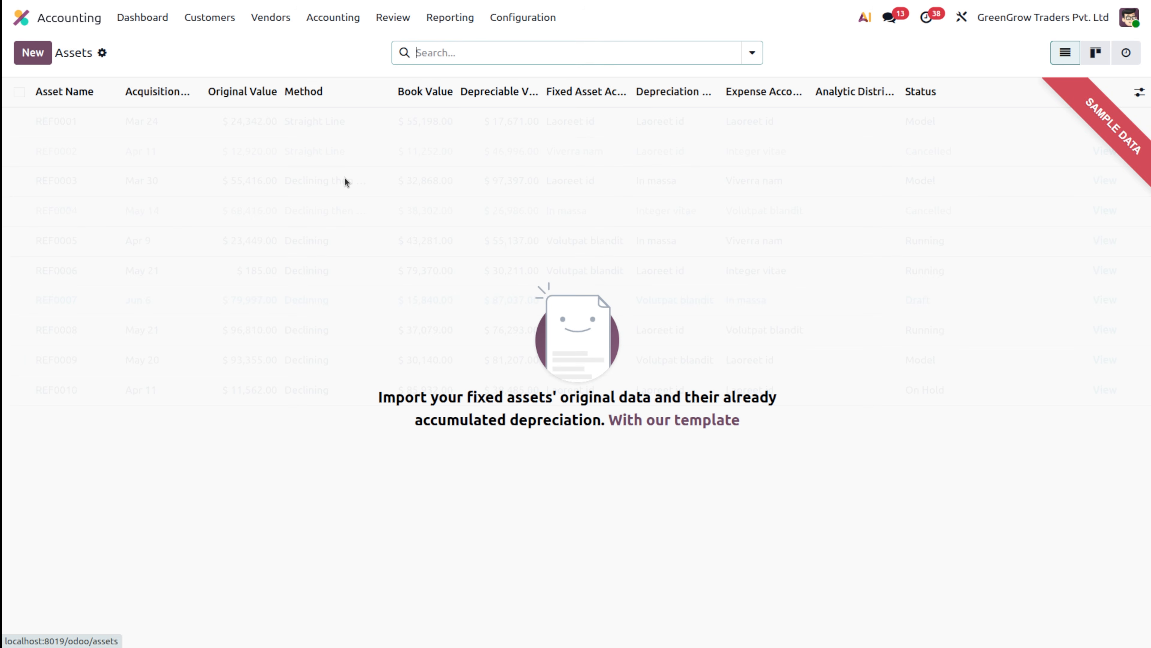
{"action": "left_click", "coordinate": [31, 57]}
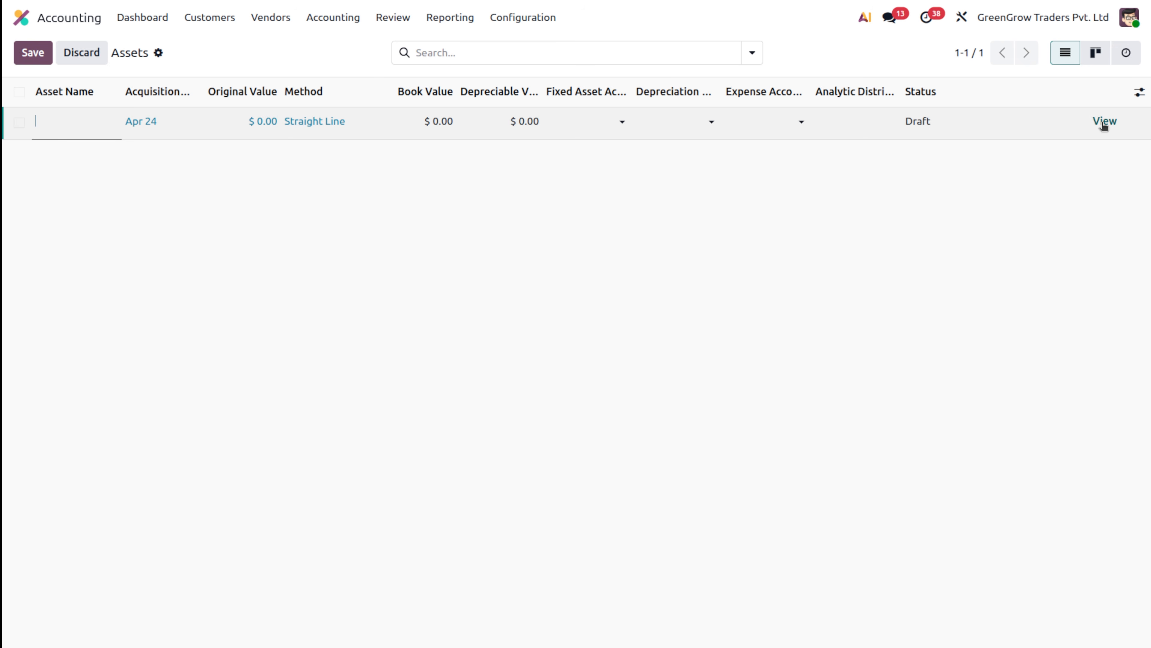
{"action": "left_click", "coordinate": [1104, 122]}
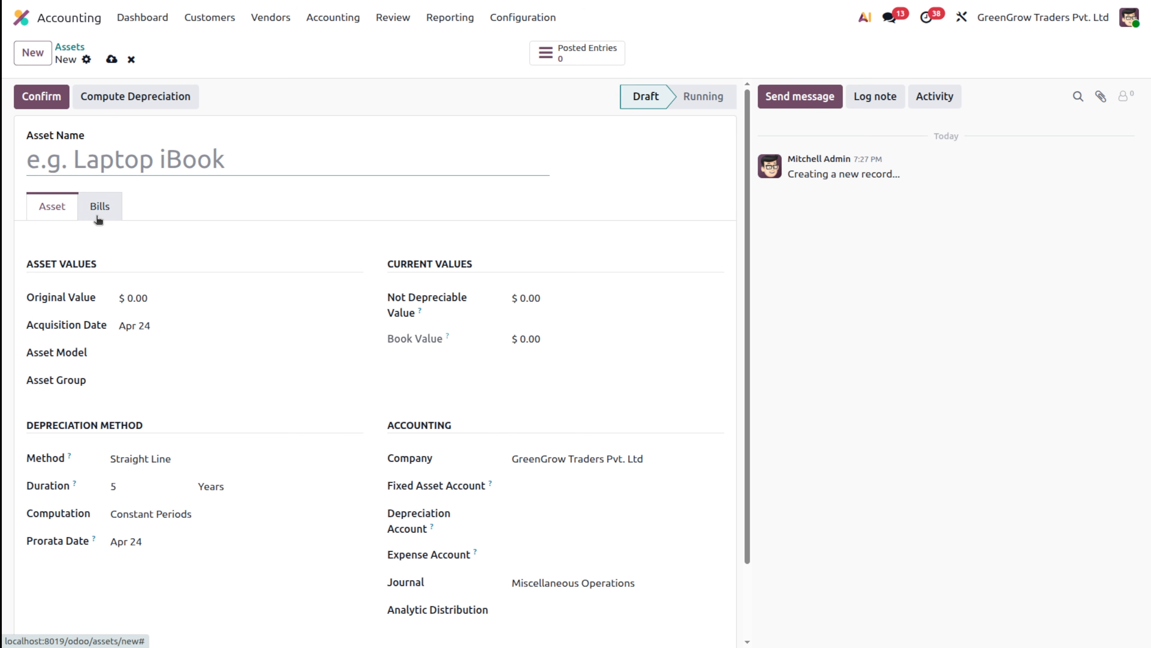
{"action": "type", "text": "Lap"}
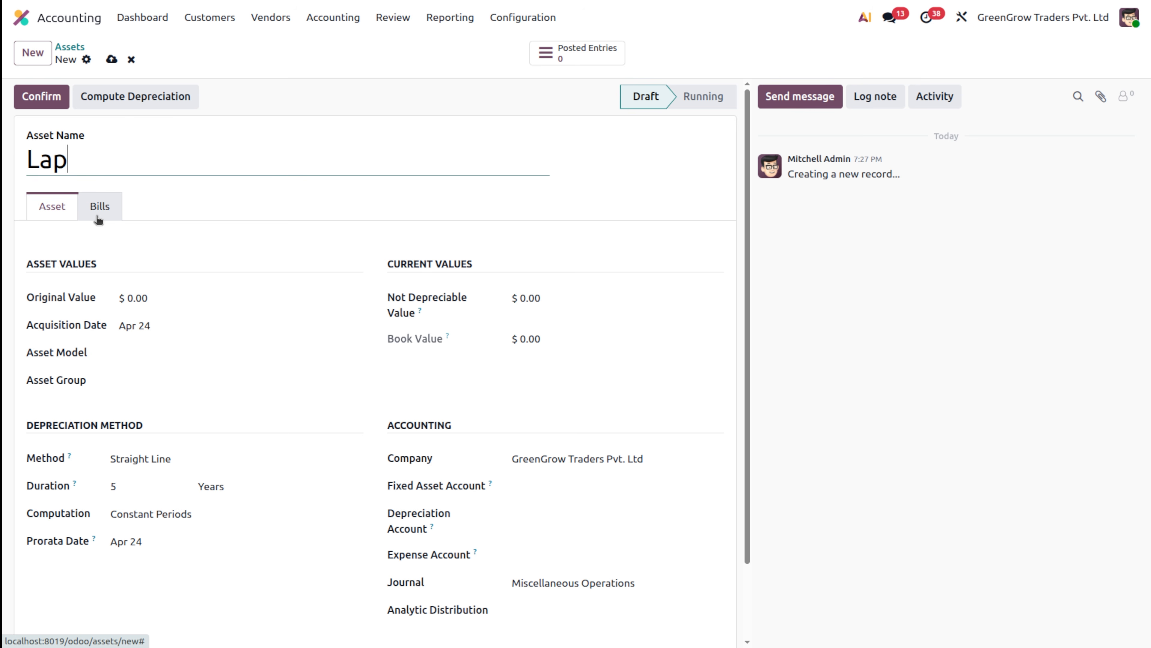
{"action": "type", "text": "top"}
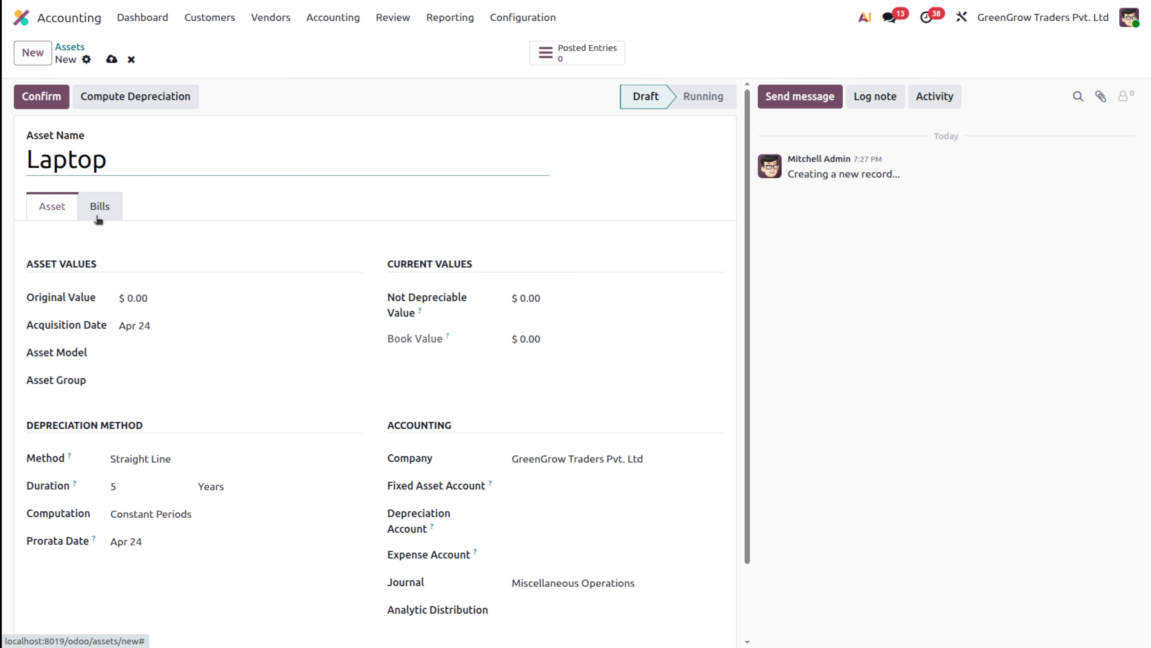
- Set the Laptop asset's original value to $1,000 and choose Machines & Tools as its asset model
{"action": "left_click", "coordinate": [143, 300]}
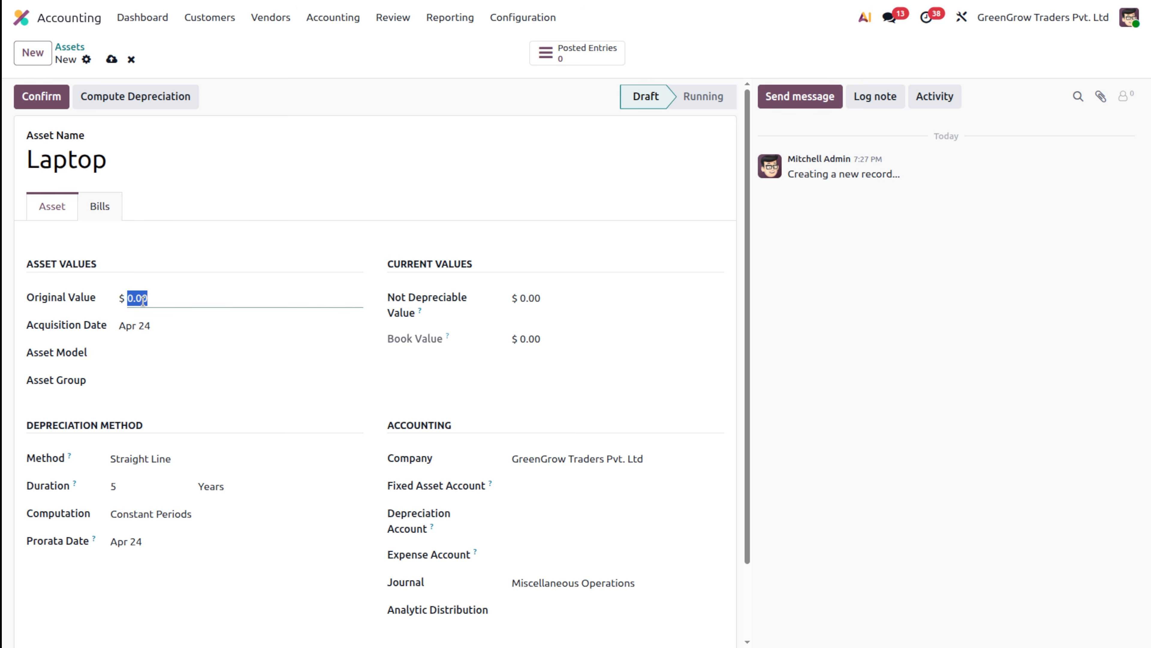
{"action": "type", "text": "1000"}
{"action": "left_click", "coordinate": [137, 359]}
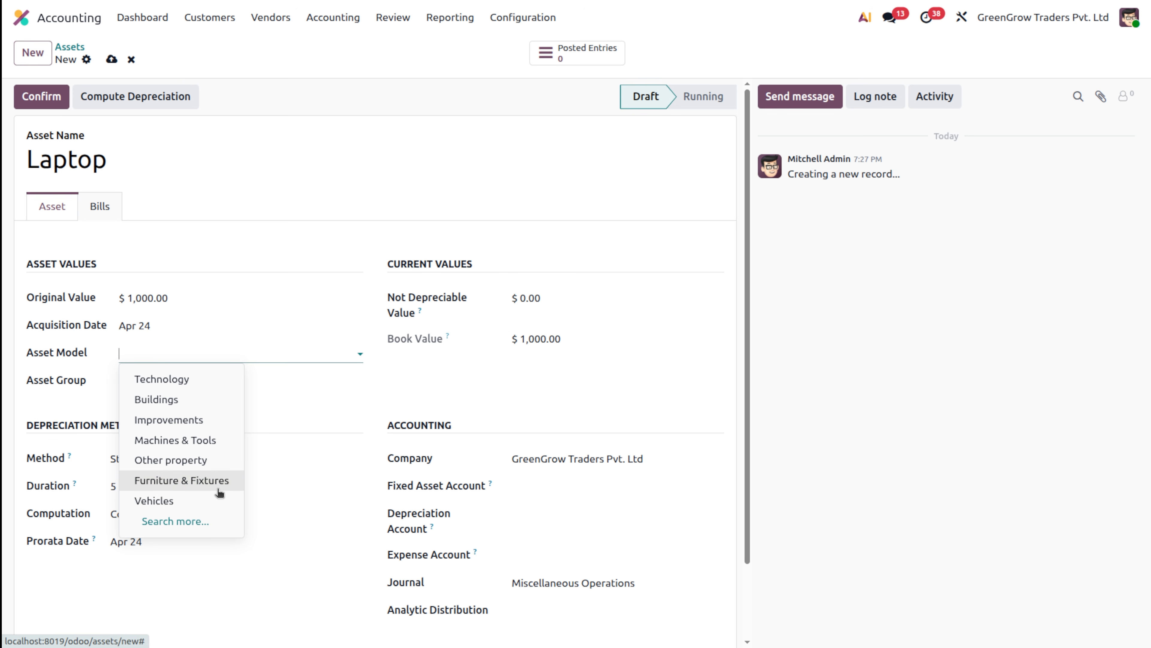
{"action": "left_click", "coordinate": [167, 440]}
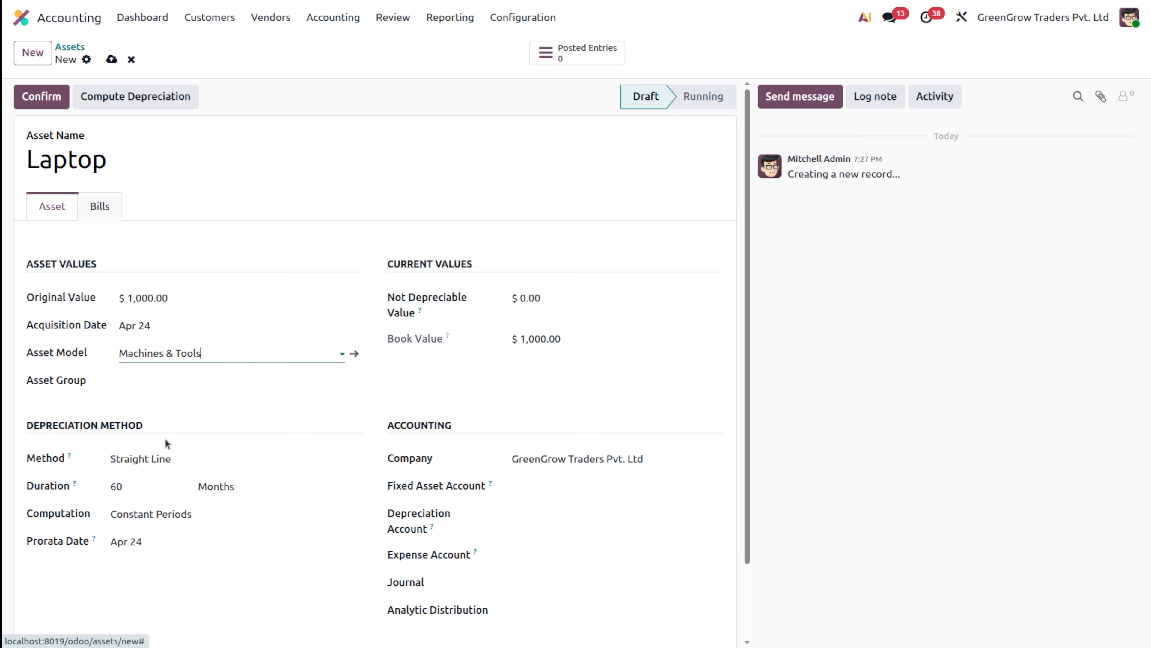
{"action": "left_click", "coordinate": [355, 354]}
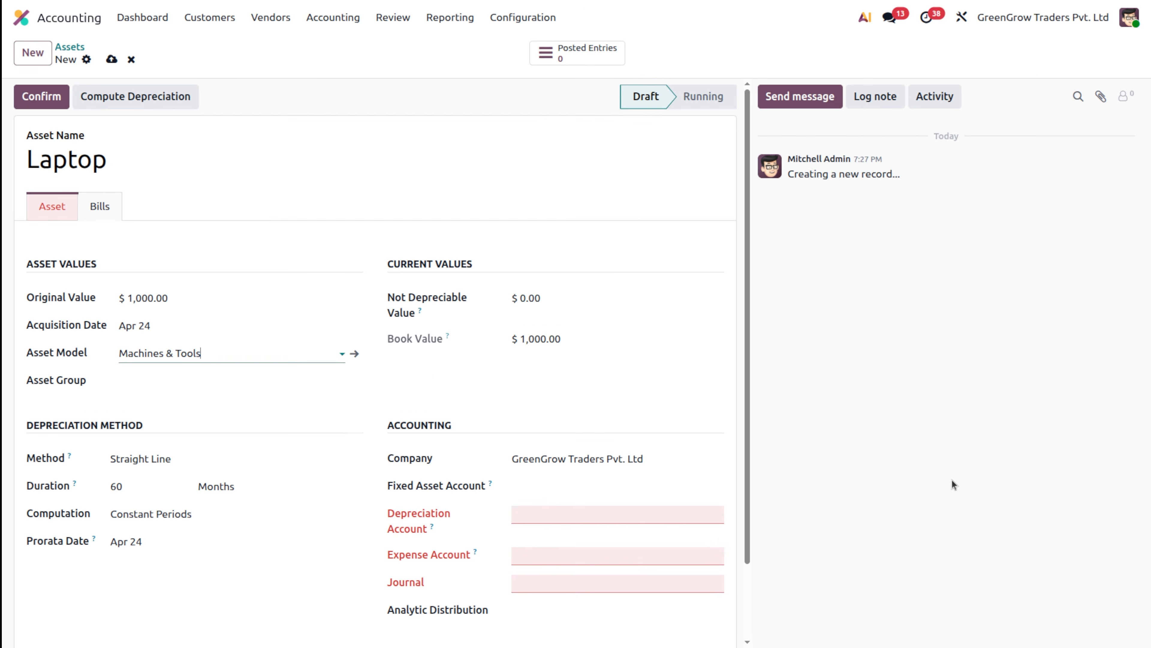
- Fill in the asset's accounting details with 151000 Fixed Asset for depreciation, 600000 Expenses as expense account and the Miscellaneous Operations journal
{"action": "left_click", "coordinate": [621, 515]}
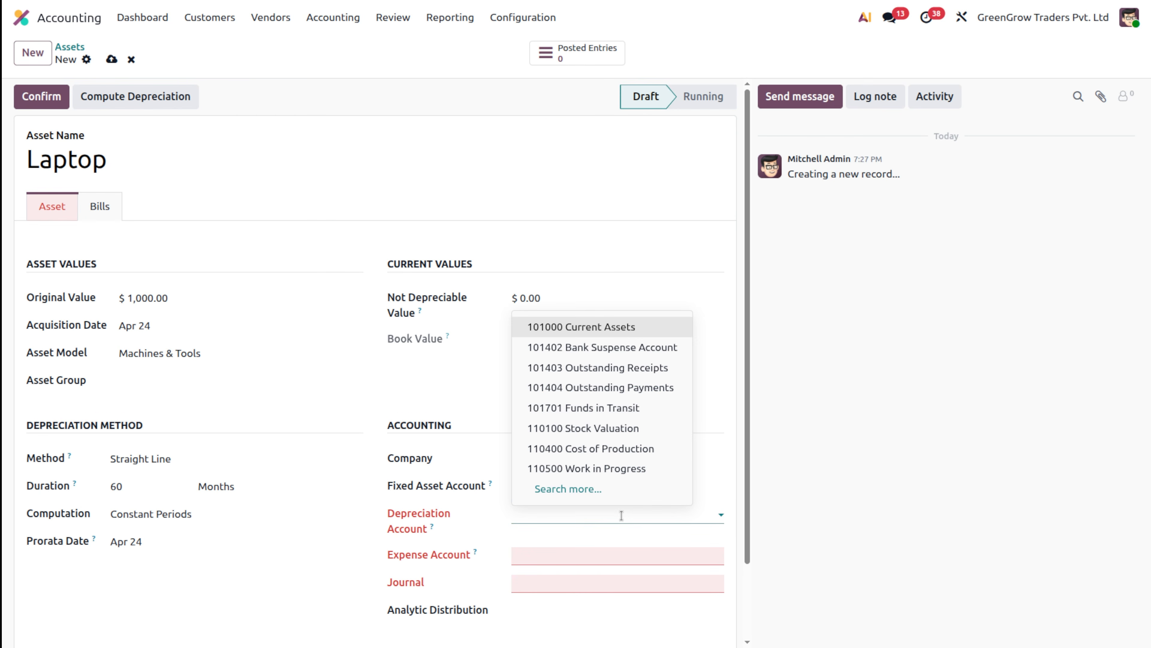
{"action": "type", "text": "fix"}
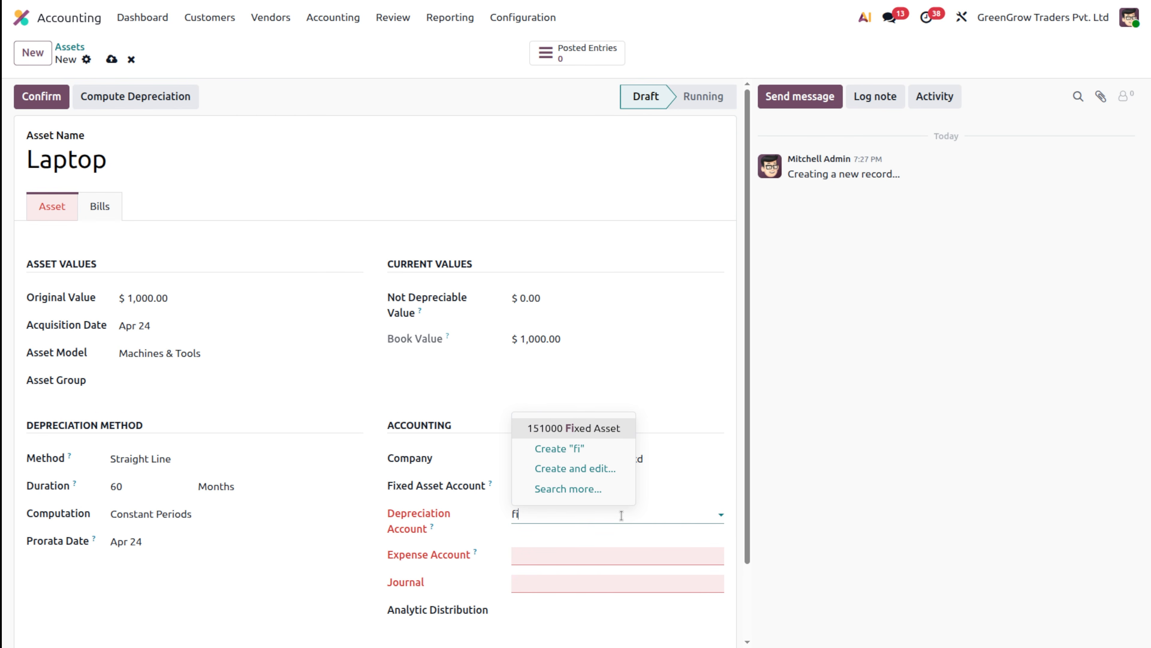
{"action": "left_click", "coordinate": [599, 427]}
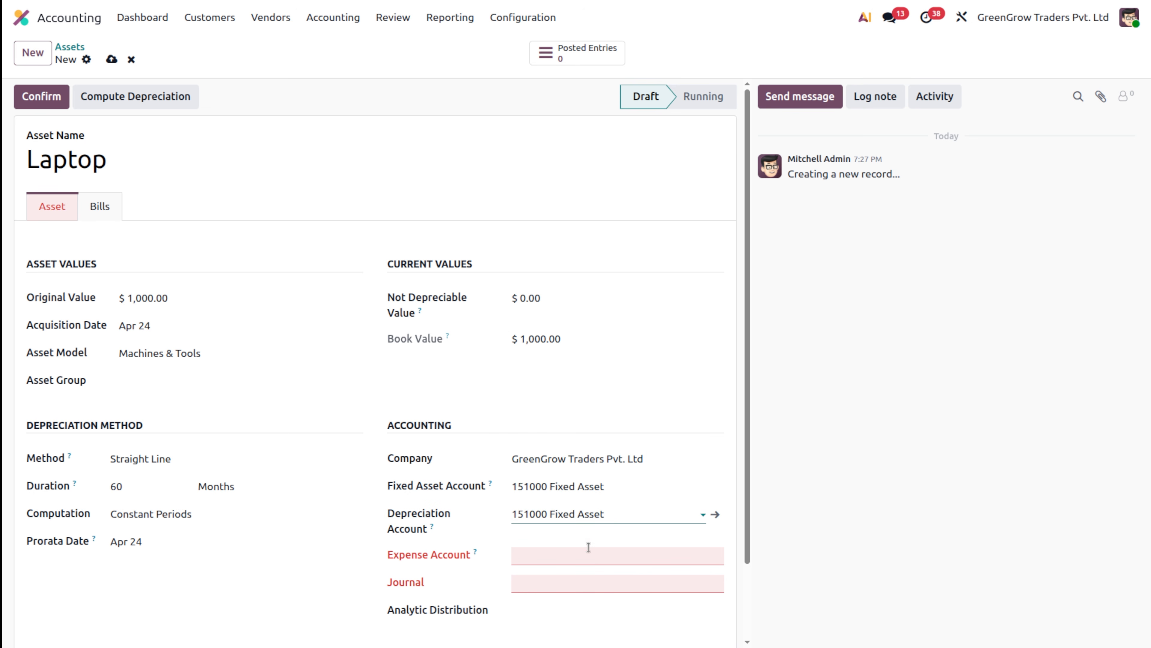
{"action": "left_click", "coordinate": [626, 557]}
{"action": "type", "text": "exp"}
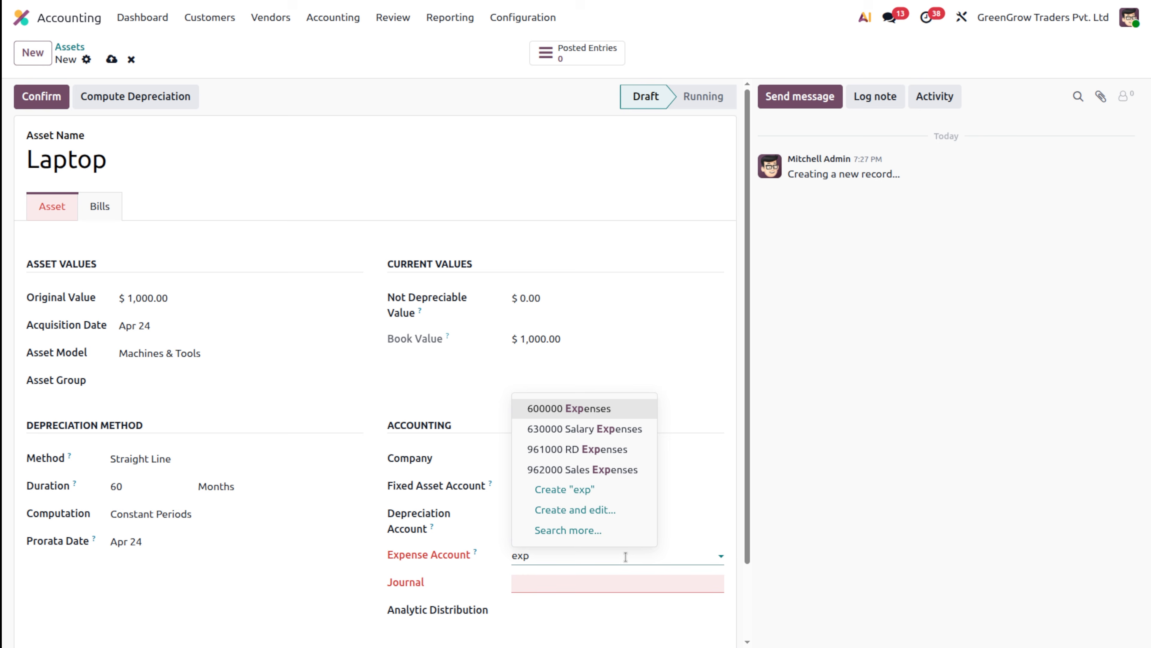
{"action": "key", "text": "Return"}
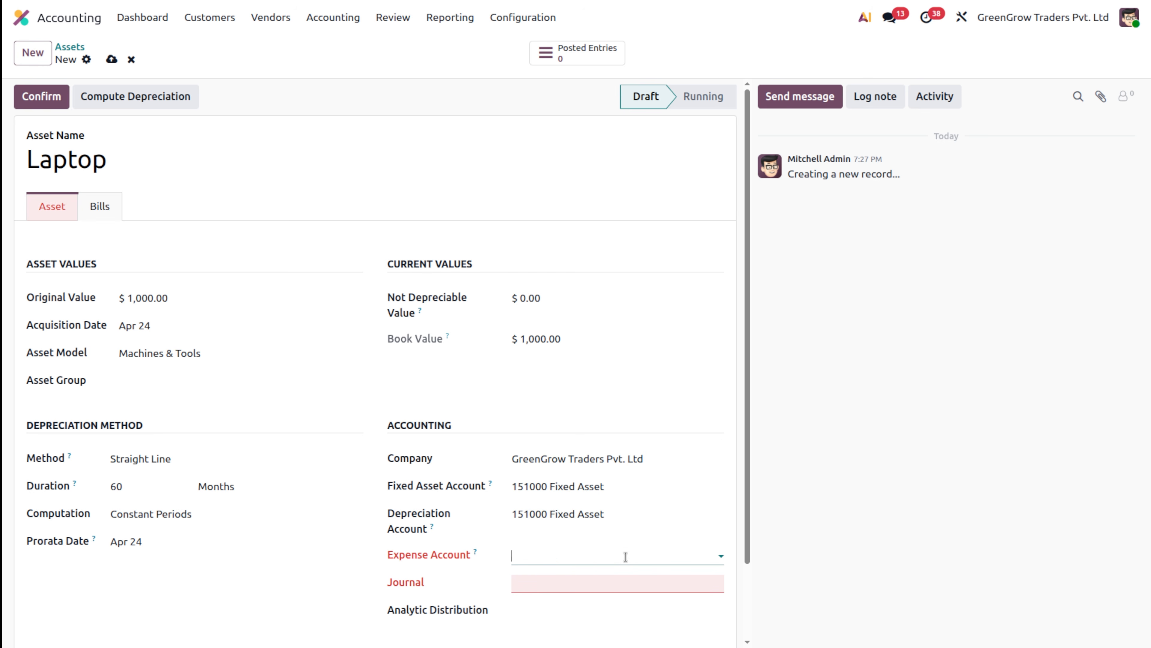
{"action": "left_click", "coordinate": [614, 581]}
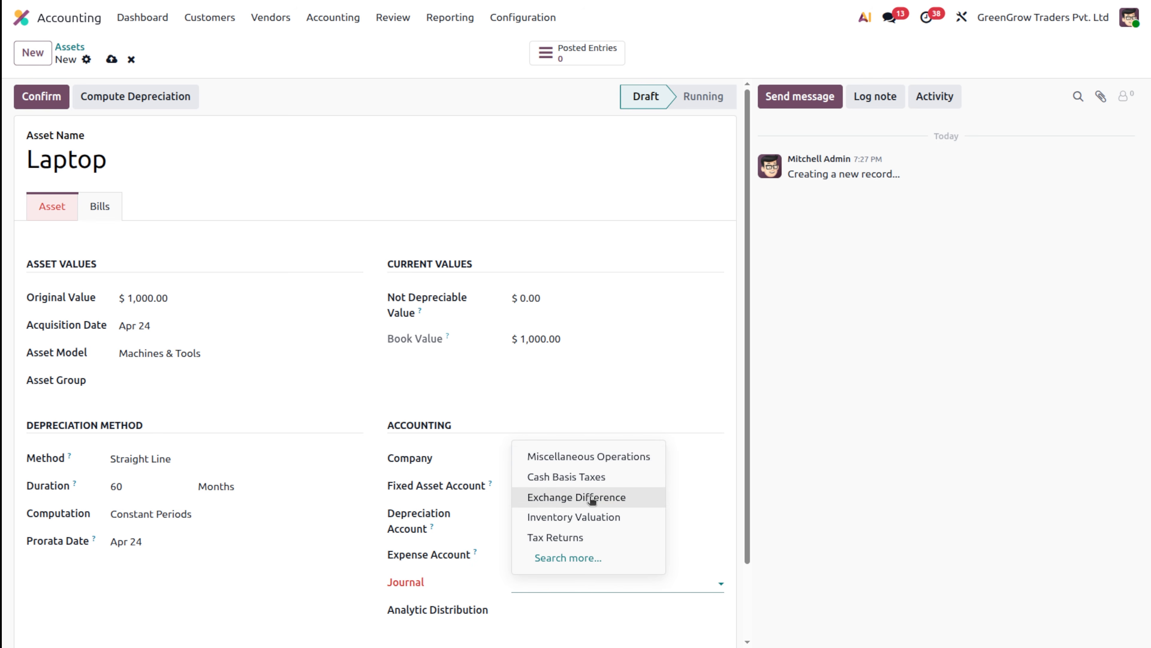
{"action": "left_click", "coordinate": [575, 456]}
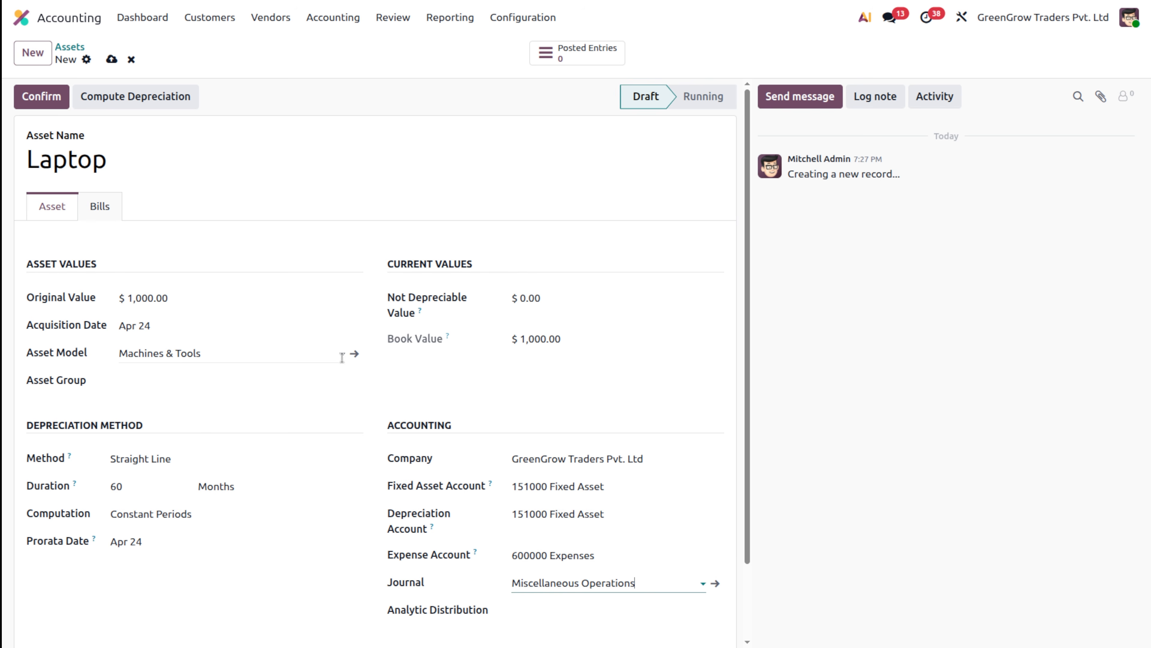
- View the Machines & Tools asset model's settings, and reopen the Laptop asset from the asset list
{"action": "left_click", "coordinate": [355, 355]}
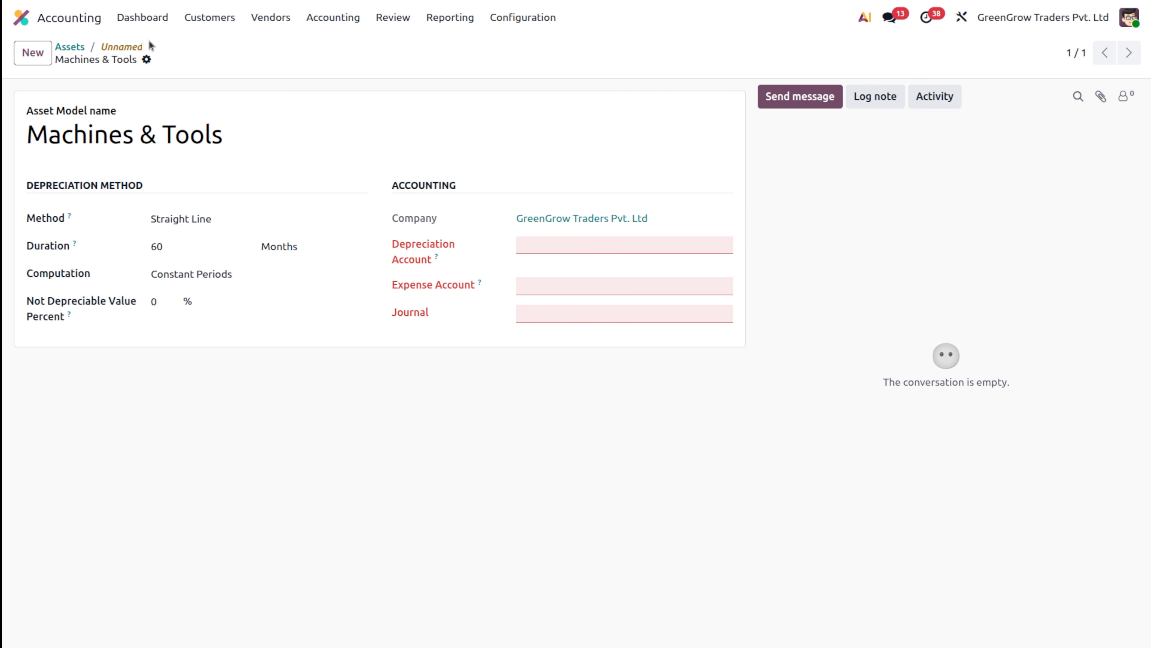
{"action": "left_click", "coordinate": [74, 47]}
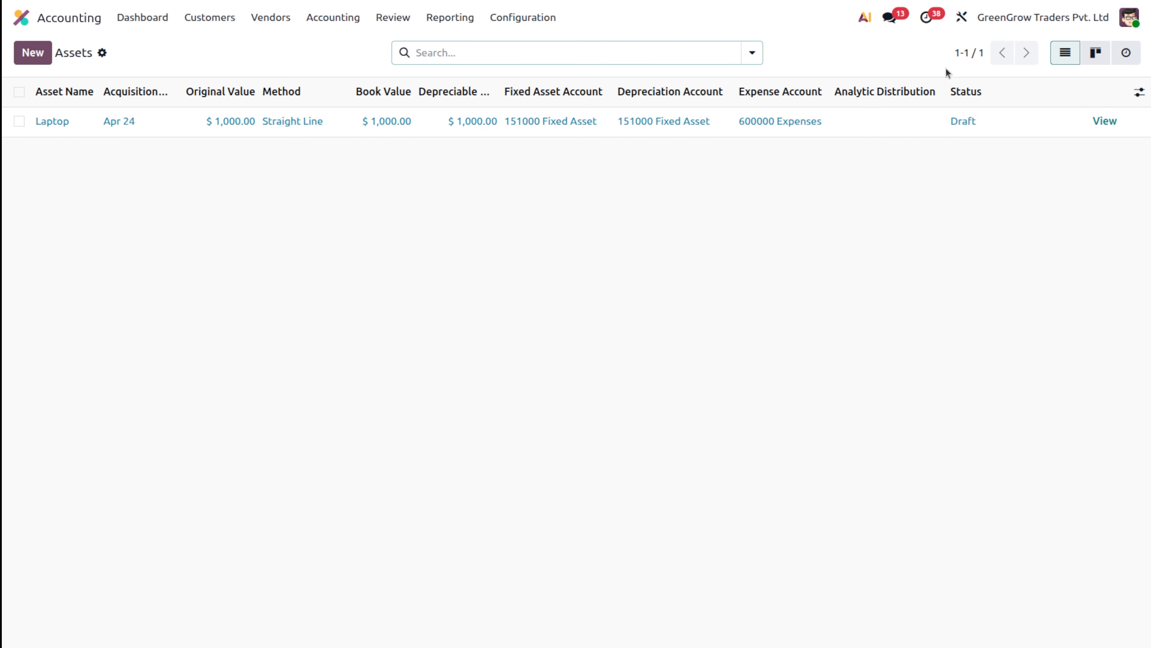
{"action": "left_click", "coordinate": [1102, 121]}
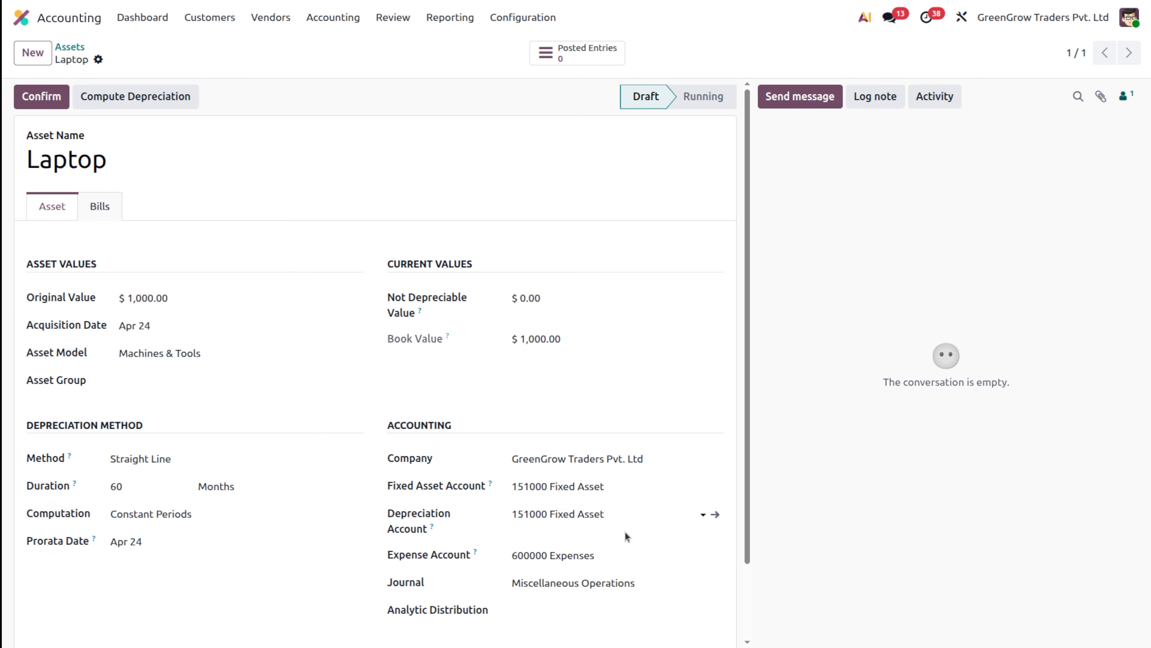
- Examine the Laptop asset's Asset Group, Analytic Distribution and depreciation Method options without choosing any
{"action": "scroll", "coordinate": [473, 434], "scroll_direction": "down", "scroll_amount": 2}
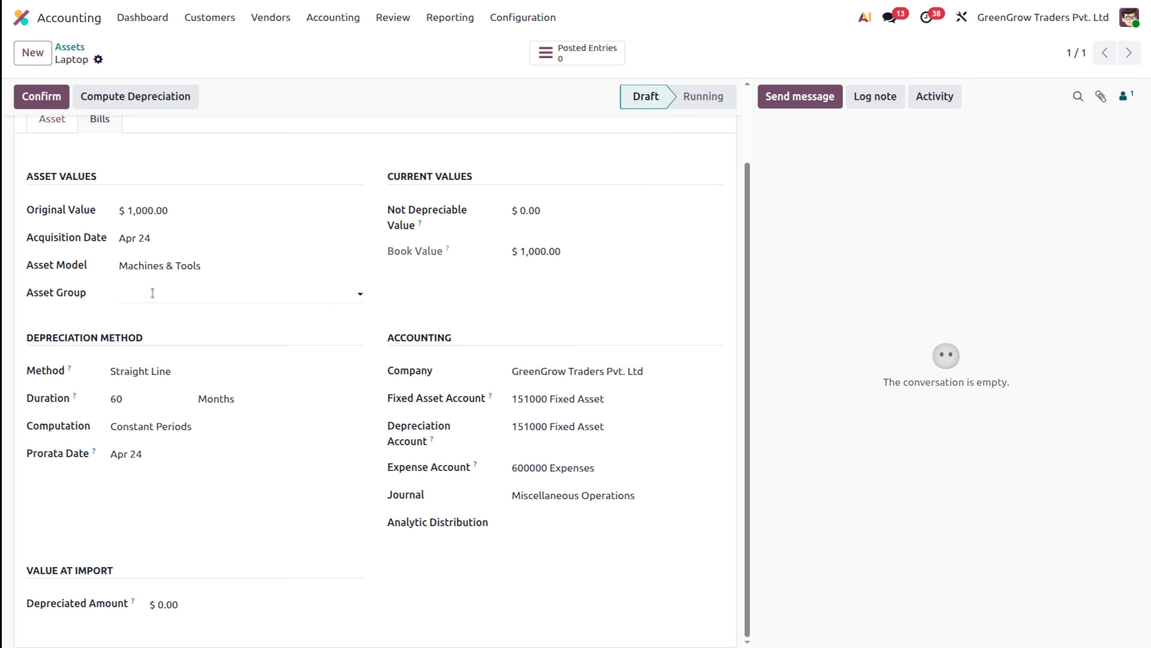
{"action": "left_click", "coordinate": [153, 293]}
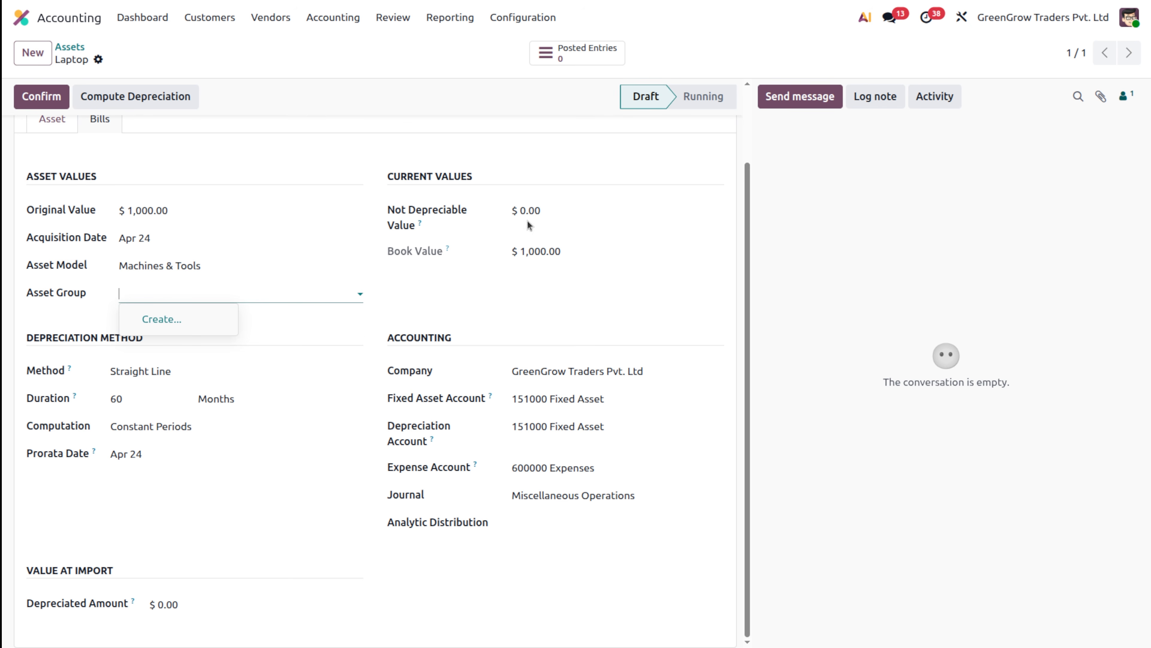
{"action": "left_click", "coordinate": [682, 280]}
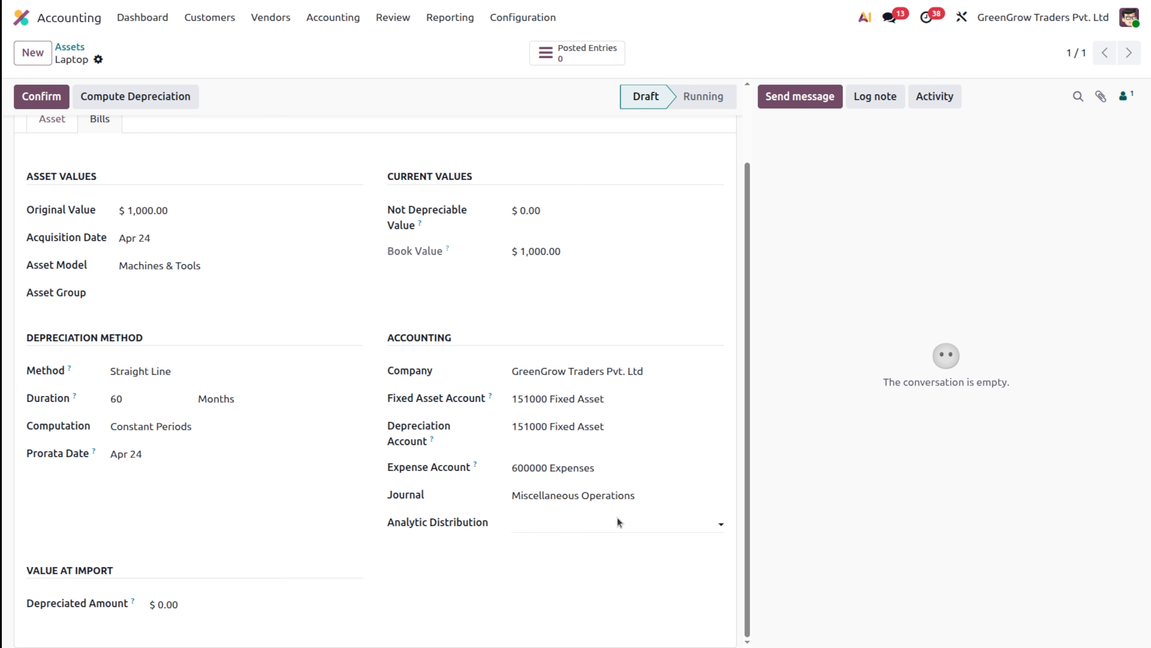
{"action": "left_click", "coordinate": [617, 521]}
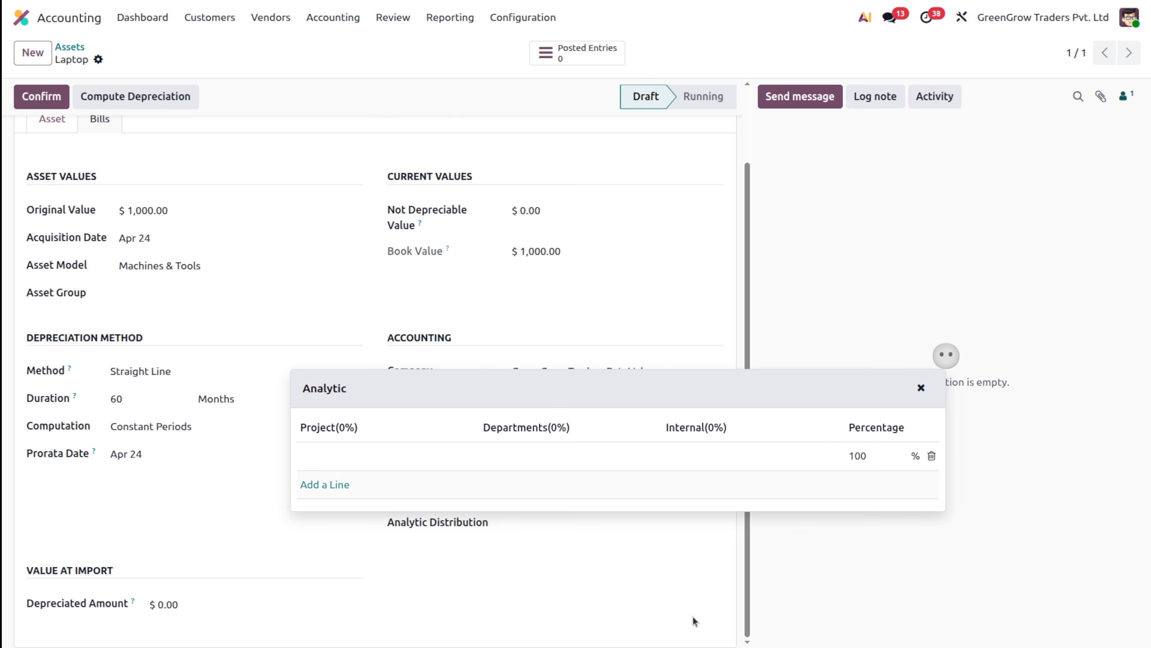
{"action": "left_click", "coordinate": [662, 641]}
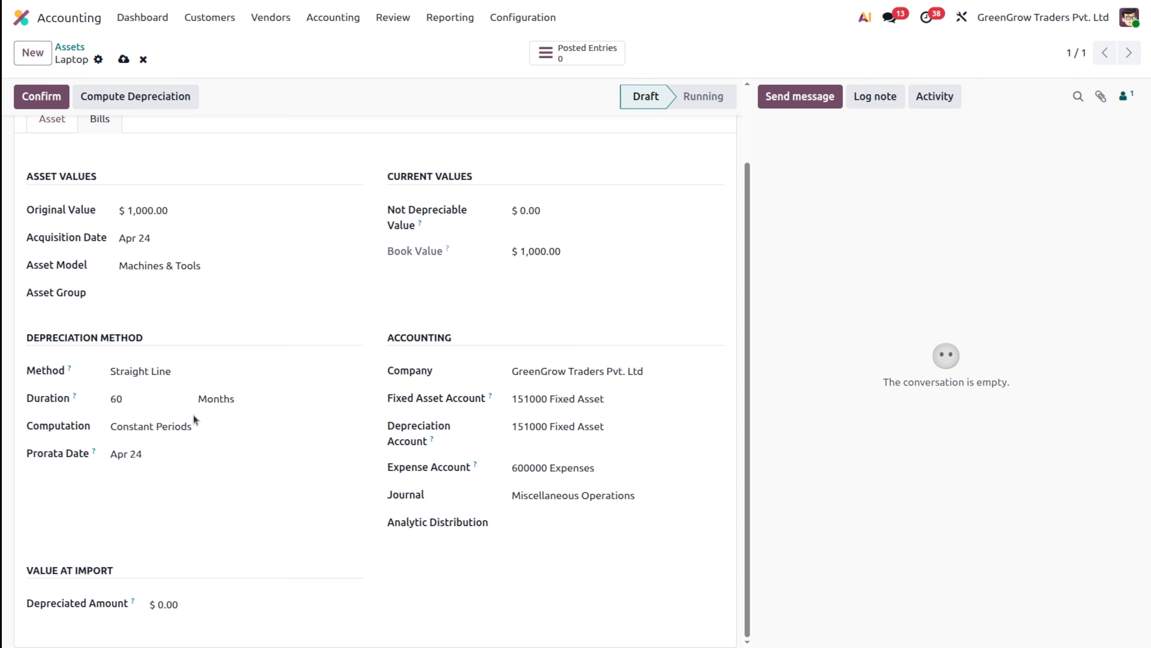
{"action": "left_click", "coordinate": [193, 374]}
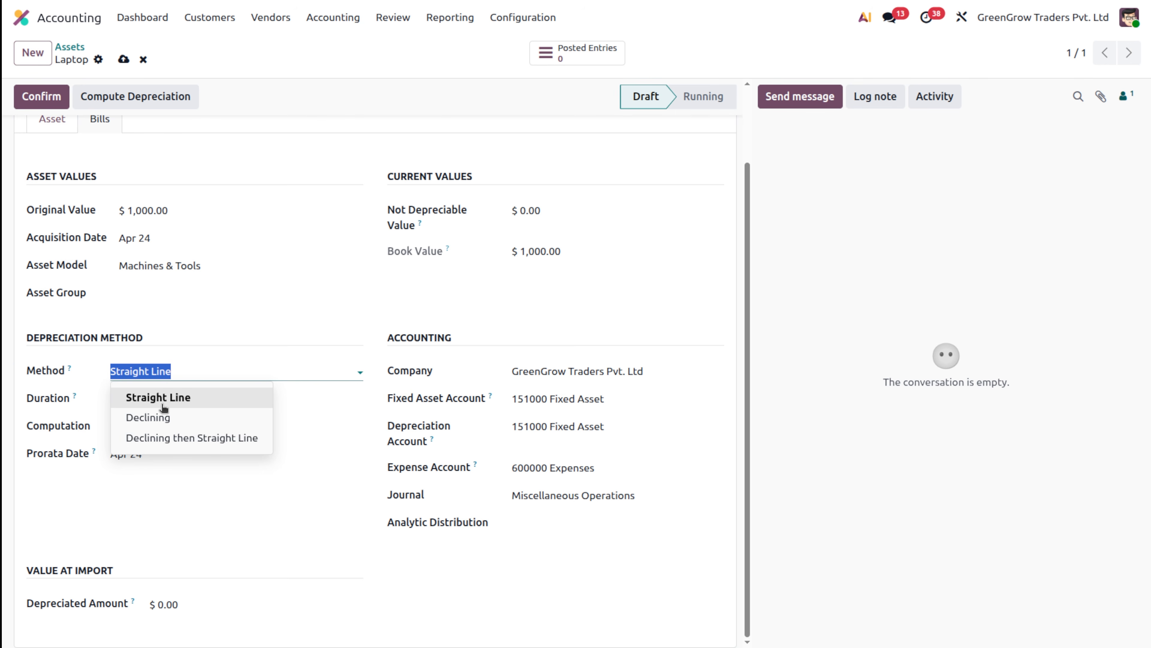
{"action": "left_click", "coordinate": [275, 579]}
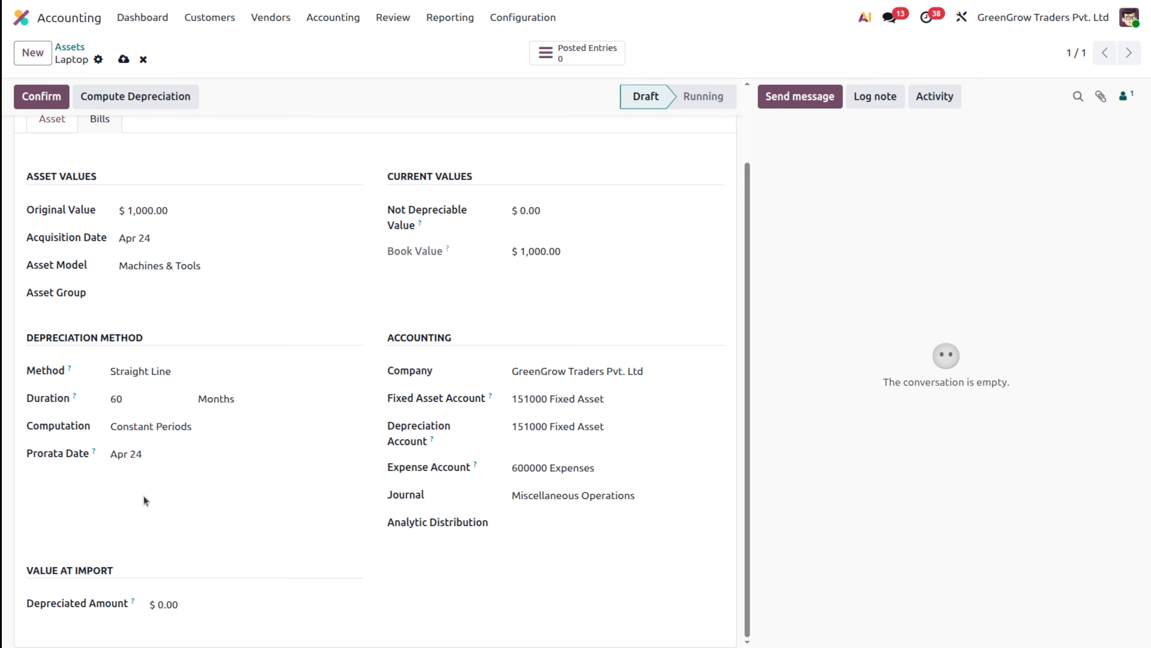
- Set the Laptop asset's depreciation duration to 5 years
{"action": "double_click", "coordinate": [141, 397]}
{"action": "type", "text": "5"}
{"action": "key", "text": "Tab"}
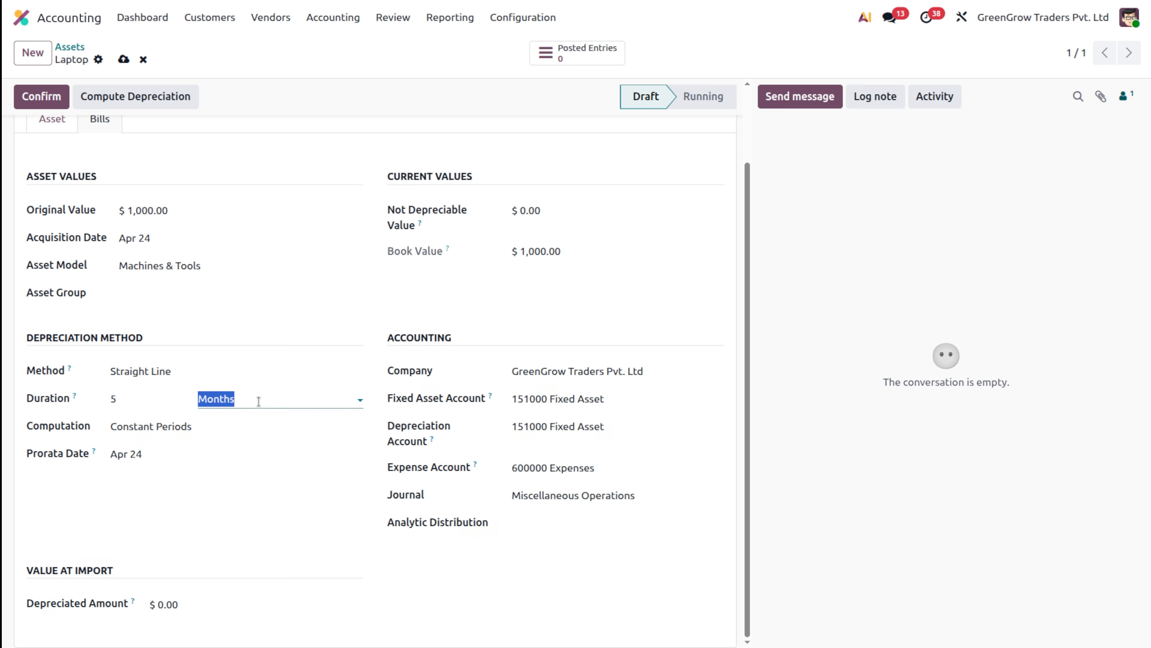
{"action": "left_click", "coordinate": [259, 401]}
{"action": "left_click", "coordinate": [261, 447]}
- Go through the depreciation computation options and try Based on days per period
{"action": "left_click", "coordinate": [203, 428]}
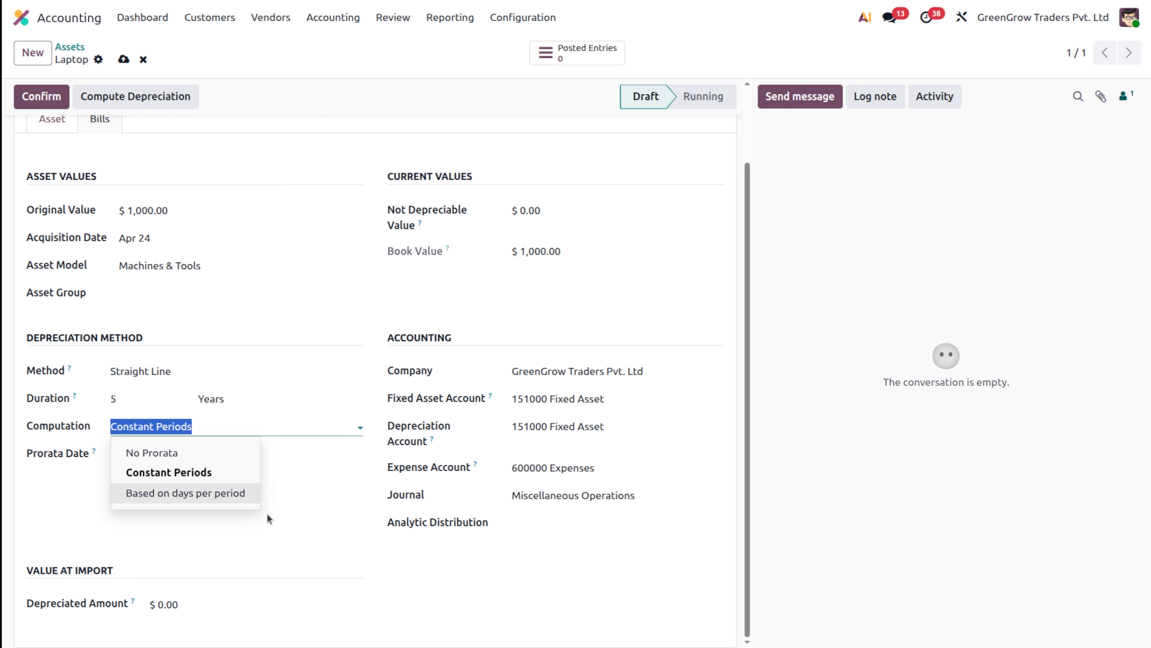
{"action": "scroll", "coordinate": [267, 513], "scroll_direction": "up", "scroll_amount": 2}
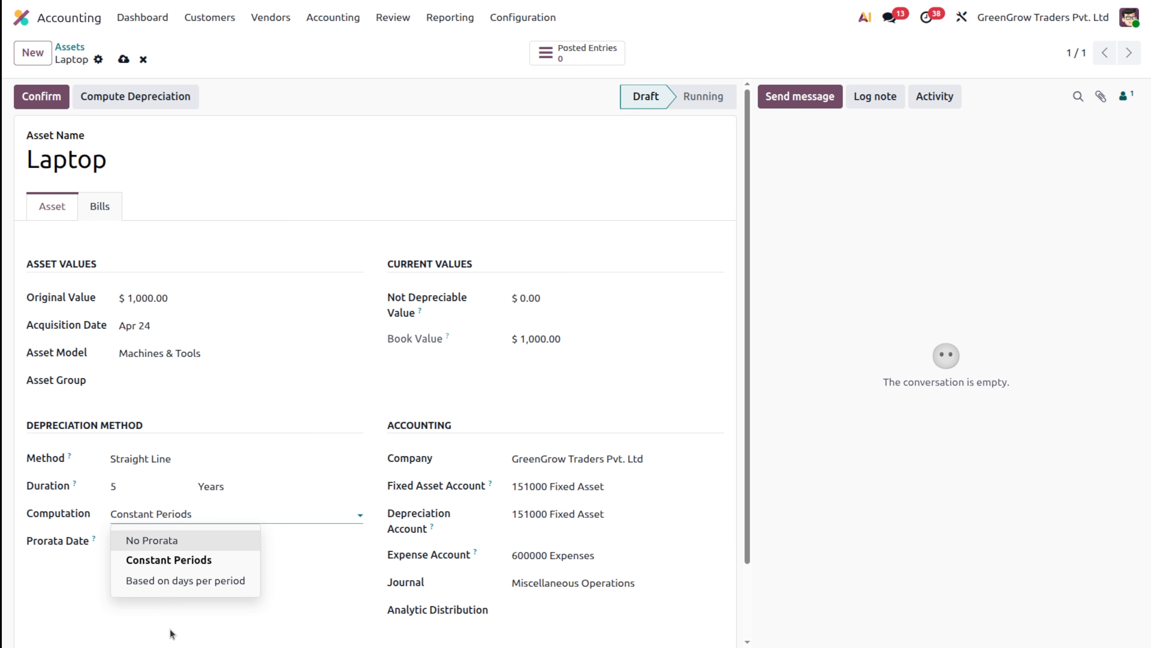
{"action": "scroll", "coordinate": [171, 633], "scroll_direction": "down", "scroll_amount": 1}
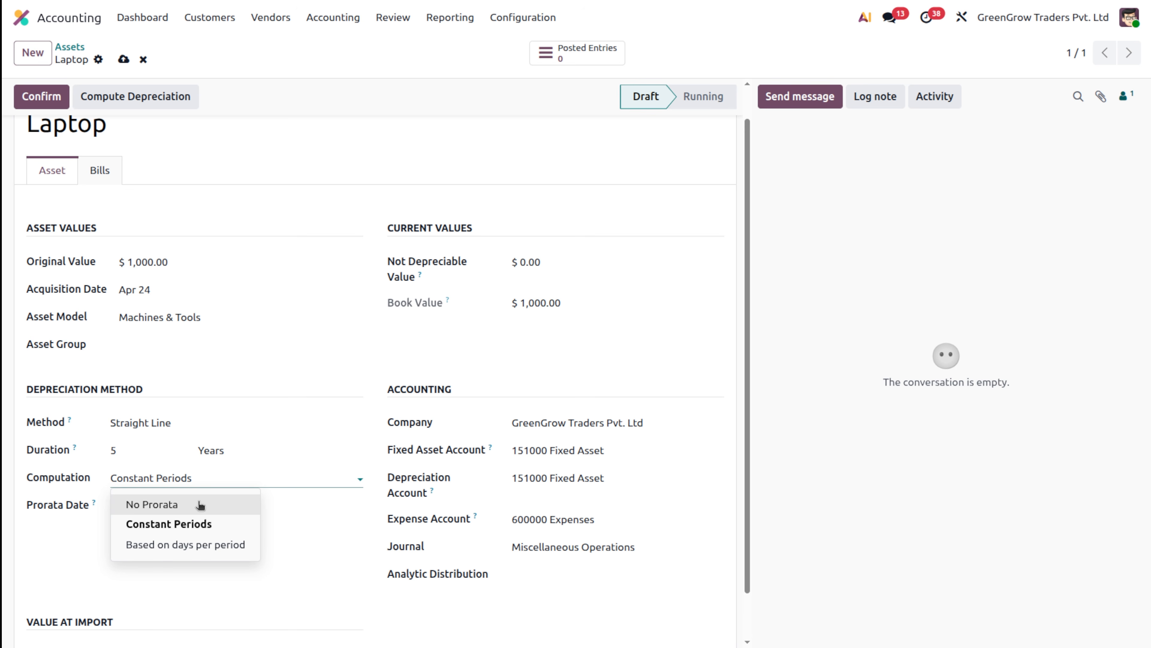
{"action": "left_click", "coordinate": [184, 522]}
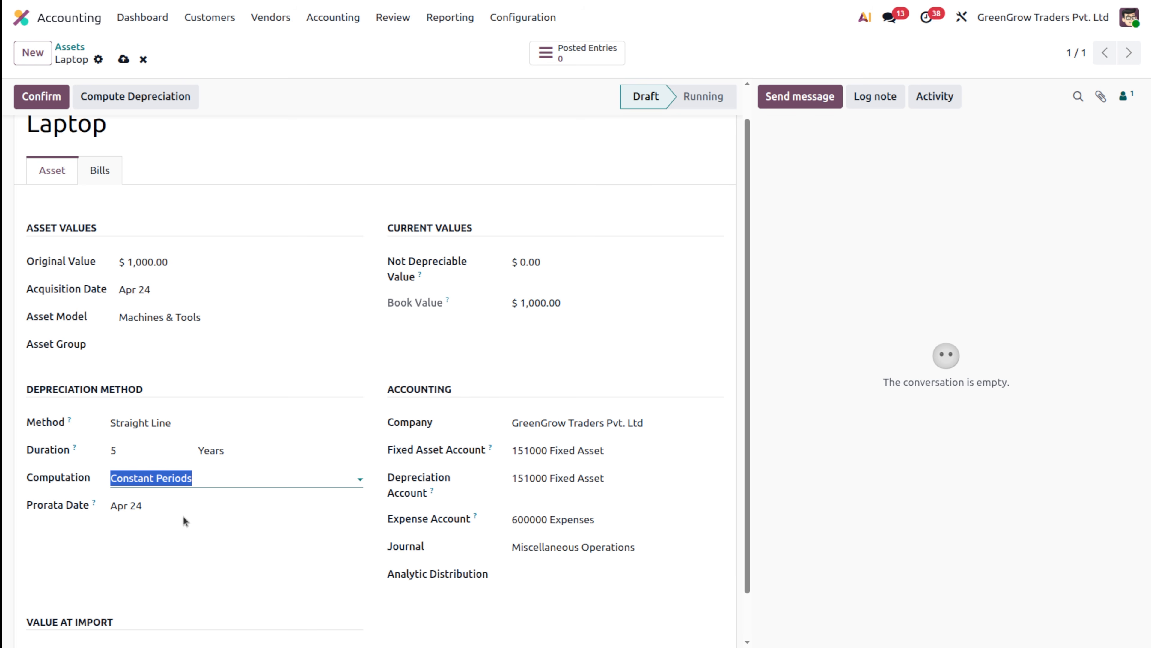
{"action": "left_click", "coordinate": [206, 477]}
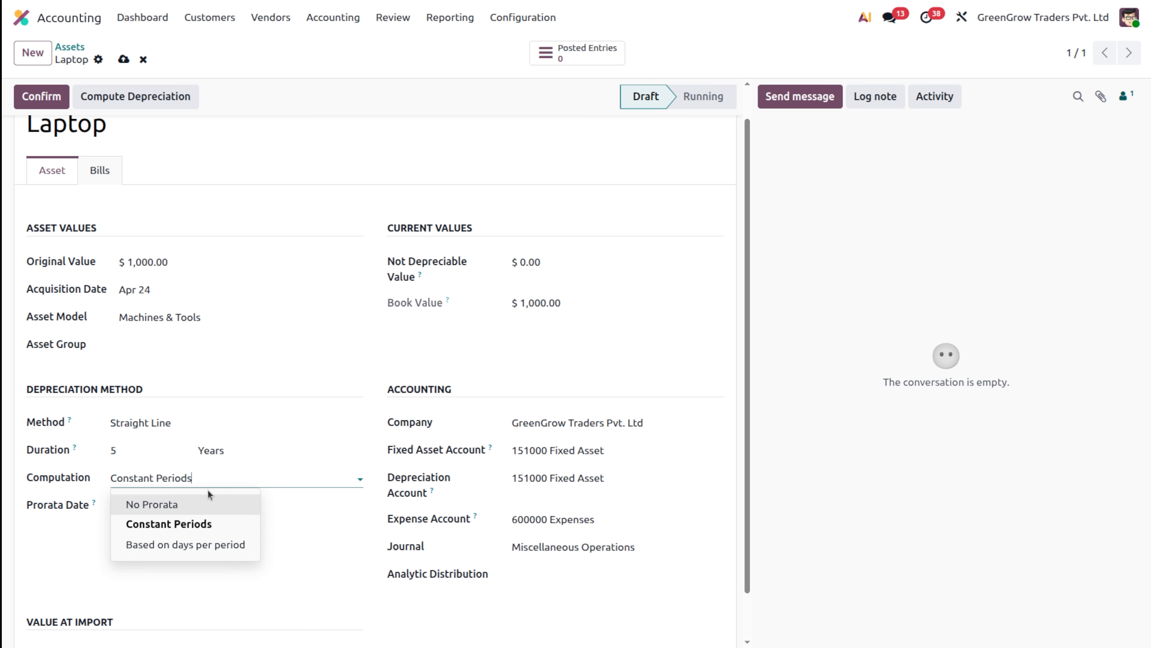
{"action": "left_click", "coordinate": [213, 544]}
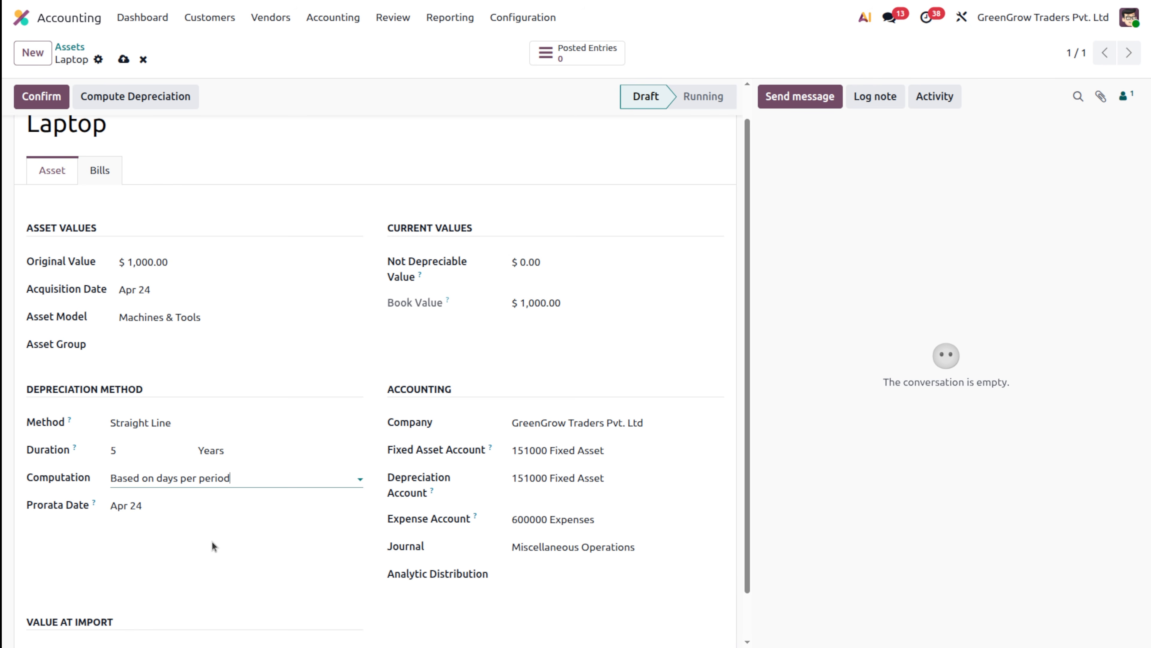
- Set the computation to No Prorata and compute the Laptop asset's depreciation
{"action": "left_click", "coordinate": [239, 479]}
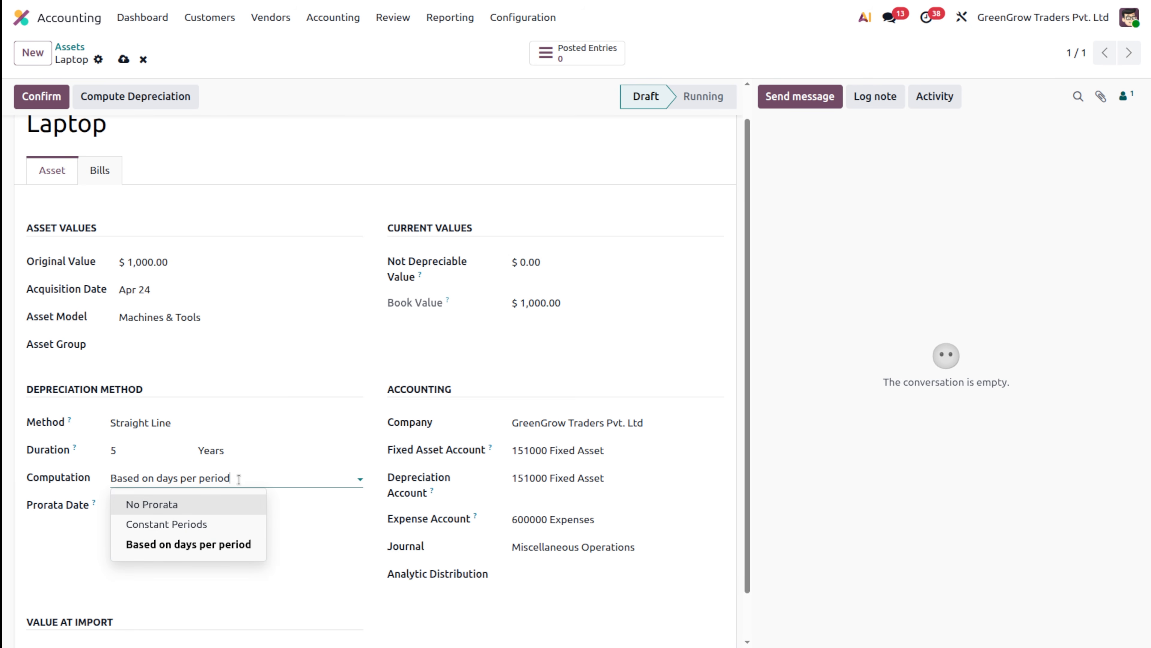
{"action": "left_click", "coordinate": [198, 505]}
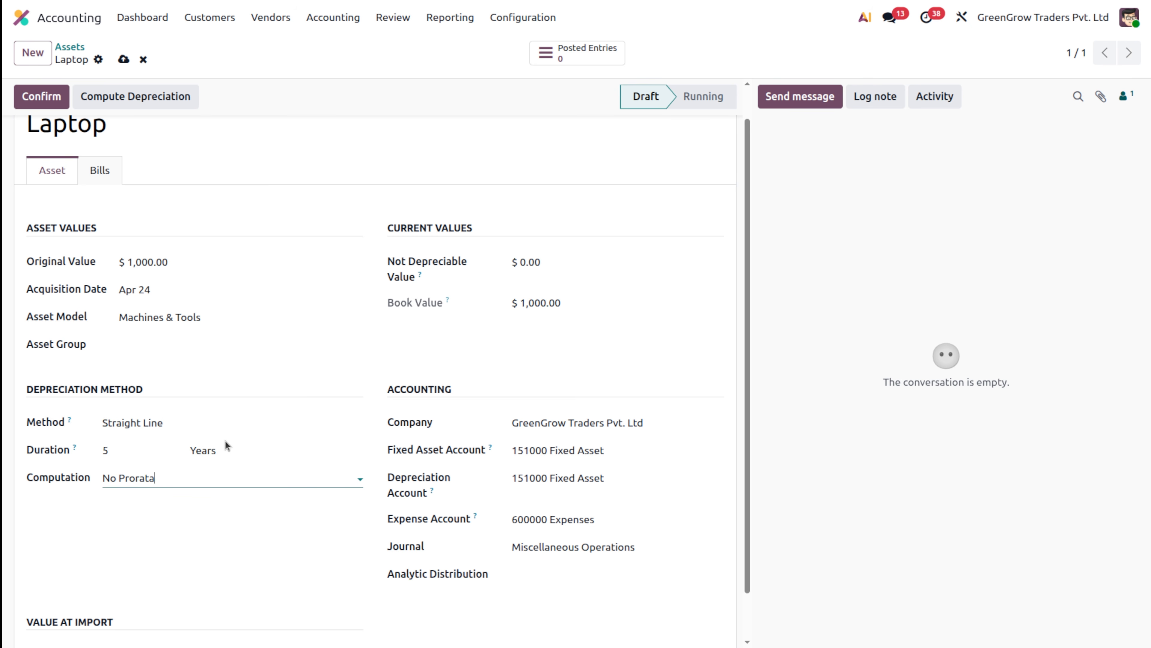
{"action": "scroll", "coordinate": [226, 444], "scroll_direction": "up", "scroll_amount": 1}
{"action": "scroll", "coordinate": [226, 444], "scroll_direction": "down", "scroll_amount": 3}
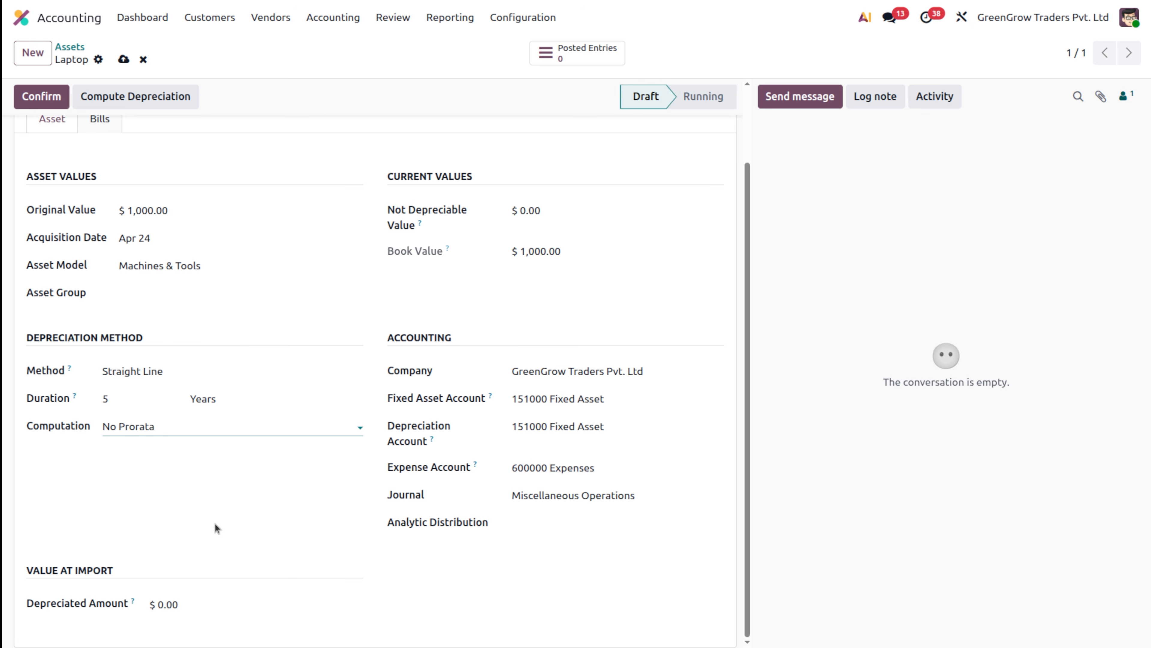
{"action": "scroll", "coordinate": [215, 523], "scroll_direction": "up", "scroll_amount": 3}
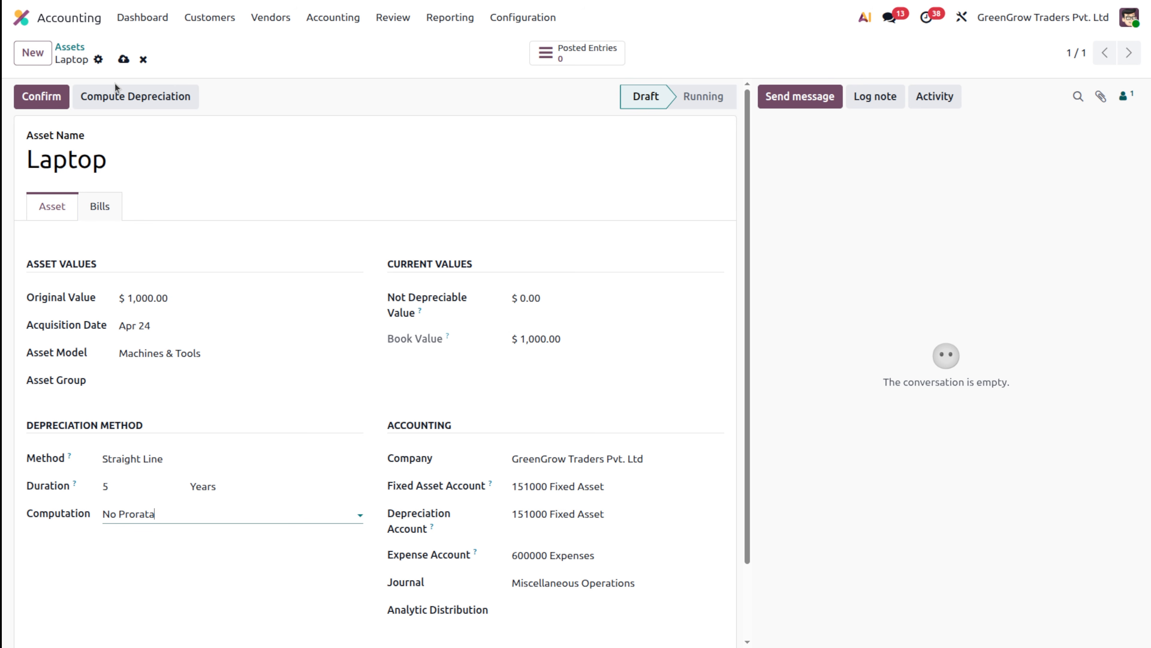
{"action": "left_click", "coordinate": [121, 97]}
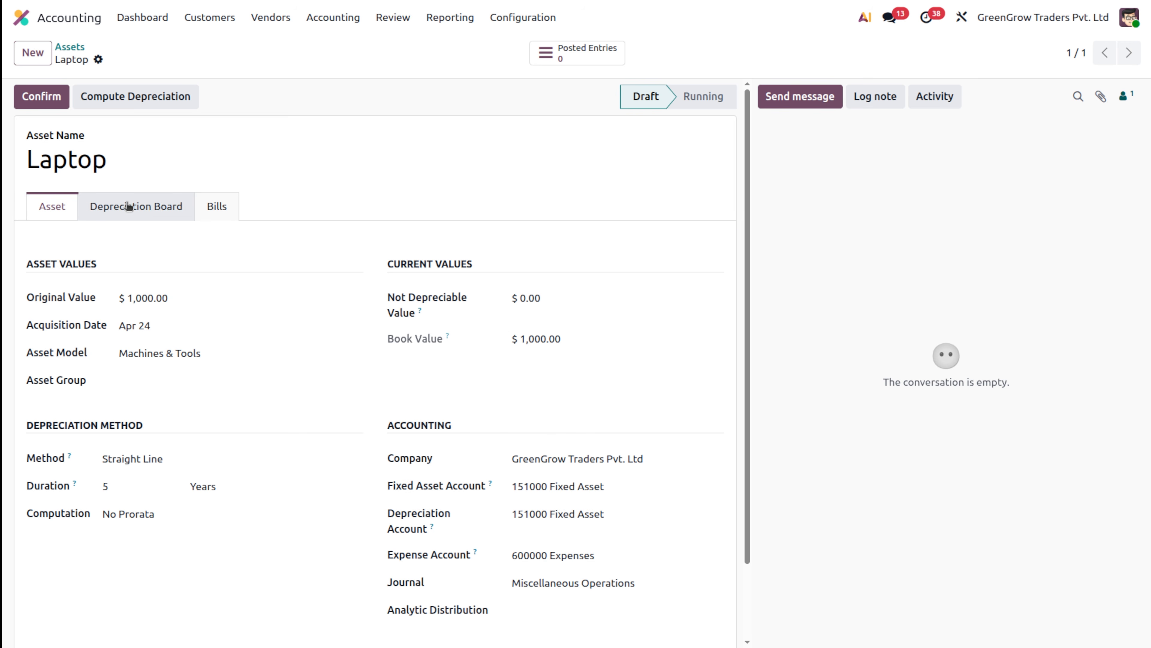
- Examine the yearly depreciation lines on the depreciation board against the asset's values, widening the Depreciable Value column
{"action": "left_click", "coordinate": [151, 206]}
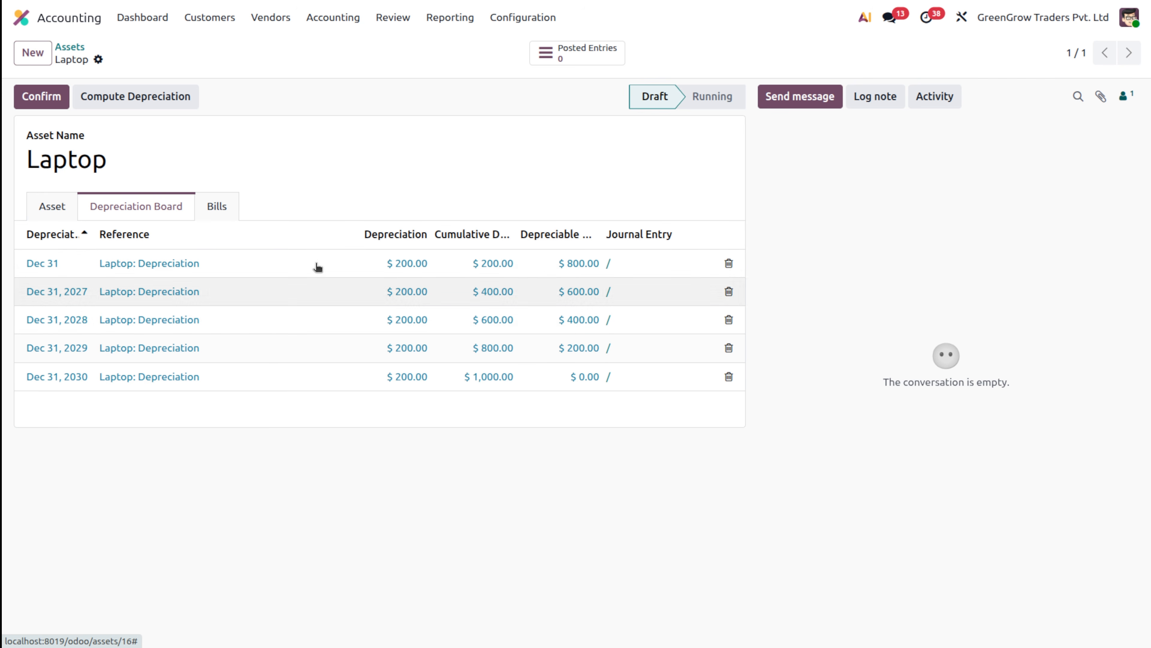
{"action": "left_click", "coordinate": [67, 208]}
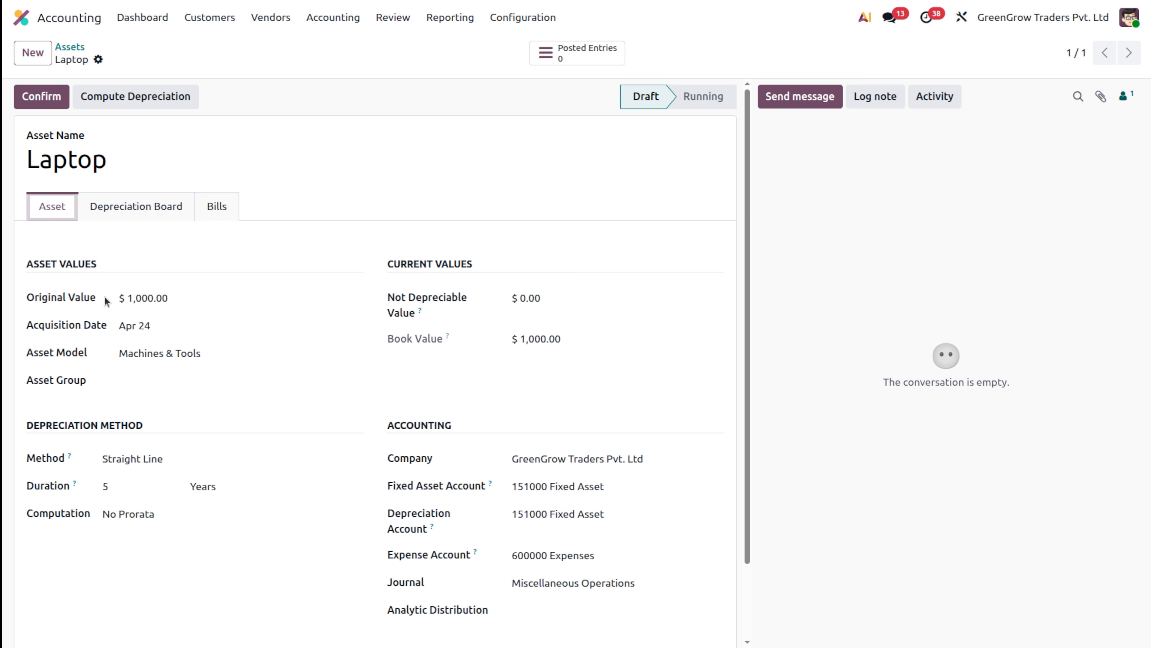
{"action": "left_click", "coordinate": [117, 206]}
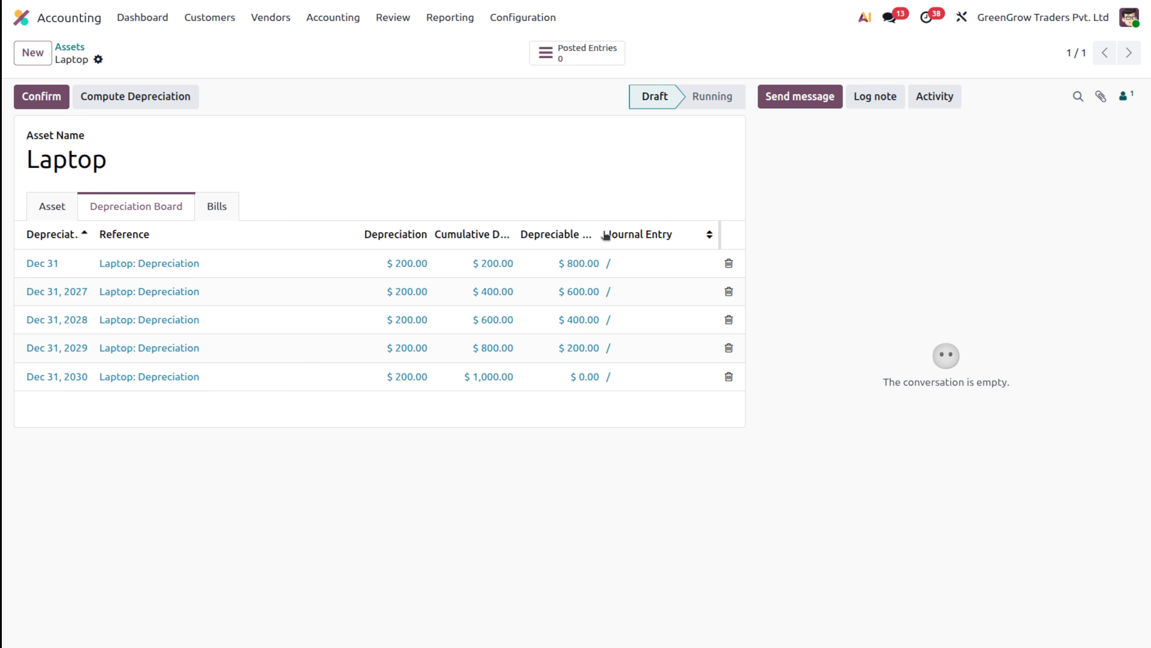
{"action": "left_click_drag", "start_coordinate": [600, 232], "coordinate": [615, 232]}
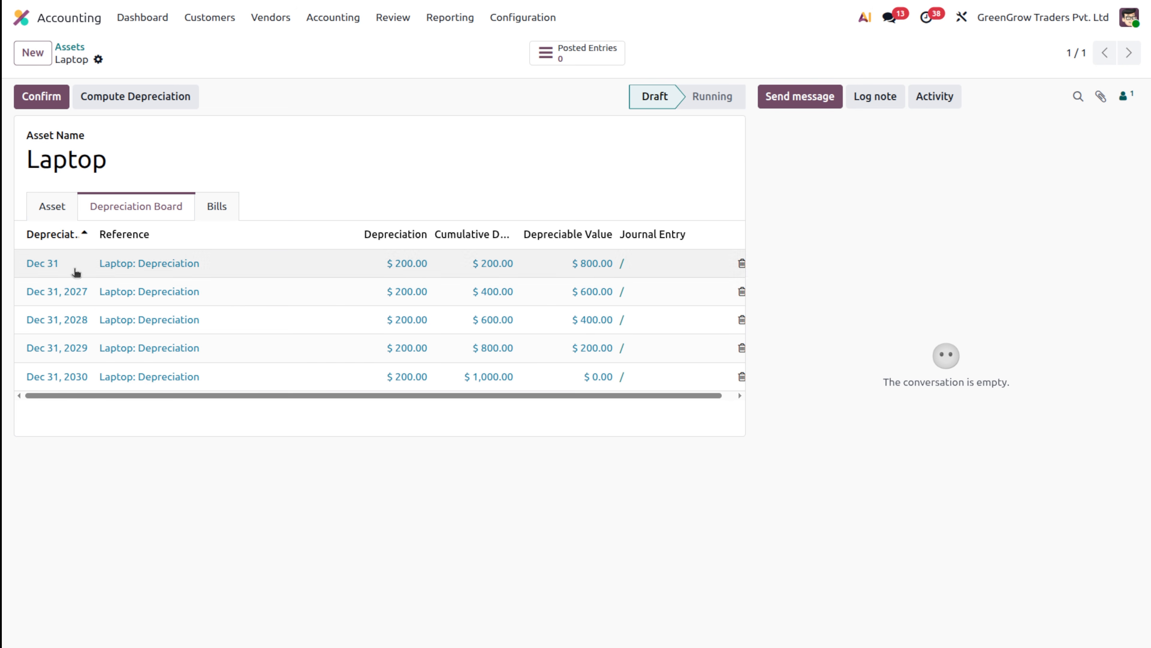
- Set the asset's computation to Constant Periods and recompute its depreciation
{"action": "left_click", "coordinate": [54, 204]}
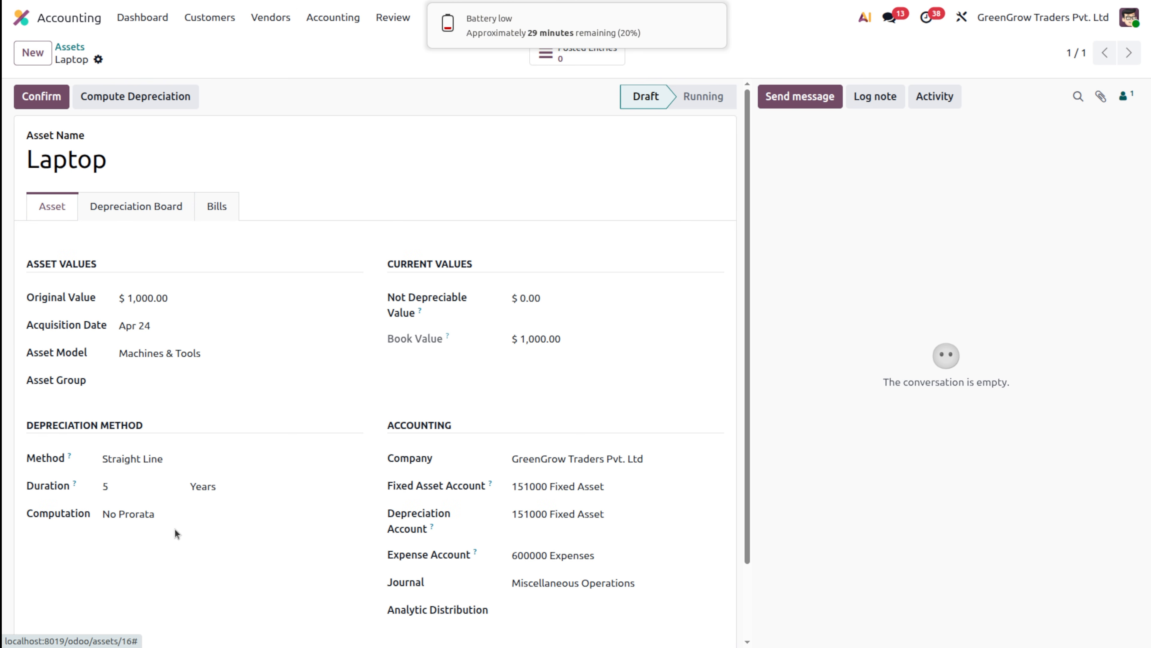
{"action": "left_click", "coordinate": [169, 513]}
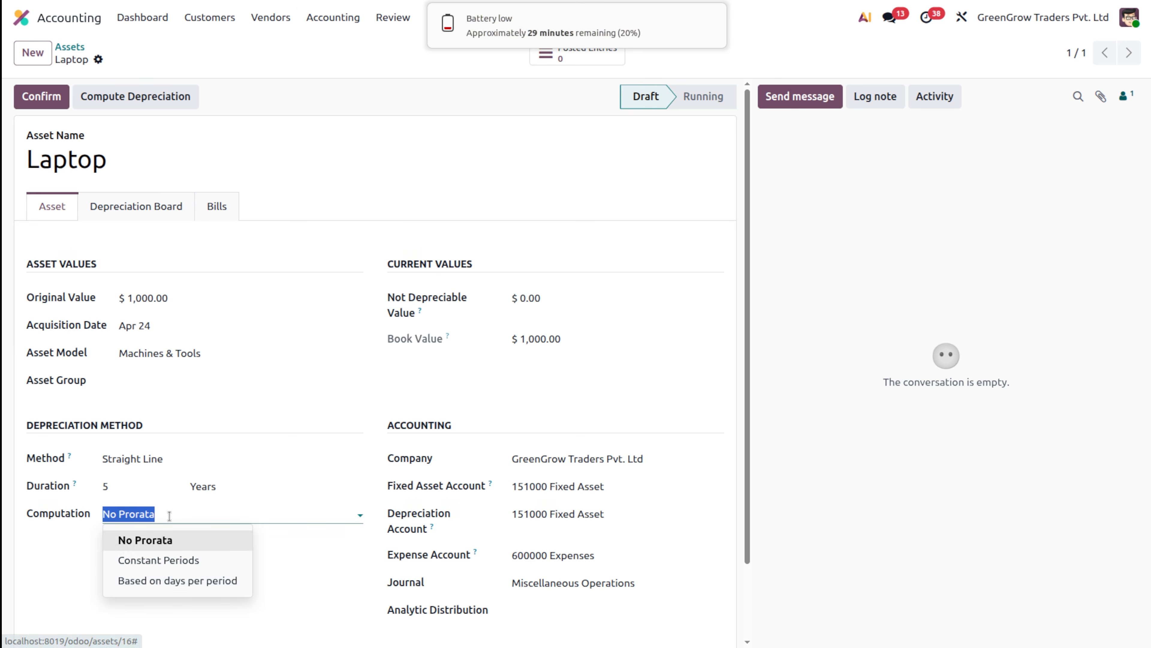
{"action": "left_click", "coordinate": [136, 561]}
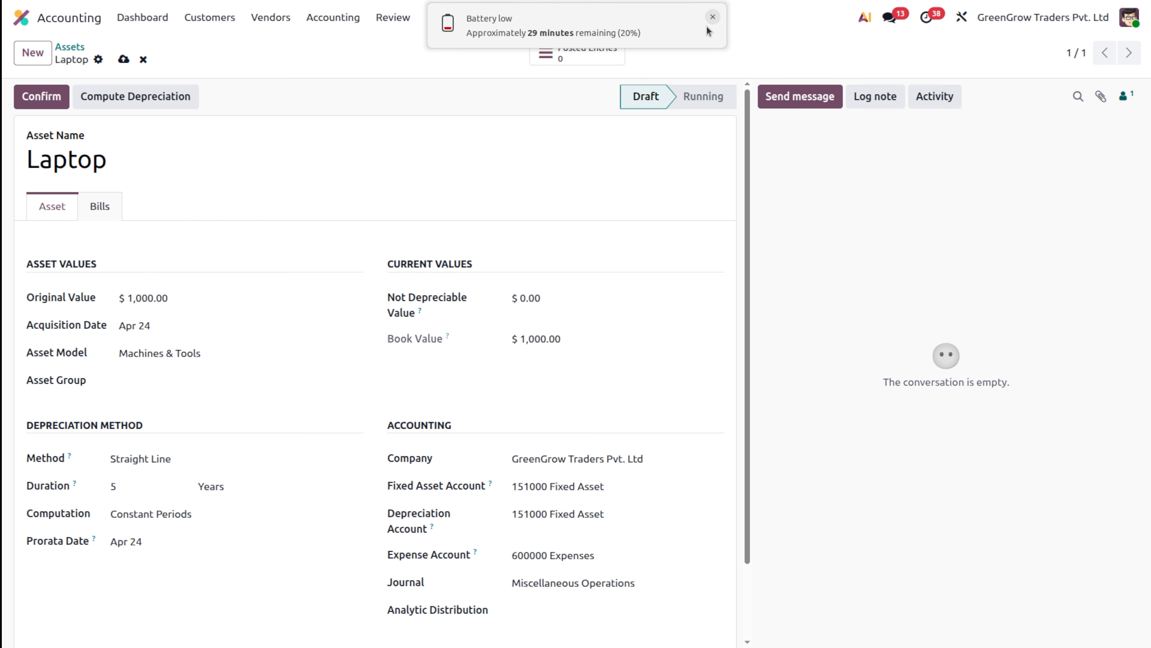
{"action": "left_click", "coordinate": [715, 19]}
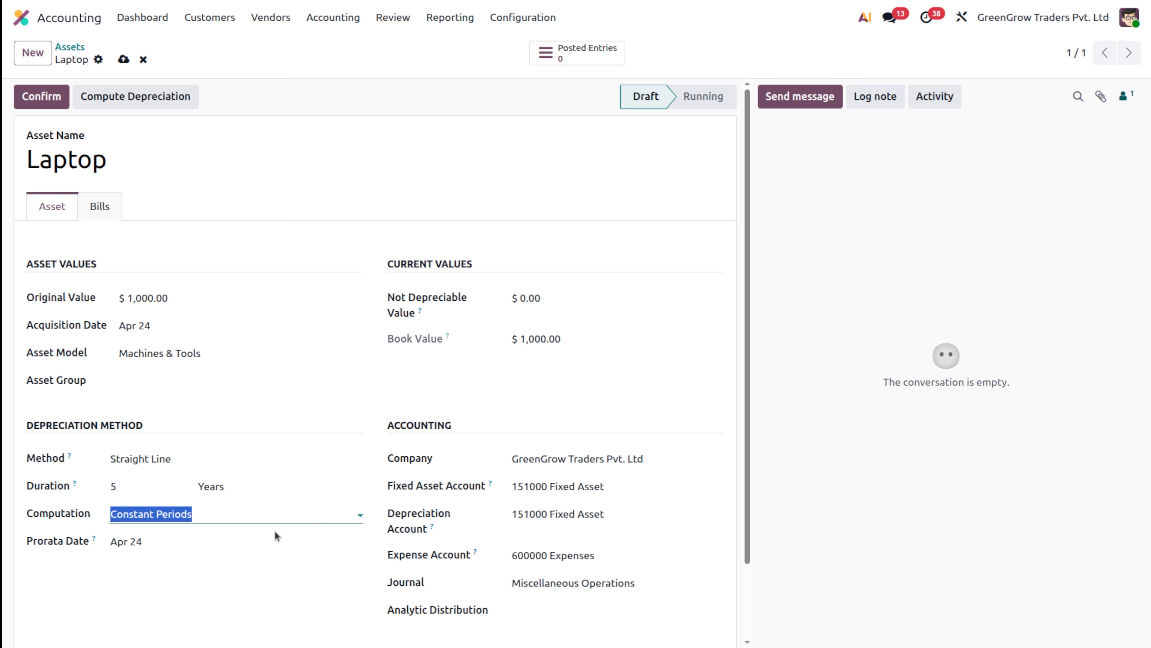
{"action": "left_click", "coordinate": [274, 542]}
{"action": "left_click", "coordinate": [217, 602]}
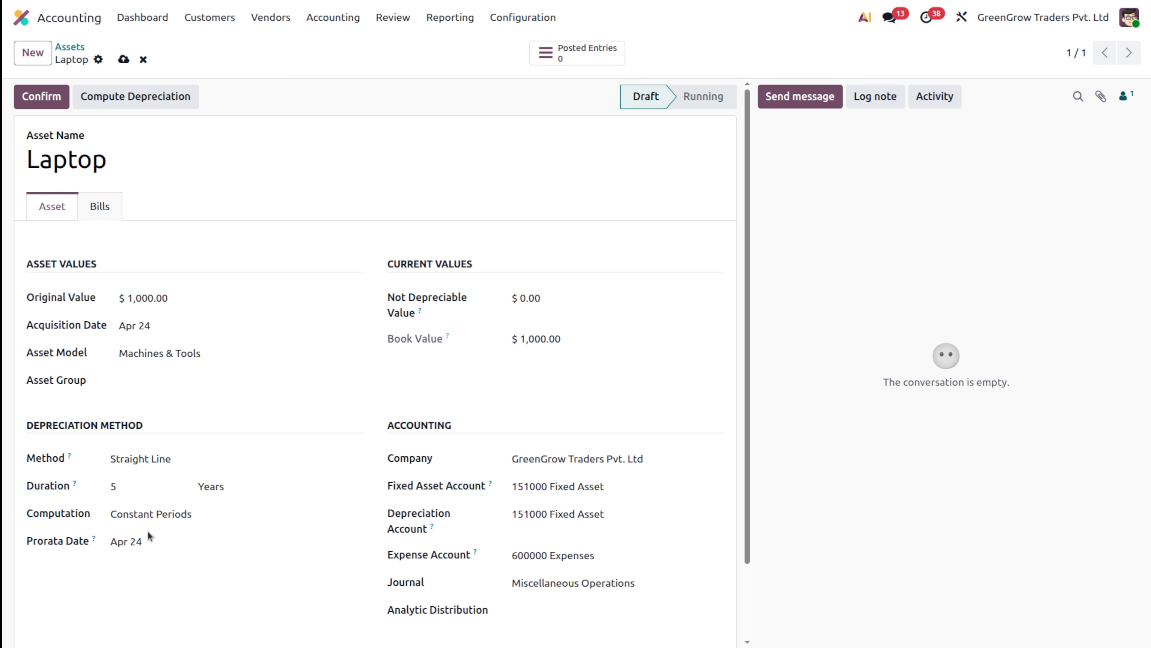
{"action": "left_click", "coordinate": [257, 505]}
{"action": "scroll", "coordinate": [207, 635], "scroll_direction": "down", "scroll_amount": 2}
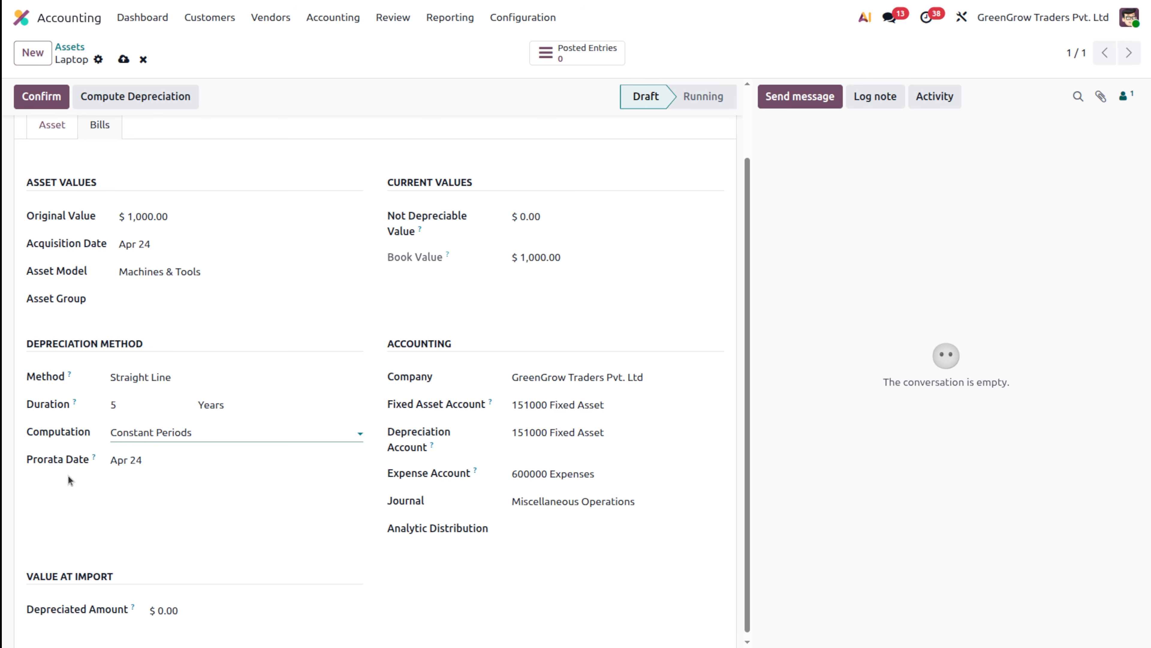
{"action": "left_click", "coordinate": [137, 94]}
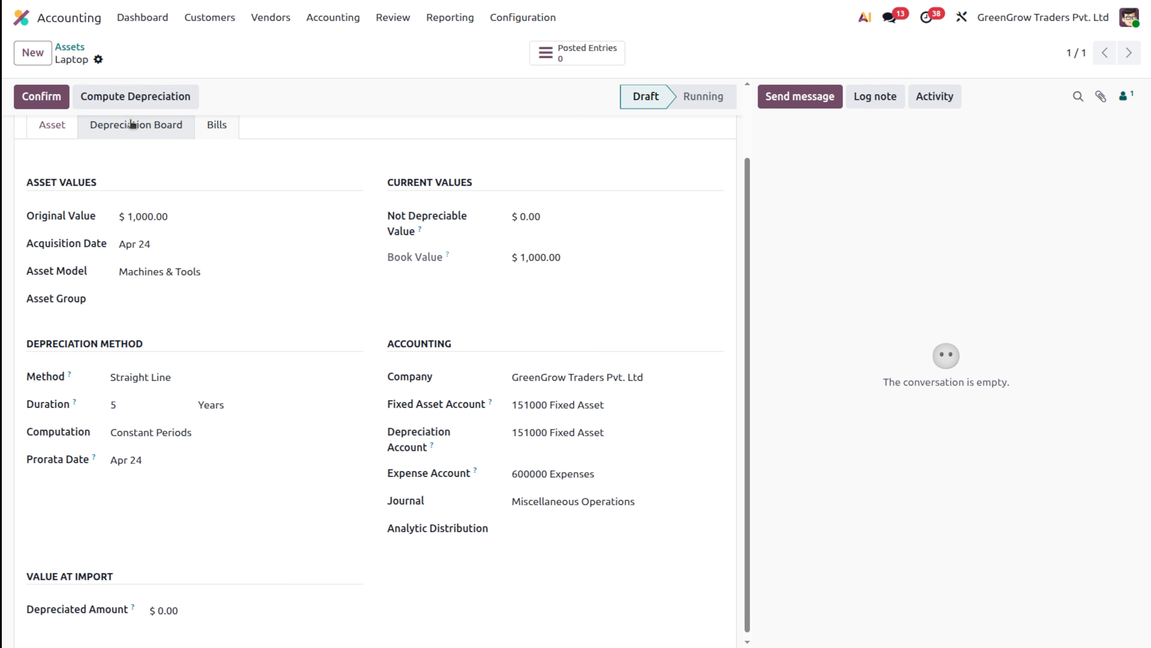
- Examine the recomputed depreciation board, check the first year's amount in the calculator with 200×251÷365, and return to the asset's details
{"action": "left_click", "coordinate": [138, 126]}
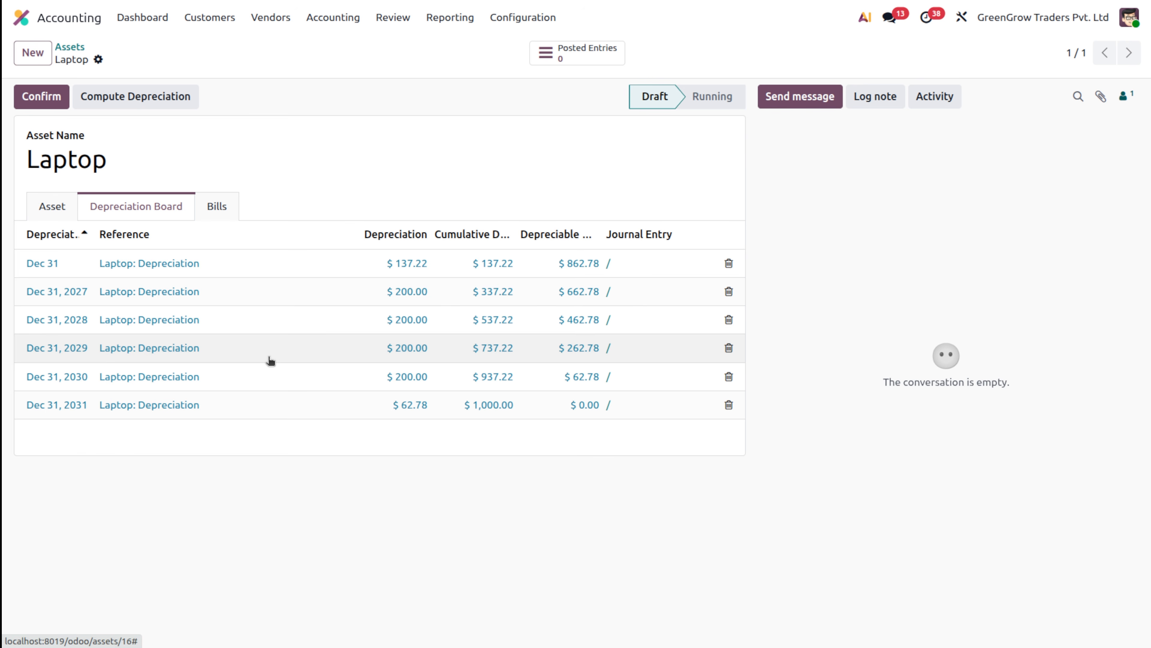
{"action": "key", "text": "alt+Tab"}
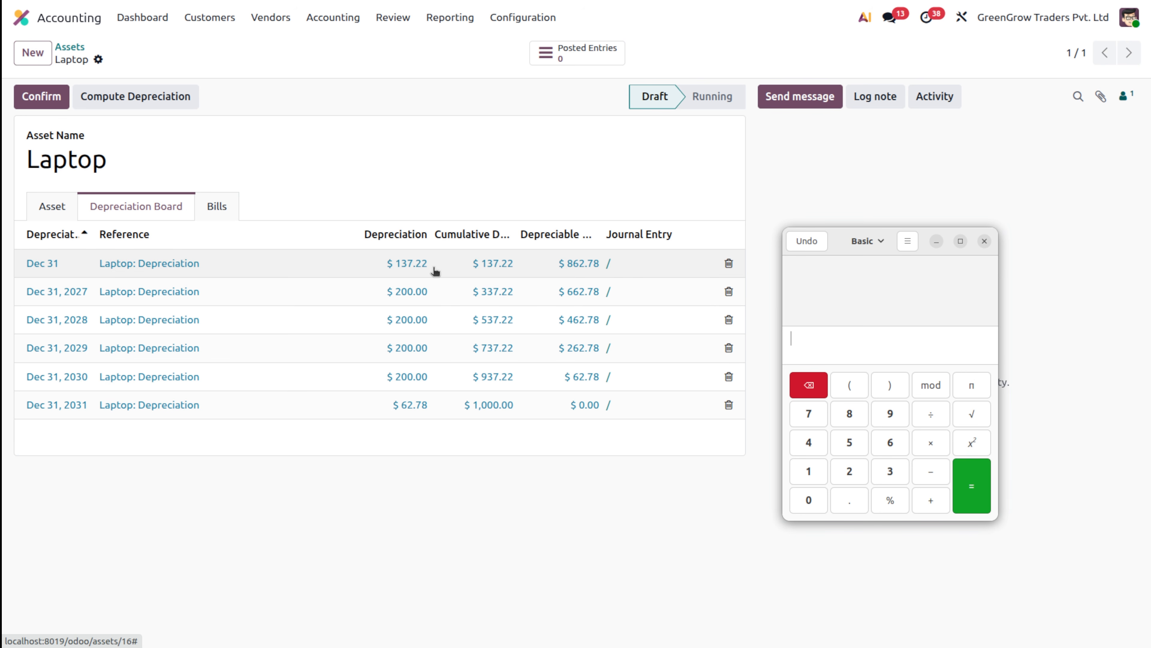
{"action": "type", "text": "2"}
{"action": "type", "text": "00"}
{"action": "type", "text": "*"}
{"action": "type", "text": "251"}
{"action": "type", "text": "/365"}
{"action": "key", "text": "Return"}
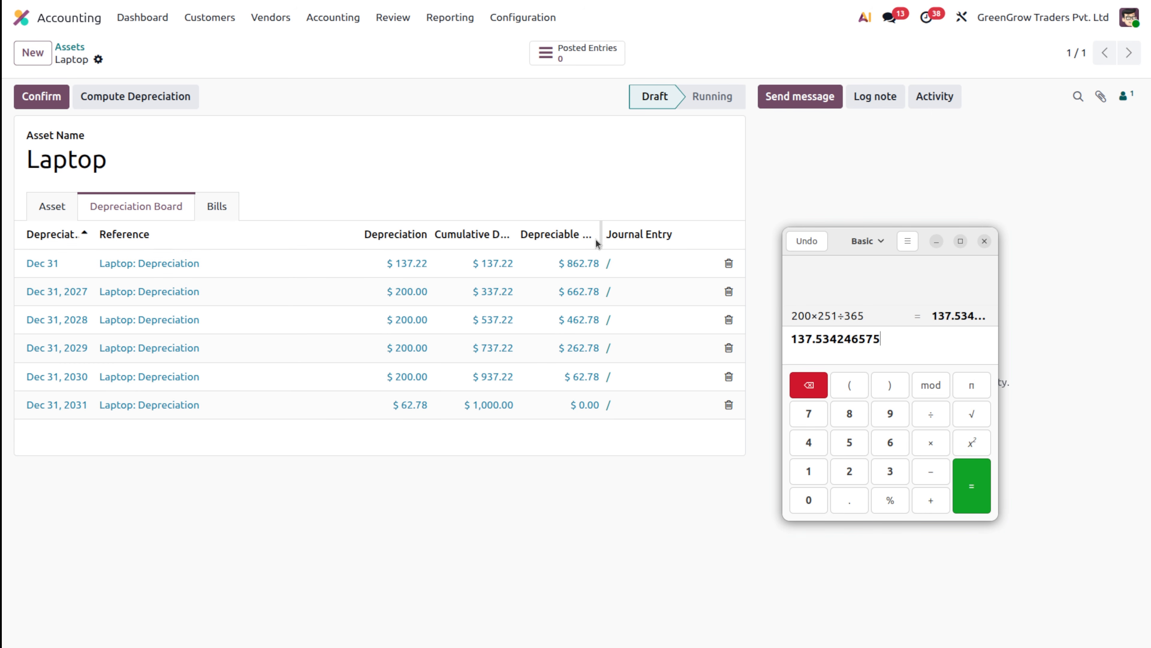
{"action": "left_click_drag", "start_coordinate": [600, 231], "coordinate": [621, 230]}
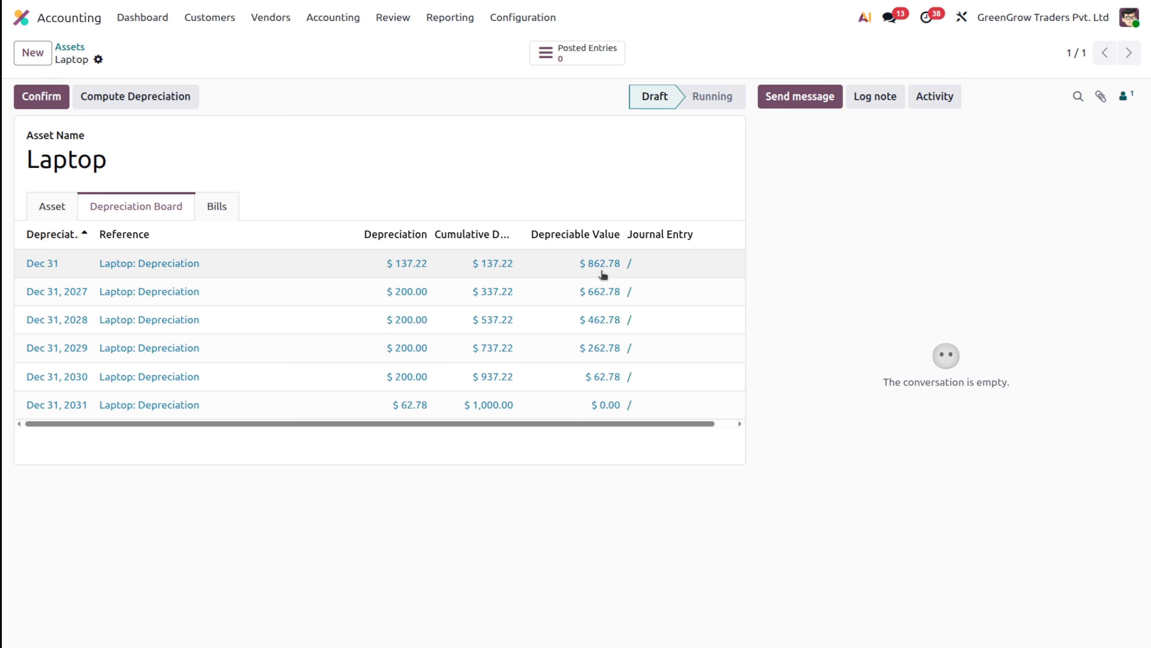
{"action": "left_click", "coordinate": [52, 208]}
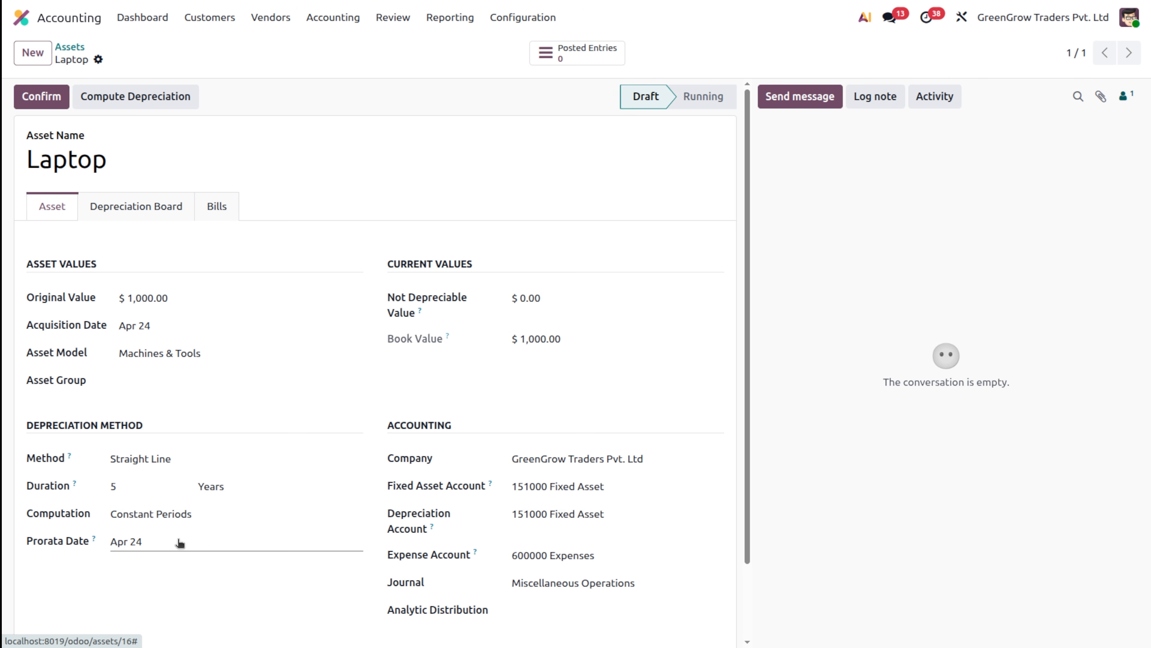
- Set the Laptop asset's computation to Based on days per period
{"action": "left_click", "coordinate": [221, 515]}
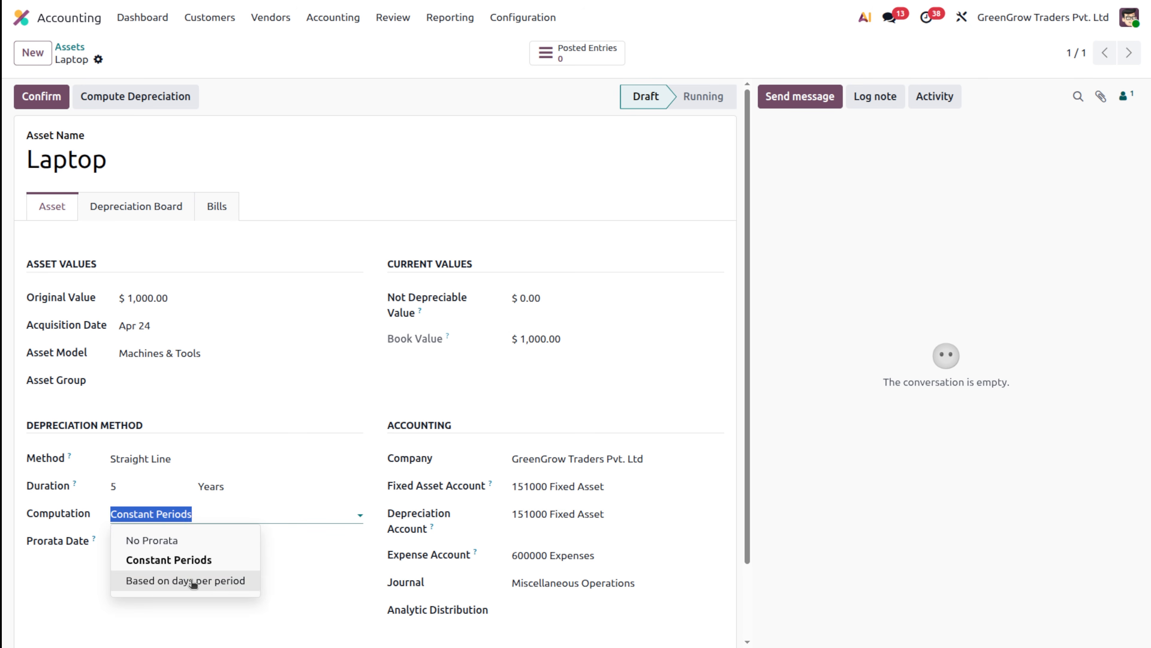
{"action": "left_click", "coordinate": [192, 583]}
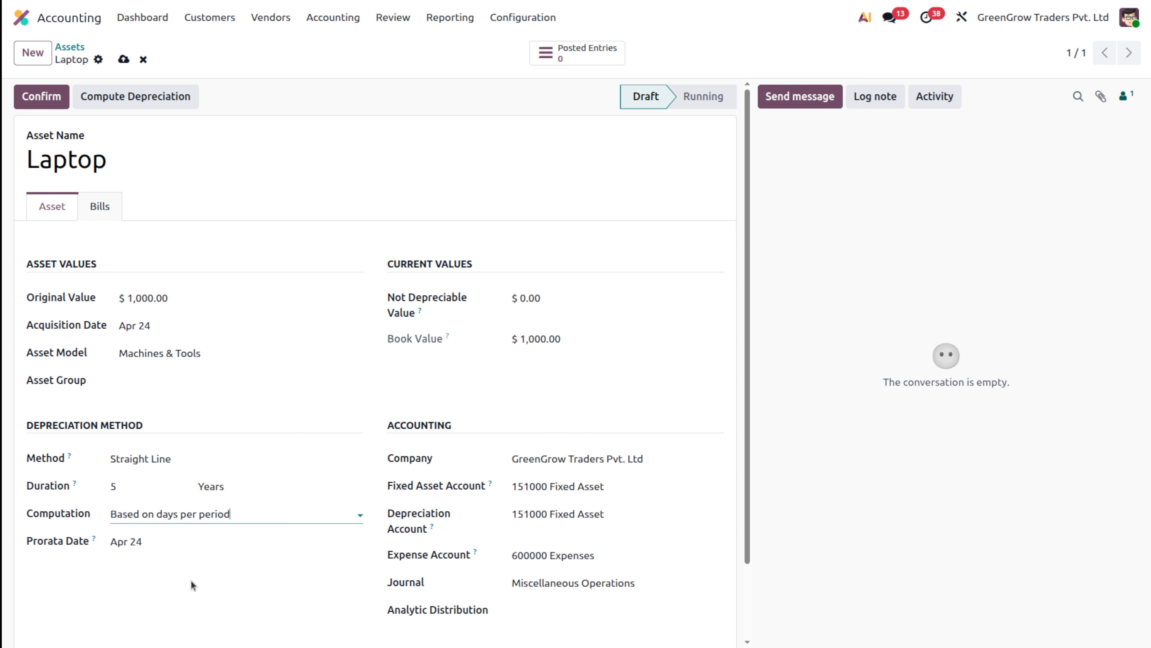
{"action": "key", "text": "XF86Calculator"}
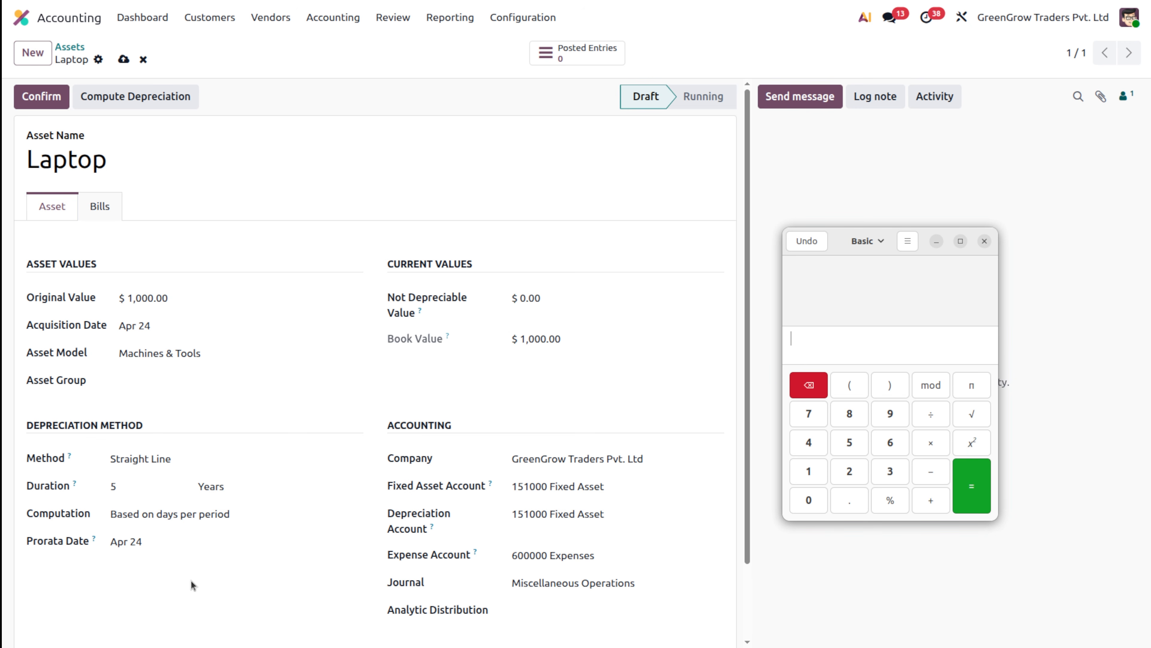
{"action": "type", "text": "200"}
{"action": "type", "text": "*"}
{"action": "type", "text": "251"}
{"action": "type", "text": "/"}
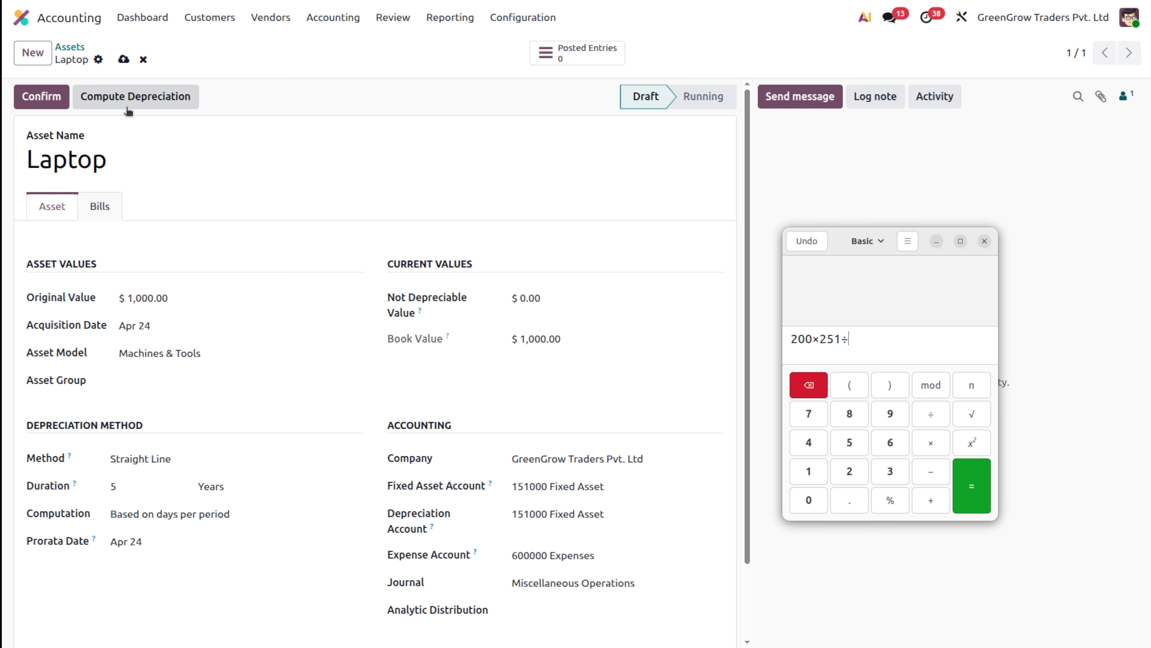
{"action": "left_click", "coordinate": [984, 240]}
- Recompute the depreciation and check the first year's amount on the depreciation board in the calculator with 200×251÷365
{"action": "left_click", "coordinate": [117, 96]}
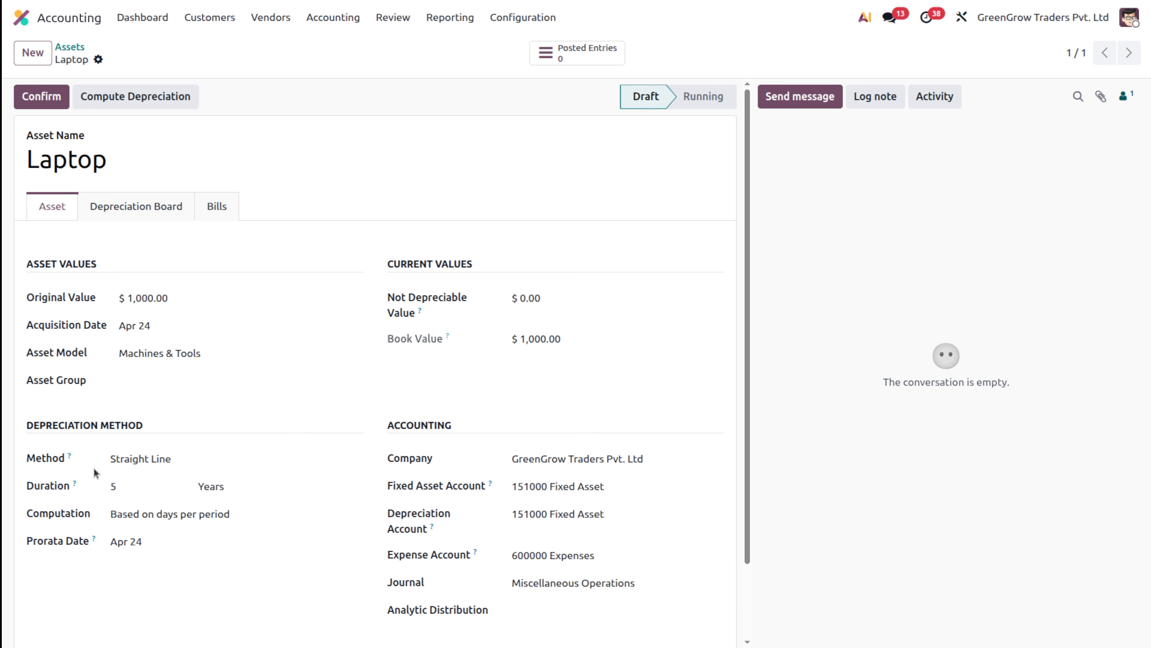
{"action": "left_click", "coordinate": [156, 210]}
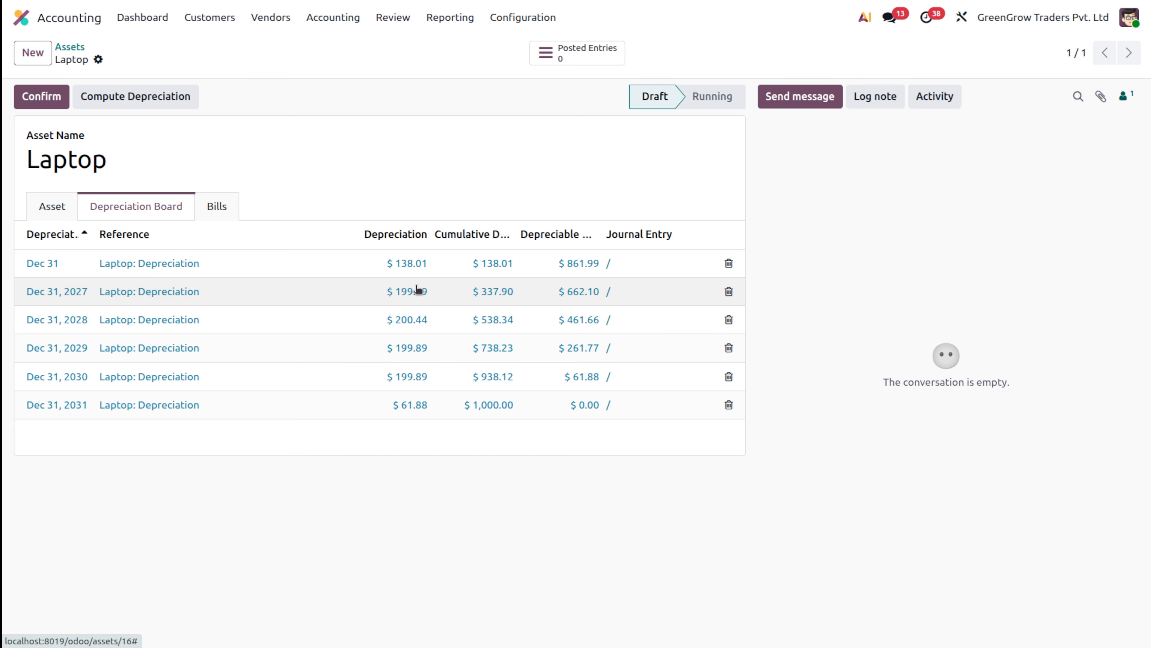
{"action": "key", "text": "XF86Calculator"}
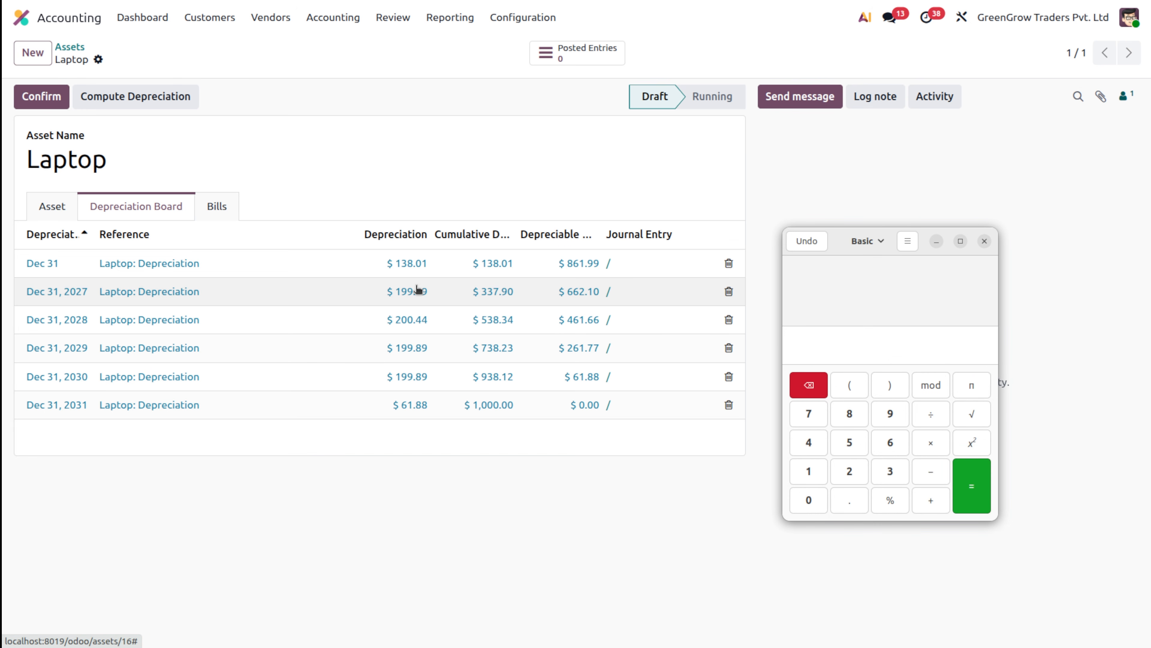
{"action": "type", "text": "200"}
{"action": "type", "text": "*251"}
{"action": "type", "text": "/365"}
{"action": "key", "text": "Return"}
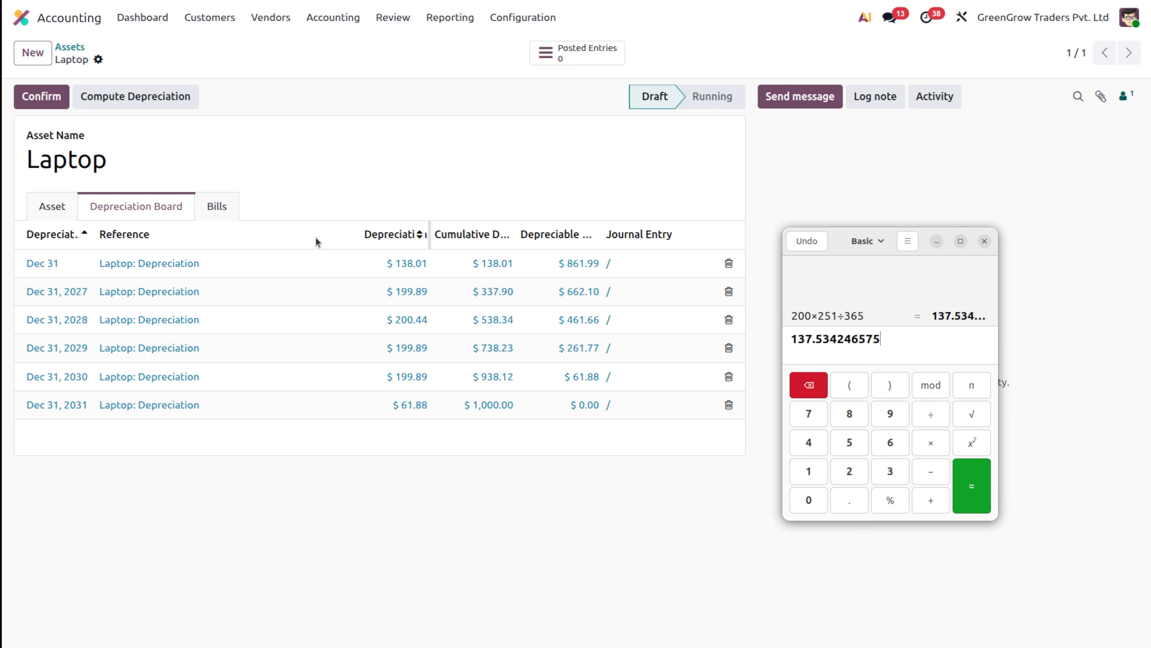
- Review the asset's straight-line settings and examine the yearly lines on the depreciation board against them
{"action": "left_click", "coordinate": [55, 210]}
{"action": "left_click", "coordinate": [56, 210]}
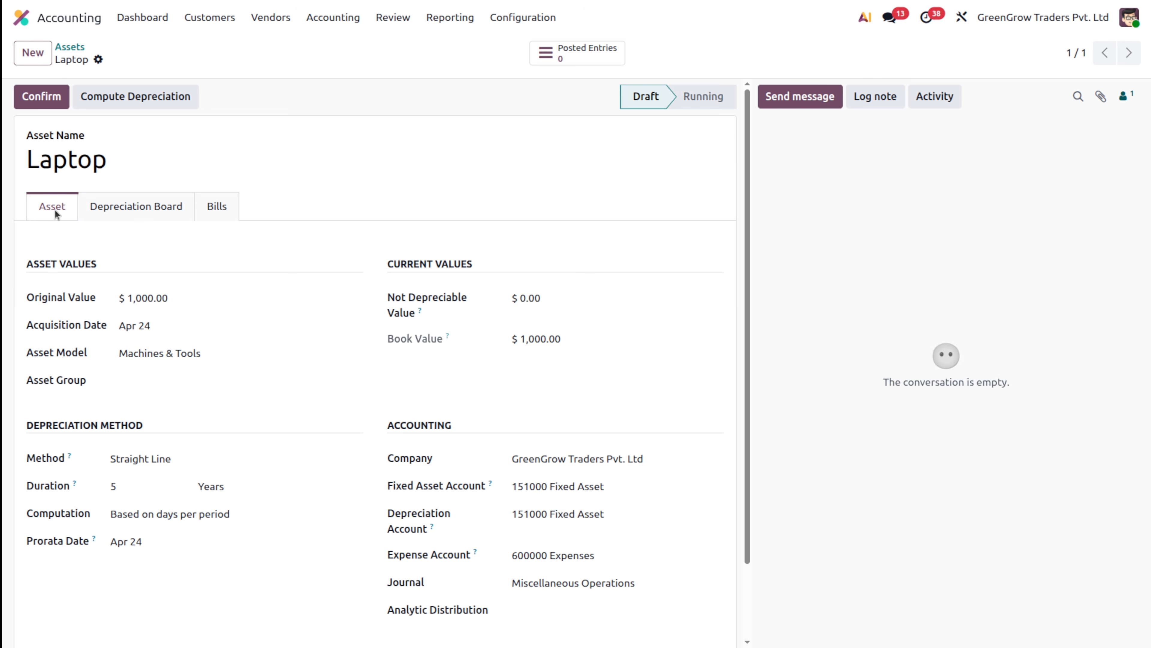
{"action": "left_click", "coordinate": [109, 221]}
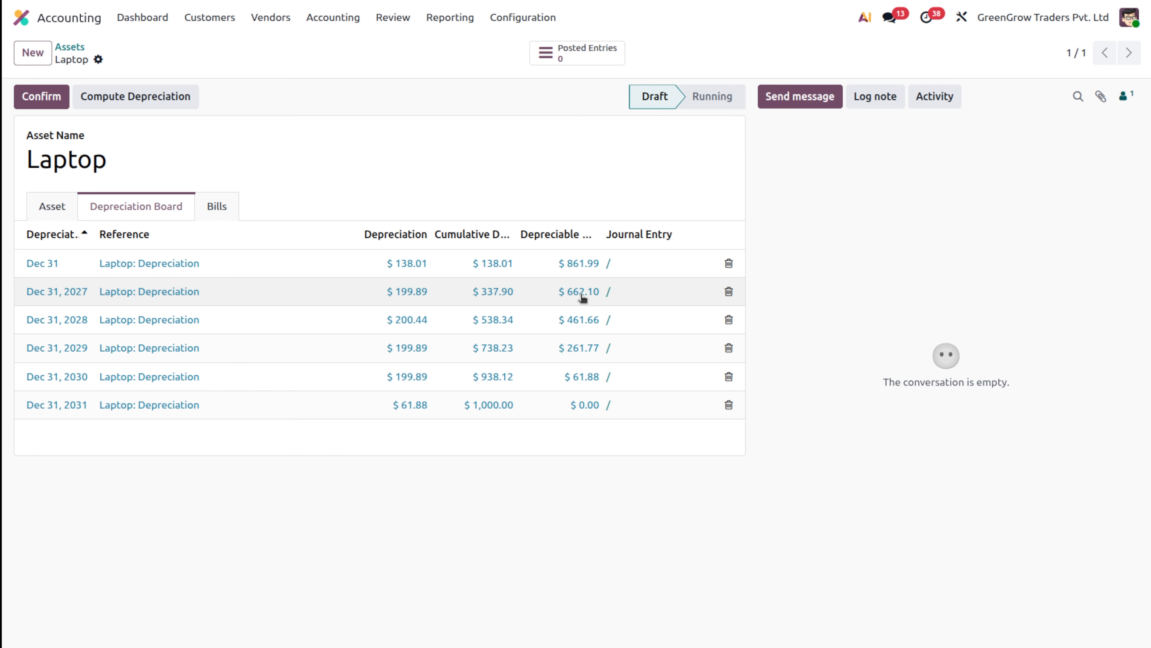
- Change the asset's depreciation method to Declining with No Prorata computation and recompute its depreciation
{"action": "left_click", "coordinate": [53, 203]}
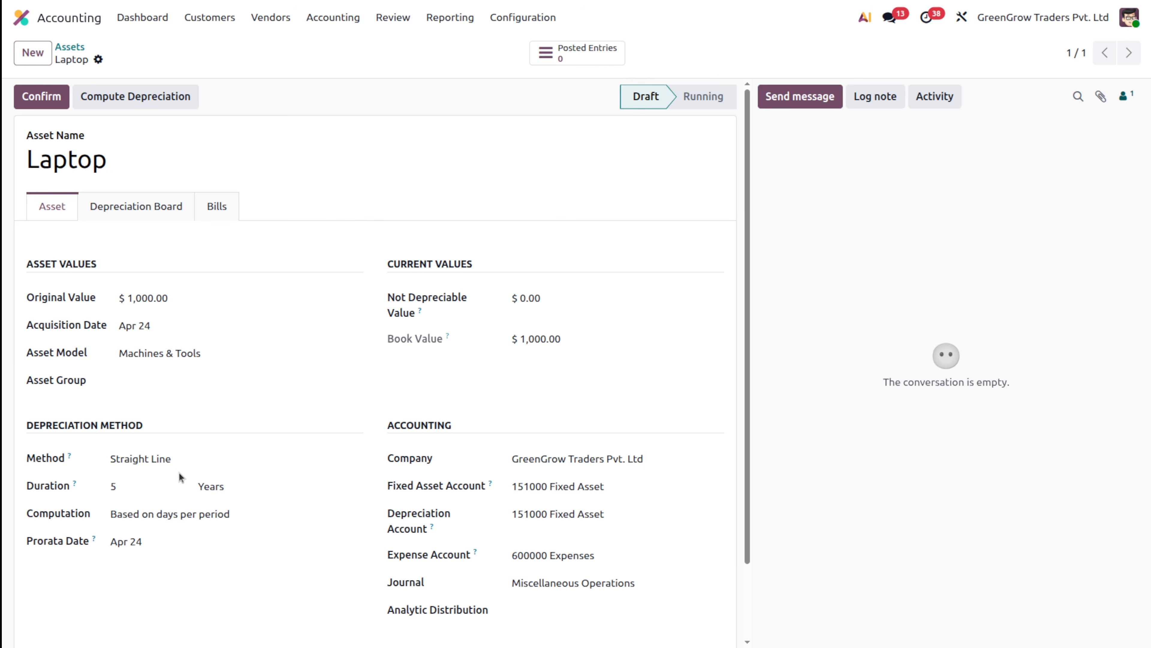
{"action": "left_click", "coordinate": [183, 459]}
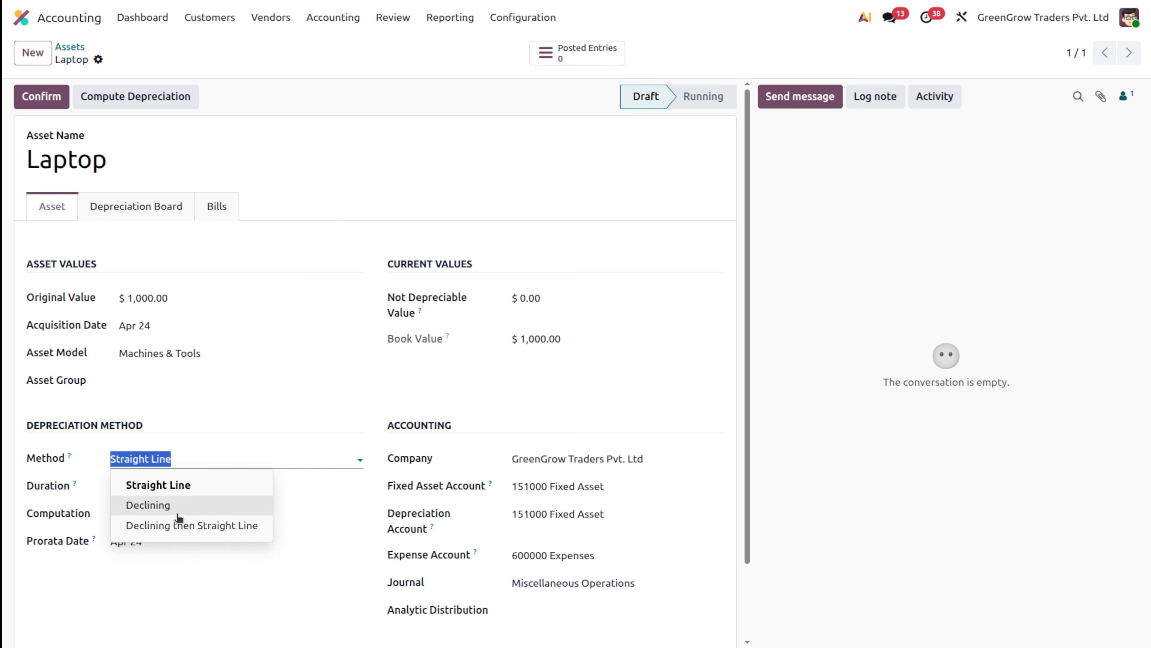
{"action": "left_click", "coordinate": [177, 514]}
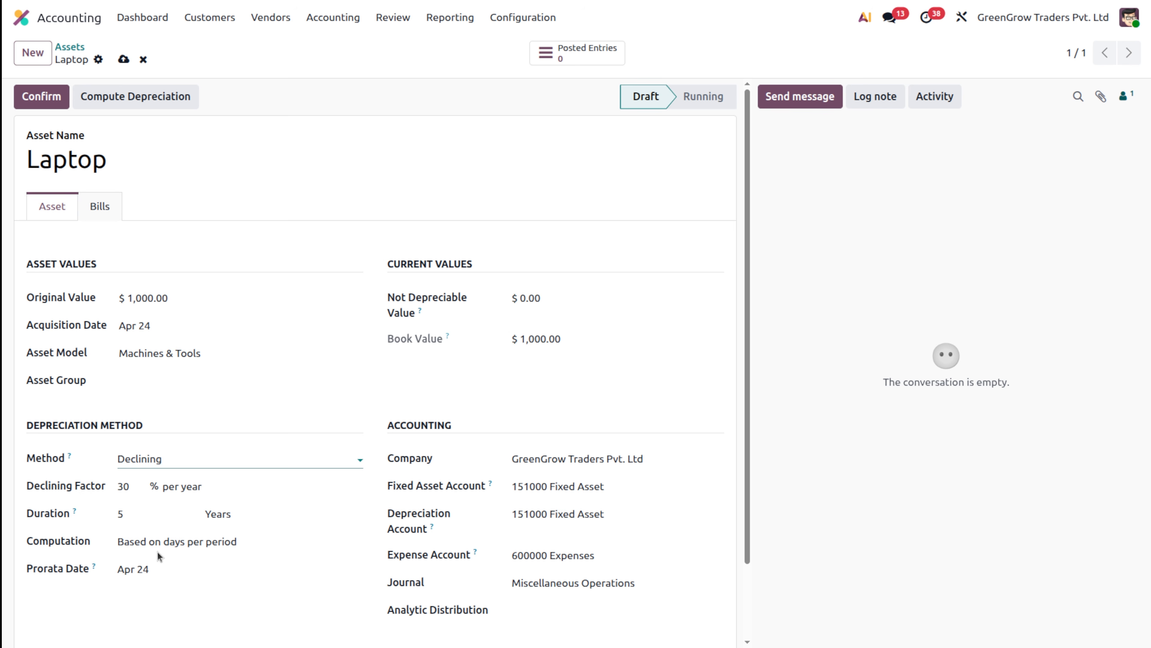
{"action": "left_click", "coordinate": [166, 543]}
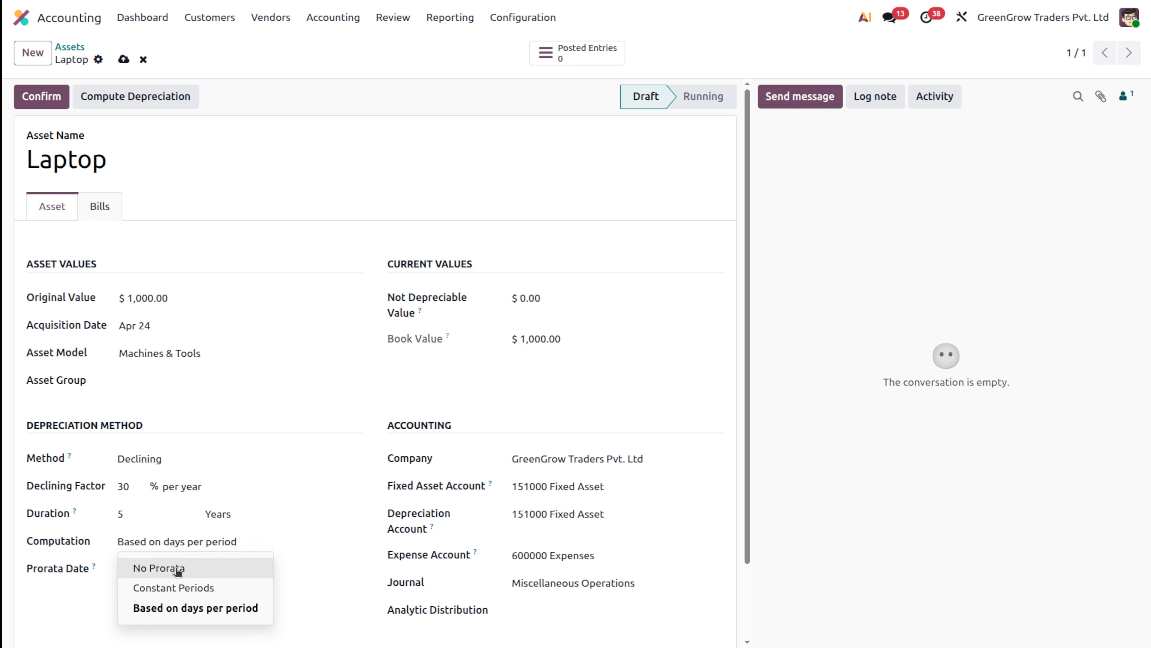
{"action": "left_click", "coordinate": [178, 570]}
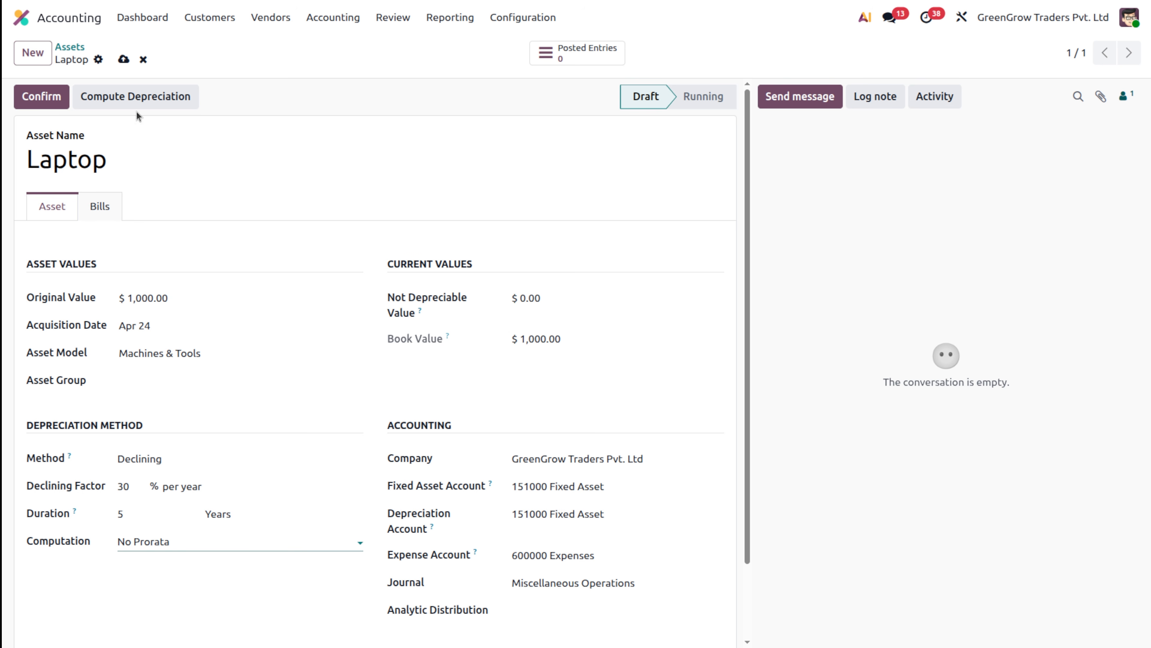
{"action": "left_click", "coordinate": [136, 96]}
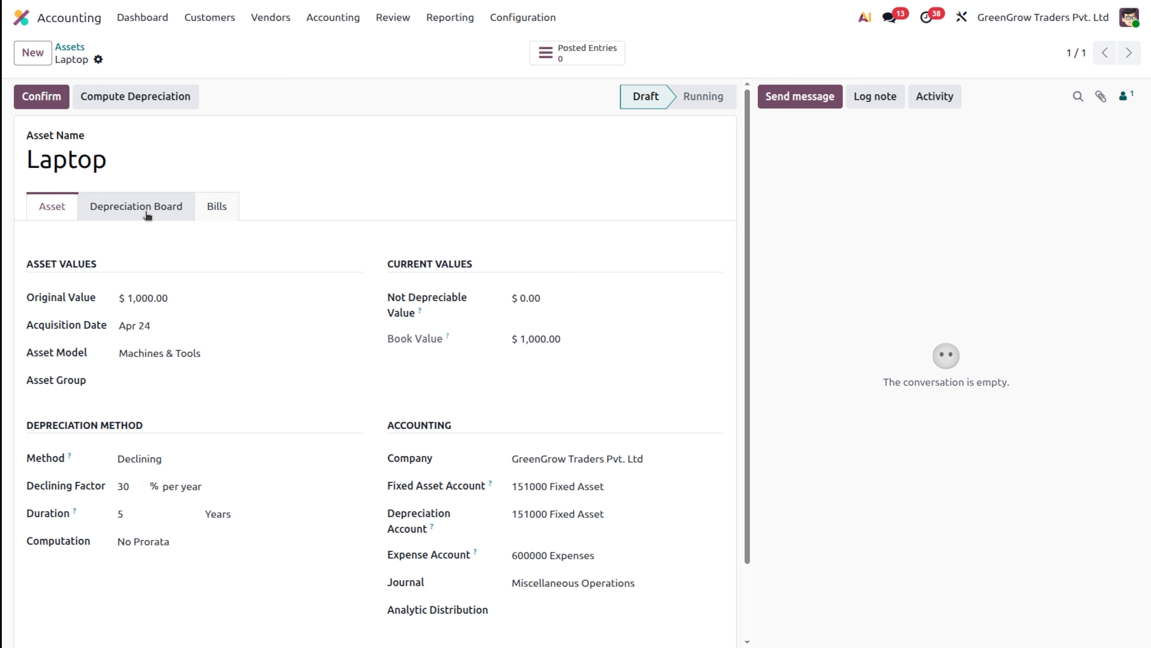
- Examine the declining depreciation lines on the depreciation board against the asset's details
{"action": "left_click", "coordinate": [143, 211]}
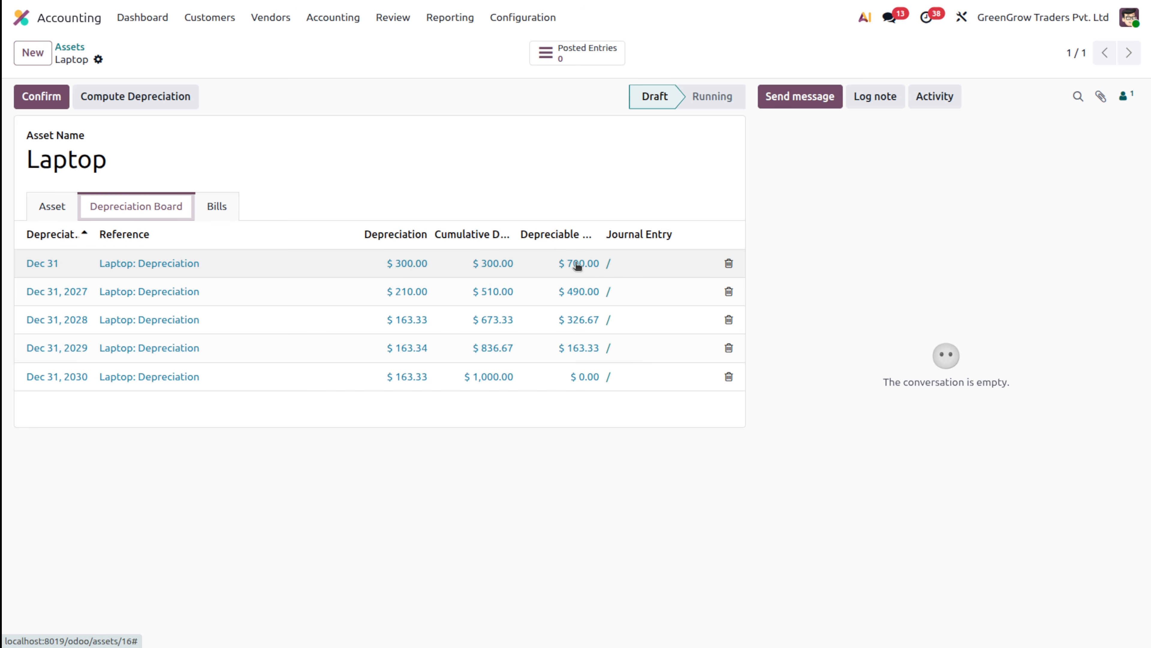
{"action": "left_click", "coordinate": [58, 204]}
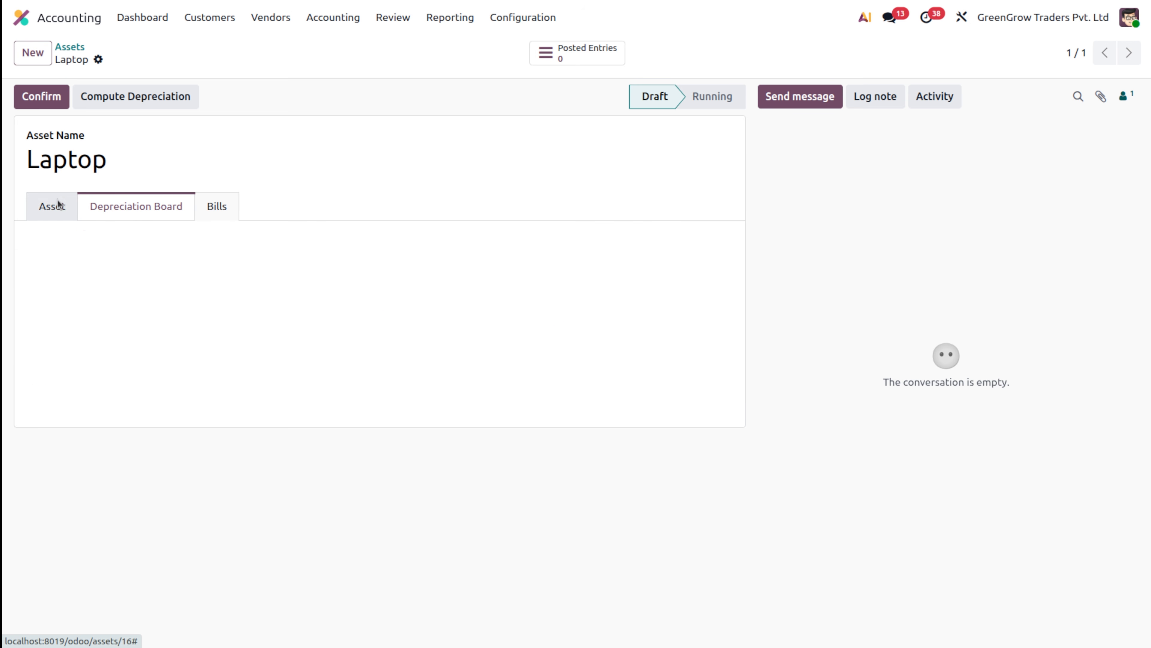
{"action": "left_click", "coordinate": [114, 213]}
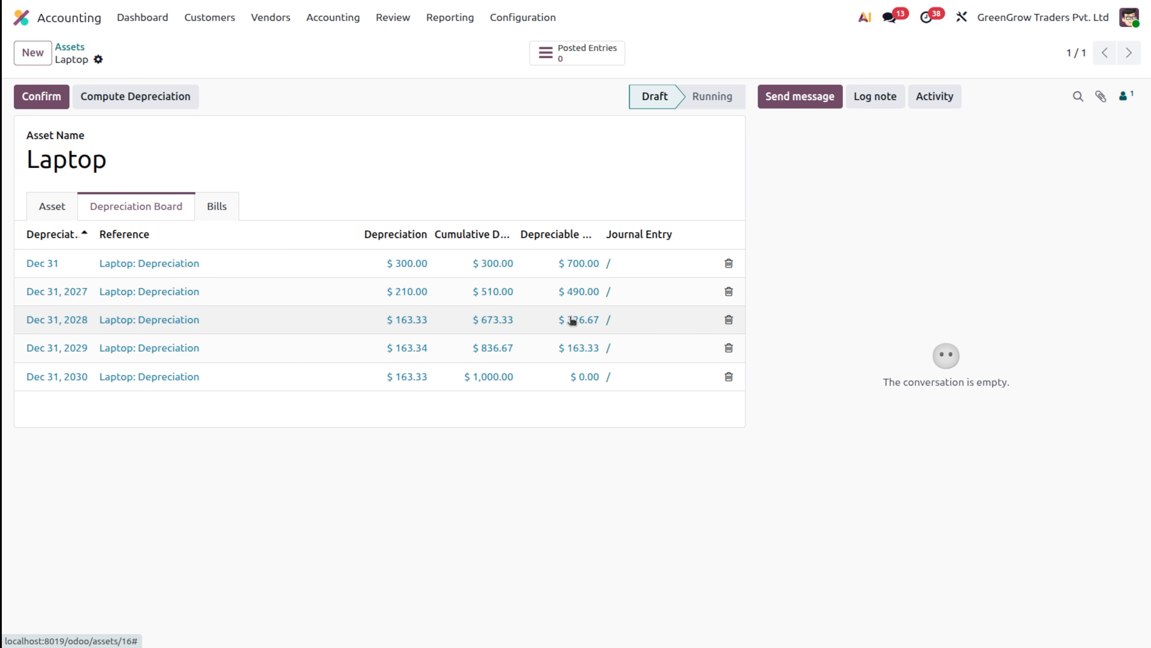
- Set the declining asset's computation to Constant Periods and recompute its depreciation
{"action": "left_click", "coordinate": [58, 207]}
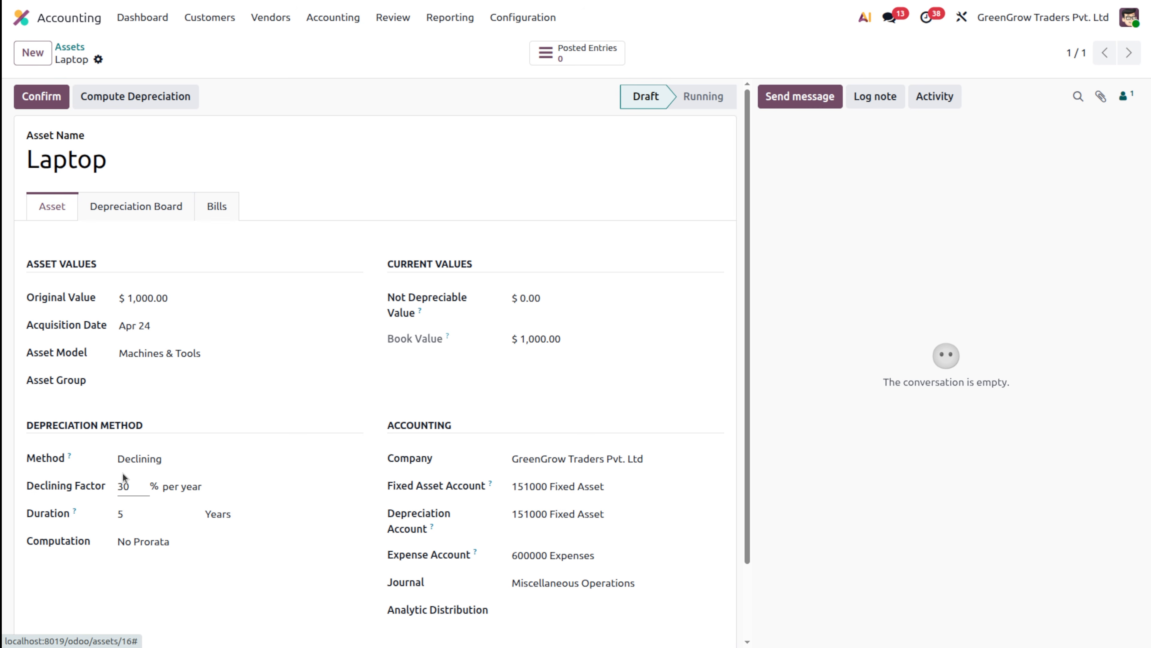
{"action": "left_click", "coordinate": [150, 541]}
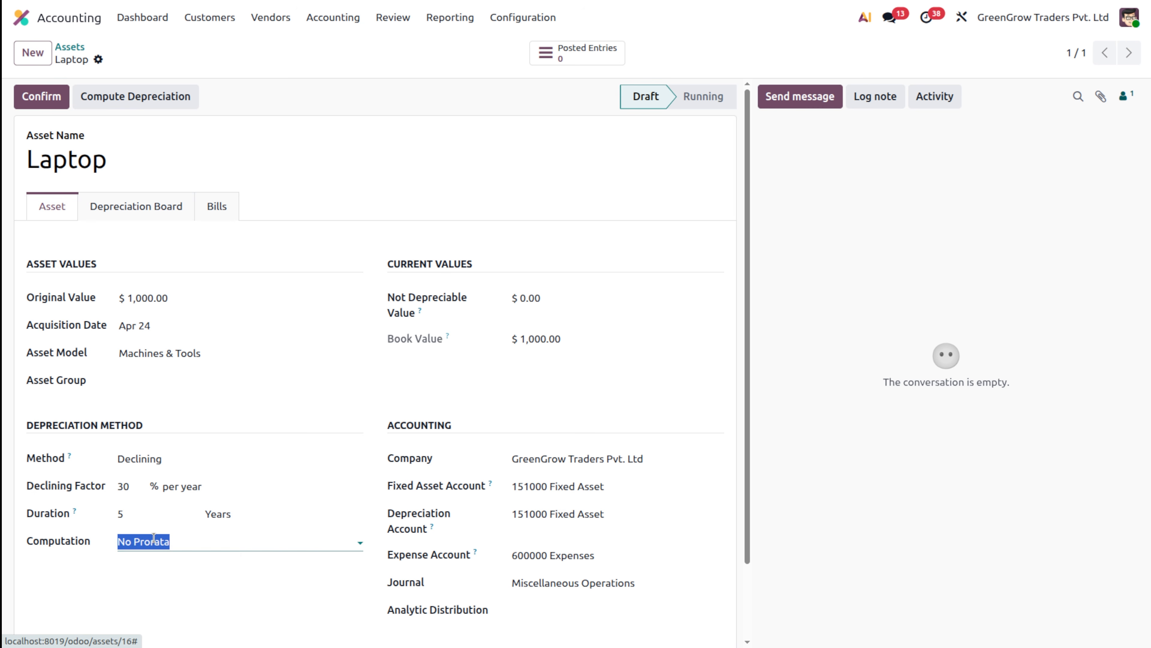
{"action": "left_click", "coordinate": [206, 589]}
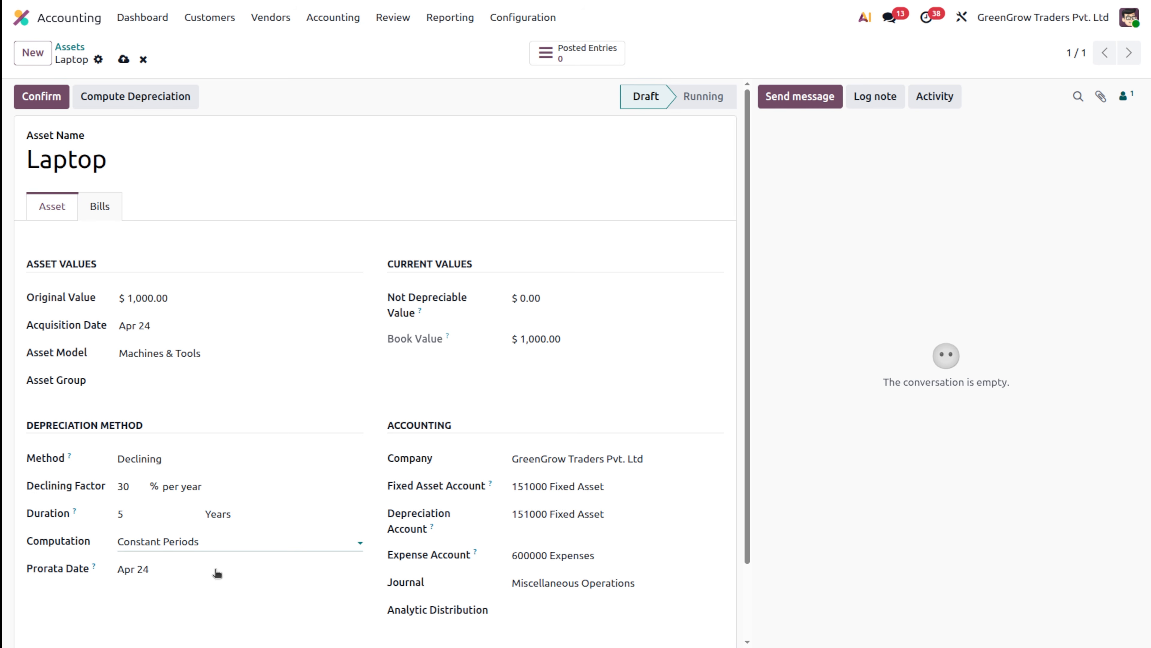
{"action": "left_click", "coordinate": [104, 101]}
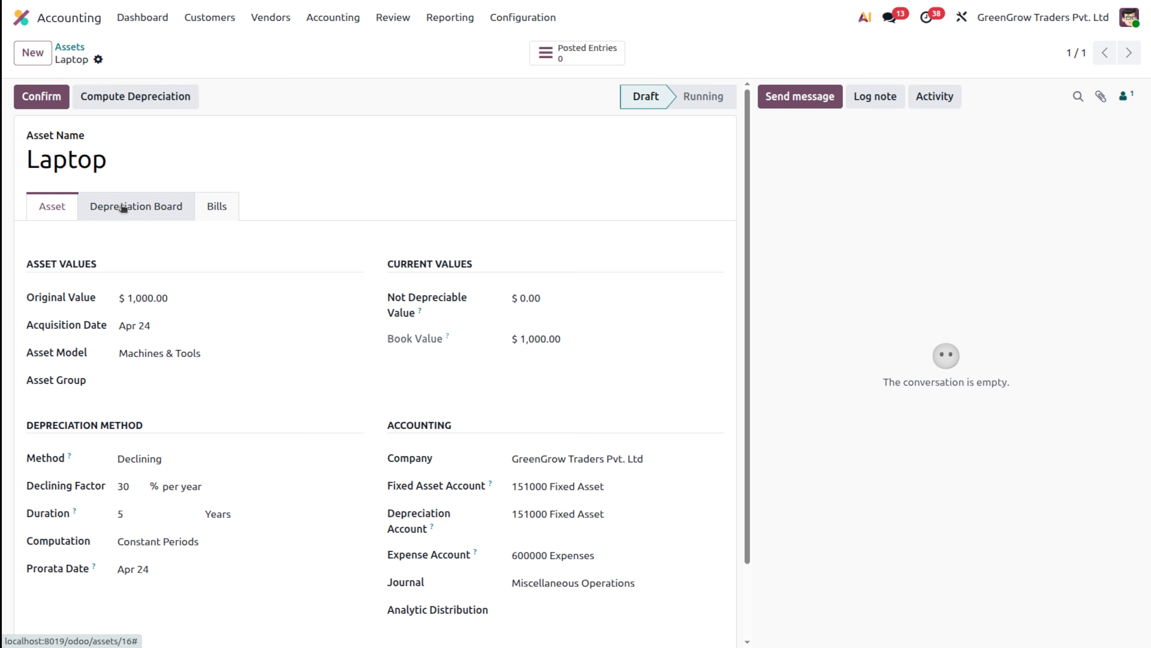
- Check the first year's declining amount on the depreciation board in the calculator with 1000×30%×251÷365
{"action": "left_click", "coordinate": [121, 209]}
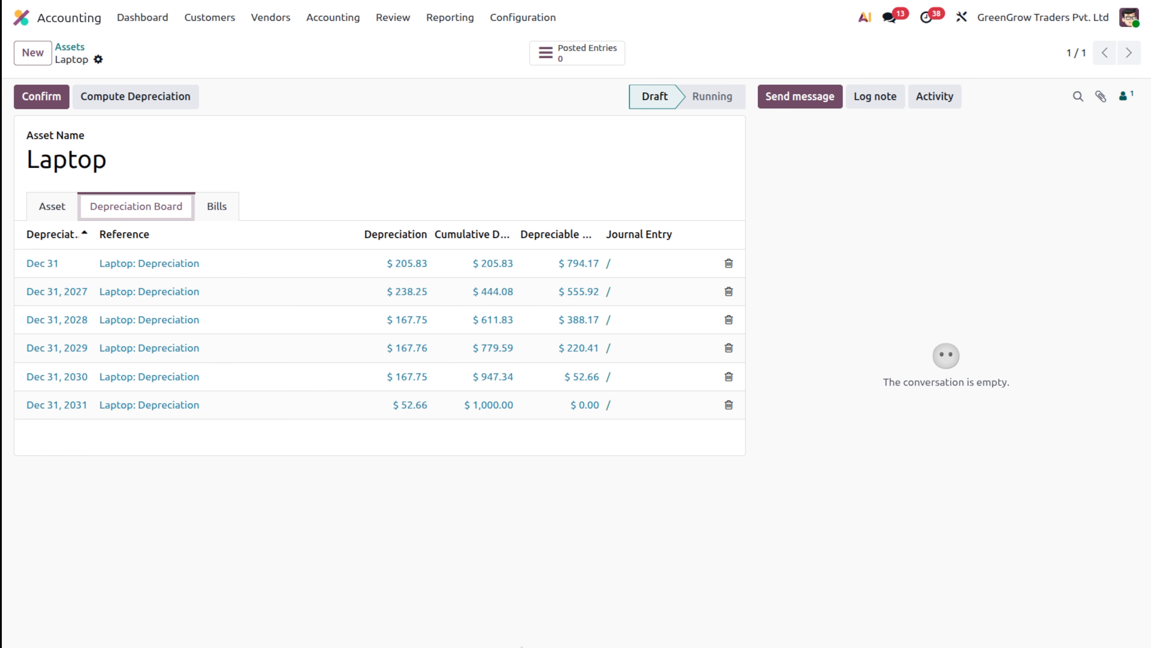
{"action": "key", "text": "alt+Tab"}
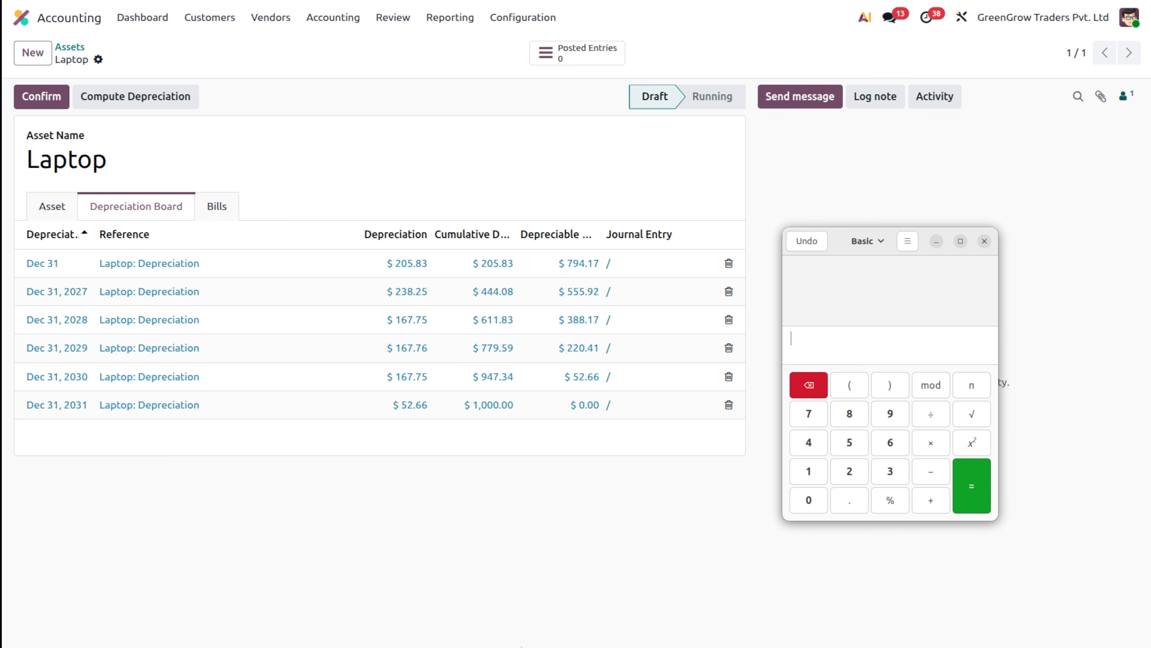
{"action": "type", "text": "100"}
{"action": "type", "text": "0×30"}
{"action": "type", "text": "%"}
{"action": "type", "text": "*"}
{"action": "type", "text": "251/"}
{"action": "type", "text": "36"}
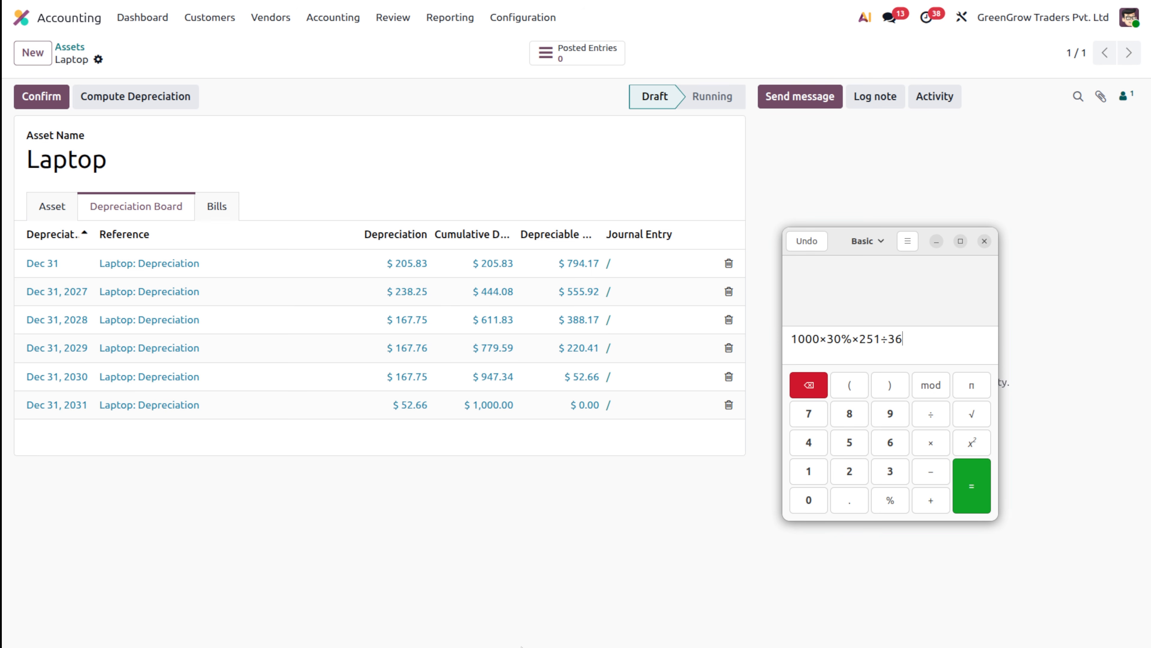
{"action": "type", "text": "5"}
{"action": "key", "text": "Return"}
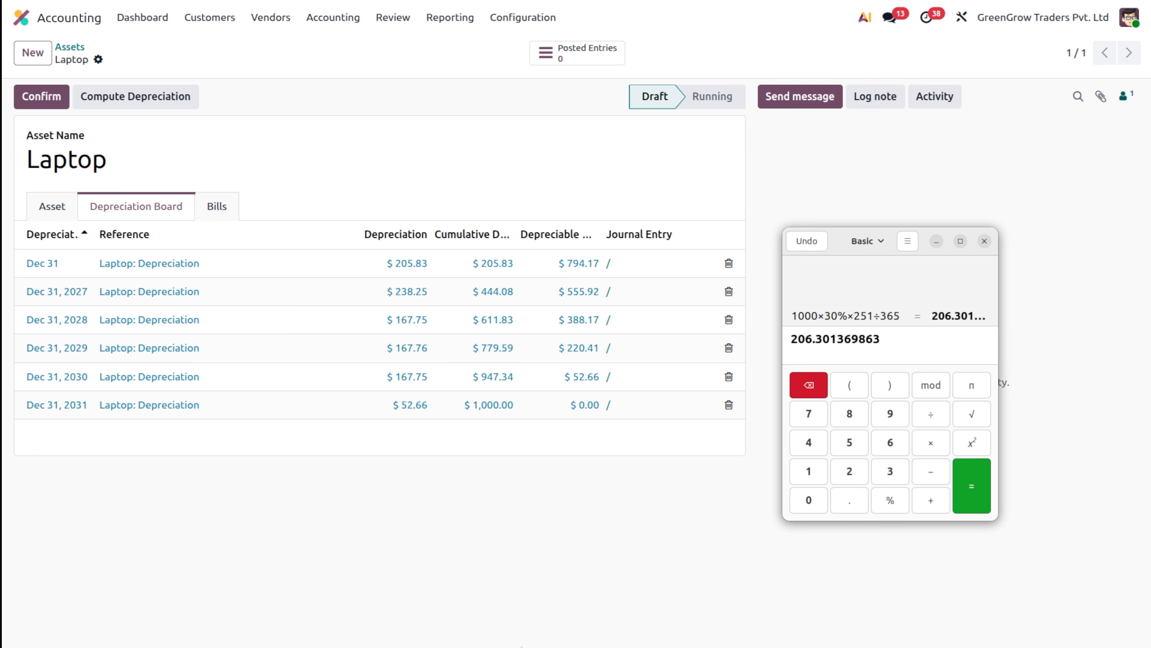
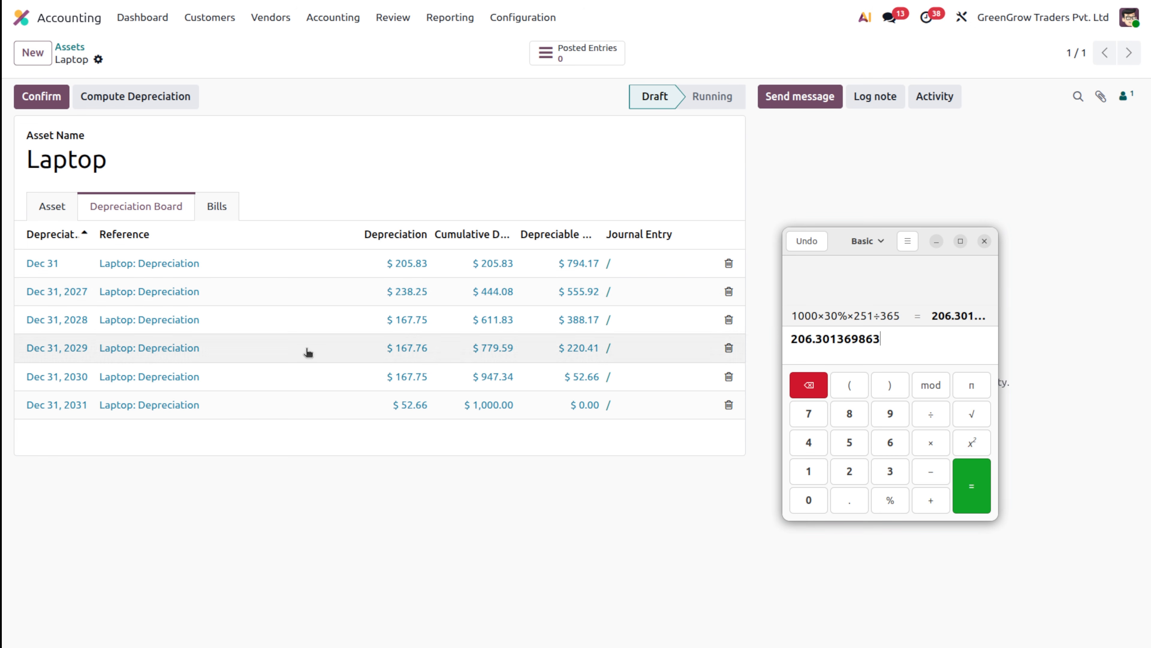
- Set the declining asset's computation to Based on days per period
{"action": "left_click", "coordinate": [34, 205]}
{"action": "left_click", "coordinate": [208, 550]}
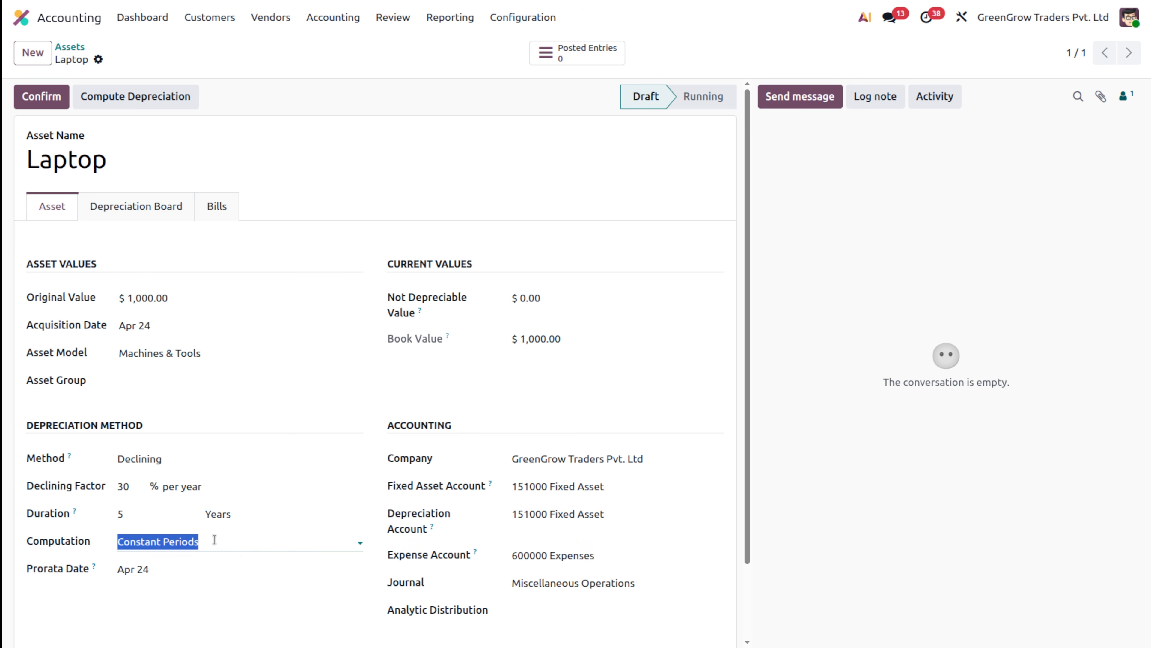
{"action": "left_click", "coordinate": [197, 609]}
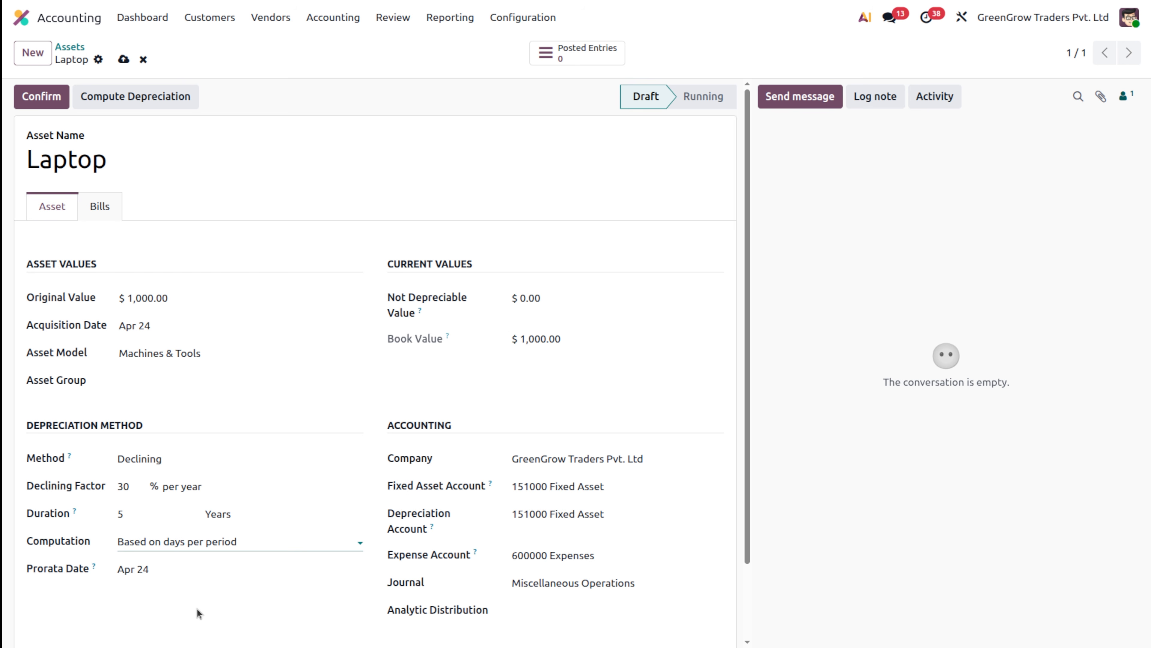
- Calculate the first-year depreciation for the days-based computation in the calculator as 1000×30%×251÷365
{"action": "key", "text": "alt"}
{"action": "key", "text": "alt+Tab"}
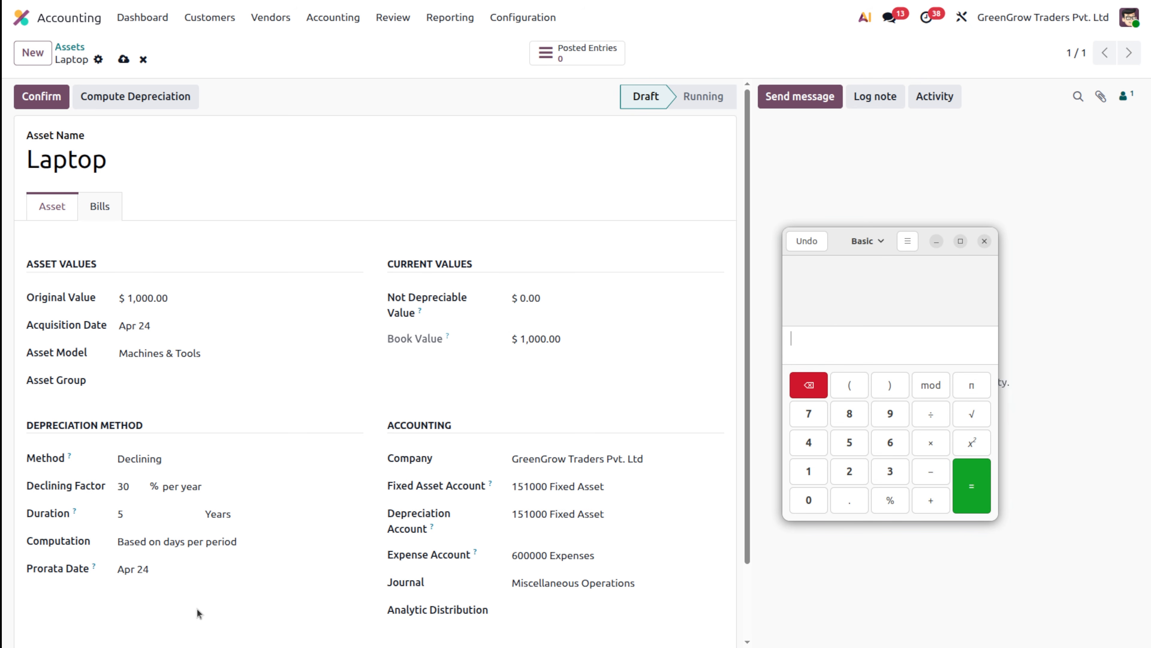
{"action": "type", "text": "100"}
{"action": "type", "text": "0"}
{"action": "type", "text": "*30"}
{"action": "type", "text": "%"}
{"action": "type", "text": "*251/"}
{"action": "type", "text": "365"}
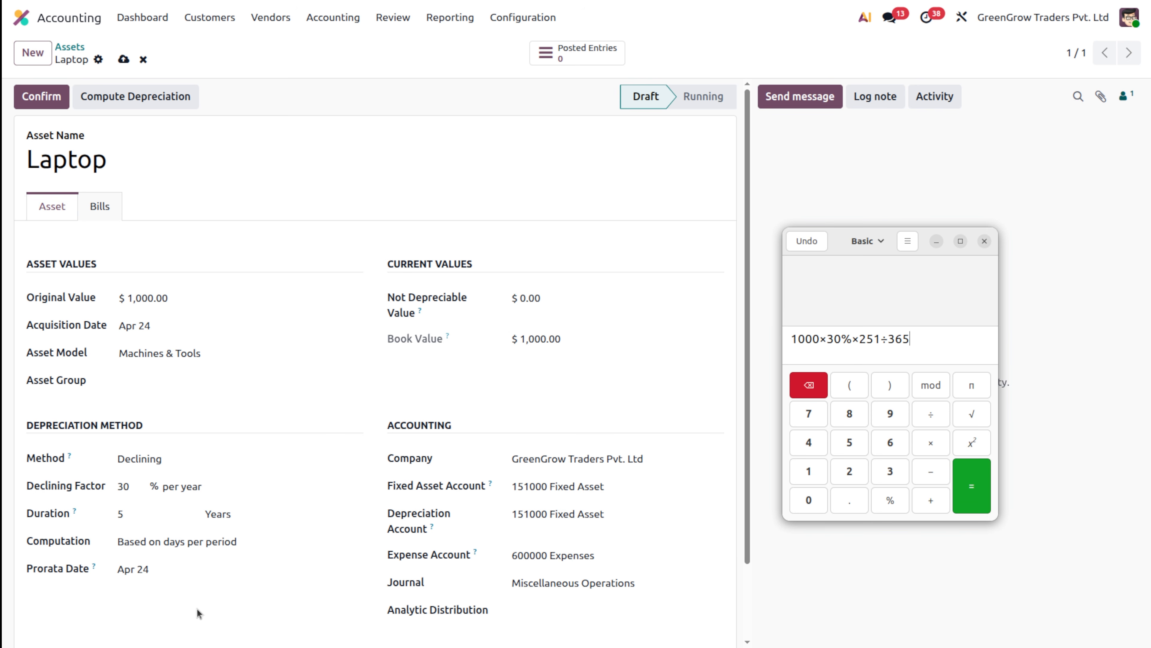
{"action": "key", "text": "Return"}
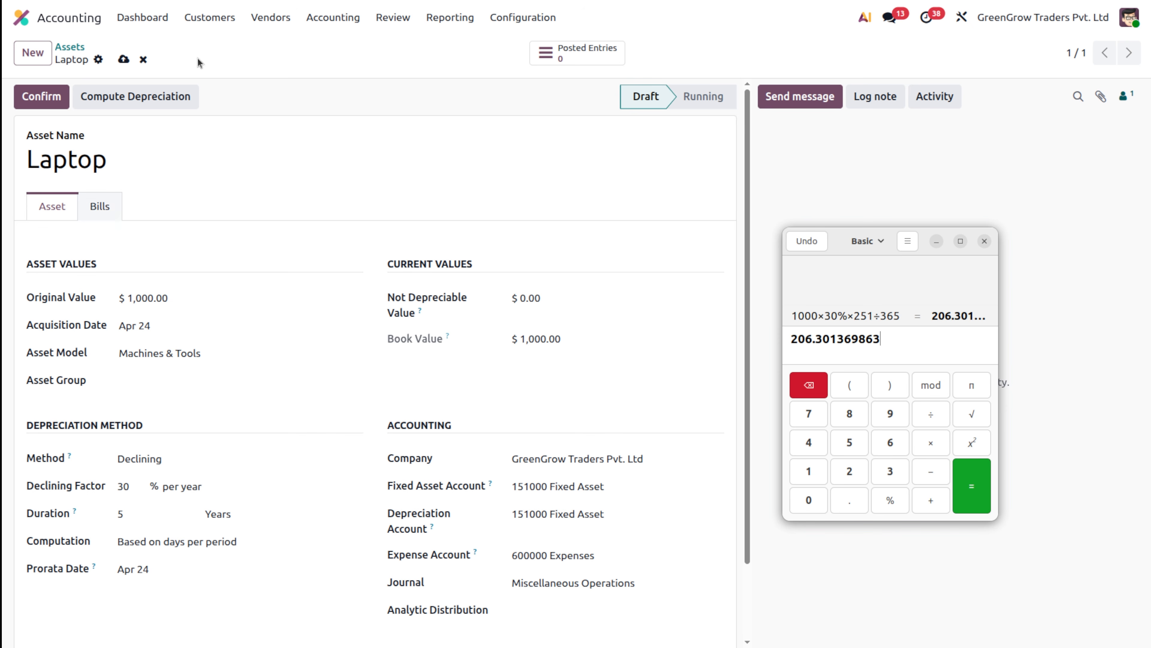
- Recompute the declining asset's depreciation and show the resulting yearly lines on the depreciation board
{"action": "left_click", "coordinate": [122, 103]}
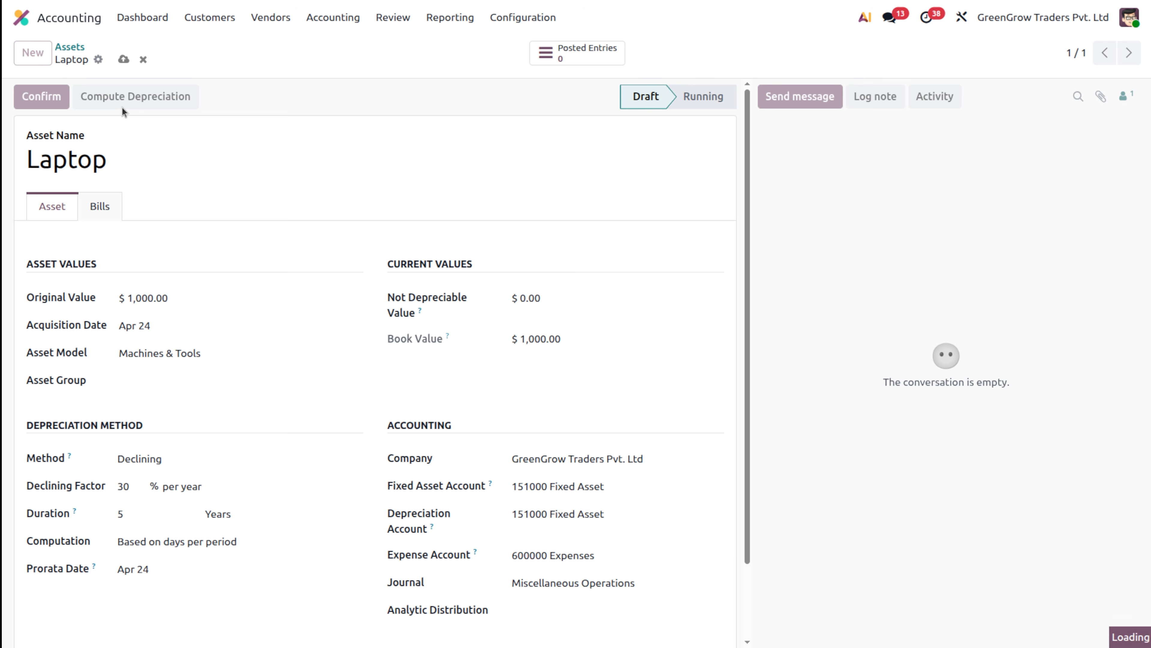
{"action": "left_click", "coordinate": [112, 213]}
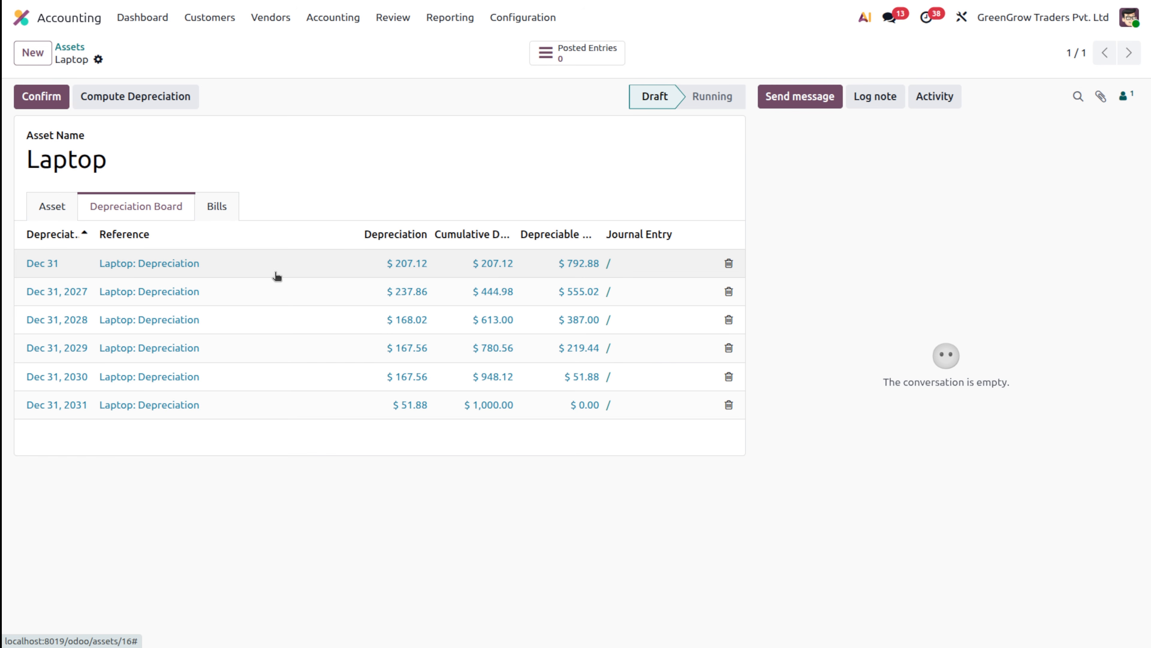
- Change the Laptop asset's depreciation method to Declining then Straight Line, save the record and compute its depreciation
{"action": "left_click", "coordinate": [49, 201]}
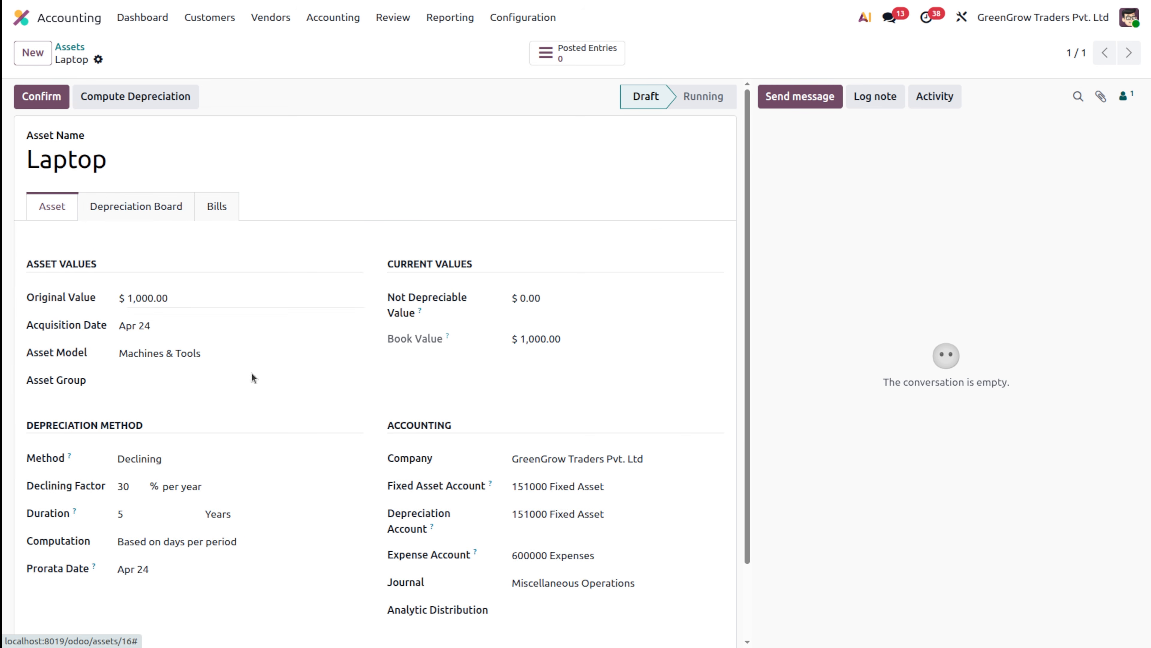
{"action": "left_click", "coordinate": [177, 460]}
{"action": "left_click", "coordinate": [179, 528]}
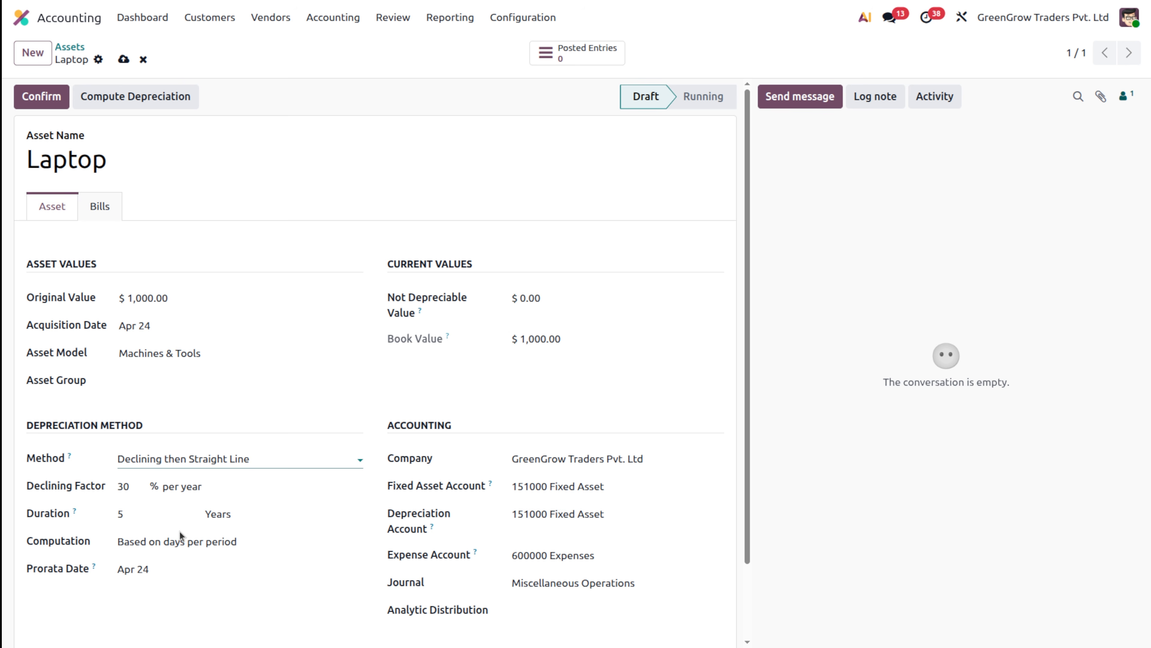
{"action": "key", "text": "alt+s"}
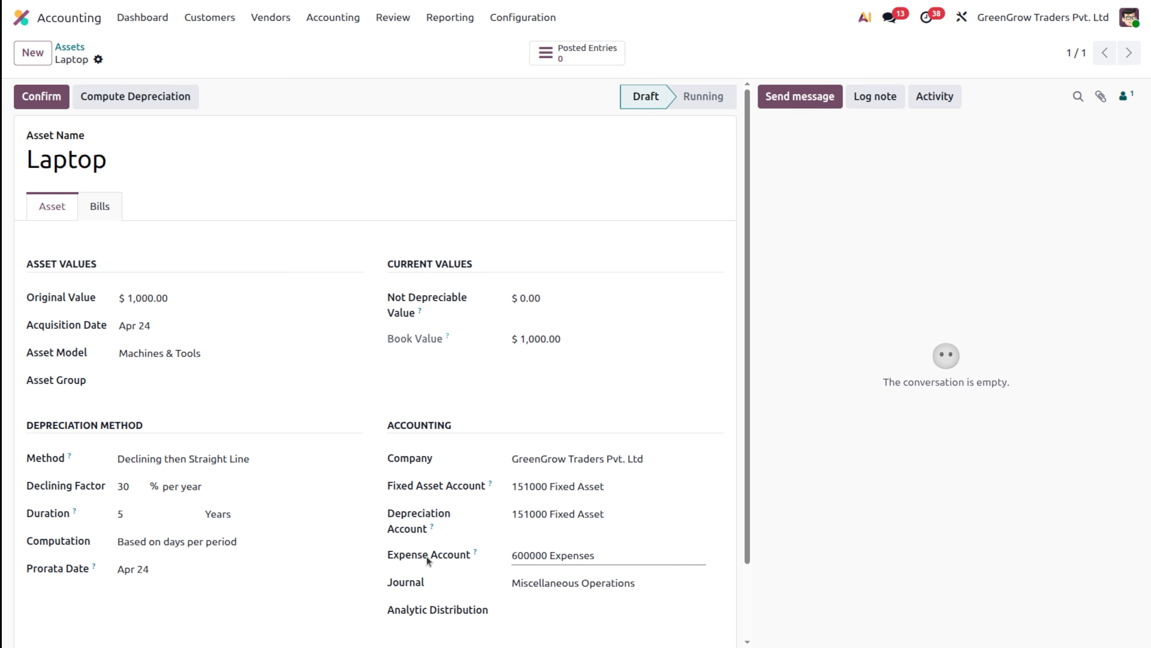
{"action": "scroll", "coordinate": [433, 567], "scroll_direction": "down", "scroll_amount": 1}
{"action": "scroll", "coordinate": [434, 572], "scroll_direction": "down", "scroll_amount": 1}
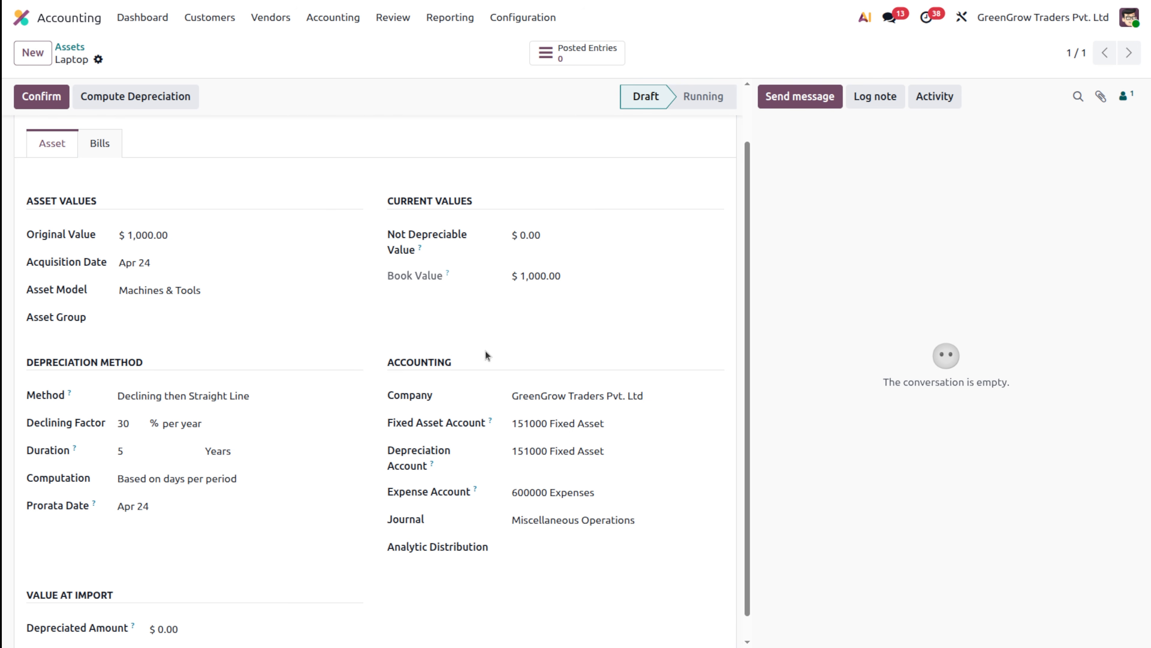
{"action": "left_click", "coordinate": [151, 100]}
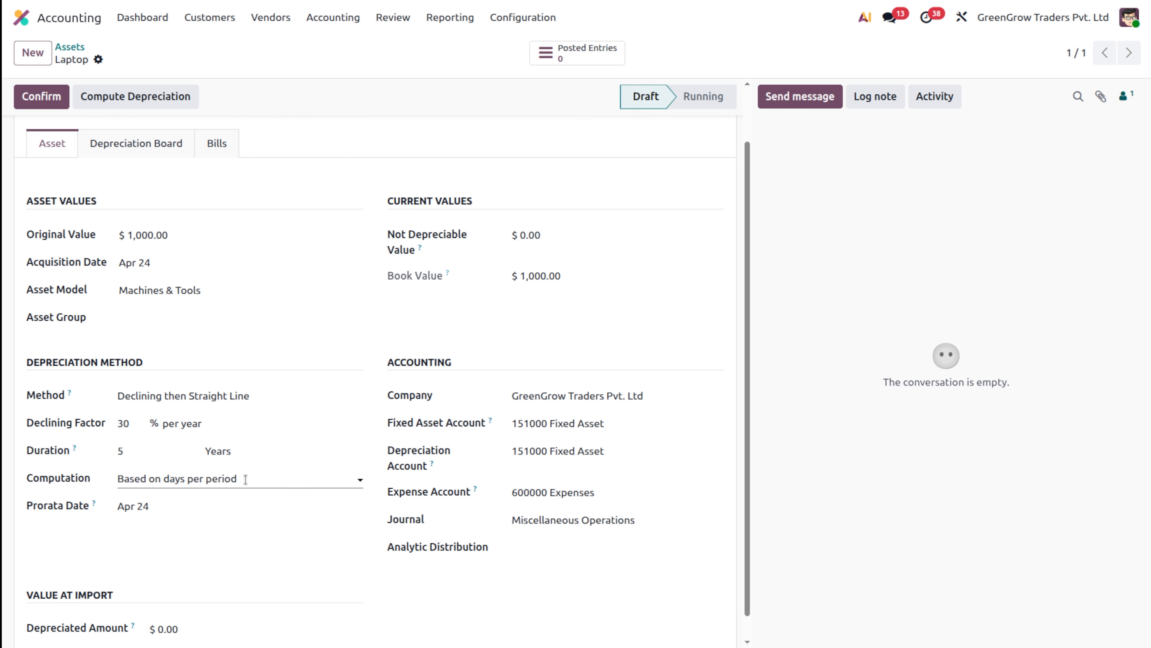
- Set the computation to No Prorata, recompute the depreciation and show the yearly lines on the depreciation board
{"action": "left_click", "coordinate": [272, 479]}
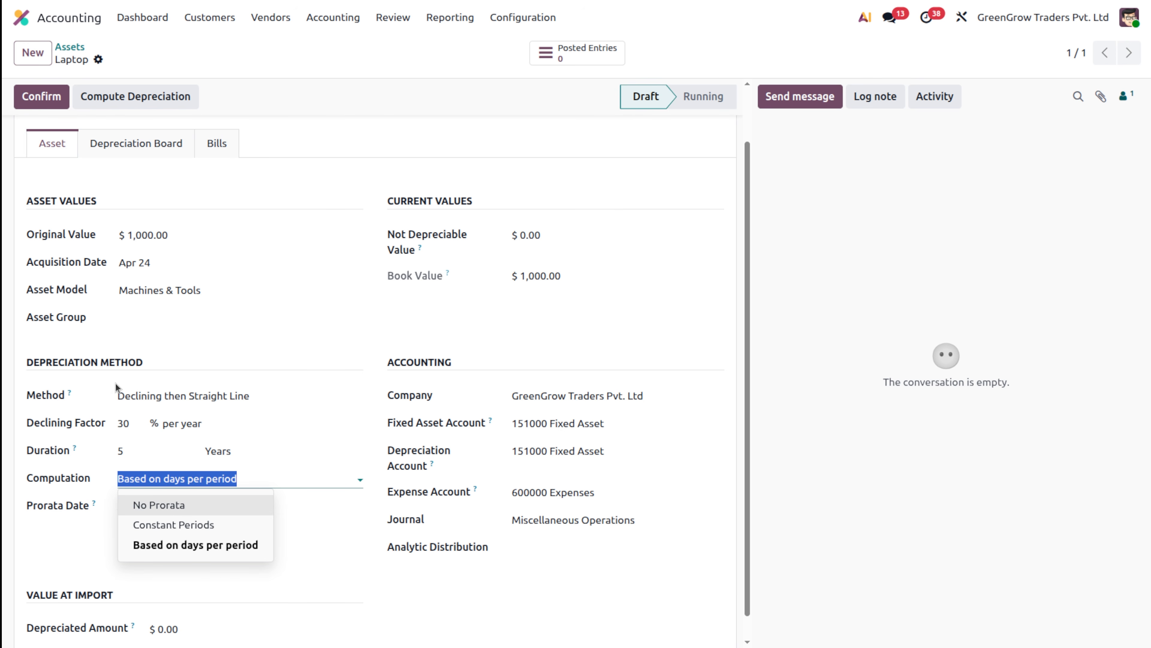
{"action": "left_click", "coordinate": [222, 507]}
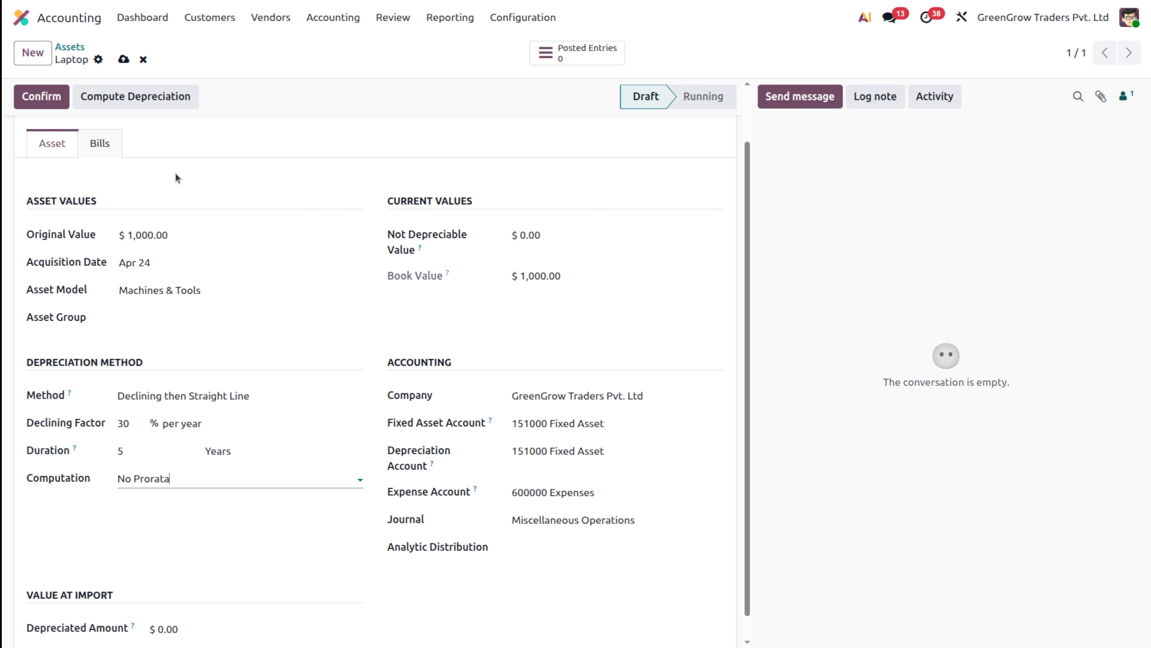
{"action": "left_click", "coordinate": [120, 97]}
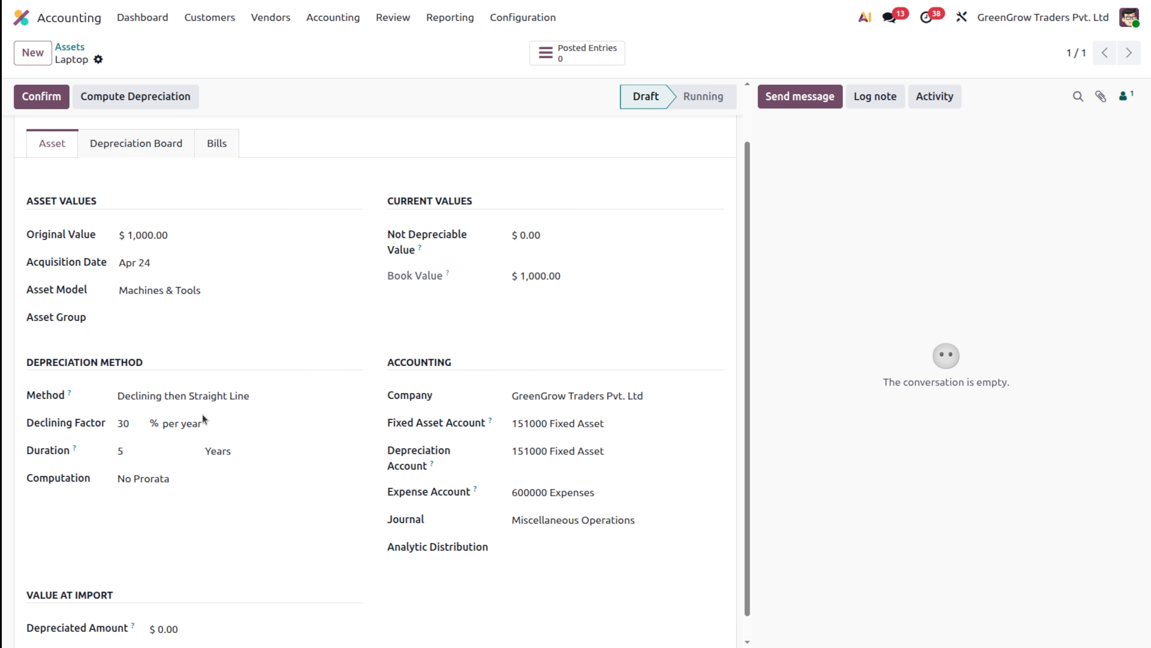
{"action": "left_click", "coordinate": [145, 142]}
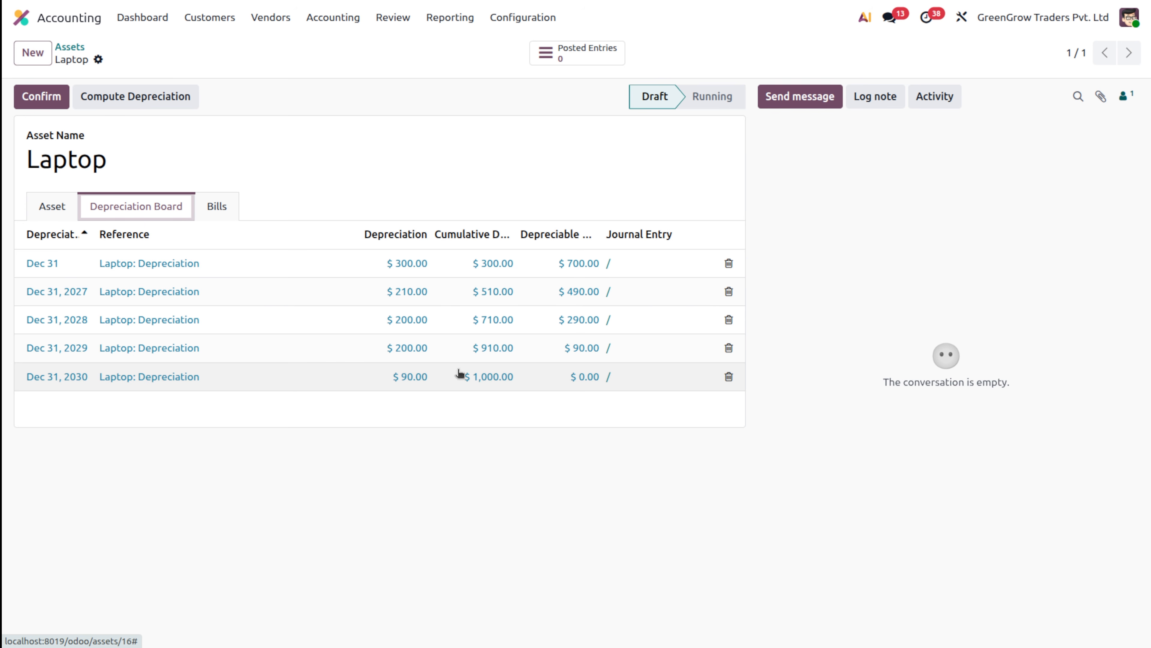
- Switch the computation to Constant Periods, recompute the depreciation and display the updated depreciation board
{"action": "left_click", "coordinate": [51, 210]}
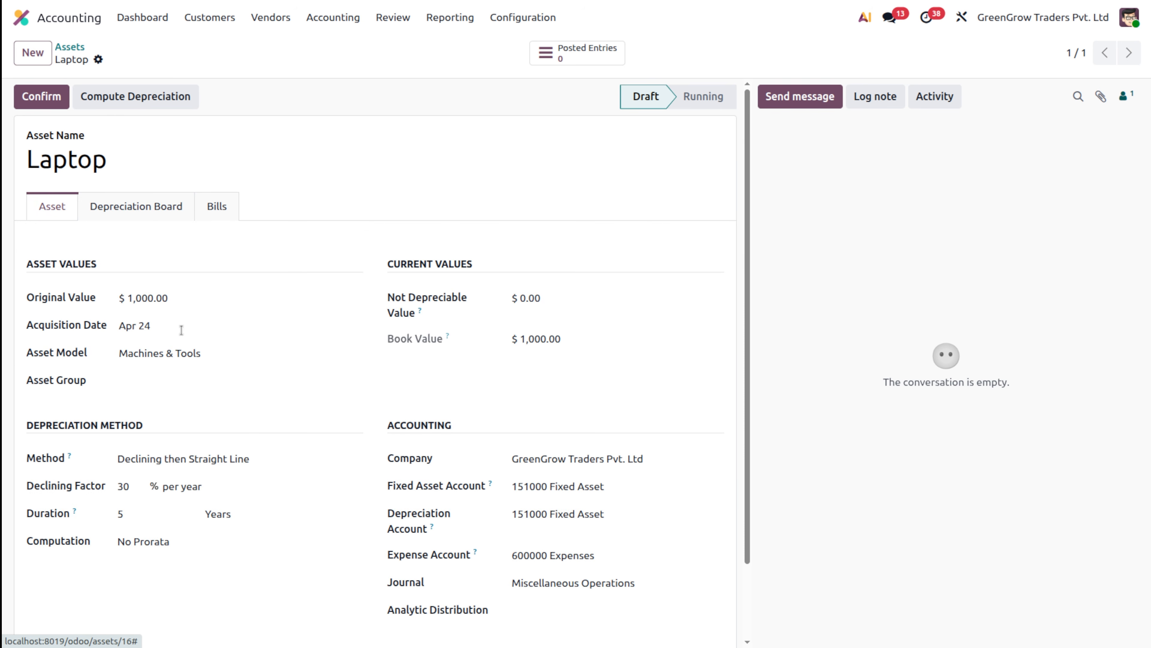
{"action": "left_click", "coordinate": [185, 536]}
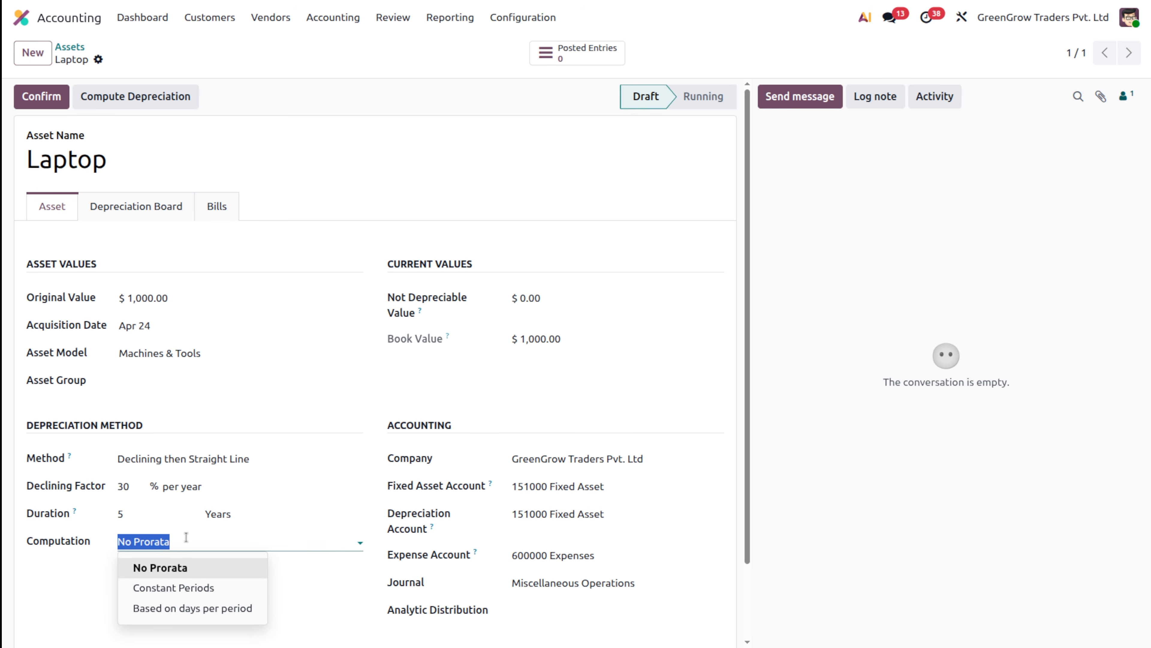
{"action": "left_click", "coordinate": [225, 588]}
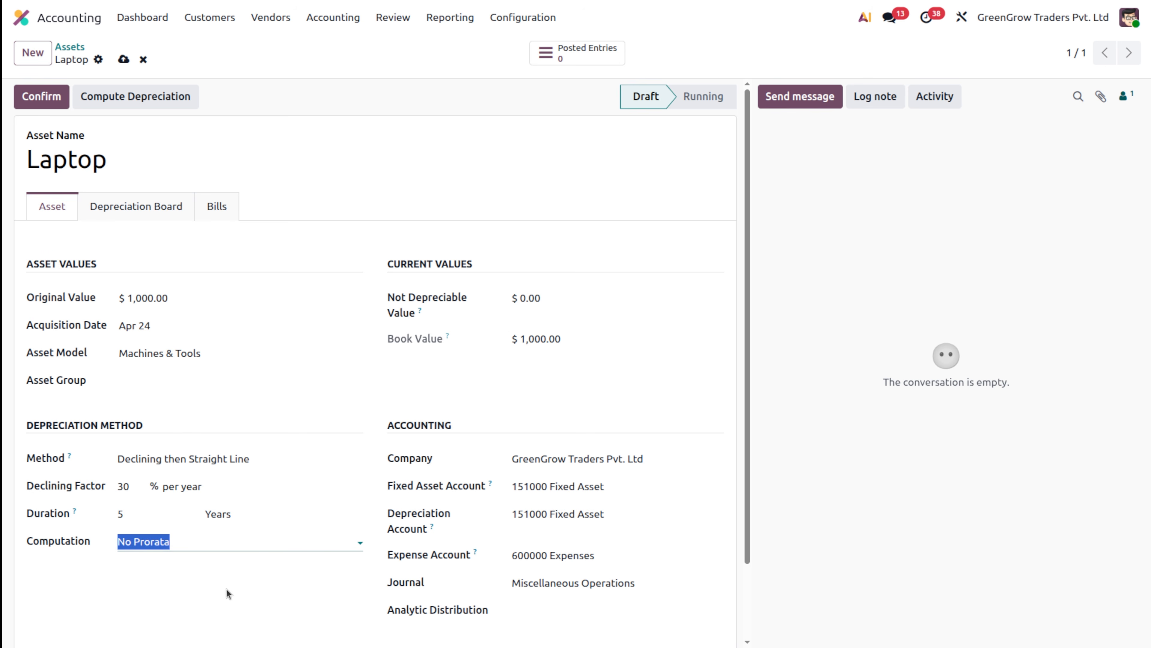
{"action": "left_click", "coordinate": [131, 96]}
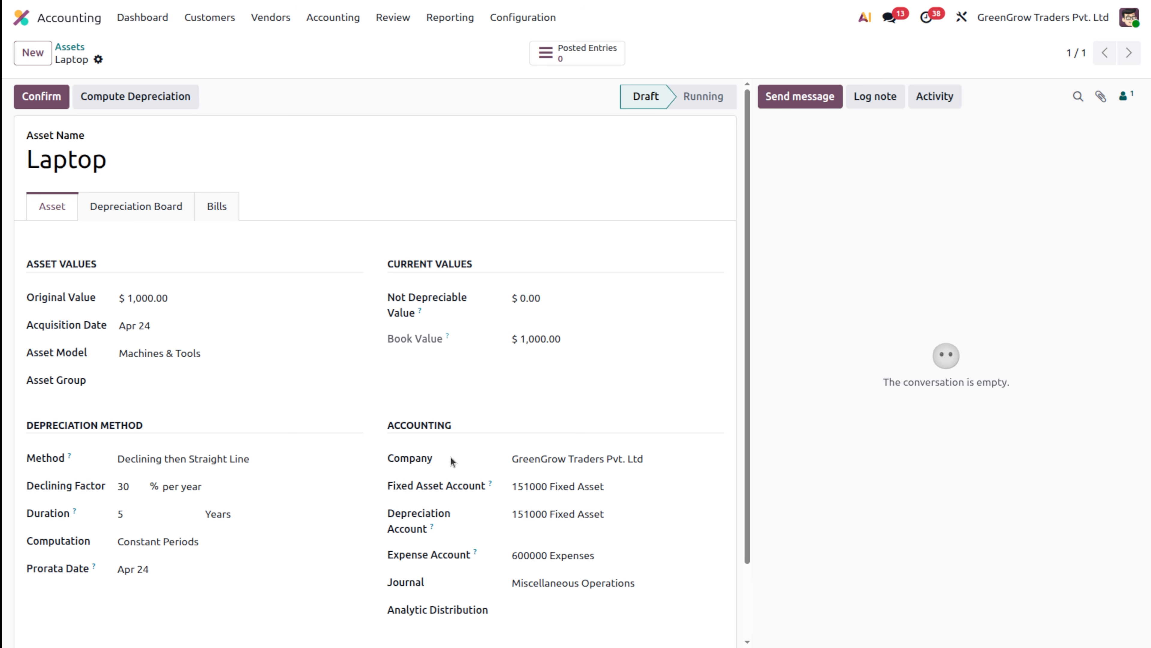
{"action": "left_click", "coordinate": [171, 211]}
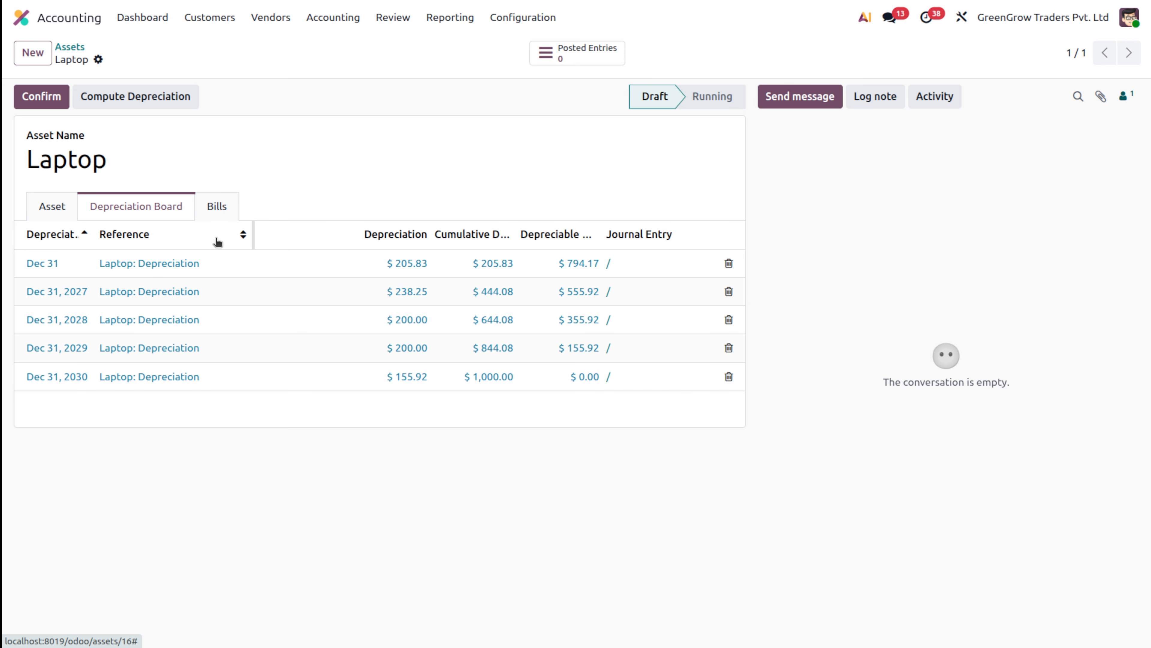
- Change the declining-then-straight-line computation to Based on days per period, recompute and review the depreciation board
{"action": "left_click", "coordinate": [52, 206]}
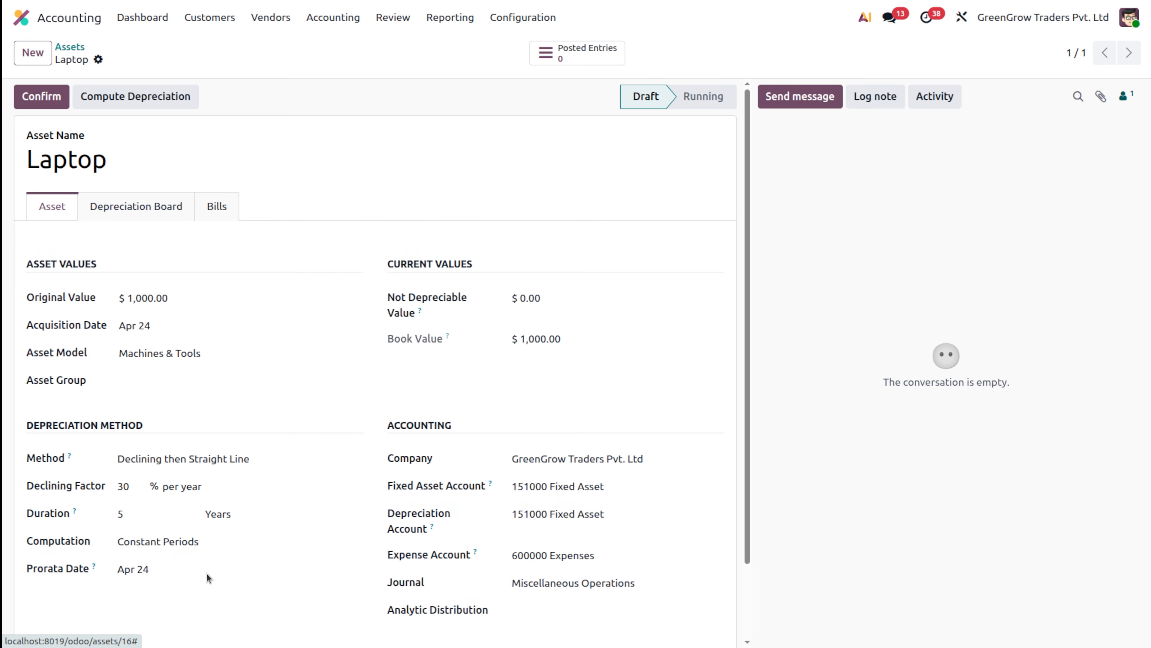
{"action": "left_click", "coordinate": [188, 540]}
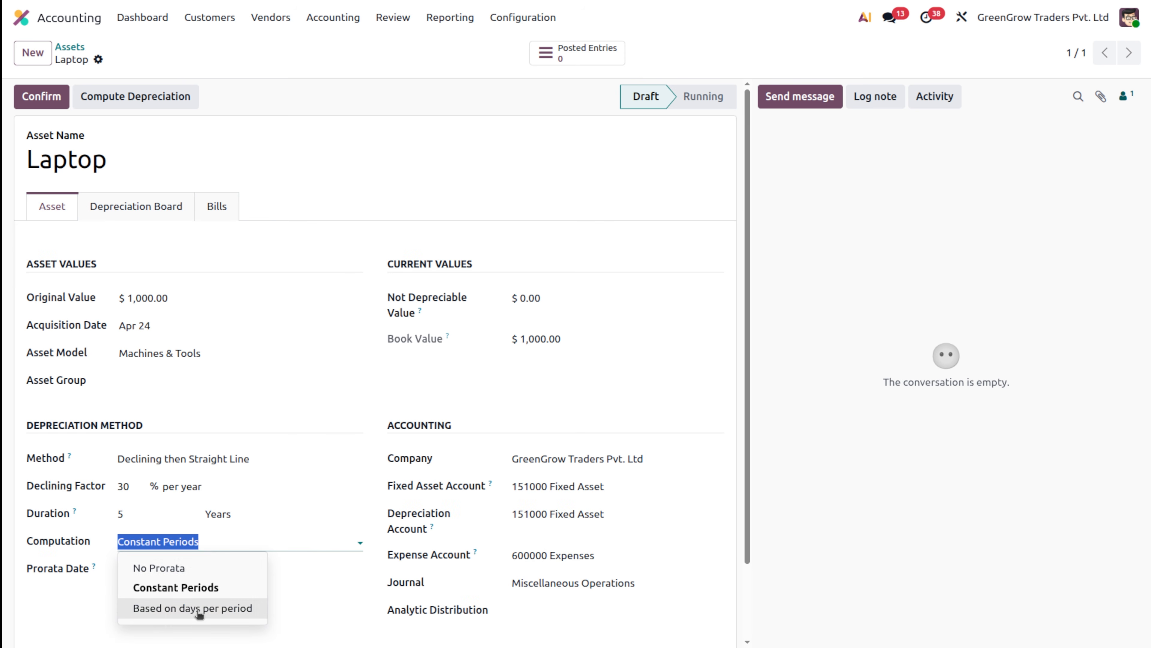
{"action": "left_click", "coordinate": [198, 608]}
{"action": "left_click", "coordinate": [150, 106]}
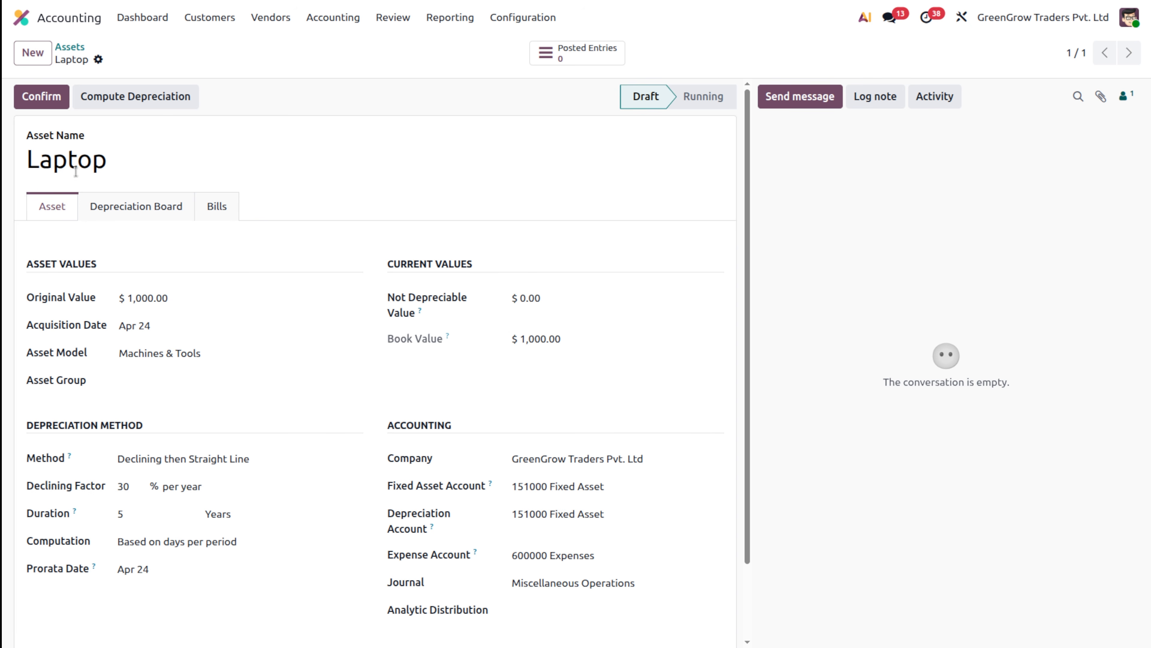
{"action": "left_click", "coordinate": [107, 199]}
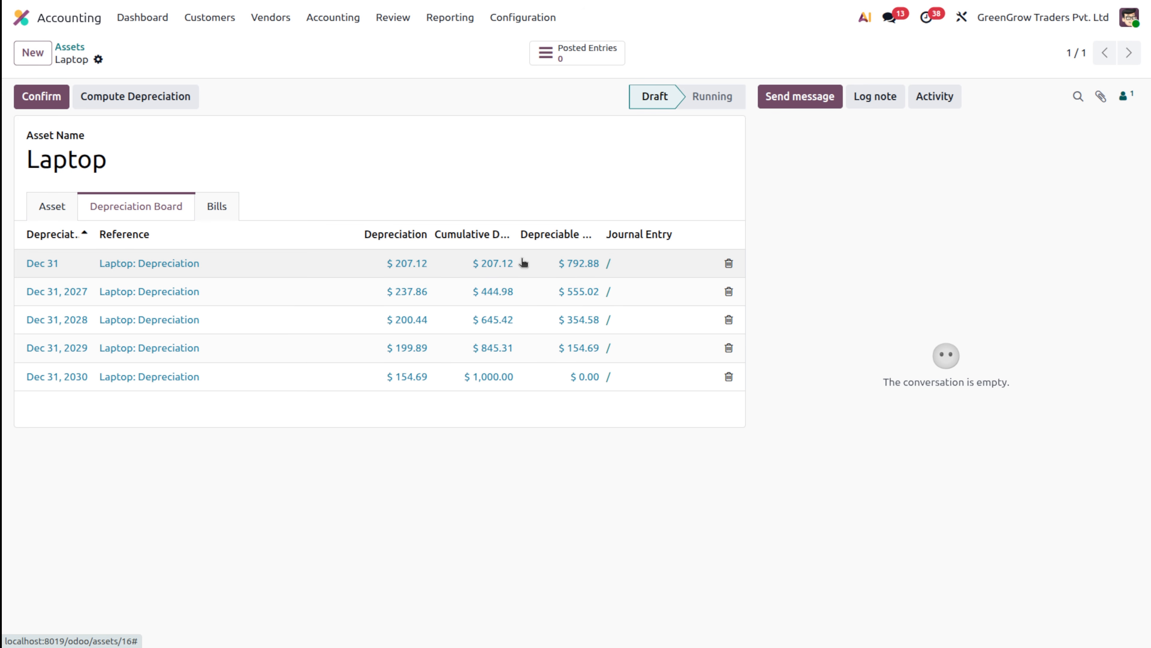
{"action": "key", "text": "Escape"}
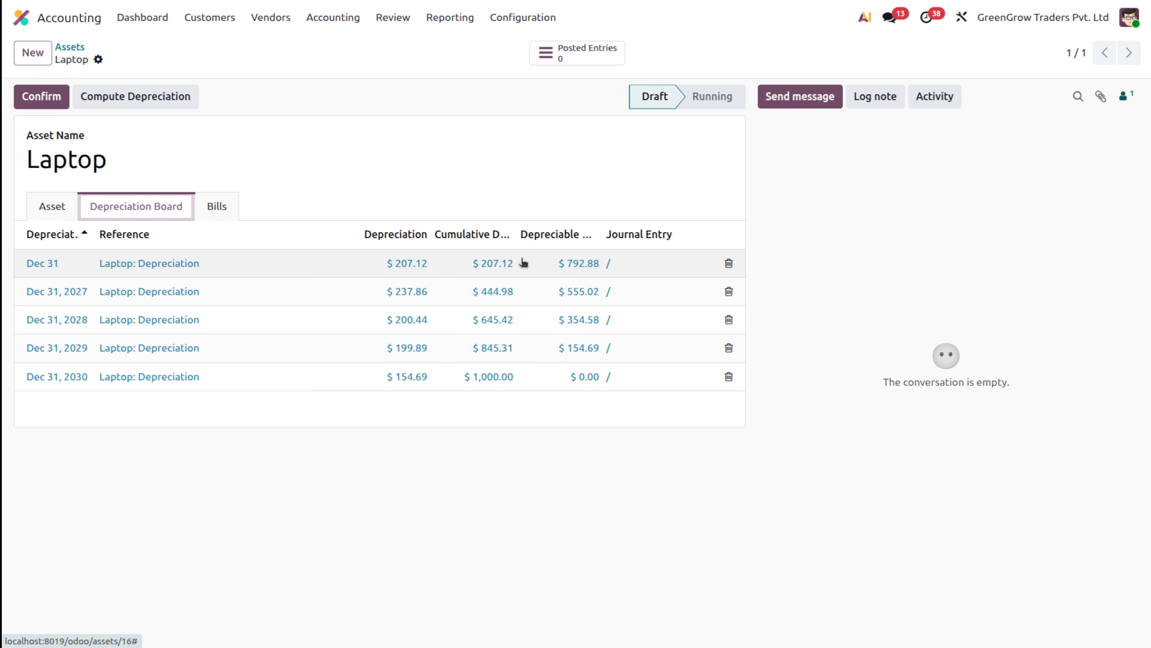
{"action": "left_click", "coordinate": [325, 612]}
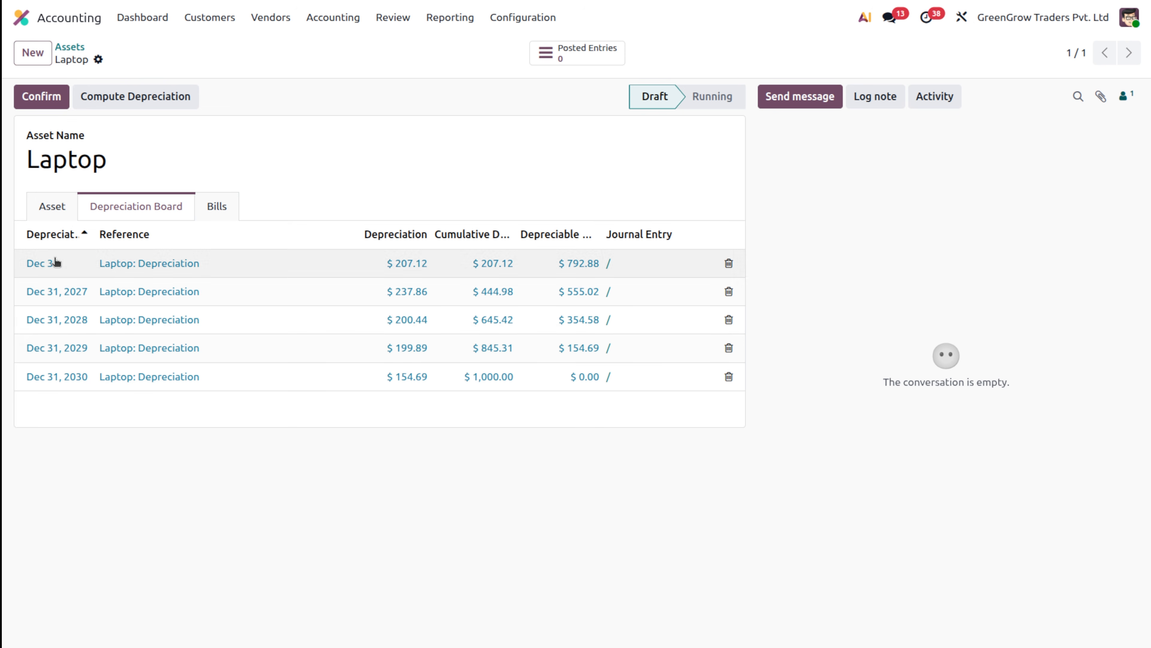
- Set the asset's method to Straight Line with Constant Periods computation, and confirm the asset
{"action": "left_click", "coordinate": [58, 204]}
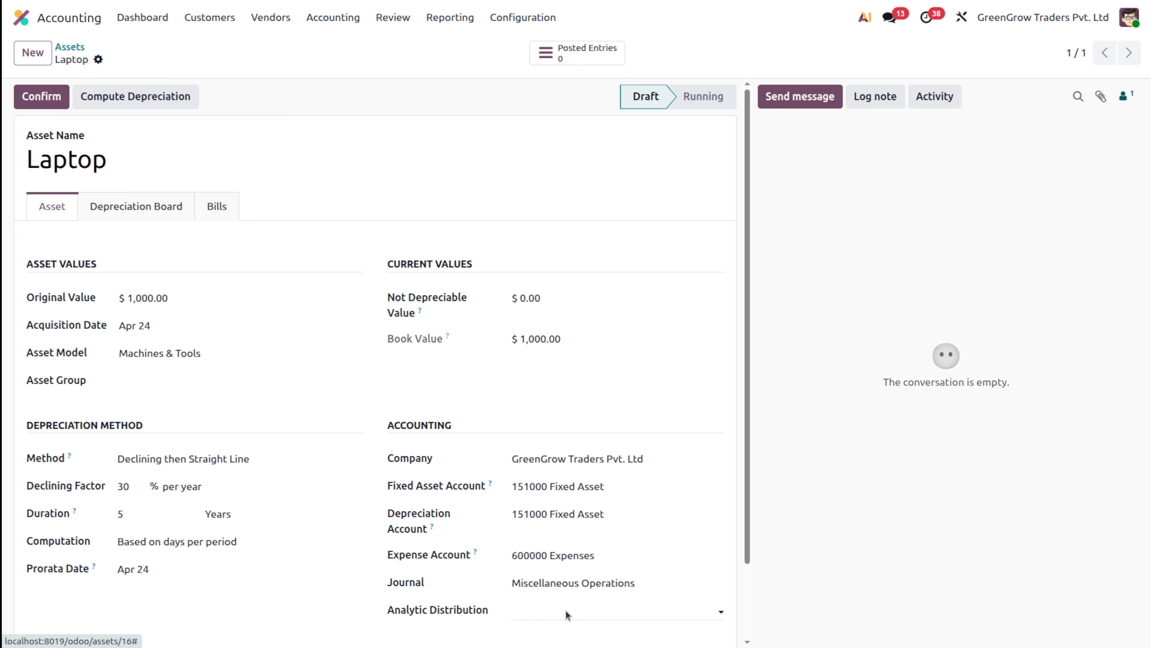
{"action": "scroll", "coordinate": [374, 364], "scroll_direction": "down", "scroll_amount": 2}
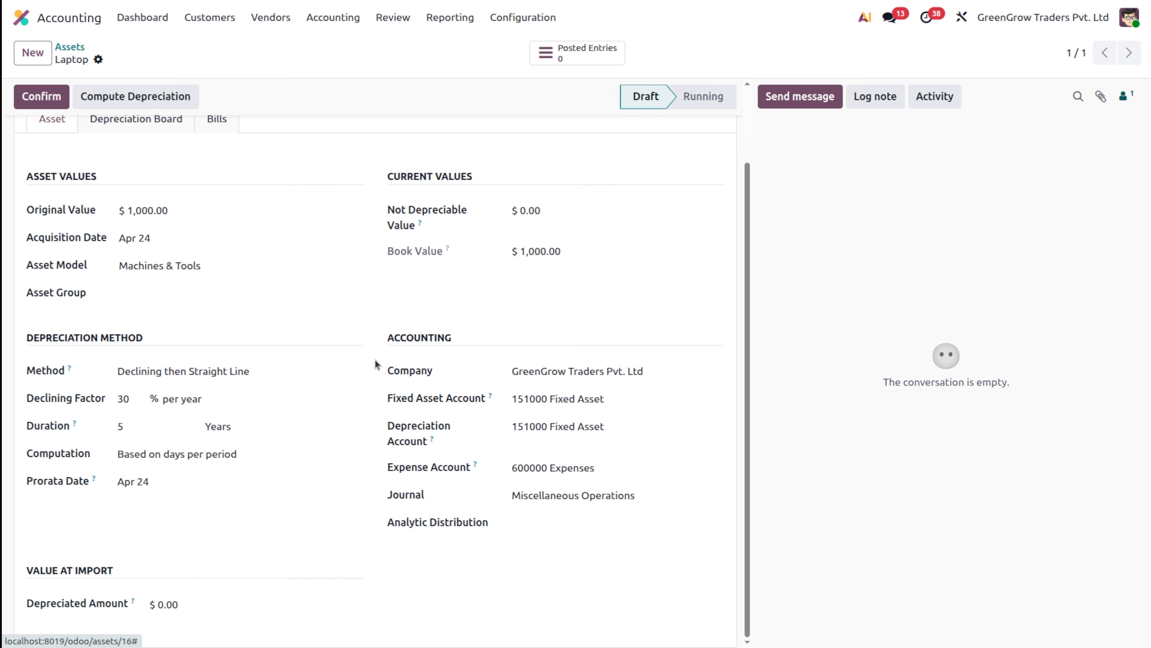
{"action": "scroll", "coordinate": [374, 364], "scroll_direction": "up", "scroll_amount": 2}
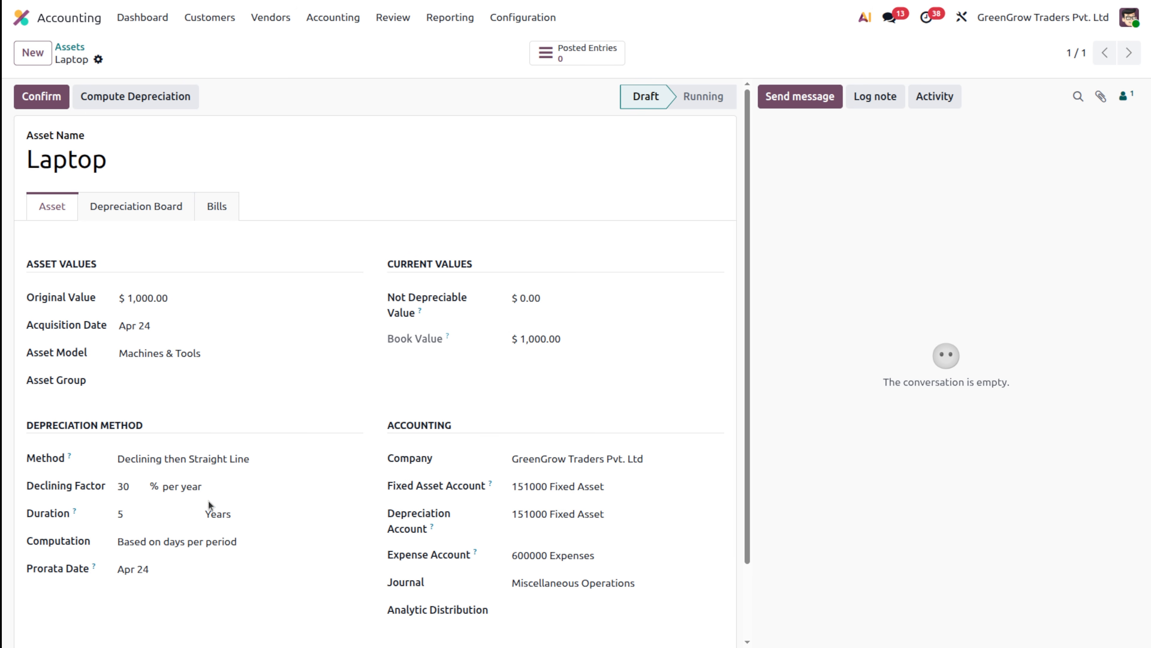
{"action": "left_click", "coordinate": [209, 457]}
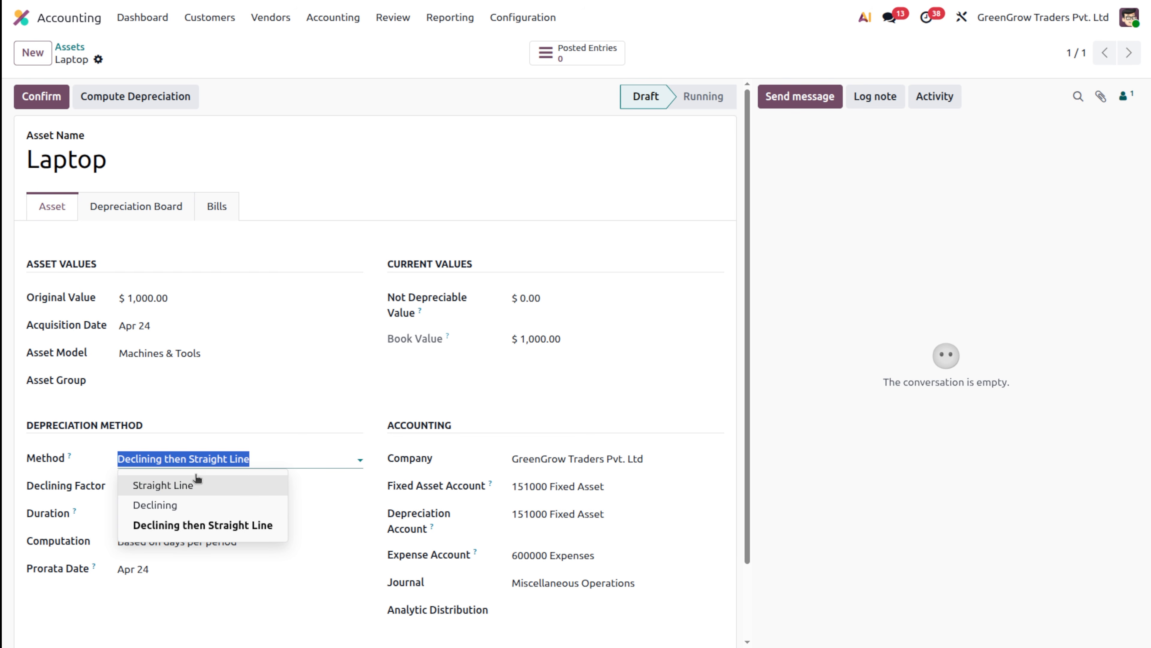
{"action": "left_click", "coordinate": [199, 485]}
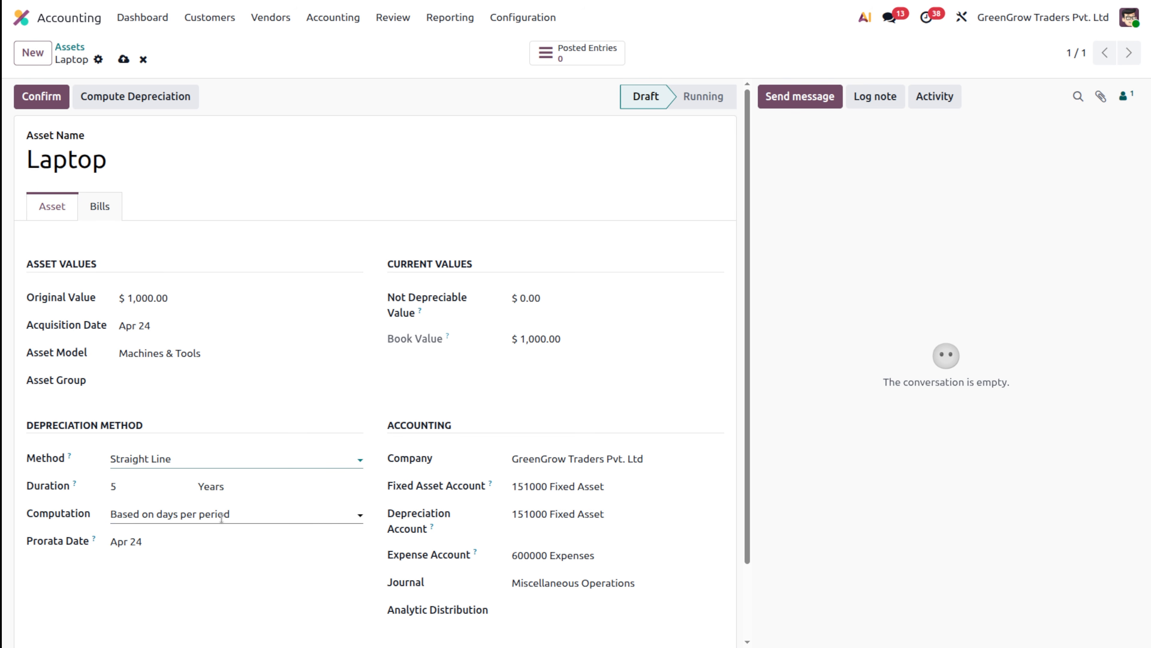
{"action": "left_click", "coordinate": [175, 516]}
{"action": "left_click", "coordinate": [161, 560]}
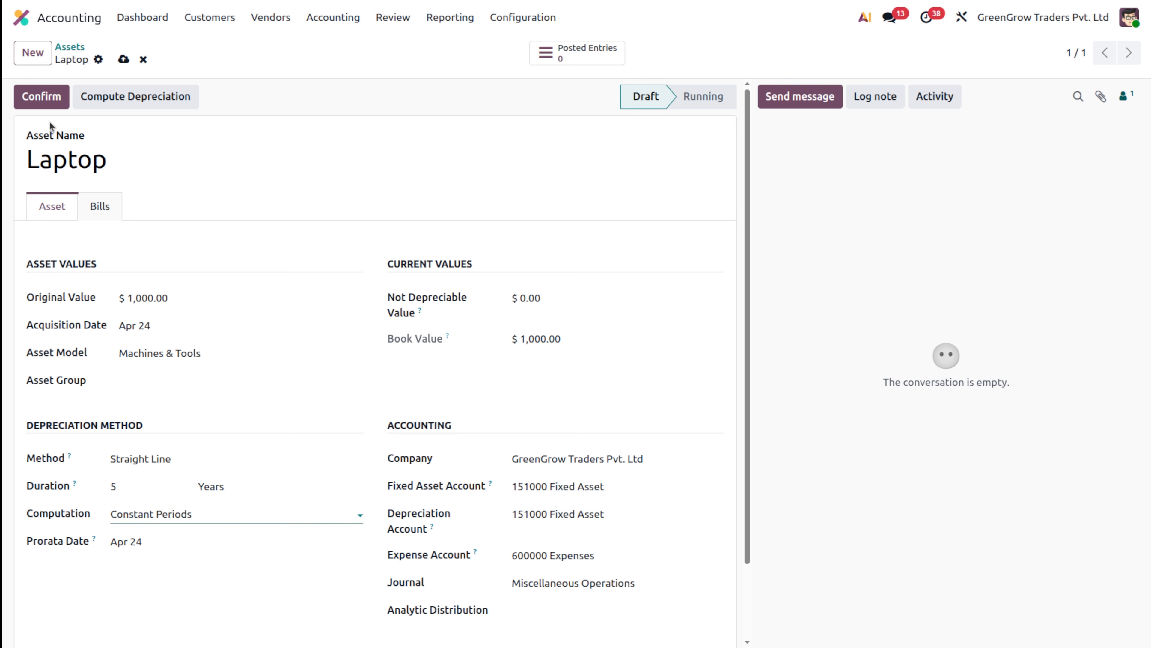
{"action": "left_click", "coordinate": [48, 105]}
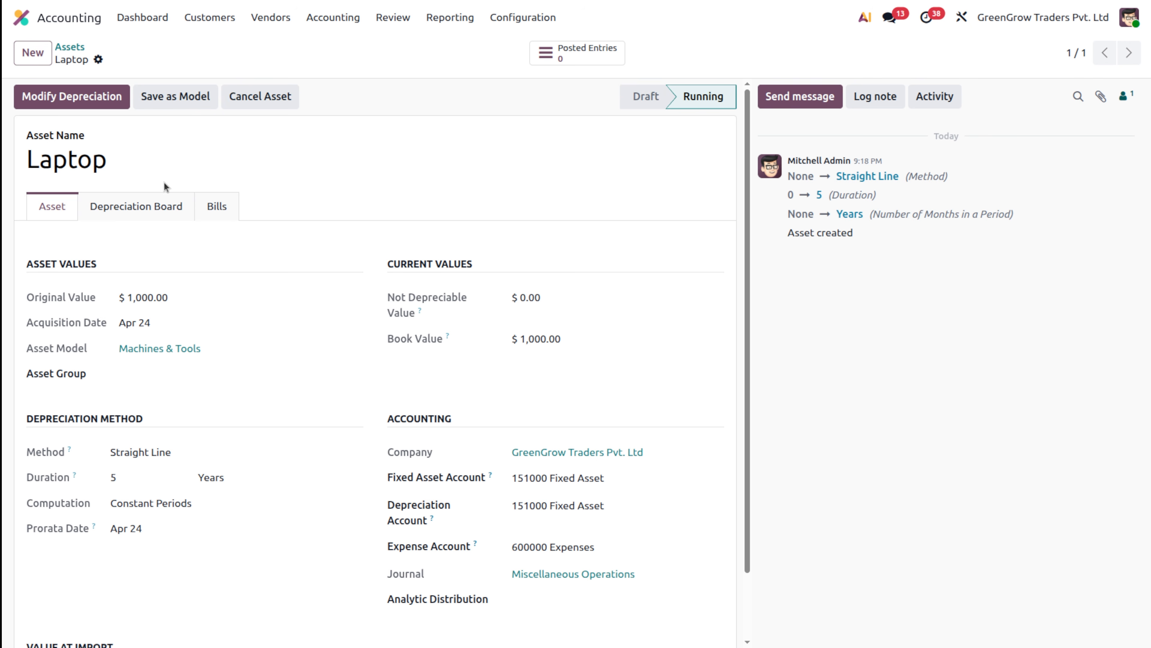
- Open the asset's journal entries and examine the accounting lines of the Dec 31, 2026 and Dec 31, 2027 depreciation entries
{"action": "left_click", "coordinate": [145, 205]}
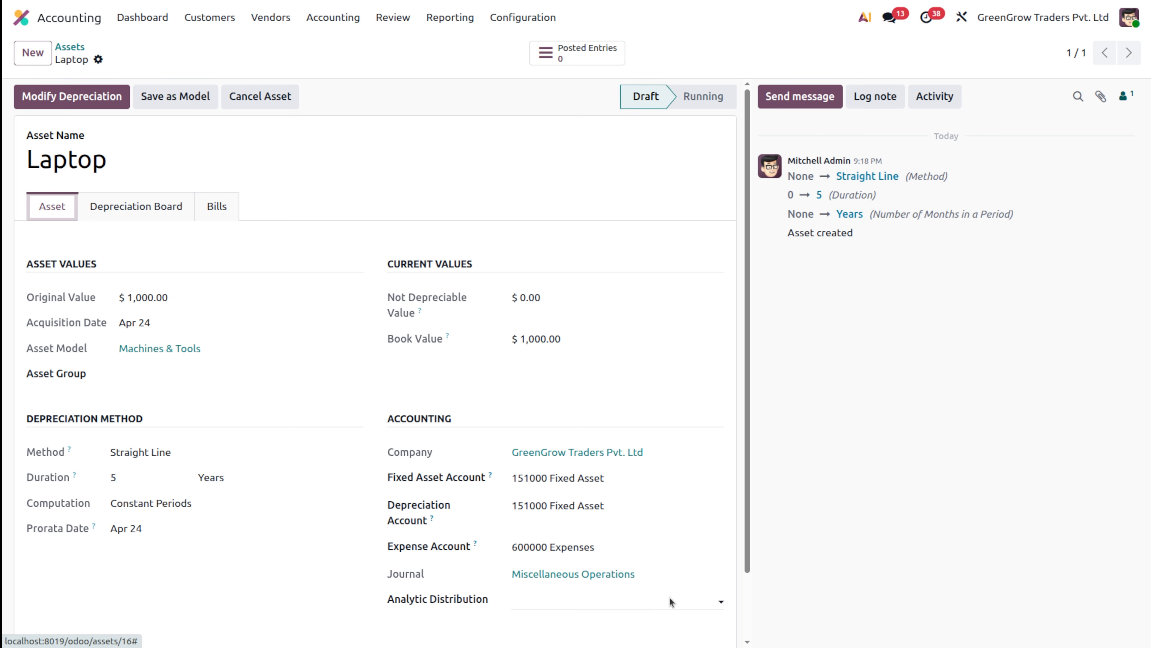
{"action": "left_click", "coordinate": [576, 58]}
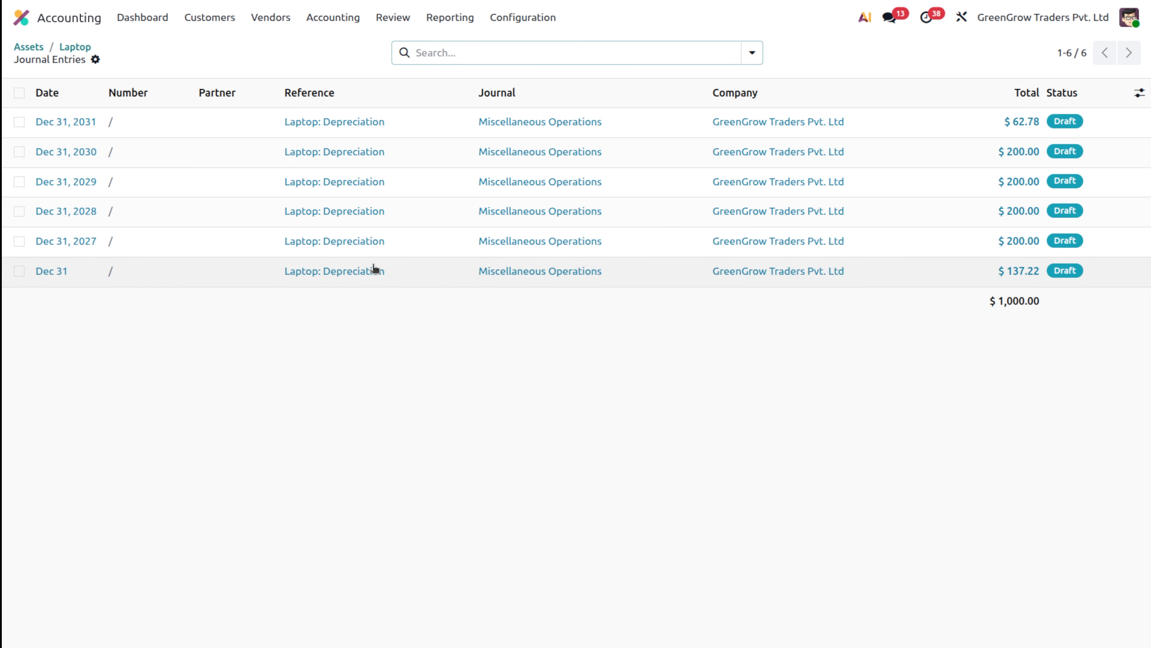
{"action": "left_click", "coordinate": [465, 279]}
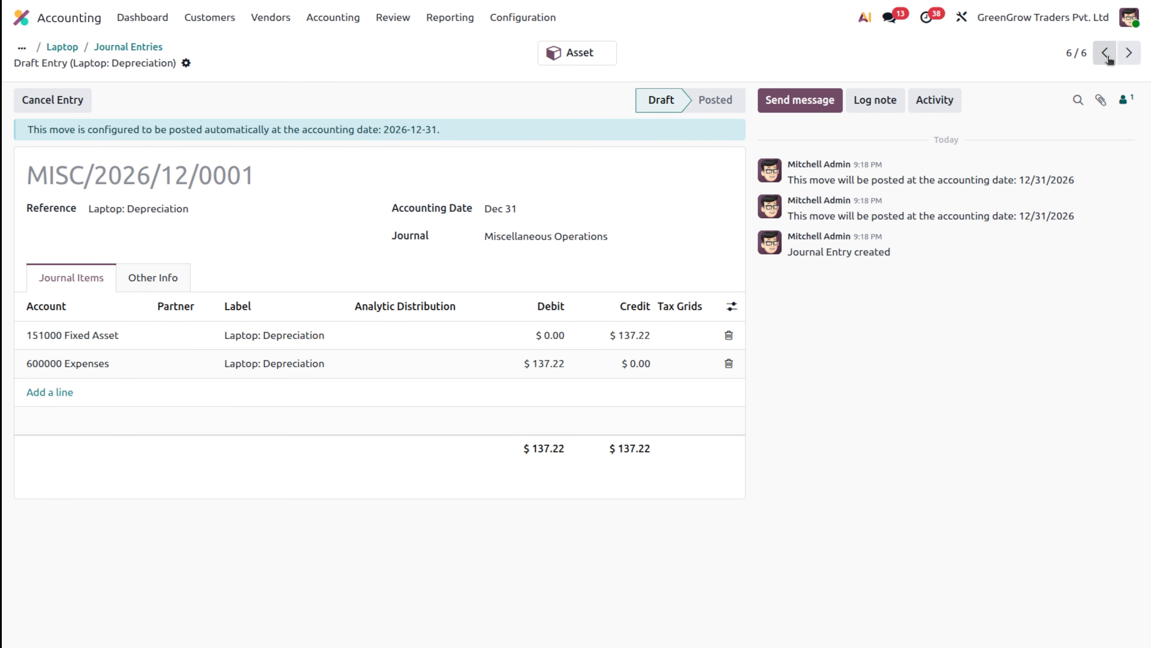
{"action": "left_click", "coordinate": [146, 46]}
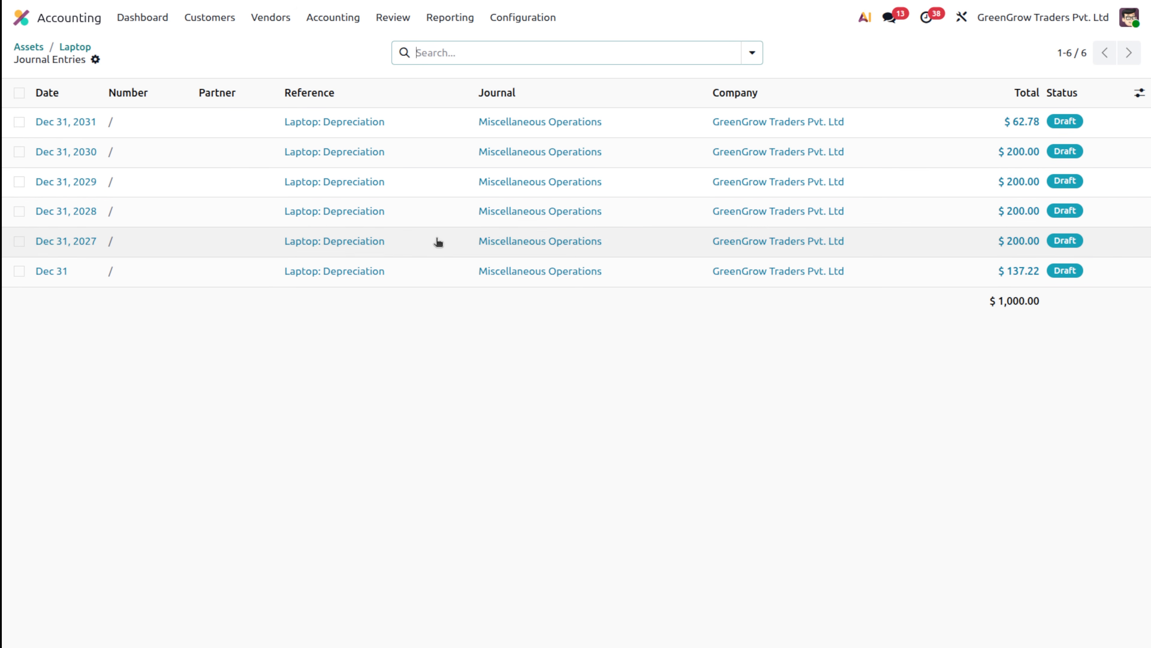
{"action": "left_click", "coordinate": [442, 245]}
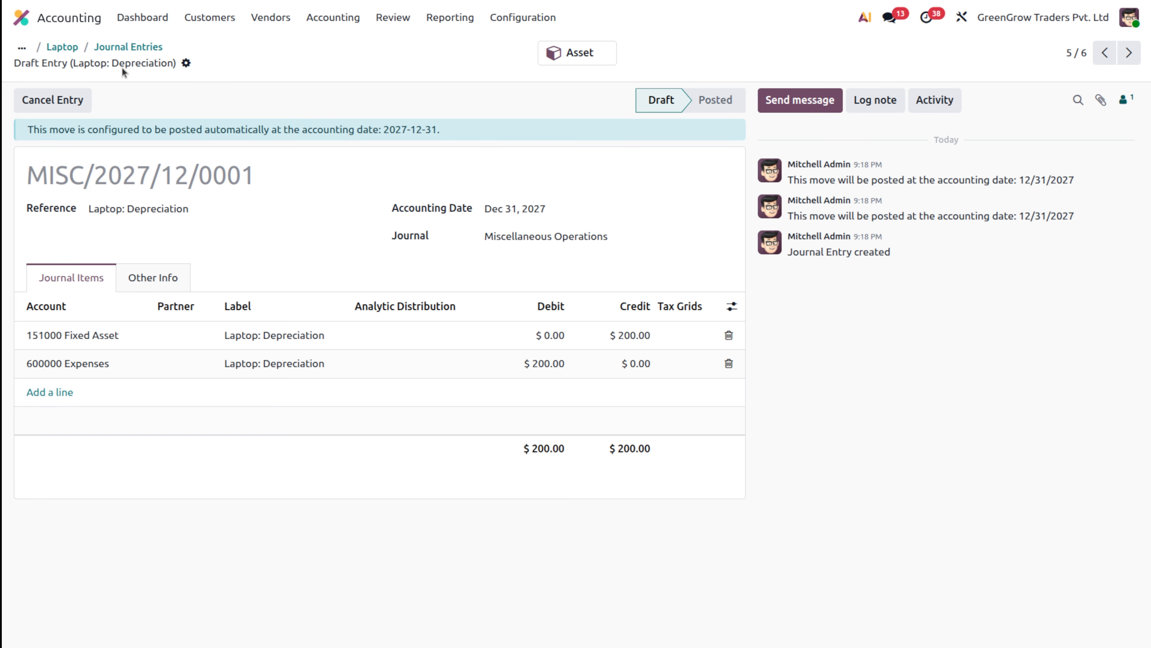
{"action": "left_click", "coordinate": [142, 48]}
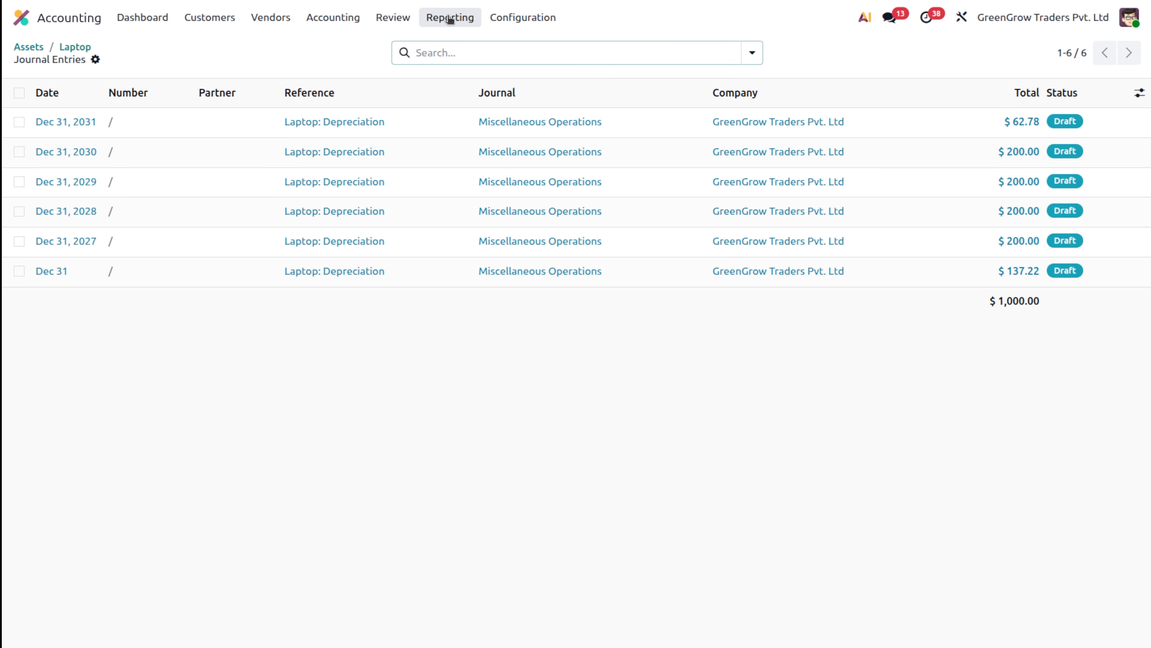
- Return to the Laptop asset record and look over the available accounting reports
{"action": "left_click", "coordinate": [85, 47]}
{"action": "left_click", "coordinate": [442, 21]}
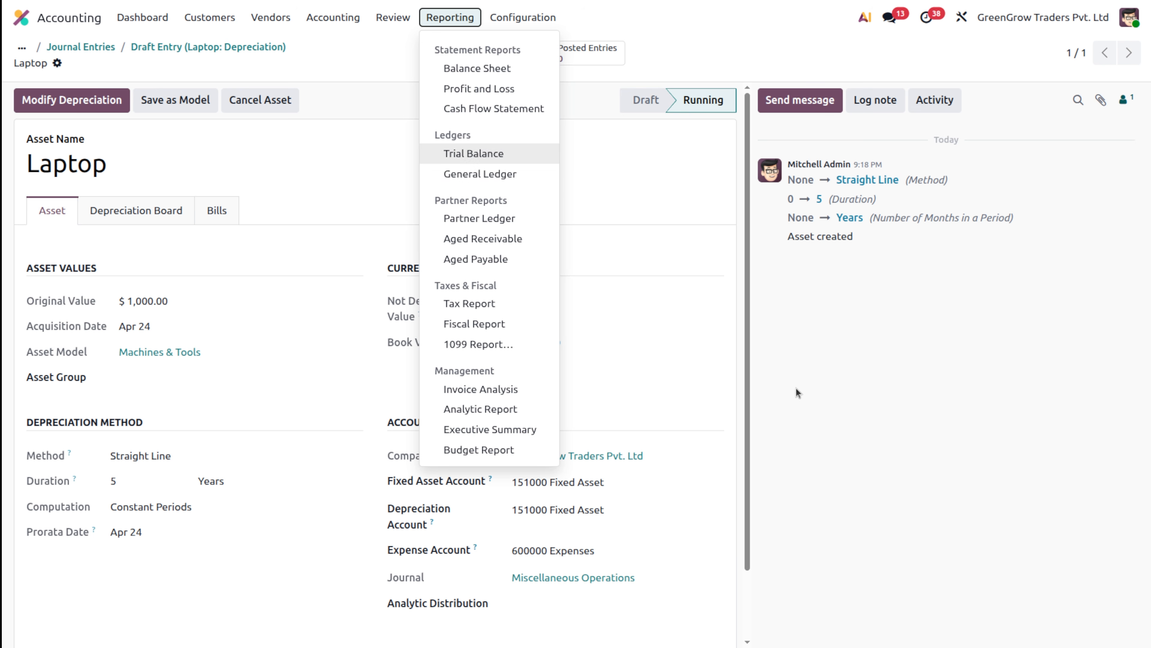
{"action": "left_click", "coordinate": [818, 393]}
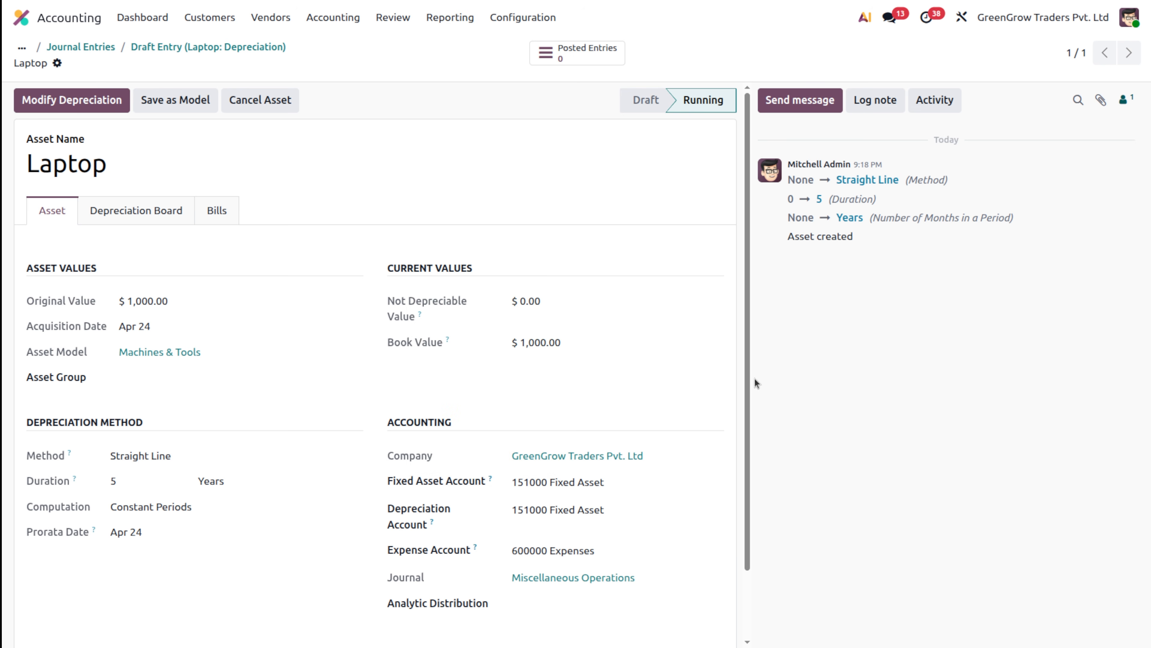
- Open the Laptop asset's posted entries and review the accounting lines of the Dec 31, 2026 depreciation entry
{"action": "left_click", "coordinate": [586, 49]}
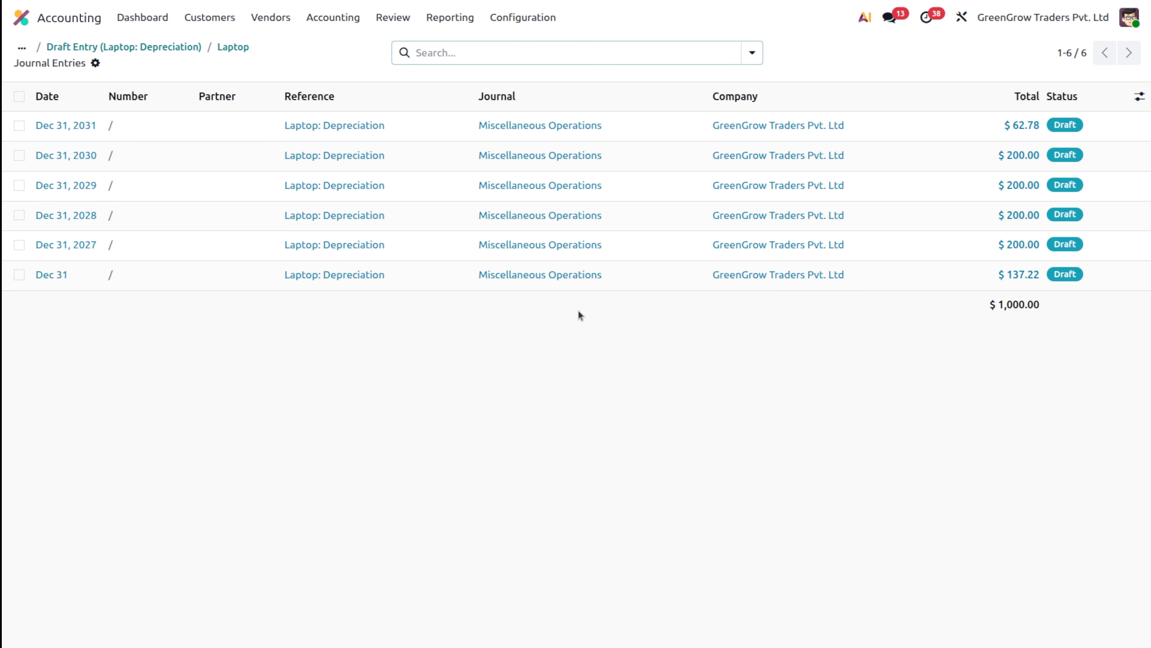
{"action": "left_click", "coordinate": [622, 278]}
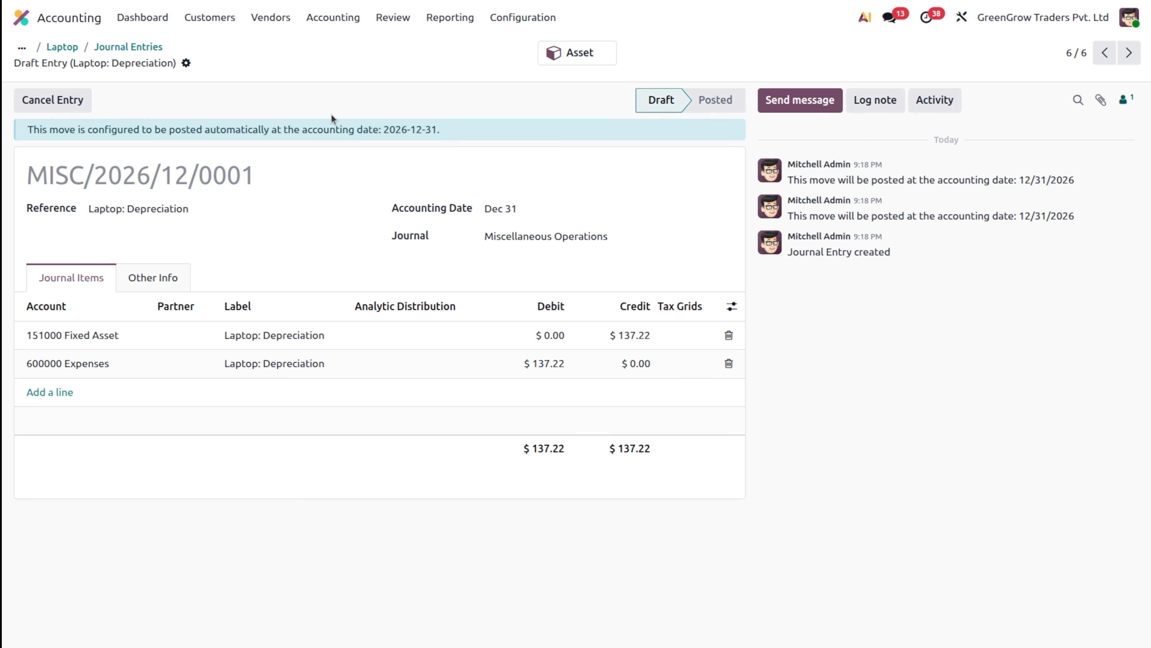
{"action": "left_click", "coordinate": [137, 47]}
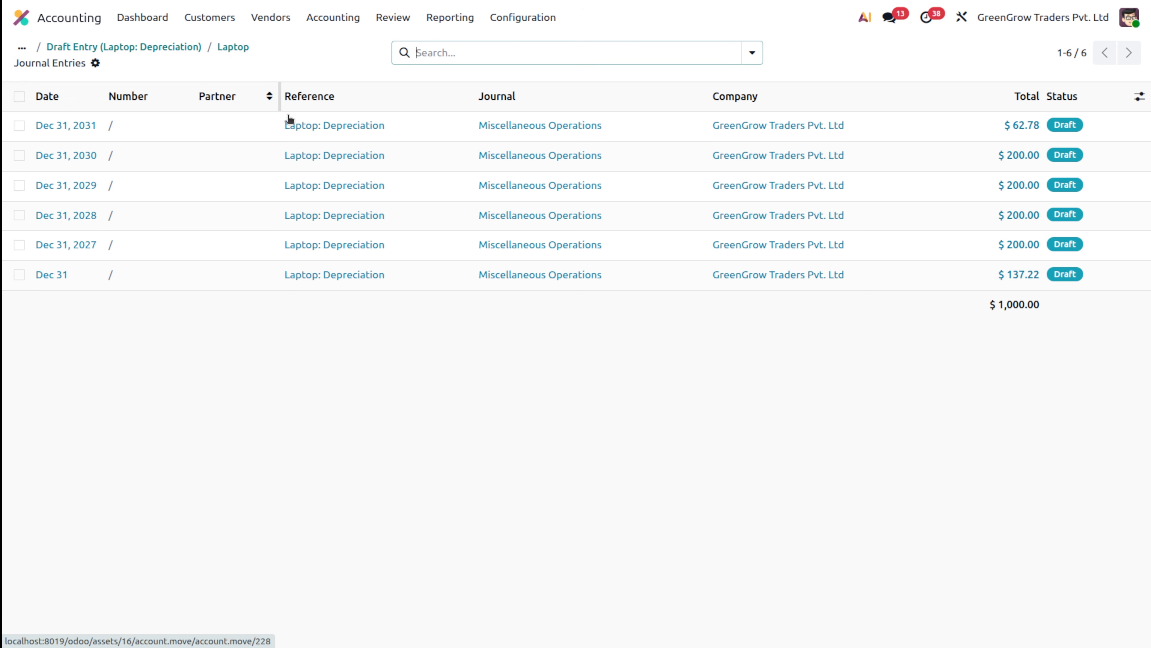
- Open the chart of accounts and search for accounts matching "fixed"
{"action": "left_click", "coordinate": [521, 17]}
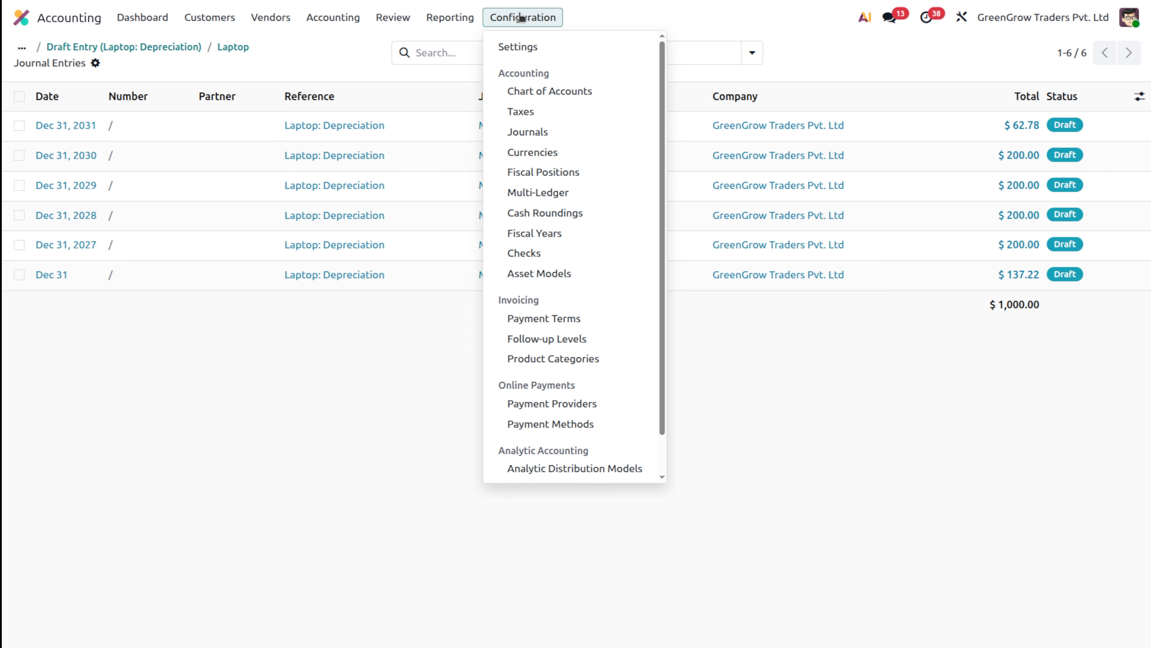
{"action": "left_click", "coordinate": [579, 131]}
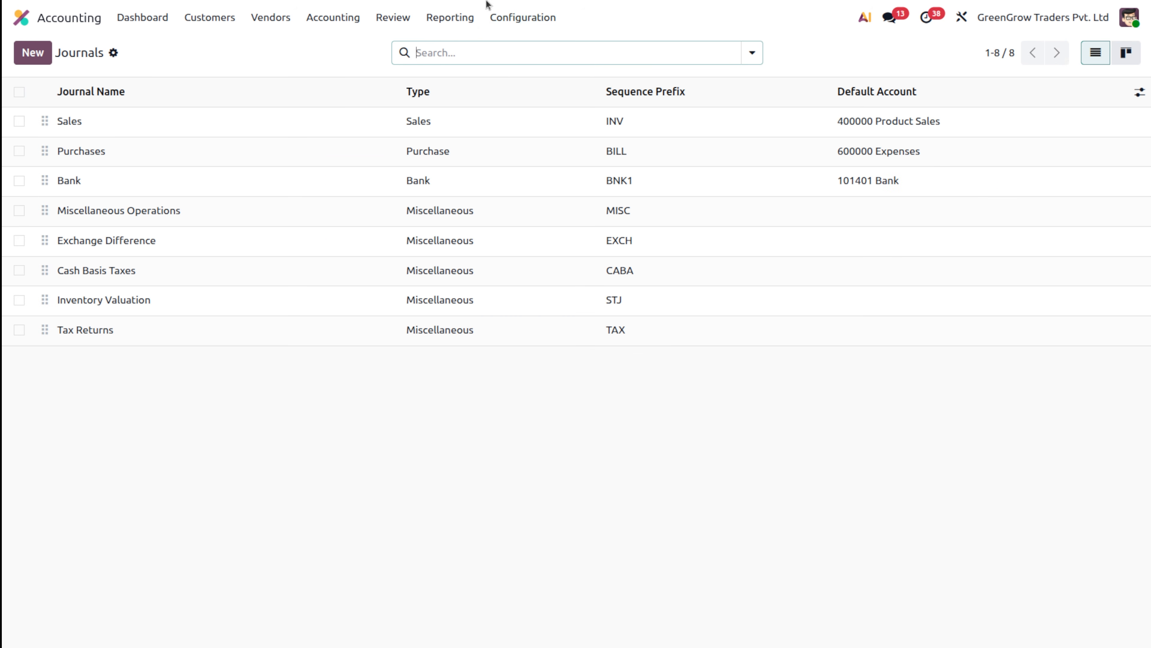
{"action": "left_click", "coordinate": [531, 19]}
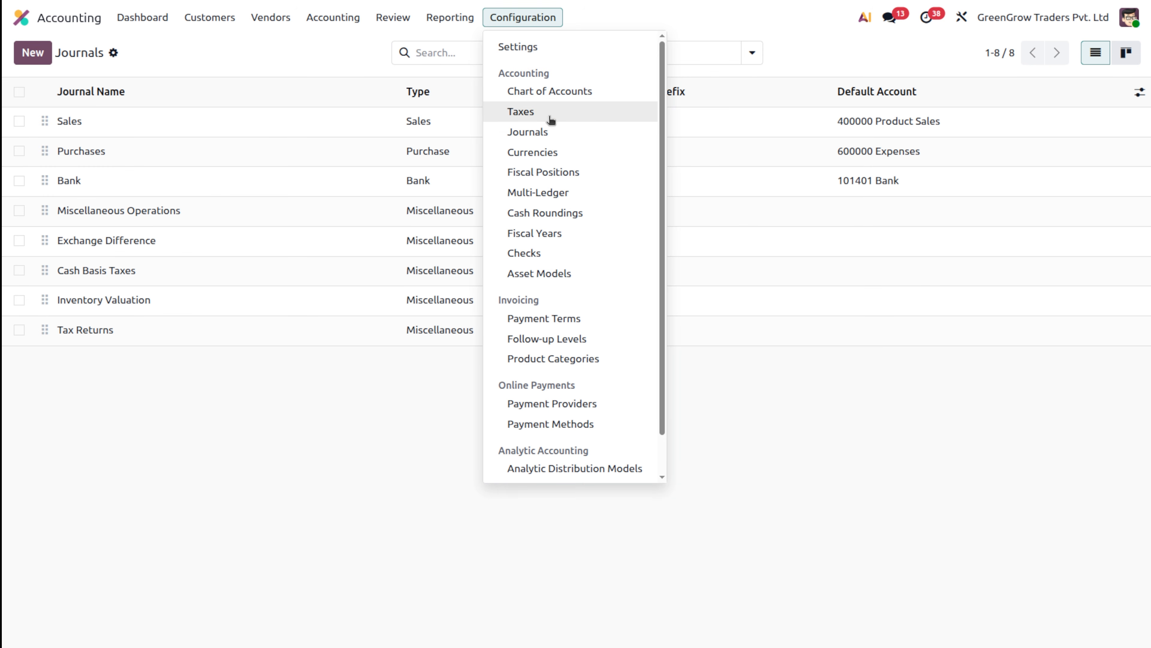
{"action": "left_click", "coordinate": [570, 92]}
{"action": "left_click", "coordinate": [561, 53]}
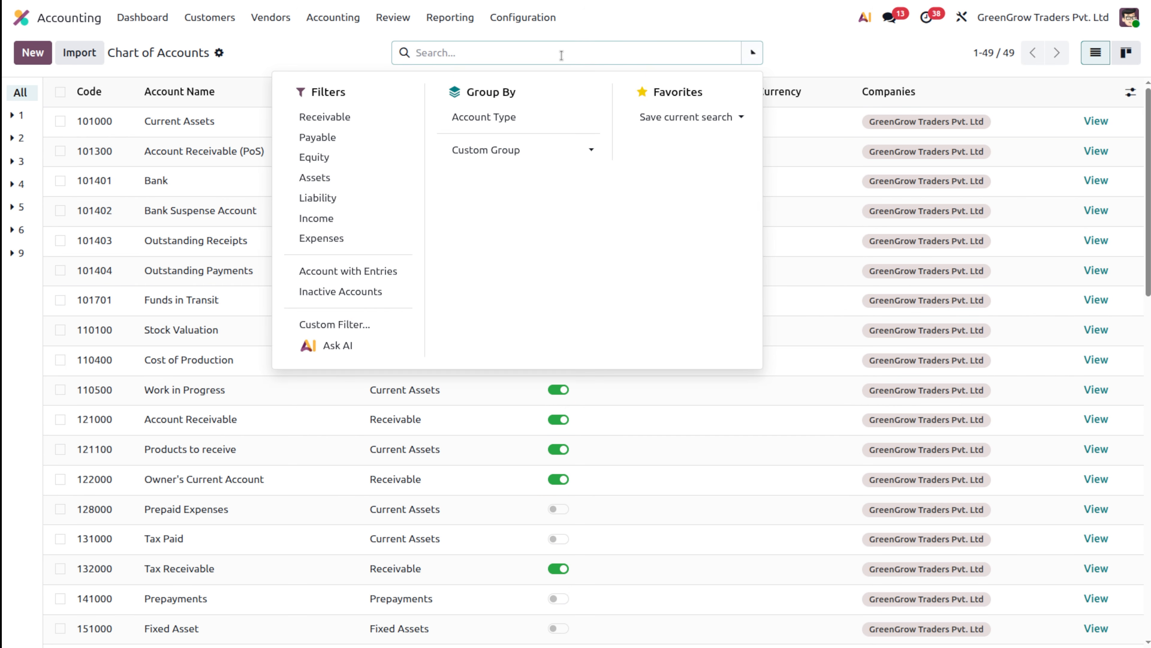
{"action": "type", "text": "fi"}
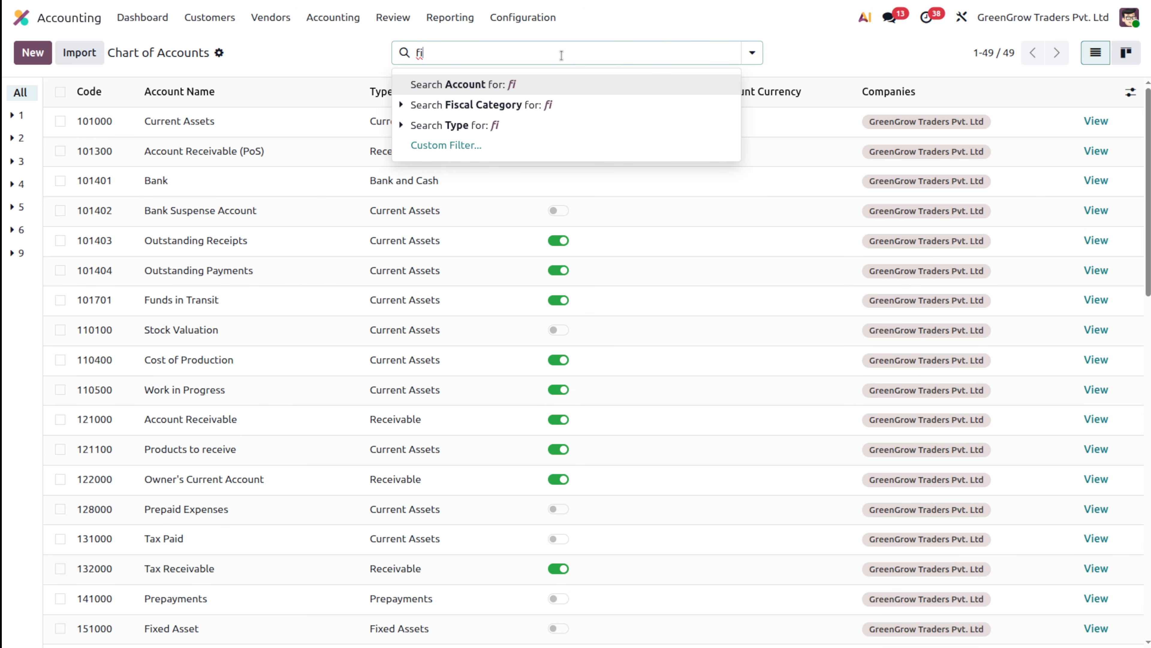
{"action": "type", "text": "xed"}
{"action": "key", "text": "BackSpace"}
{"action": "type", "text": "d"}
{"action": "key", "text": "Return"}
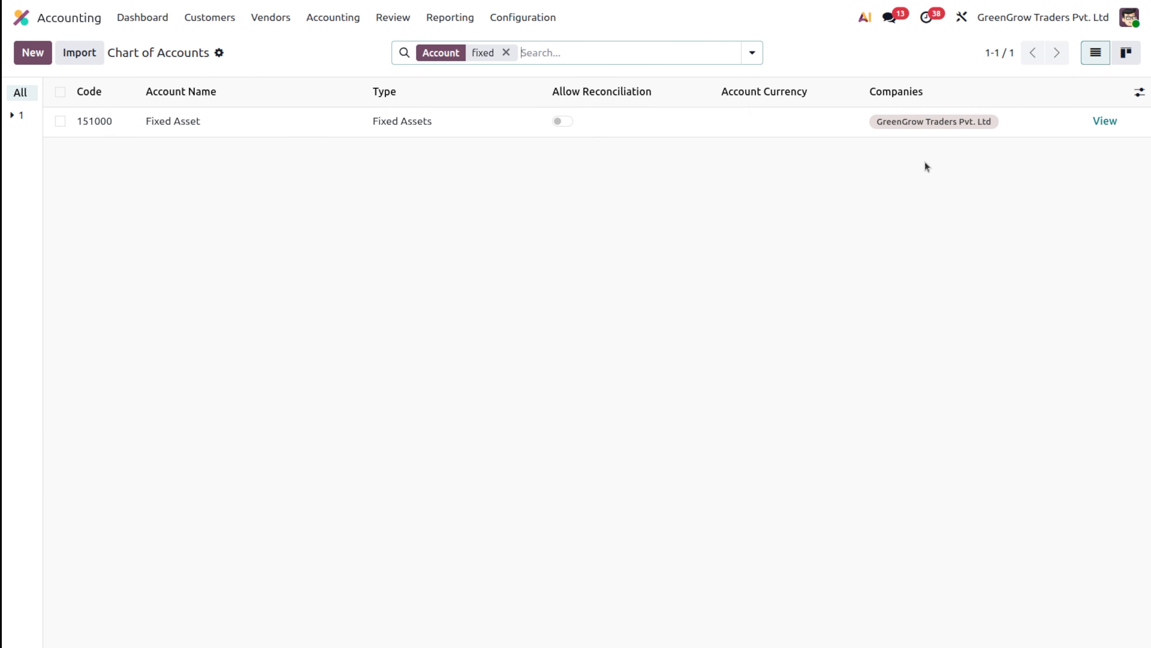
- Open the 151000 Fixed Asset account and examine its asset automation options
{"action": "left_click", "coordinate": [1103, 127]}
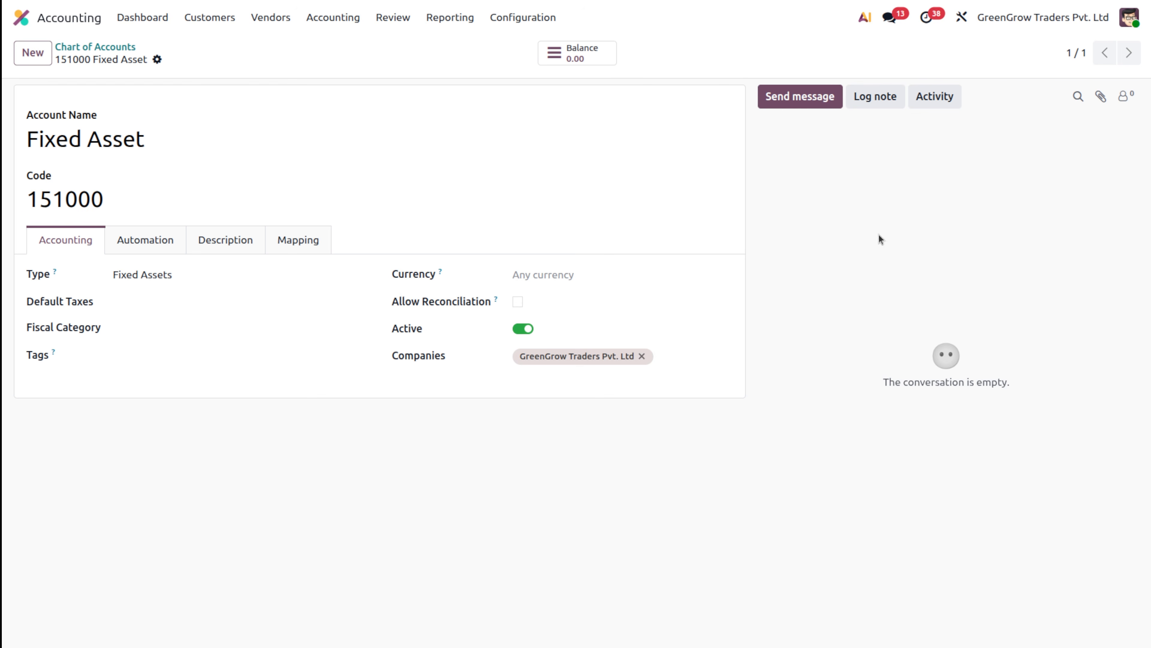
{"action": "left_click", "coordinate": [163, 240]}
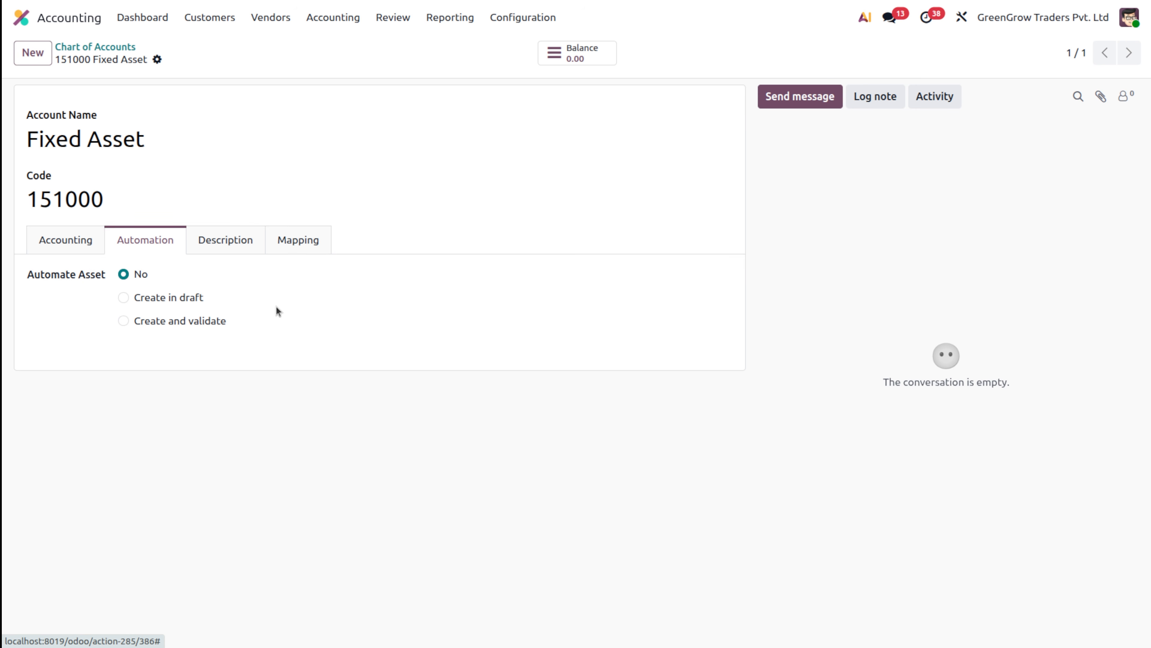
{"action": "left_click", "coordinate": [133, 47]}
- Open the accounting settings and find the Default Accounts section with the deferred expense and deferred revenue entries
{"action": "left_click", "coordinate": [144, 19]}
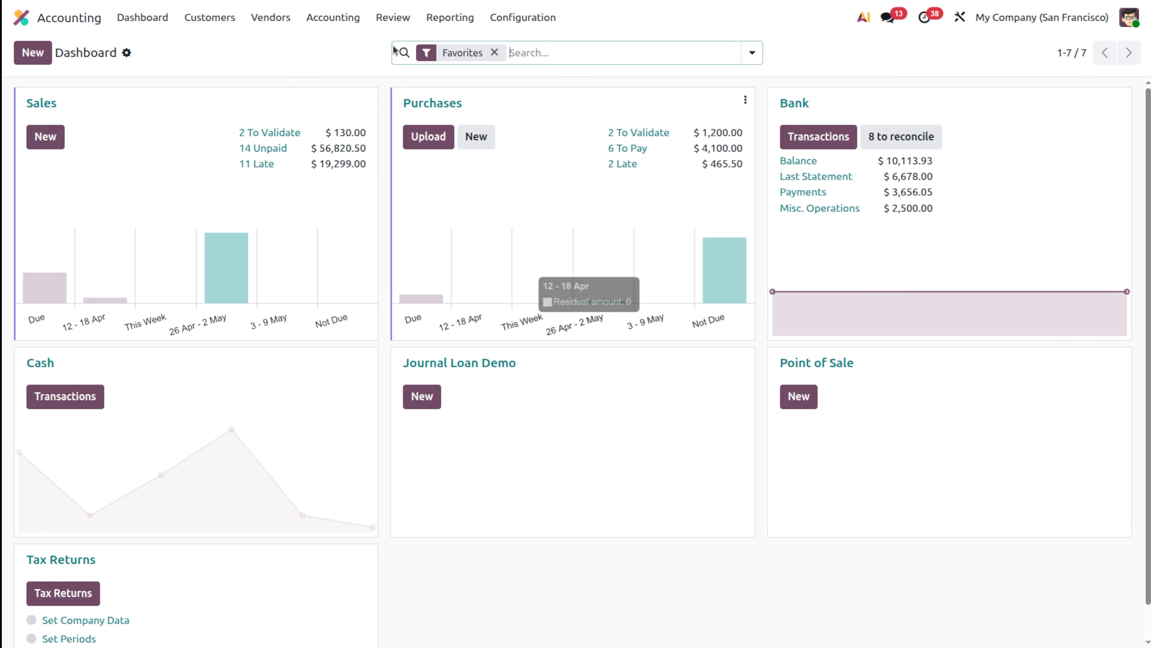
{"action": "left_click", "coordinate": [498, 22]}
{"action": "left_click", "coordinate": [521, 51]}
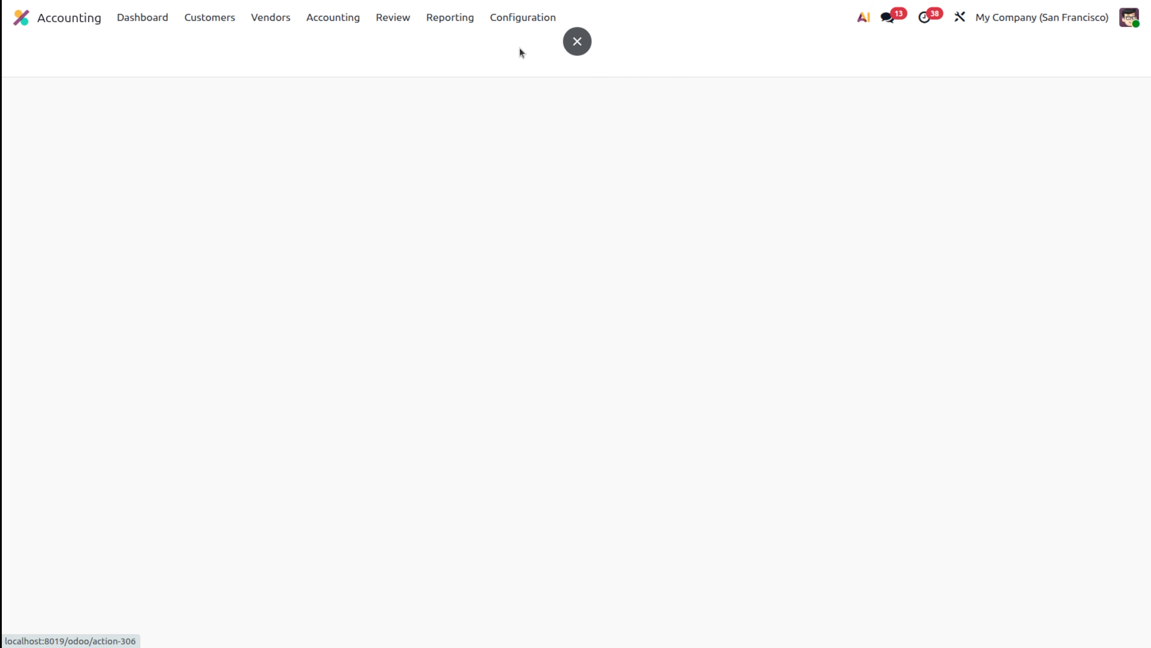
{"action": "scroll", "coordinate": [552, 383], "scroll_direction": "down", "scroll_amount": 6}
{"action": "scroll", "coordinate": [552, 383], "scroll_direction": "down", "scroll_amount": 15}
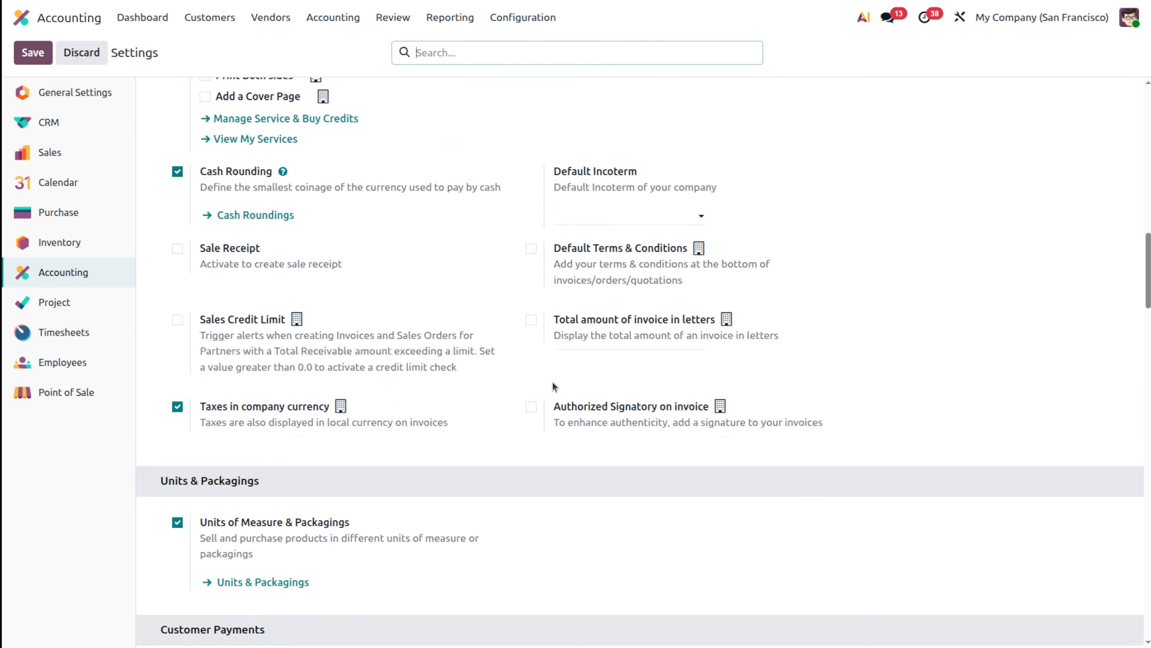
{"action": "scroll", "coordinate": [552, 383], "scroll_direction": "down", "scroll_amount": 8}
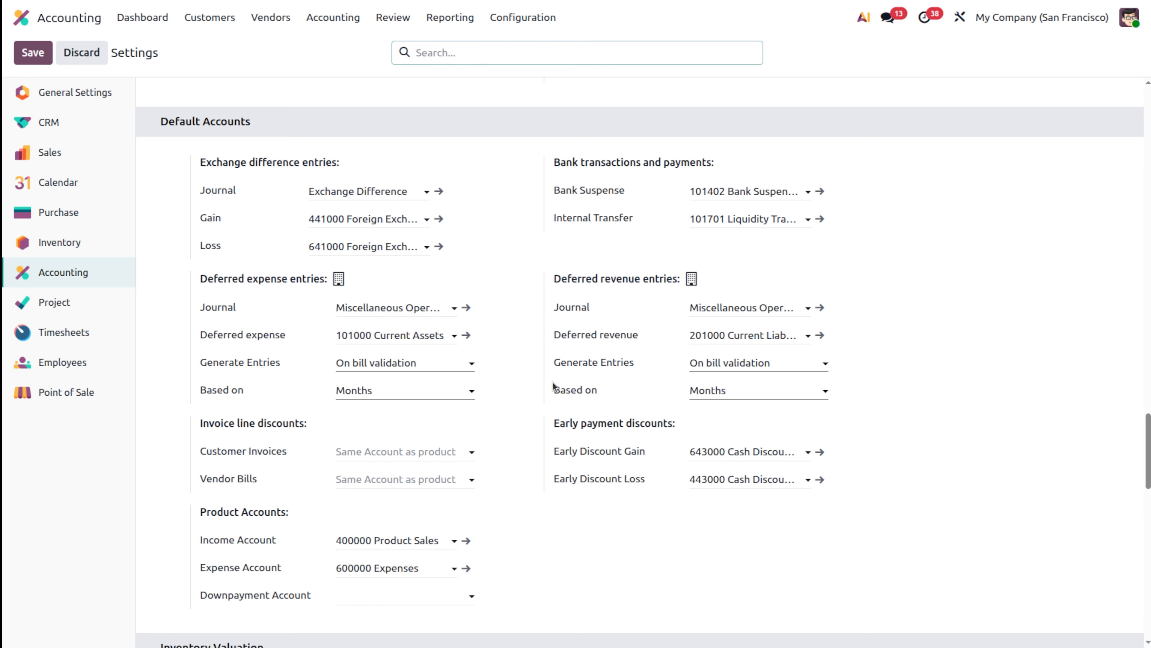
- Examine the Journal, Generate Entries and Based on options available for deferred expense entries, leaving the choices as they are
{"action": "left_click", "coordinate": [411, 312]}
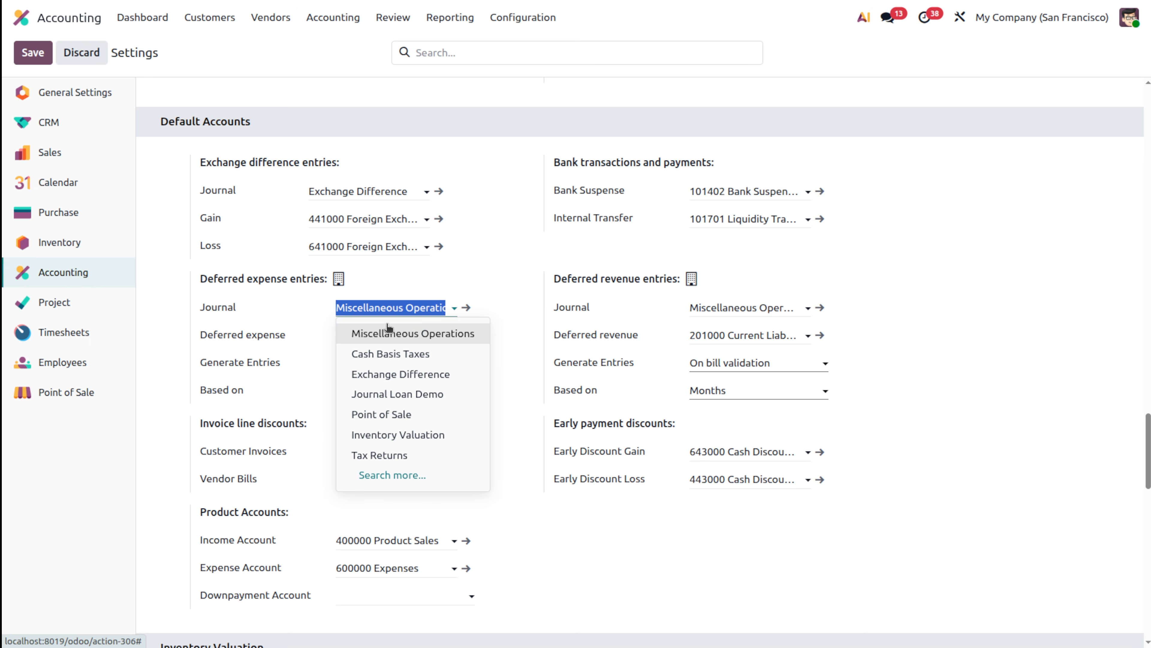
{"action": "left_click", "coordinate": [579, 525]}
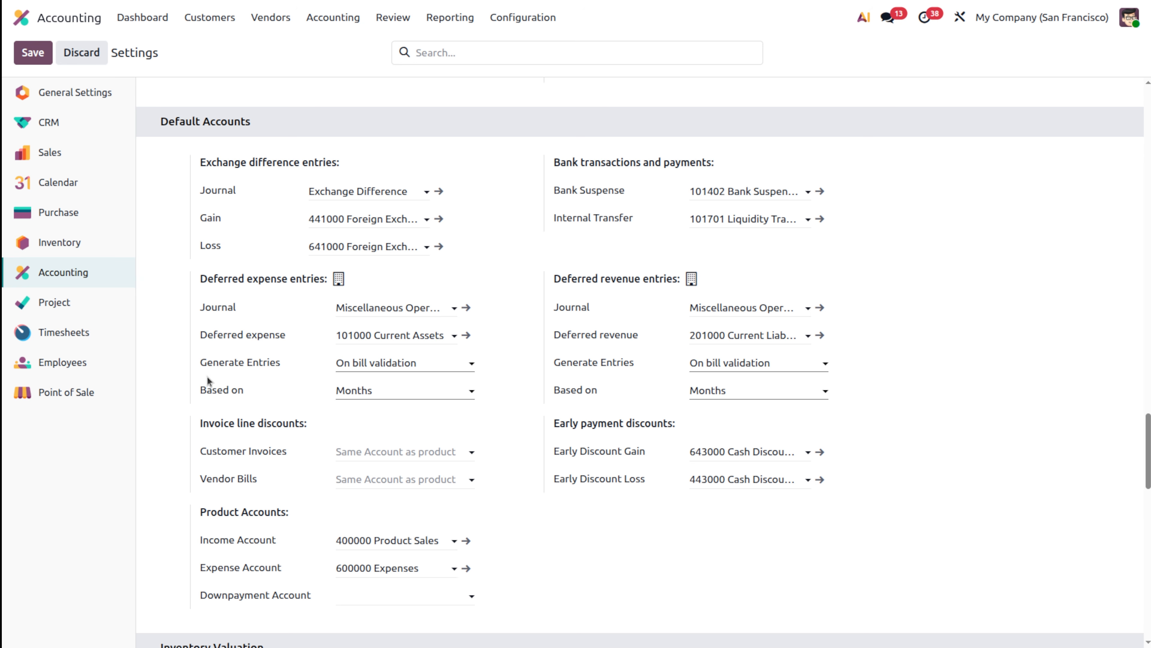
{"action": "left_click", "coordinate": [397, 365]}
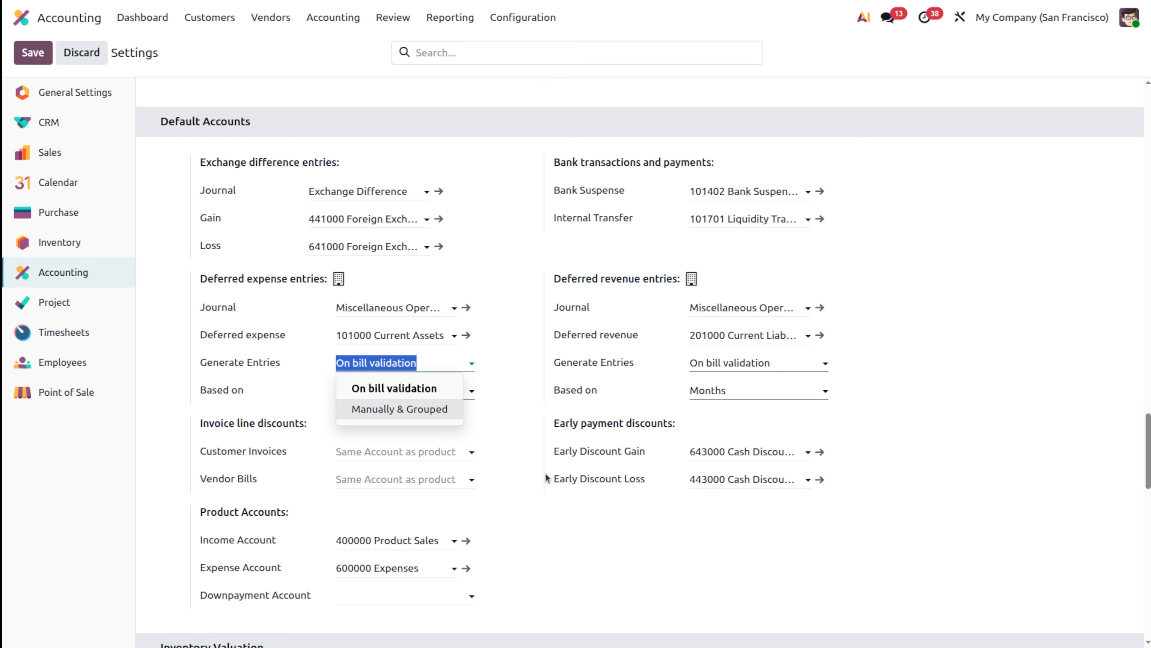
{"action": "left_click", "coordinate": [582, 546]}
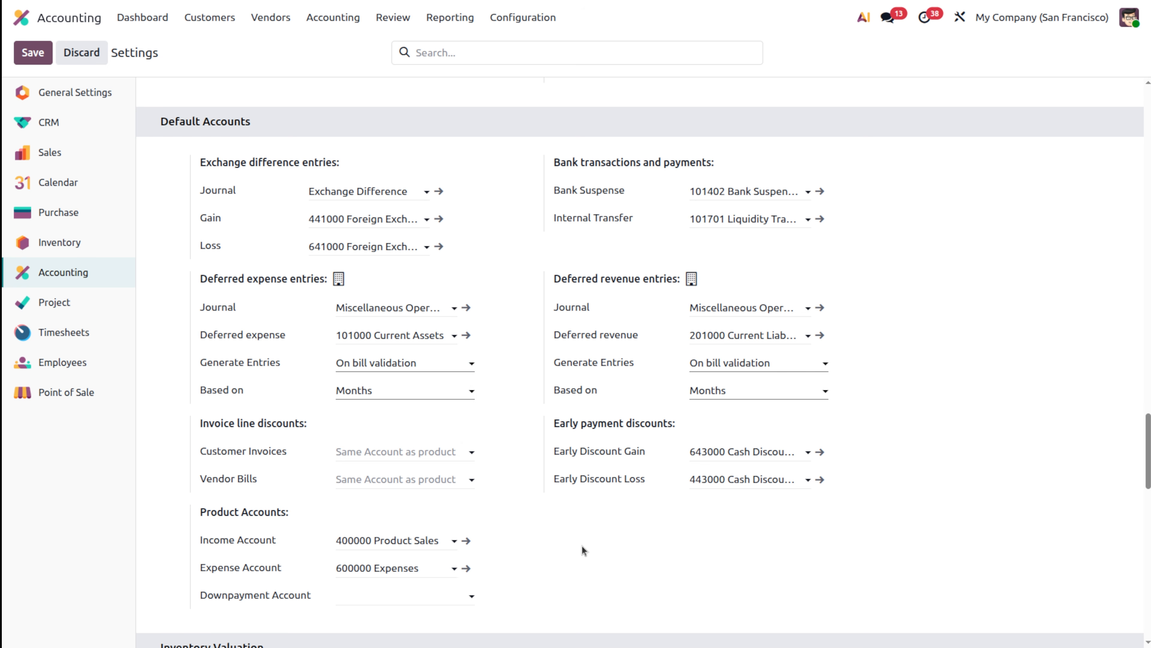
{"action": "left_click", "coordinate": [398, 390]}
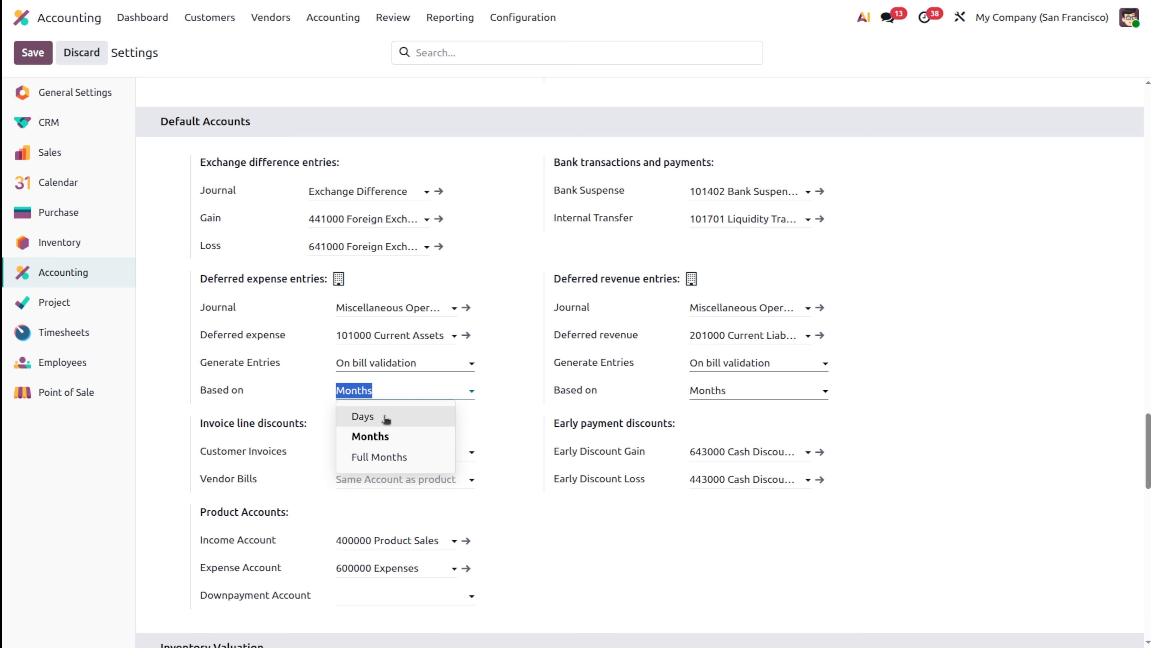
{"action": "left_click", "coordinate": [587, 544]}
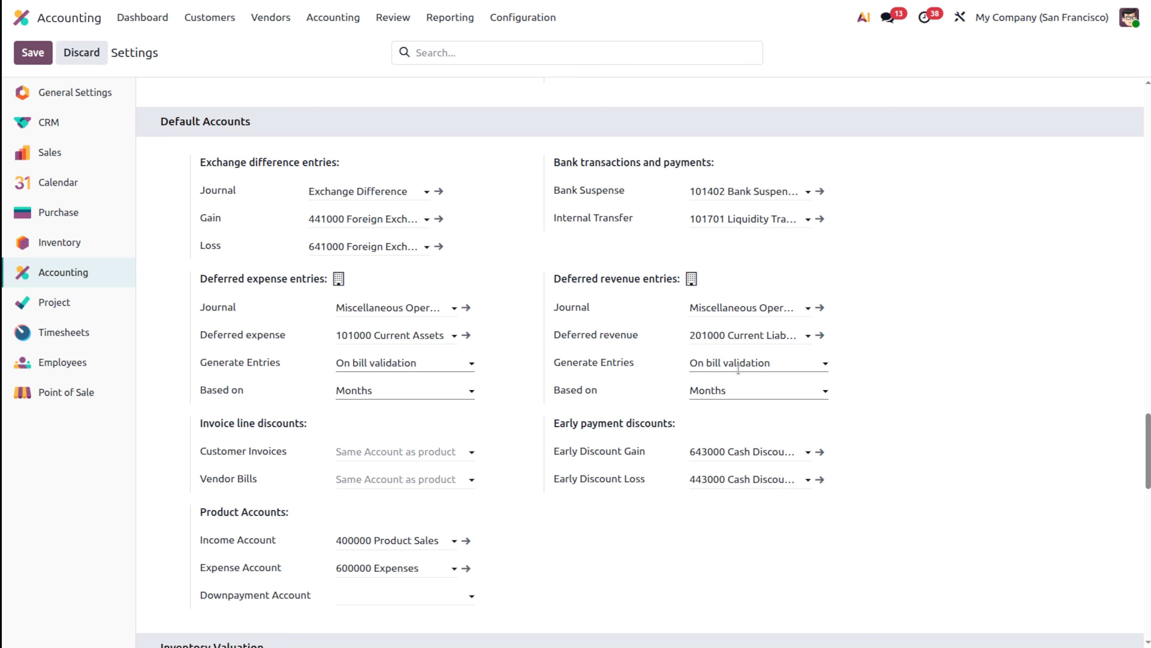
- Examine the Generate Entries, Based on and deferred revenue account options for deferred revenue entries
{"action": "left_click", "coordinate": [796, 362]}
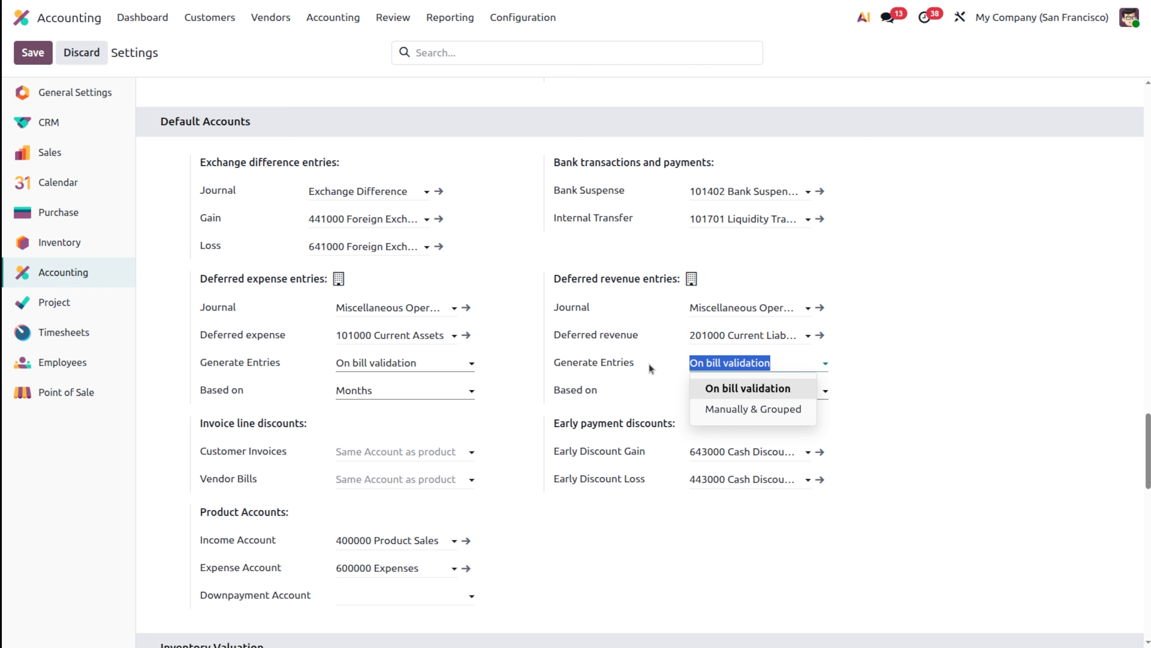
{"action": "left_click", "coordinate": [650, 392]}
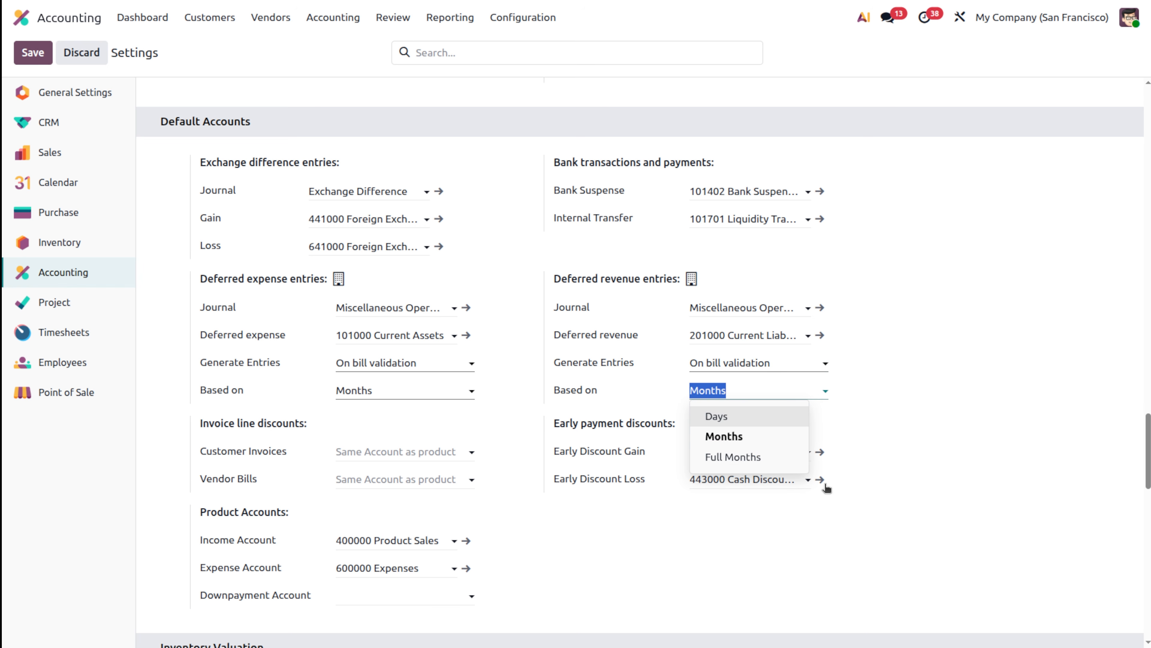
{"action": "left_click", "coordinate": [977, 479]}
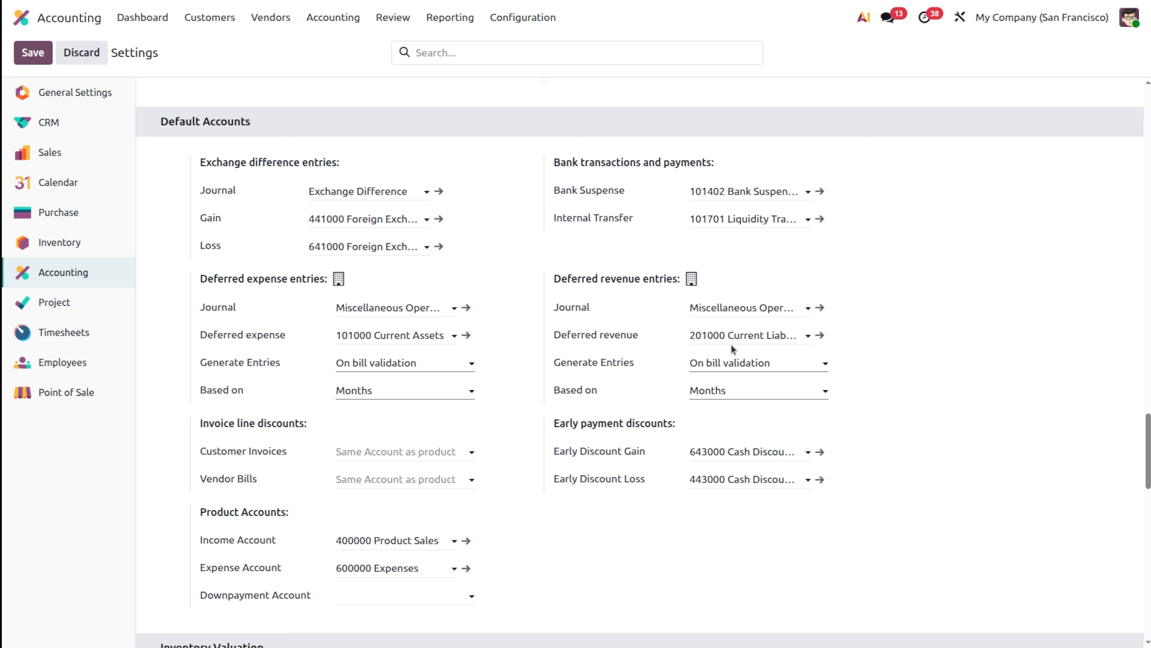
{"action": "left_click", "coordinate": [770, 334]}
{"action": "left_click", "coordinate": [949, 325]}
- Create a new customer invoice with OpenWood as the customer
{"action": "left_click", "coordinate": [226, 18]}
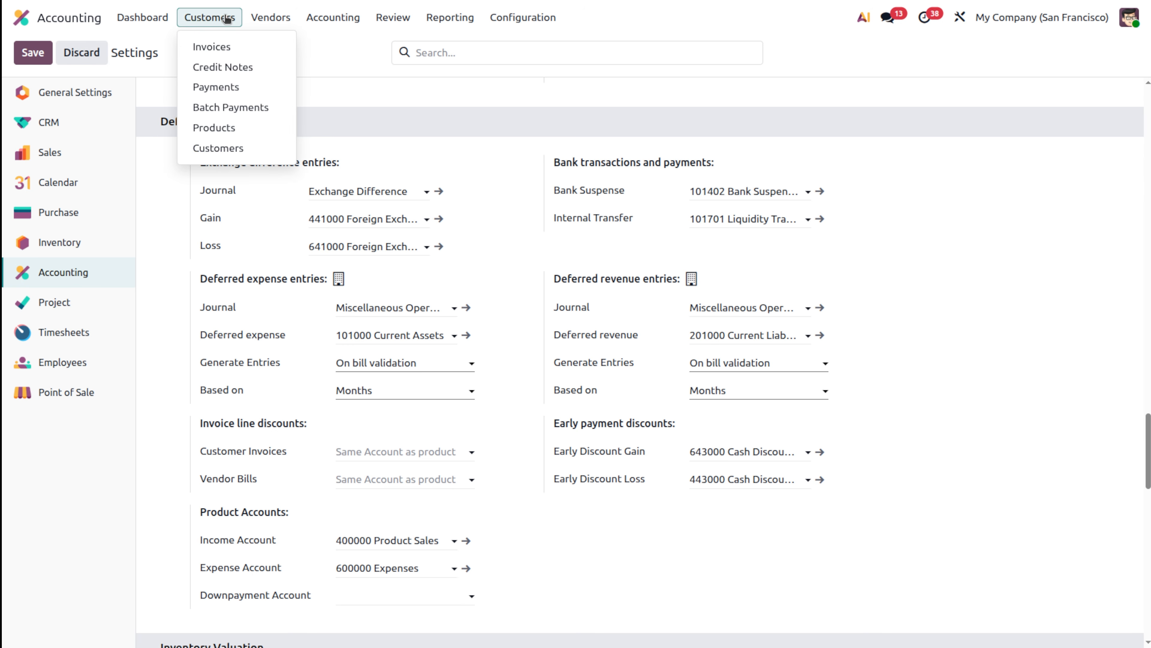
{"action": "left_click", "coordinate": [220, 44]}
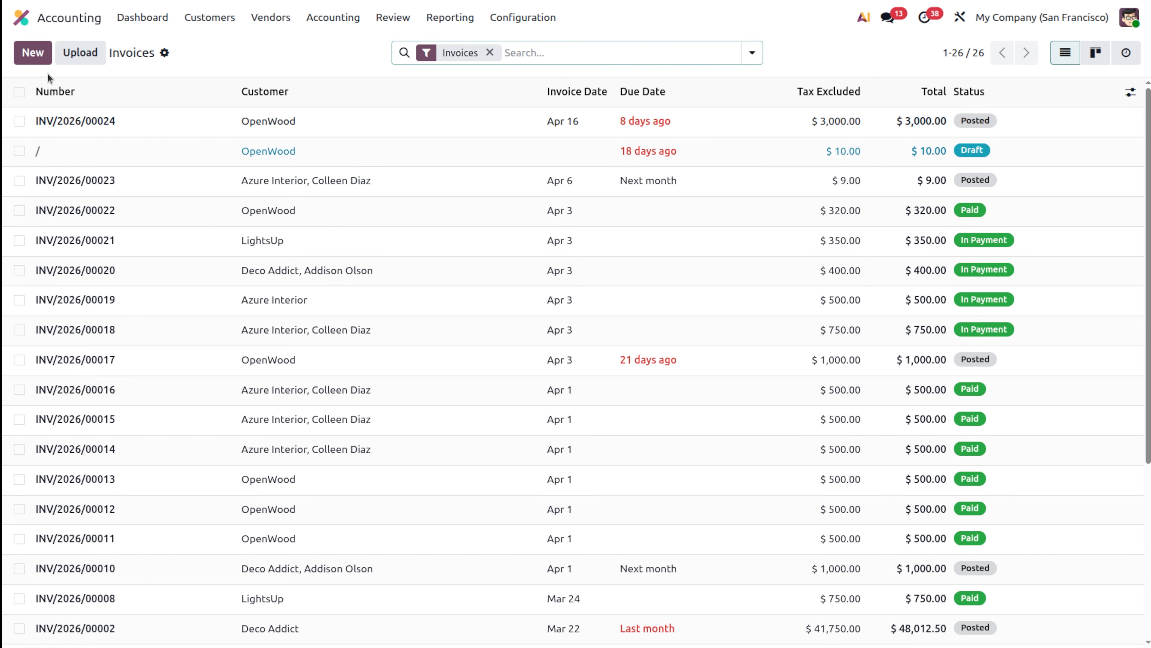
{"action": "left_click", "coordinate": [37, 54]}
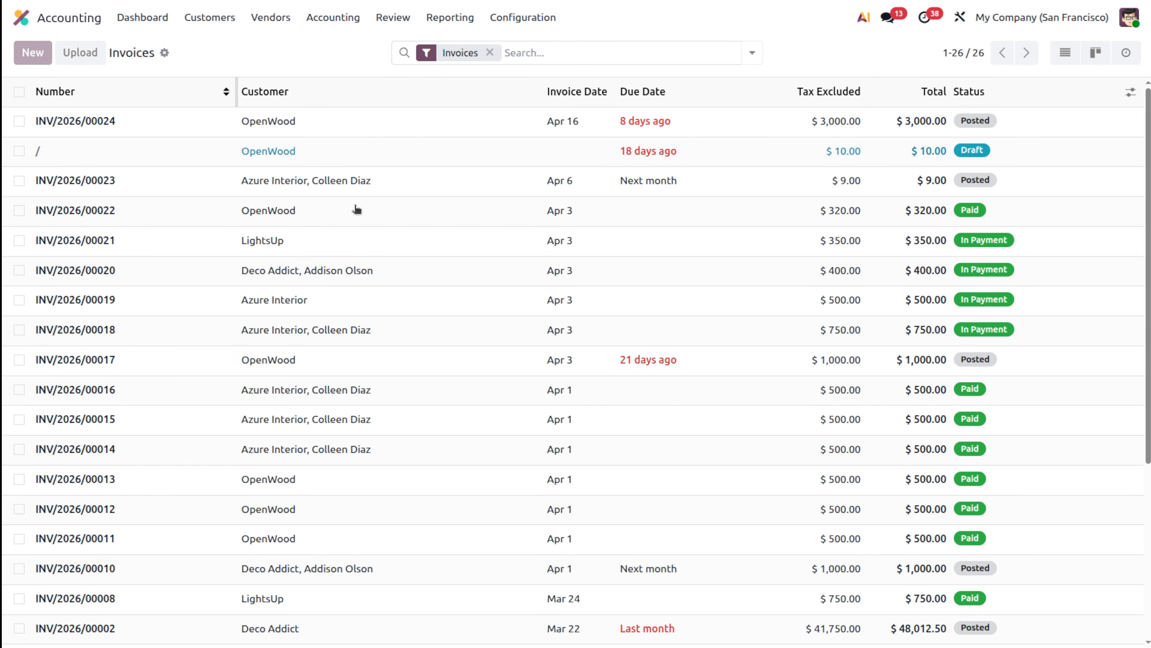
{"action": "left_click", "coordinate": [186, 193]}
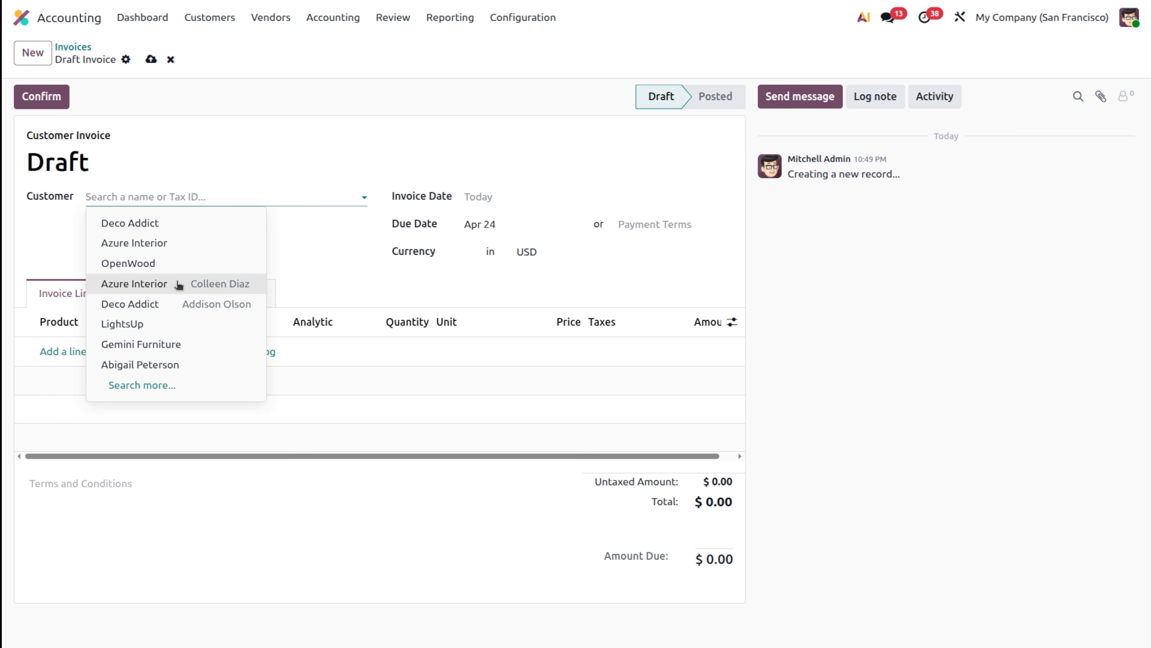
{"action": "left_click", "coordinate": [177, 263]}
- Add an invoice line for a new product named Software Subscription and open its detailed creation form
{"action": "left_click", "coordinate": [74, 350]}
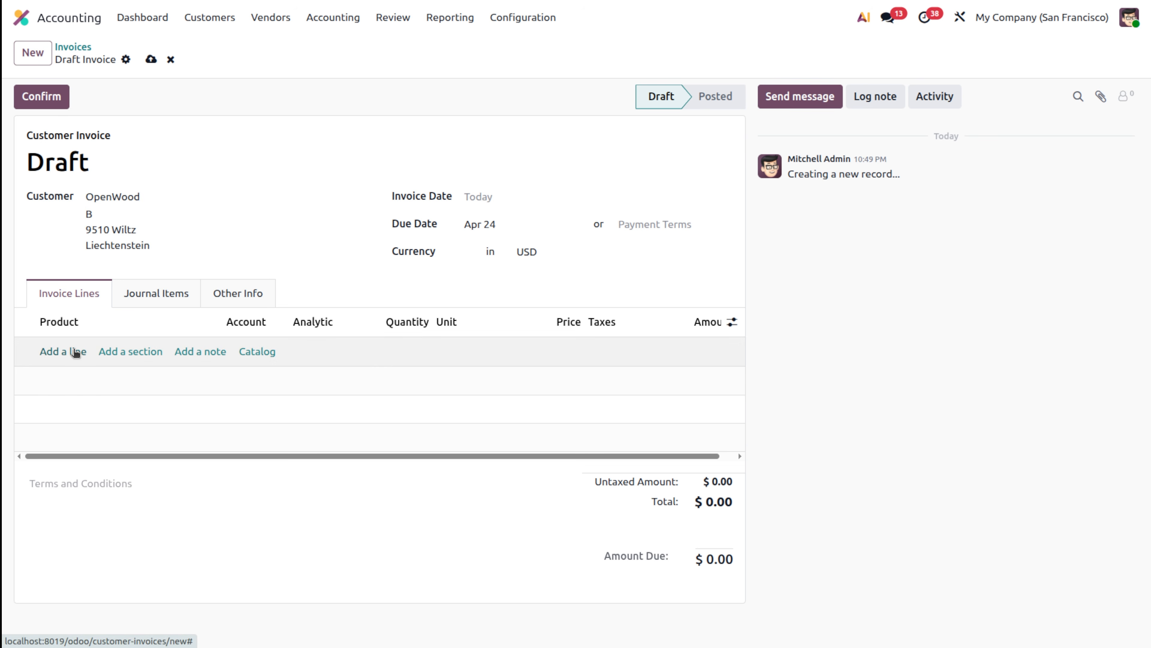
{"action": "type", "text": "S"}
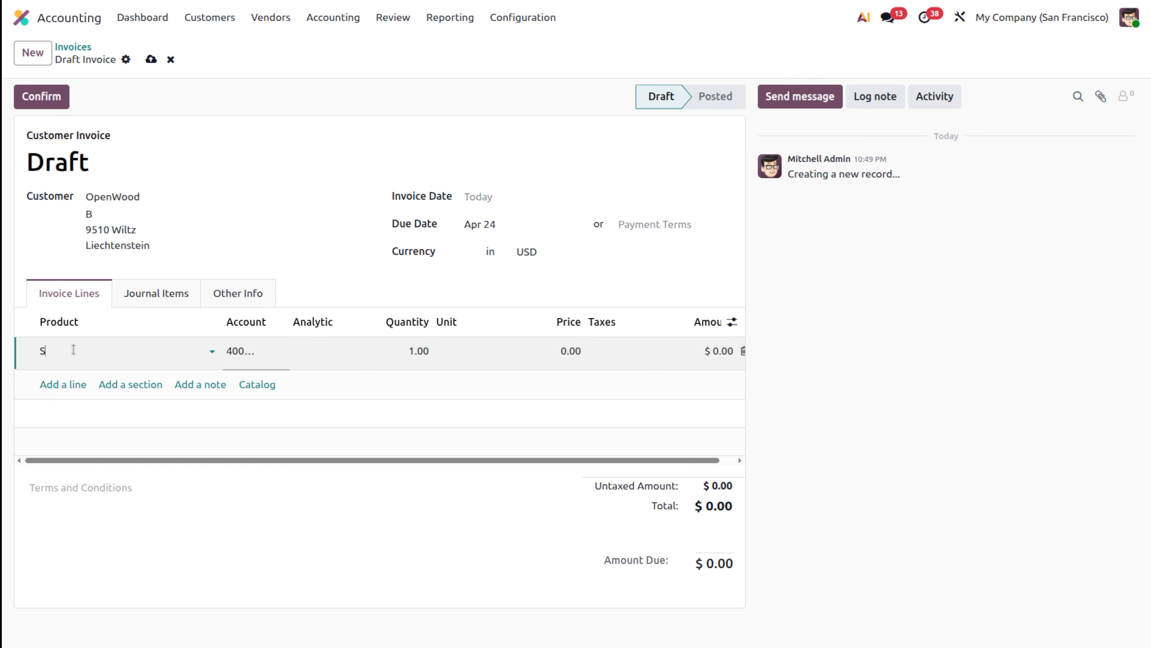
{"action": "type", "text": "o"}
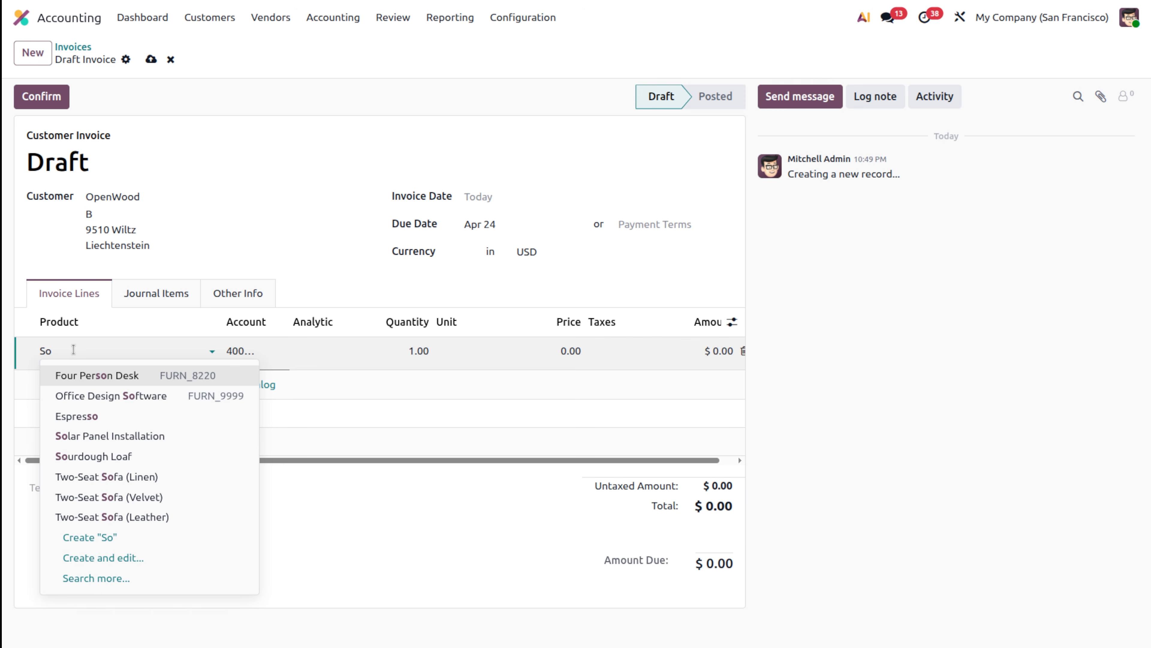
{"action": "type", "text": "ftware Su"}
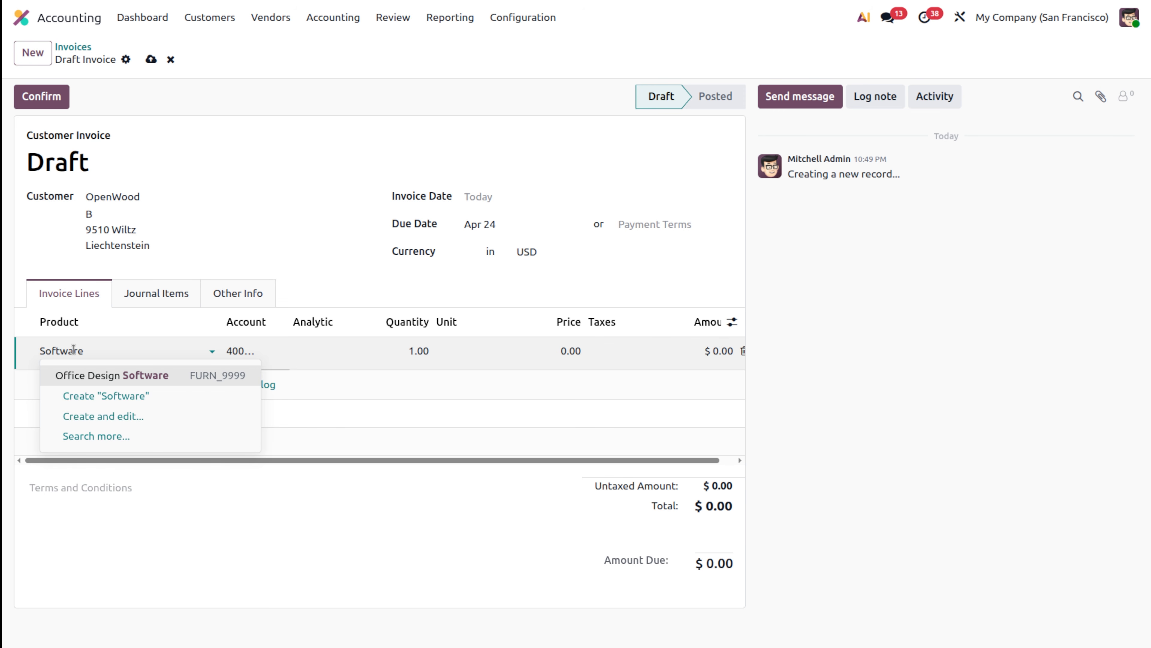
{"action": "type", "text": "bs"}
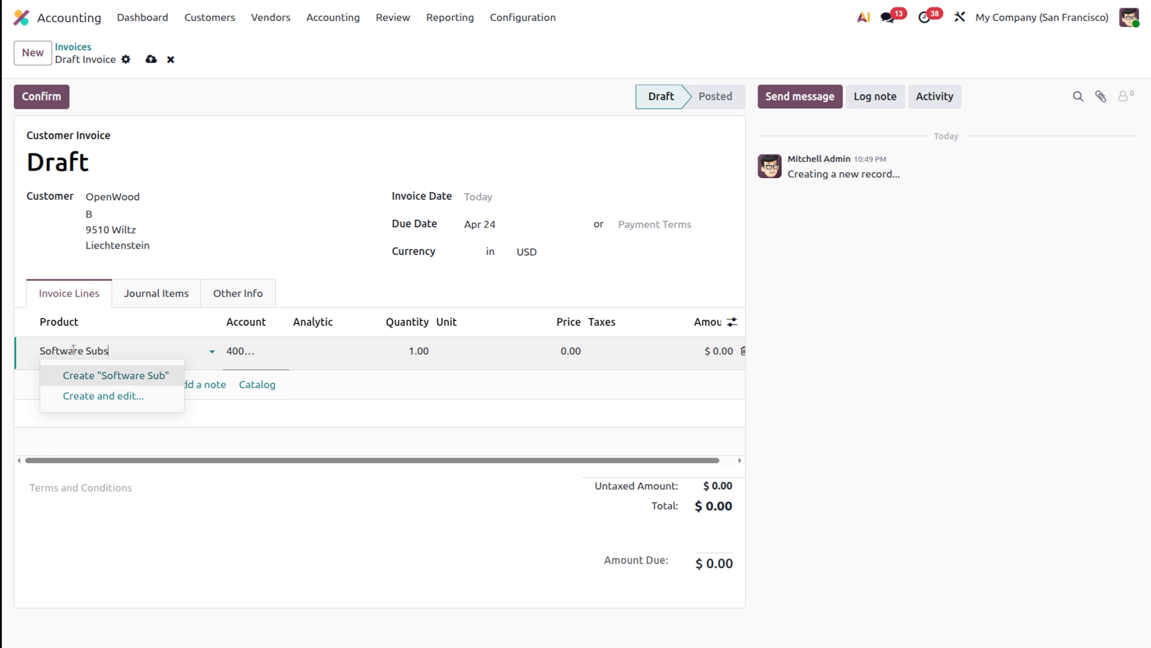
{"action": "type", "text": "cription"}
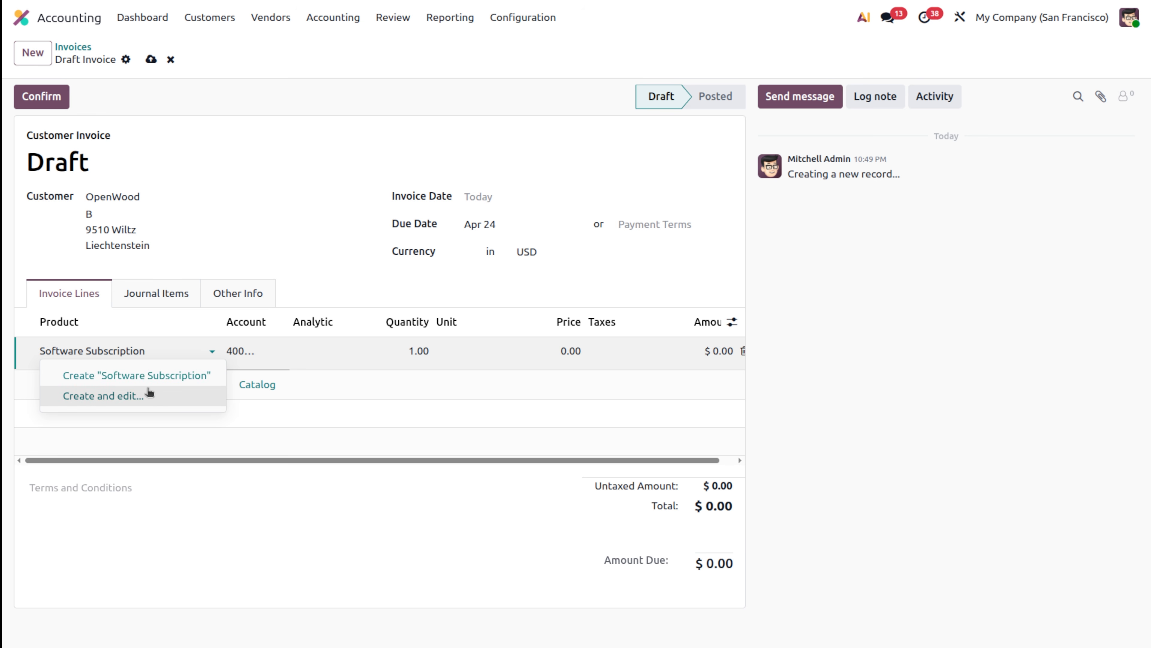
{"action": "left_click", "coordinate": [147, 396]}
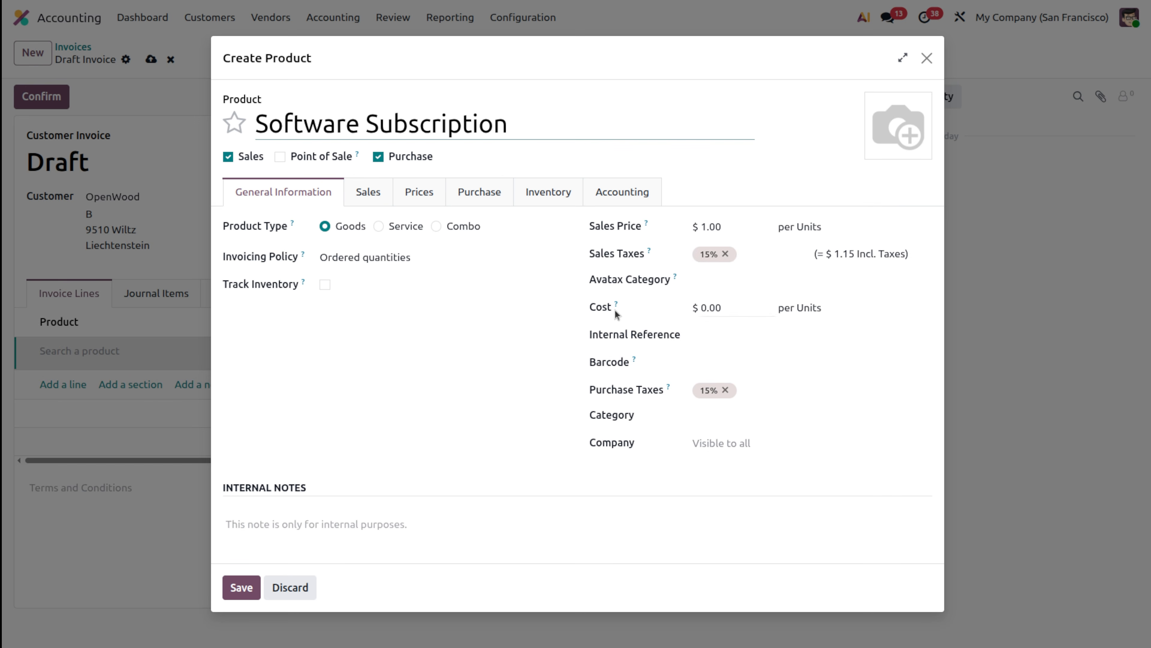
- Set the Software Subscription product's sales price to $12,000 and its type to Service, and save it onto the invoice line
{"action": "left_click", "coordinate": [707, 229]}
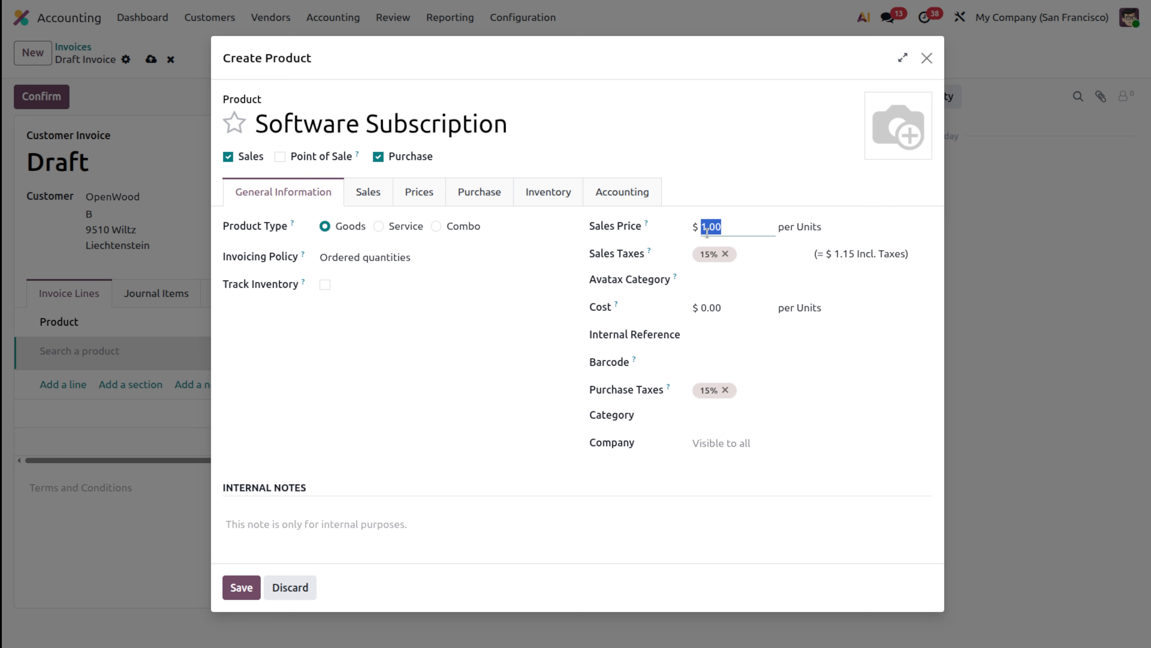
{"action": "type", "text": "12000"}
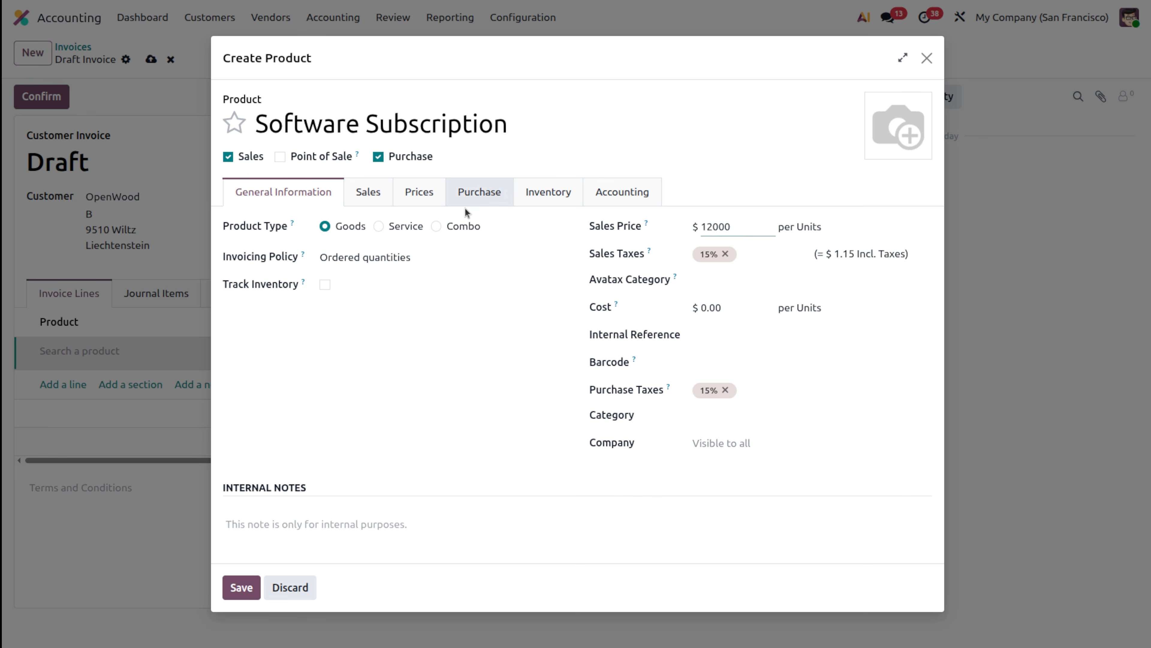
{"action": "left_click", "coordinate": [404, 226]}
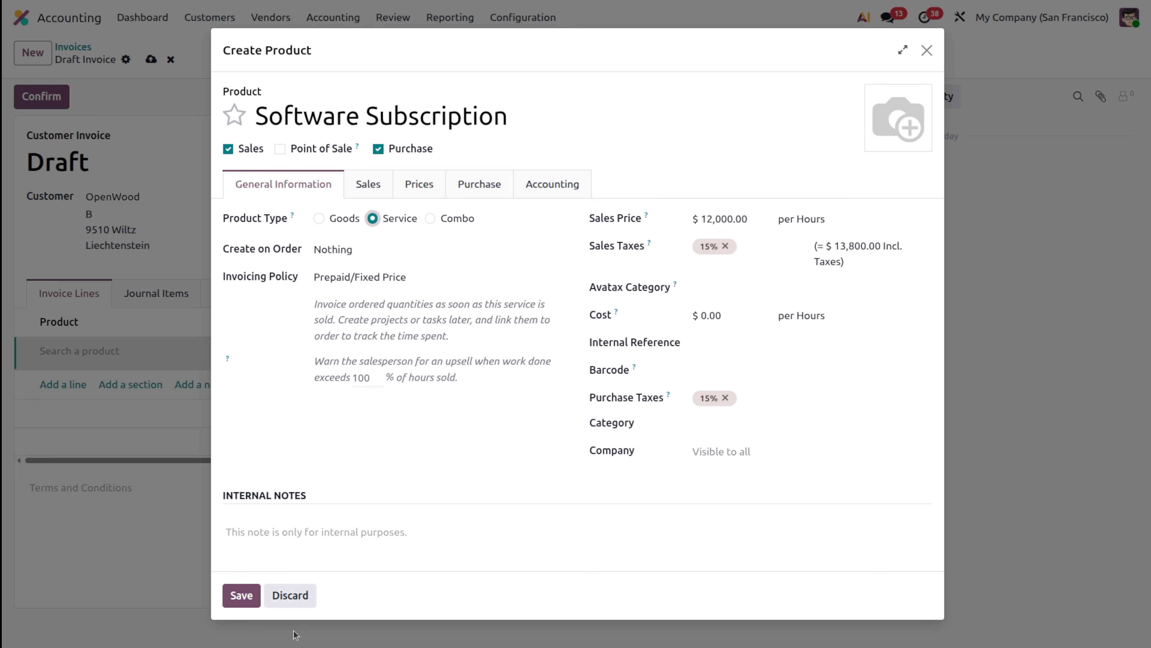
{"action": "left_click", "coordinate": [245, 598]}
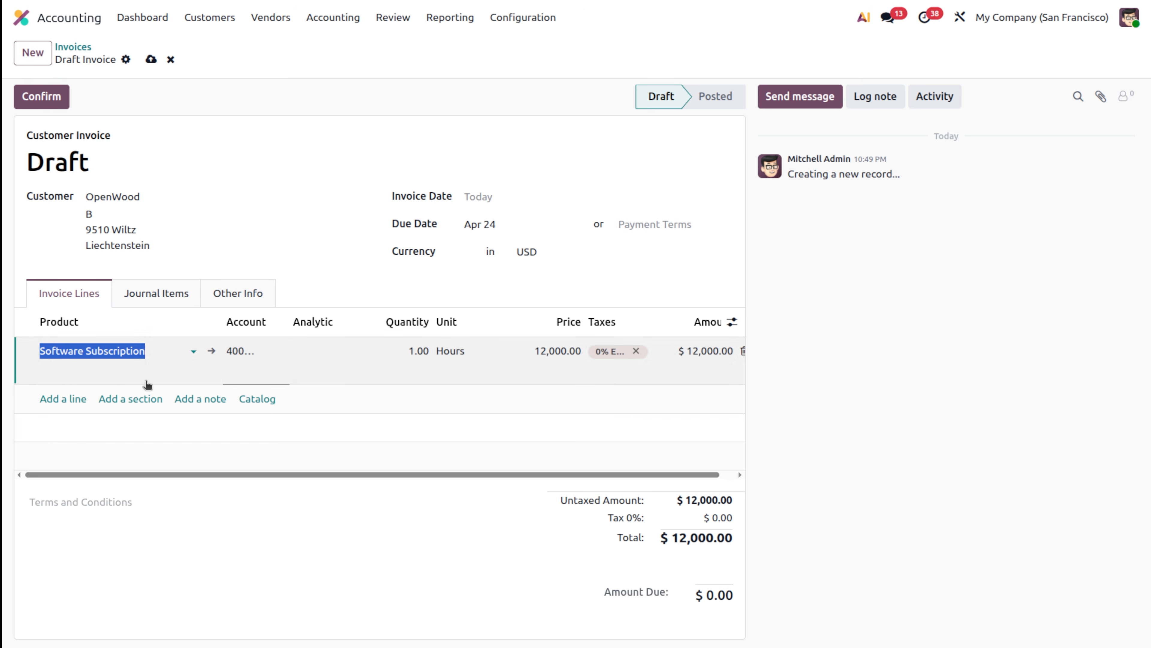
{"action": "left_click", "coordinate": [371, 605]}
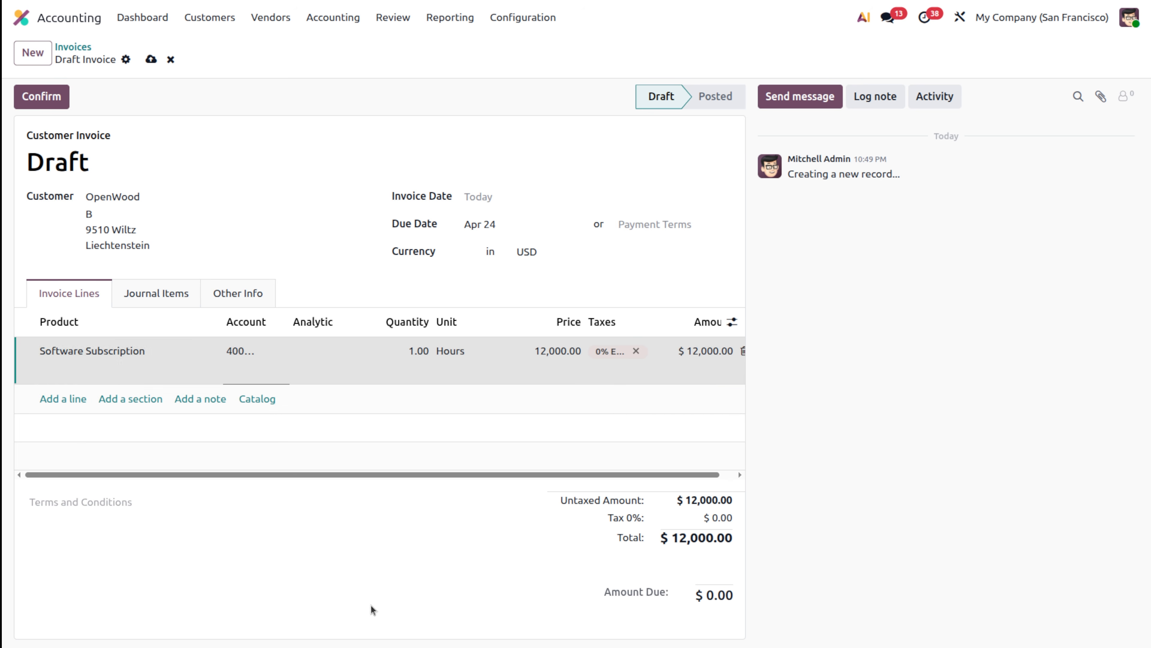
- Display the Start Date and End Date columns in the invoice lines
{"action": "left_click", "coordinate": [428, 350]}
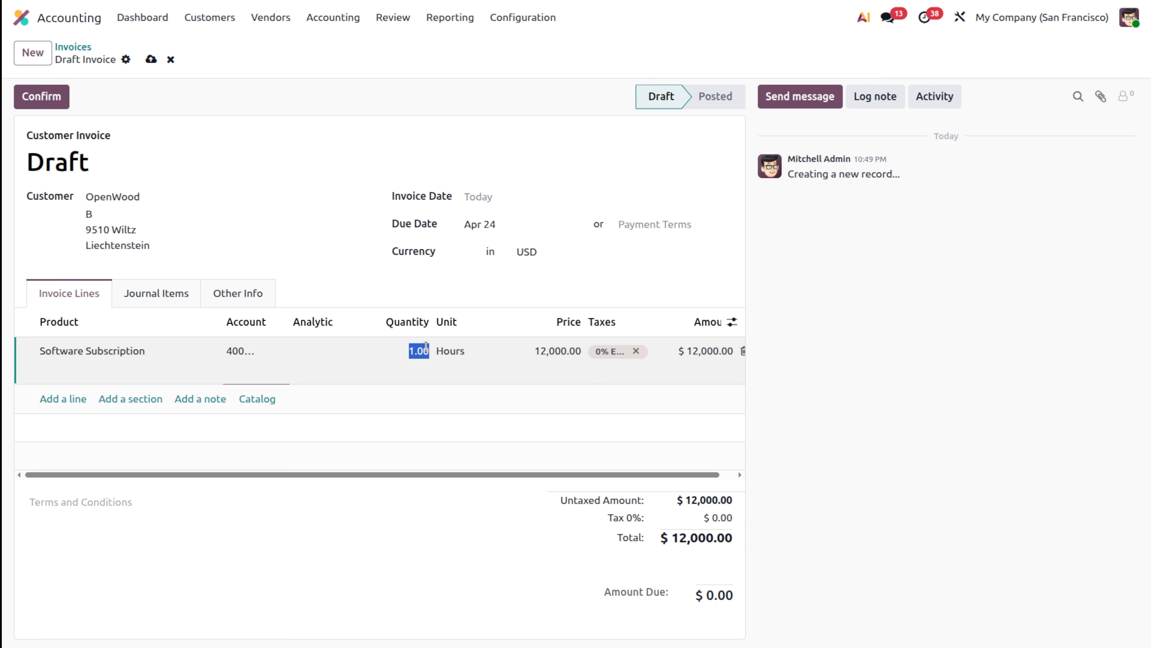
{"action": "left_click", "coordinate": [734, 322]}
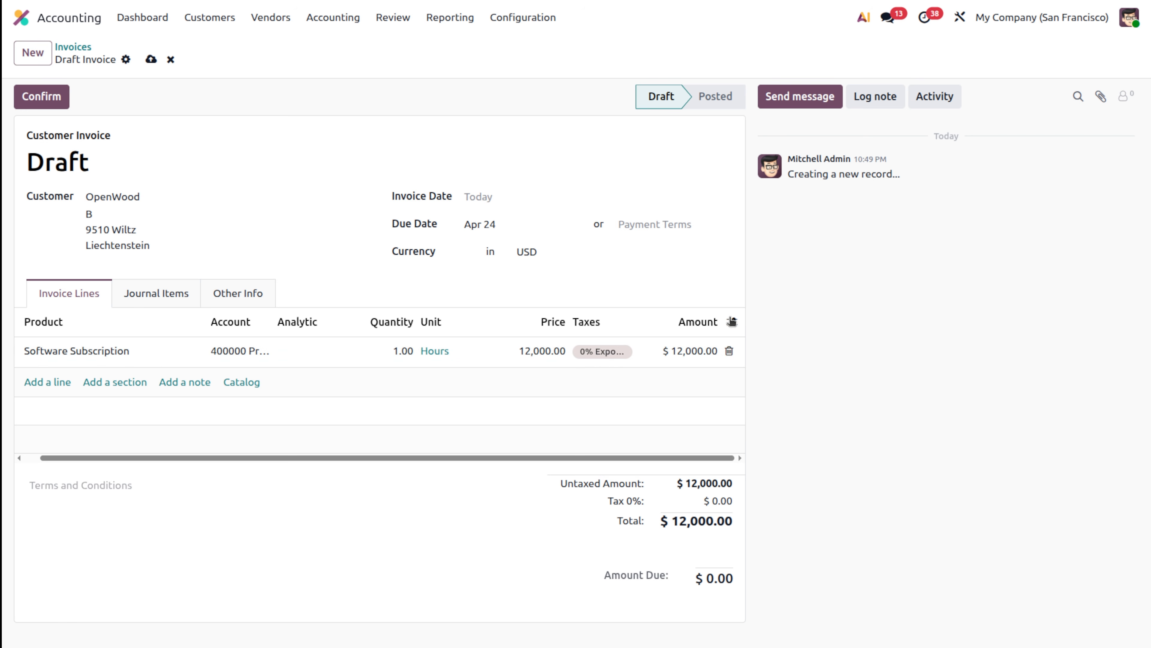
{"action": "left_click", "coordinate": [732, 322]}
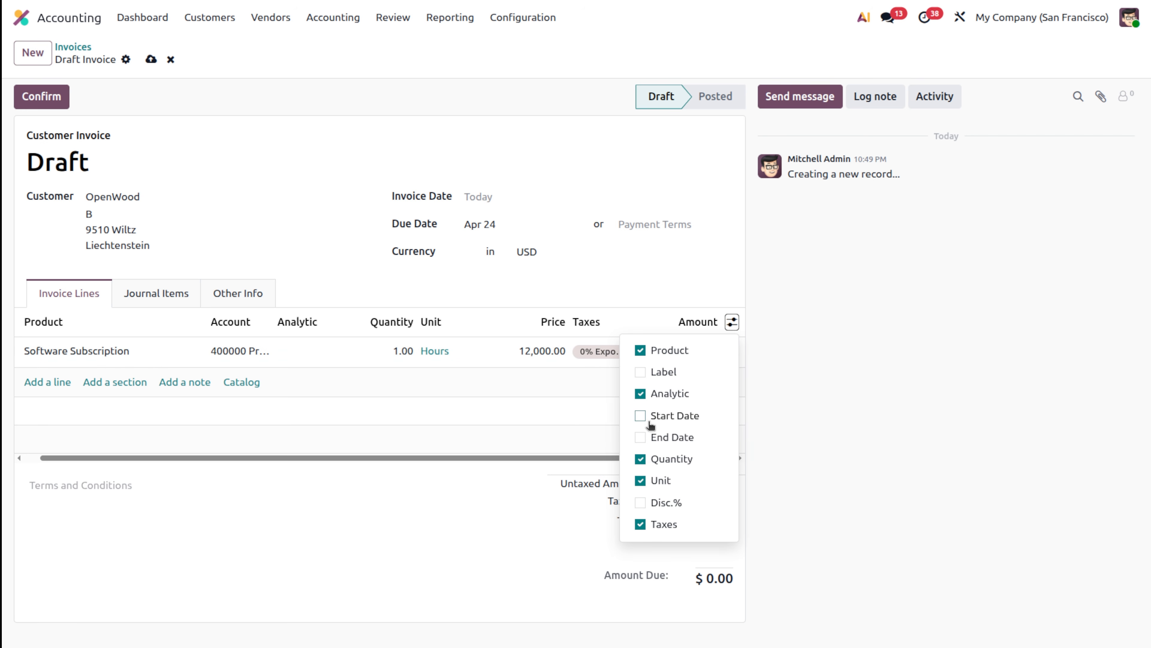
{"action": "left_click", "coordinate": [663, 422]}
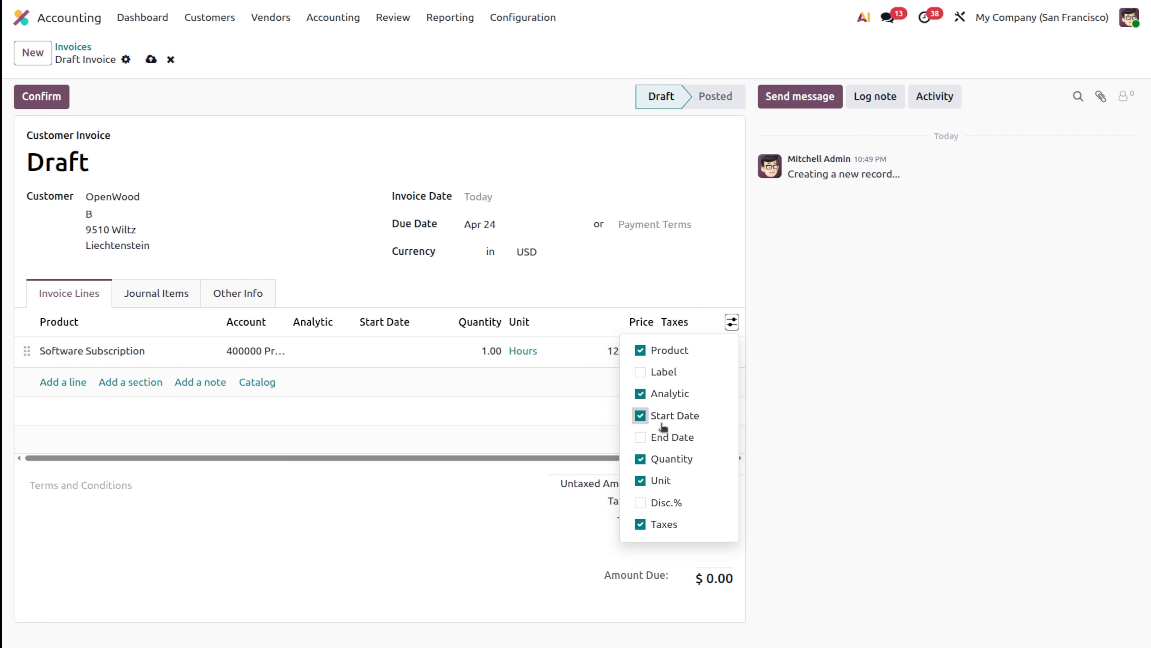
{"action": "left_click", "coordinate": [653, 440]}
{"action": "left_click", "coordinate": [812, 422]}
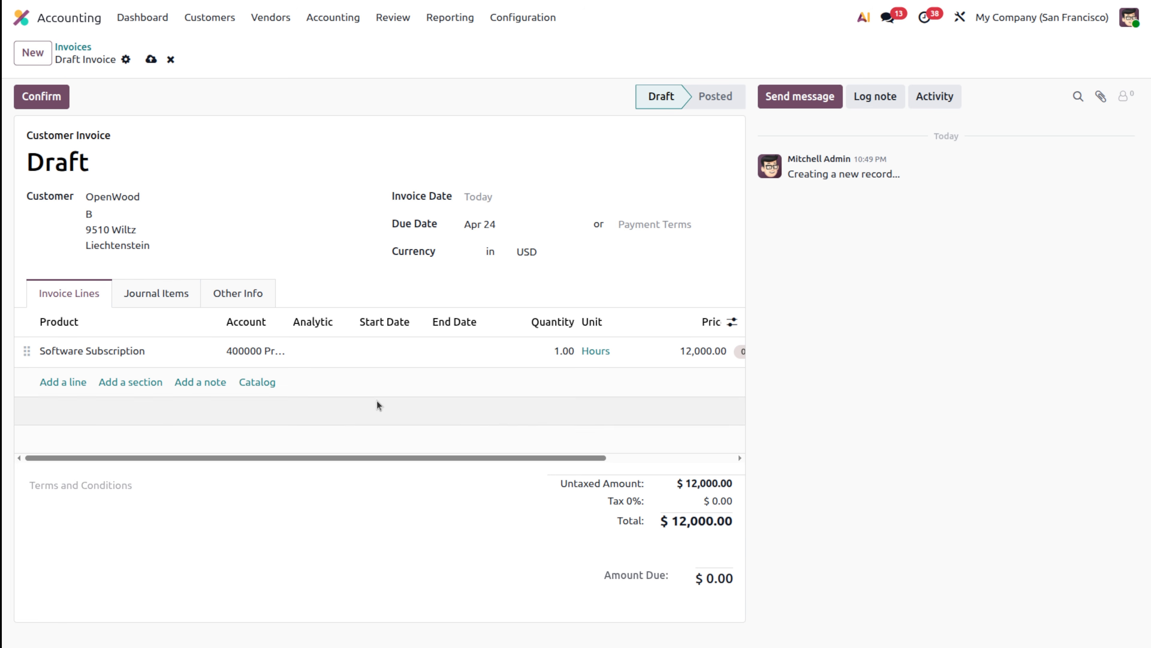
- Set the Software Subscription invoice line's start date to April 1, 2026 and its end date to July 31, 2026
{"action": "left_click", "coordinate": [382, 343]}
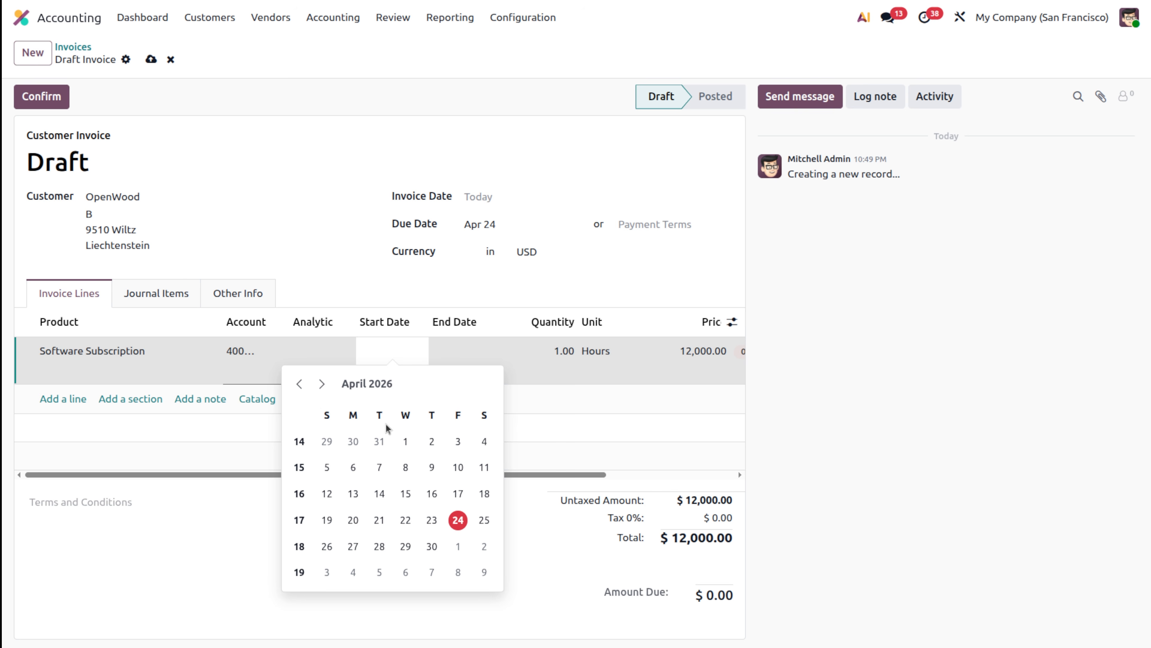
{"action": "left_click", "coordinate": [405, 443]}
{"action": "left_click", "coordinate": [462, 358]}
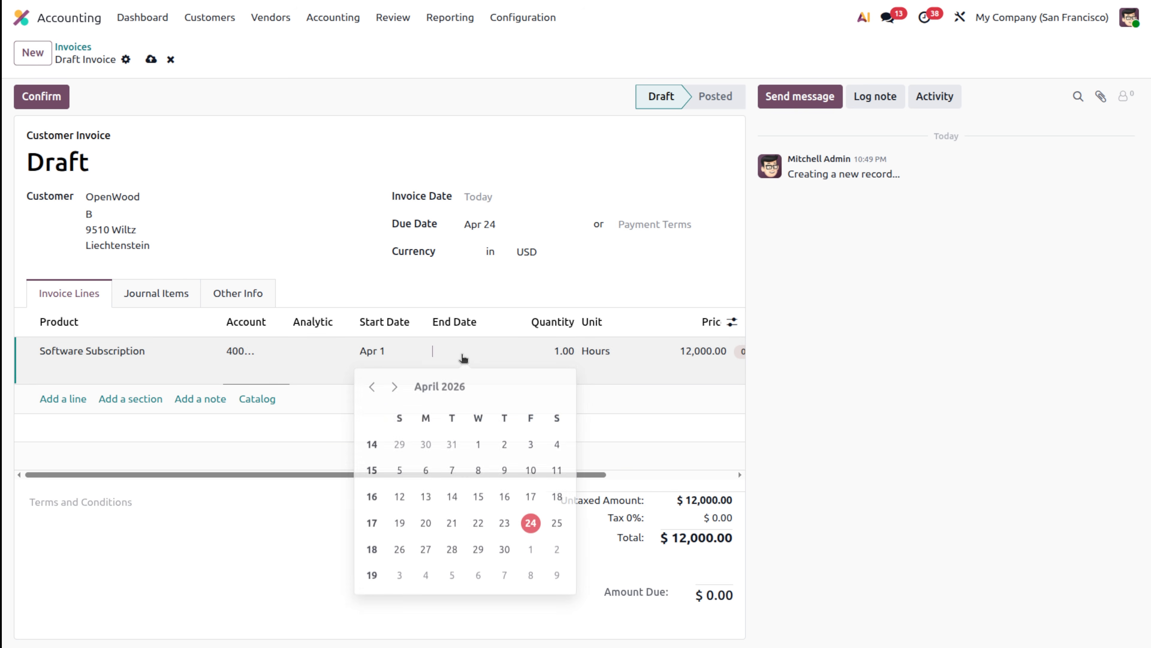
{"action": "left_click", "coordinate": [394, 383]}
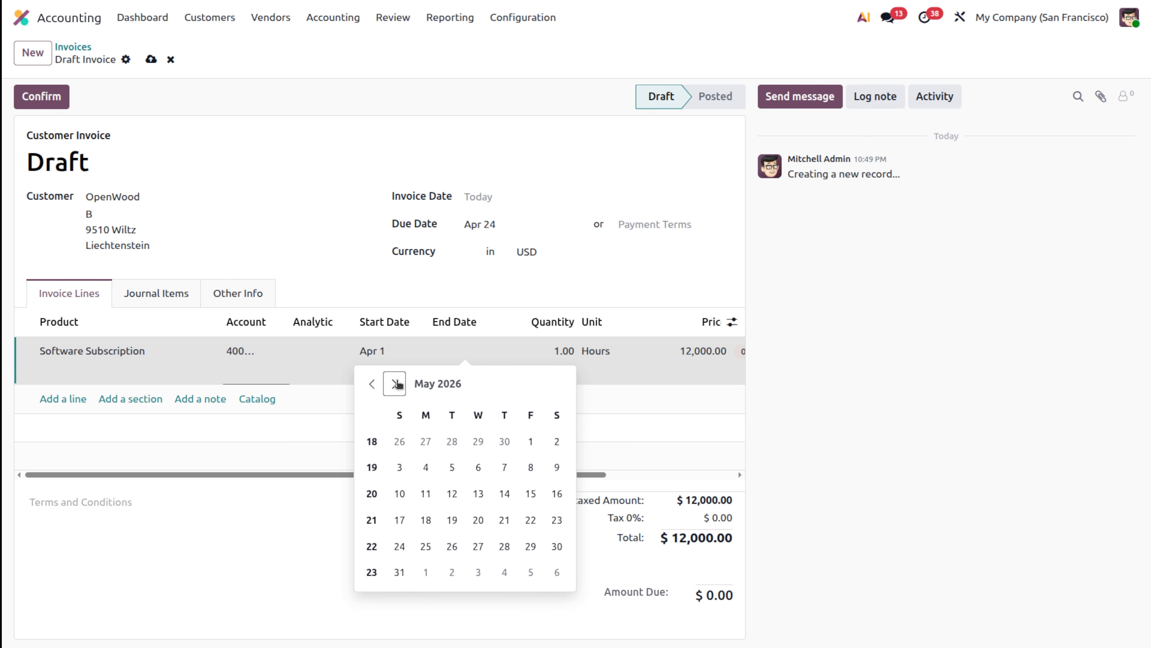
{"action": "left_click", "coordinate": [394, 384]}
{"action": "left_click", "coordinate": [395, 384]}
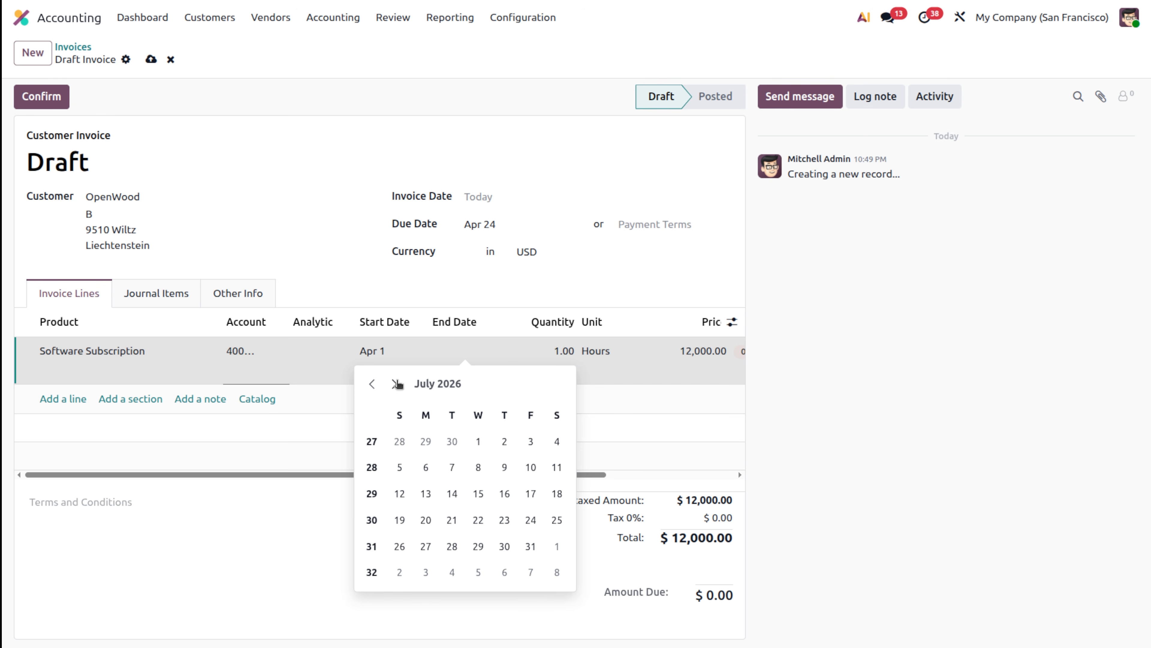
{"action": "left_click", "coordinate": [531, 545]}
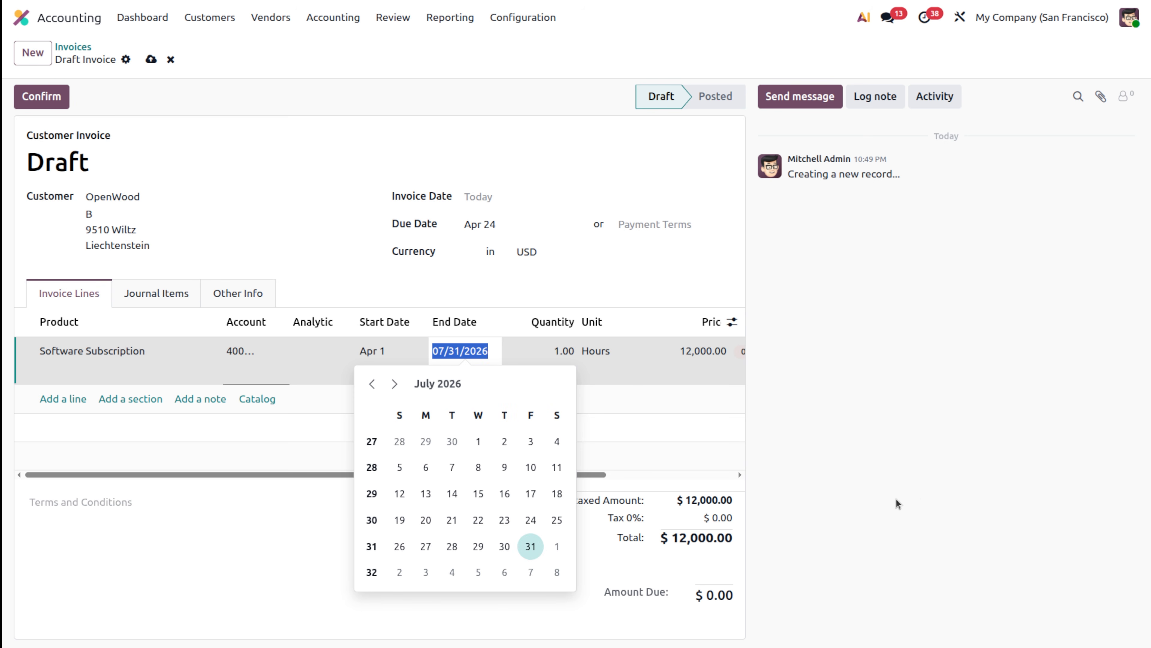
{"action": "left_click", "coordinate": [983, 447]}
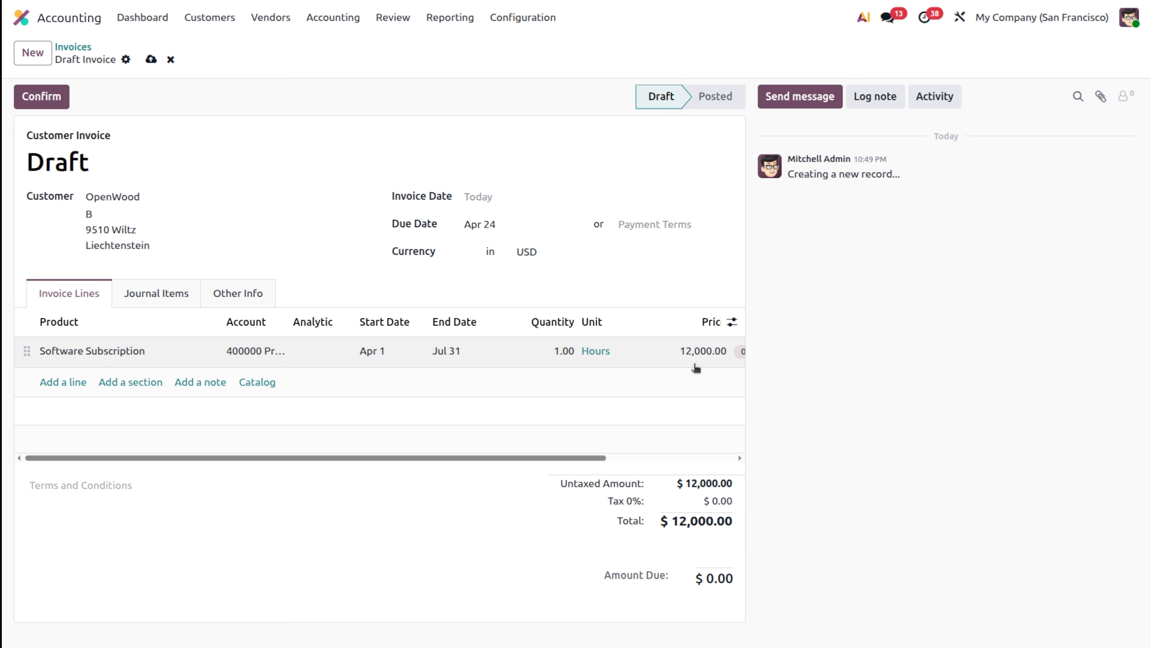
- Confirm the OpenWood customer invoice and review its deferred entries
{"action": "left_click", "coordinate": [34, 98]}
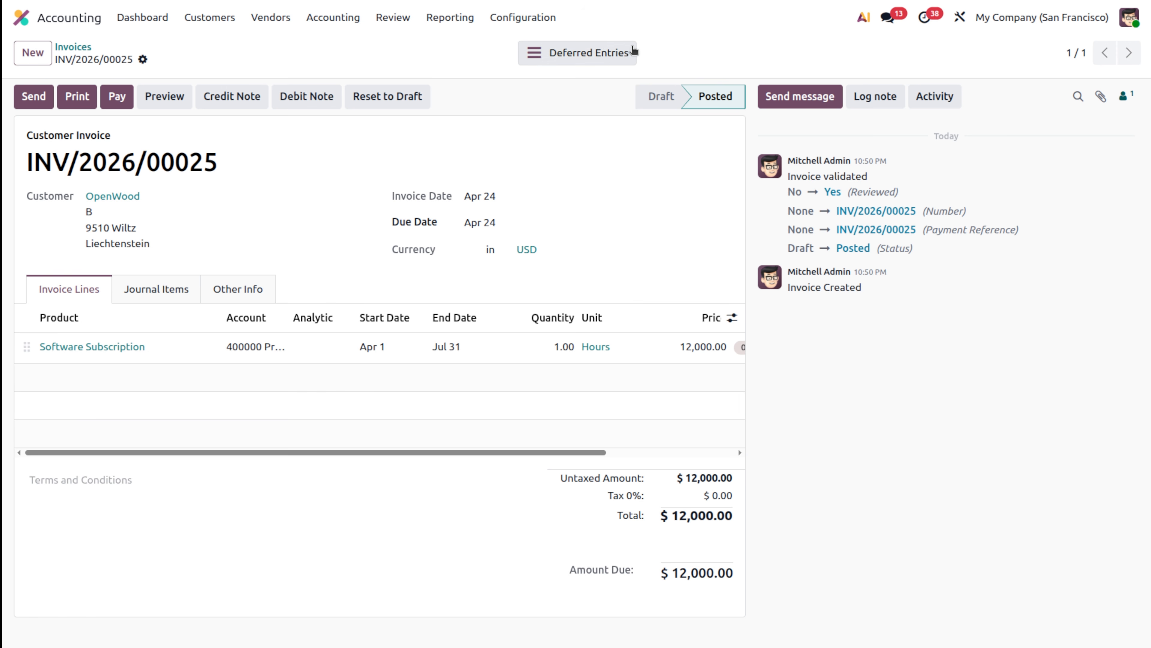
{"action": "left_click", "coordinate": [549, 52]}
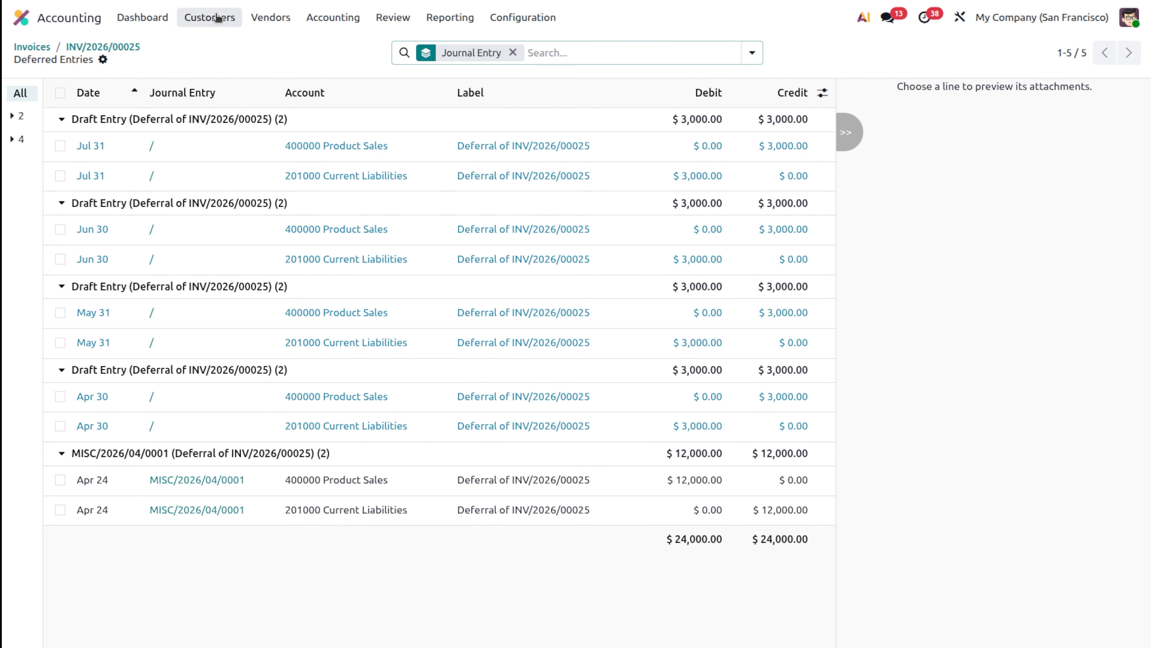
- Create a new vendor bill and choose an existing contact as its vendor
{"action": "left_click", "coordinate": [284, 19]}
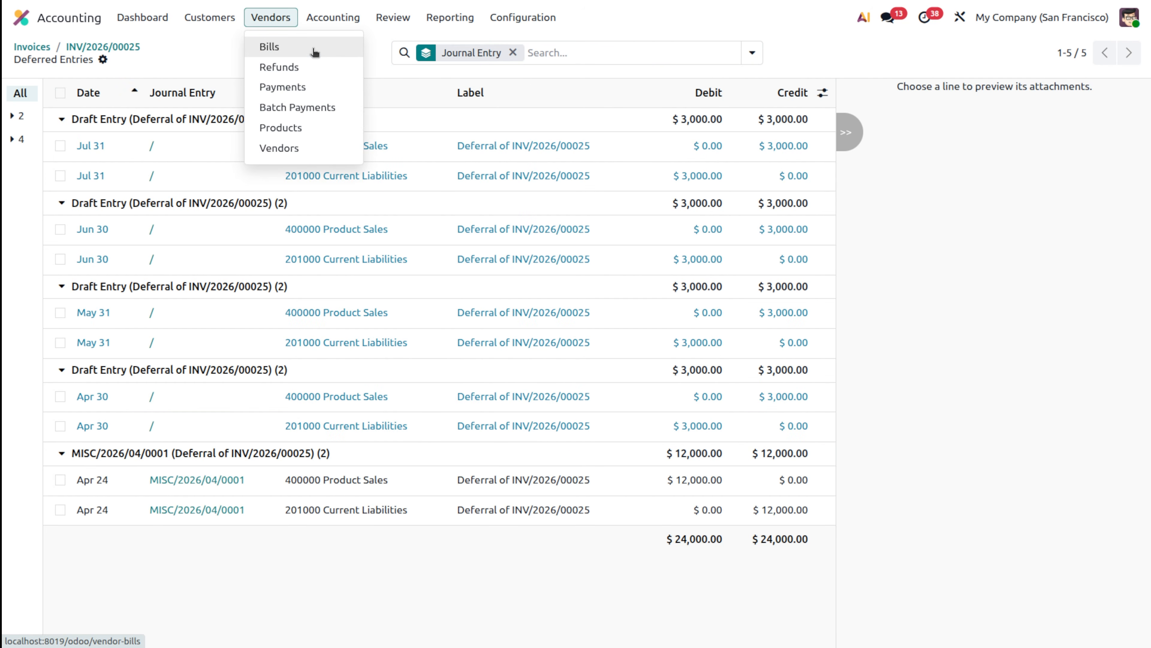
{"action": "left_click", "coordinate": [314, 51]}
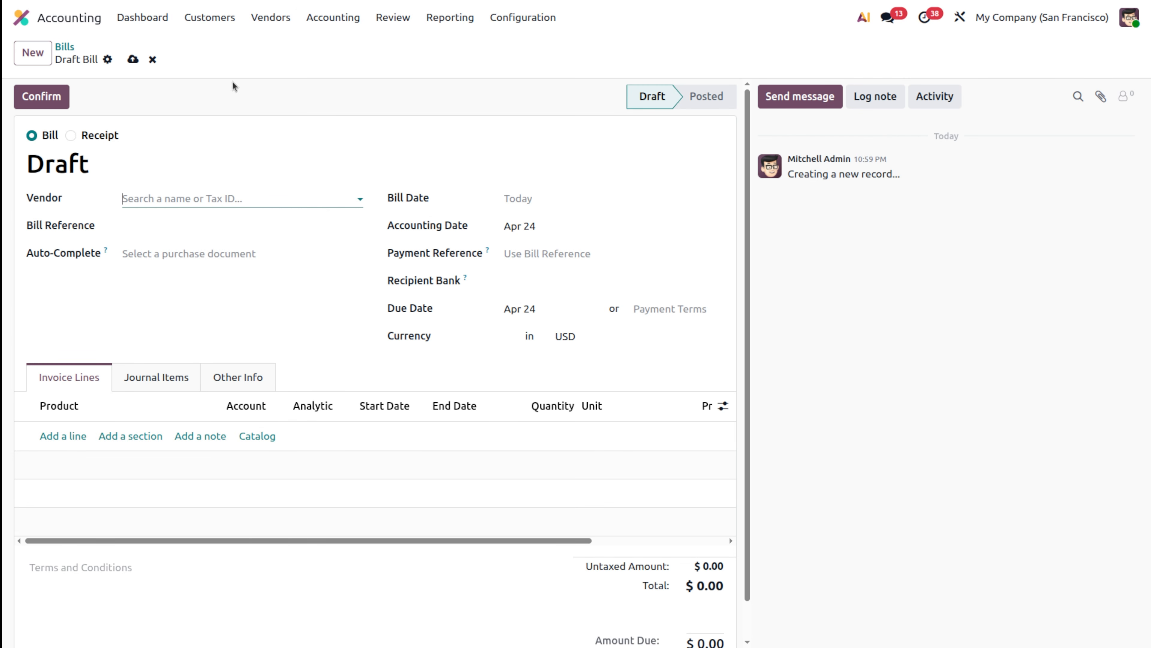
{"action": "left_click", "coordinate": [201, 195]}
{"action": "left_click", "coordinate": [183, 285]}
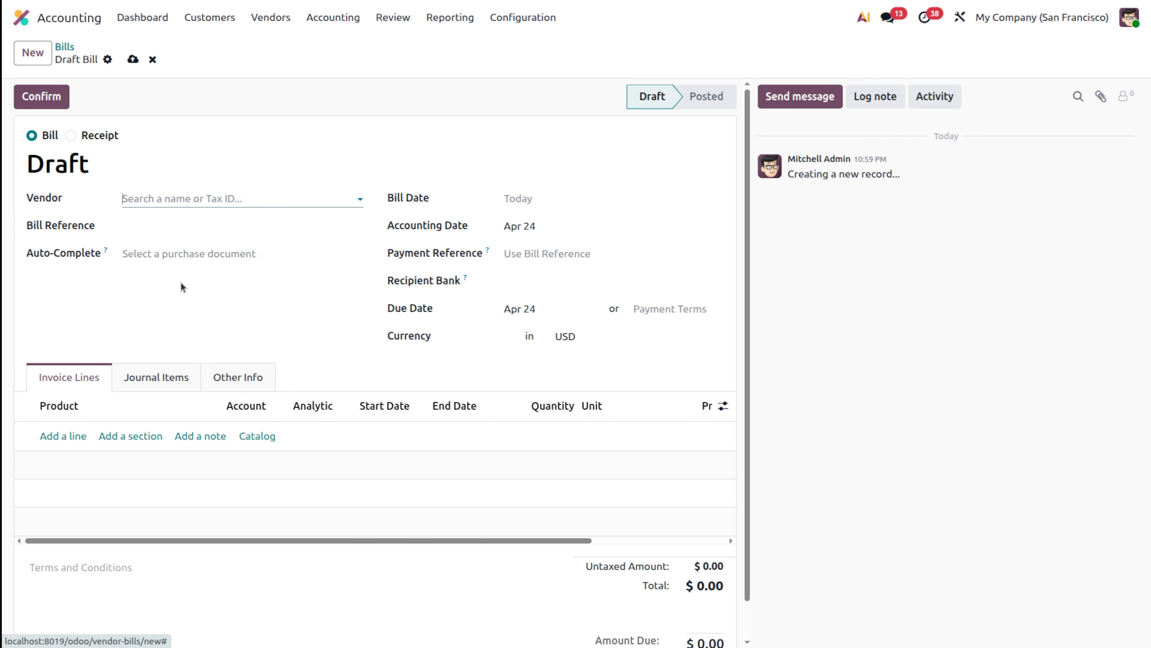
- Add a bill line for the Software Subscription product with a price of 12,000
{"action": "left_click", "coordinate": [63, 436]}
{"action": "type", "text": "sof"}
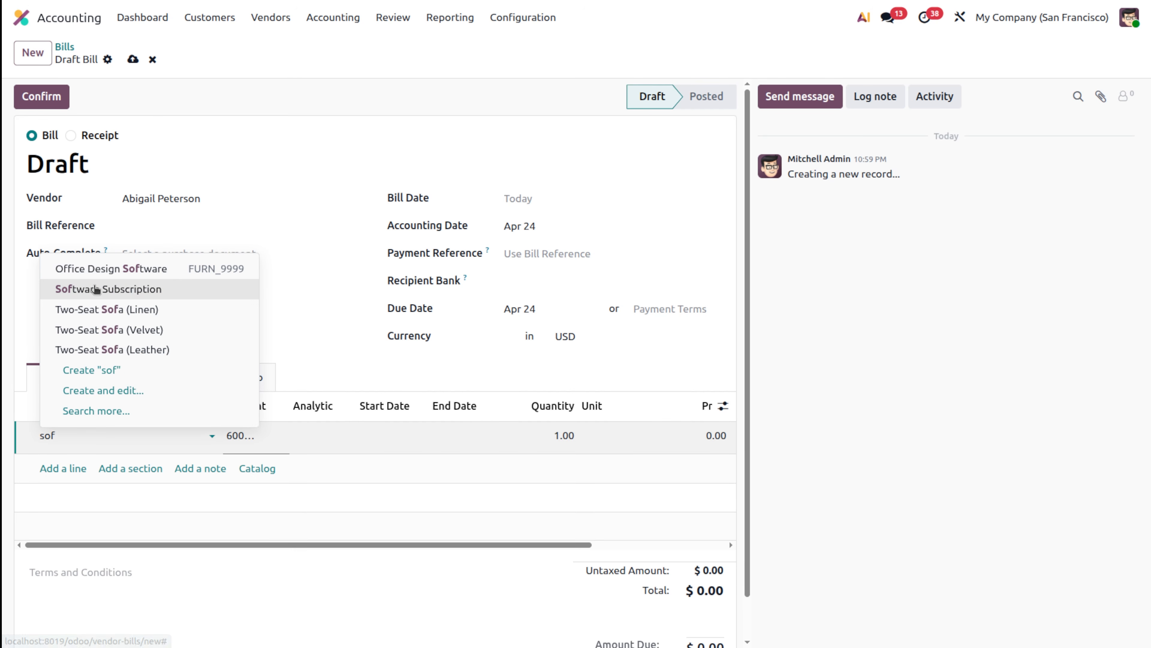
{"action": "left_click", "coordinate": [96, 291]}
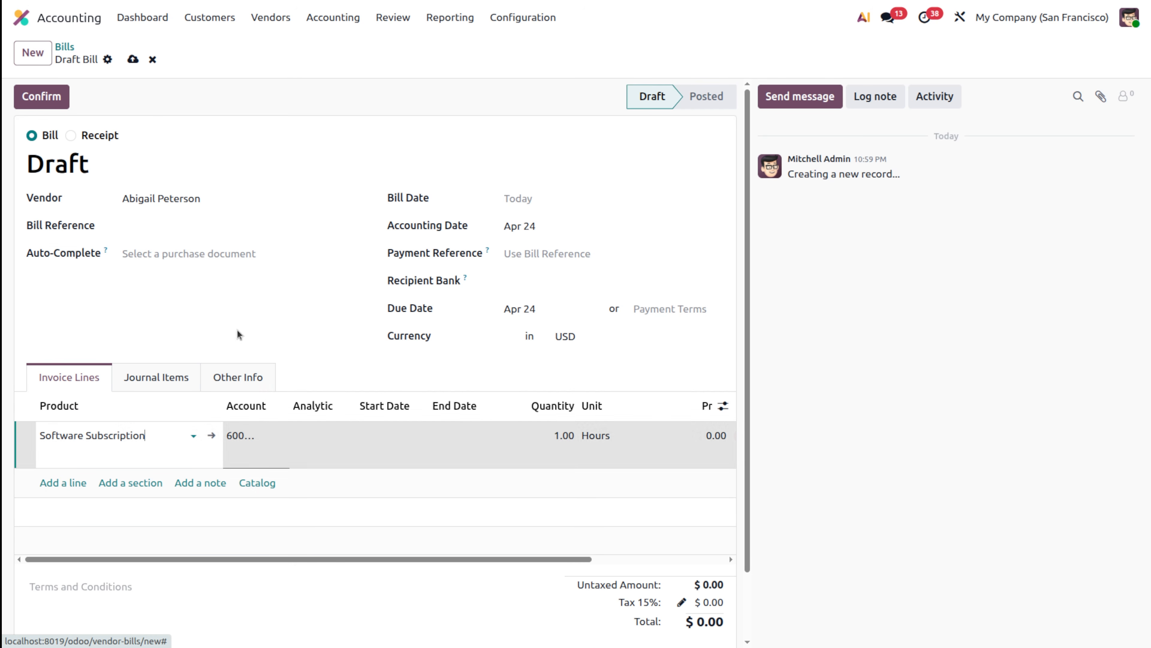
{"action": "left_click", "coordinate": [562, 438]}
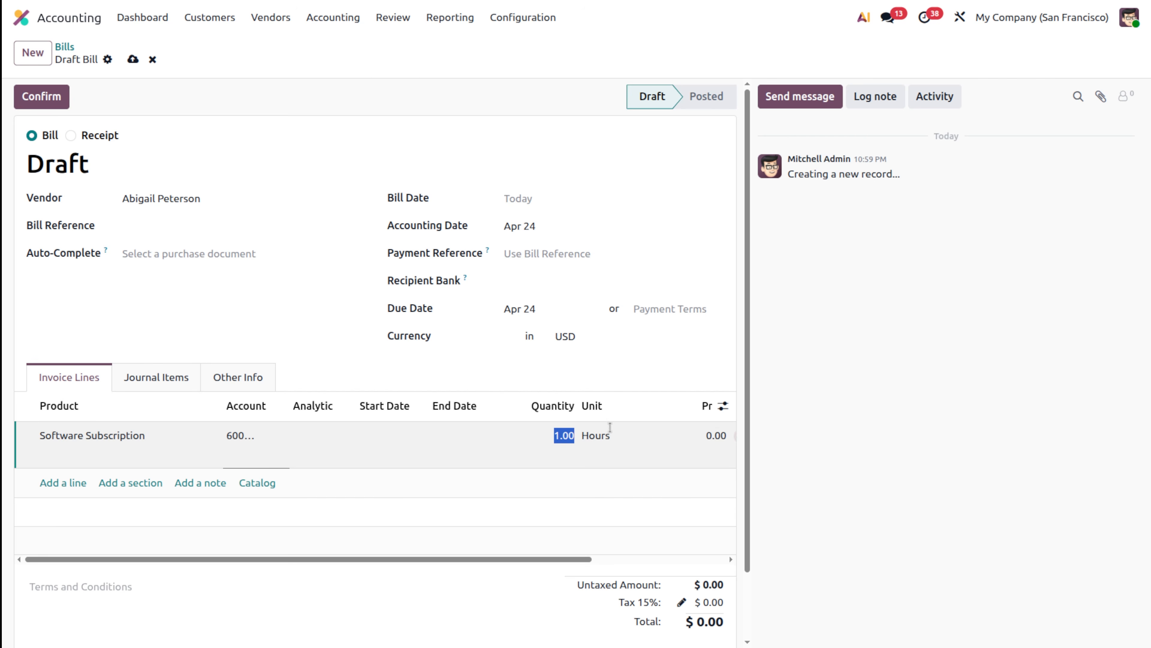
{"action": "left_click", "coordinate": [713, 437]}
{"action": "type", "text": "12000"}
- Set the Software Subscription bill line's start date to April 1, 2026 and its end date to July 31, 2026
{"action": "left_click", "coordinate": [377, 434]}
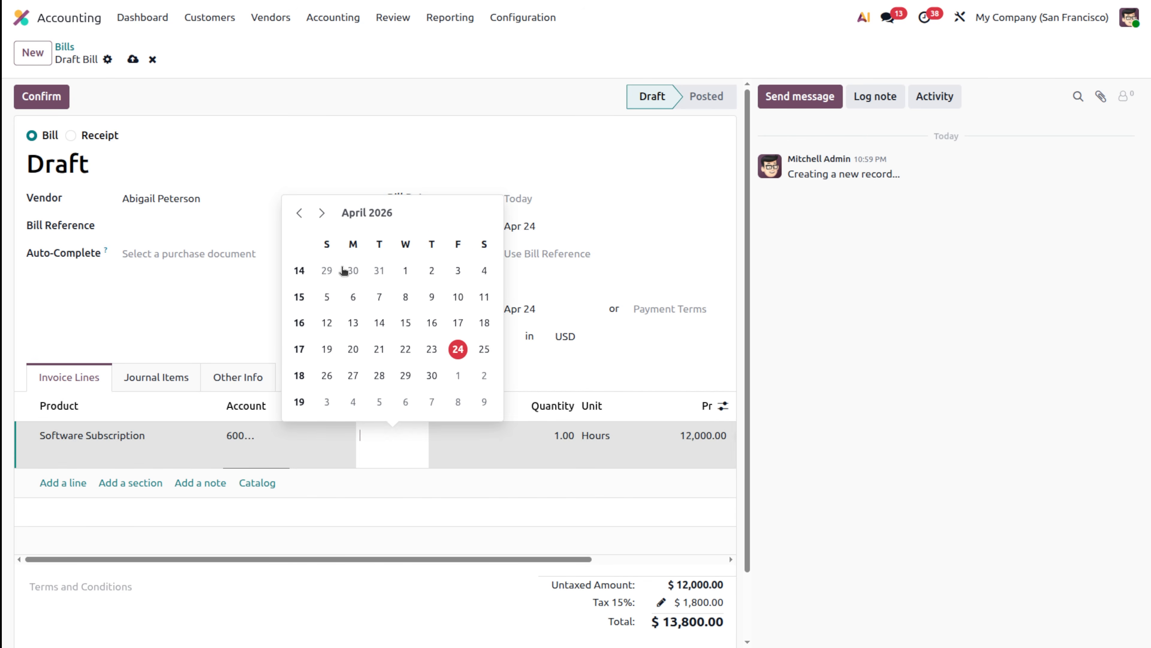
{"action": "left_click", "coordinate": [404, 269]}
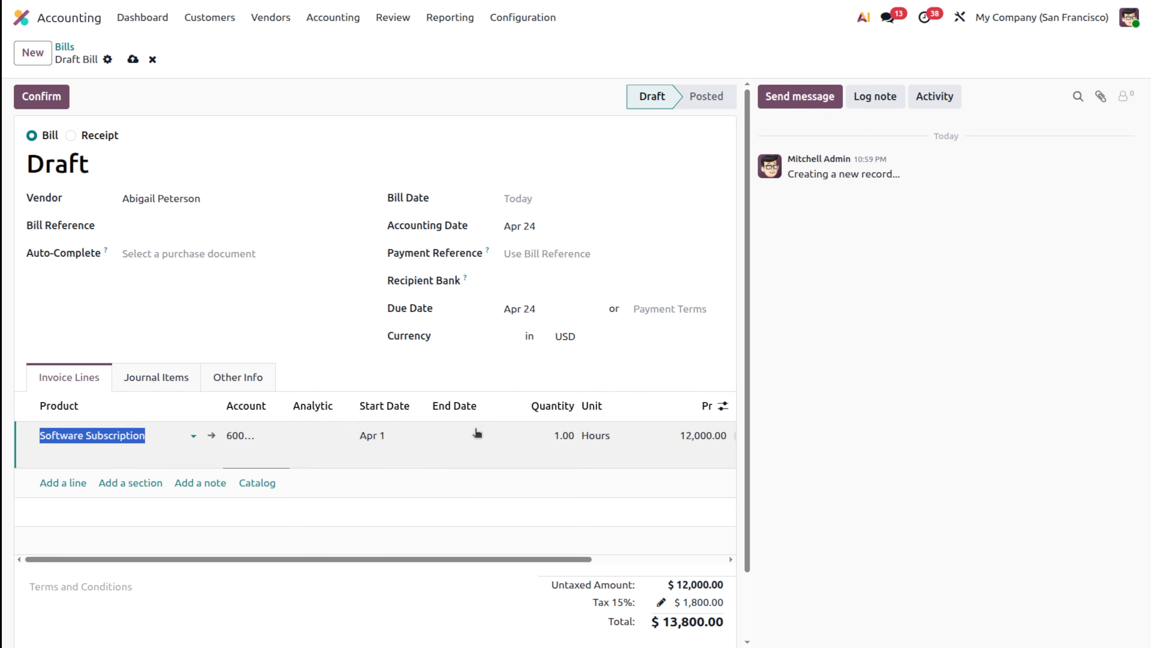
{"action": "left_click", "coordinate": [476, 435]}
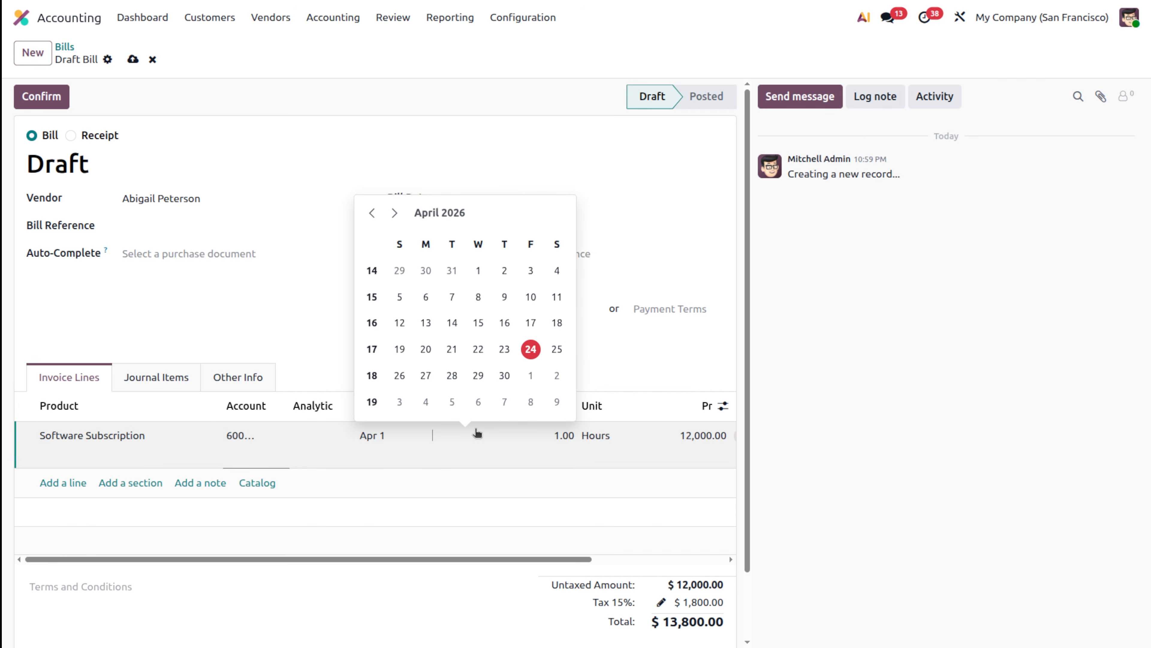
{"action": "left_click", "coordinate": [395, 212]}
{"action": "left_click", "coordinate": [395, 212]}
{"action": "left_click", "coordinate": [396, 212]}
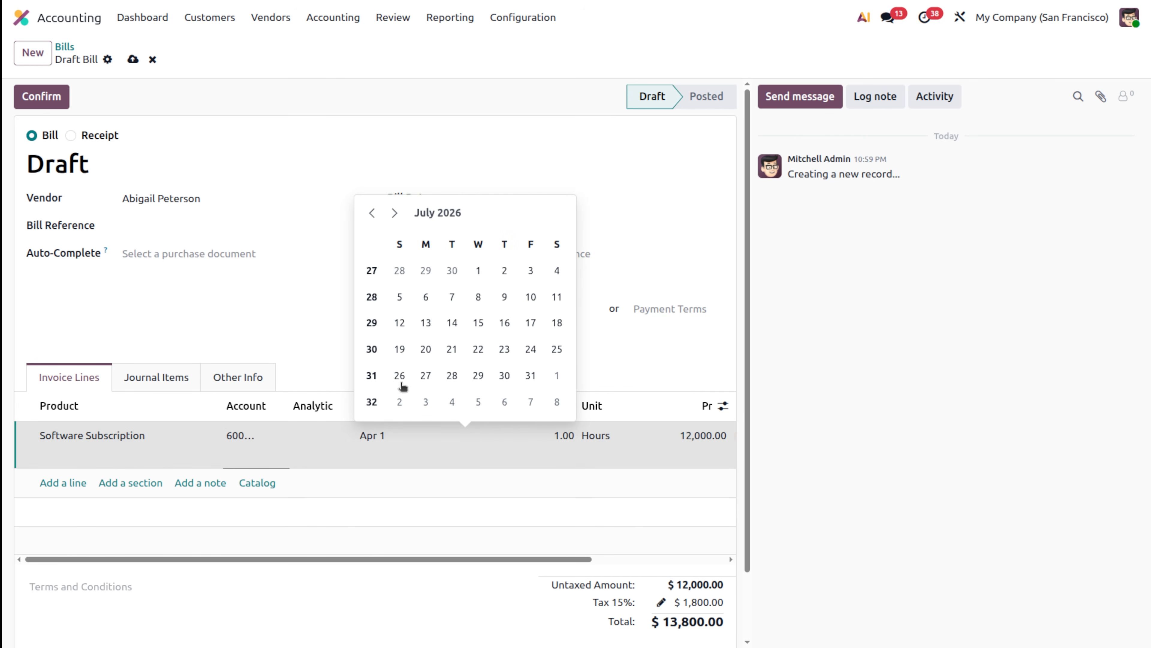
{"action": "left_click", "coordinate": [527, 376]}
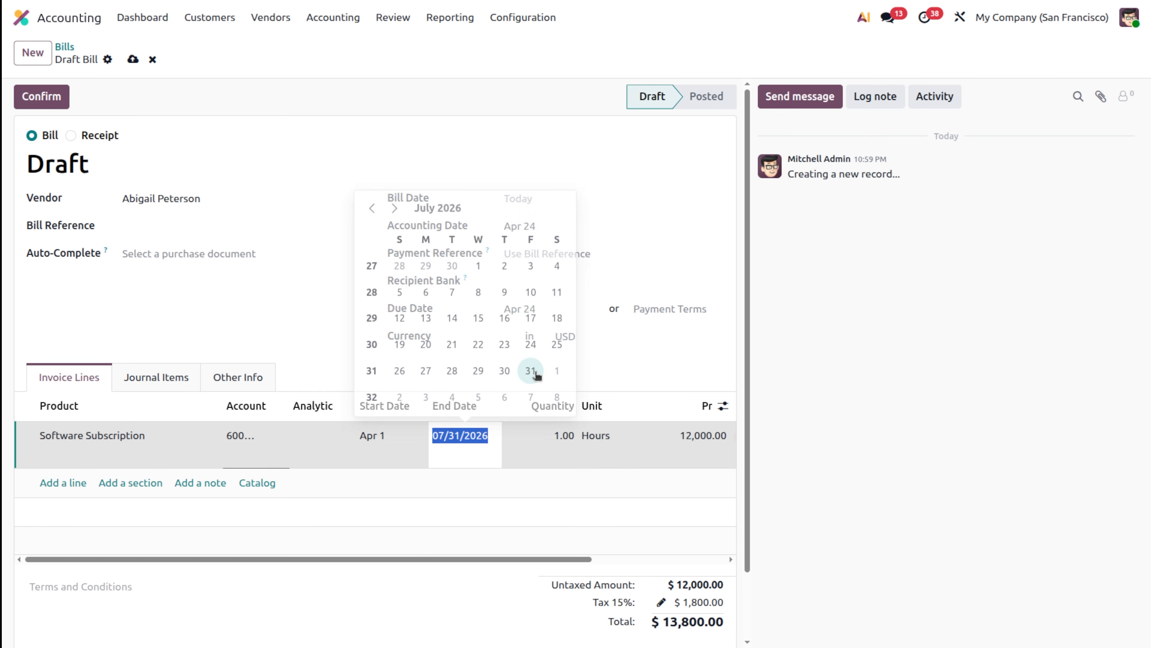
{"action": "left_click", "coordinate": [814, 494]}
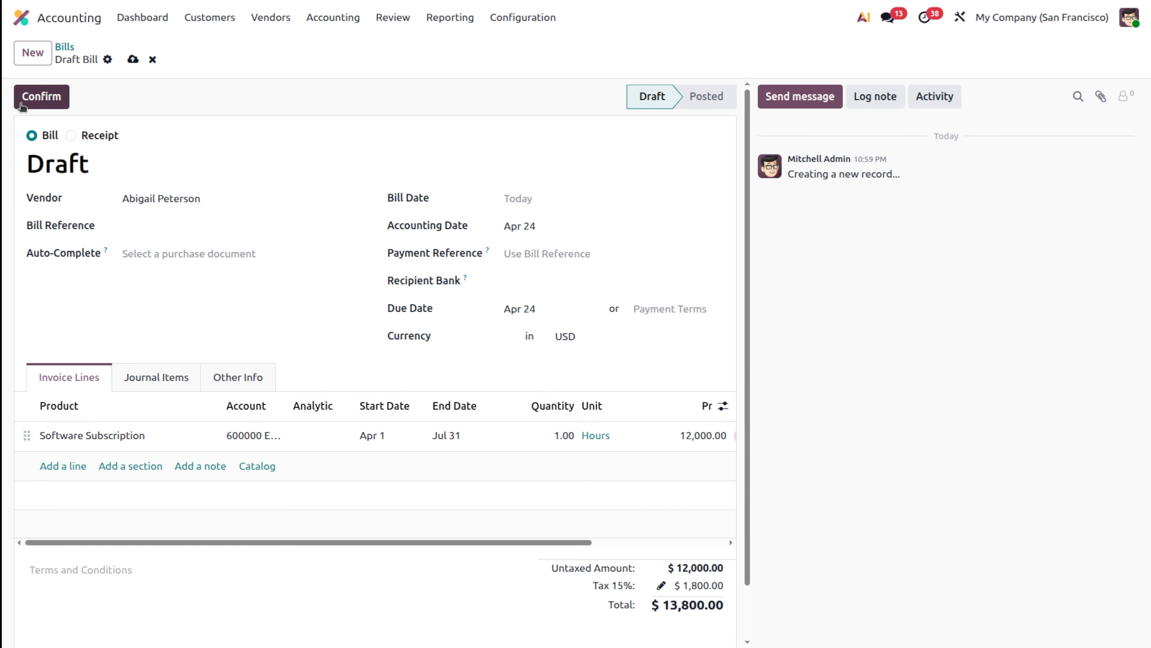
- Confirm the vendor bill and review its deferred entries
{"action": "left_click", "coordinate": [44, 97]}
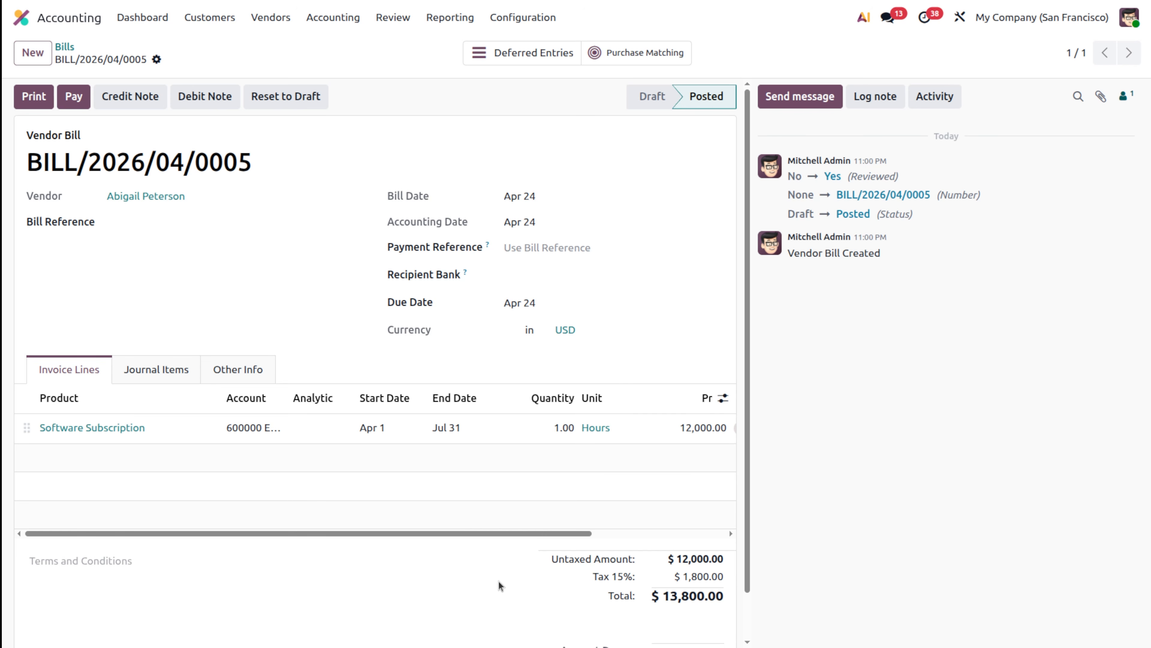
{"action": "left_click", "coordinate": [538, 54]}
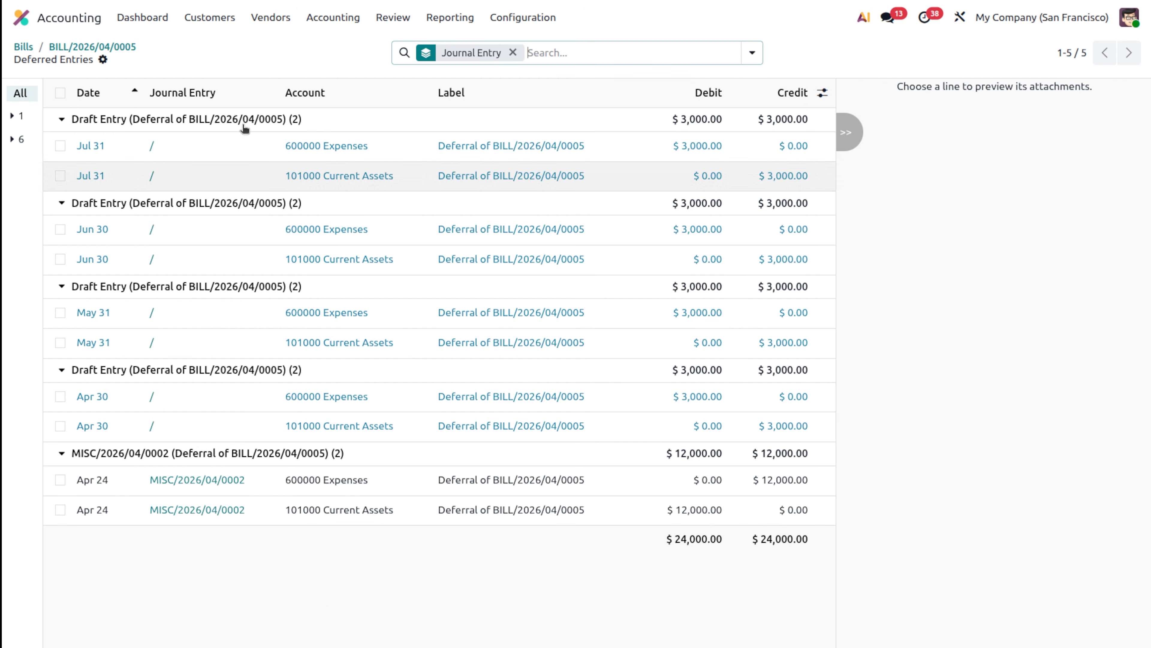
- Return to the accounting dashboard and open the Journal Items review list to examine the posted items
{"action": "left_click", "coordinate": [156, 17]}
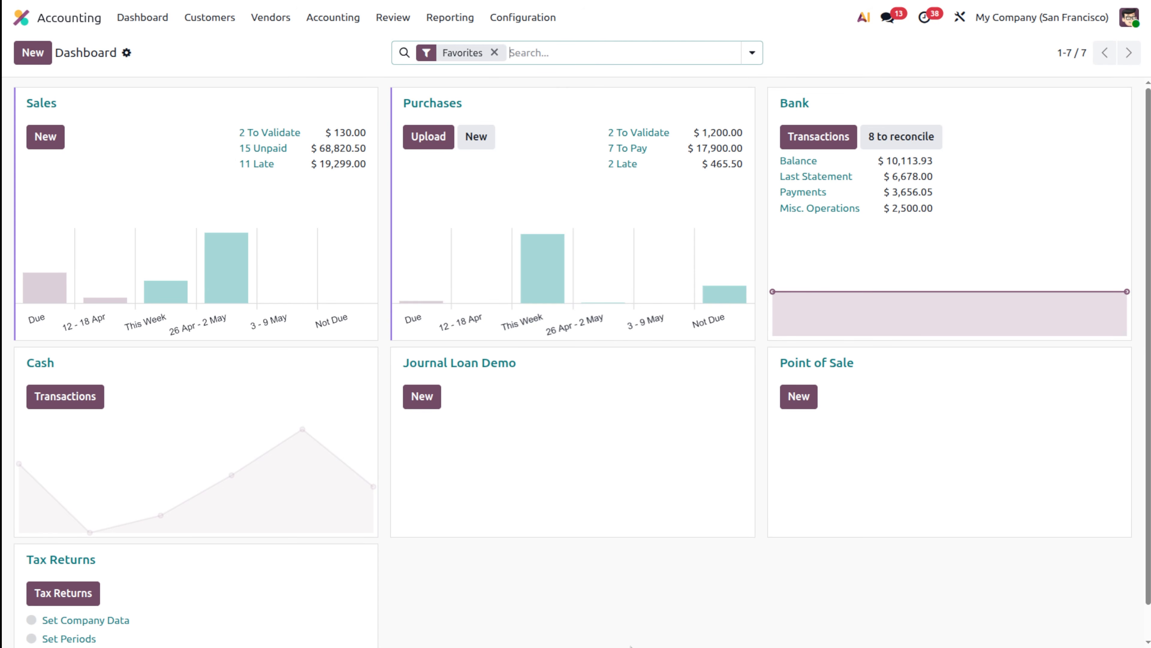
{"action": "left_click", "coordinate": [400, 28]}
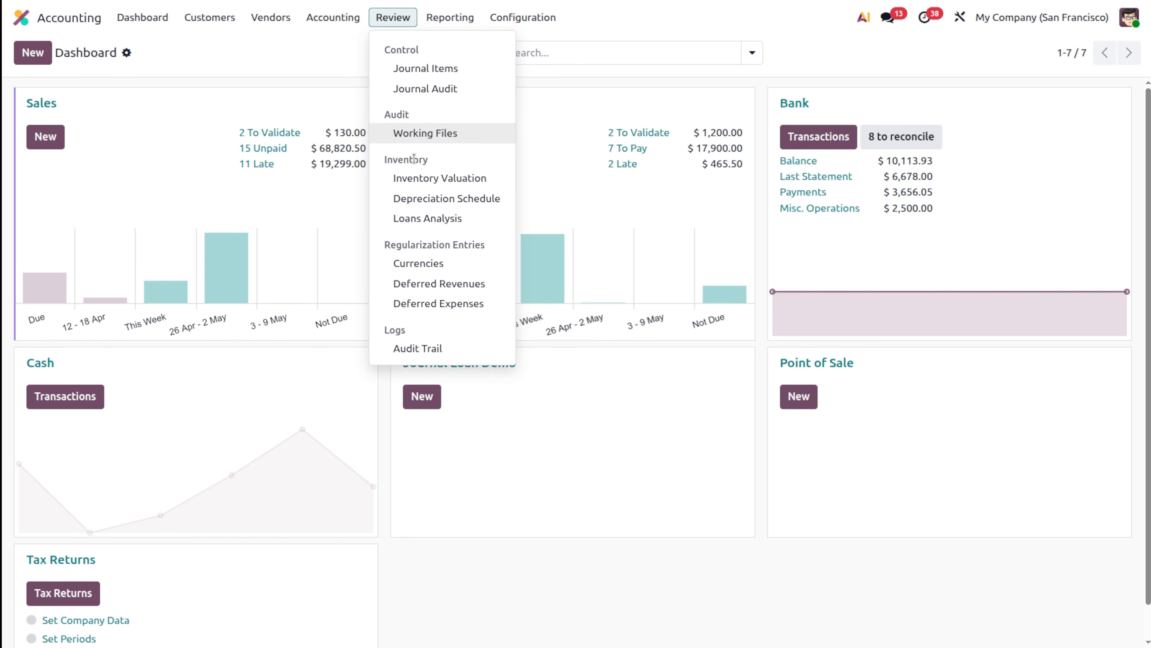
{"action": "left_click", "coordinate": [455, 67]}
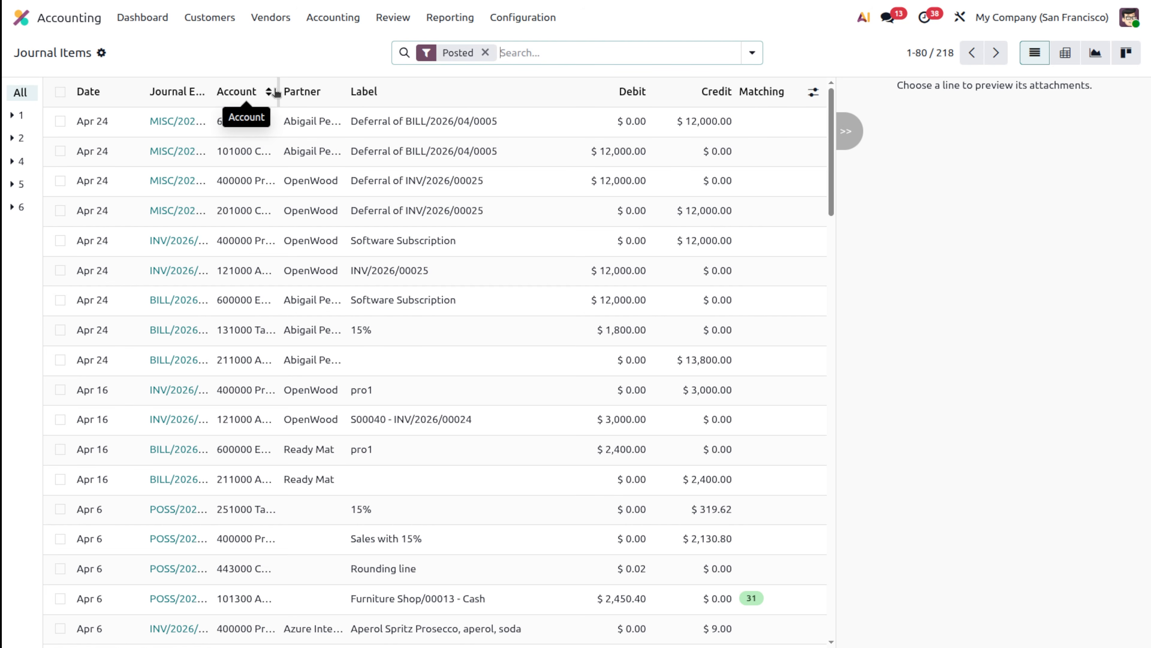
- Widen the Account column of the Journal Items list so the full account names can be read
{"action": "left_click_drag", "start_coordinate": [279, 87], "coordinate": [362, 97]}
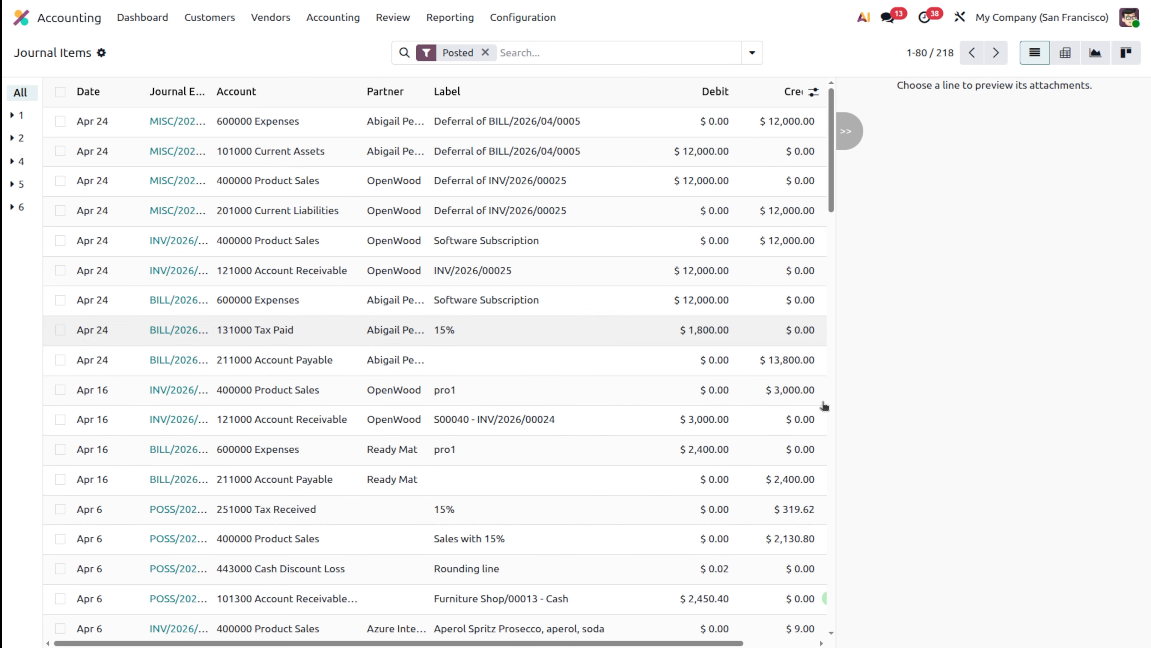
{"action": "scroll", "coordinate": [611, 306], "scroll_direction": "right", "scroll_amount": 2}
{"action": "scroll", "coordinate": [611, 307], "scroll_direction": "left", "scroll_amount": 2}
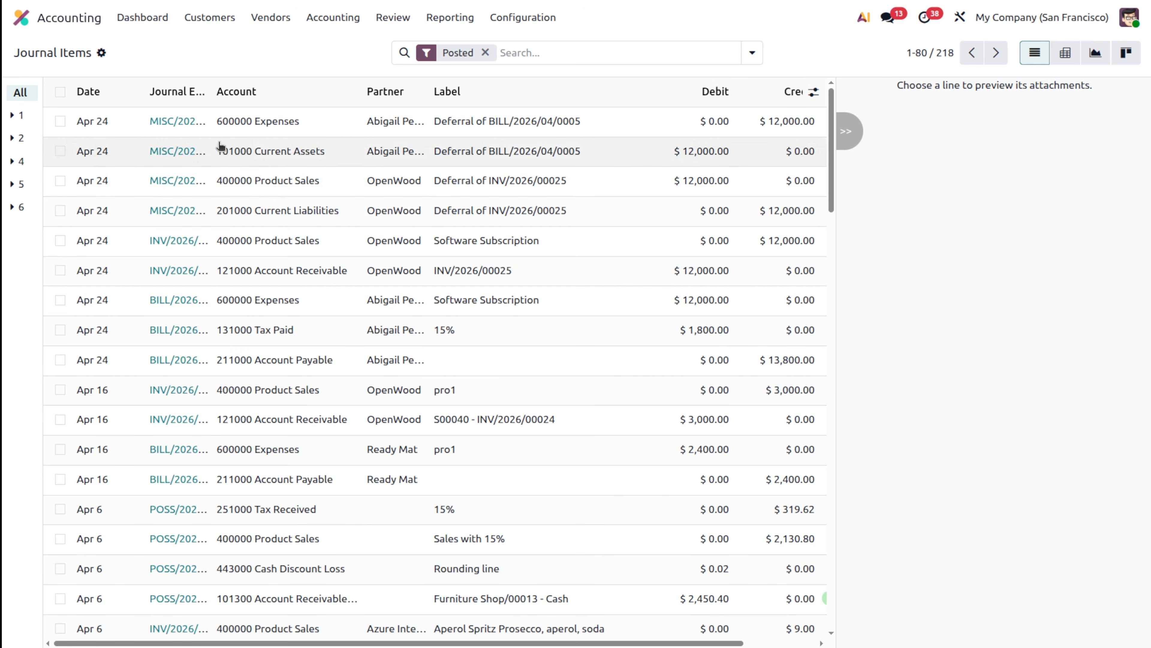
- Open the Journal Audit report, expand the Sales journal and examine its accounts and applied taxes
{"action": "left_click", "coordinate": [393, 19]}
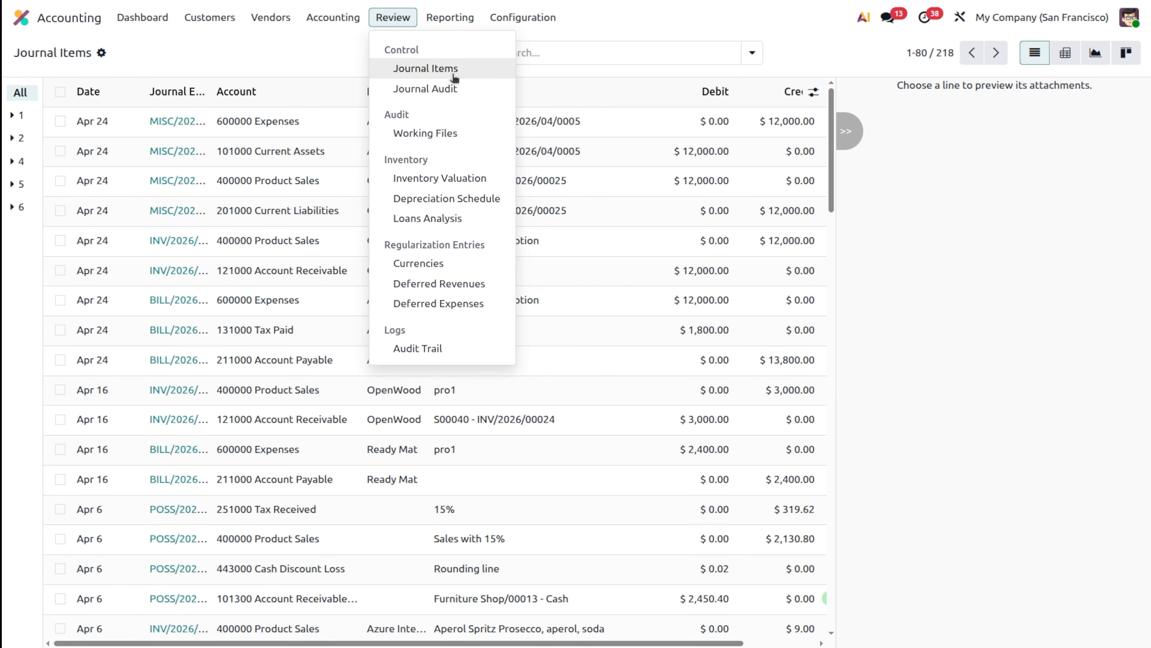
{"action": "left_click", "coordinate": [453, 87]}
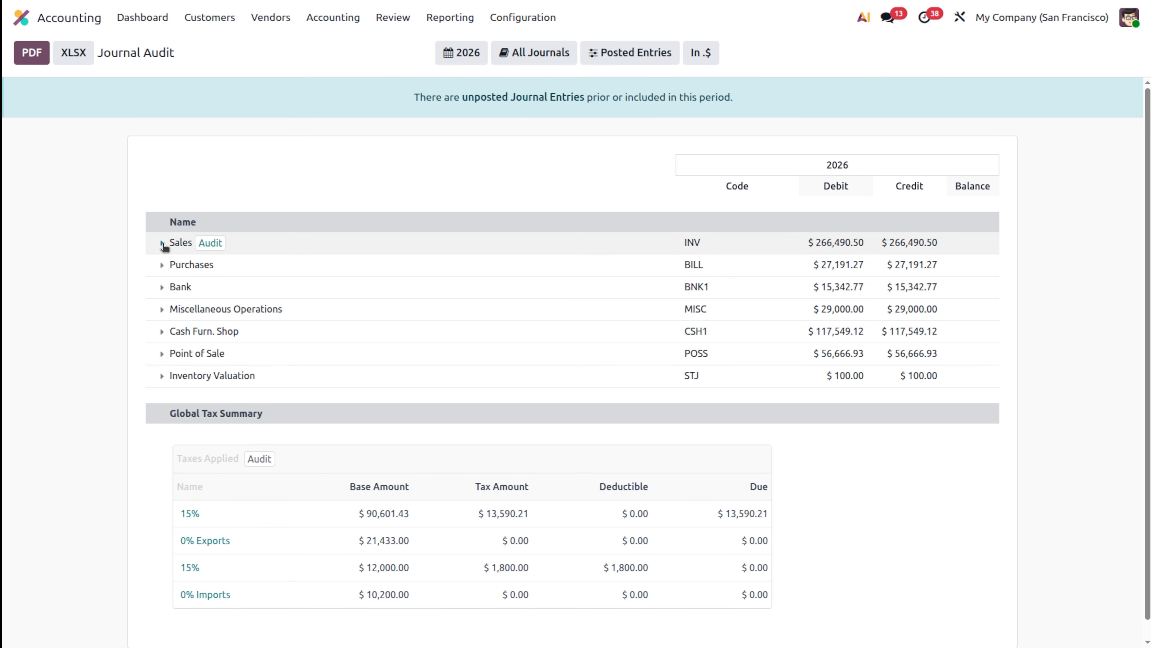
{"action": "left_click", "coordinate": [164, 246]}
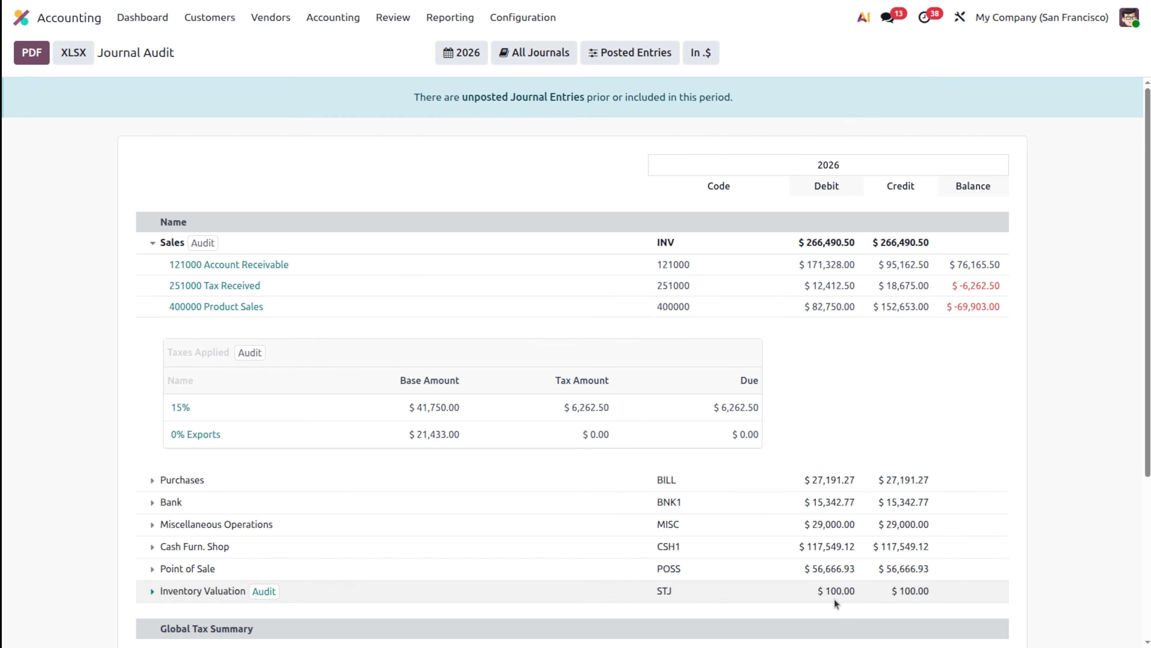
{"action": "scroll", "coordinate": [896, 401], "scroll_direction": "down", "scroll_amount": 2}
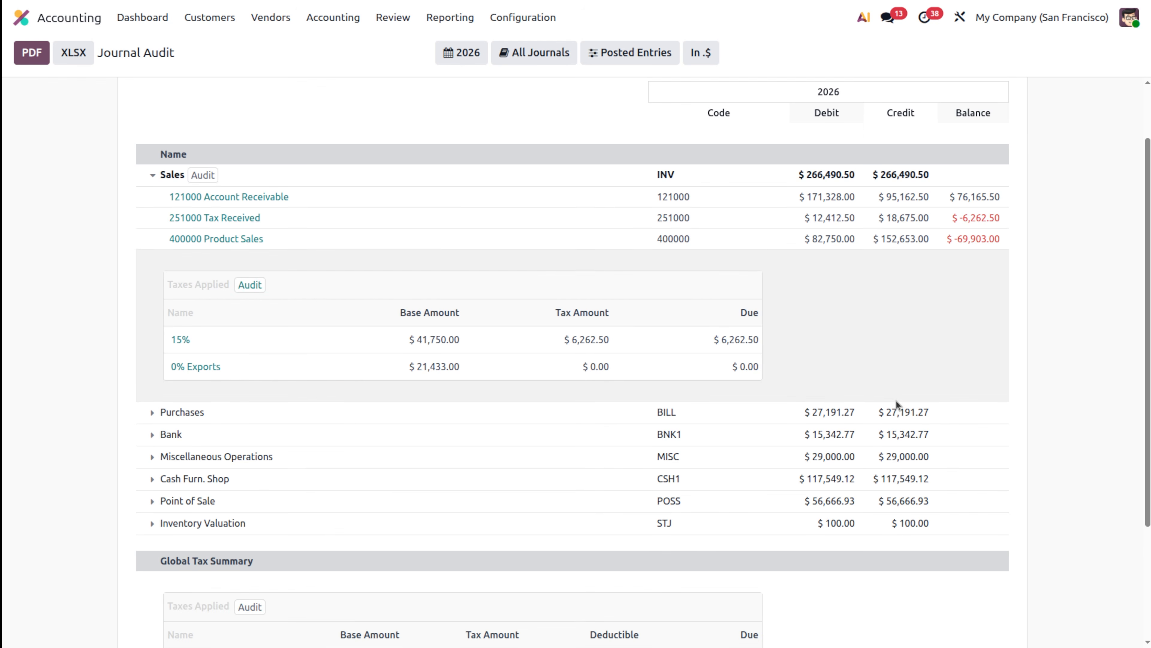
{"action": "scroll", "coordinate": [896, 400], "scroll_direction": "down", "scroll_amount": 3}
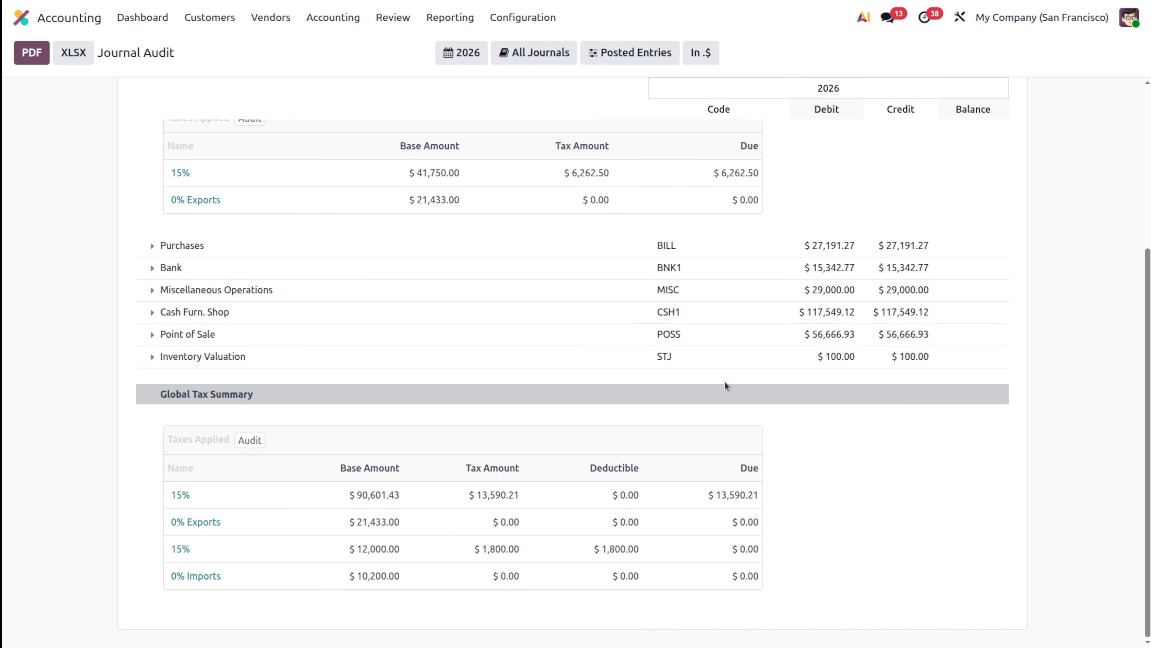
{"action": "scroll", "coordinate": [656, 226], "scroll_direction": "up", "scroll_amount": 4}
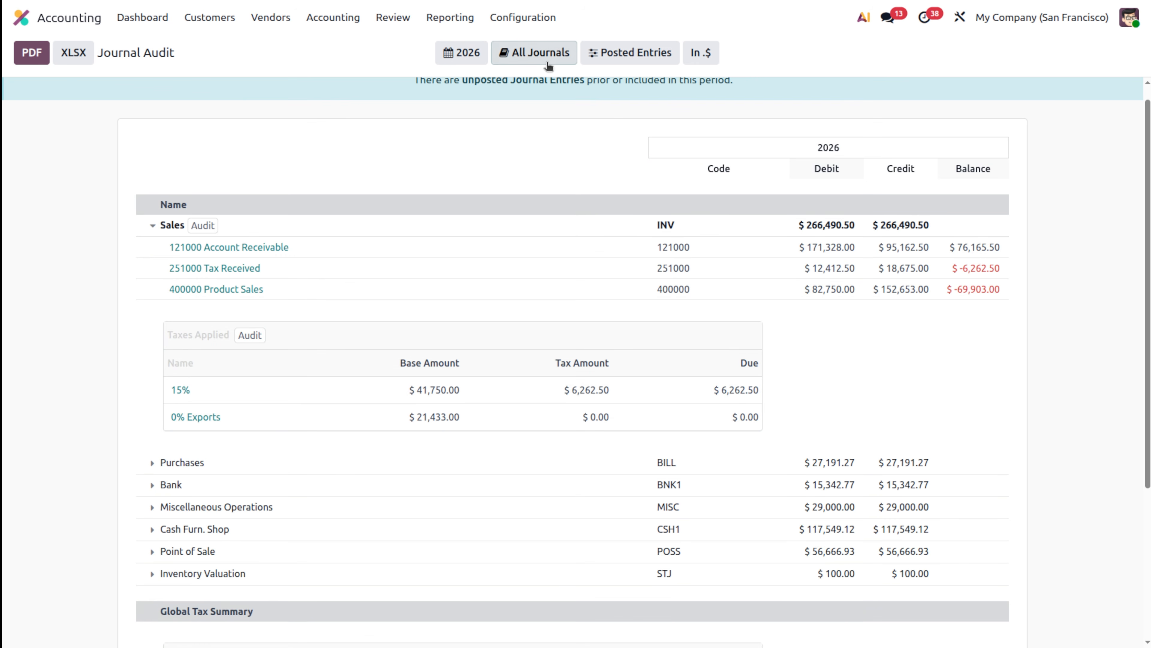
- Check which journals the Journal Audit report can be filtered by, and review its Global Tax Summary
{"action": "left_click", "coordinate": [537, 53]}
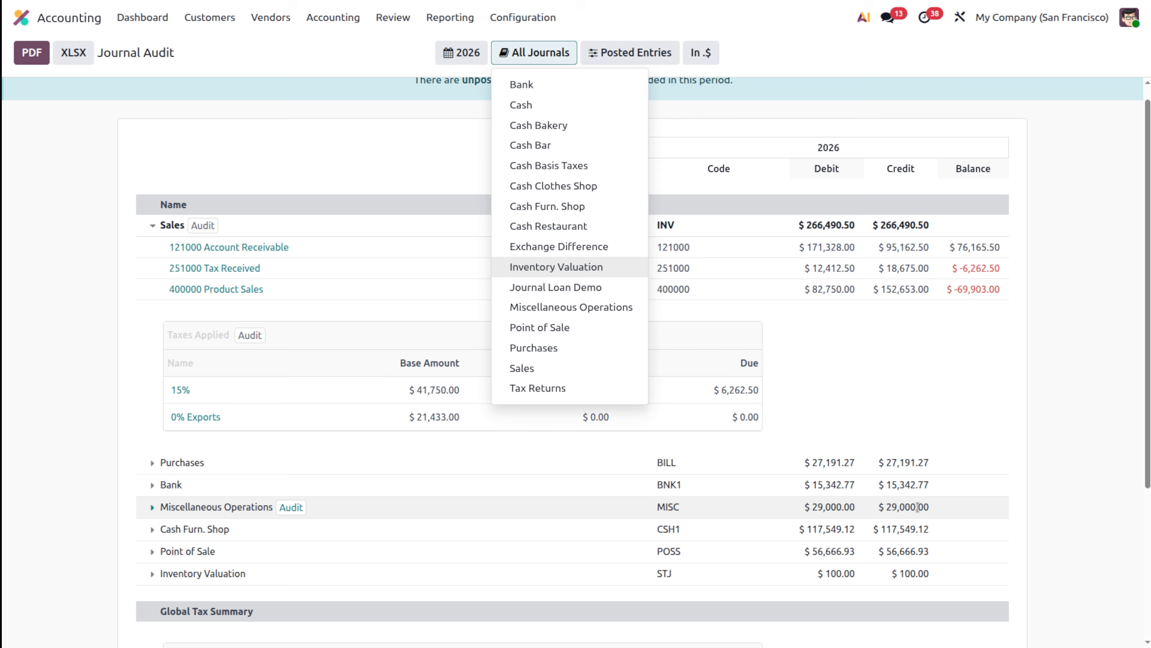
{"action": "left_click", "coordinate": [946, 529]}
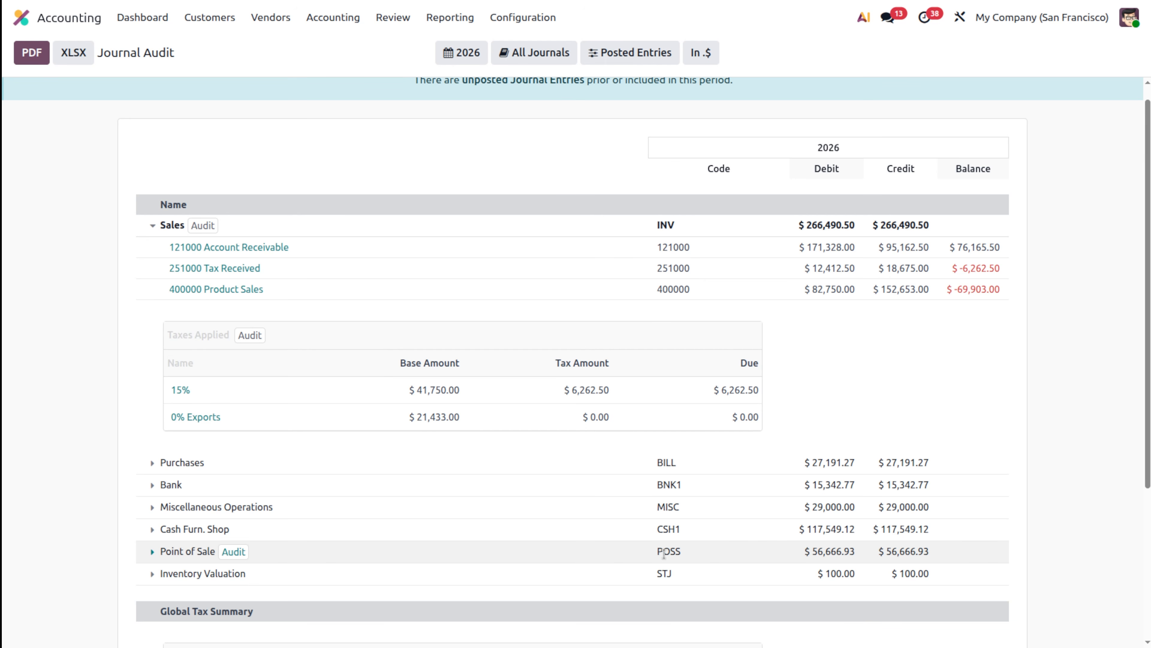
{"action": "scroll", "coordinate": [501, 635], "scroll_direction": "down", "scroll_amount": 3}
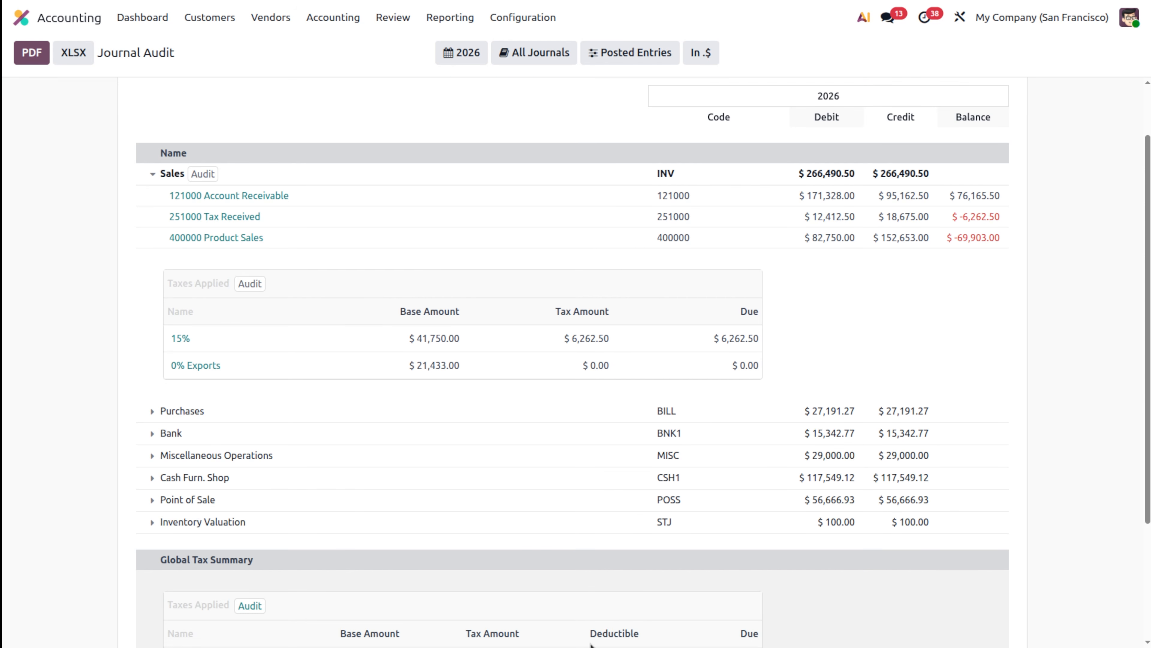
{"action": "scroll", "coordinate": [458, 601], "scroll_direction": "down", "scroll_amount": 3}
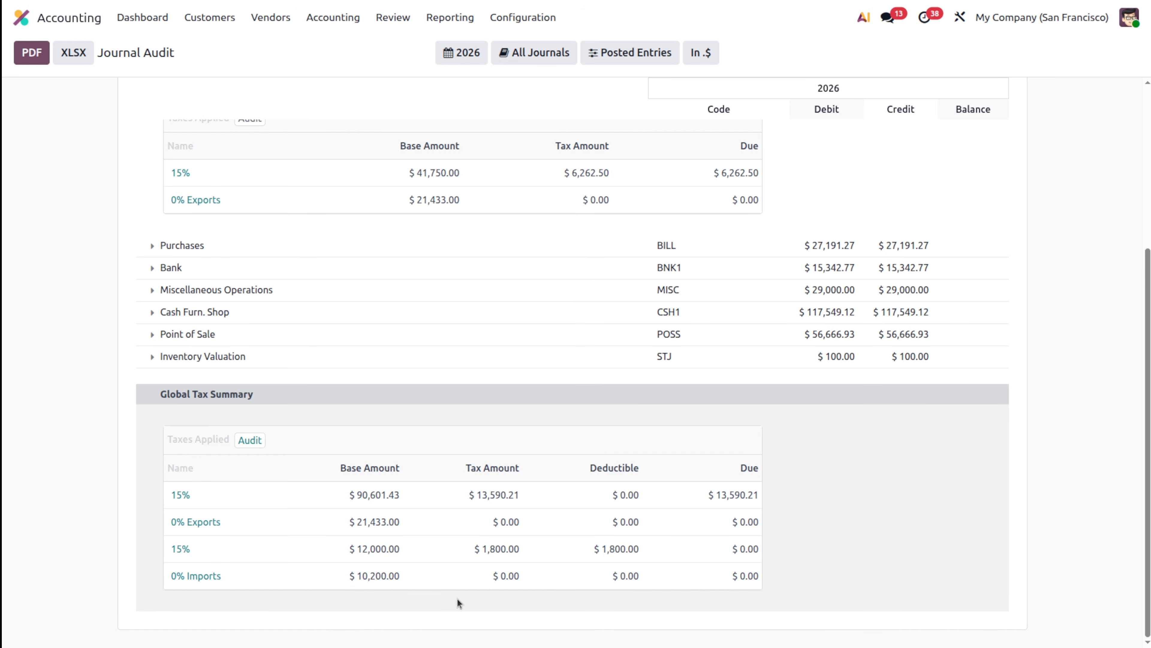
{"action": "scroll", "coordinate": [457, 599], "scroll_direction": "up", "scroll_amount": 5}
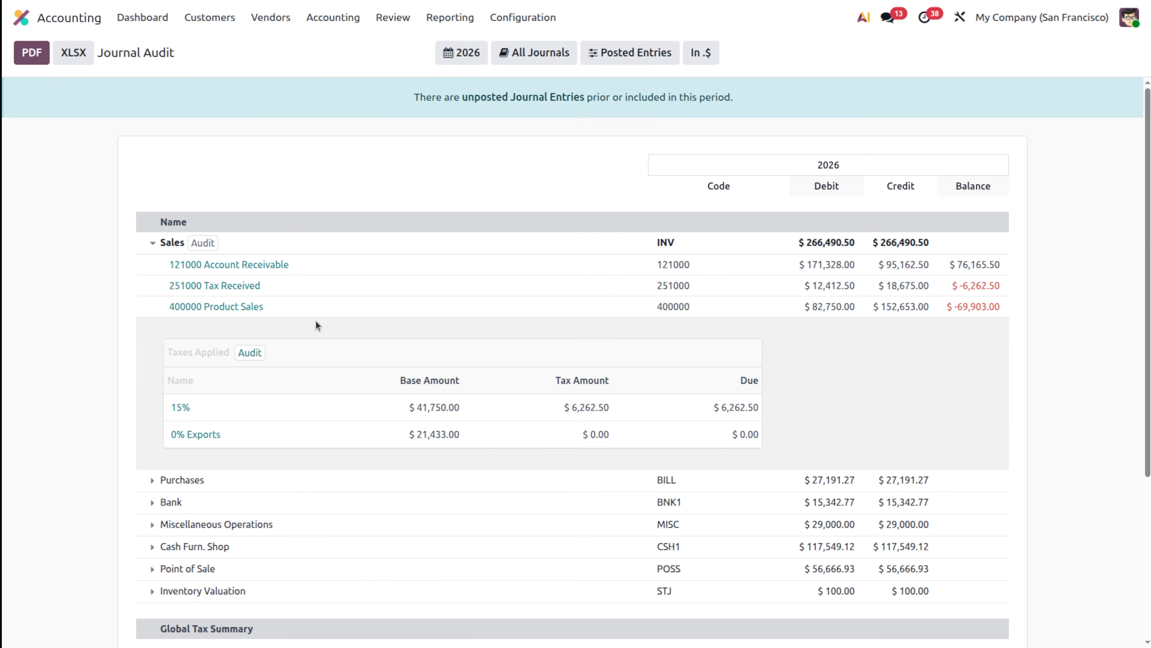
- Generate a new audit working file for January 1 to December 31, 2025, with all cycles included
{"action": "left_click", "coordinate": [377, 23]}
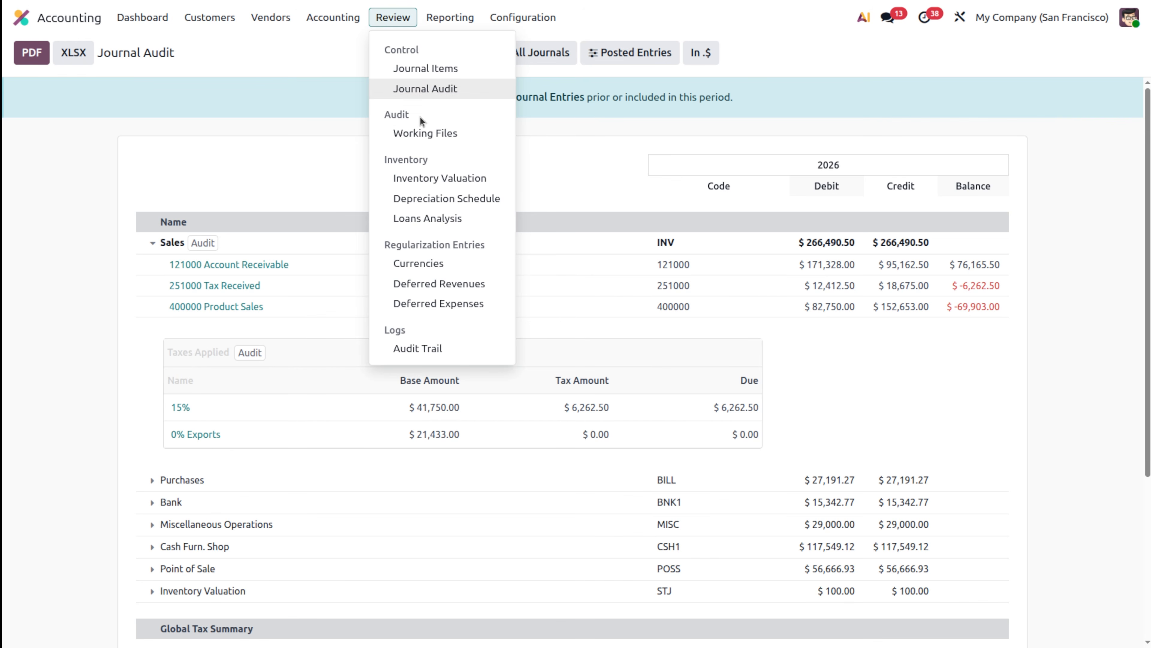
{"action": "left_click", "coordinate": [420, 135]}
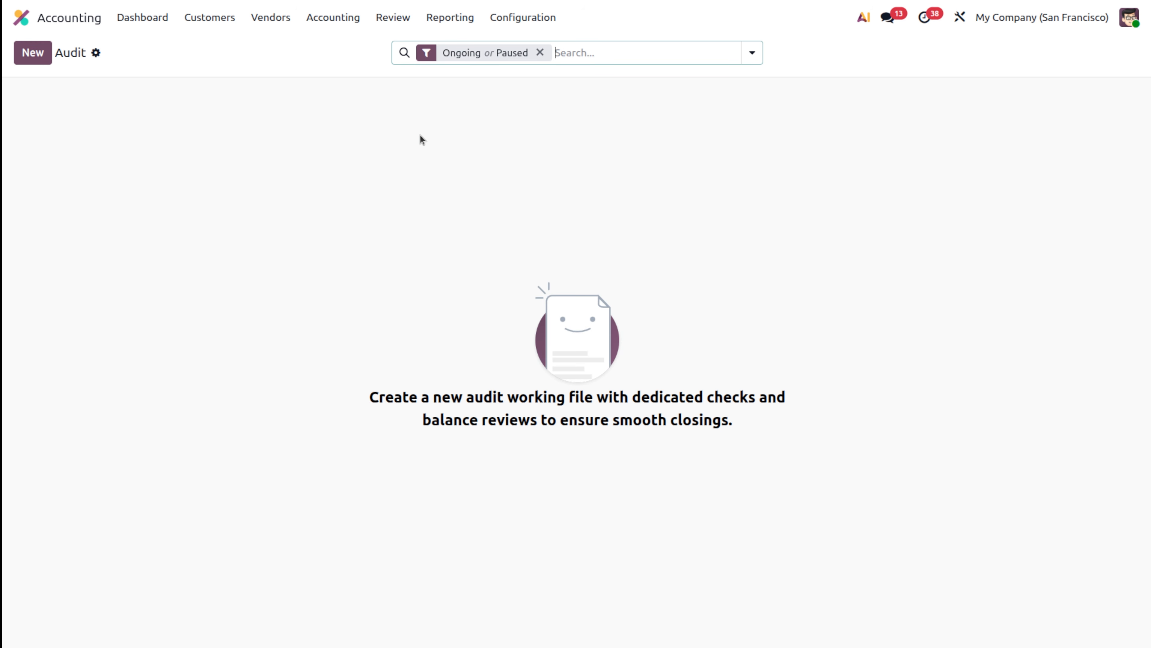
{"action": "left_click", "coordinate": [32, 57]}
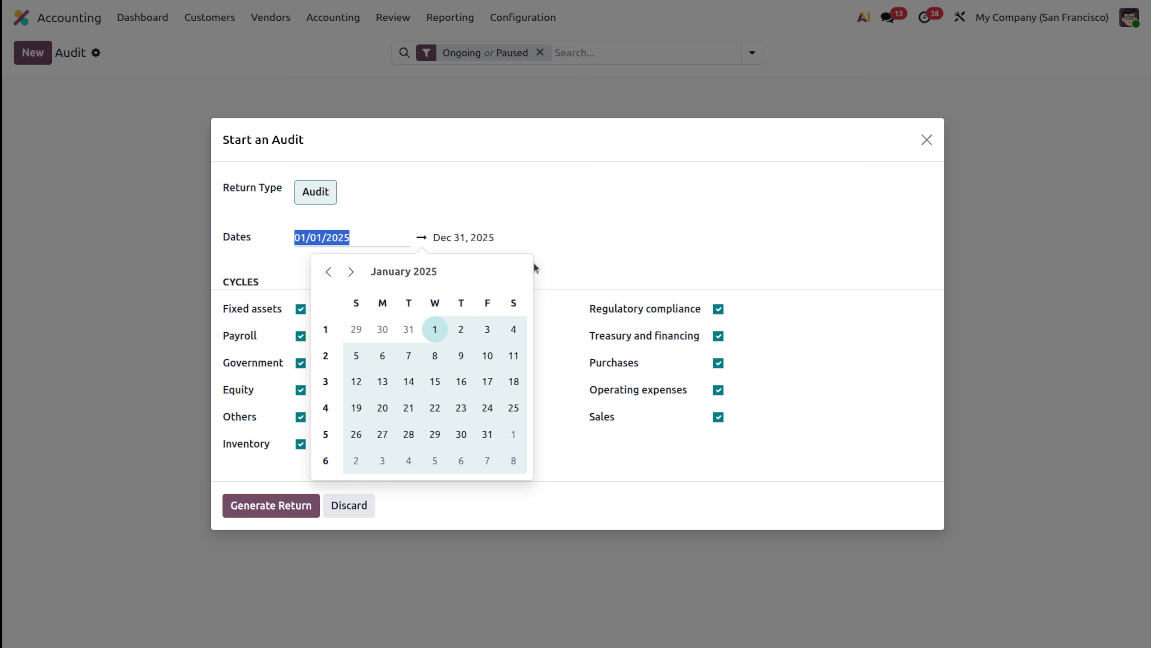
{"action": "left_click", "coordinate": [751, 229]}
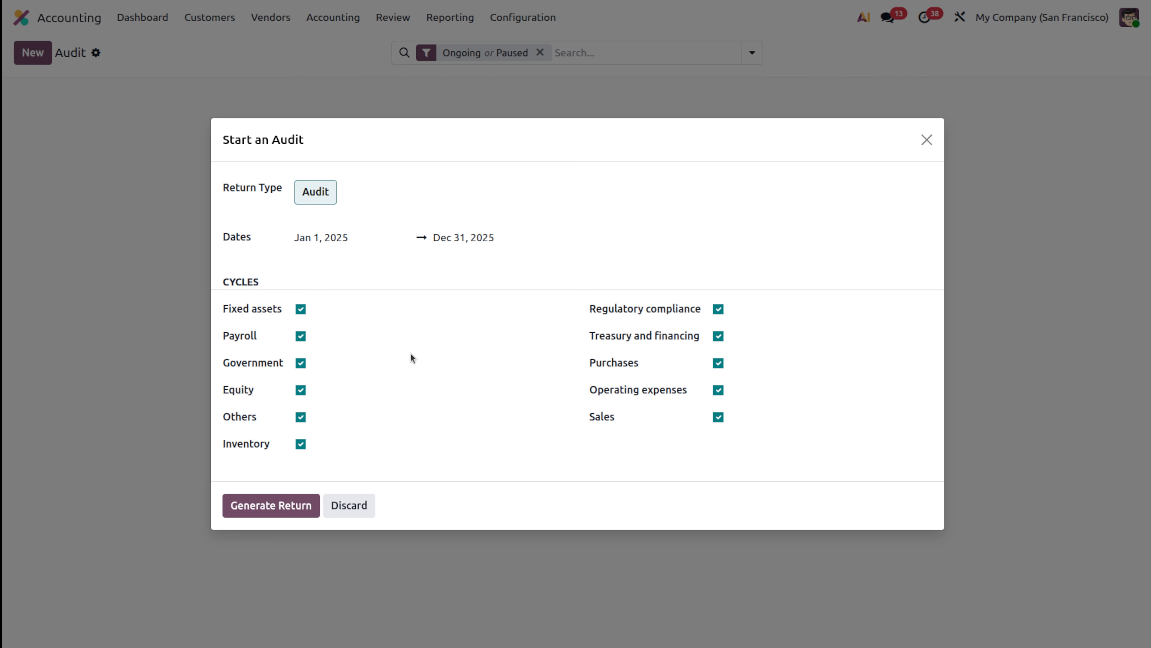
{"action": "left_click", "coordinate": [285, 501]}
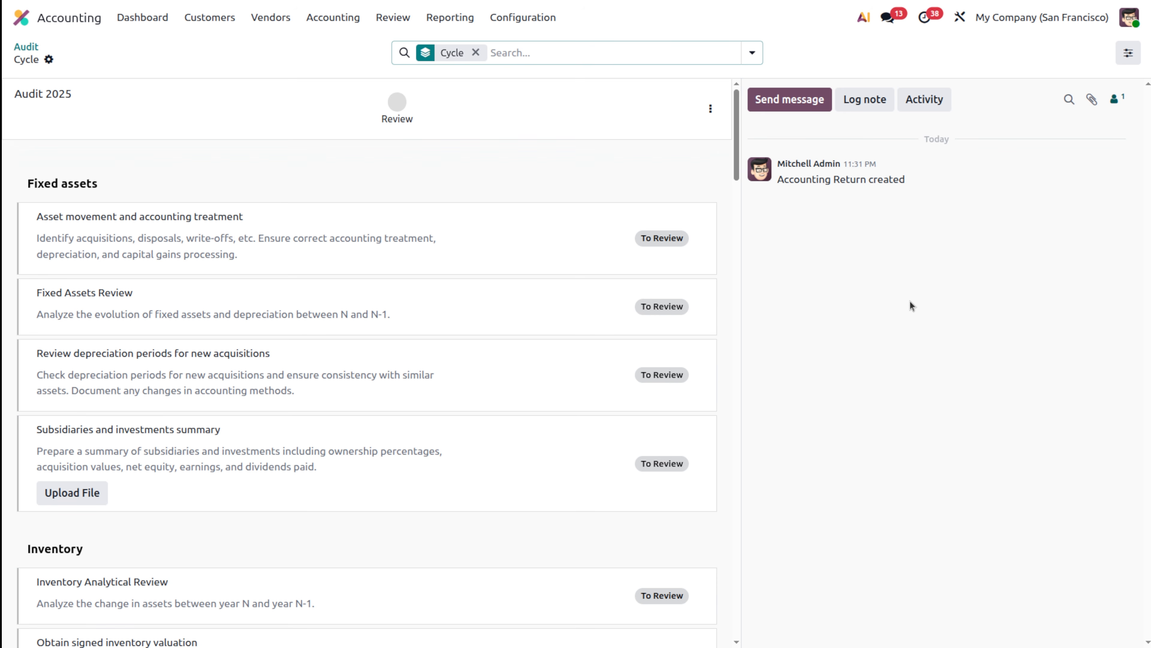
- Check the status choices for the asset movement check, and browse the Audit 2025 checks from Fixed assets through Purchases
{"action": "left_click", "coordinate": [665, 238]}
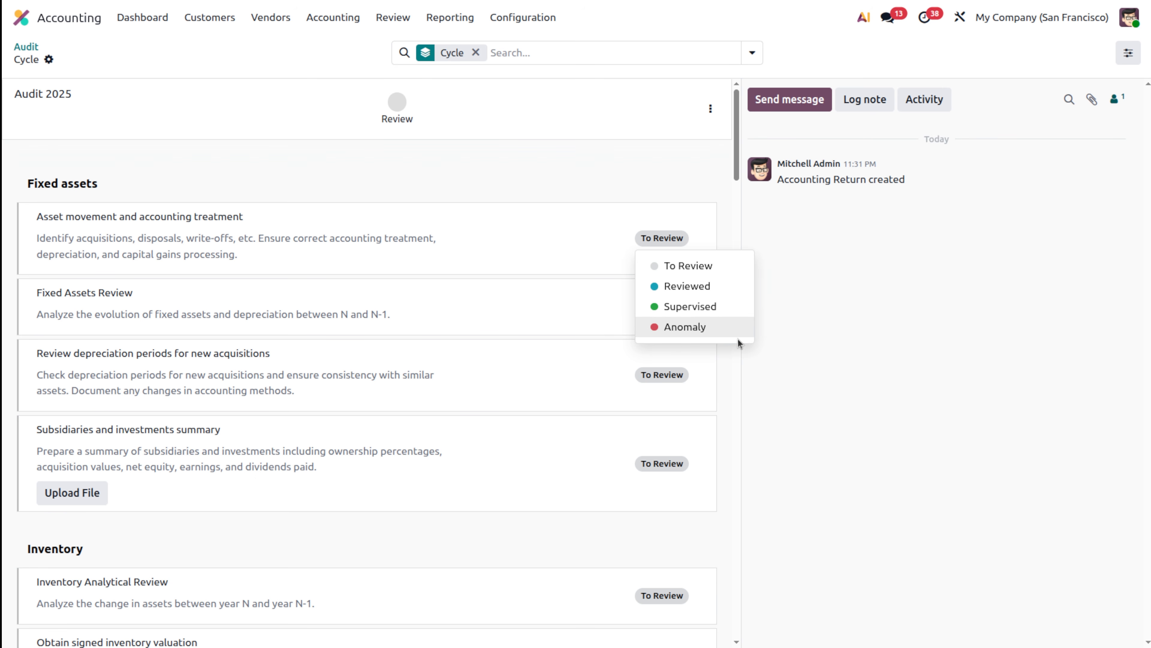
{"action": "left_click", "coordinate": [844, 403]}
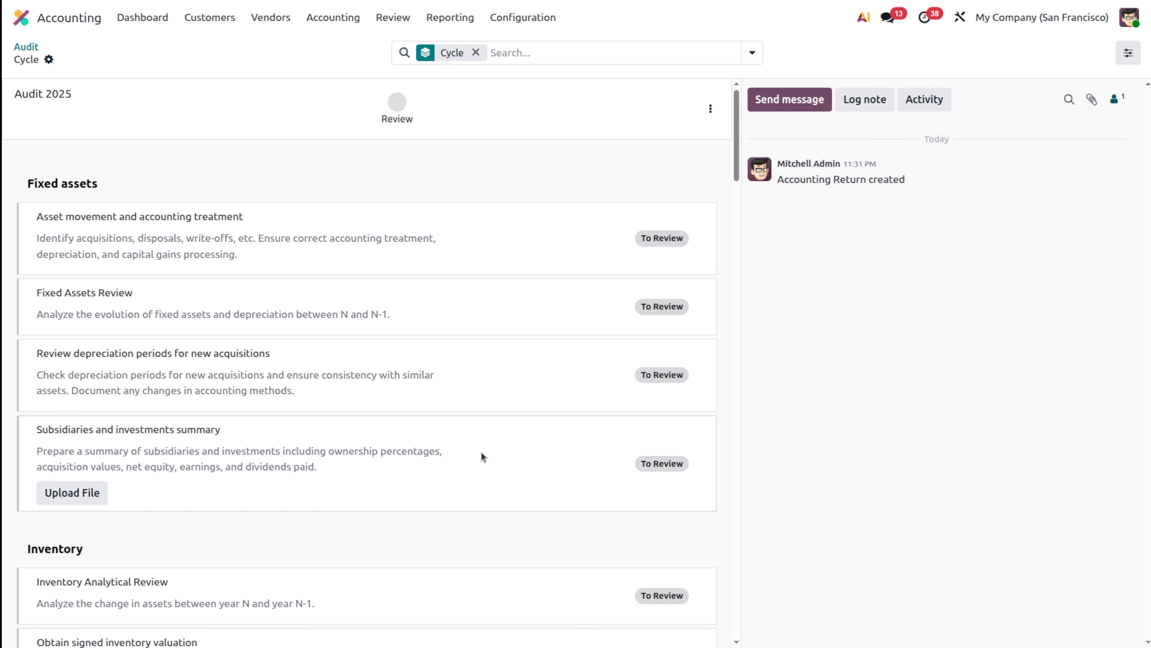
{"action": "scroll", "coordinate": [481, 451], "scroll_direction": "down", "scroll_amount": 5}
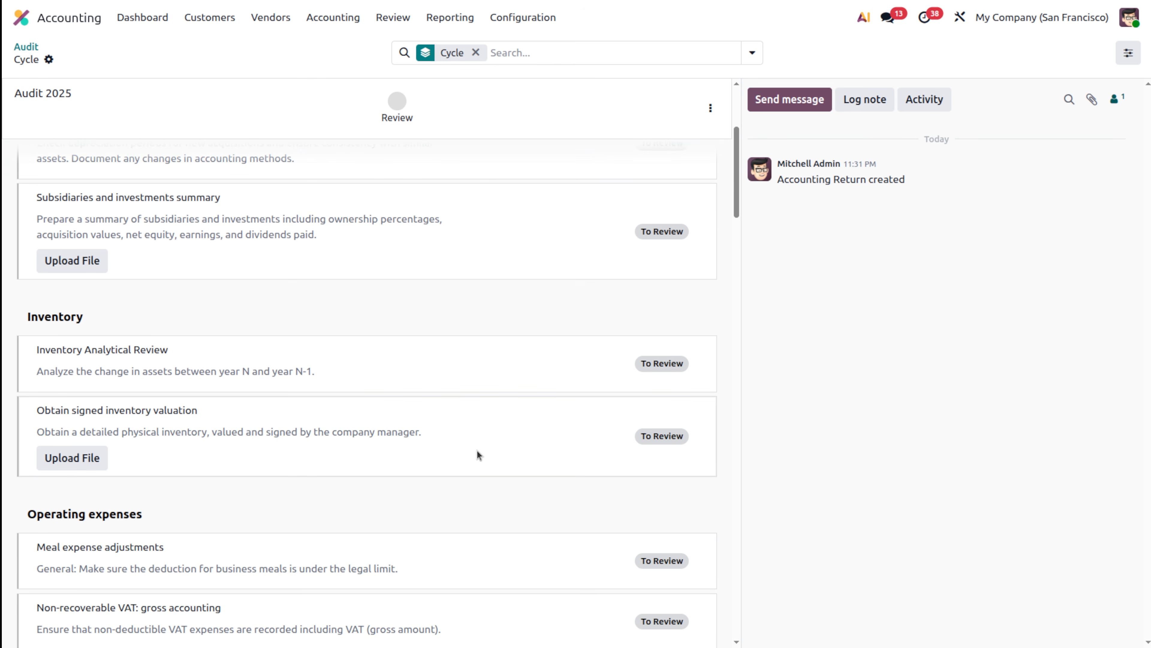
{"action": "scroll", "coordinate": [495, 360], "scroll_direction": "up", "scroll_amount": 5}
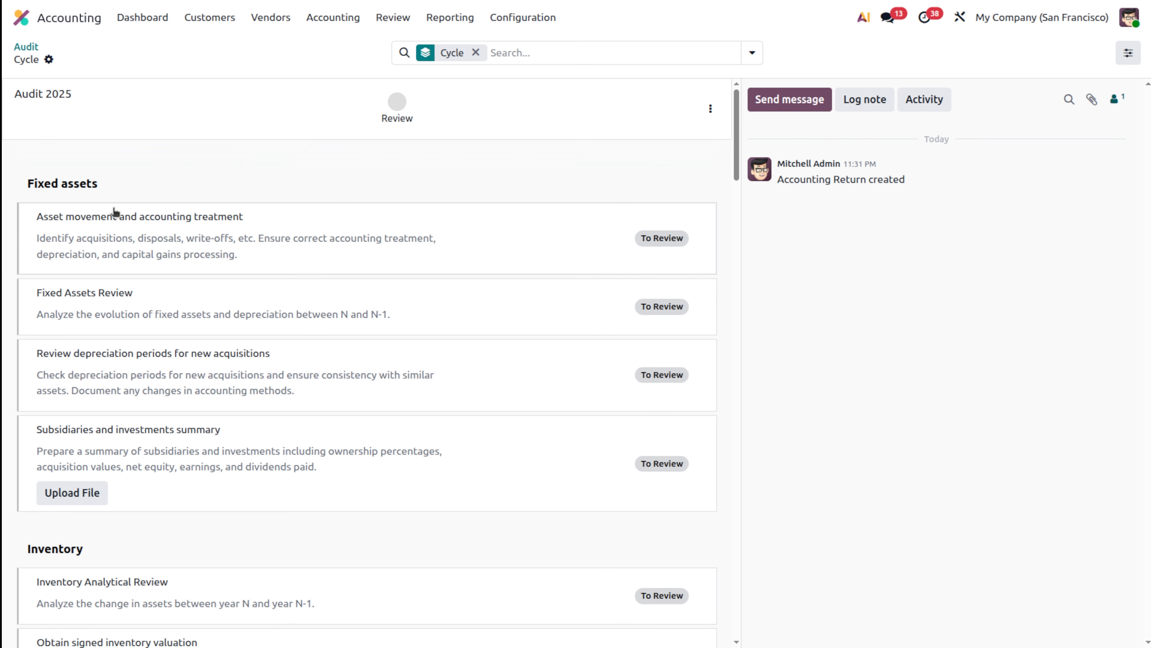
{"action": "scroll", "coordinate": [257, 463], "scroll_direction": "down", "scroll_amount": 3}
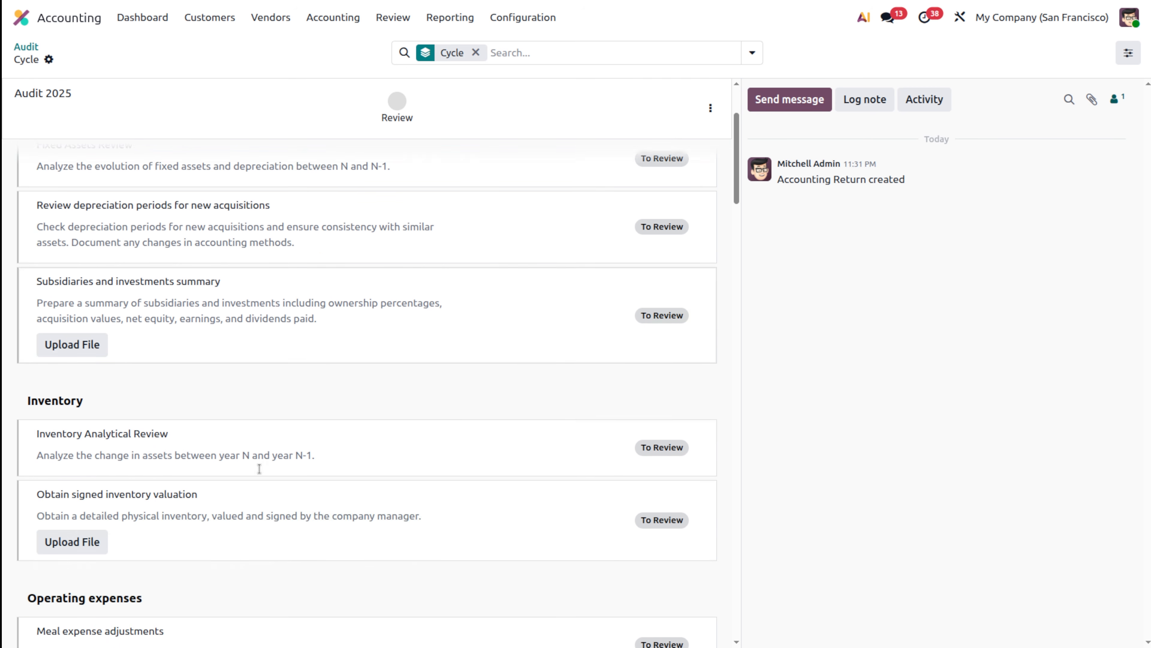
{"action": "scroll", "coordinate": [256, 464], "scroll_direction": "up", "scroll_amount": 3}
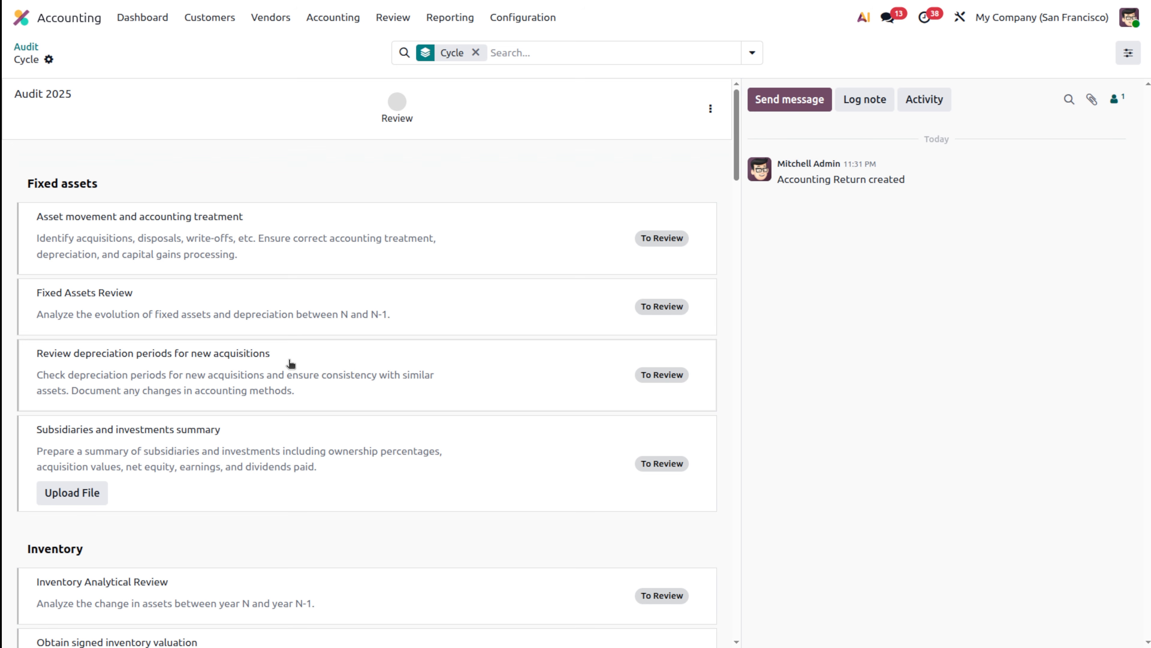
{"action": "scroll", "coordinate": [386, 549], "scroll_direction": "down", "scroll_amount": 8}
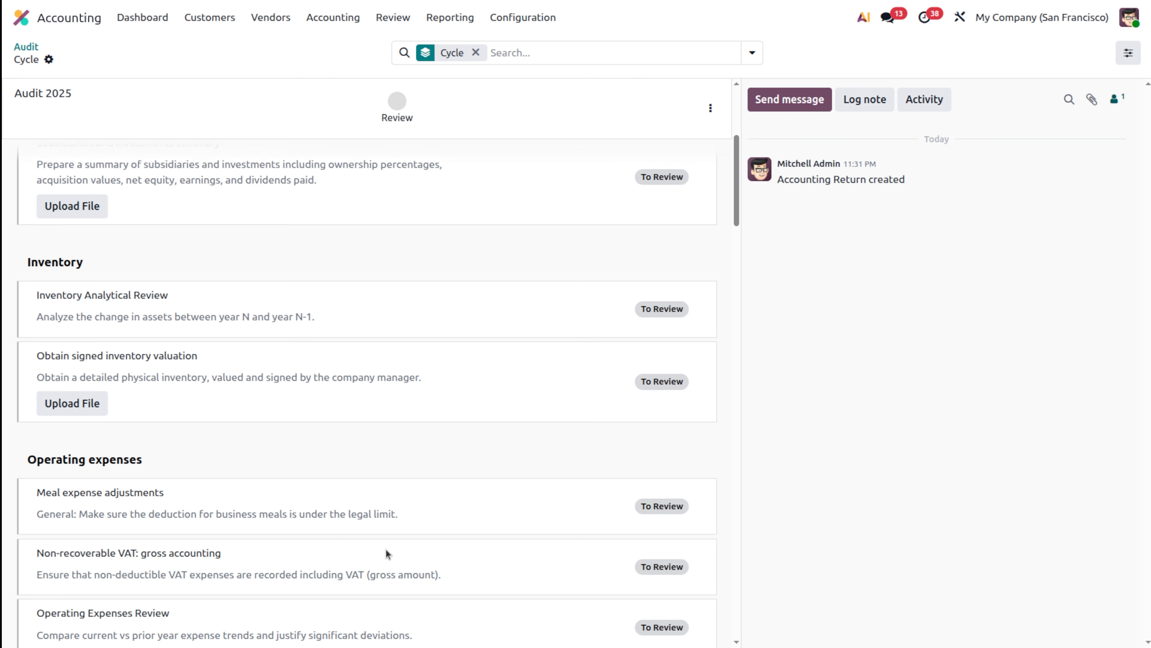
{"action": "scroll", "coordinate": [386, 549], "scroll_direction": "down", "scroll_amount": 9}
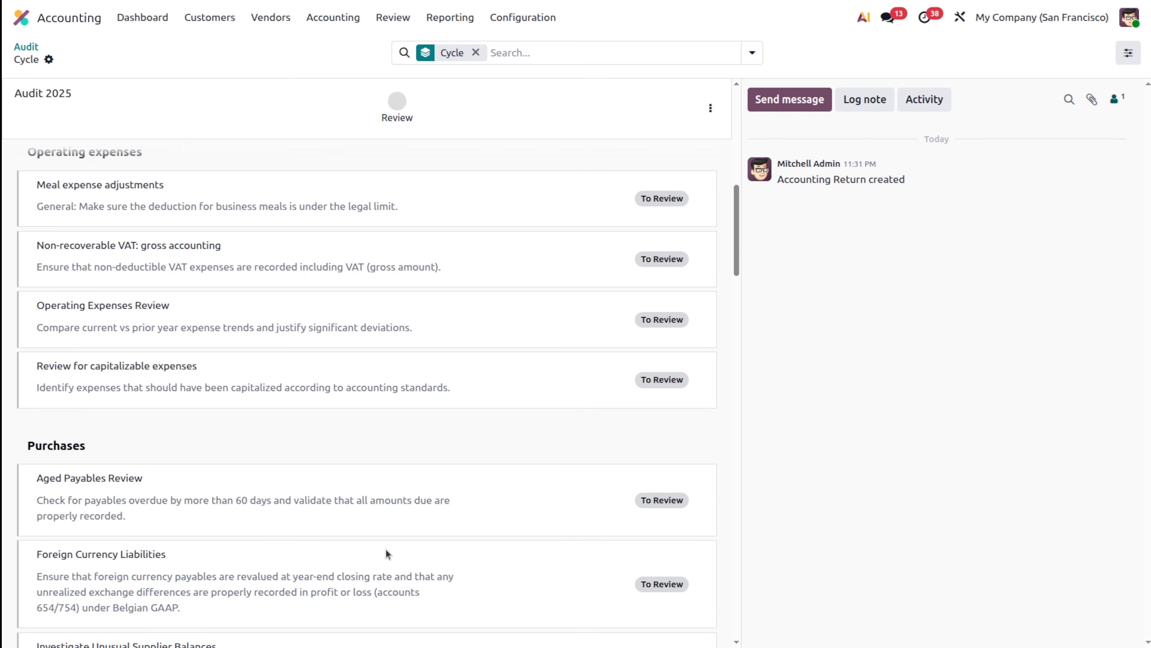
{"action": "scroll", "coordinate": [386, 549], "scroll_direction": "down", "scroll_amount": 8}
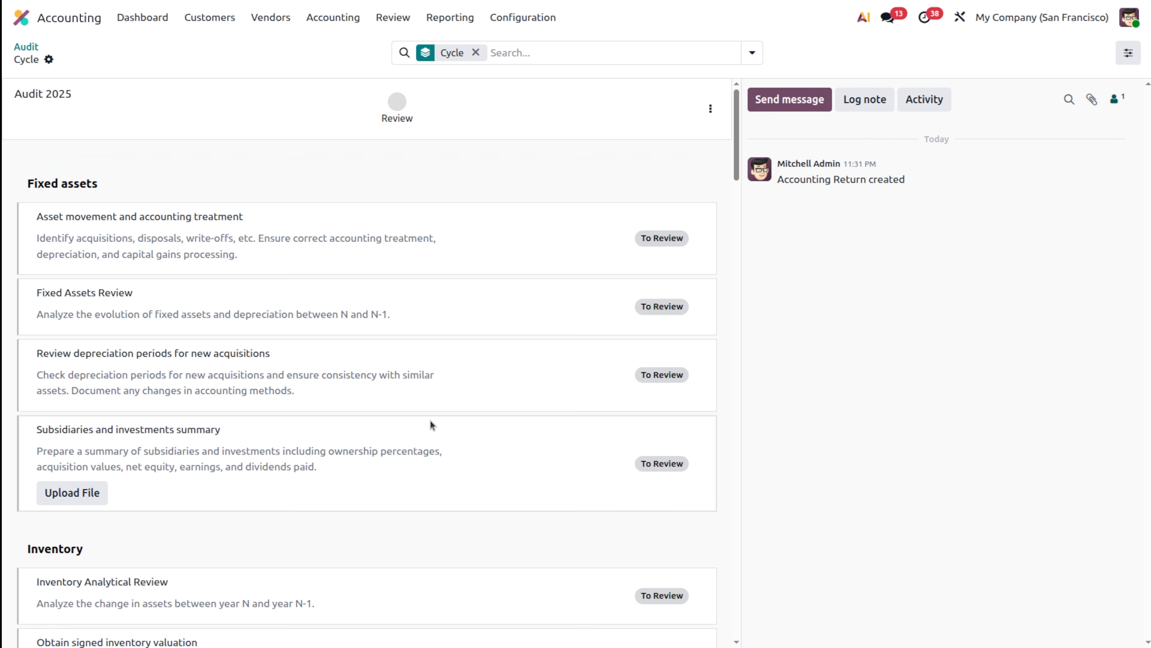
- Examine the Fixed assets and Inventory checks of Audit 2025, including those that ask for an uploaded file
{"action": "scroll", "coordinate": [431, 420], "scroll_direction": "down", "scroll_amount": 2}
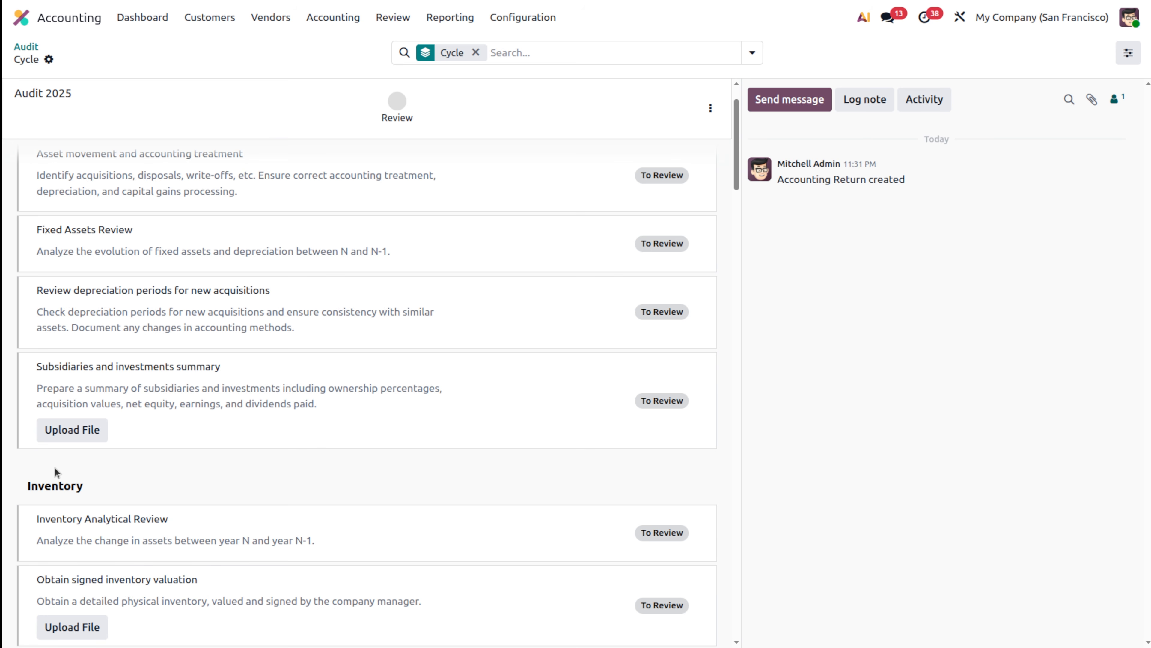
{"action": "scroll", "coordinate": [55, 472], "scroll_direction": "down", "scroll_amount": 2}
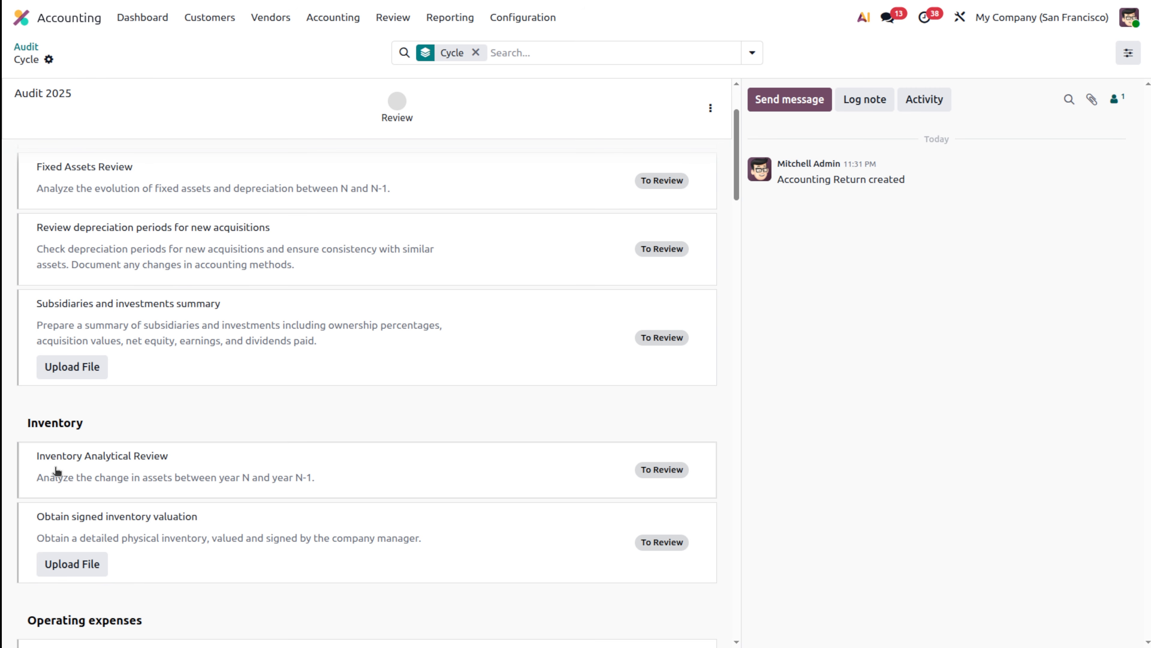
{"action": "scroll", "coordinate": [56, 471], "scroll_direction": "down", "scroll_amount": 3}
{"action": "scroll", "coordinate": [56, 470], "scroll_direction": "up", "scroll_amount": 1}
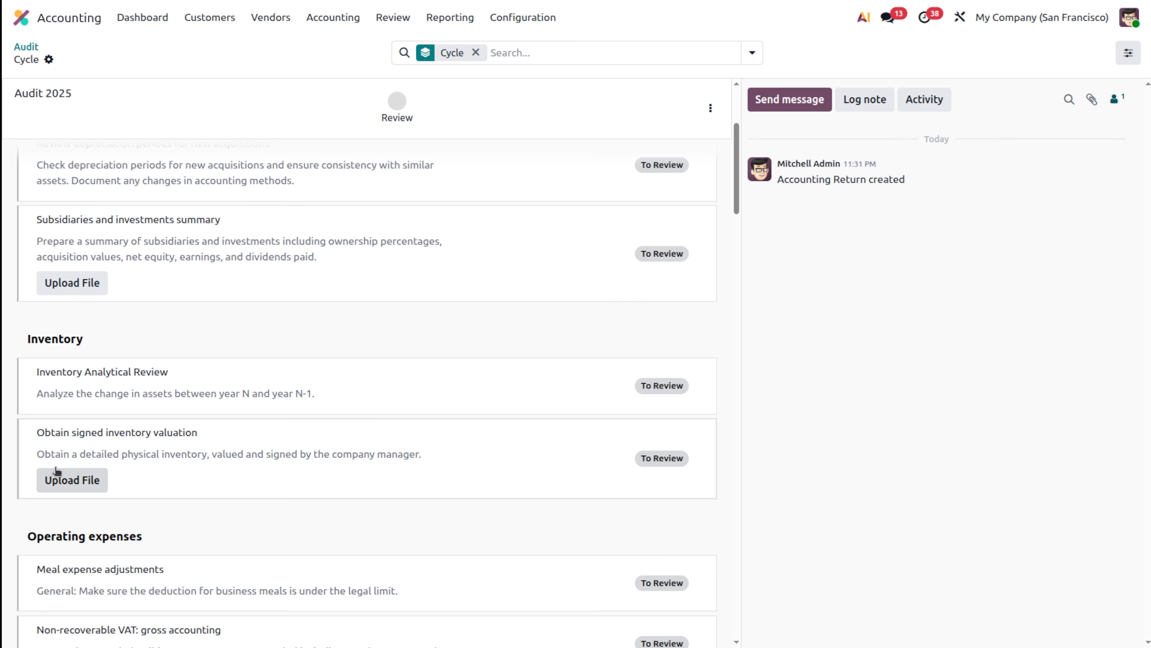
{"action": "scroll", "coordinate": [56, 471], "scroll_direction": "up", "scroll_amount": 5}
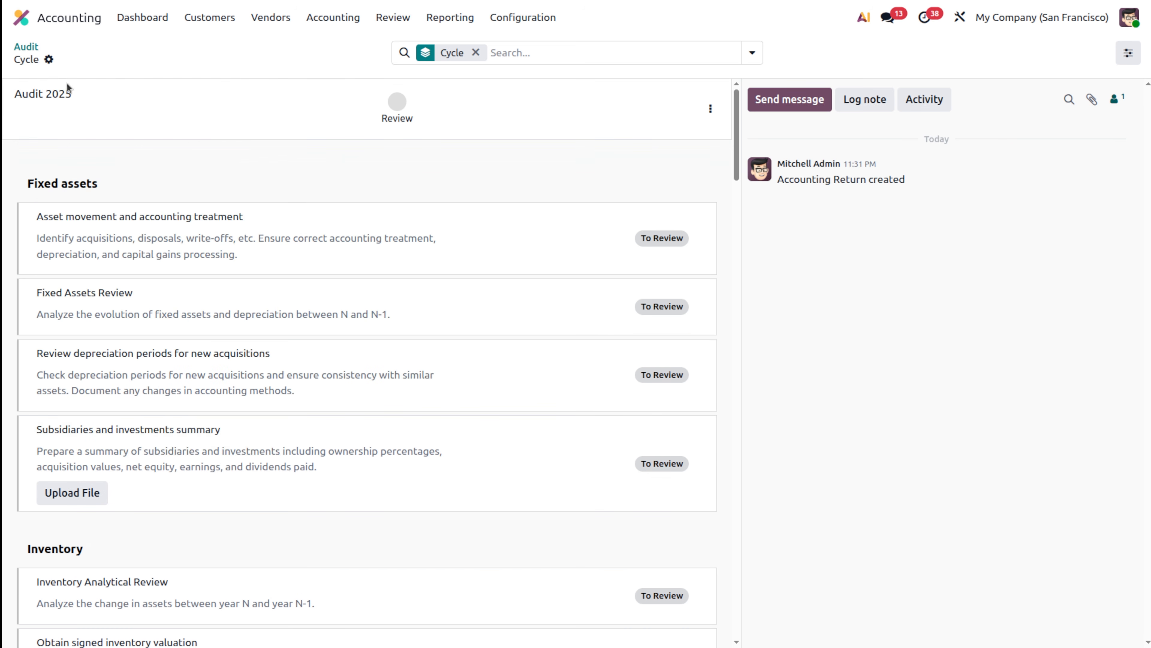
- Open the Inventory Valuation review to view the initial balance, stock variation and ending stock
{"action": "left_click", "coordinate": [401, 19]}
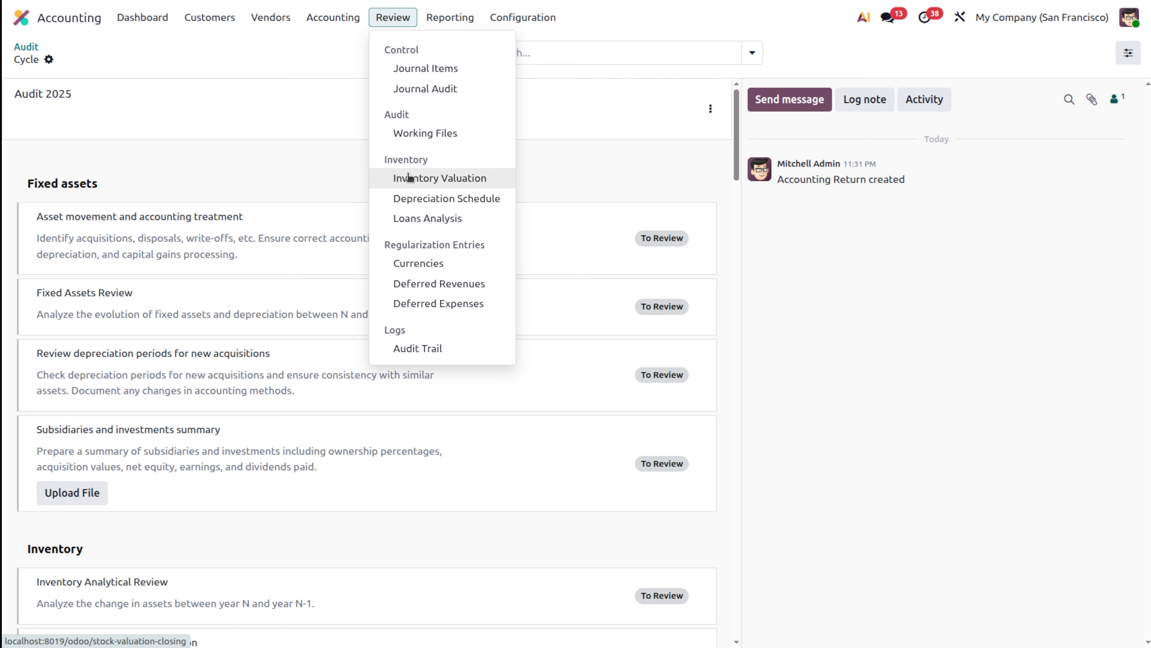
{"action": "left_click", "coordinate": [407, 176]}
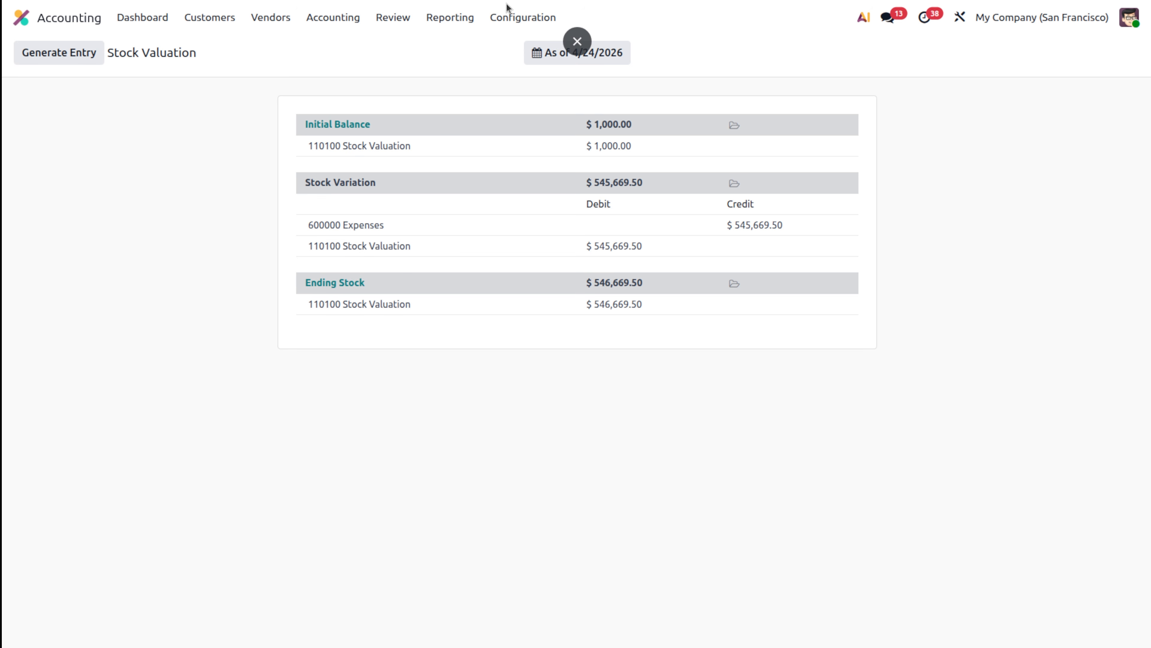
- Set the inventory valuation of the Clothes product category to Periodic (at closing) and save the category
{"action": "left_click", "coordinate": [522, 19]}
{"action": "scroll", "coordinate": [593, 399], "scroll_direction": "down", "scroll_amount": 1}
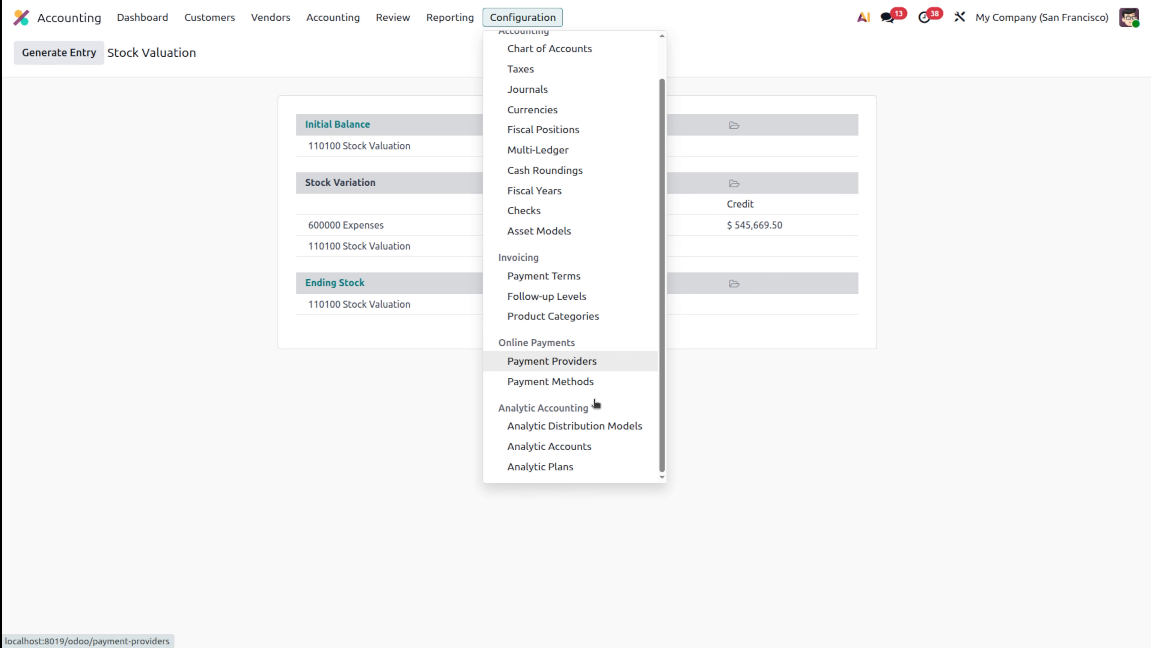
{"action": "scroll", "coordinate": [595, 403], "scroll_direction": "up", "scroll_amount": 1}
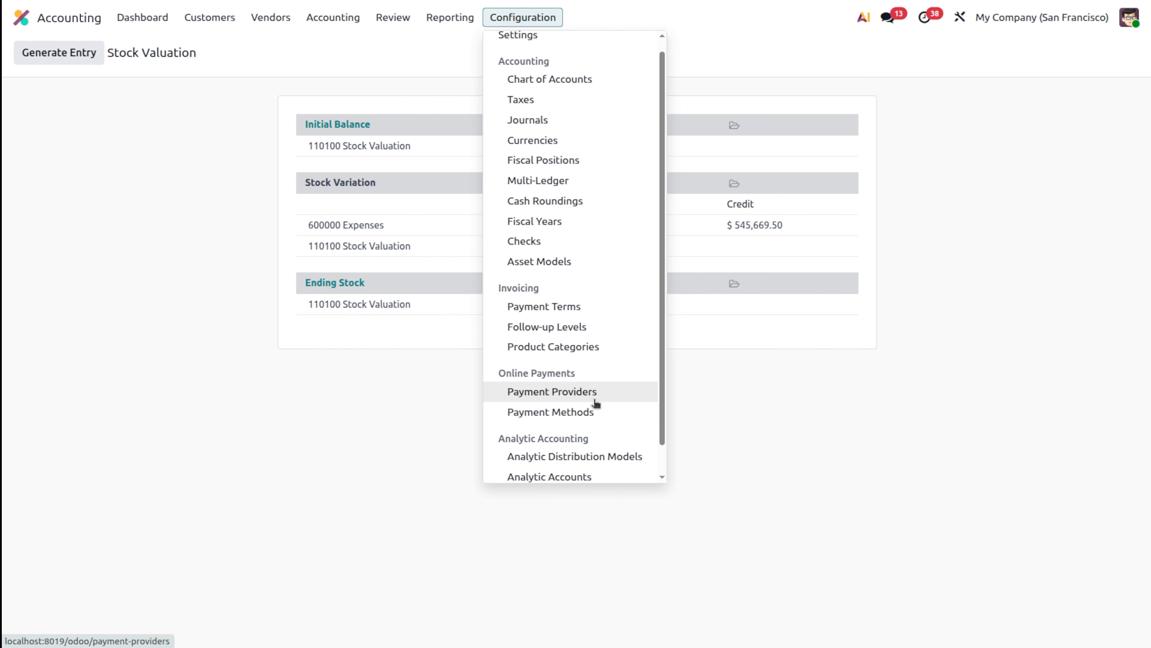
{"action": "scroll", "coordinate": [593, 400], "scroll_direction": "down", "scroll_amount": 1}
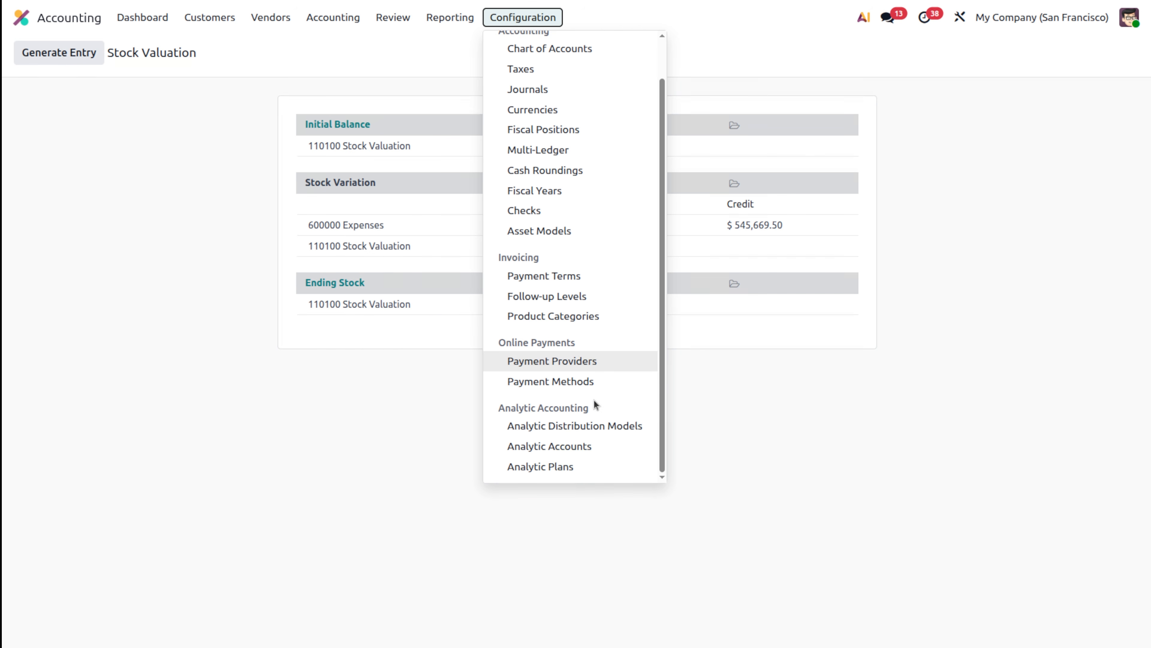
{"action": "left_click", "coordinate": [537, 314]}
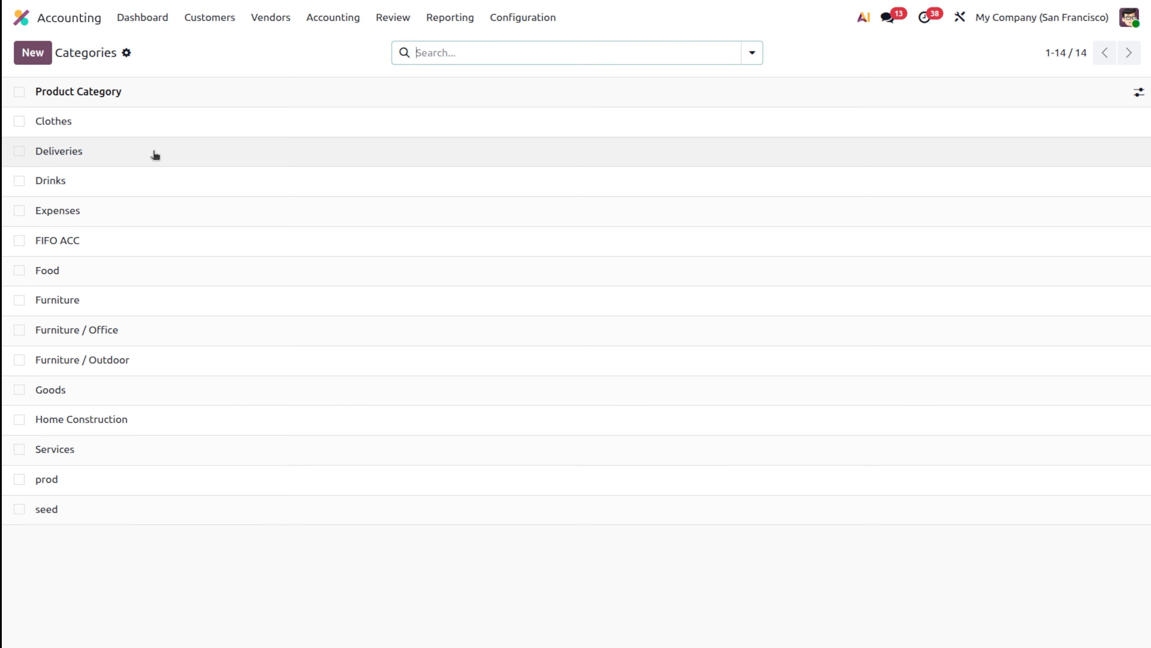
{"action": "left_click", "coordinate": [187, 129]}
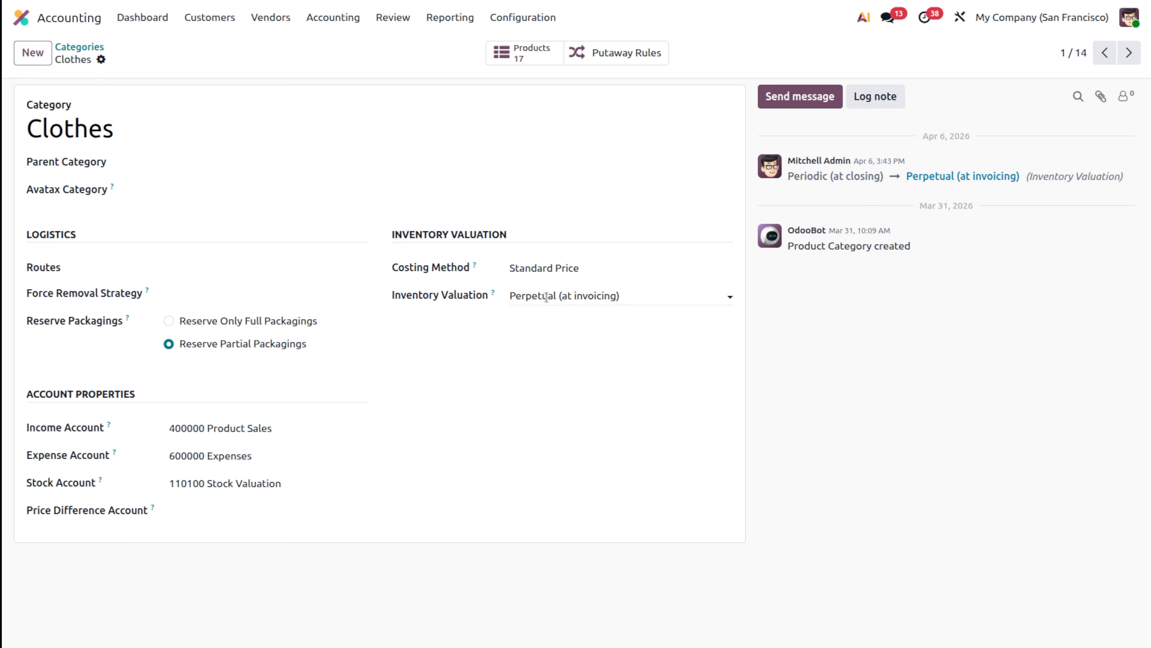
{"action": "left_click", "coordinate": [624, 298]}
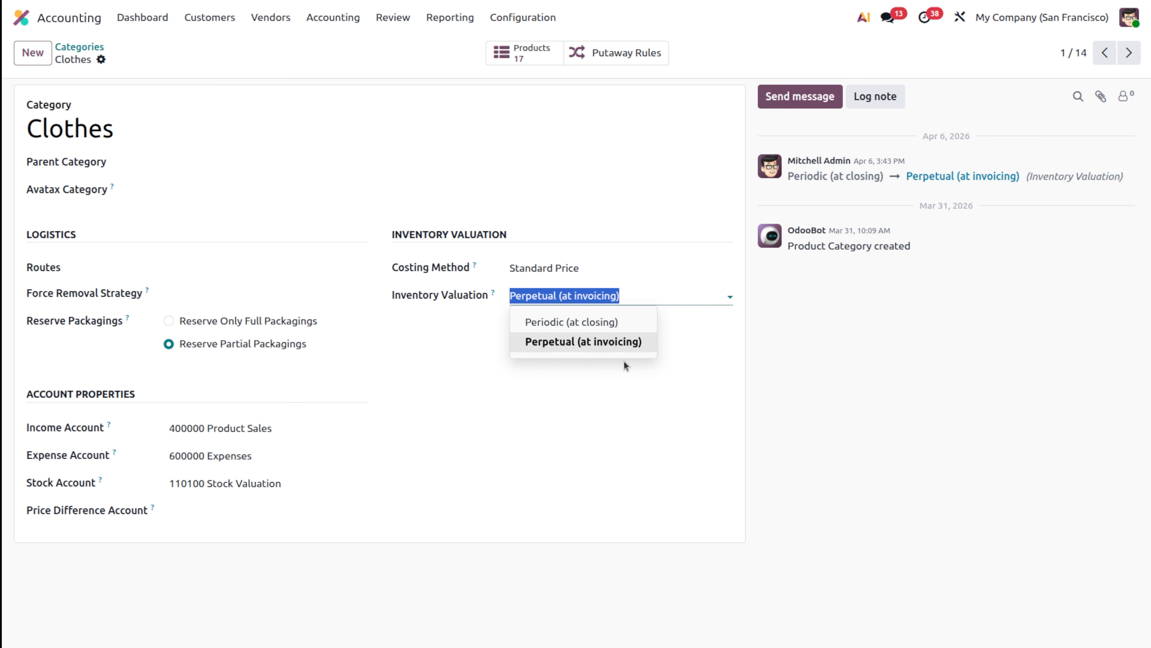
{"action": "left_click", "coordinate": [571, 322]}
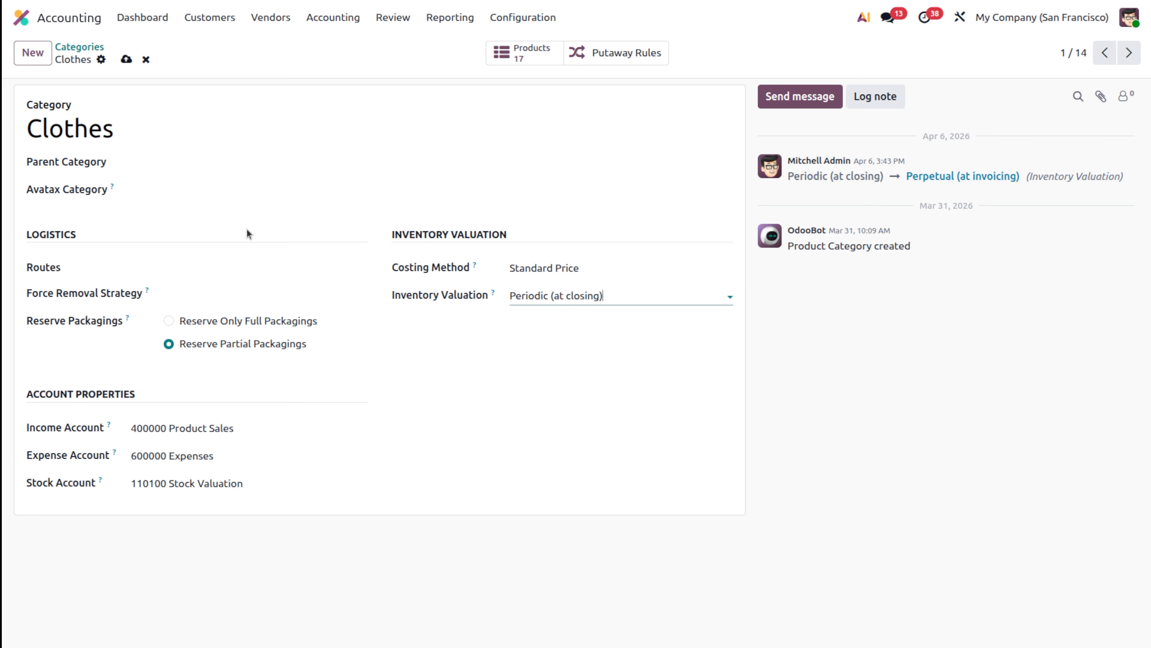
{"action": "left_click", "coordinate": [126, 59]}
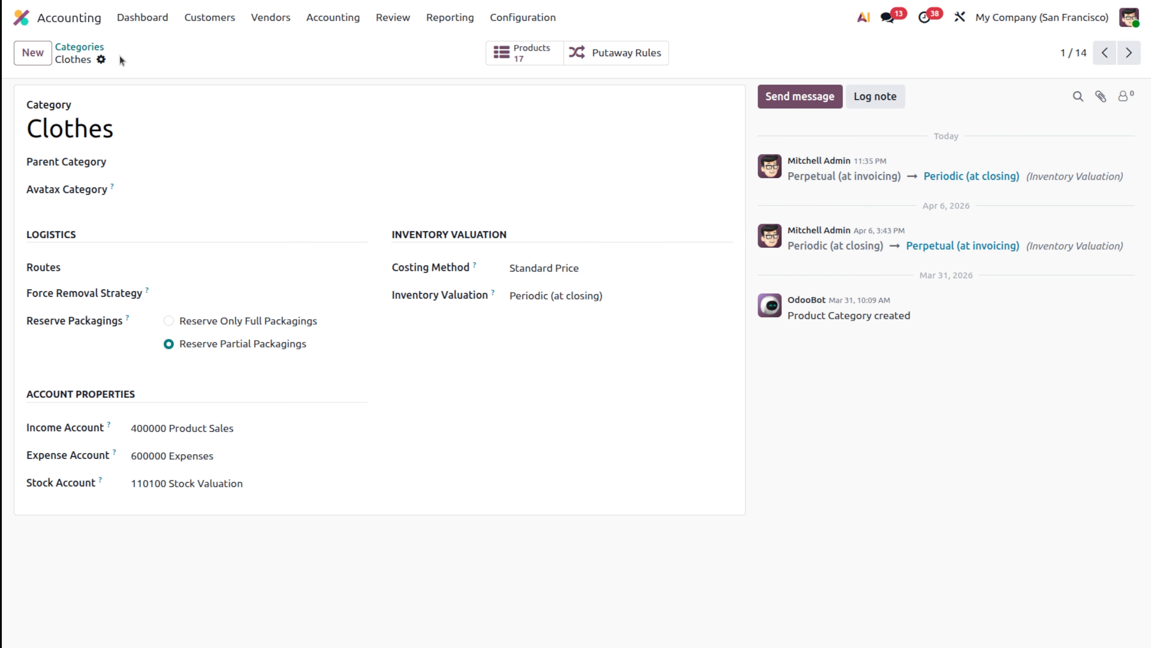
- Start a new customer product named Designer Shirt and assign it to the Clothes category
{"action": "left_click", "coordinate": [214, 18]}
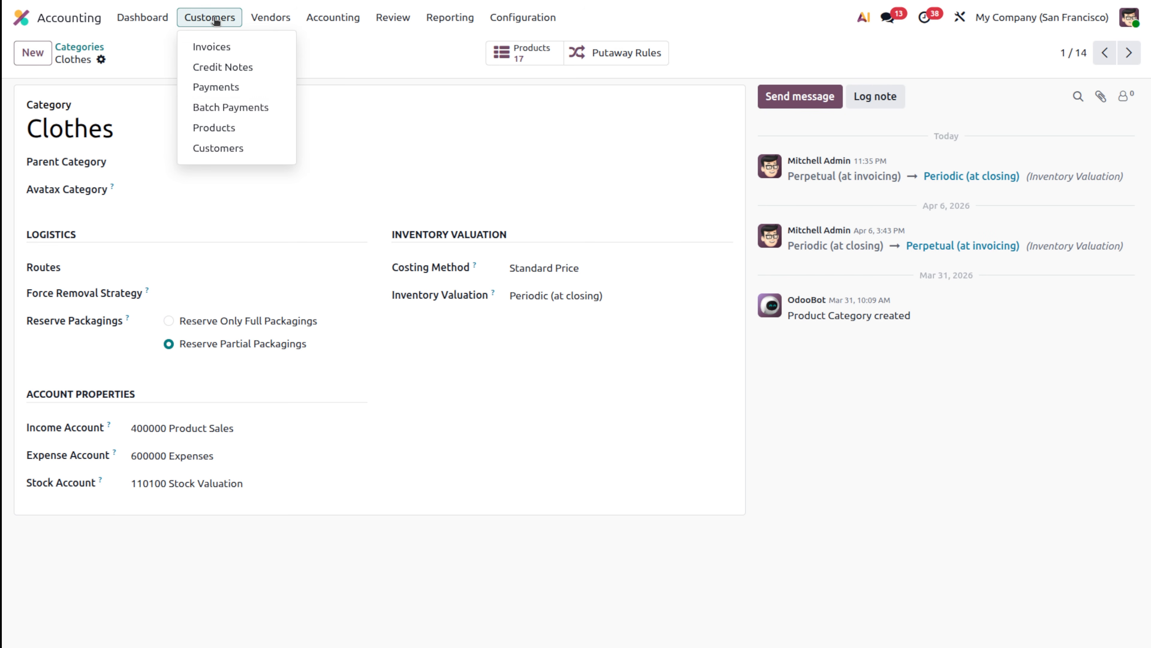
{"action": "left_click", "coordinate": [237, 129]}
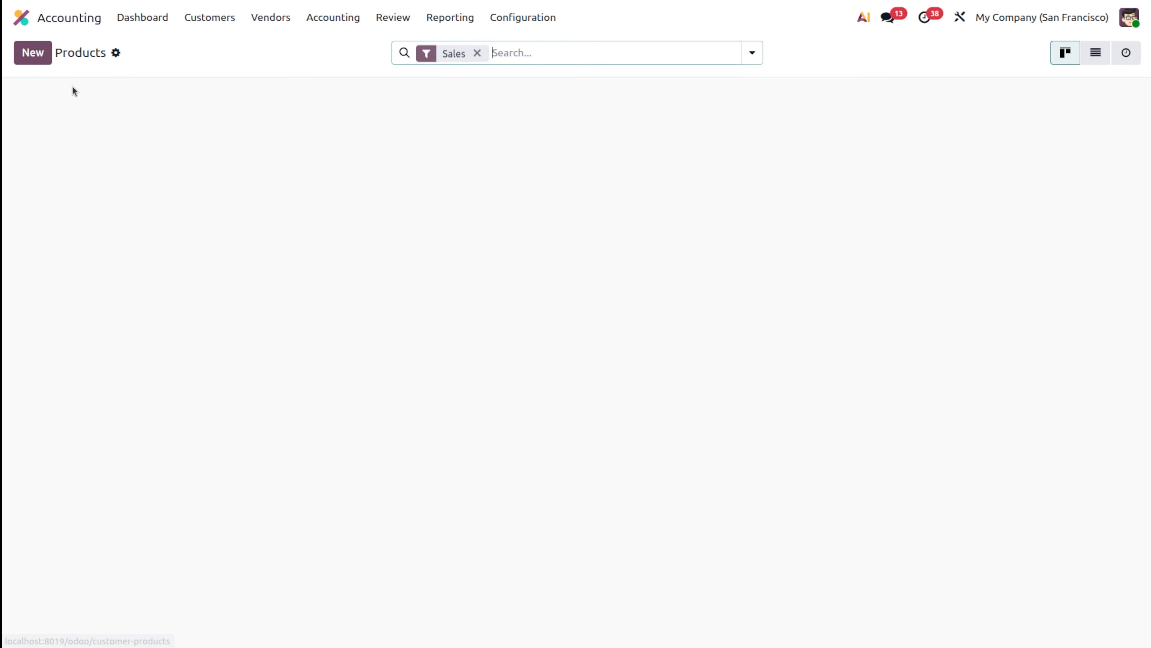
{"action": "left_click", "coordinate": [30, 53]}
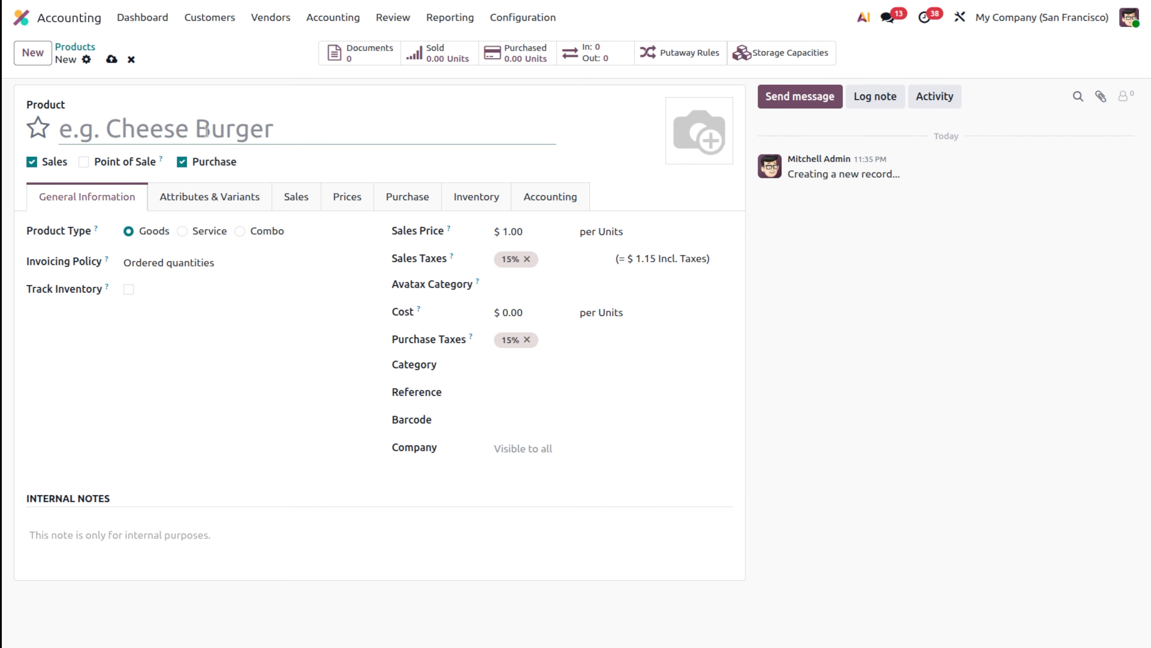
{"action": "type", "text": "D"}
{"action": "key", "text": "BackSpace"}
{"action": "type", "text": "Des"}
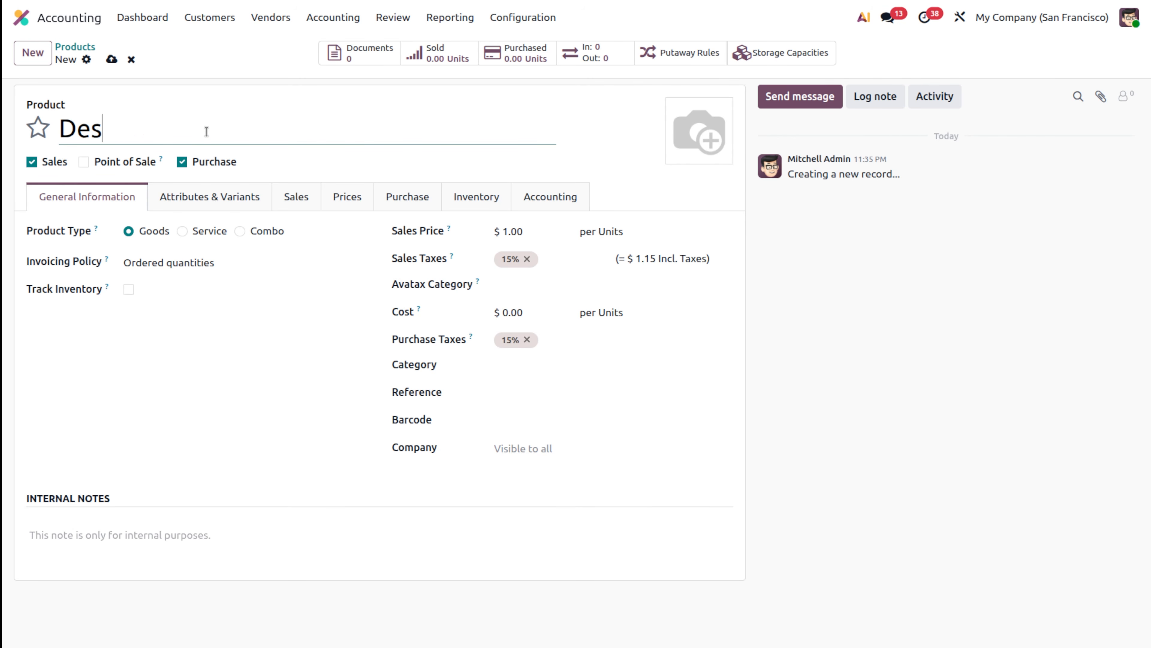
{"action": "type", "text": "igner S"}
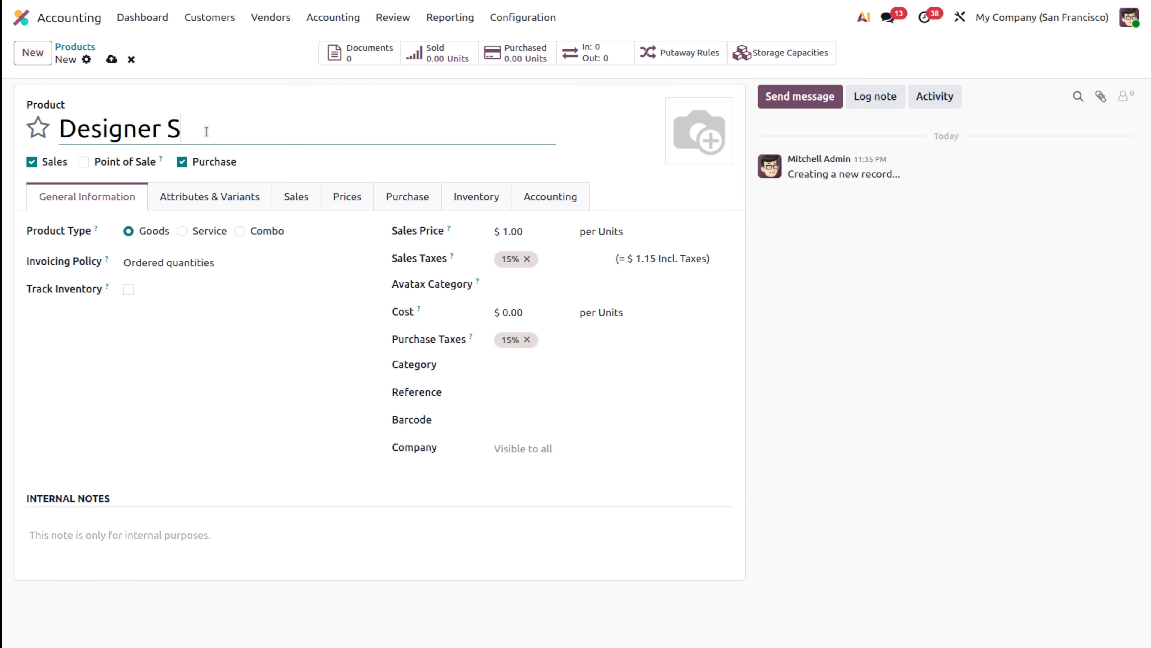
{"action": "type", "text": "hirt"}
{"action": "left_click", "coordinate": [515, 363]}
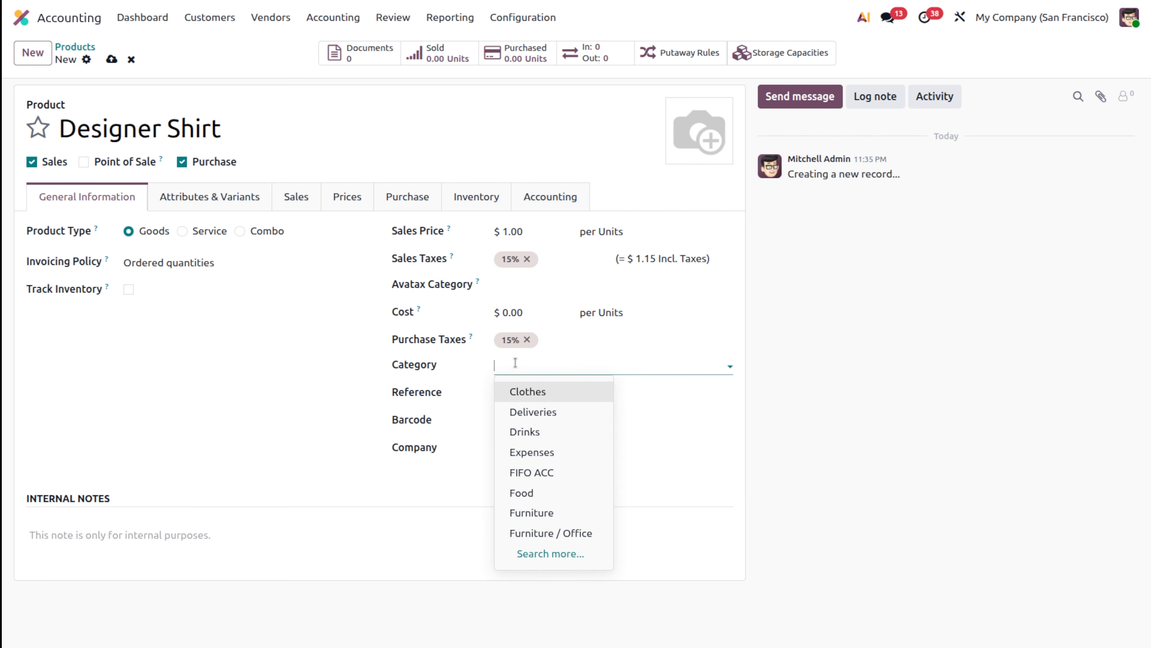
{"action": "left_click", "coordinate": [526, 392]}
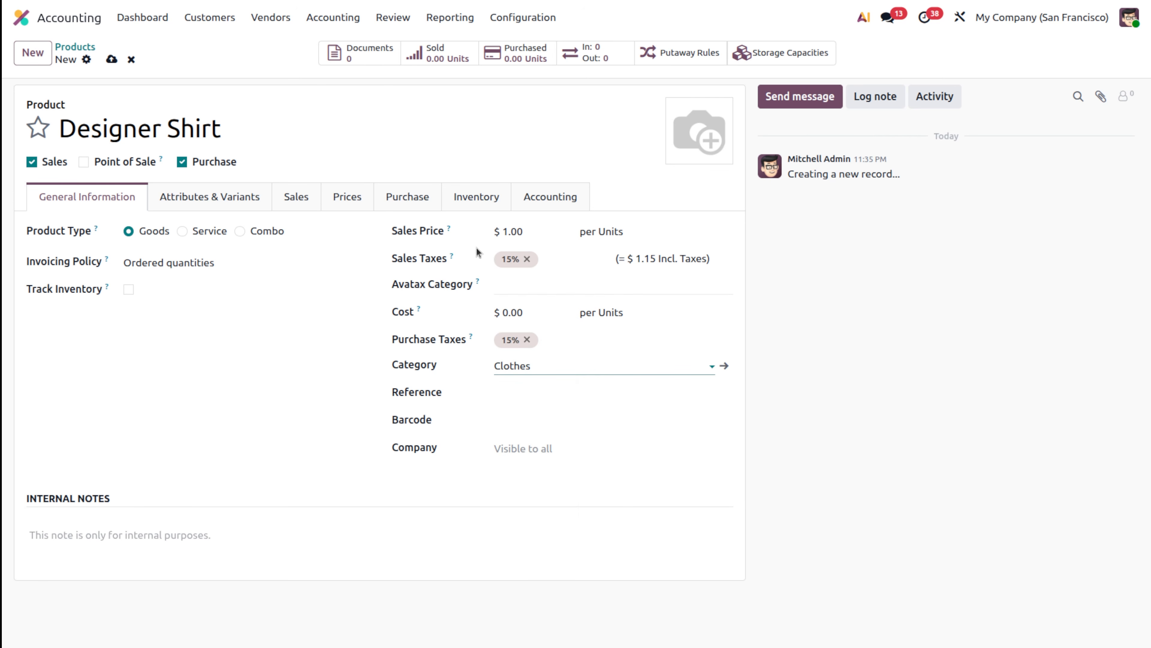
- Set the Designer Shirt's sales price to $100 and cost to $50, enable inventory tracking by quantity, and save it
{"action": "left_click", "coordinate": [510, 229]}
{"action": "type", "text": "100"}
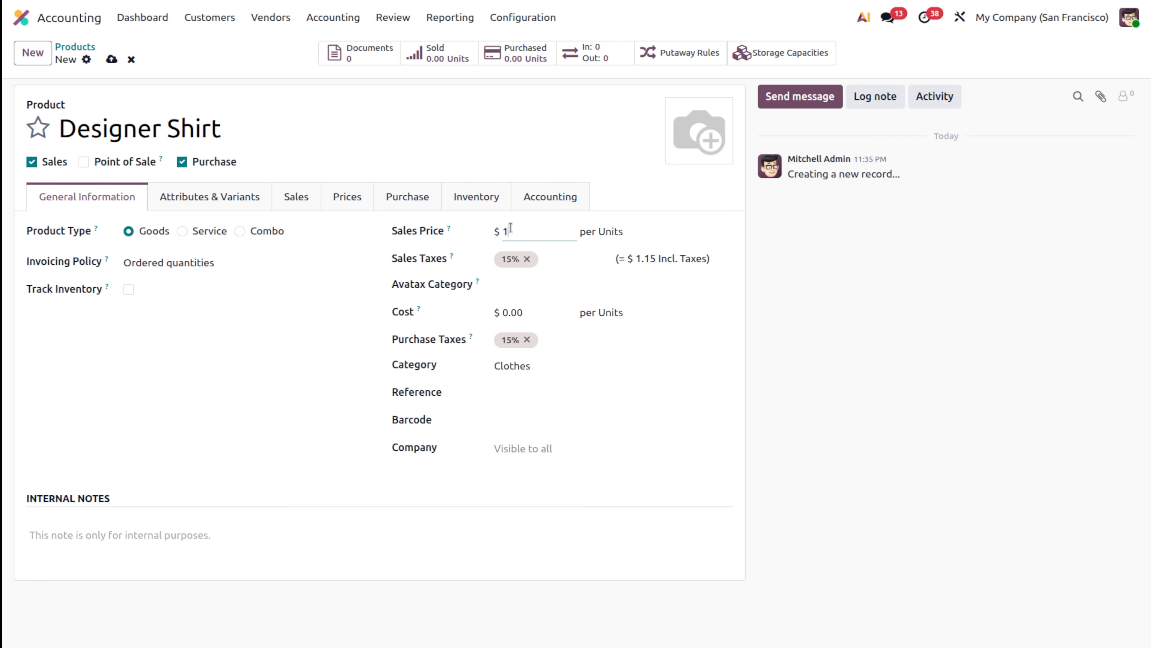
{"action": "left_click", "coordinate": [516, 308]}
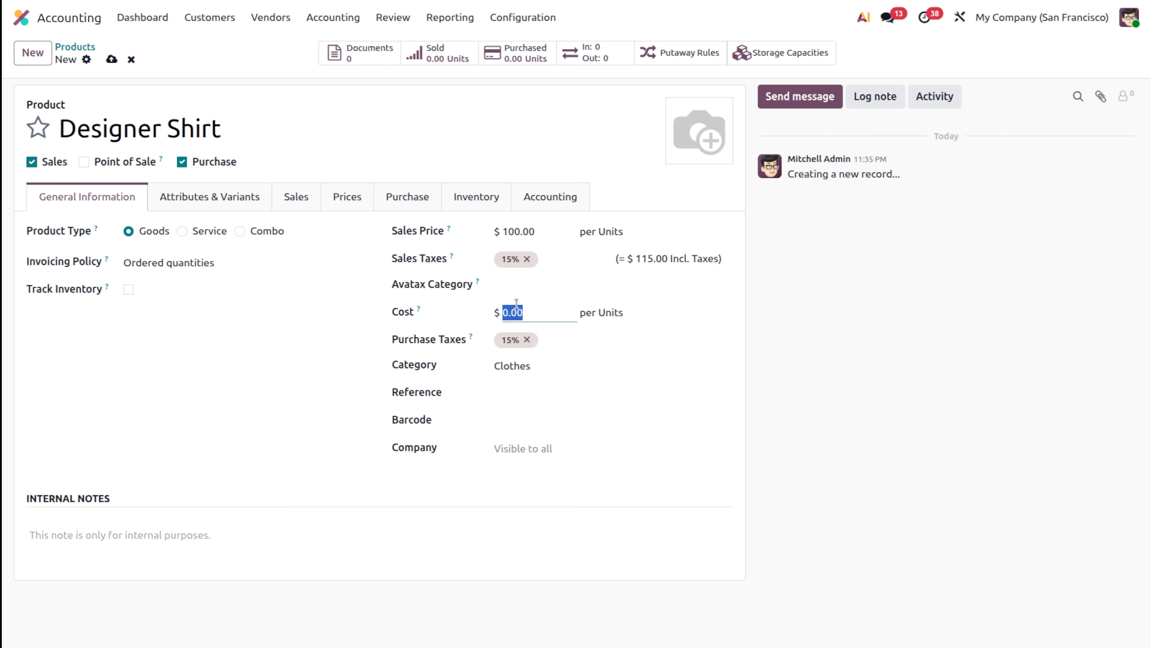
{"action": "type", "text": "50"}
{"action": "left_click", "coordinate": [111, 60]}
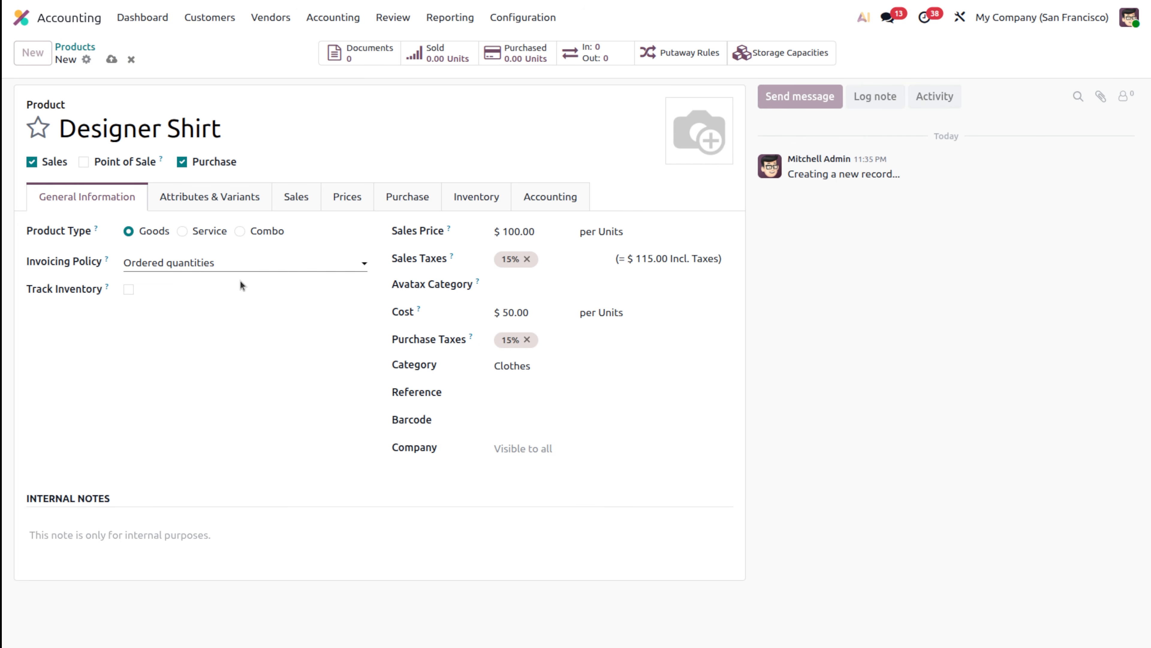
{"action": "left_click", "coordinate": [129, 289]}
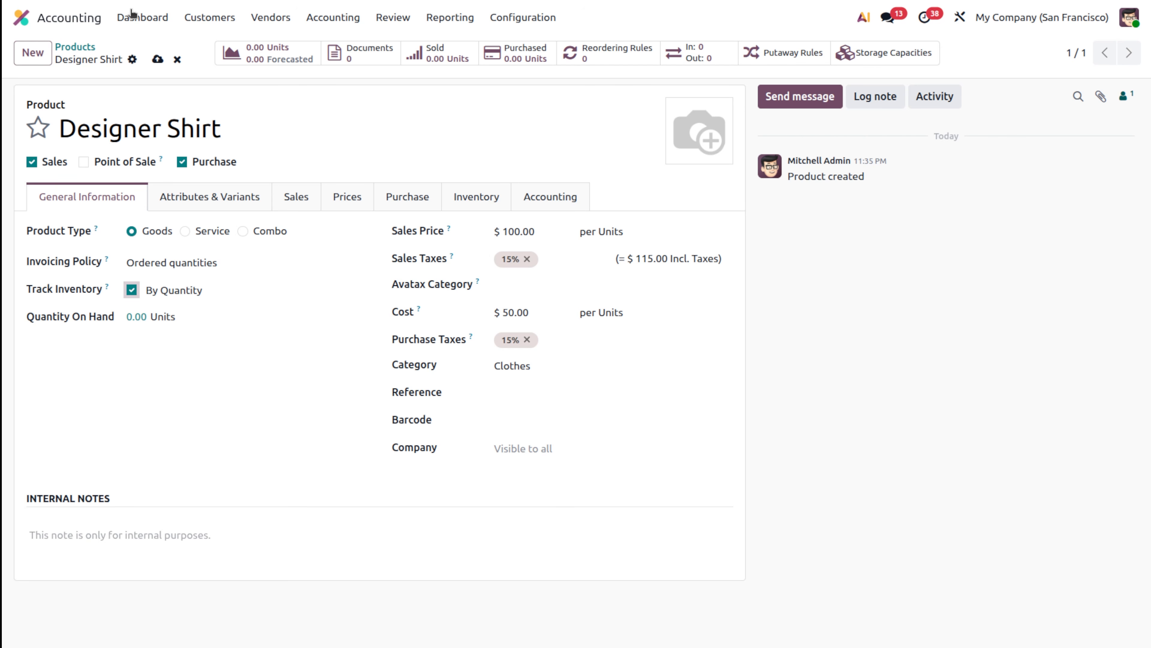
{"action": "left_click", "coordinate": [157, 57]}
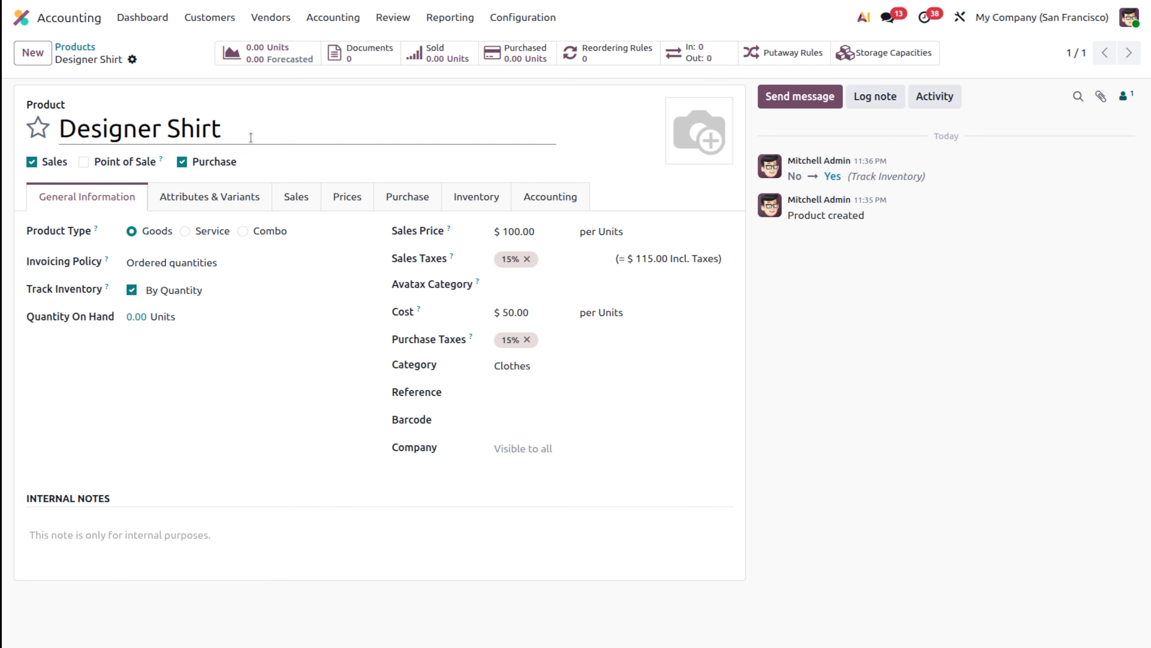
- Generate and post the stock closing entry from the Inventory Valuation review, and return to the stock valuation to check it
{"action": "left_click", "coordinate": [152, 27]}
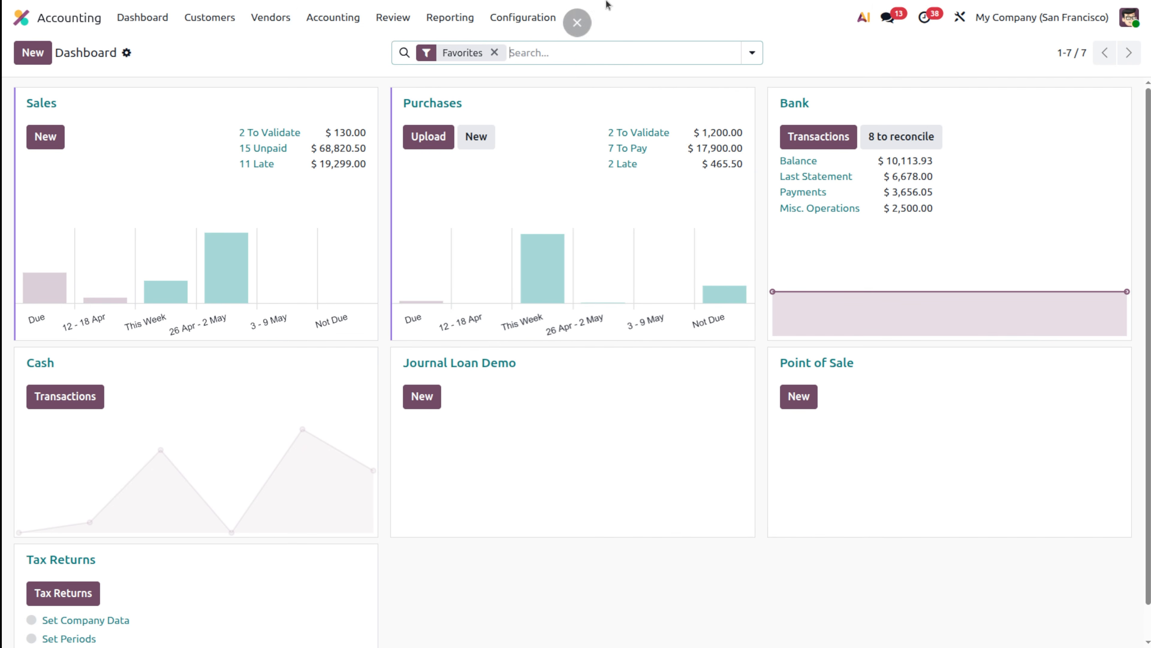
{"action": "left_click", "coordinate": [392, 19]}
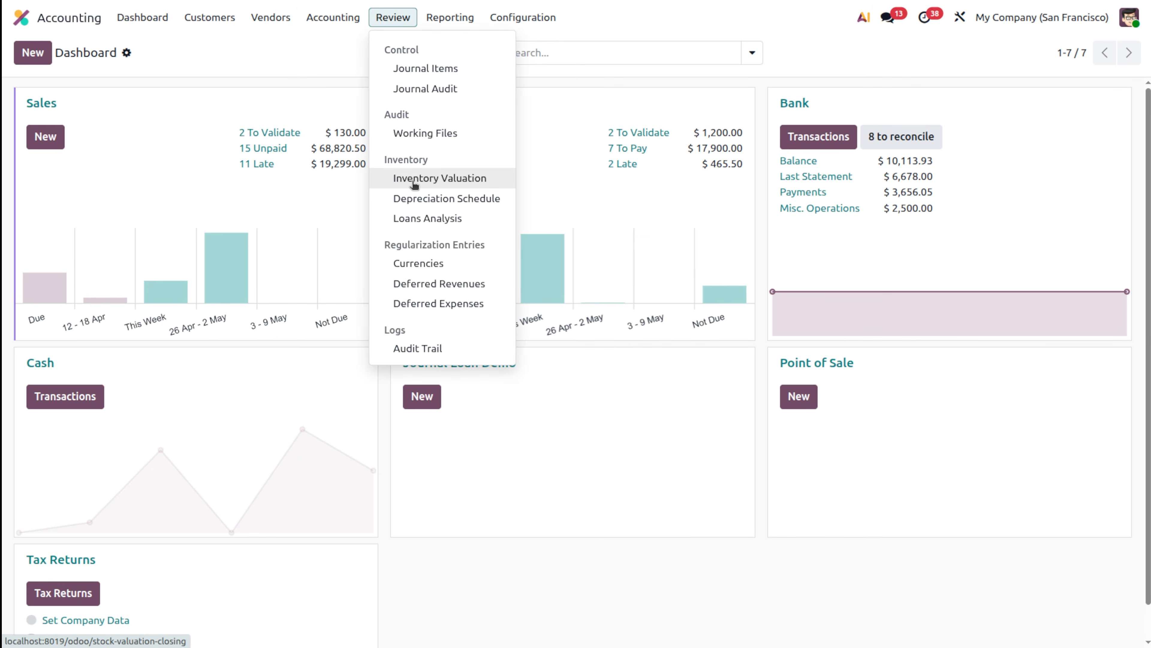
{"action": "left_click", "coordinate": [412, 179]}
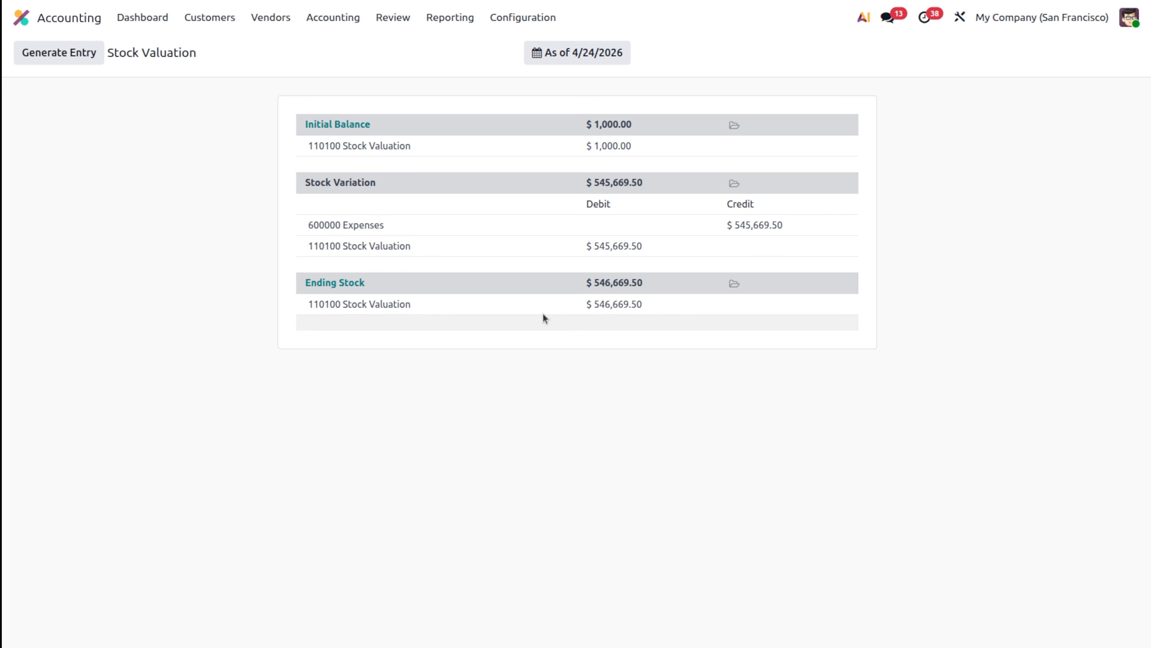
{"action": "left_click", "coordinate": [64, 54]}
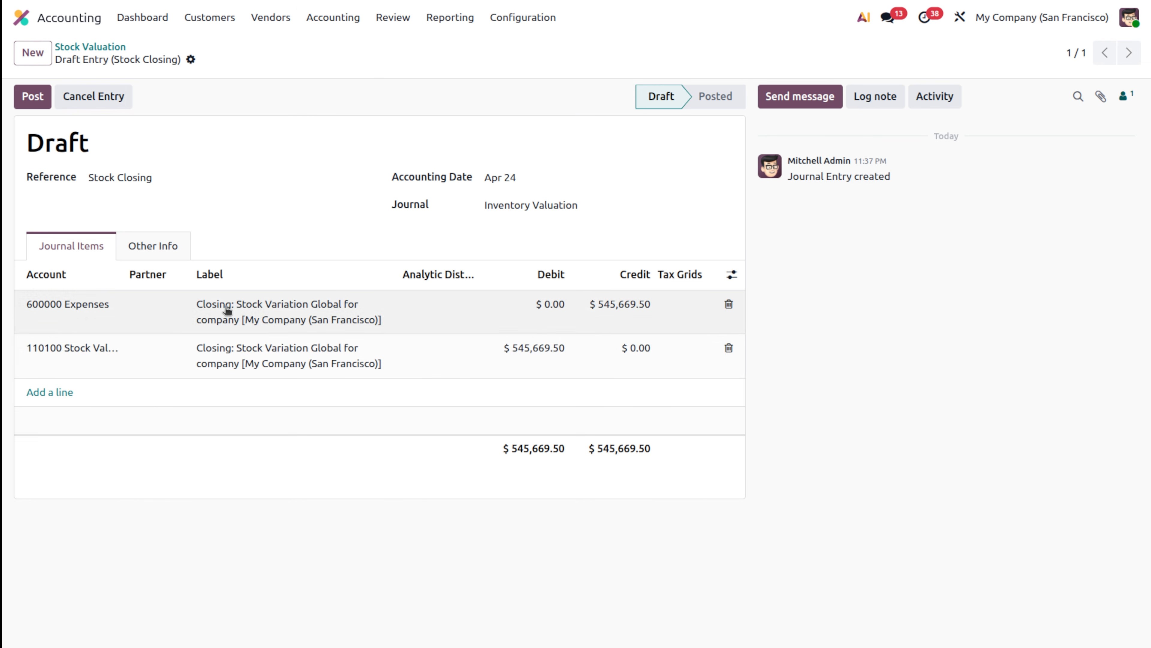
{"action": "left_click", "coordinate": [36, 97]}
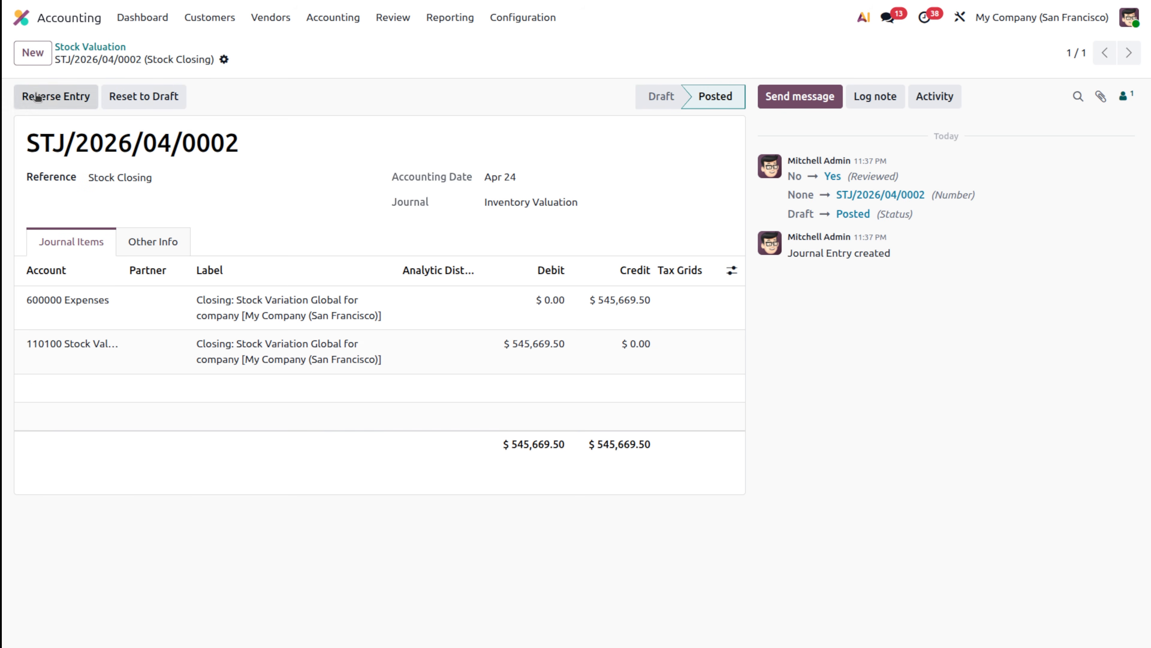
{"action": "left_click", "coordinate": [112, 47]}
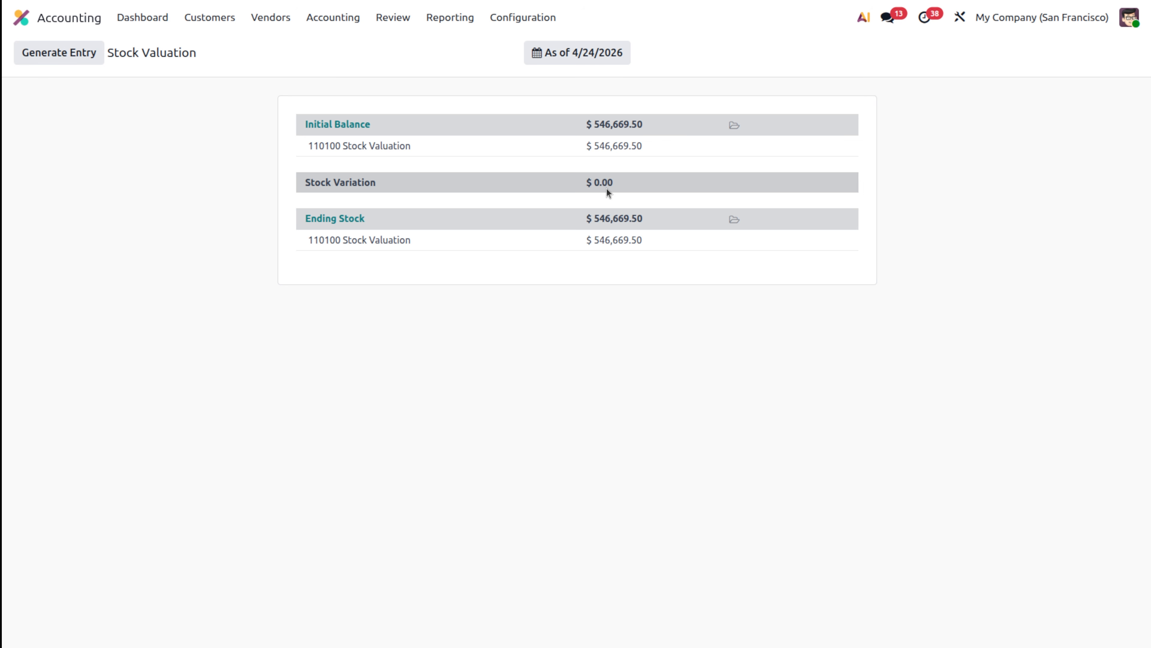
- Switch to the Purchase app, create a new request for quotation and select the vendor
{"action": "left_click", "coordinate": [69, 19]}
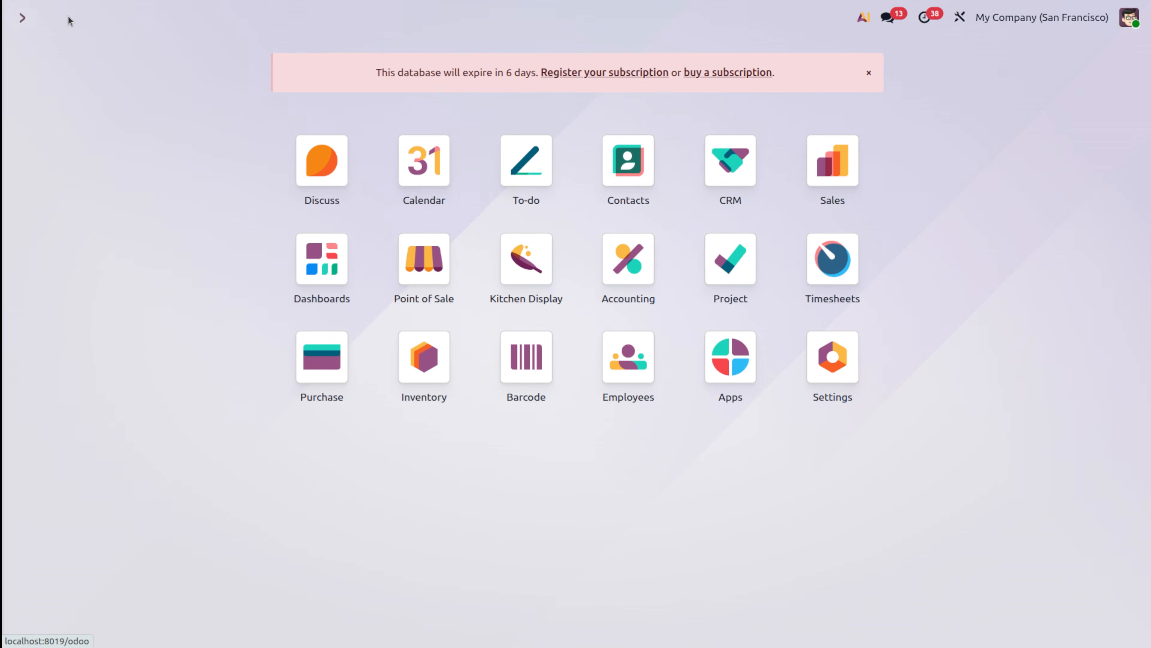
{"action": "type", "text": "purc"}
{"action": "key", "text": "Return"}
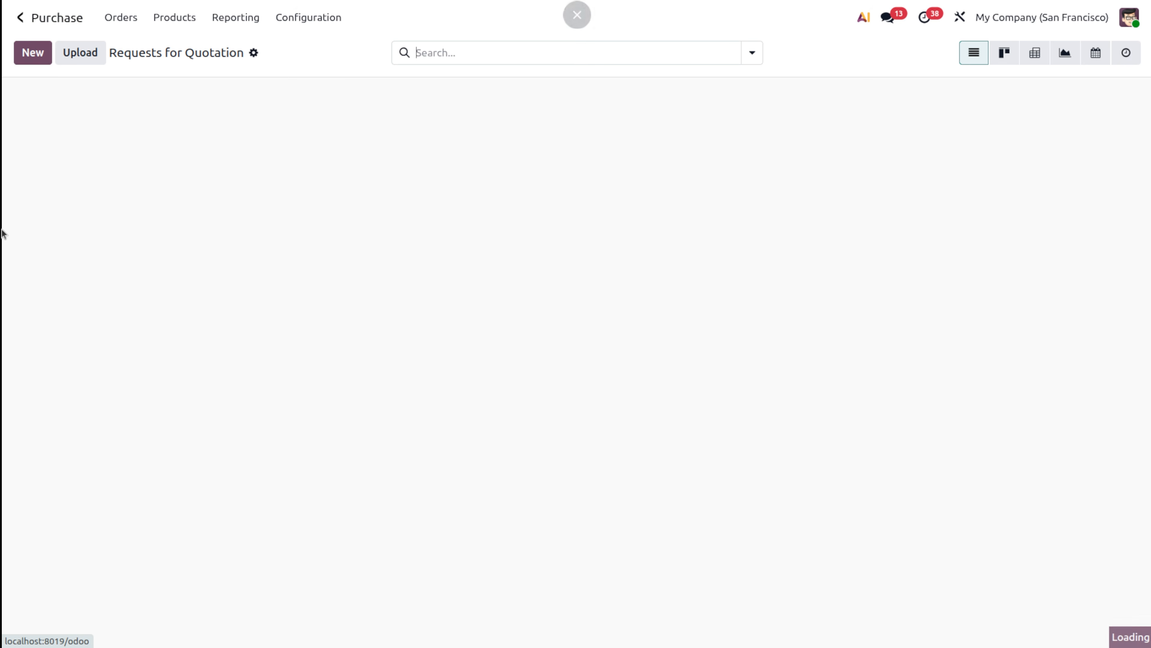
{"action": "key", "text": "alt+c"}
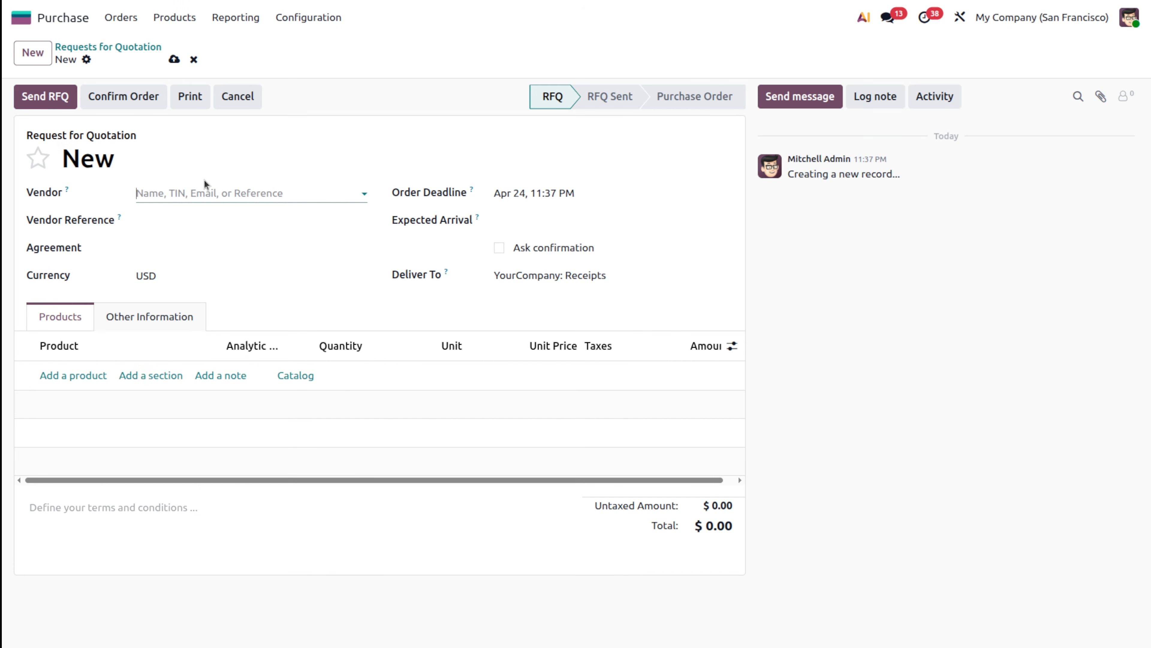
{"action": "left_click", "coordinate": [204, 195]}
{"action": "left_click", "coordinate": [231, 258]}
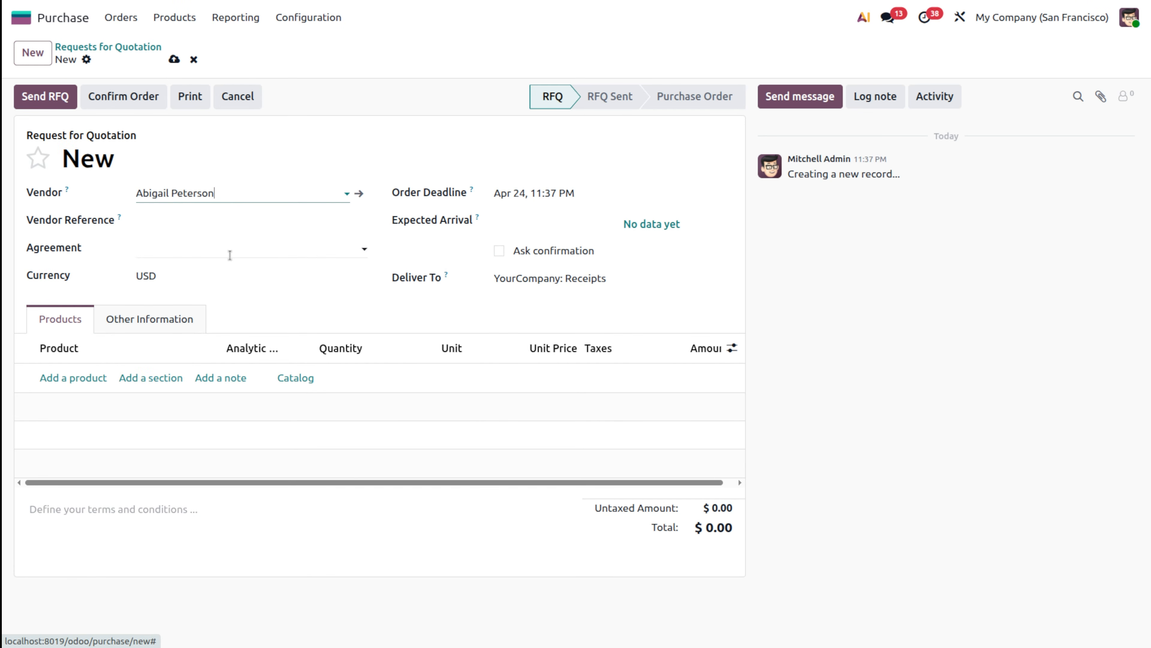
- Add the Designer Shirt to the request for quotation with quantity 5 and remove its 15% tax
{"action": "left_click", "coordinate": [79, 379]}
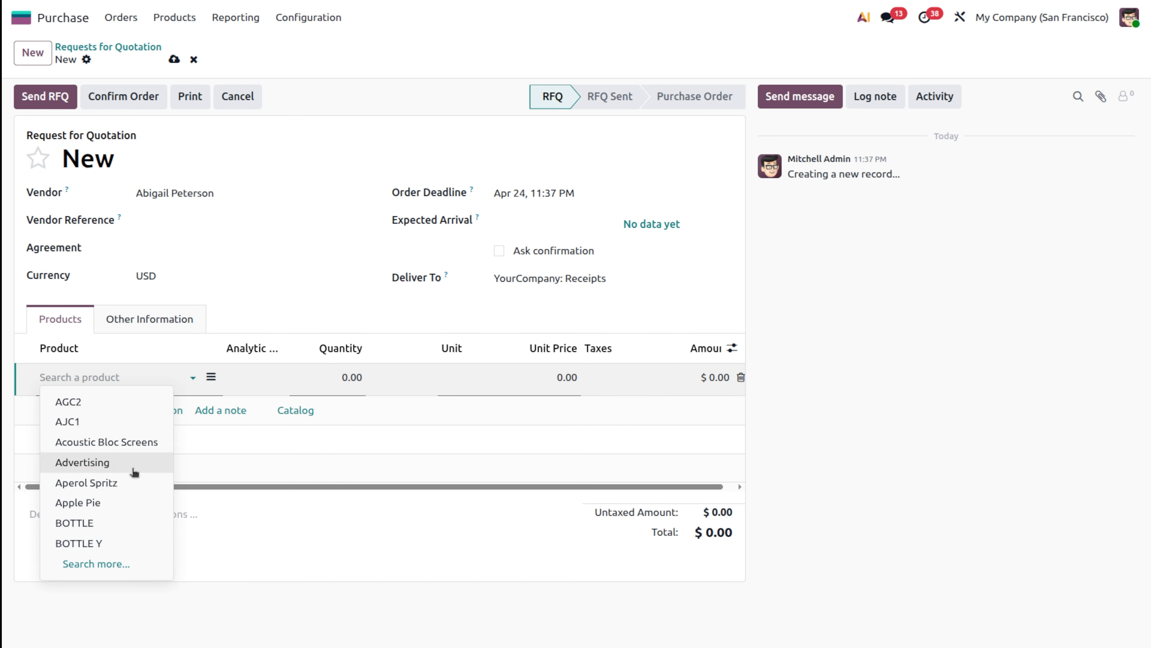
{"action": "type", "text": "shirt"}
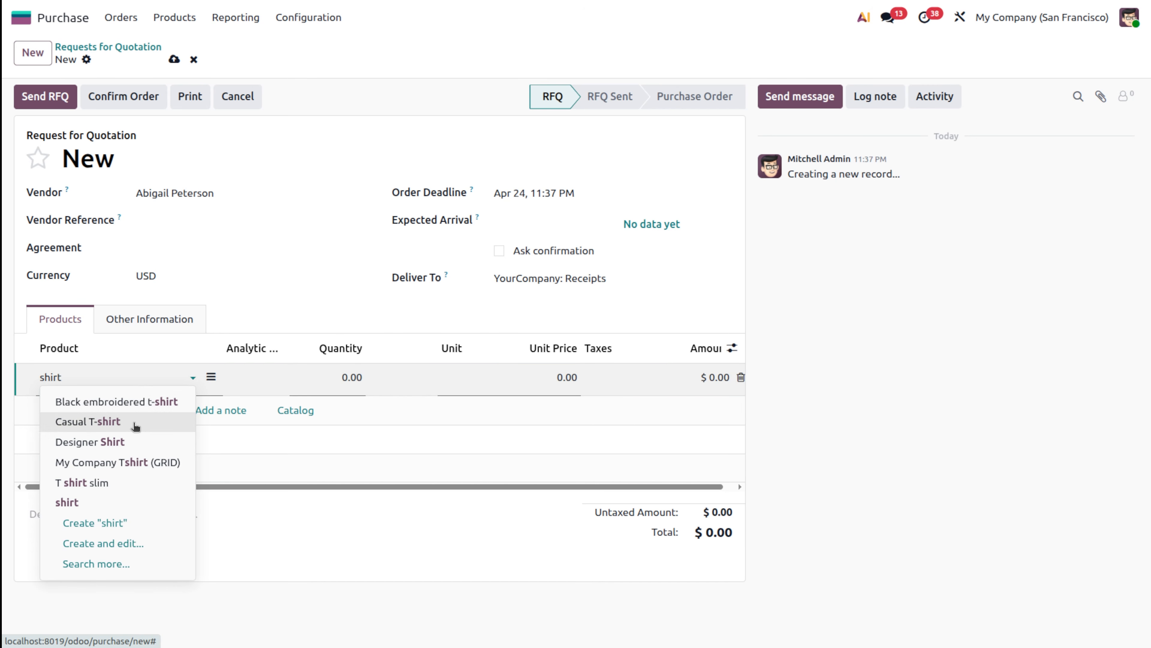
{"action": "left_click", "coordinate": [132, 447]}
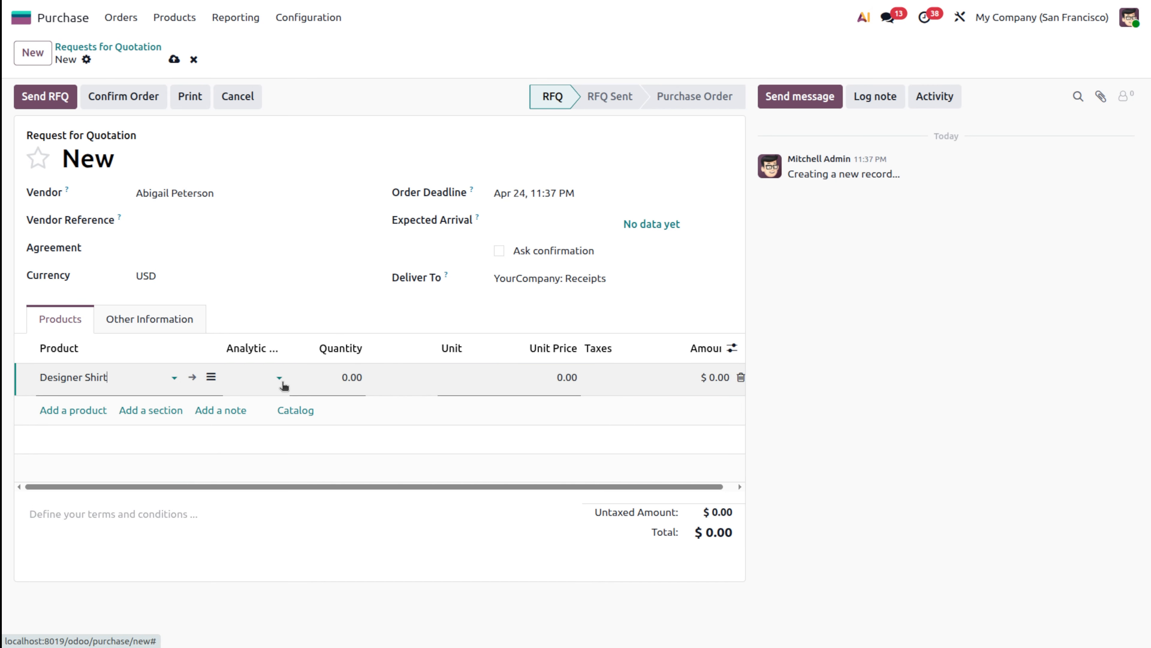
{"action": "left_click", "coordinate": [355, 379]}
{"action": "type", "text": "5"}
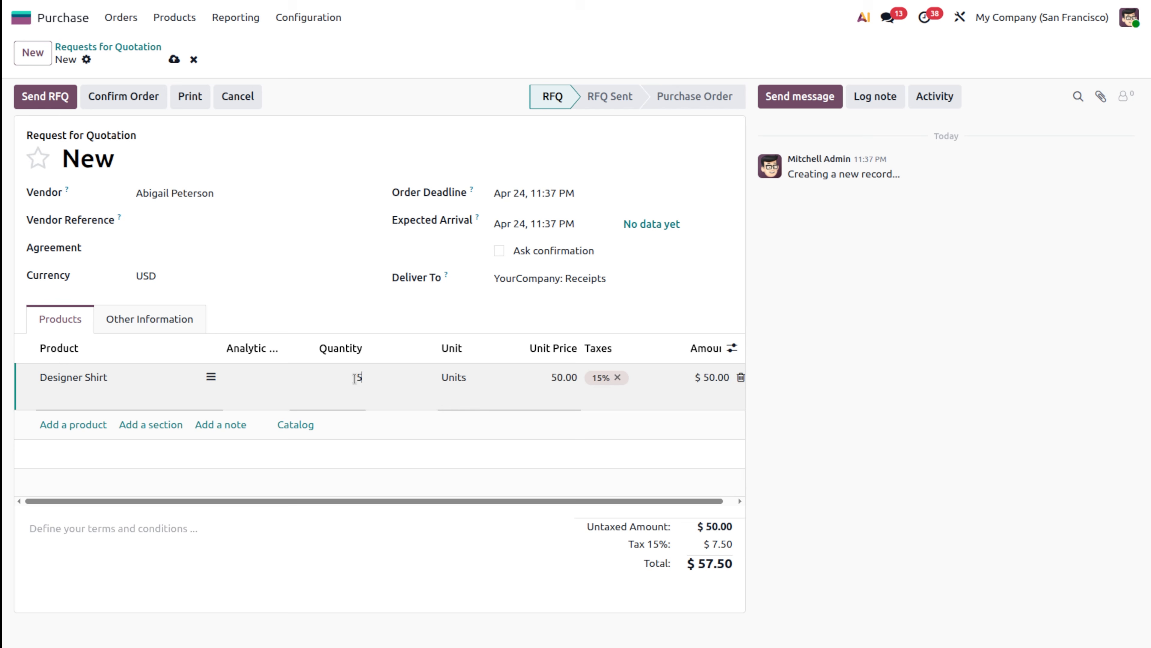
{"action": "left_click", "coordinate": [893, 427]}
{"action": "left_click", "coordinate": [616, 386]}
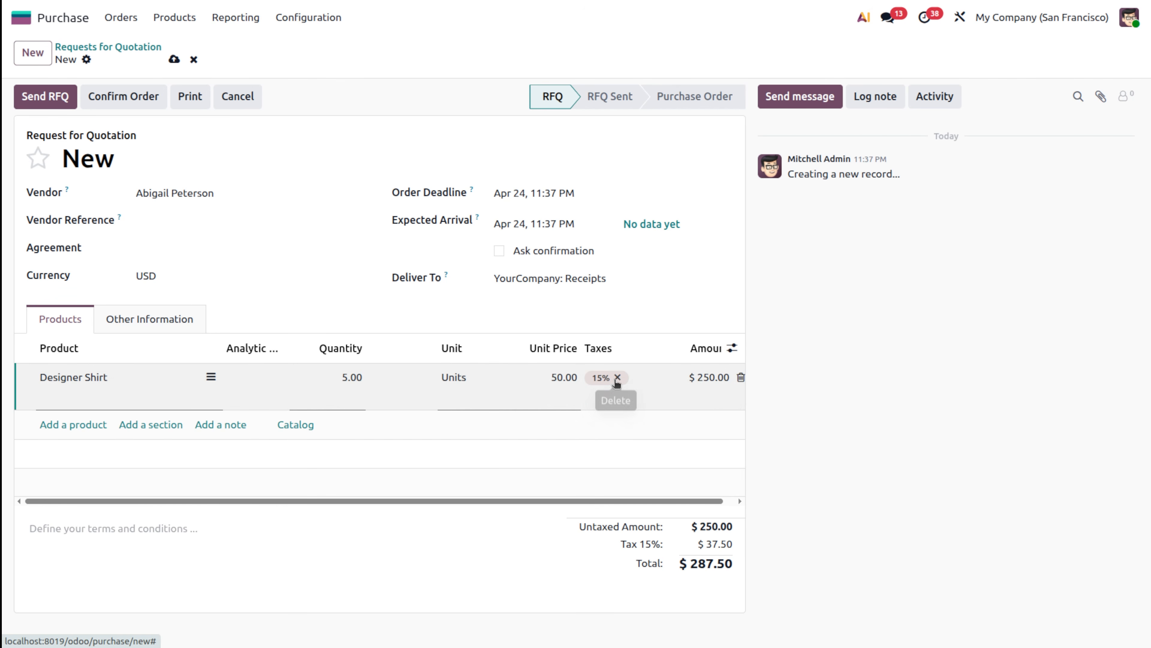
- Confirm the Designer Shirt purchase order without the 15% tax and receive all 5 units
{"action": "left_click", "coordinate": [614, 377]}
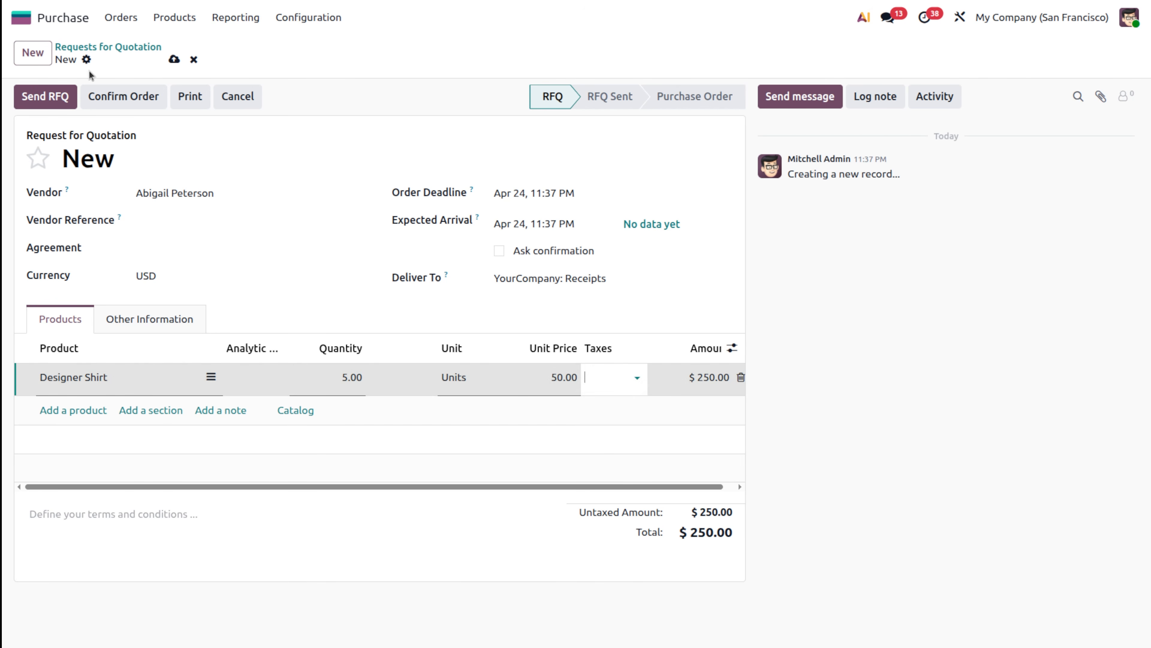
{"action": "left_click", "coordinate": [104, 97]}
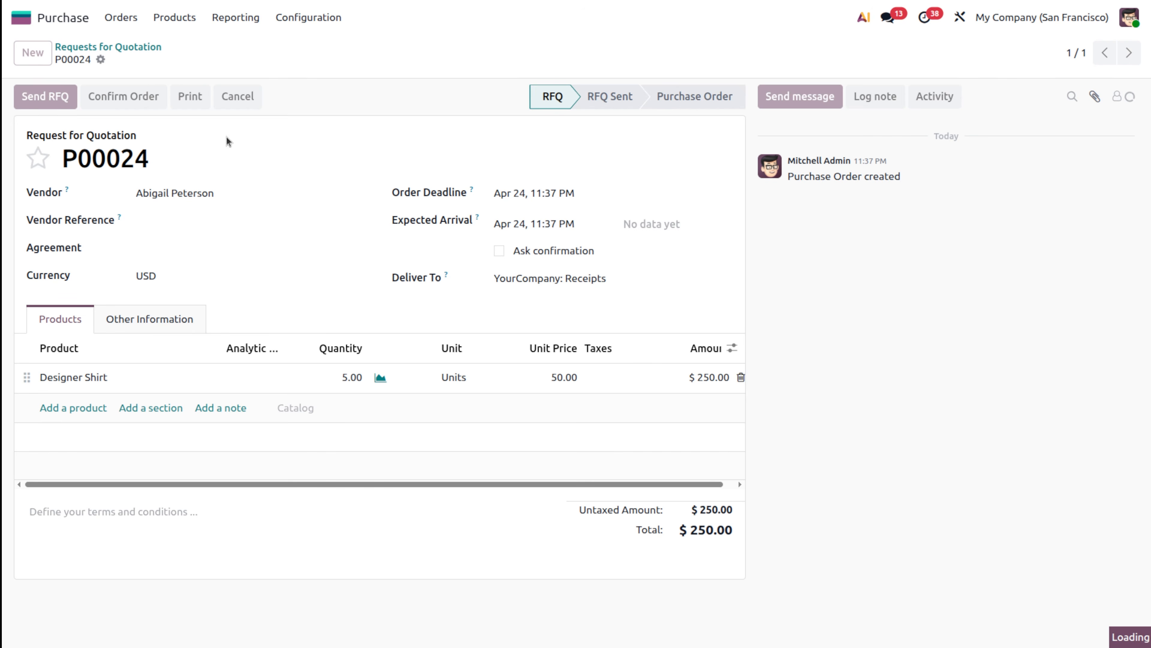
{"action": "left_click", "coordinate": [45, 95]}
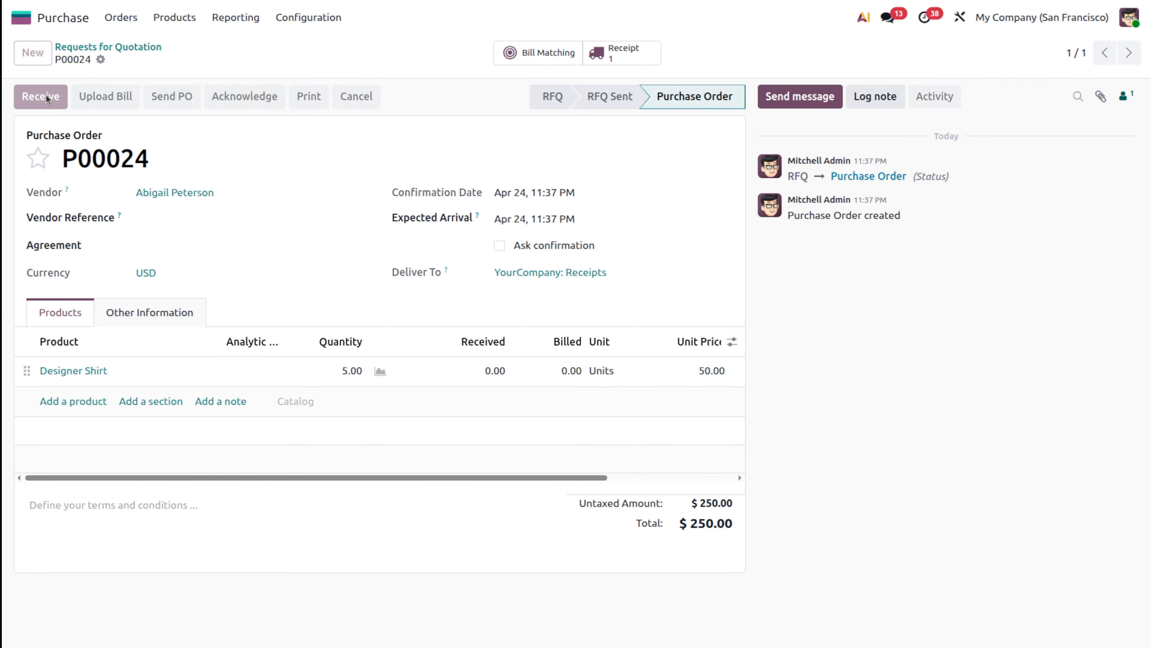
{"action": "left_click", "coordinate": [41, 98]}
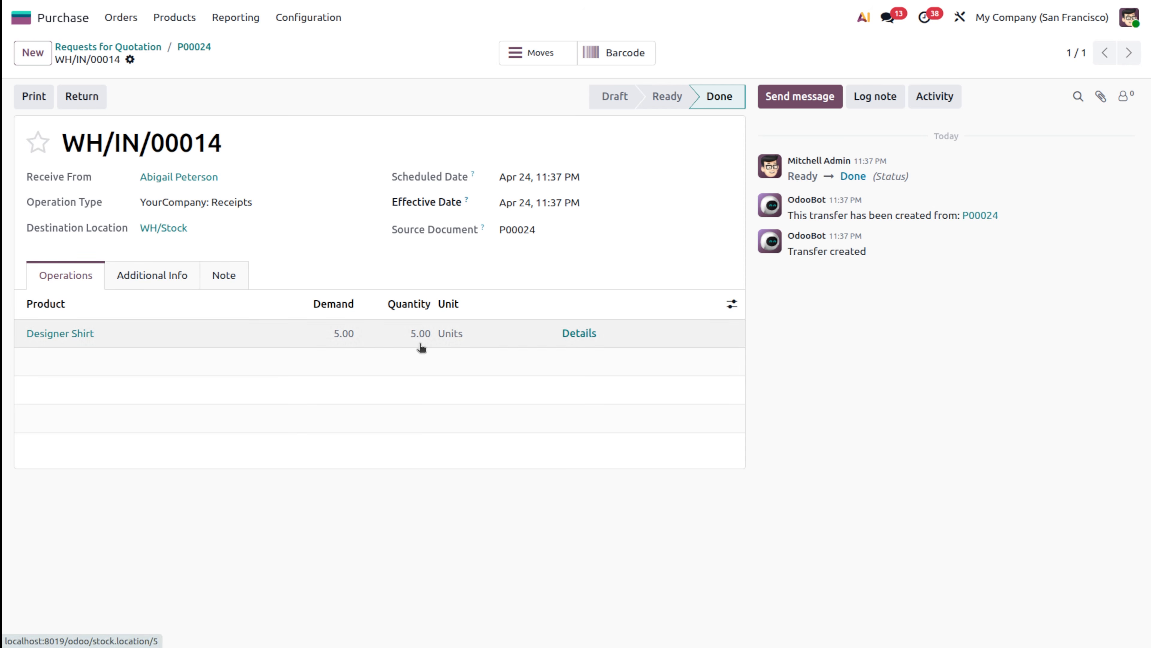
{"action": "left_click", "coordinate": [194, 47]}
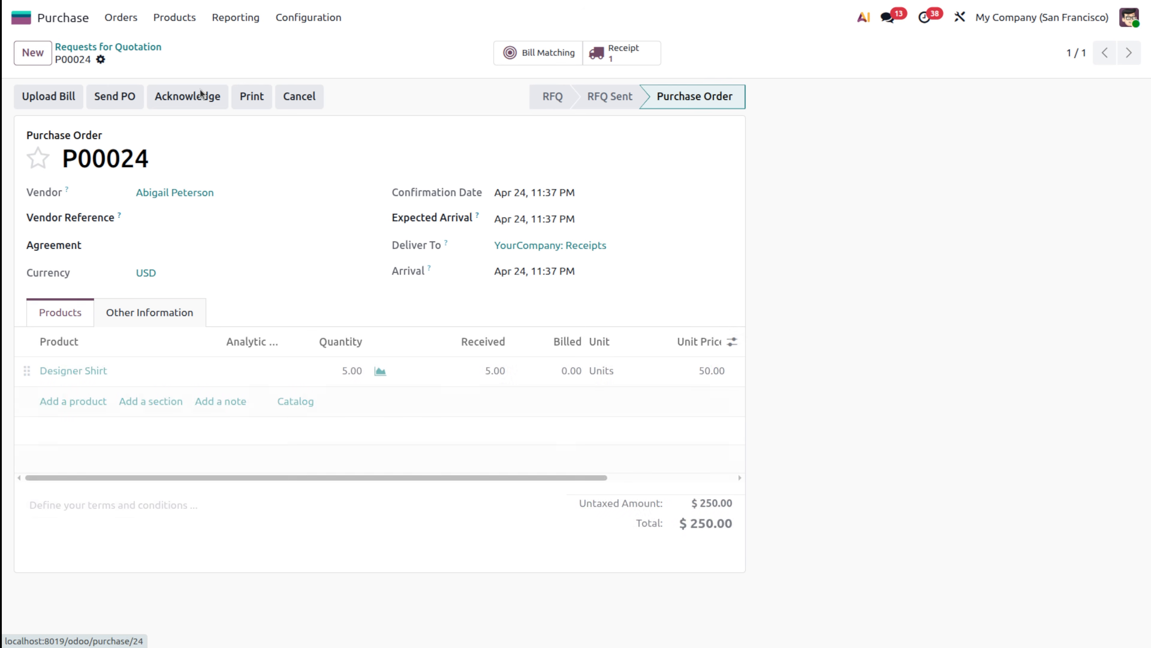
- Switch to the Accounting app and generate a draft stock closing entry from the Inventory Valuation review
{"action": "left_click", "coordinate": [50, 19]}
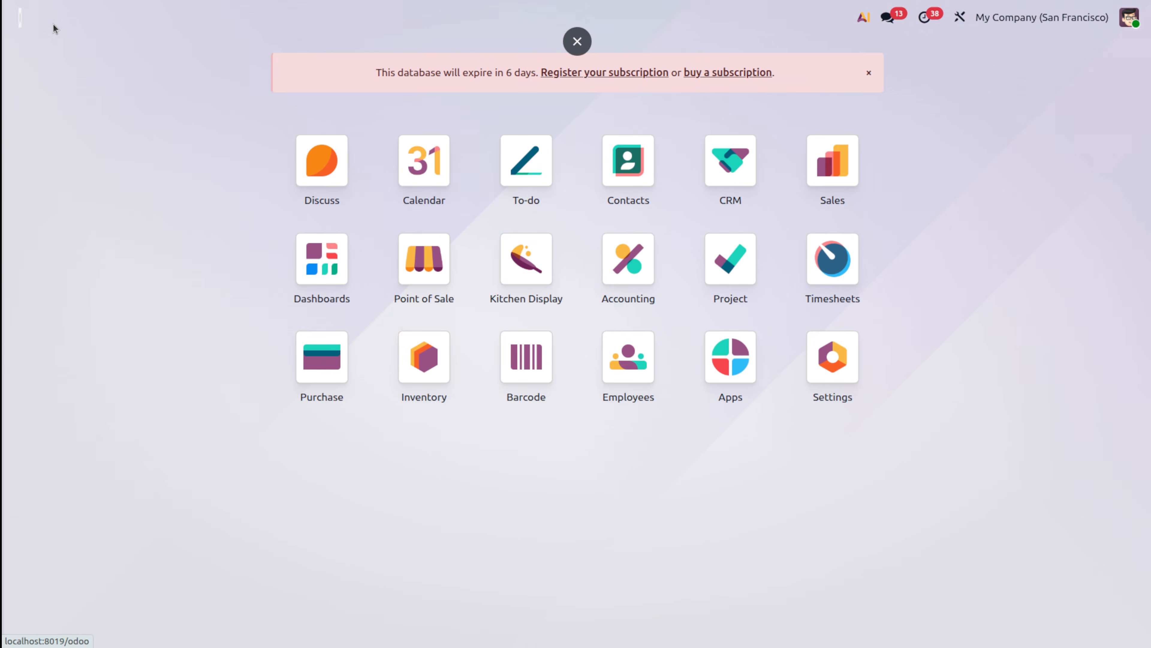
{"action": "type", "text": "in"}
{"action": "key", "text": "Return"}
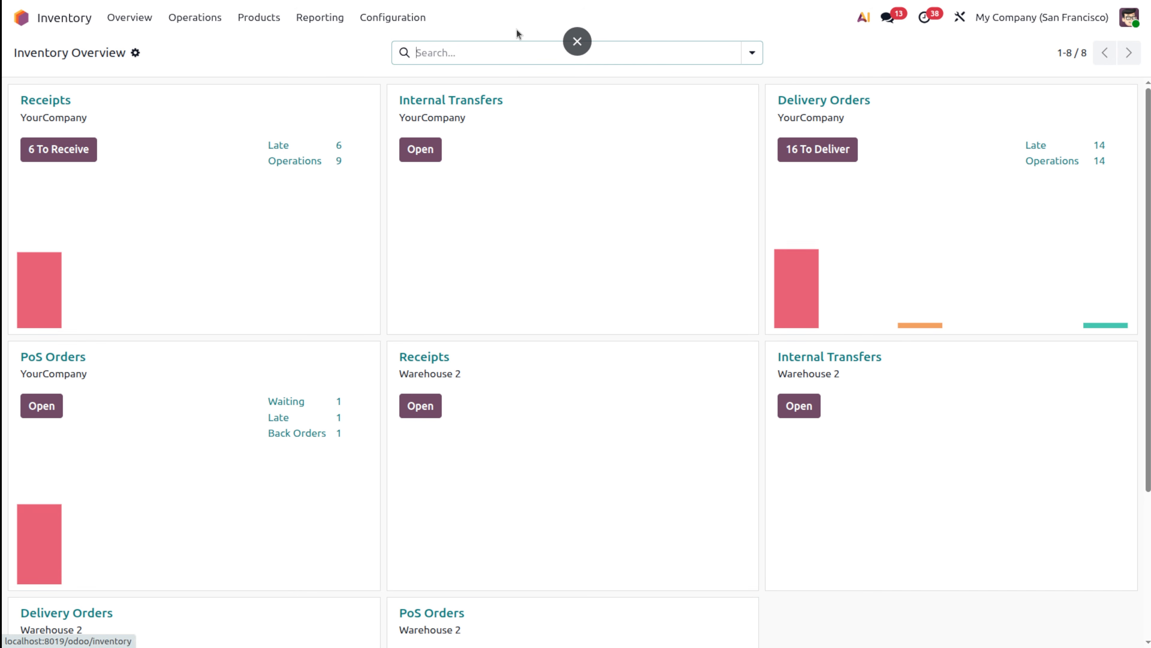
{"action": "left_click", "coordinate": [76, 17]}
{"action": "type", "text": "acc"}
{"action": "key", "text": "Return"}
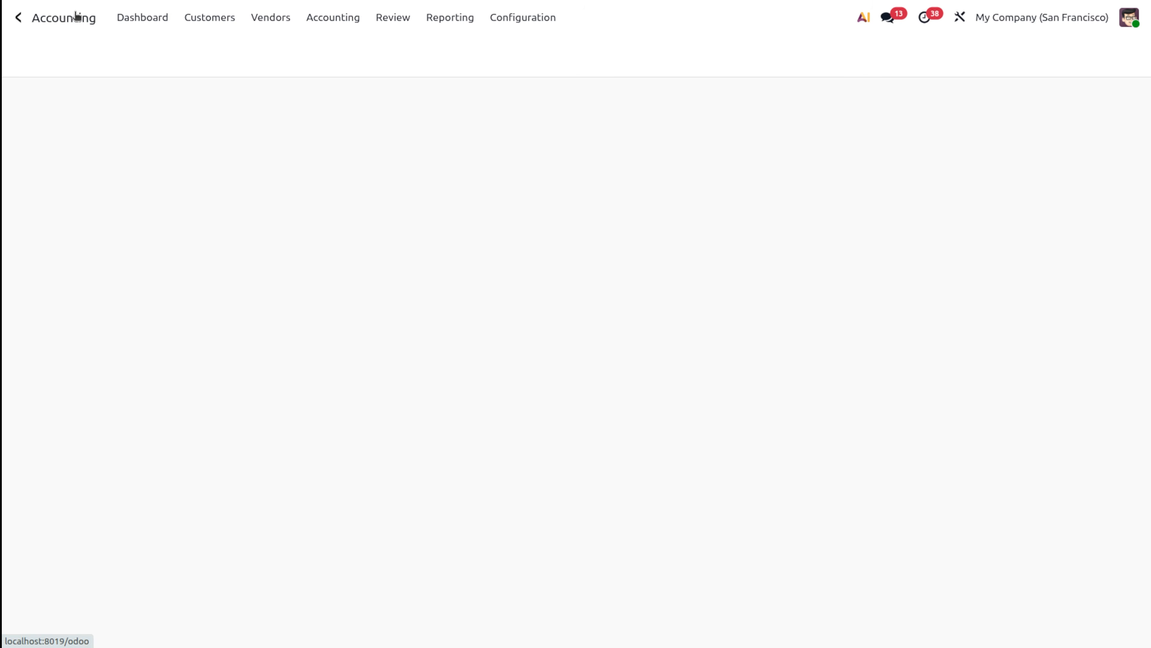
{"action": "left_click", "coordinate": [408, 16]}
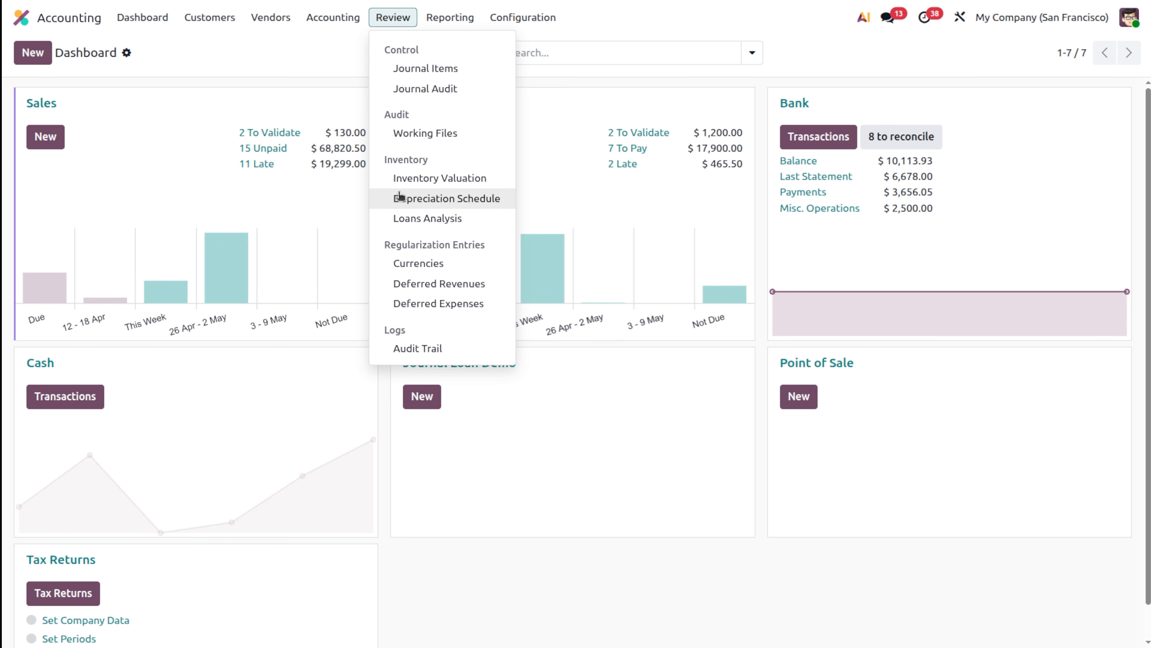
{"action": "left_click", "coordinate": [402, 180]}
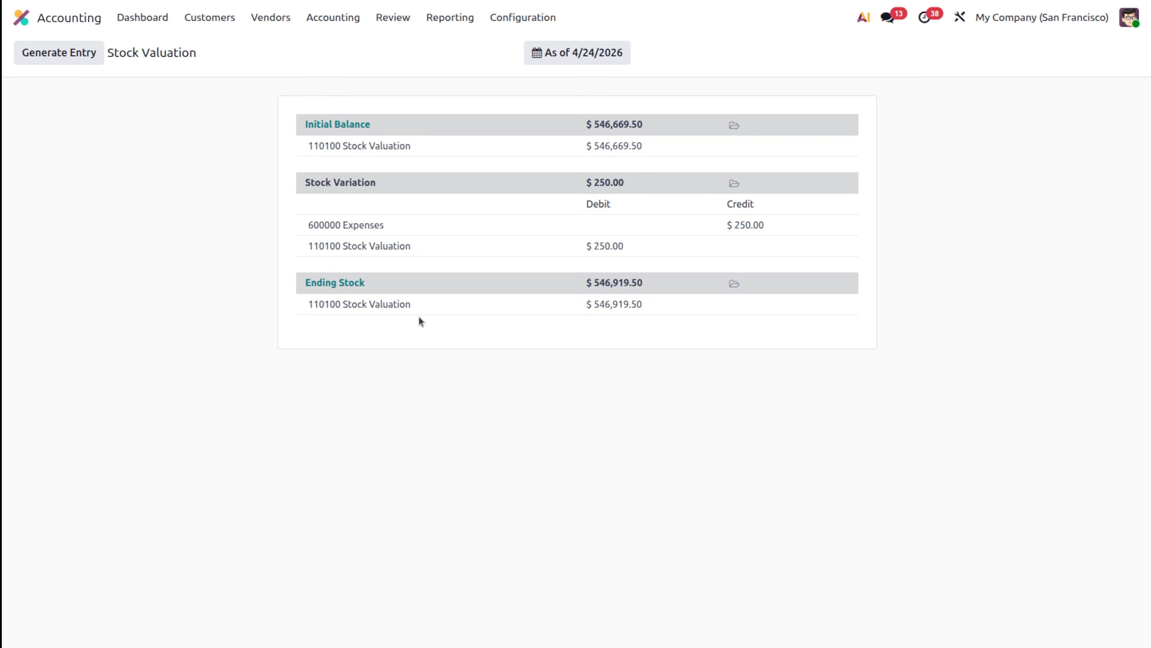
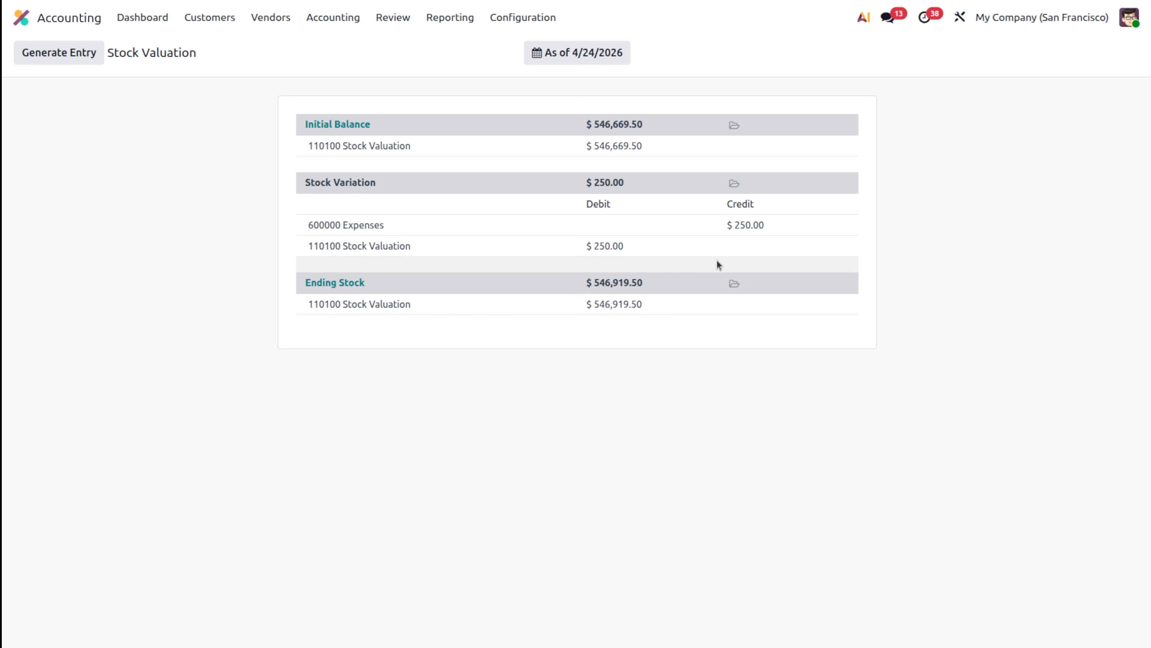
{"action": "left_click", "coordinate": [84, 57]}
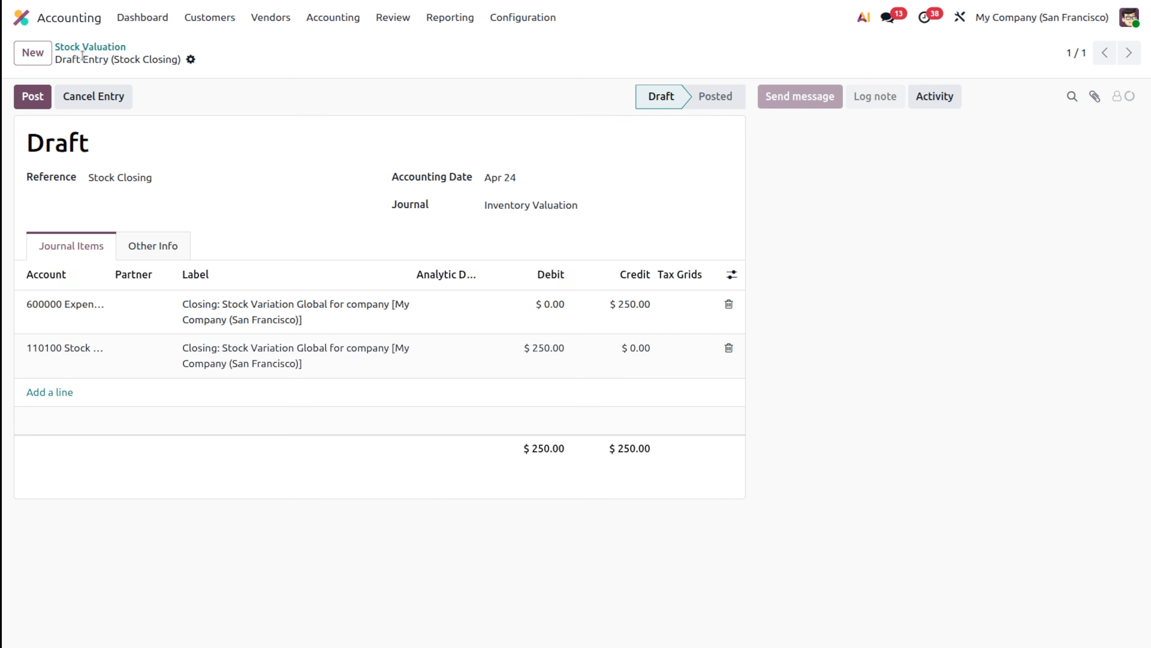
- Create a vendor bill auto-completed from the $250.00 Designer Shirt purchase order and confirm it
{"action": "left_click", "coordinate": [215, 19]}
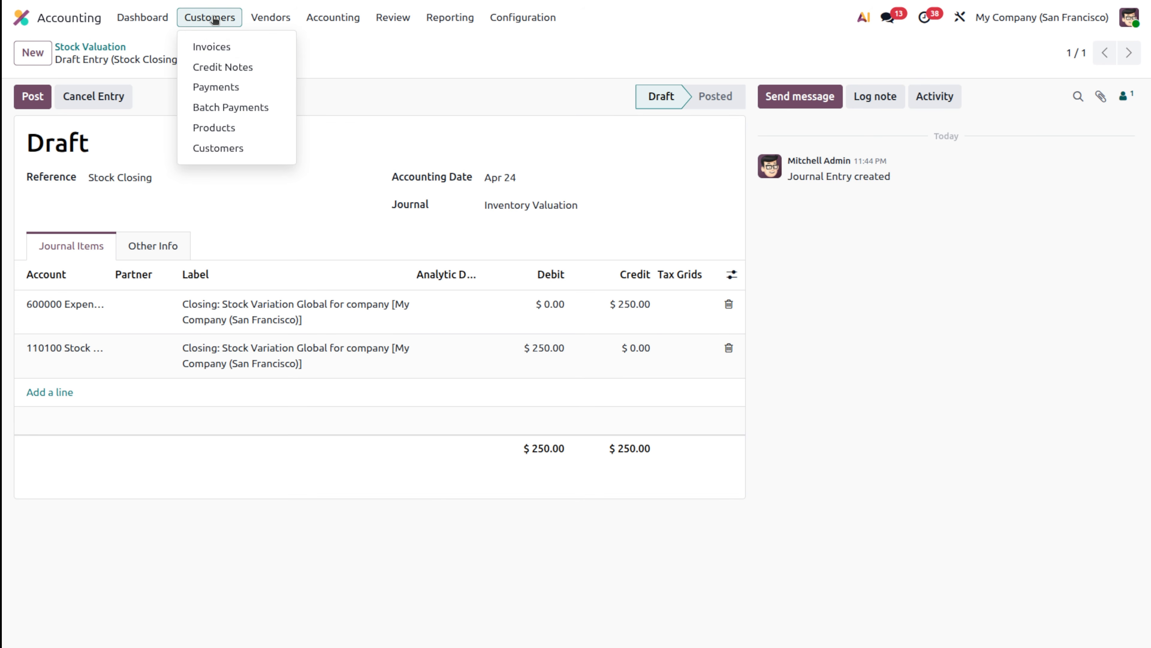
{"action": "mouse_move", "coordinate": [271, 17]}
{"action": "left_click", "coordinate": [286, 55]}
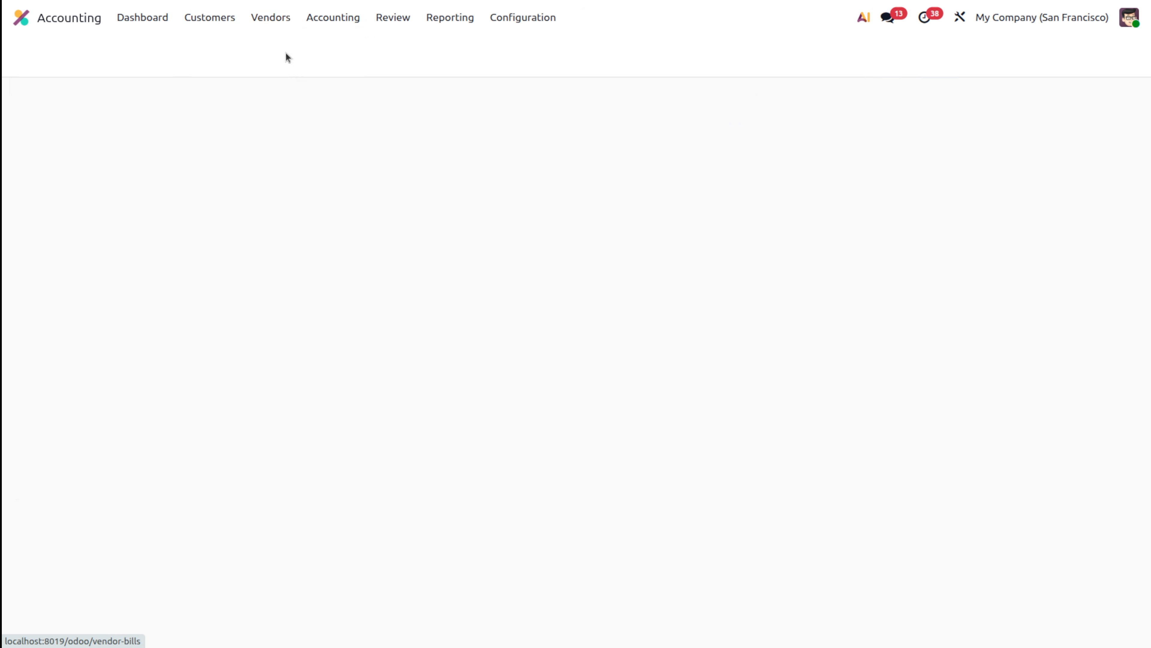
{"action": "left_click", "coordinate": [28, 54]}
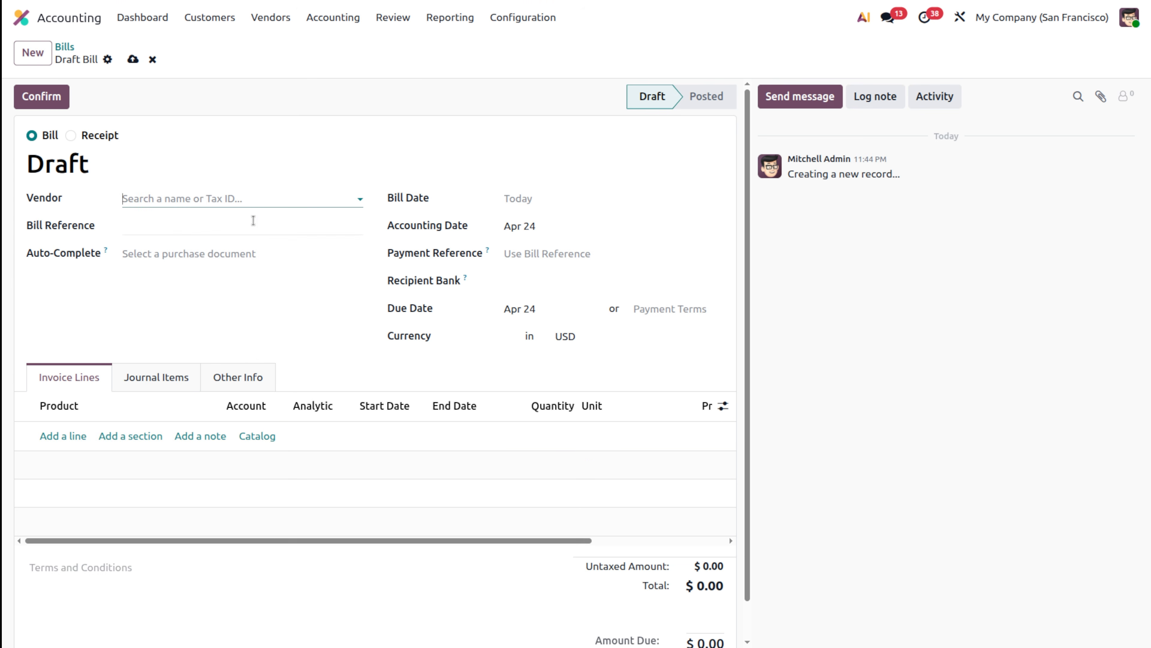
{"action": "left_click", "coordinate": [204, 202]}
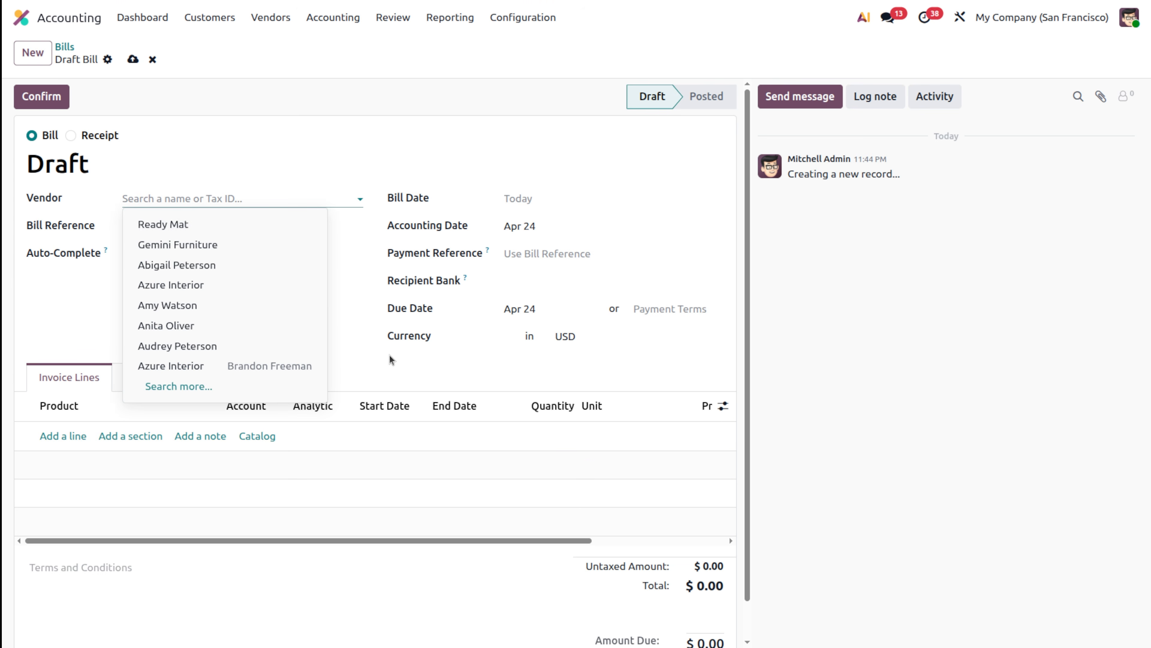
{"action": "left_click", "coordinate": [318, 334]}
{"action": "left_click", "coordinate": [156, 252]}
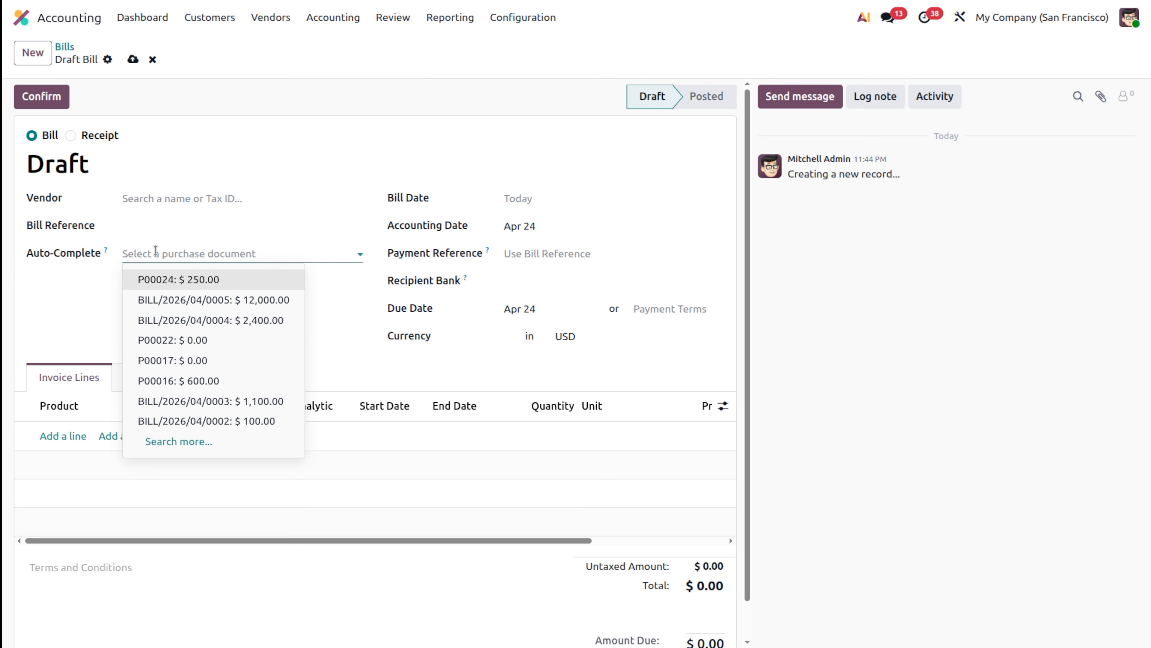
{"action": "left_click", "coordinate": [173, 278]}
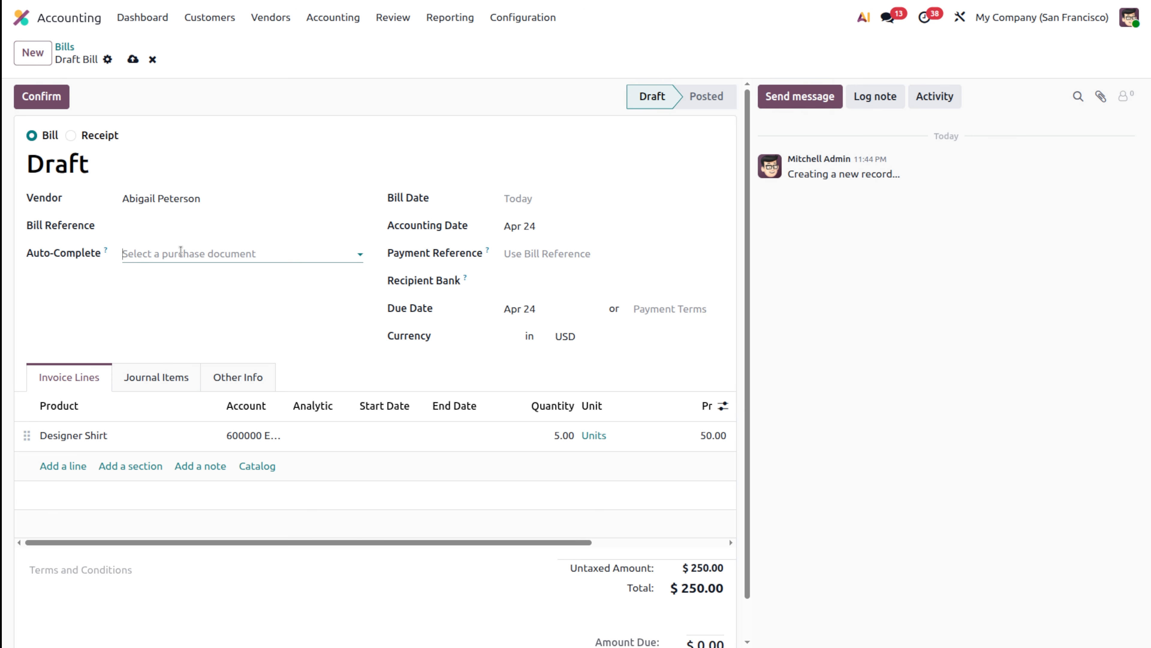
{"action": "left_click", "coordinate": [55, 98]}
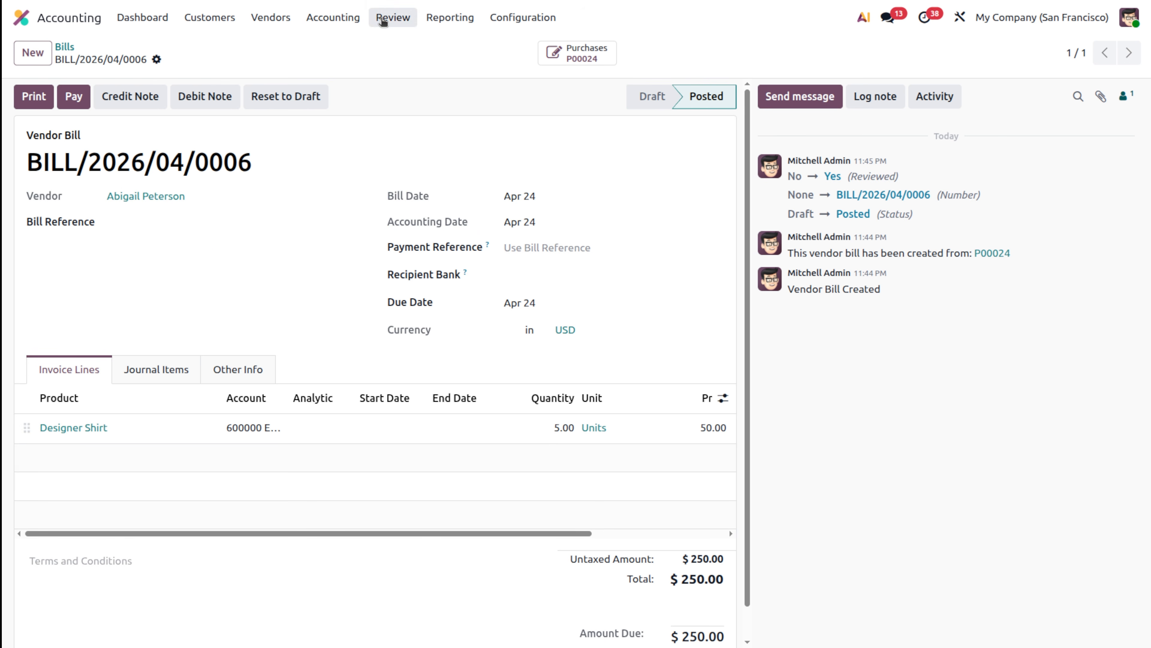
- Generate a new stock closing entry for the billed purchase from Inventory Valuation, post it, and return to the stock valuation
{"action": "left_click", "coordinate": [392, 17]}
{"action": "left_click", "coordinate": [437, 184]}
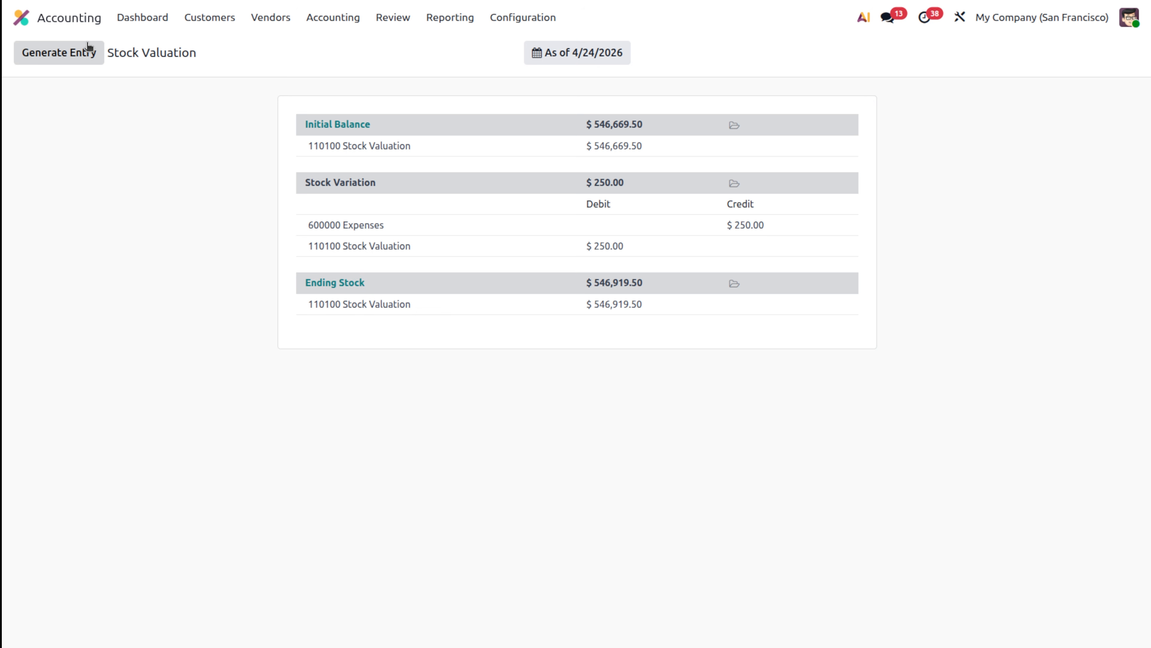
{"action": "left_click", "coordinate": [68, 56]}
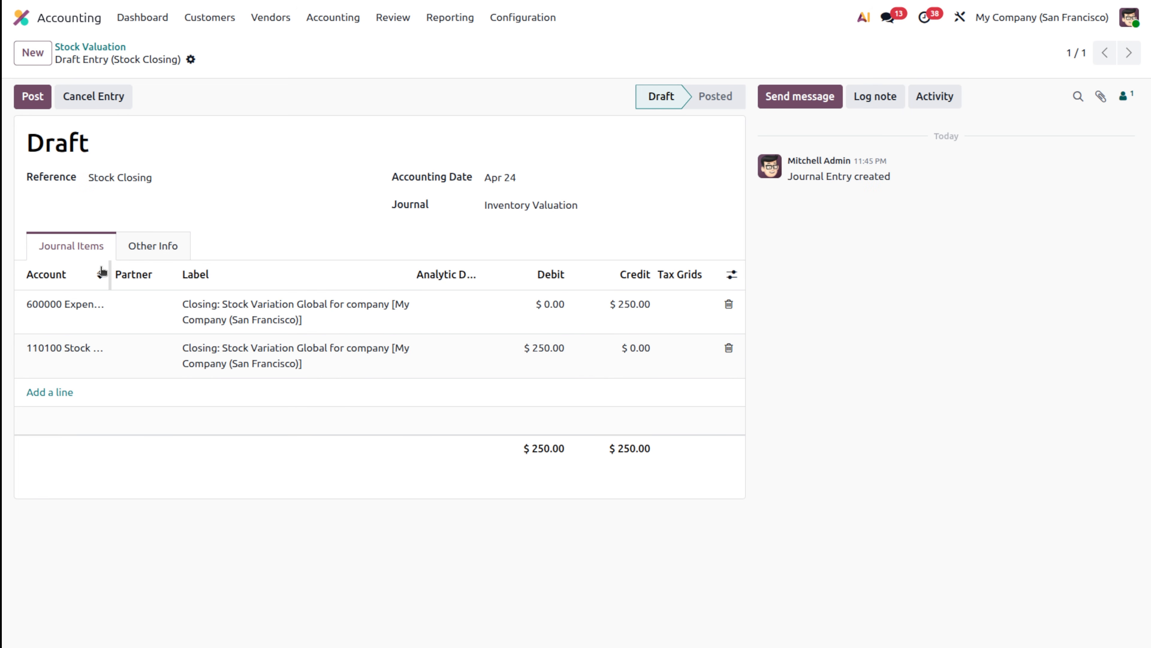
{"action": "left_click_drag", "start_coordinate": [109, 274], "coordinate": [147, 276]}
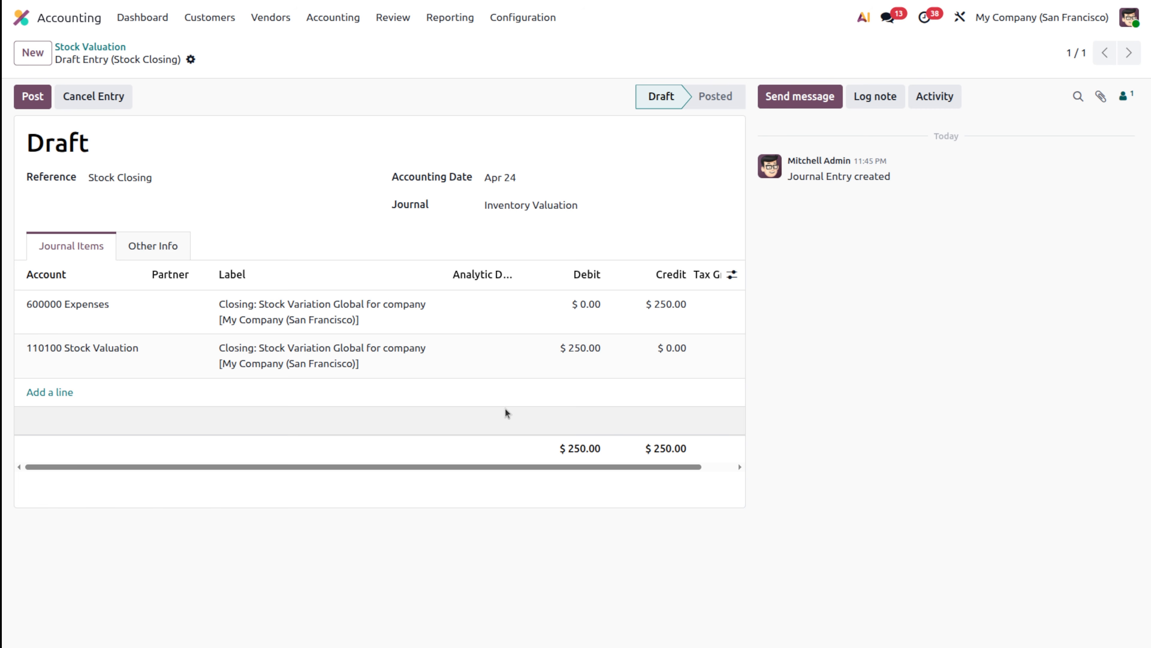
{"action": "left_click", "coordinate": [30, 105]}
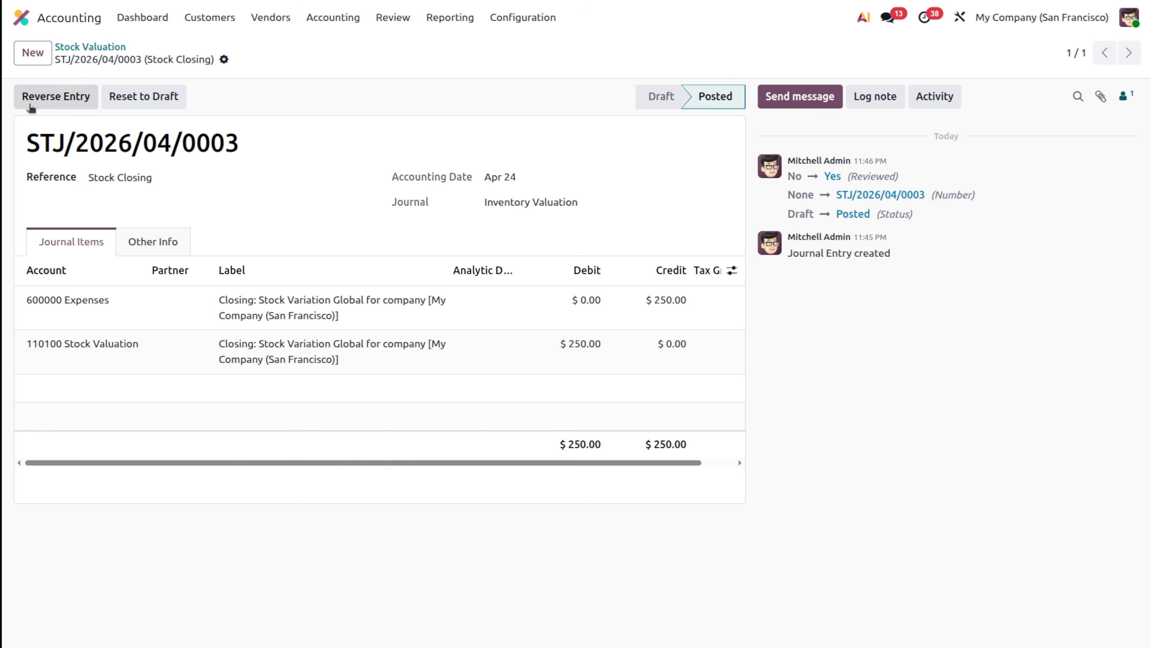
{"action": "left_click", "coordinate": [114, 48]}
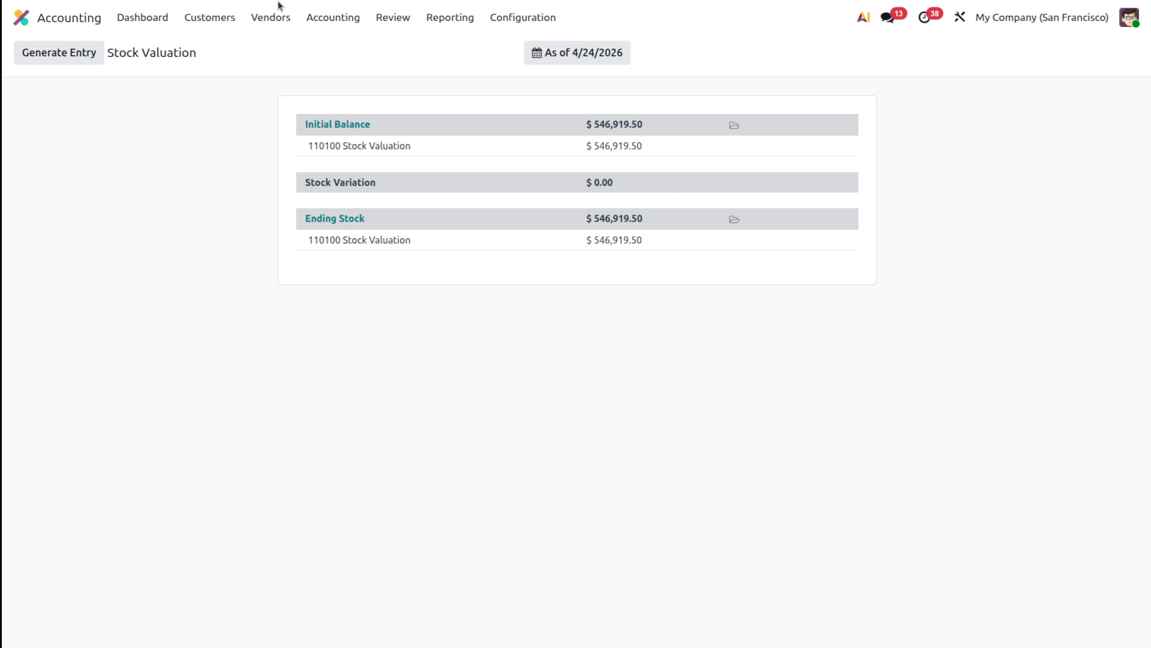
- Set the Clothes product category's inventory valuation to Perpetual (at invoicing) and save it
{"action": "left_click", "coordinate": [519, 16]}
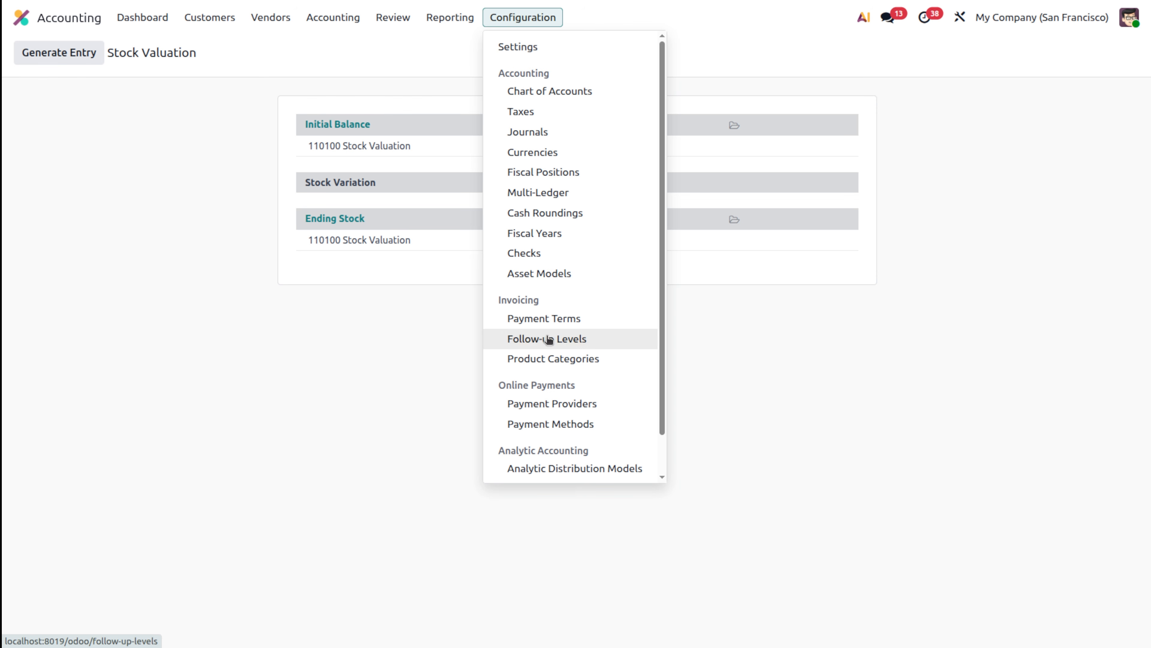
{"action": "scroll", "coordinate": [546, 336], "scroll_direction": "down", "scroll_amount": 1}
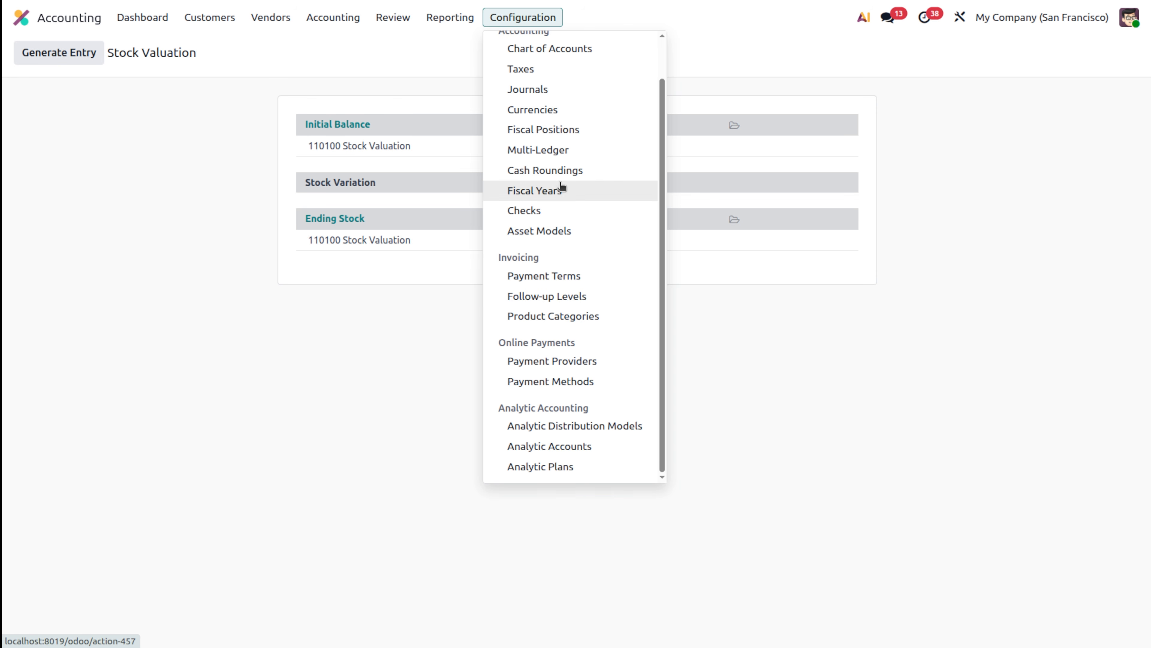
{"action": "left_click", "coordinate": [574, 317]}
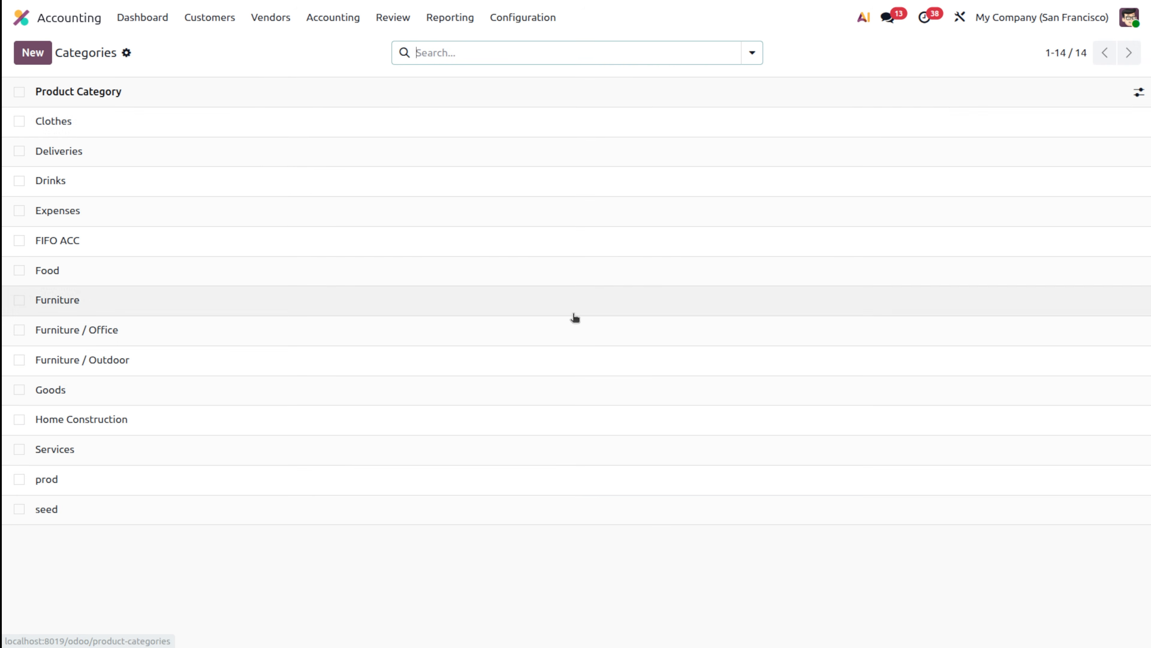
{"action": "left_click", "coordinate": [223, 125]}
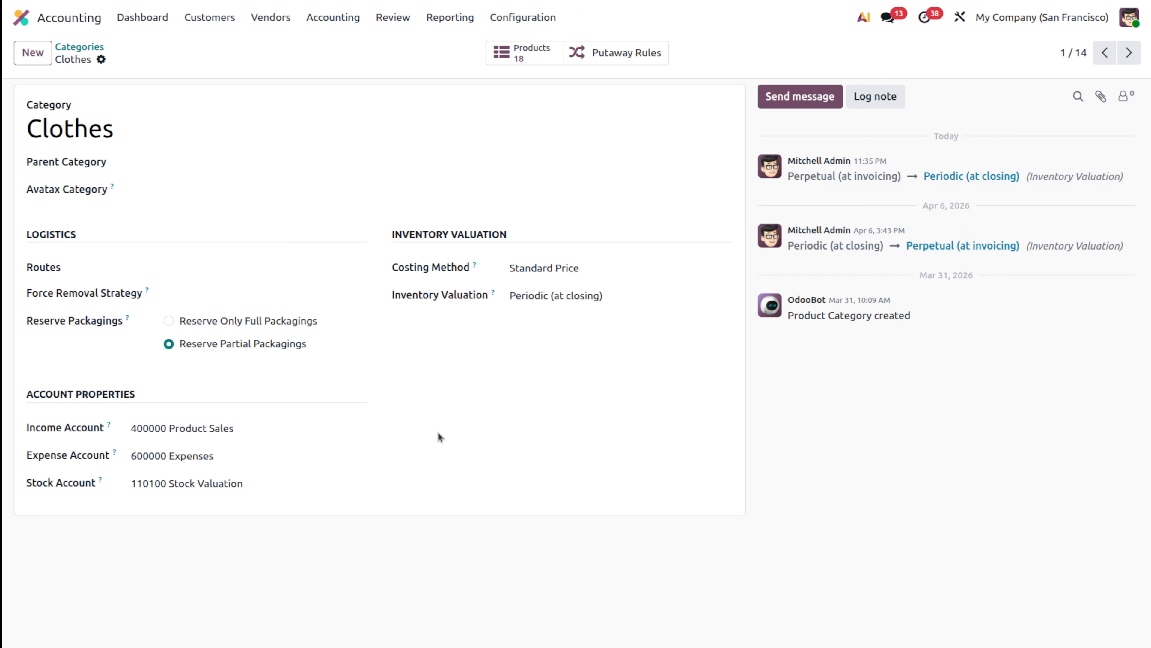
{"action": "left_click", "coordinate": [541, 297]}
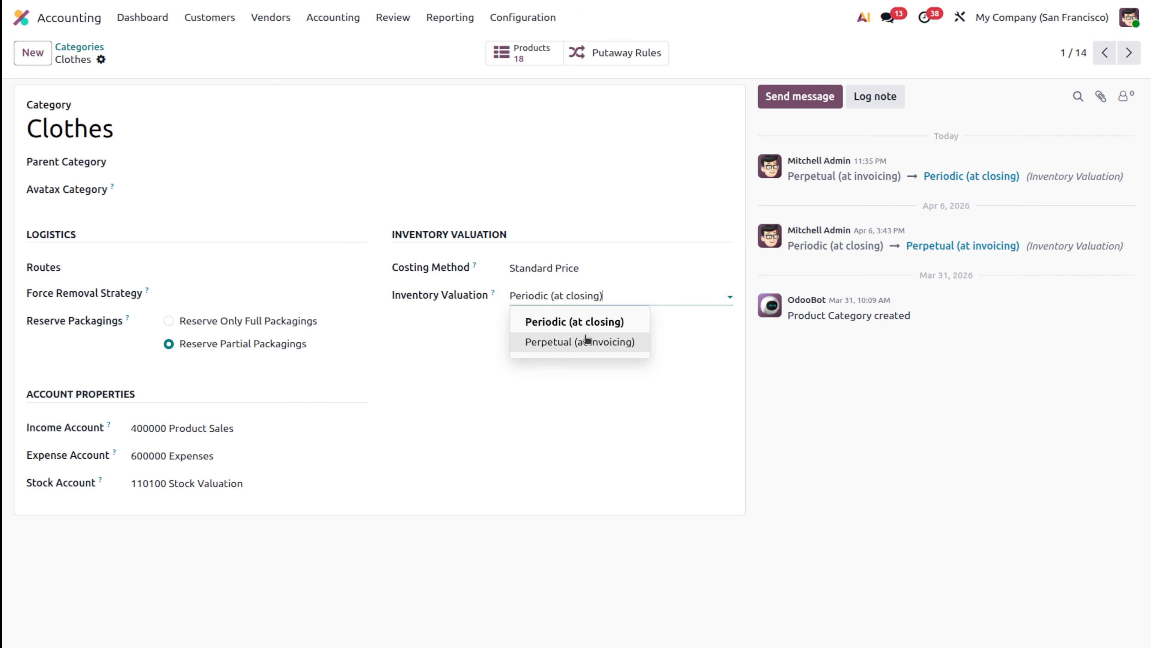
{"action": "left_click", "coordinate": [587, 340]}
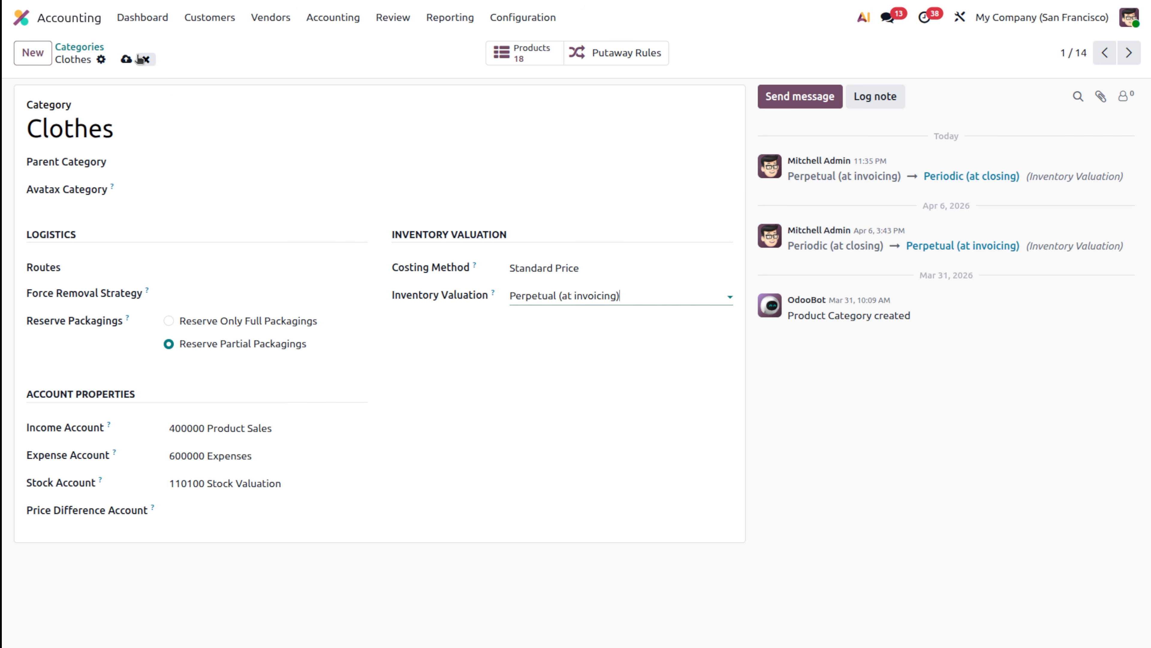
{"action": "left_click", "coordinate": [126, 60]}
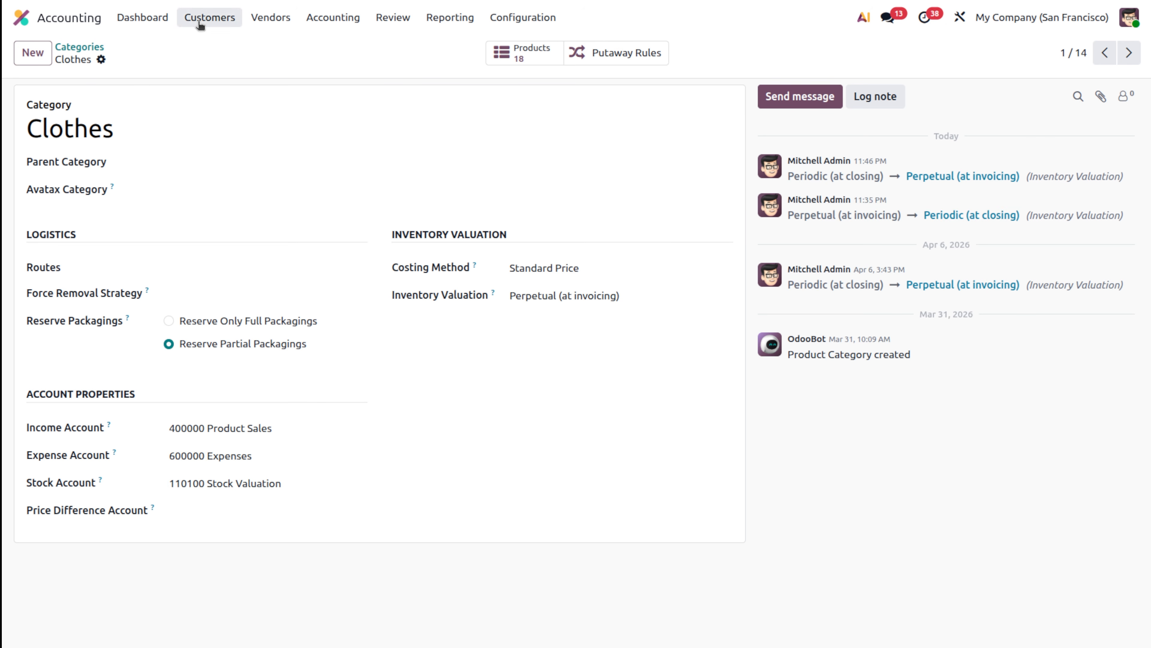
- Switch to the Purchase app, start another request for quotation and select its vendor
{"action": "left_click", "coordinate": [269, 21]}
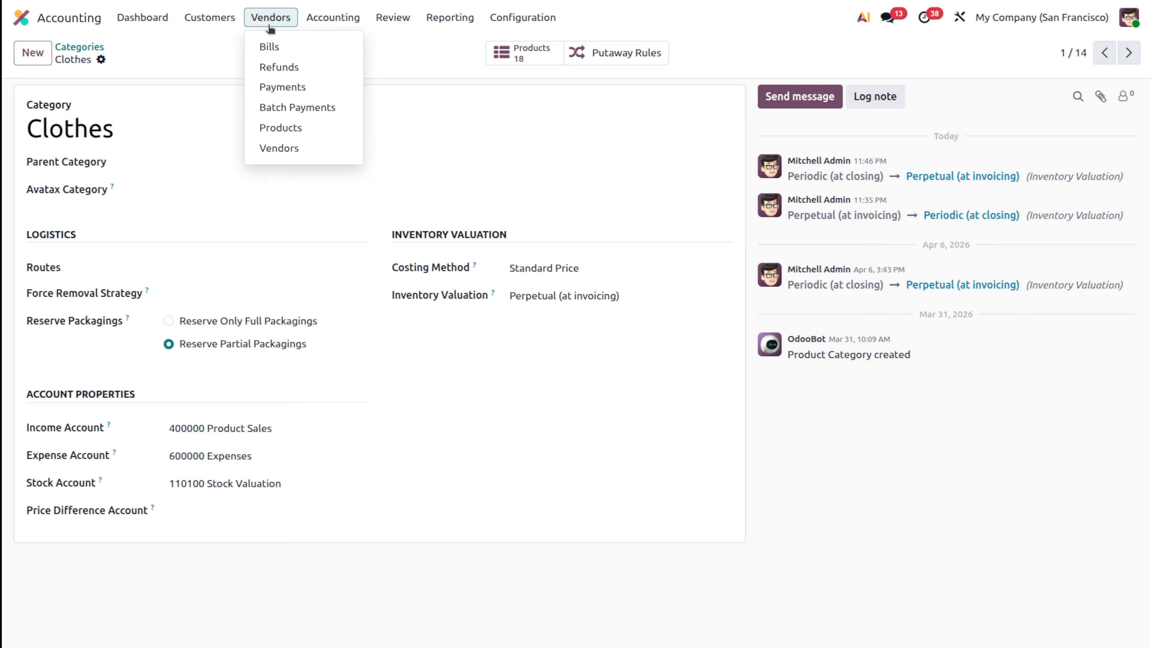
{"action": "left_click", "coordinate": [69, 16]}
{"action": "type", "text": "pur"}
{"action": "key", "text": "Return"}
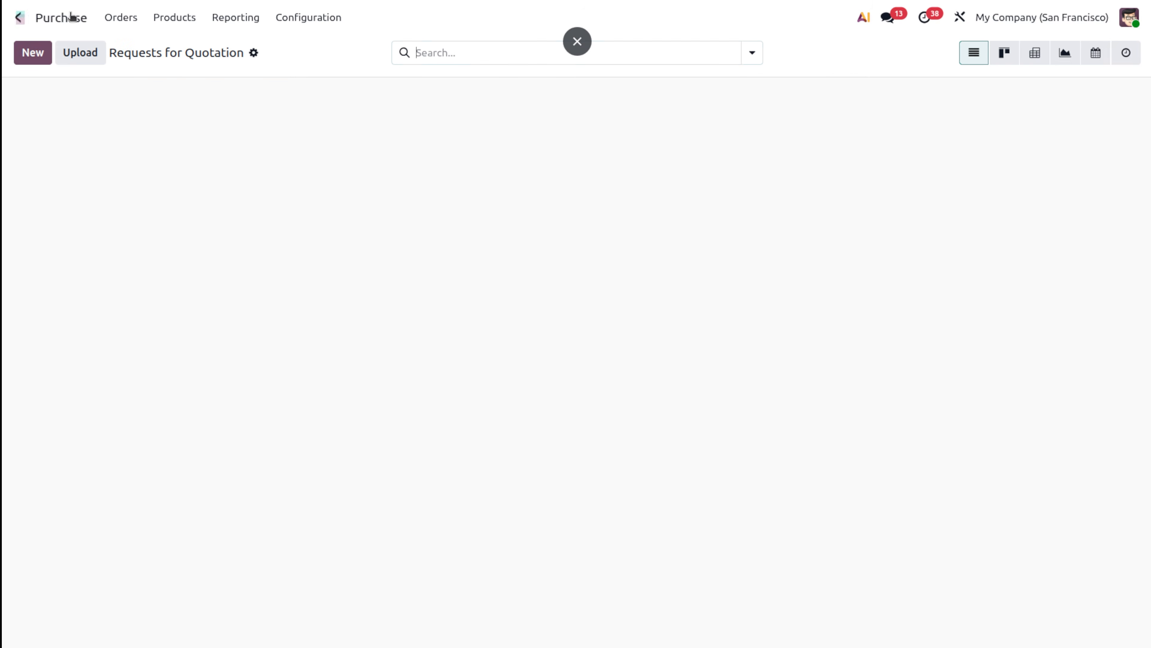
{"action": "left_click", "coordinate": [33, 52]}
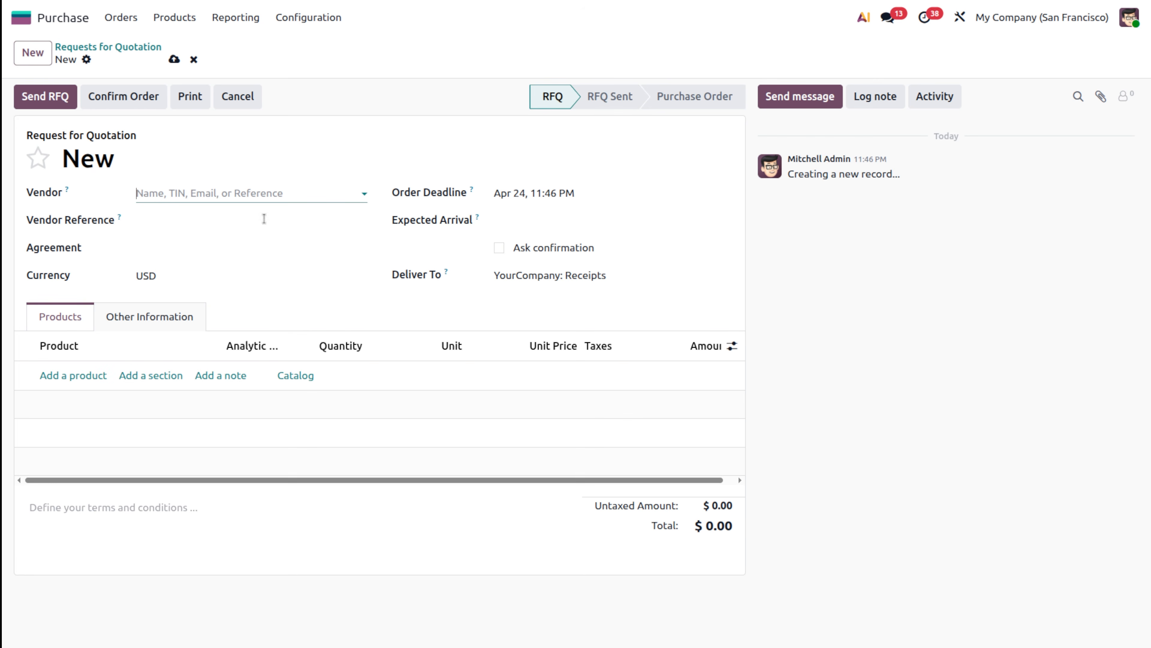
{"action": "left_click", "coordinate": [224, 199]}
{"action": "left_click", "coordinate": [200, 297]}
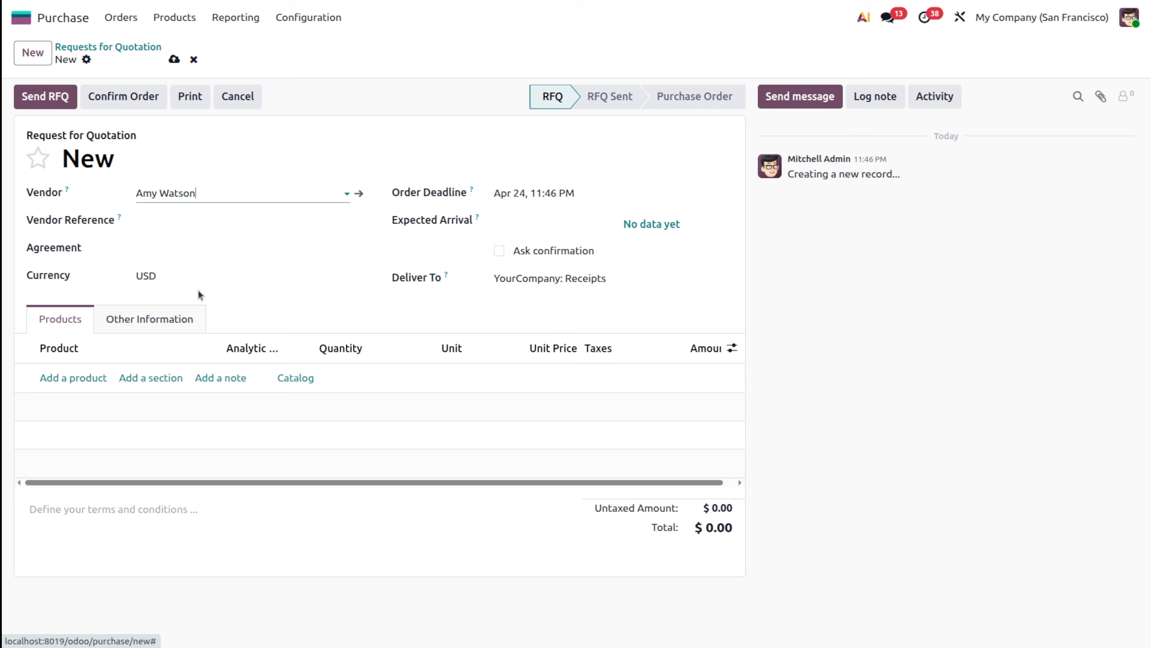
- Add the Designer Shirt product to the request for quotation with a quantity of 10
{"action": "left_click", "coordinate": [88, 376]}
{"action": "type", "text": "desi"}
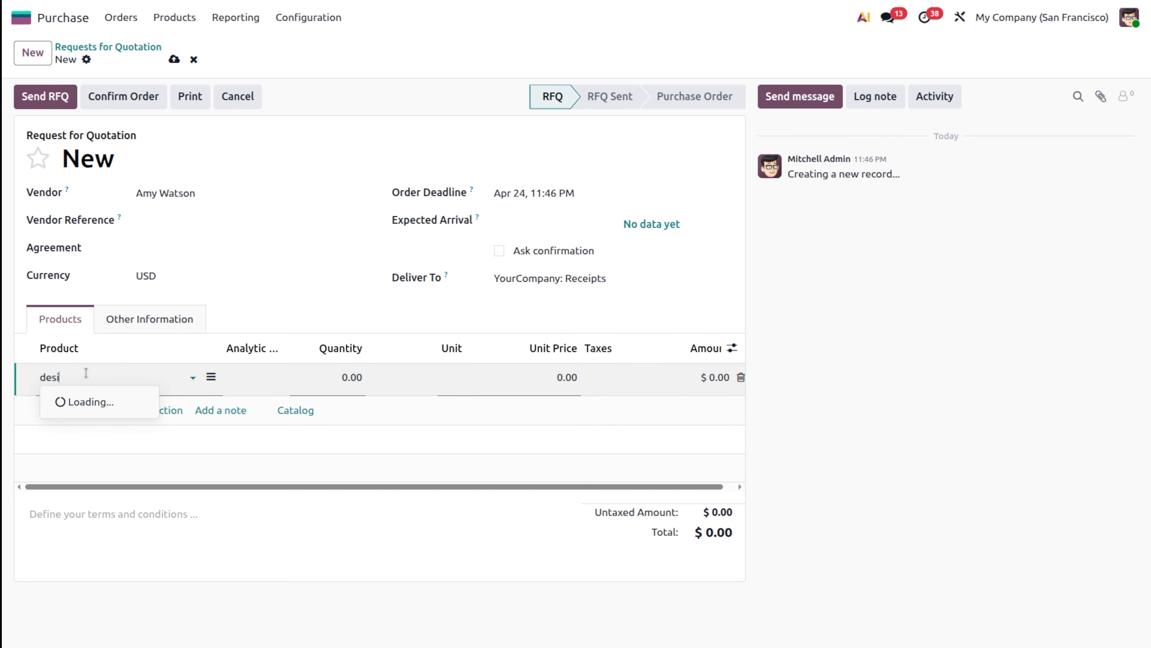
{"action": "key", "text": "Return"}
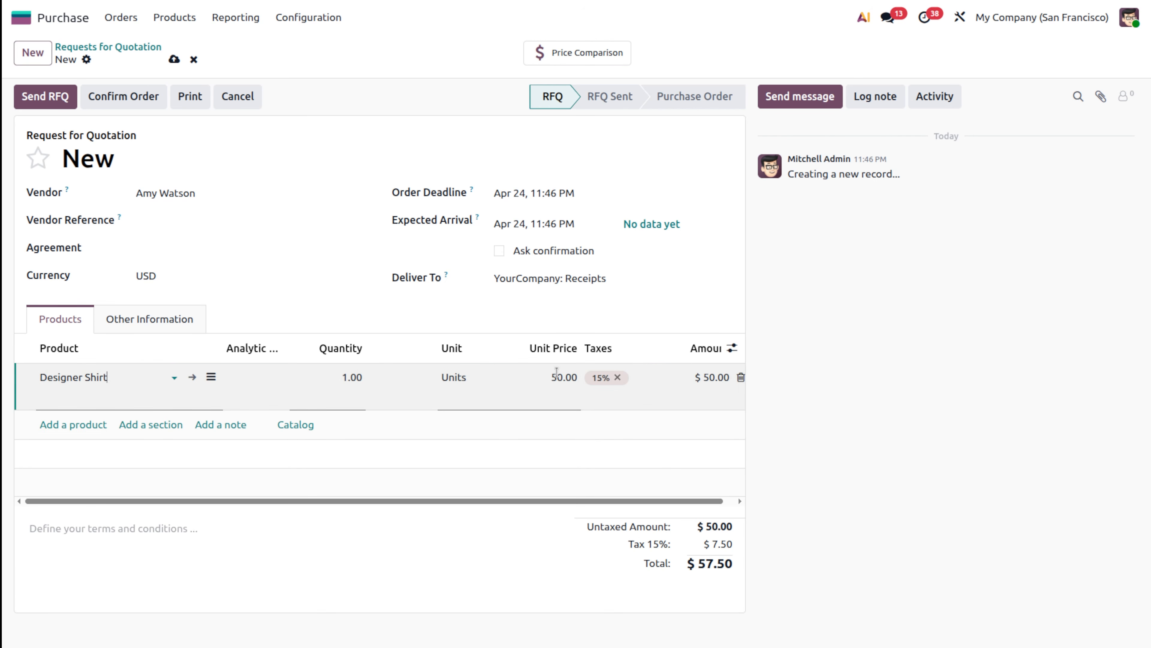
{"action": "left_click", "coordinate": [352, 377]}
{"action": "type", "text": "3"}
{"action": "type", "text": "0"}
- Confirm the purchase order, receive its products and validate the receipt
{"action": "left_click", "coordinate": [131, 95]}
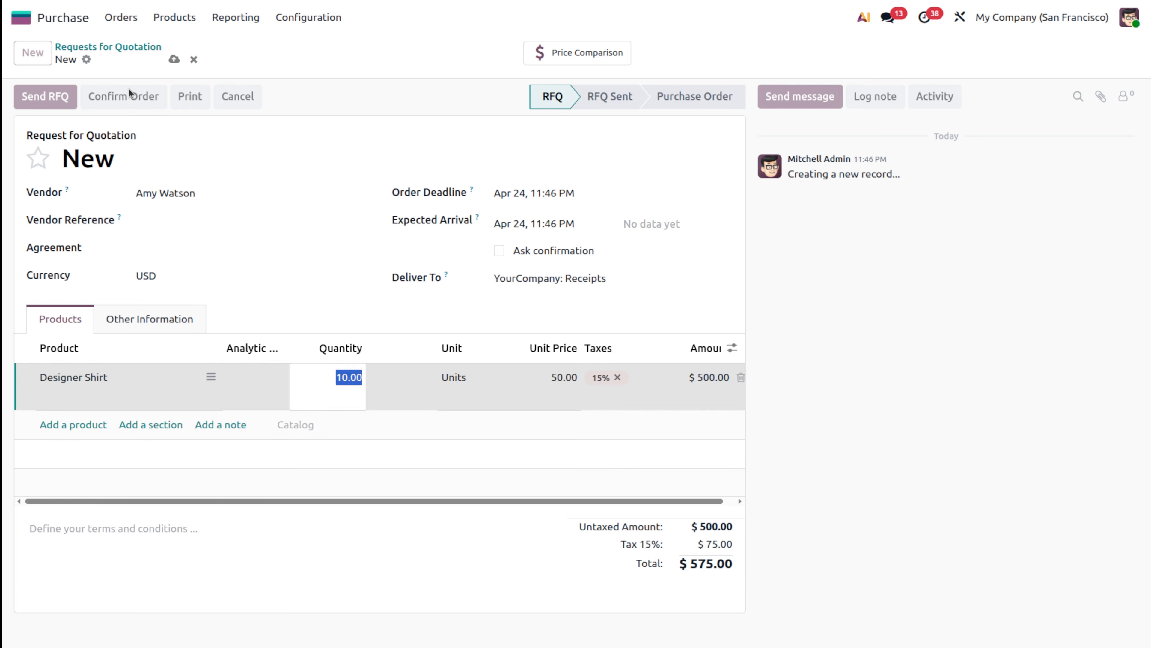
{"action": "left_click", "coordinate": [48, 102]}
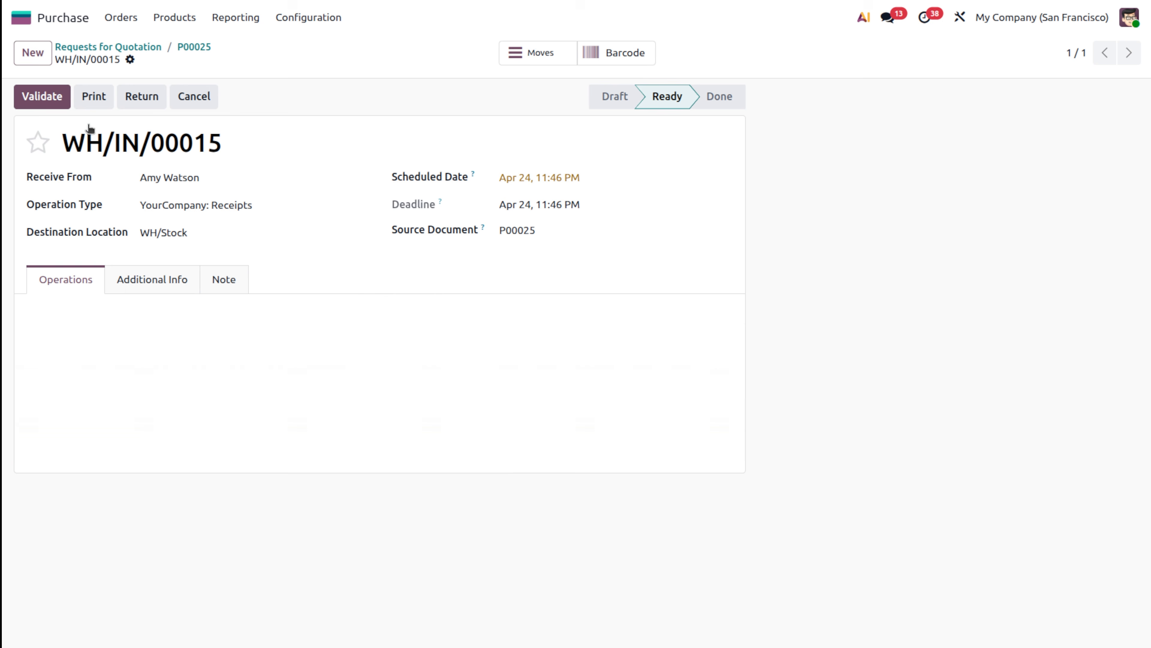
{"action": "left_click", "coordinate": [53, 98]}
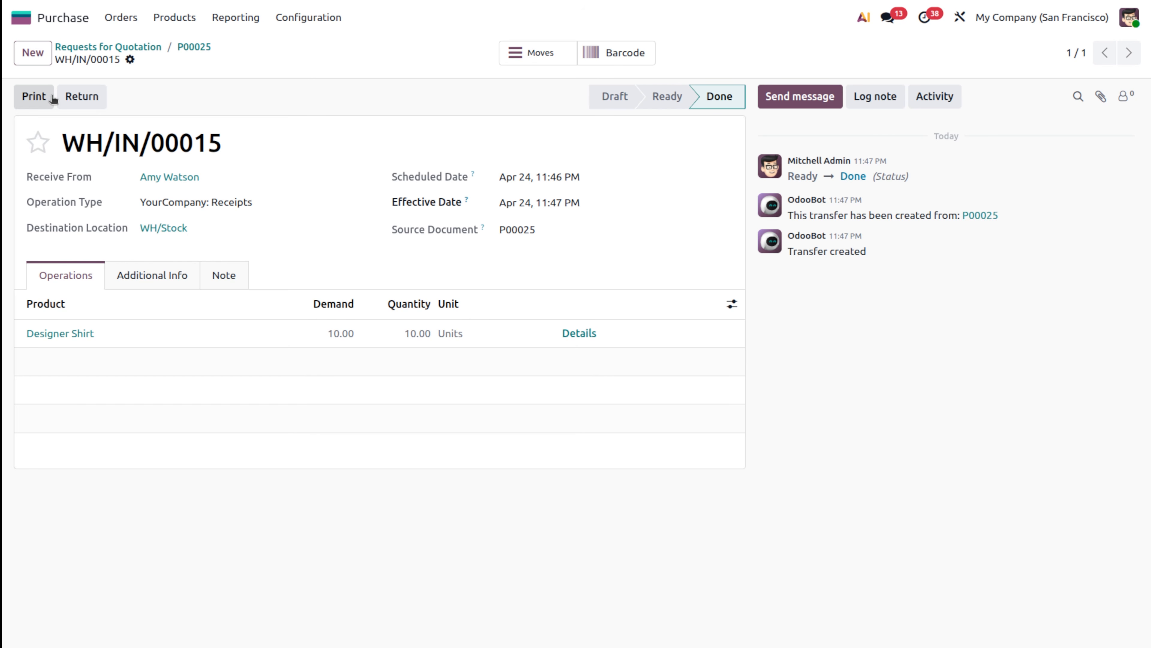
- Switch to the Accounting app and check the stock variation in Inventory Valuation before billing
{"action": "left_click", "coordinate": [48, 24]}
{"action": "type", "text": "in"}
{"action": "key", "text": "BackSpace"}
{"action": "key", "text": "BackSpace"}
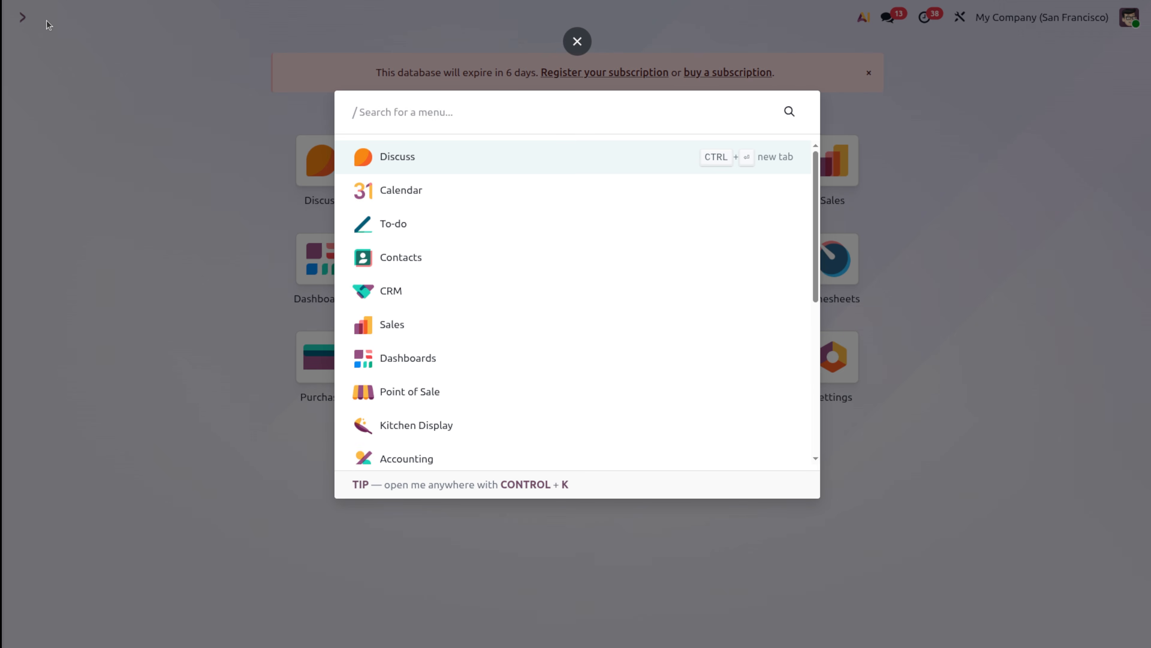
{"action": "type", "text": "acc"}
{"action": "key", "text": "Return"}
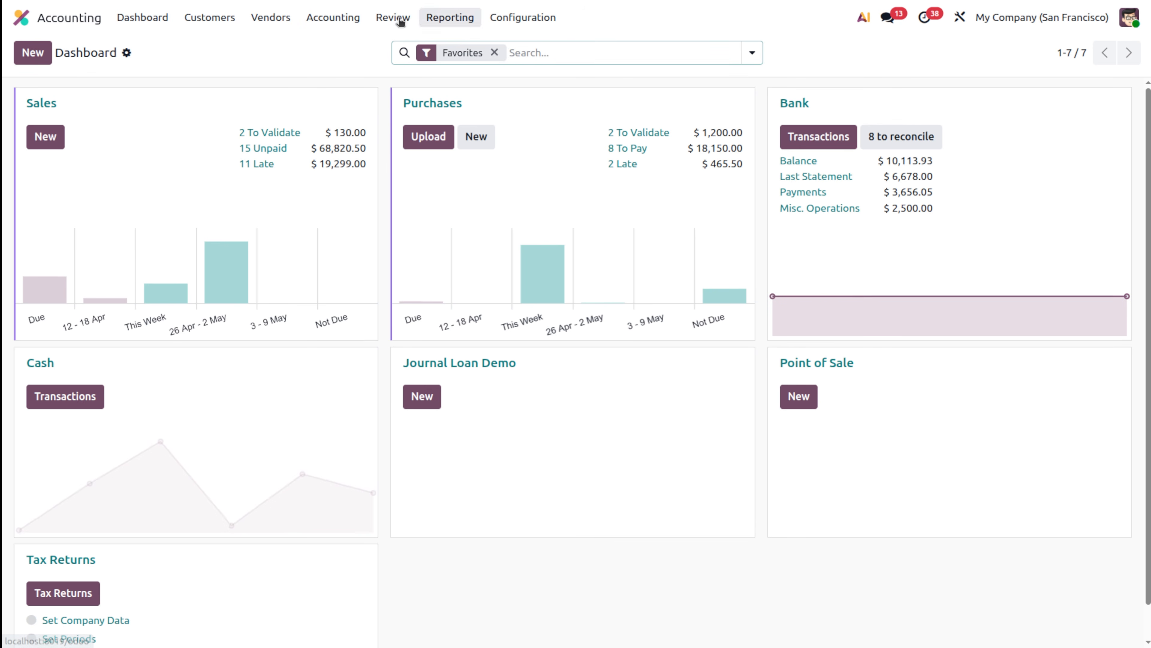
{"action": "left_click", "coordinate": [392, 18]}
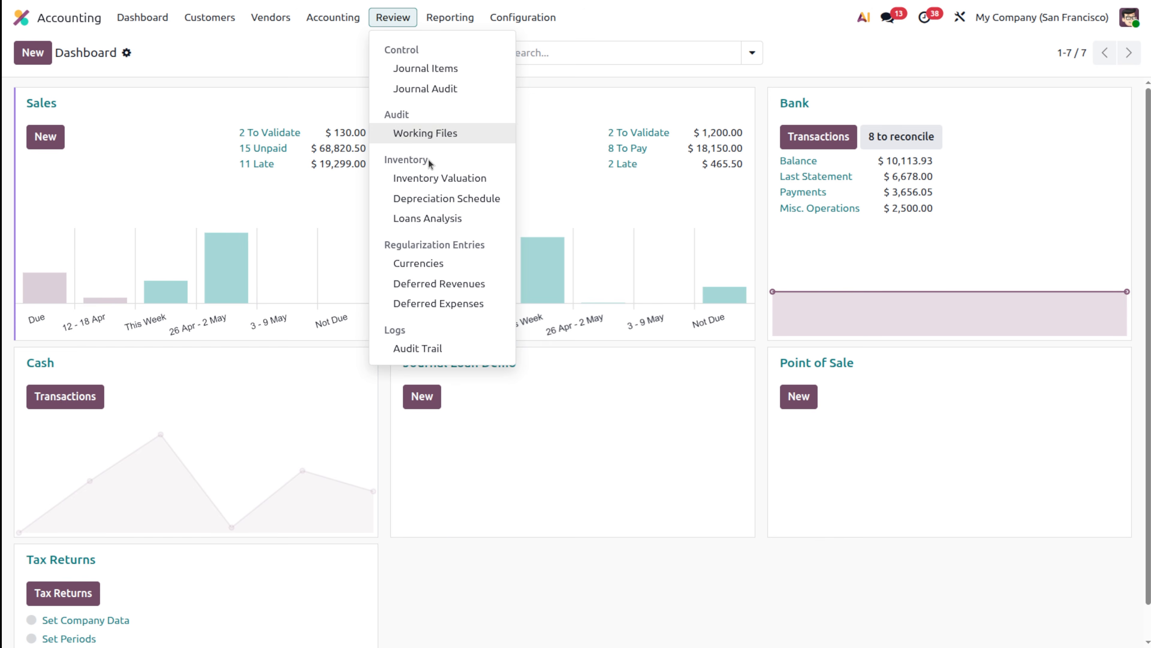
{"action": "left_click", "coordinate": [436, 178]}
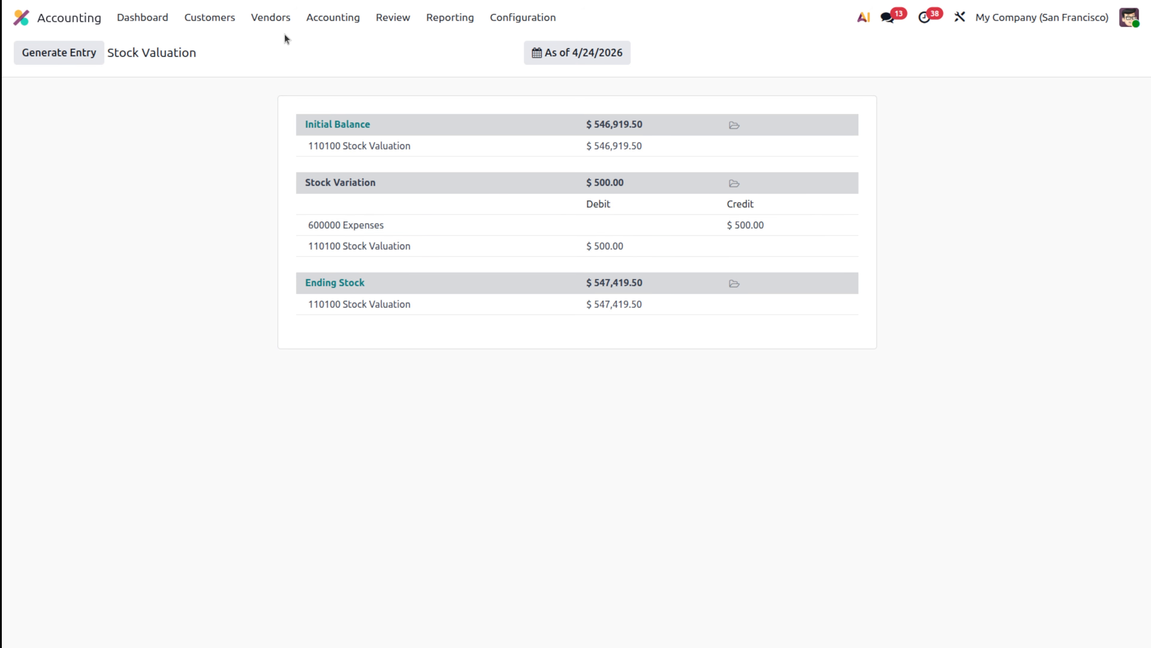
- Create a vendor bill auto-completed from the $500.00 Designer Shirt purchase order and confirm it
{"action": "left_click", "coordinate": [254, 18]}
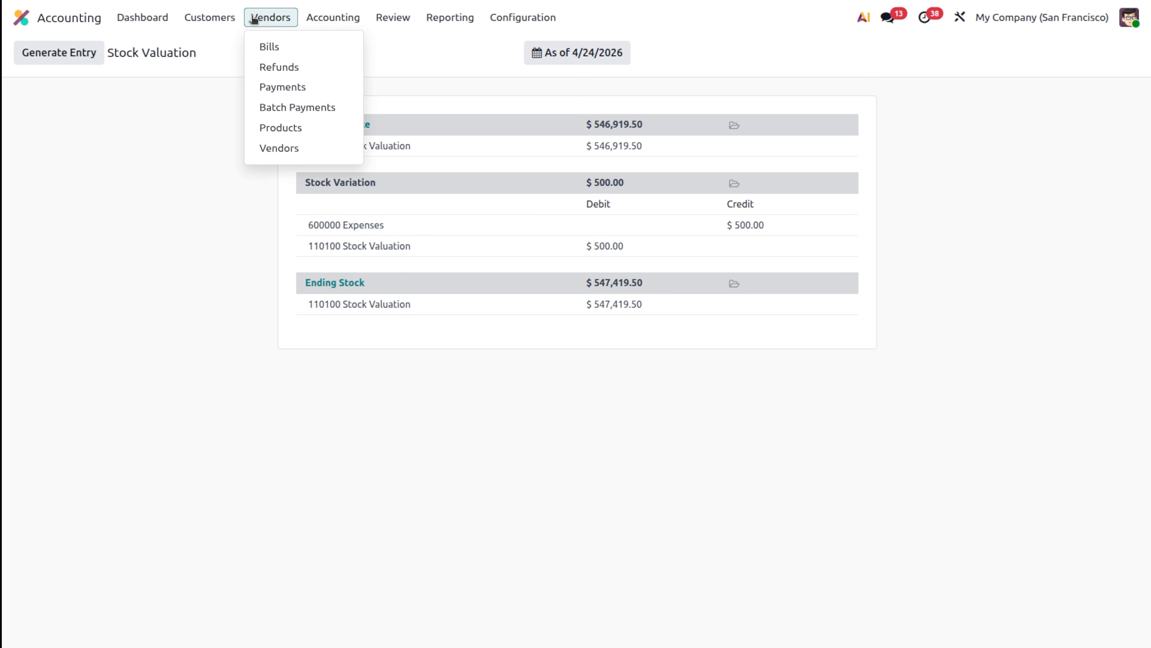
{"action": "left_click", "coordinate": [286, 45]}
{"action": "left_click", "coordinate": [38, 52]}
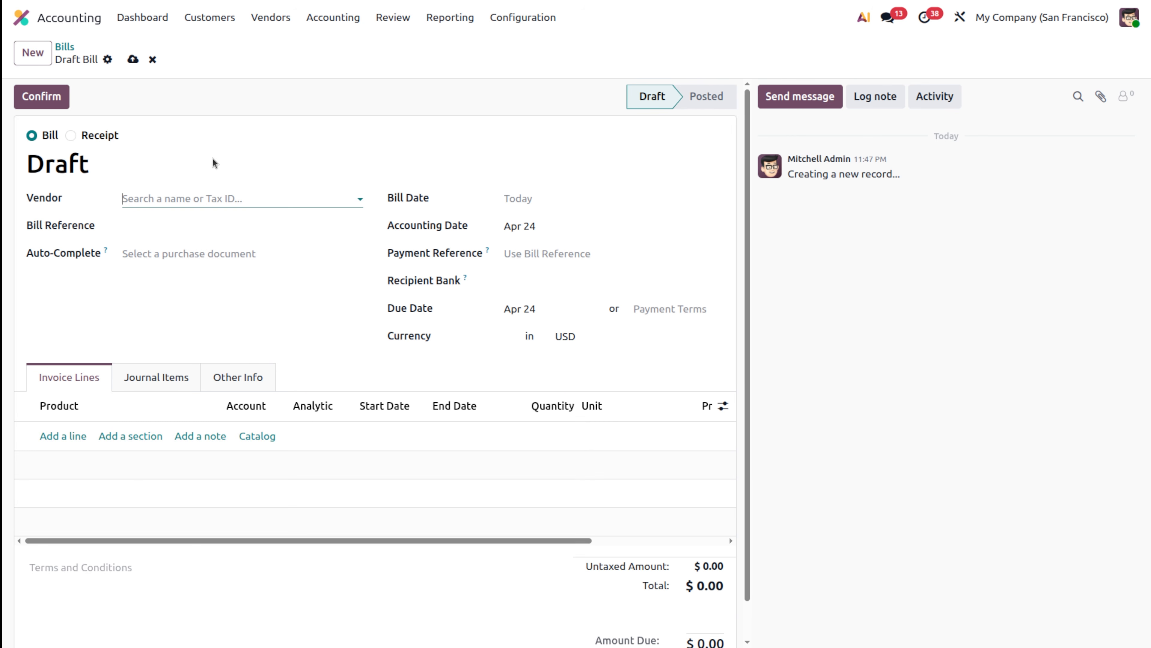
{"action": "left_click", "coordinate": [182, 254]}
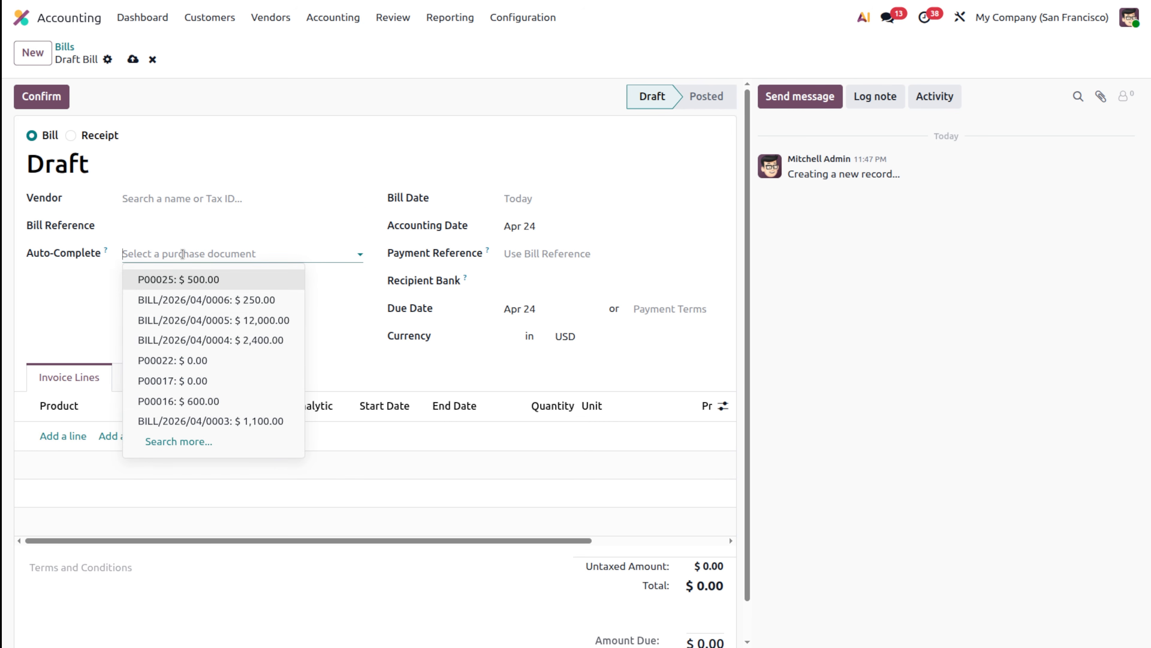
{"action": "left_click", "coordinate": [204, 281]}
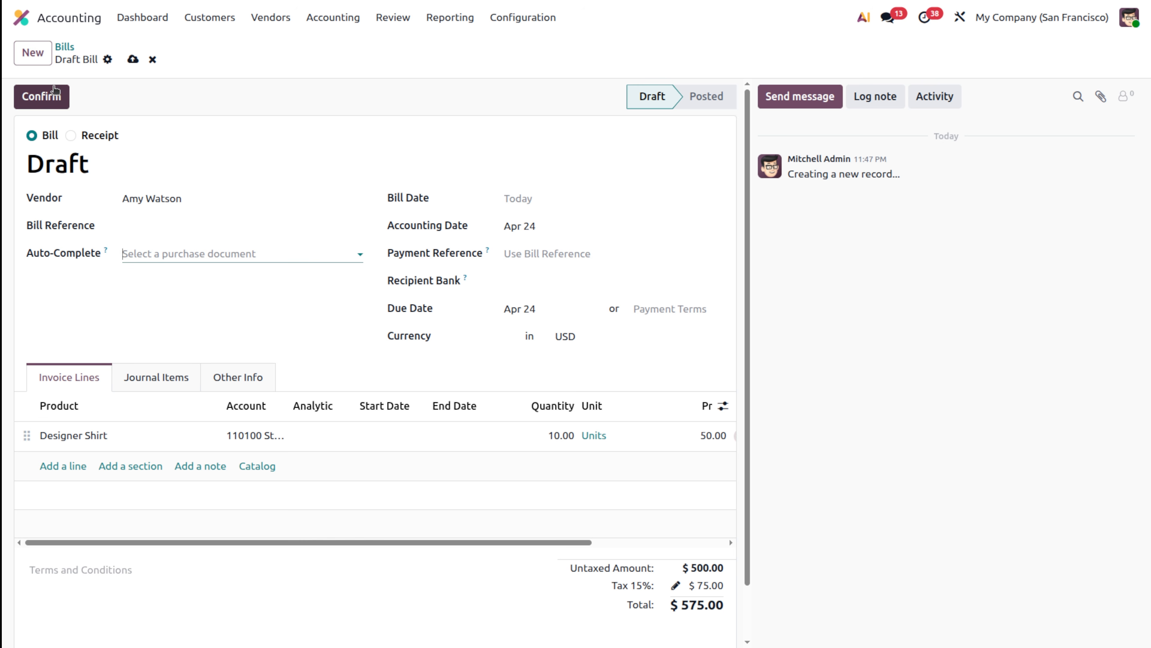
{"action": "left_click", "coordinate": [41, 96]}
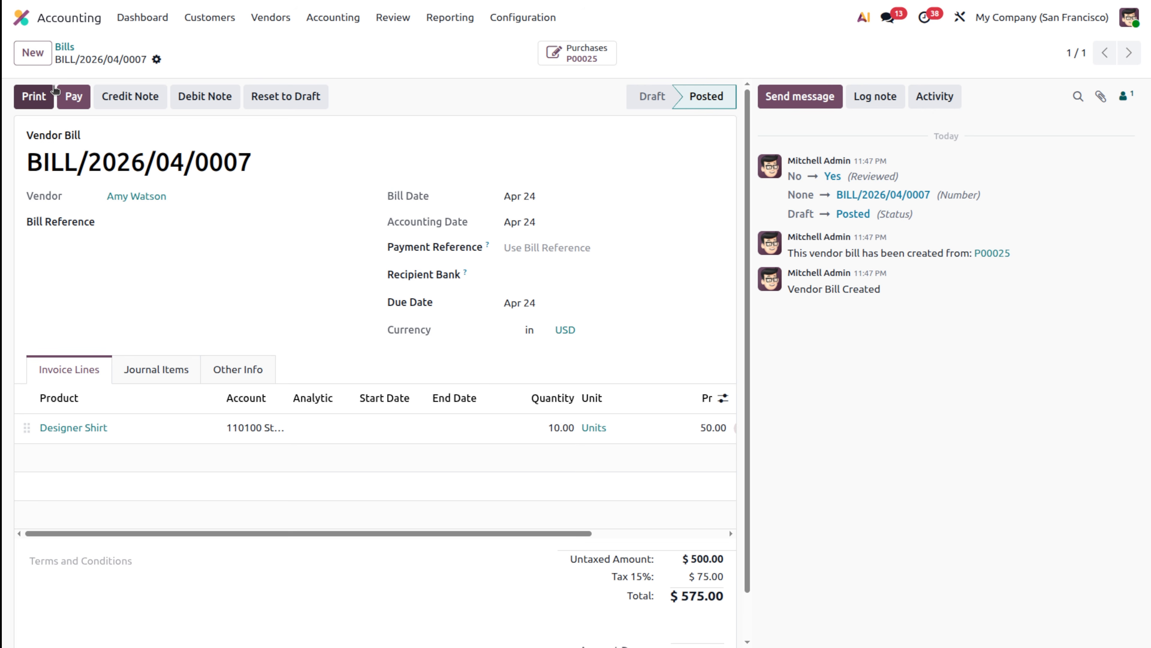
- Recheck Inventory Valuation for the posted bill and view the Depreciation Schedule for April 2026
{"action": "left_click", "coordinate": [396, 20]}
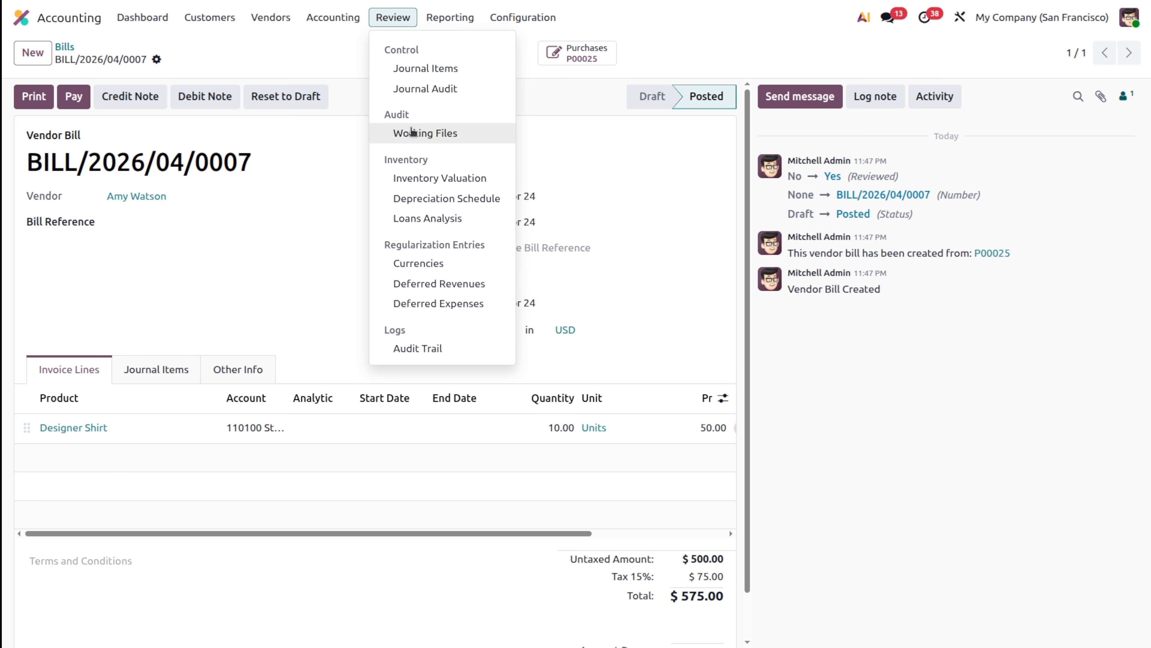
{"action": "left_click", "coordinate": [410, 178]}
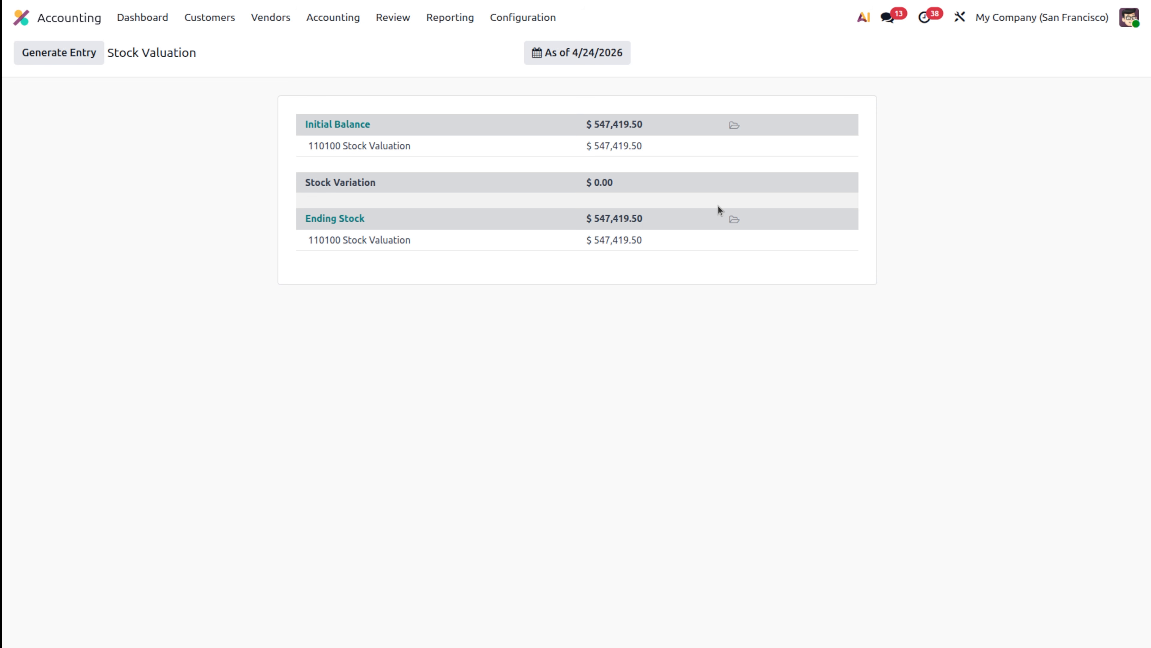
{"action": "left_click", "coordinate": [396, 15]}
{"action": "left_click", "coordinate": [451, 198]}
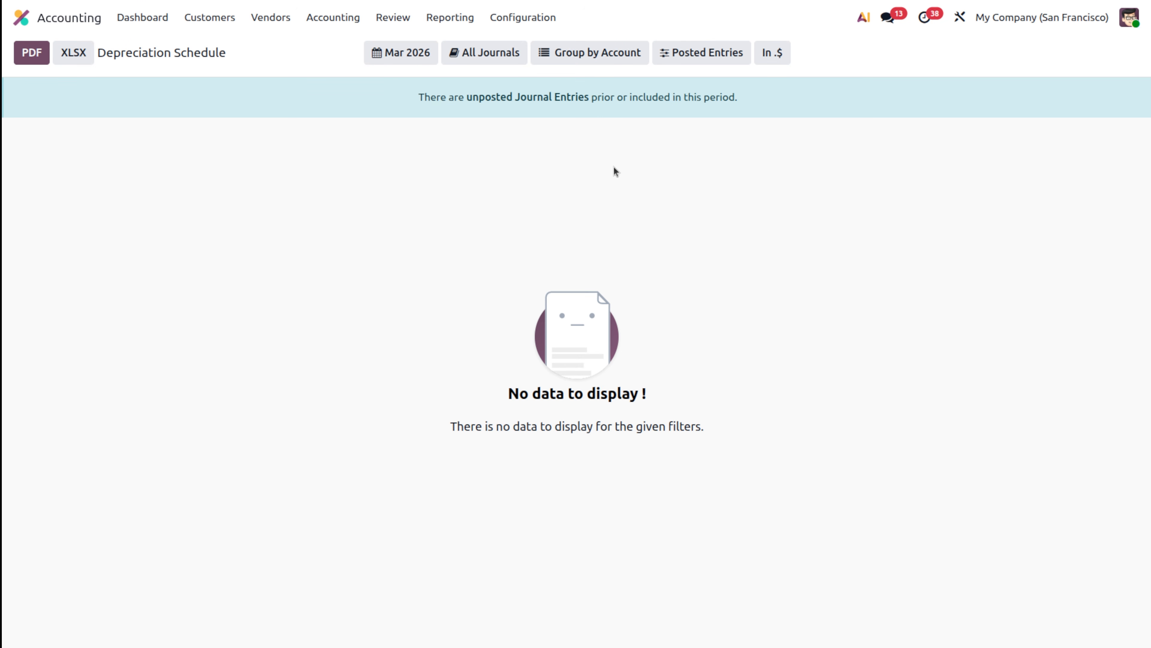
{"action": "left_click", "coordinate": [412, 55]}
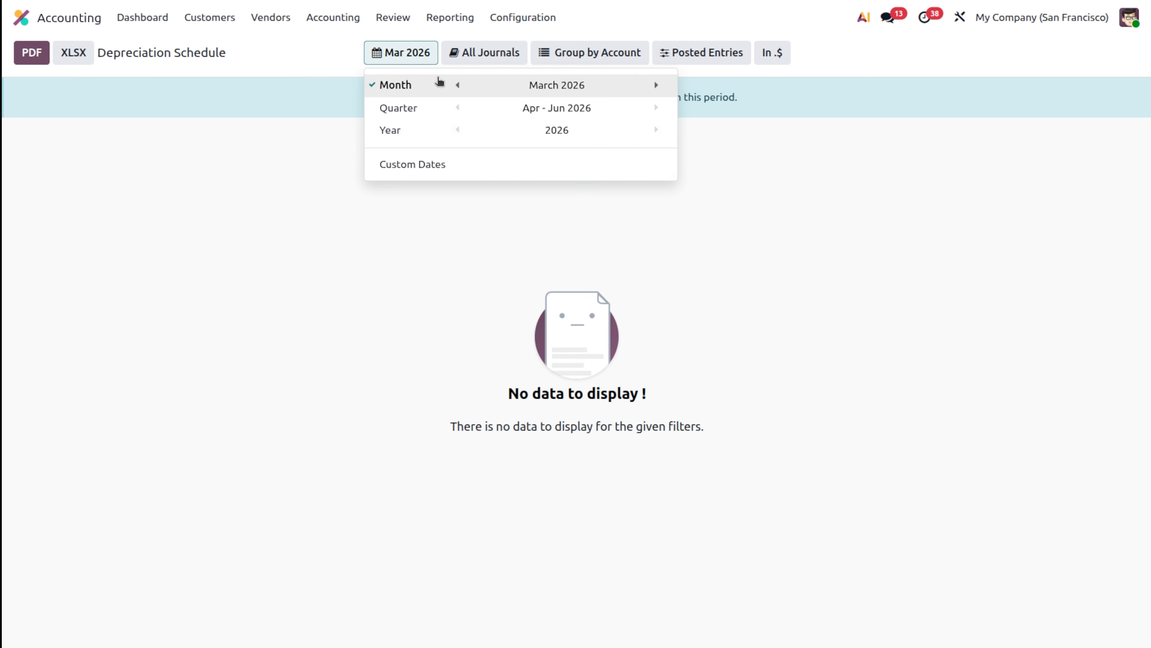
{"action": "left_click", "coordinate": [657, 85]}
{"action": "left_click", "coordinate": [855, 337]}
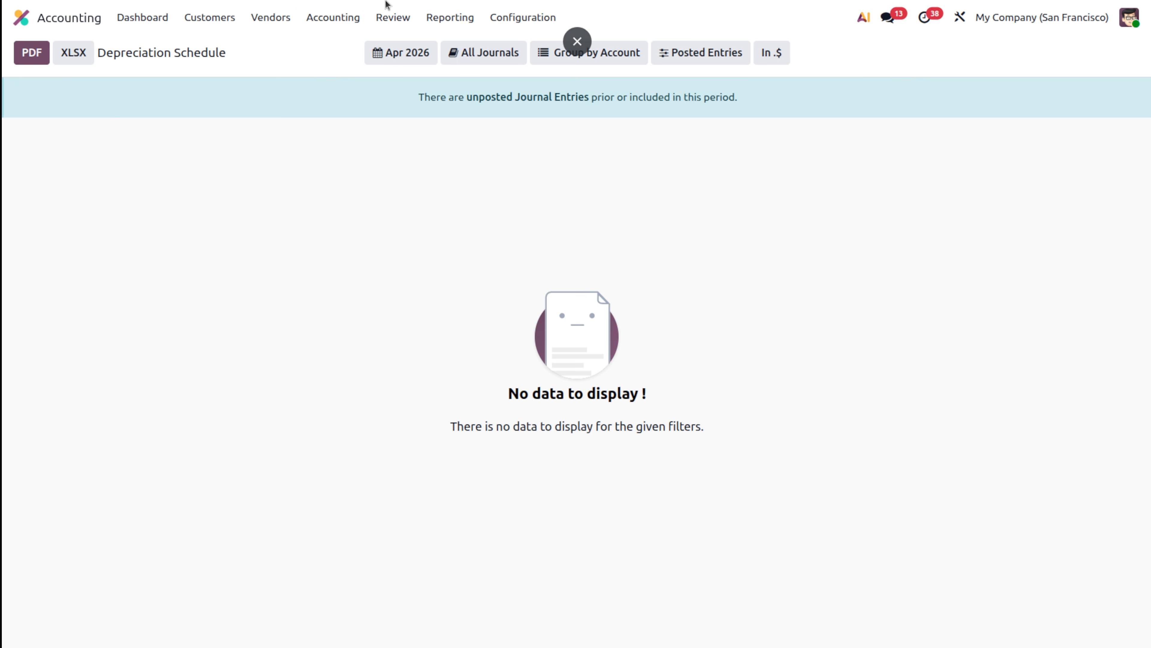
- Open Loans Analysis and examine the principal, interest and payment amounts across the years
{"action": "left_click", "coordinate": [379, 14]}
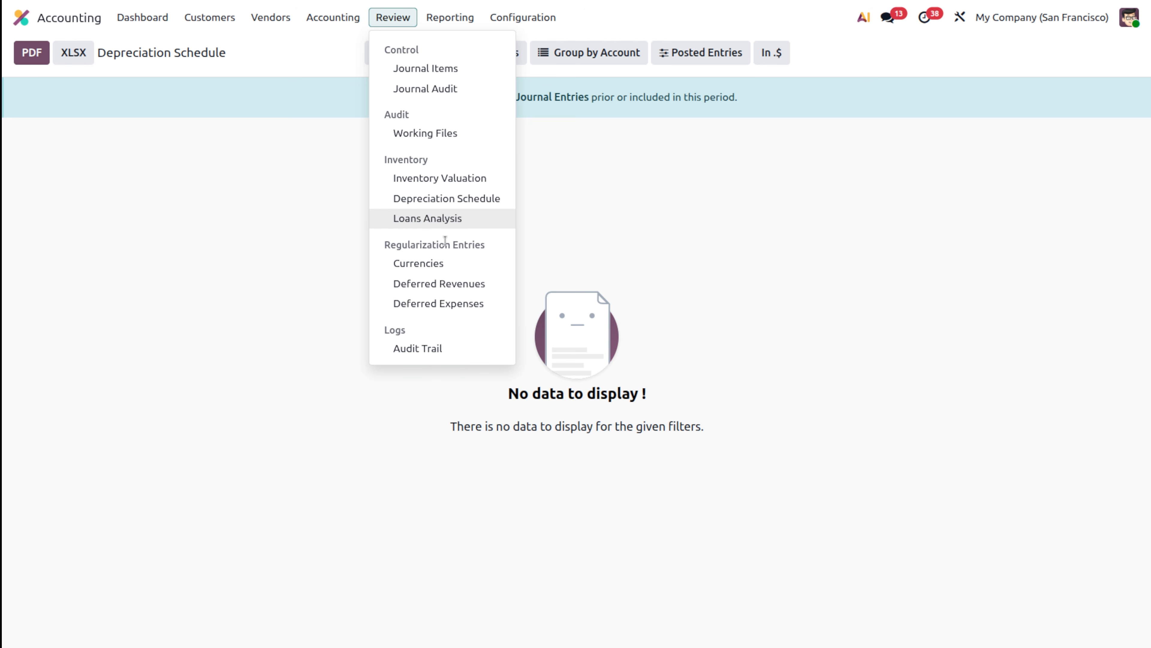
{"action": "left_click", "coordinate": [453, 214]}
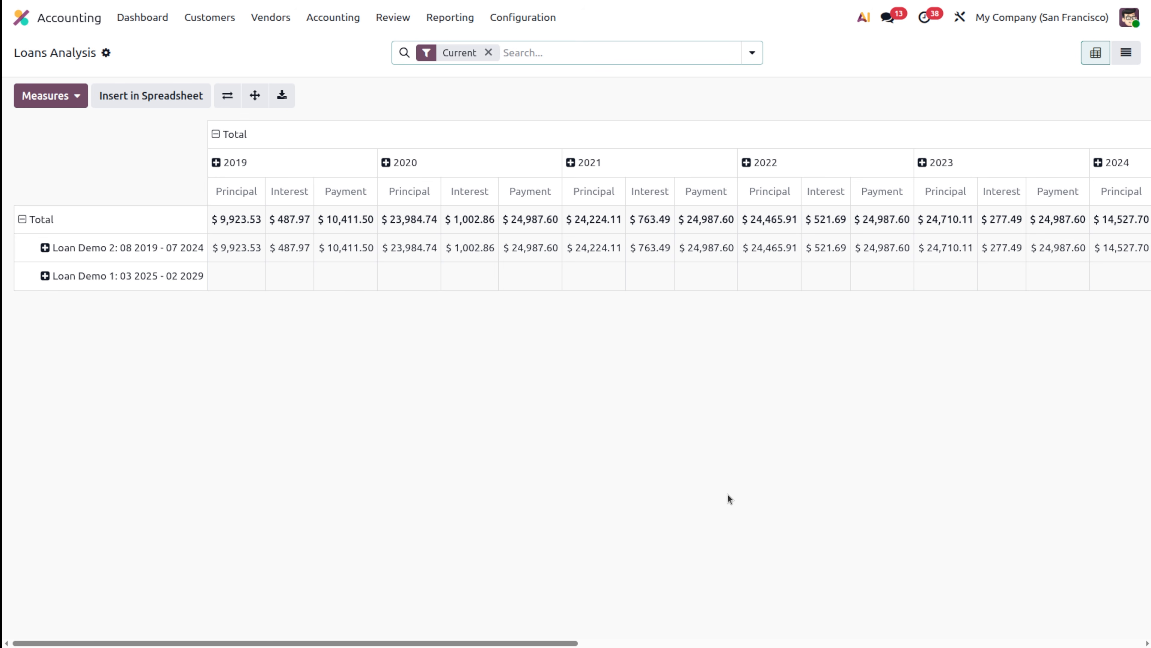
{"action": "scroll", "coordinate": [727, 494], "scroll_direction": "right", "scroll_amount": 5}
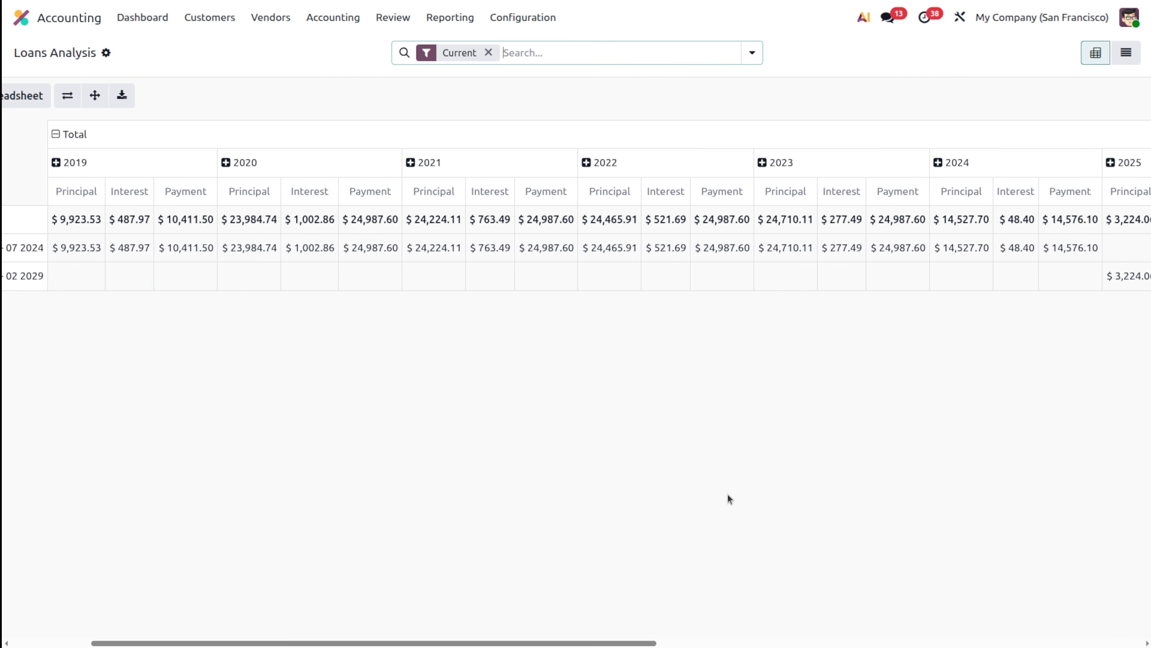
{"action": "scroll", "coordinate": [727, 494], "scroll_direction": "left", "scroll_amount": 5}
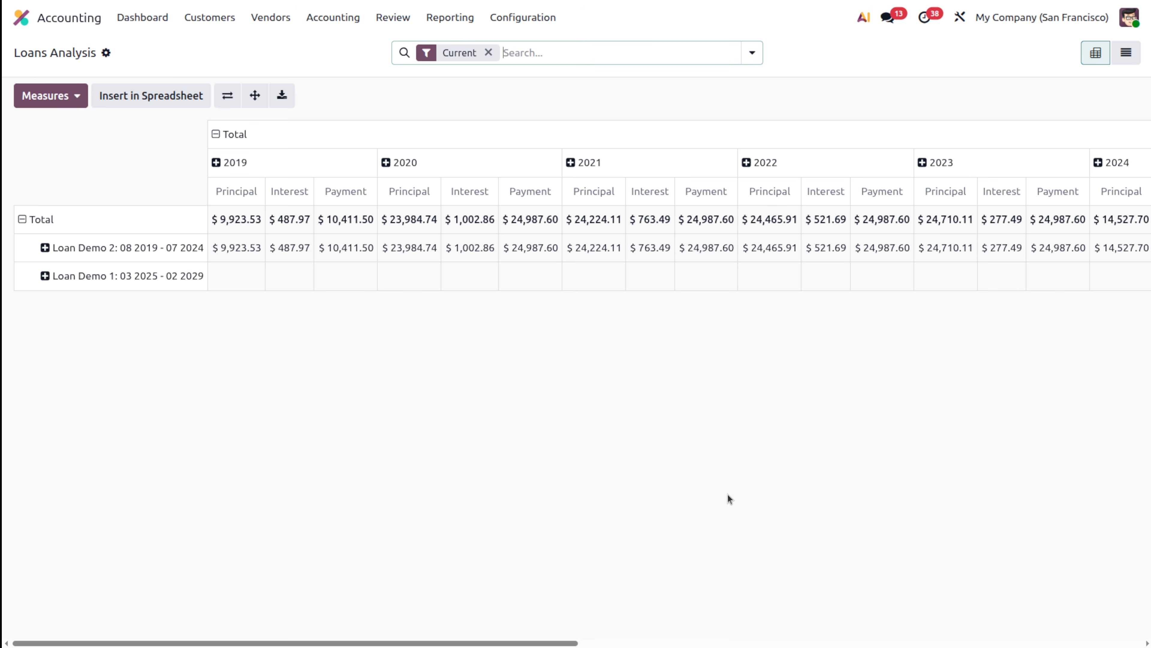
{"action": "scroll", "coordinate": [727, 494], "scroll_direction": "right", "scroll_amount": 8}
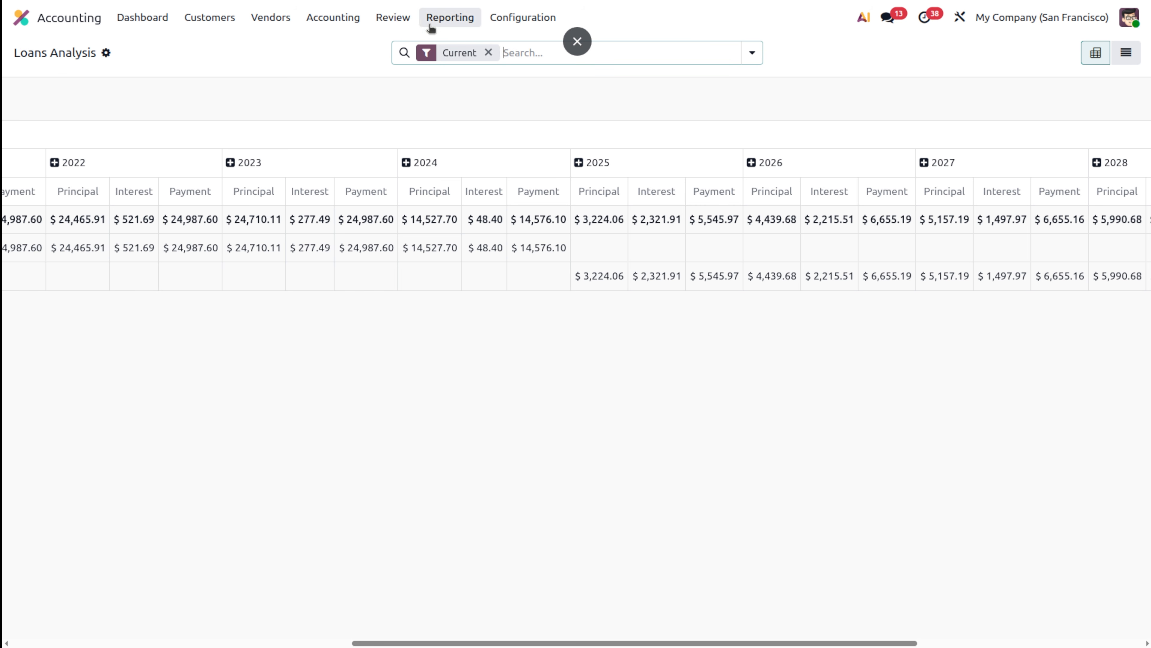
- View the Unrealized Currency Gains/Losses report and the Deferred Revenue report for April 2026
{"action": "left_click", "coordinate": [393, 18]}
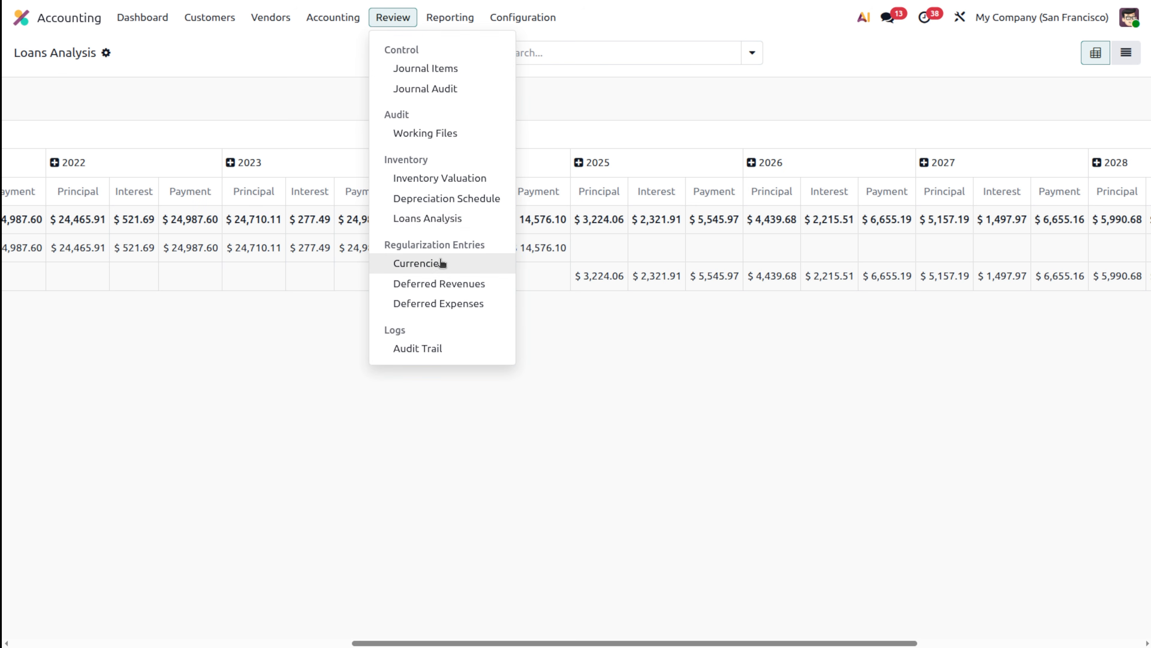
{"action": "left_click", "coordinate": [442, 264]}
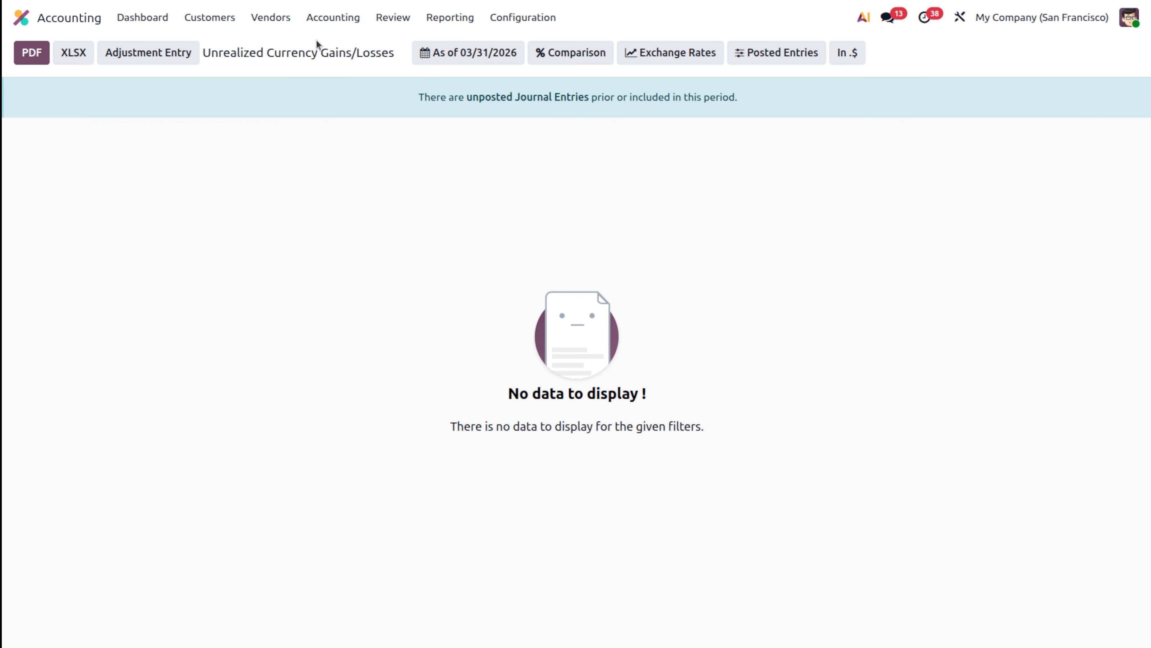
{"action": "left_click", "coordinate": [405, 18]}
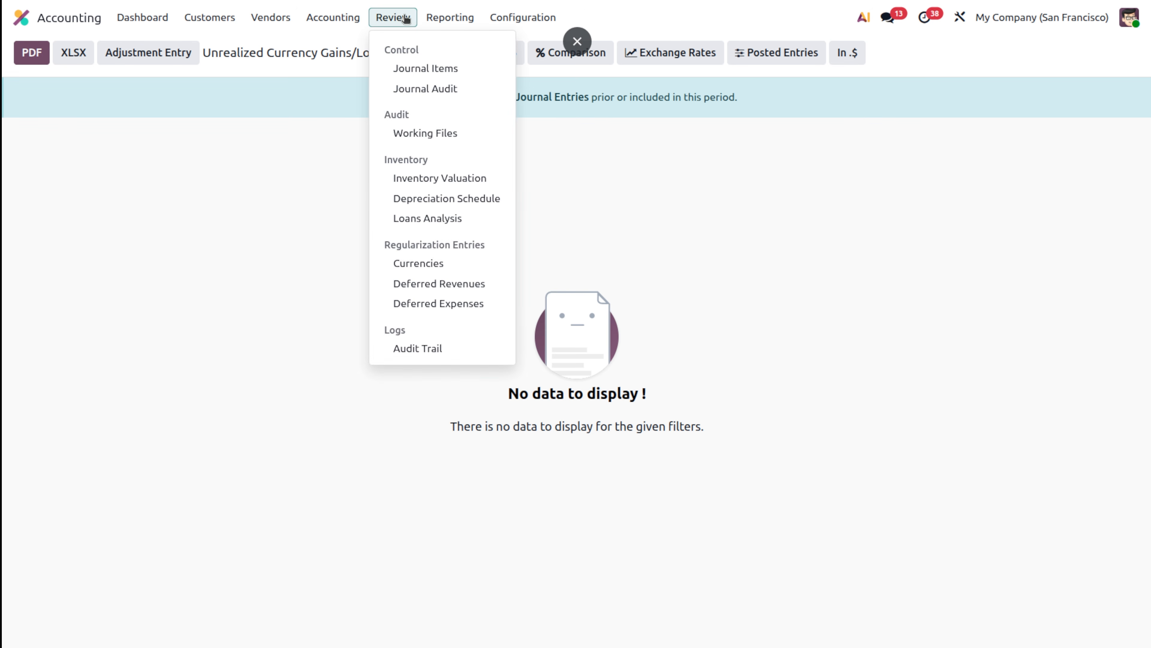
{"action": "mouse_move", "coordinate": [395, 10]}
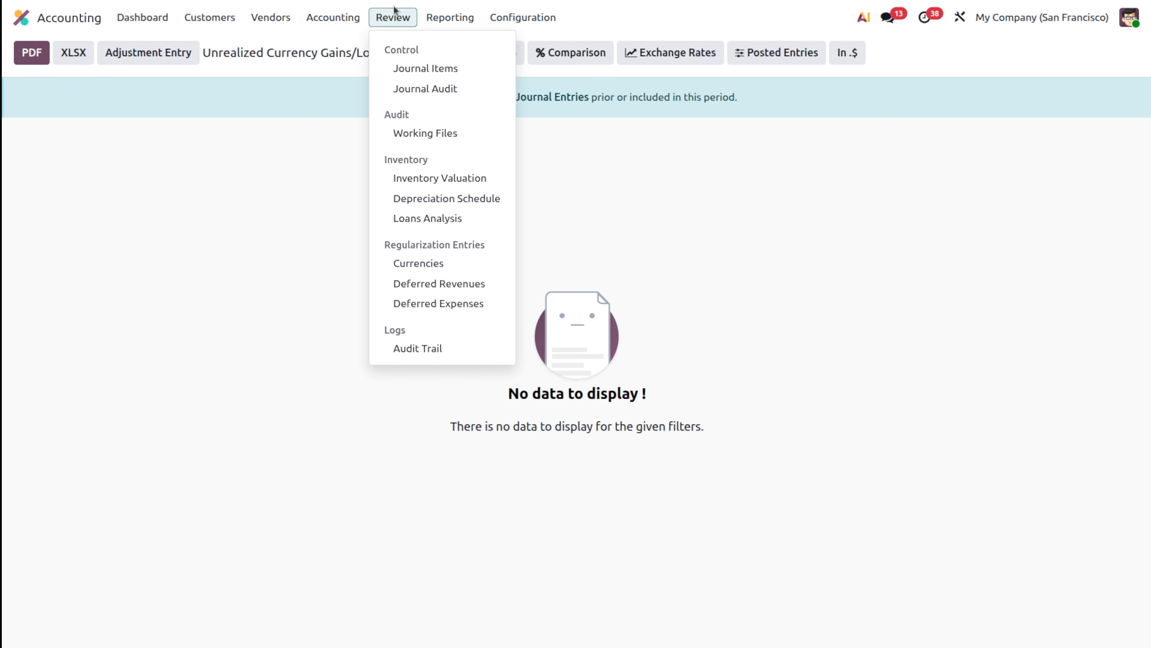
{"action": "left_click", "coordinate": [454, 284]}
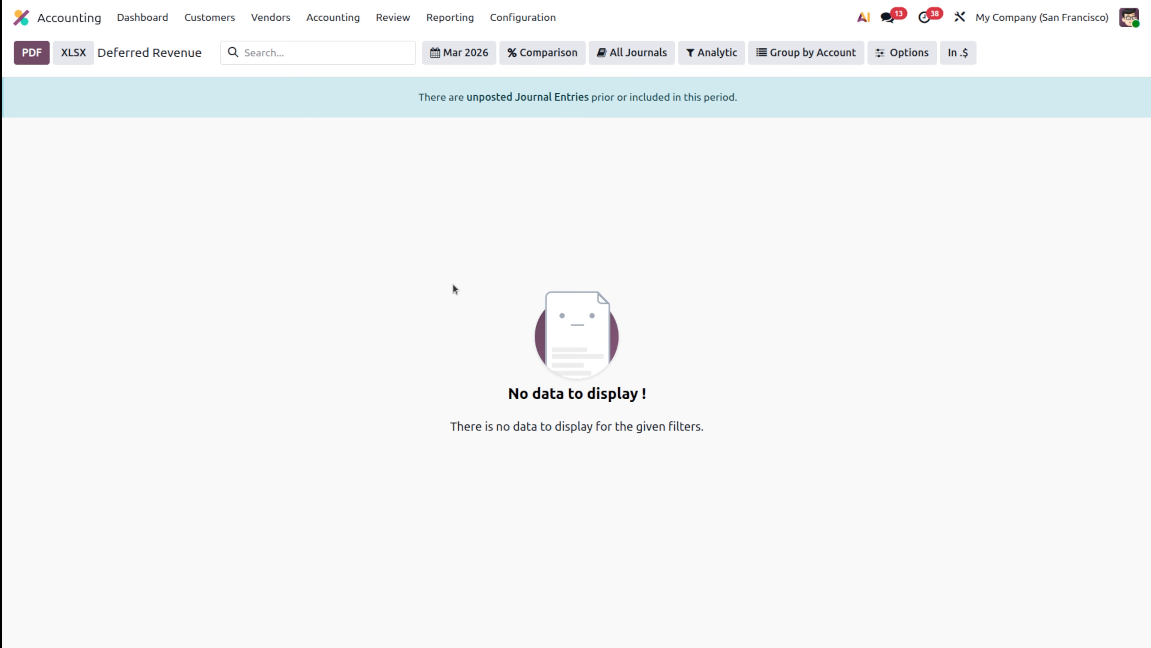
{"action": "left_click", "coordinate": [480, 51]}
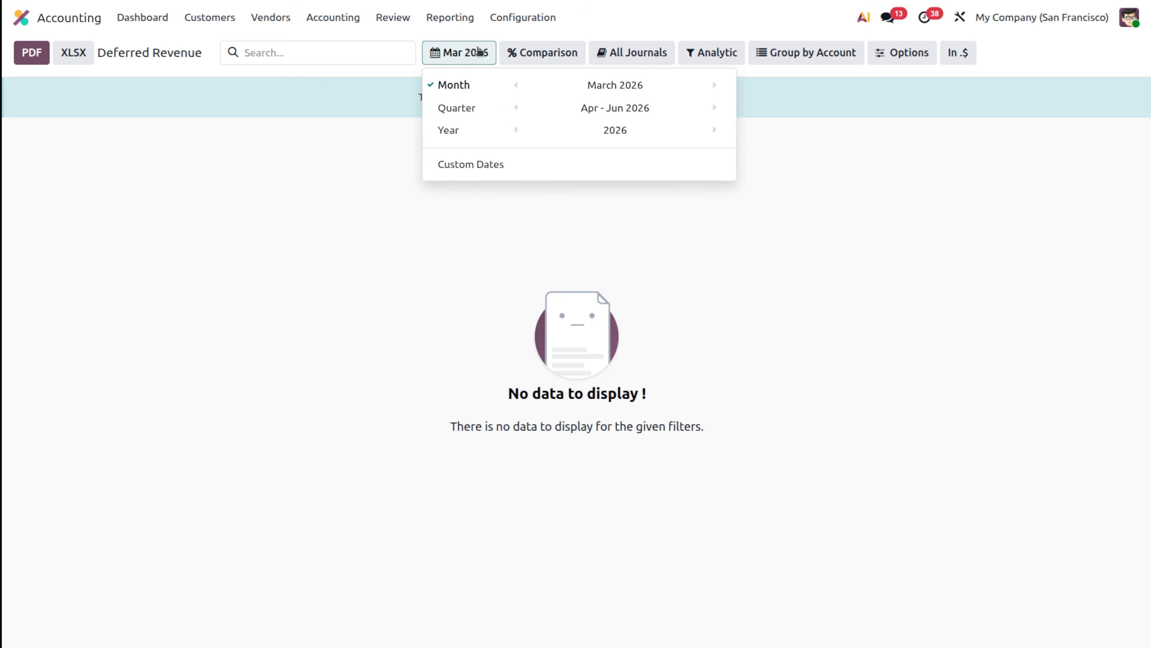
{"action": "left_click", "coordinate": [715, 84]}
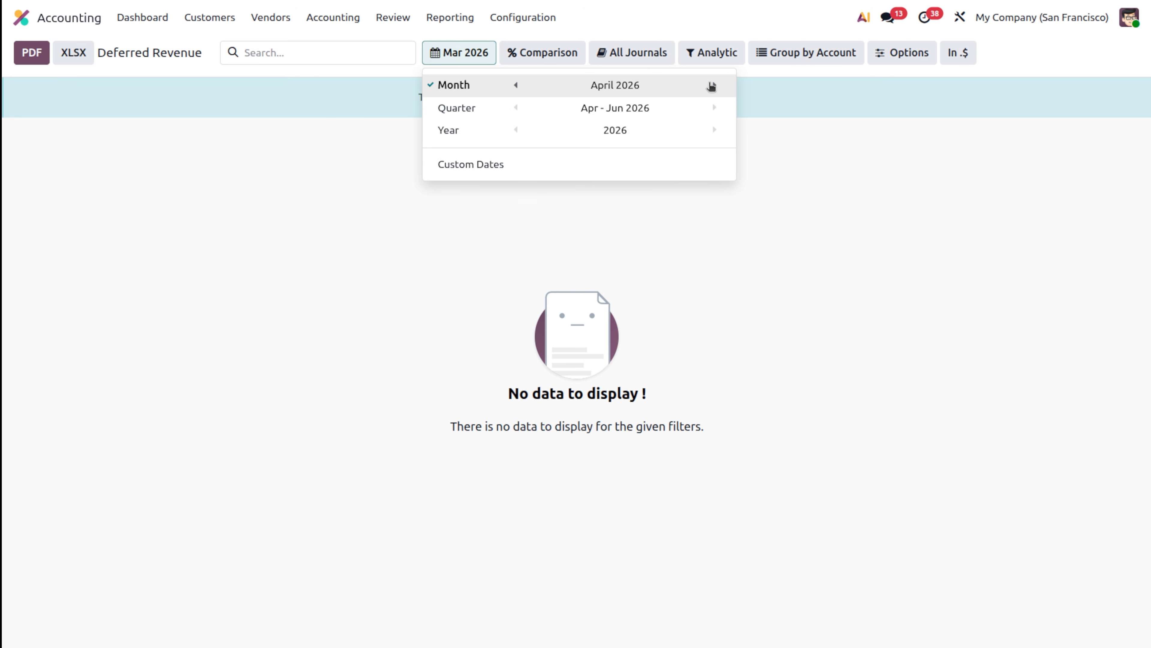
{"action": "left_click", "coordinate": [848, 398]}
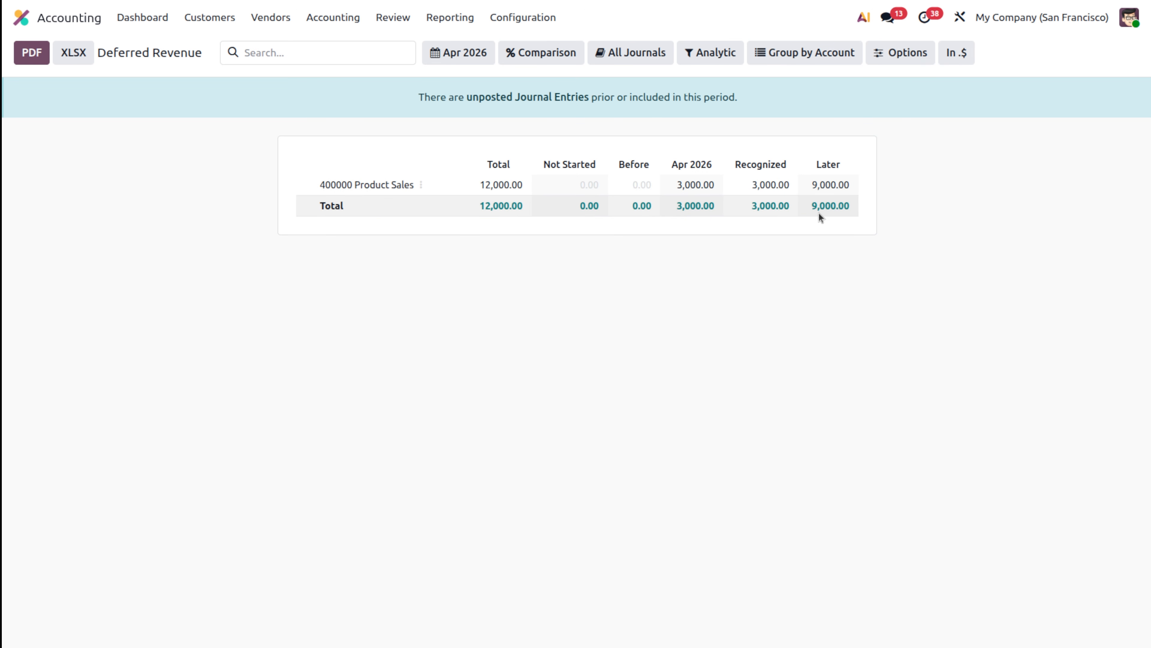
- Open the Deferred Expense report and set its period to April 2026
{"action": "left_click", "coordinate": [388, 19]}
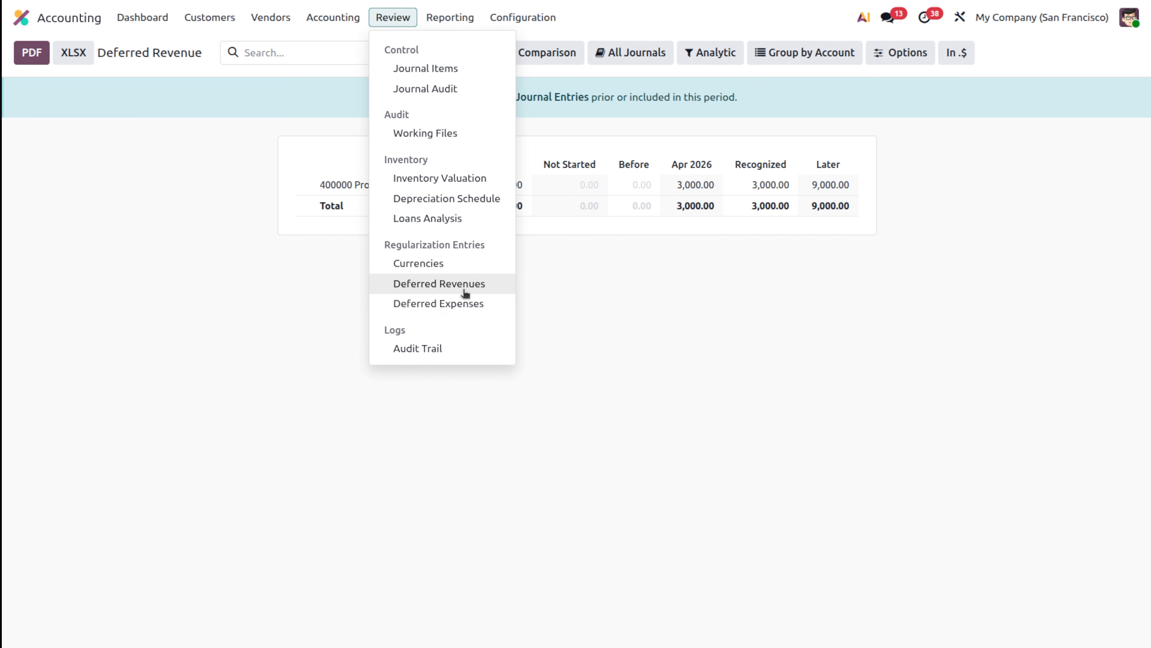
{"action": "left_click", "coordinate": [464, 302]}
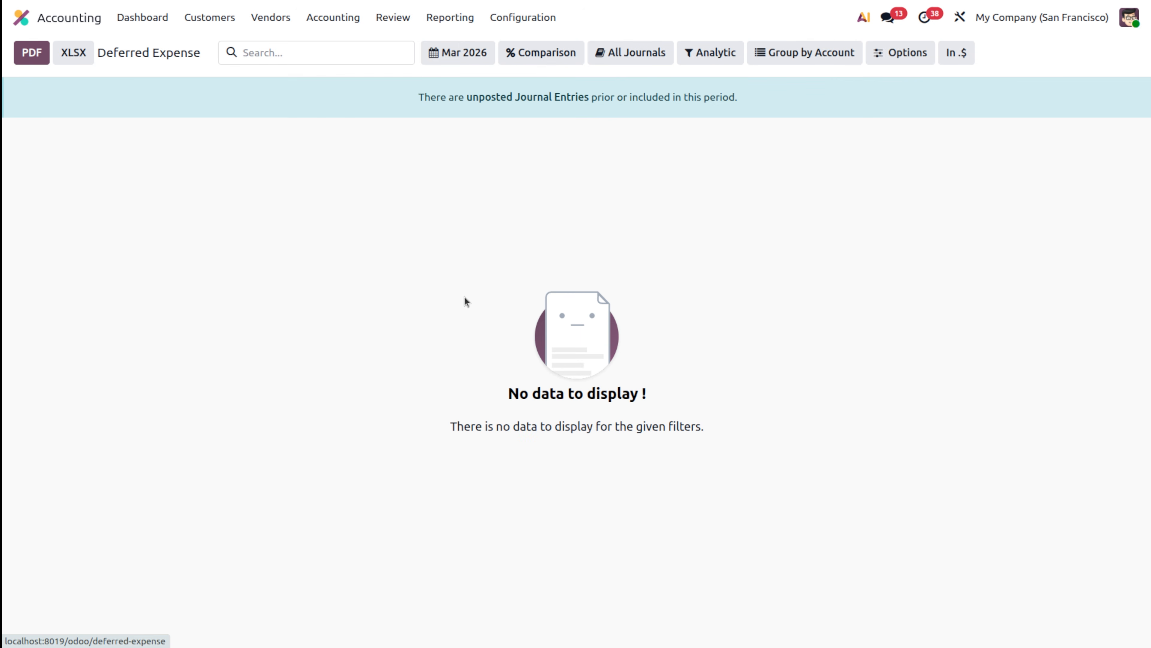
{"action": "left_click", "coordinate": [467, 52]}
{"action": "left_click", "coordinate": [713, 85]}
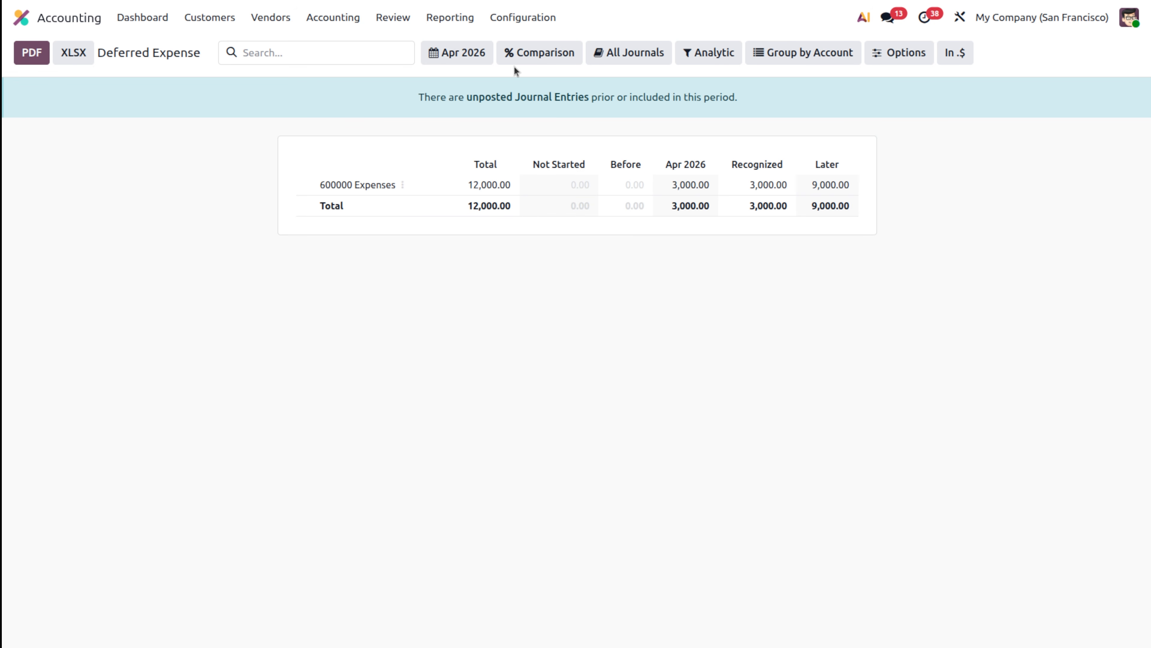
- Open the Audit Trail, examine the logged changes to bills and stock closing entries, and return to the accounting dashboard
{"action": "left_click", "coordinate": [389, 26]}
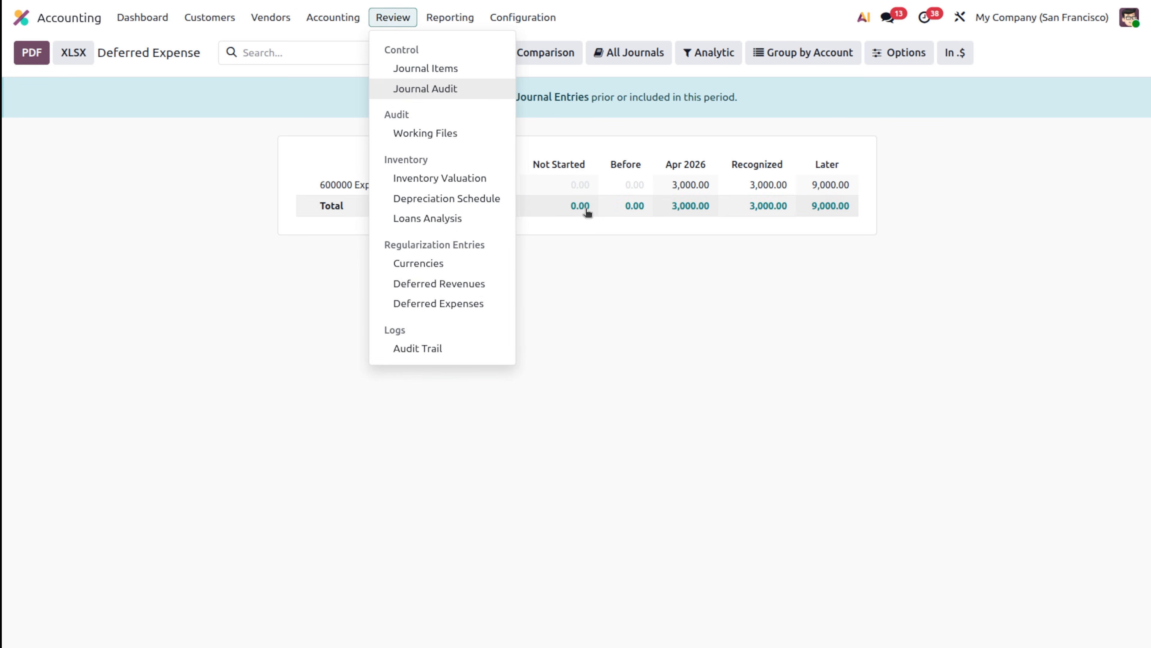
{"action": "left_click", "coordinate": [436, 356]}
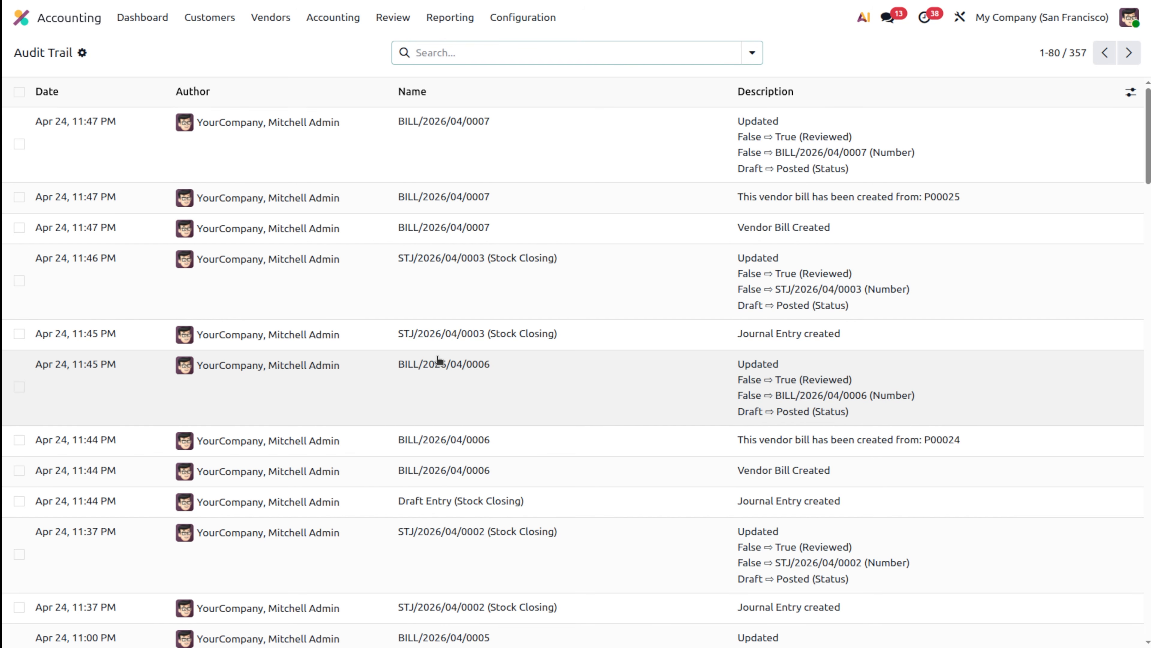
{"action": "scroll", "coordinate": [438, 360], "scroll_direction": "down", "scroll_amount": 3}
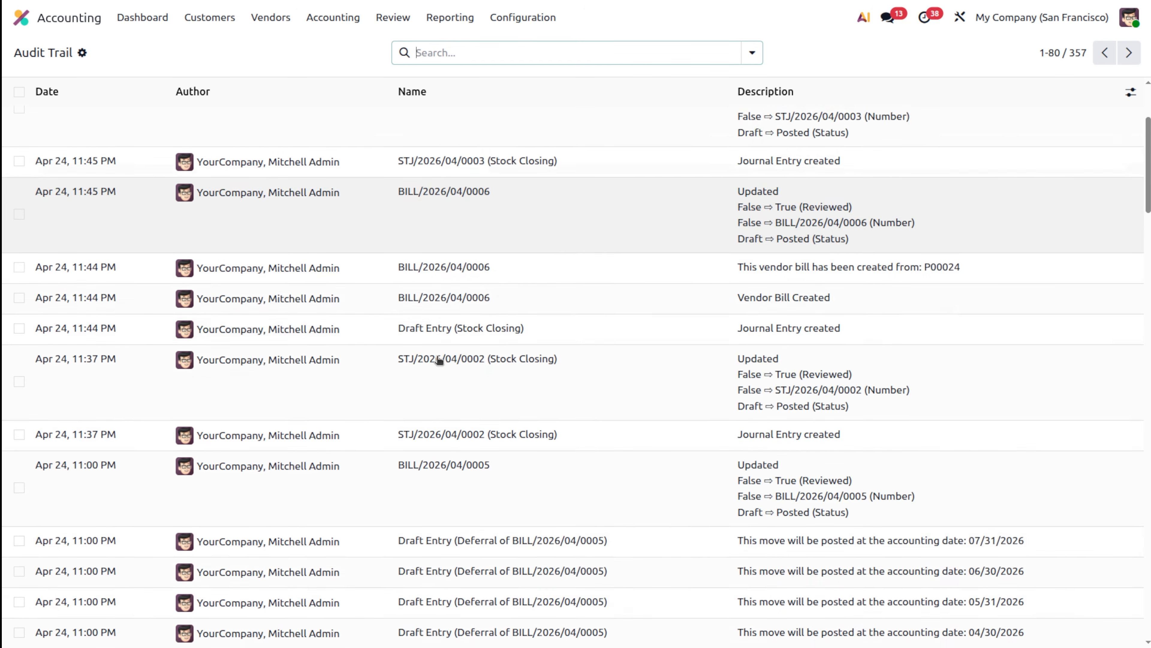
{"action": "scroll", "coordinate": [437, 361], "scroll_direction": "up", "scroll_amount": 3}
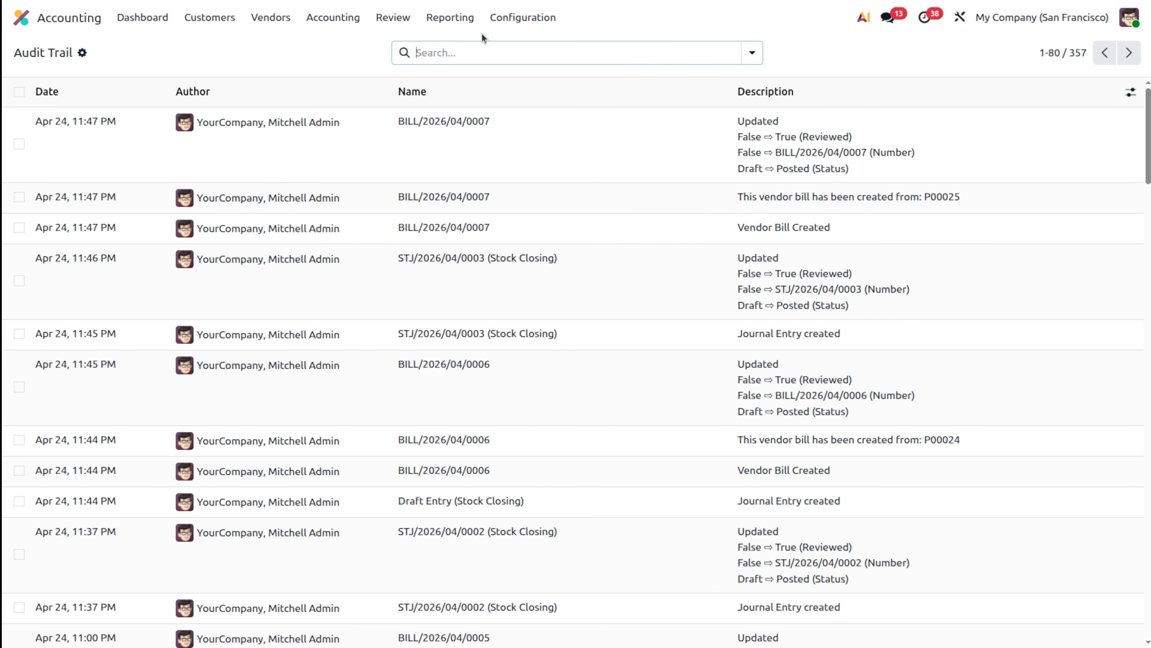
{"action": "left_click", "coordinate": [402, 21]}
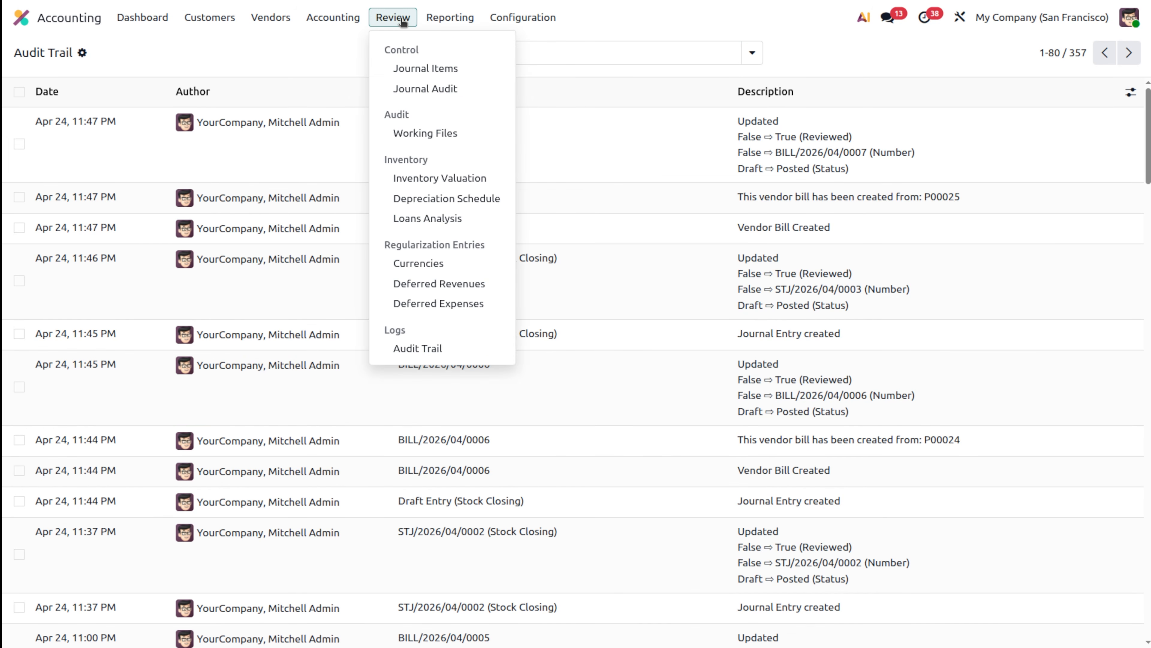
{"action": "left_click", "coordinate": [122, 16]}
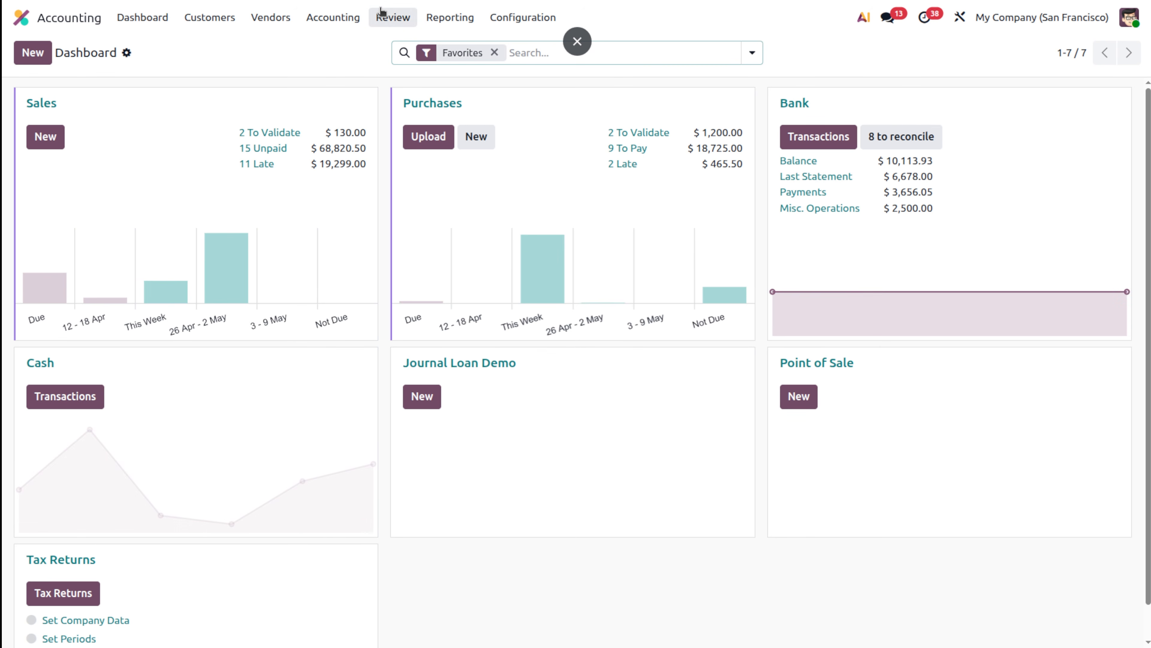